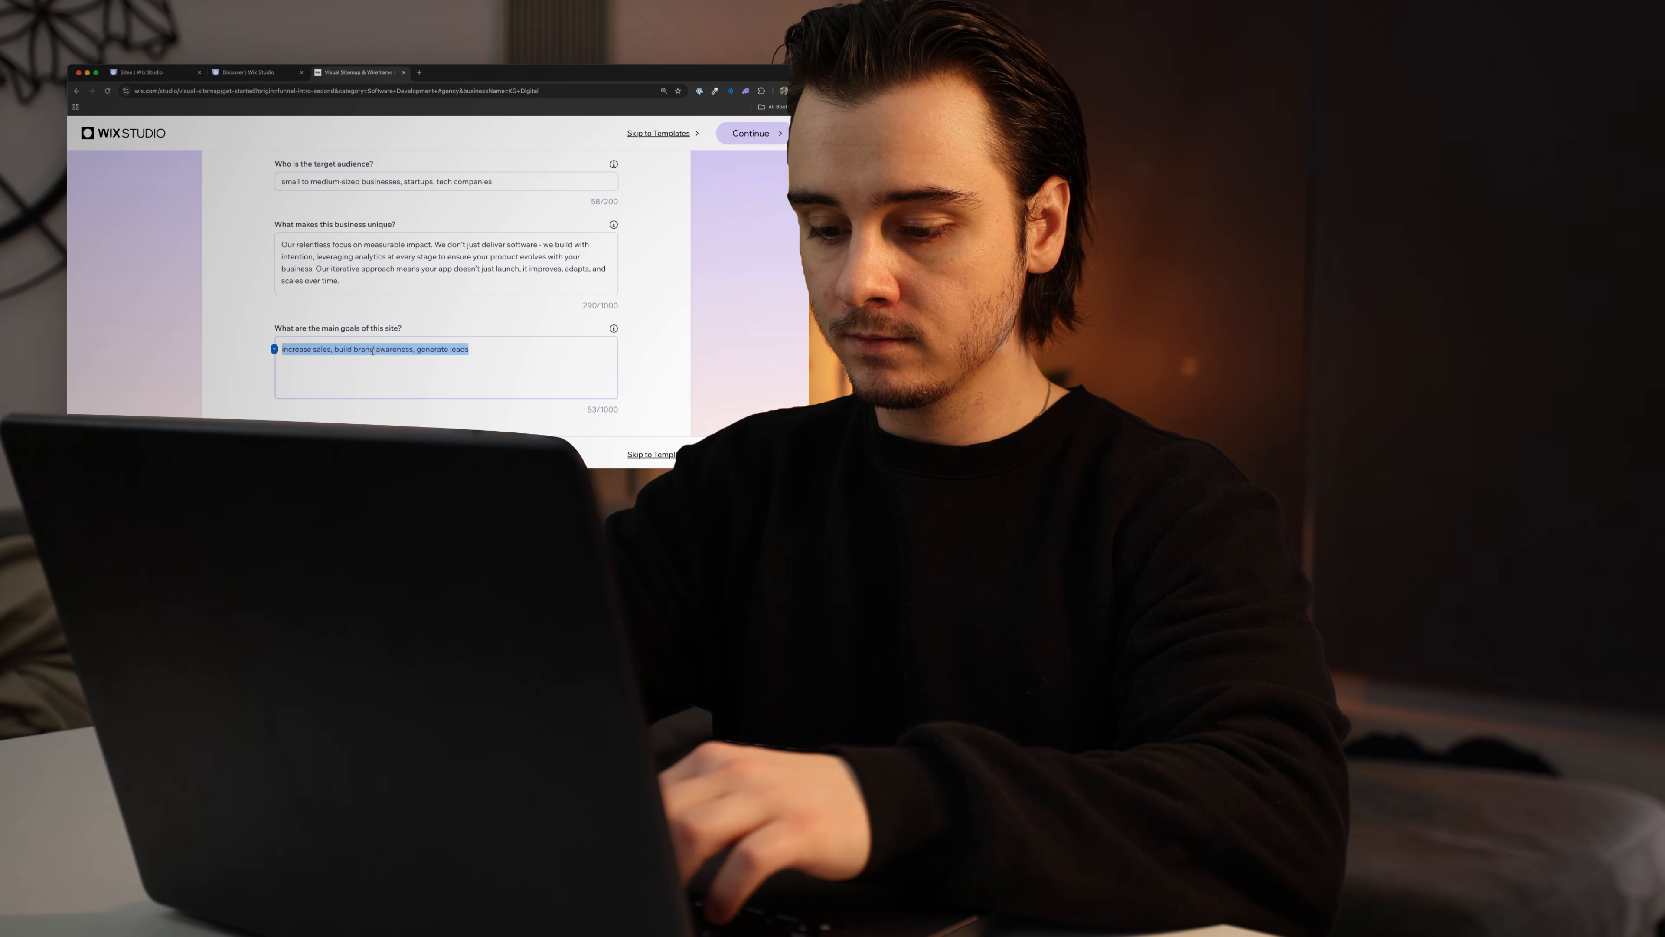
key(super+v)
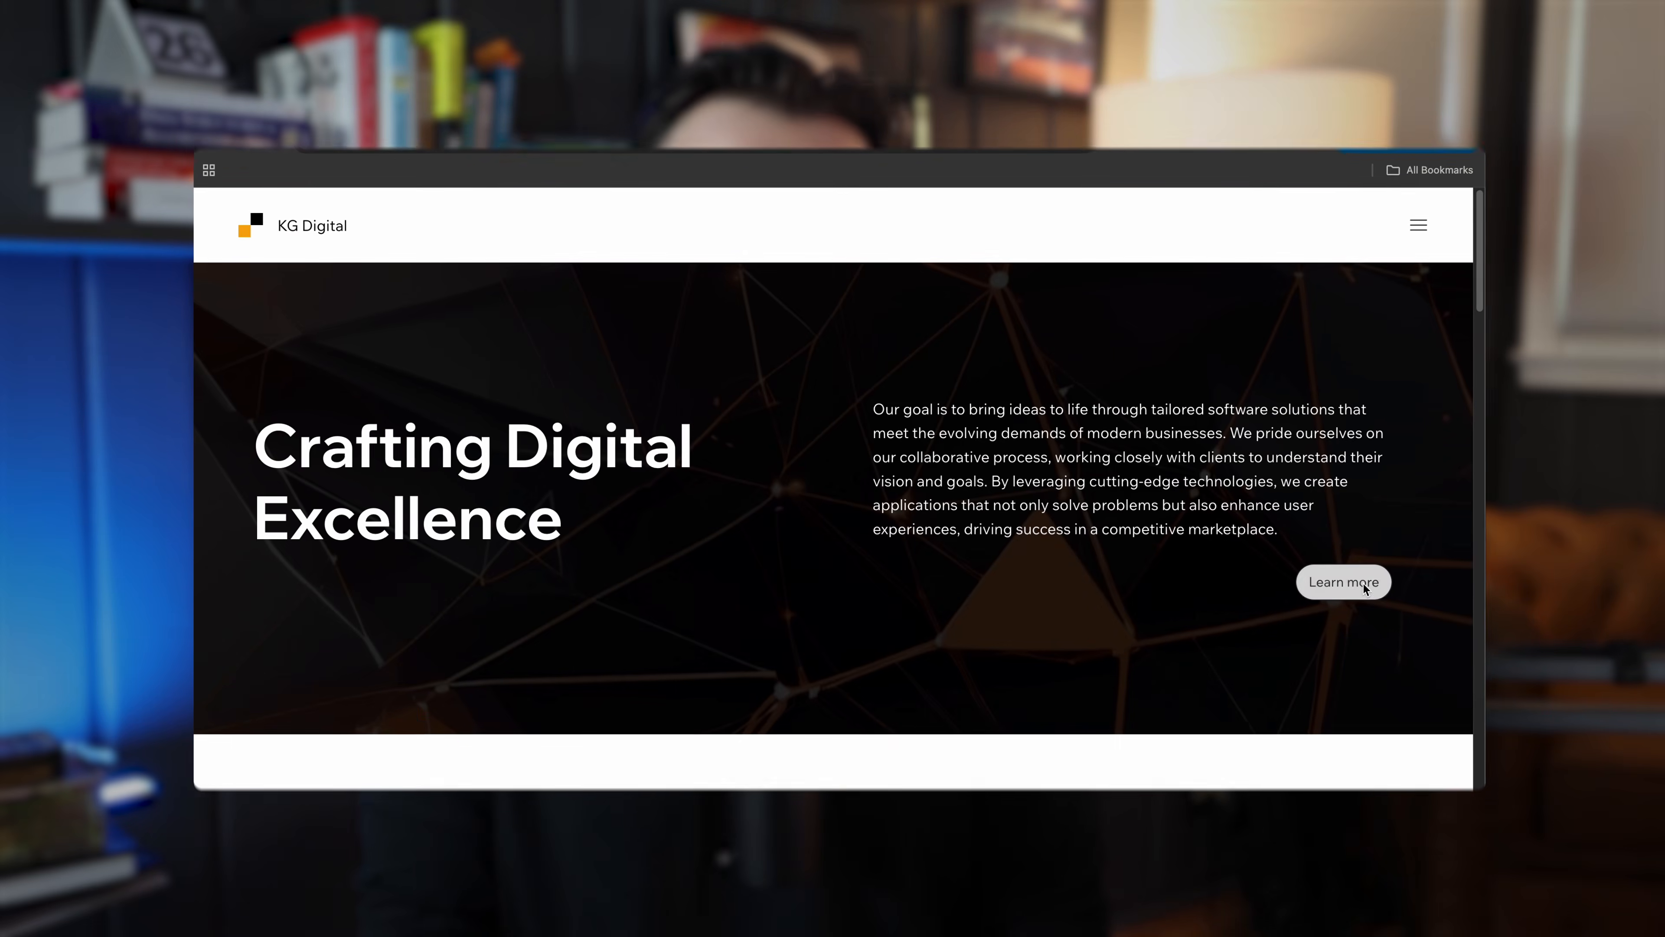
scroll(1370, 588, down, 6)
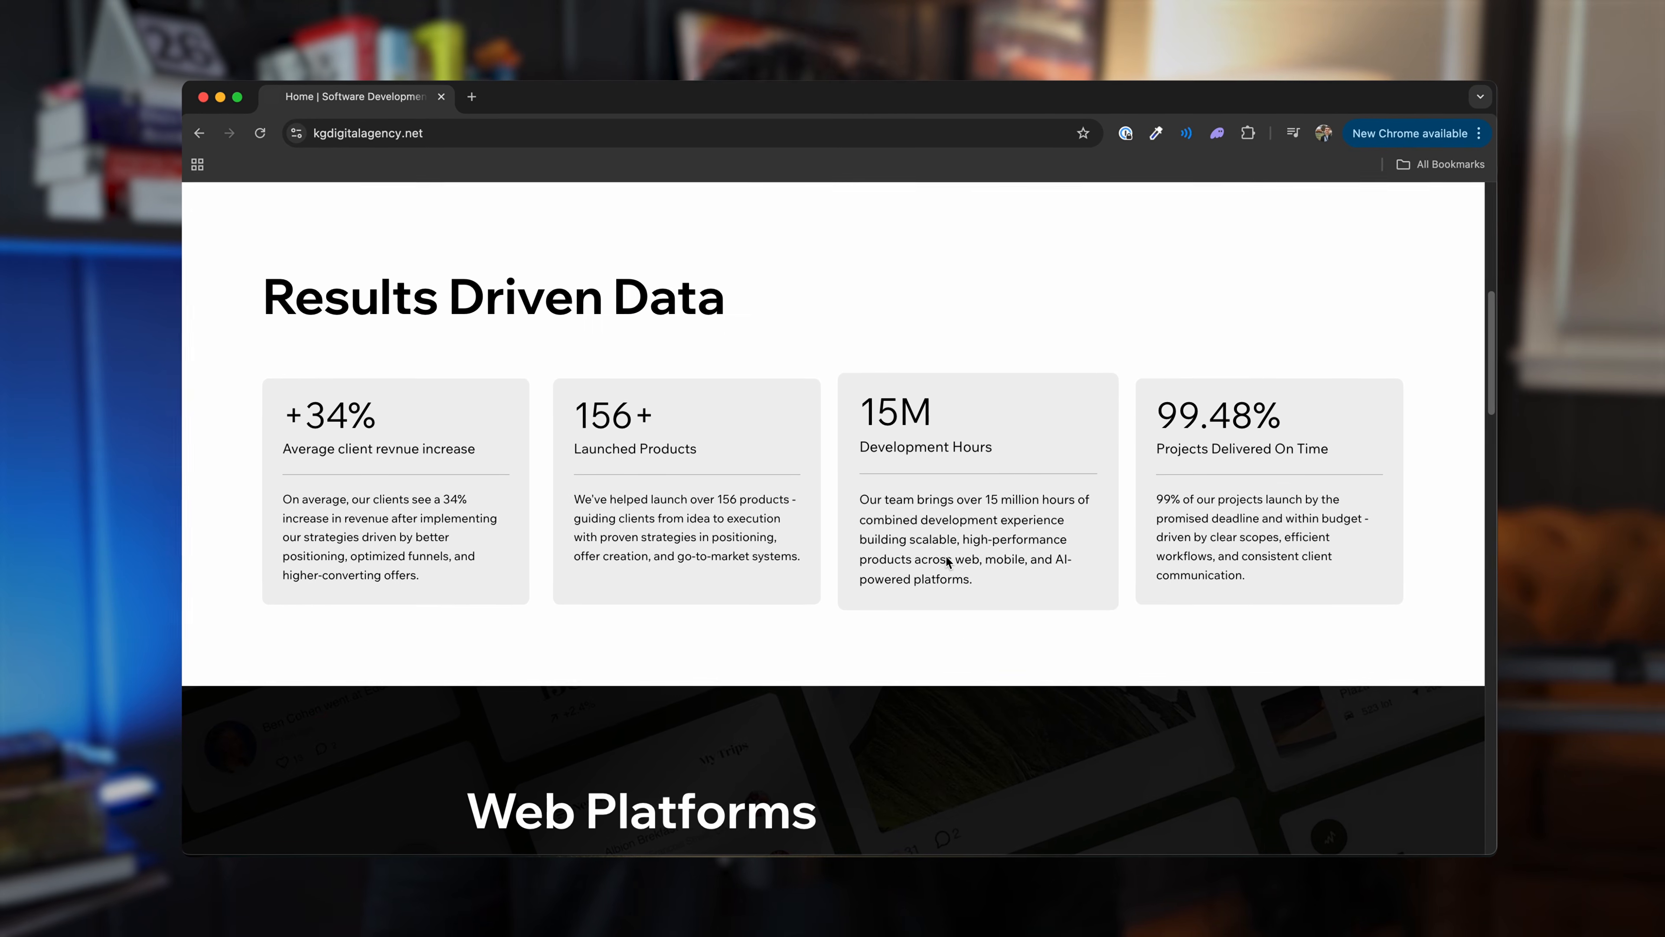
scroll(1213, 487, down, 4)
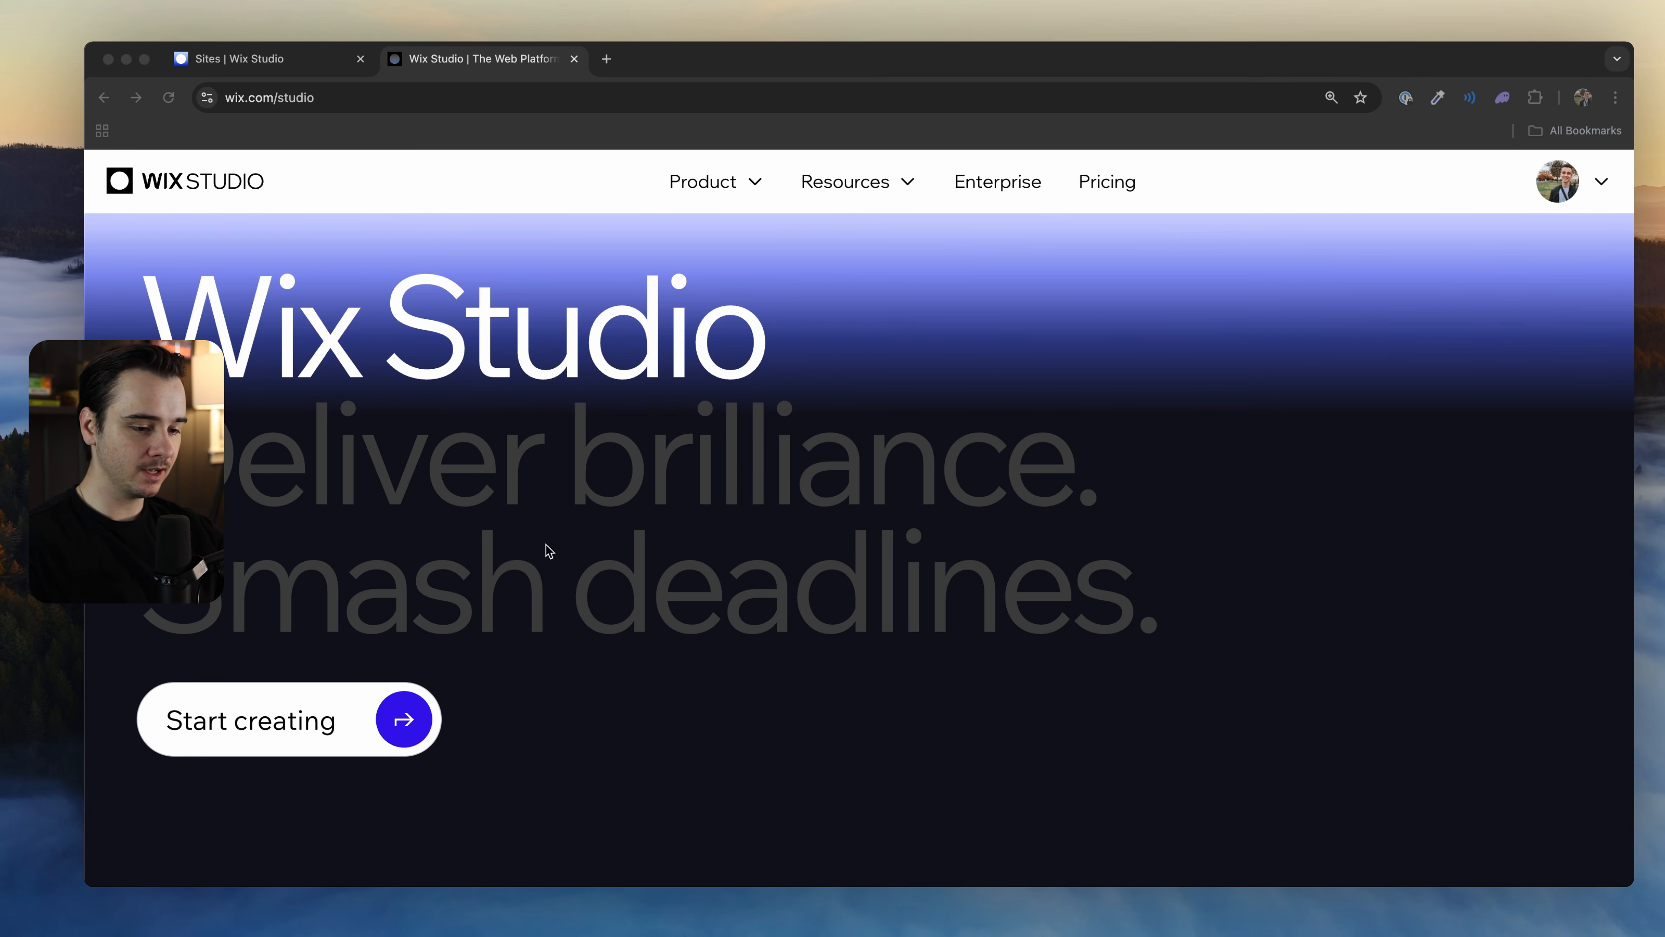
Step: Start creating a new site and choose to generate its site structure with AI
click(354, 720)
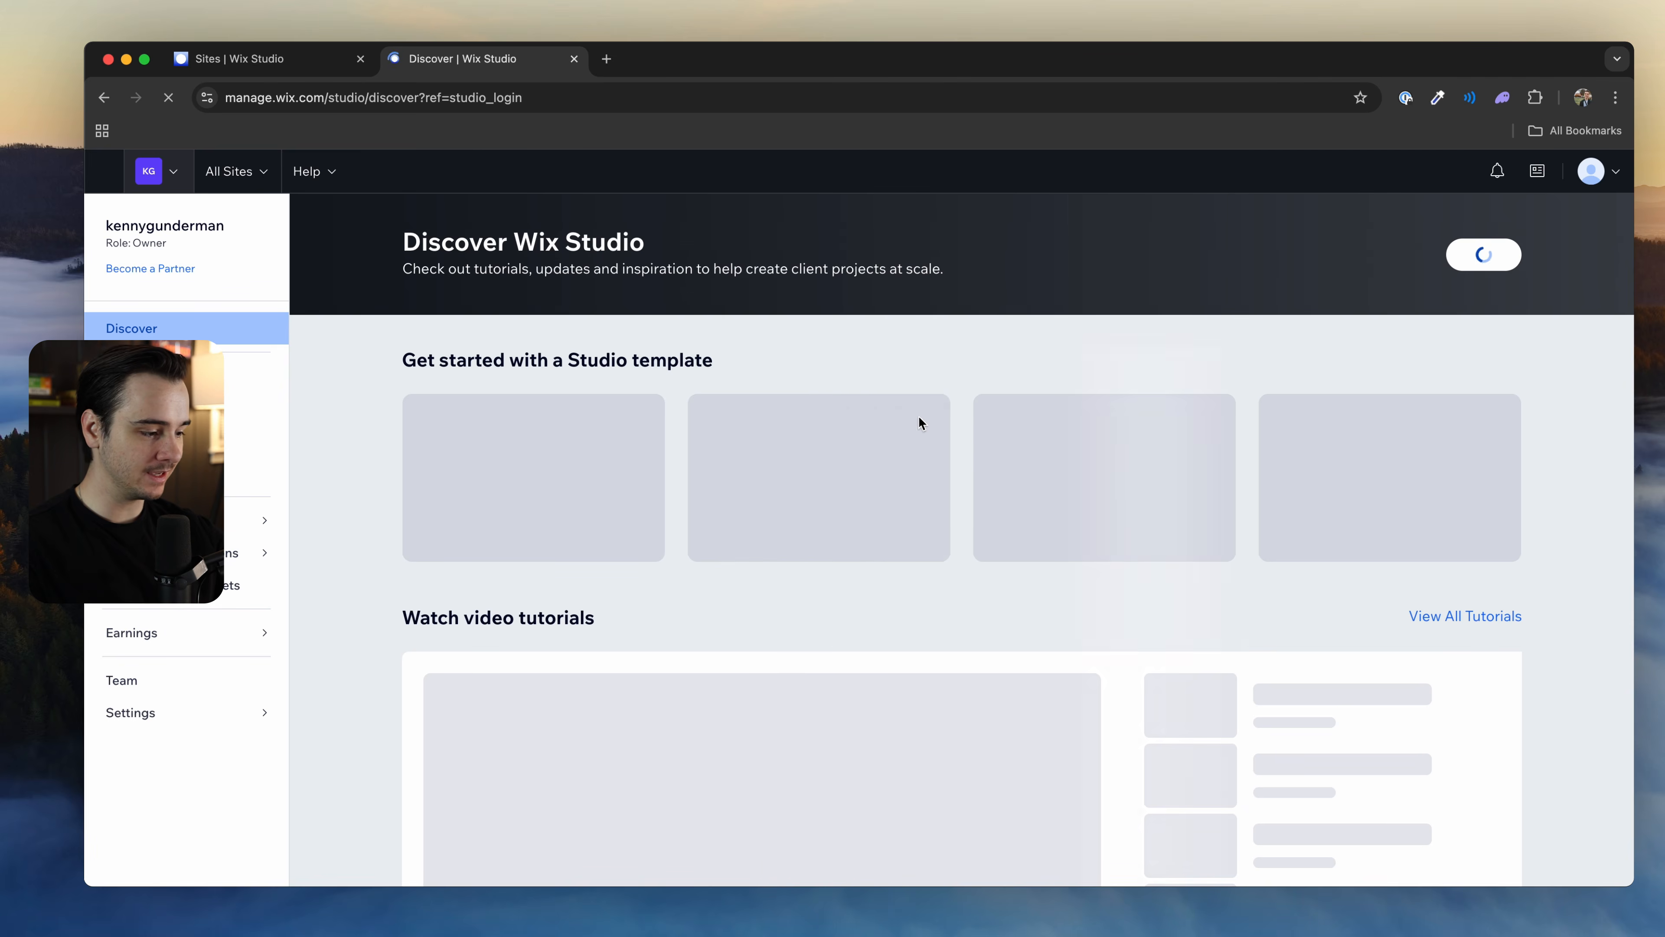
click(1420, 257)
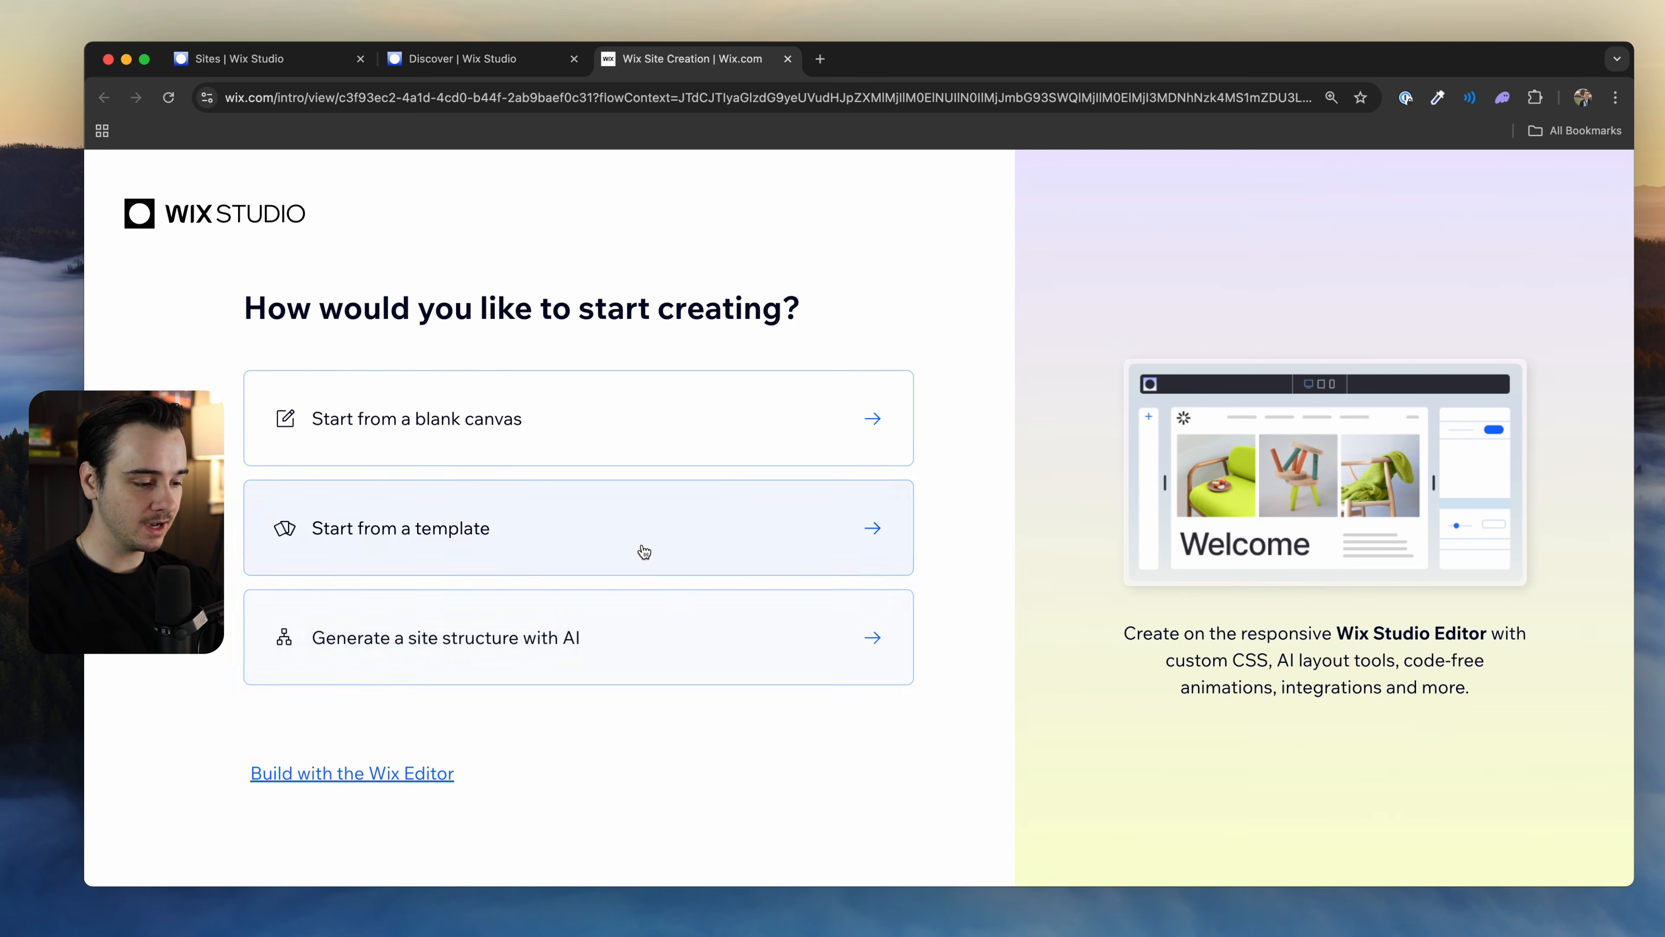
click(636, 639)
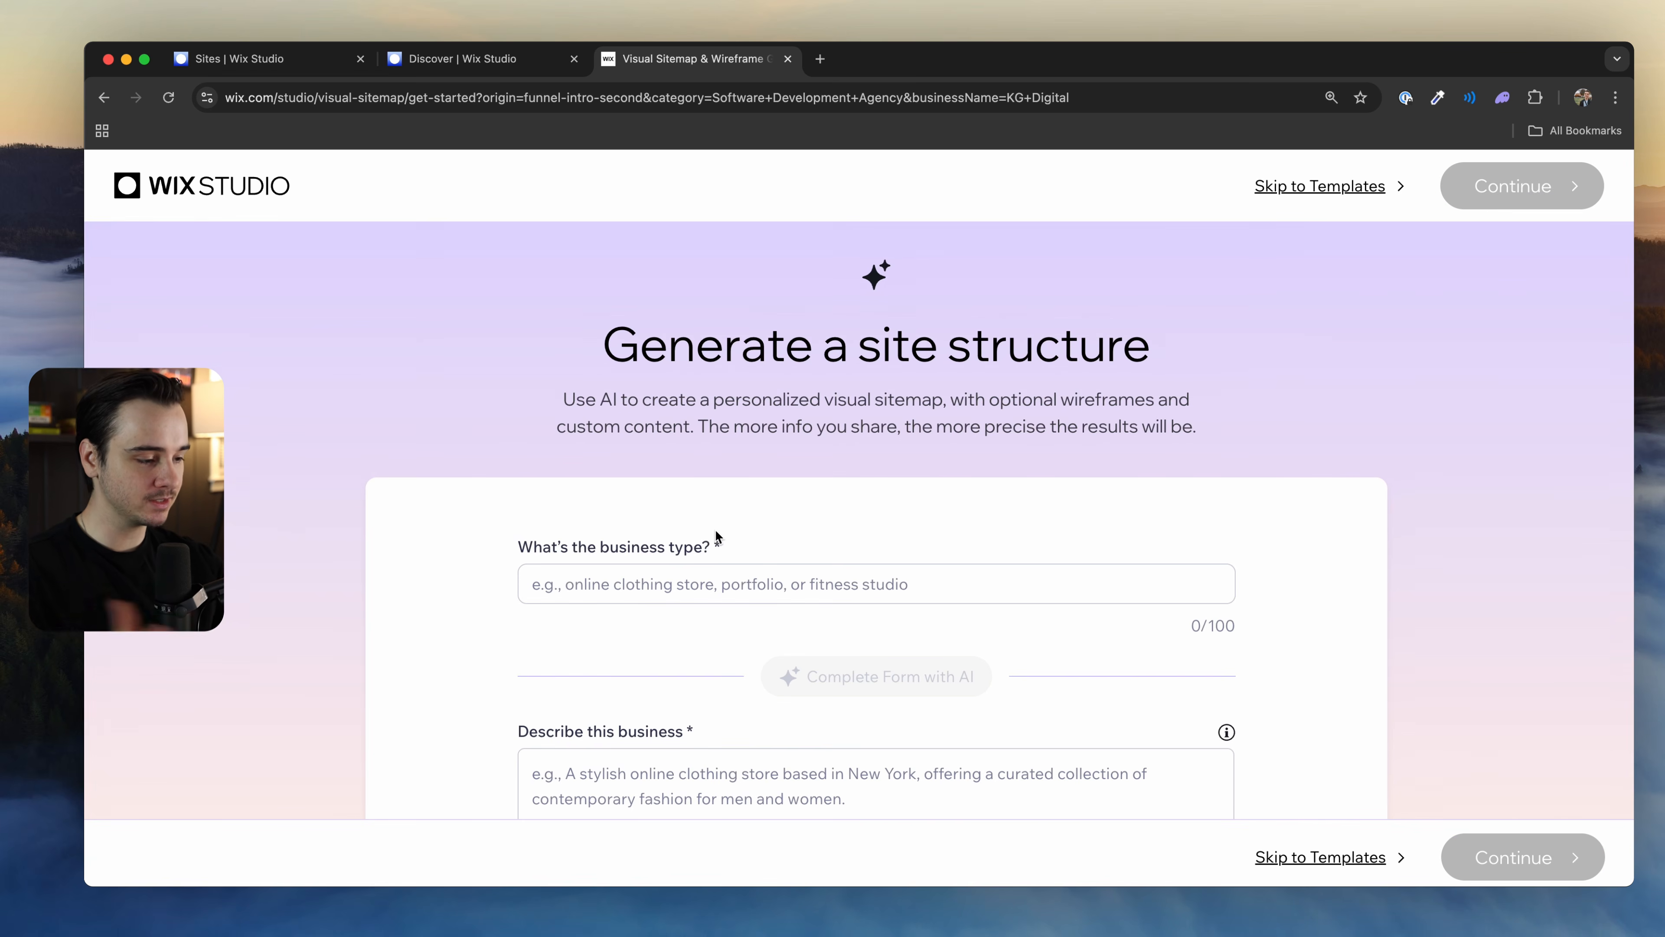
Step: Enter Software Development Agency as the business type in the site structure form
scroll(718, 490, down, 2)
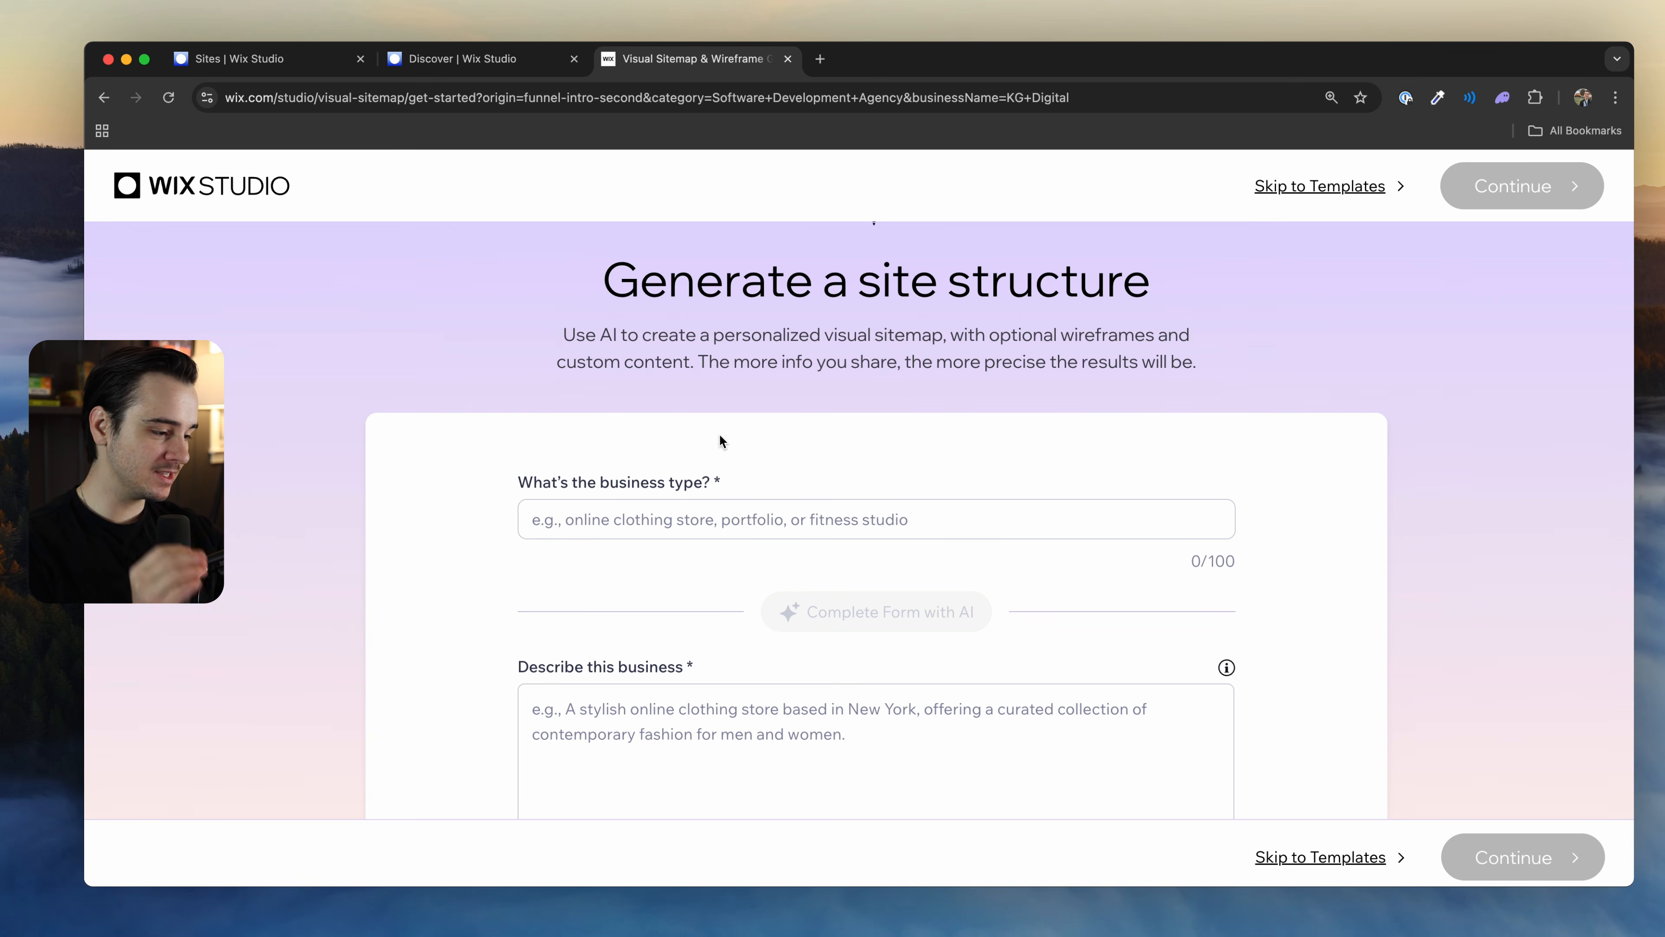
drag(822, 334, 1083, 372)
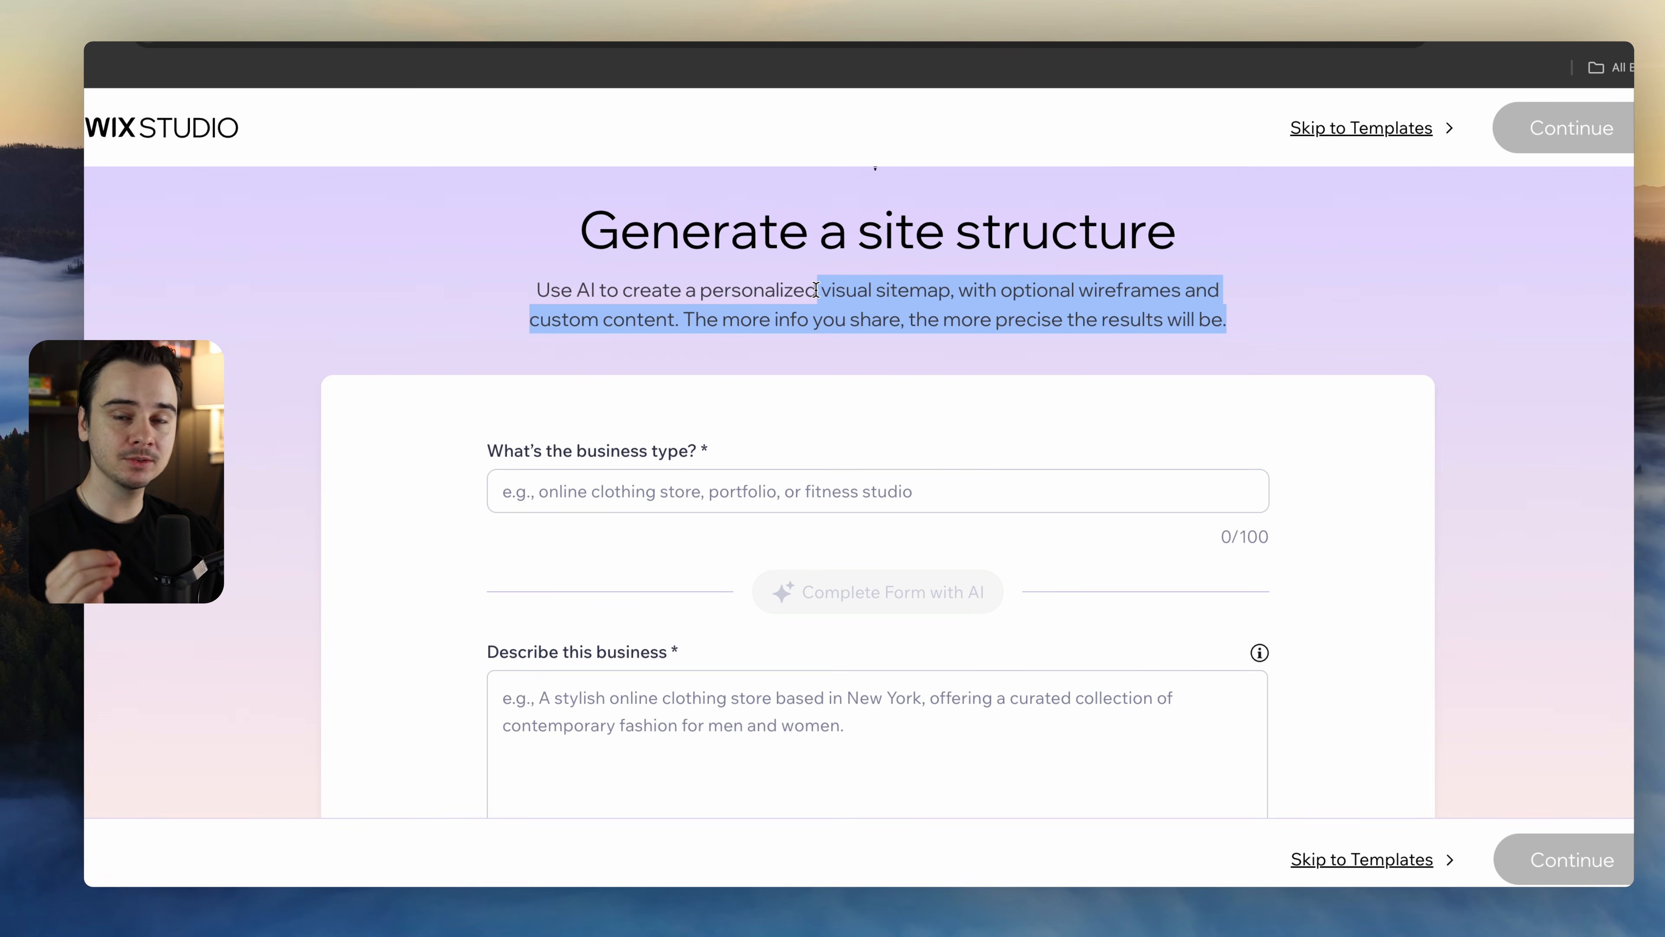
click(780, 406)
click(693, 485)
text(Softwa)
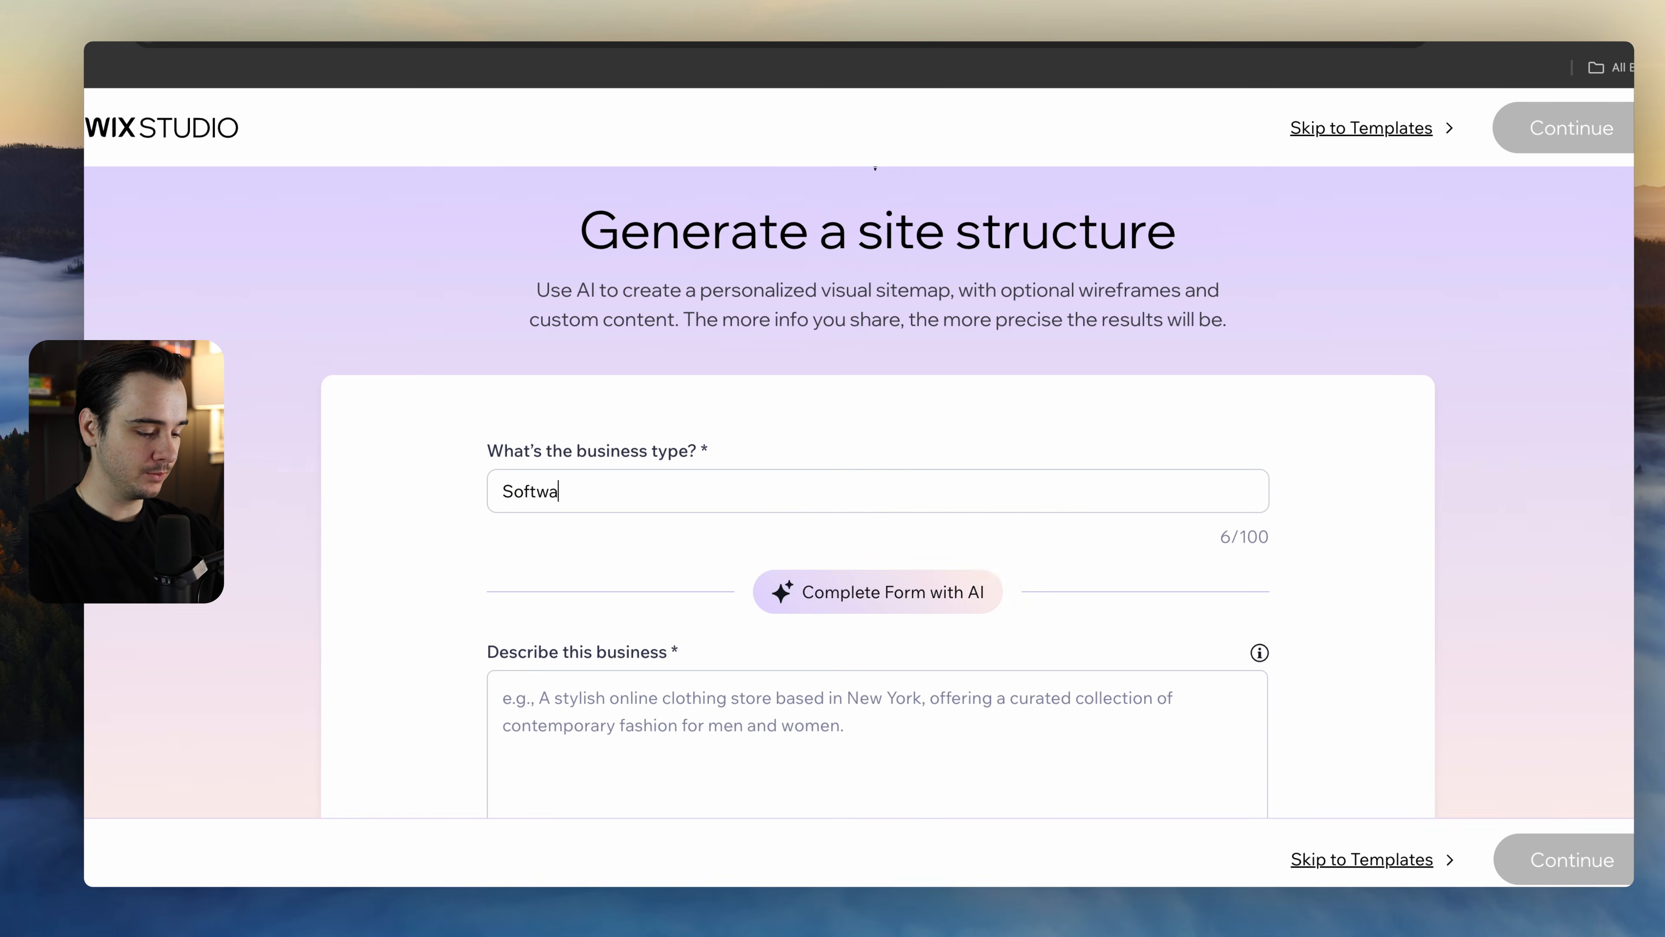
text(re Development A)
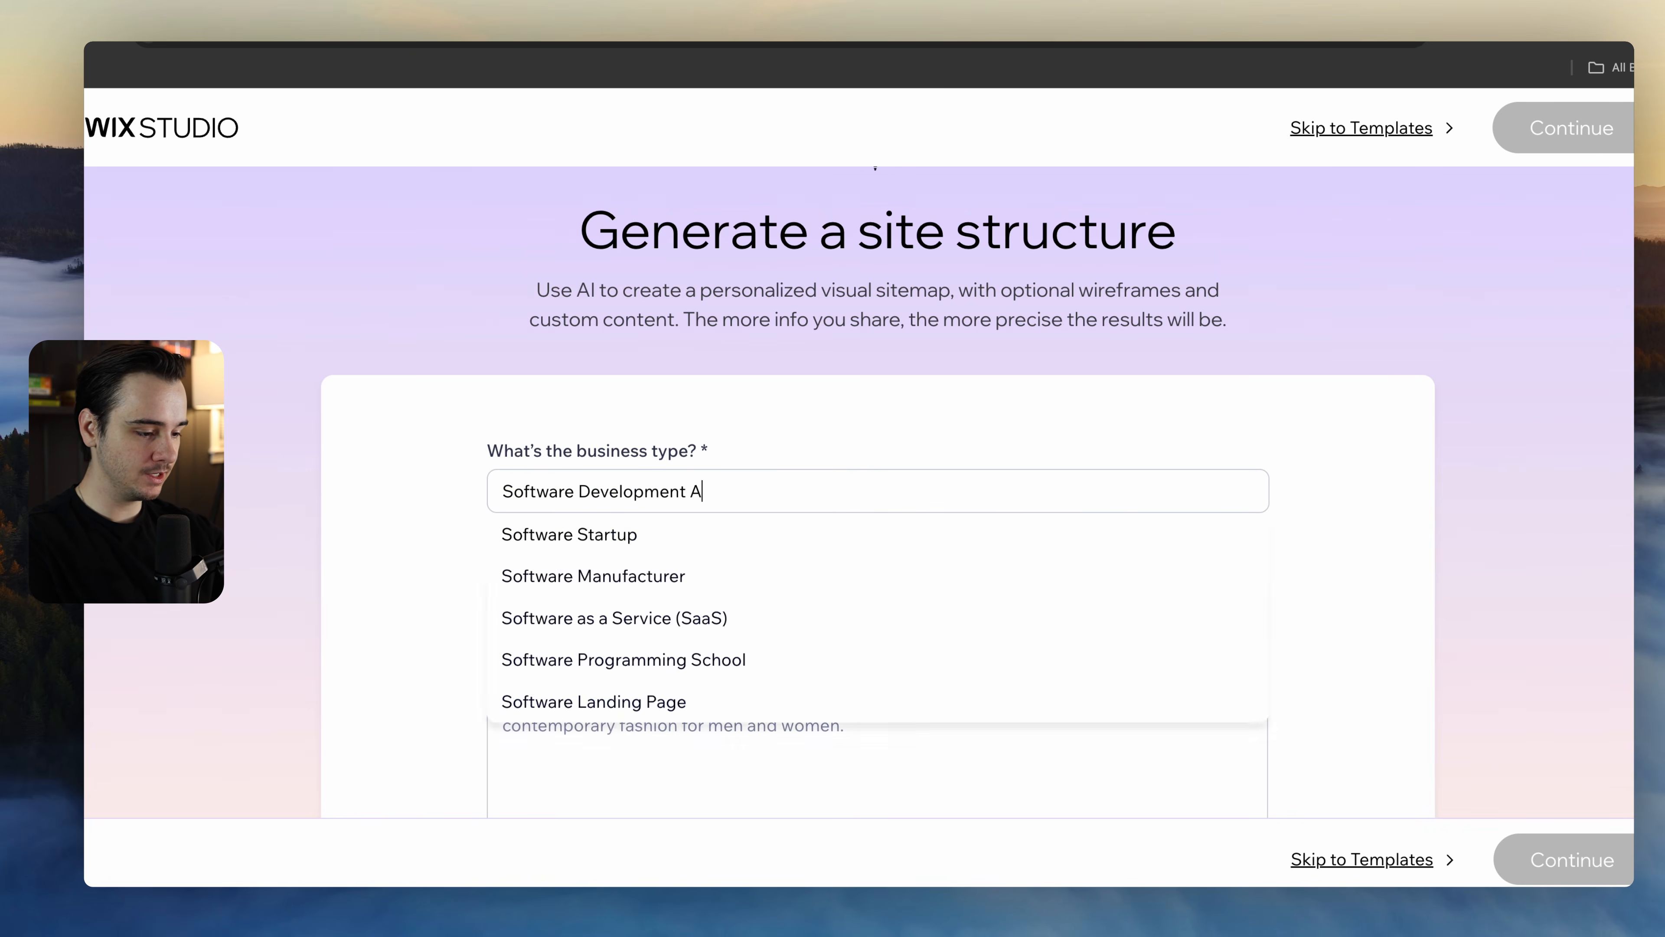
text(gency)
Step: Complete the rest of the form with AI and look through the generated answers
scroll(666, 450, down, 4)
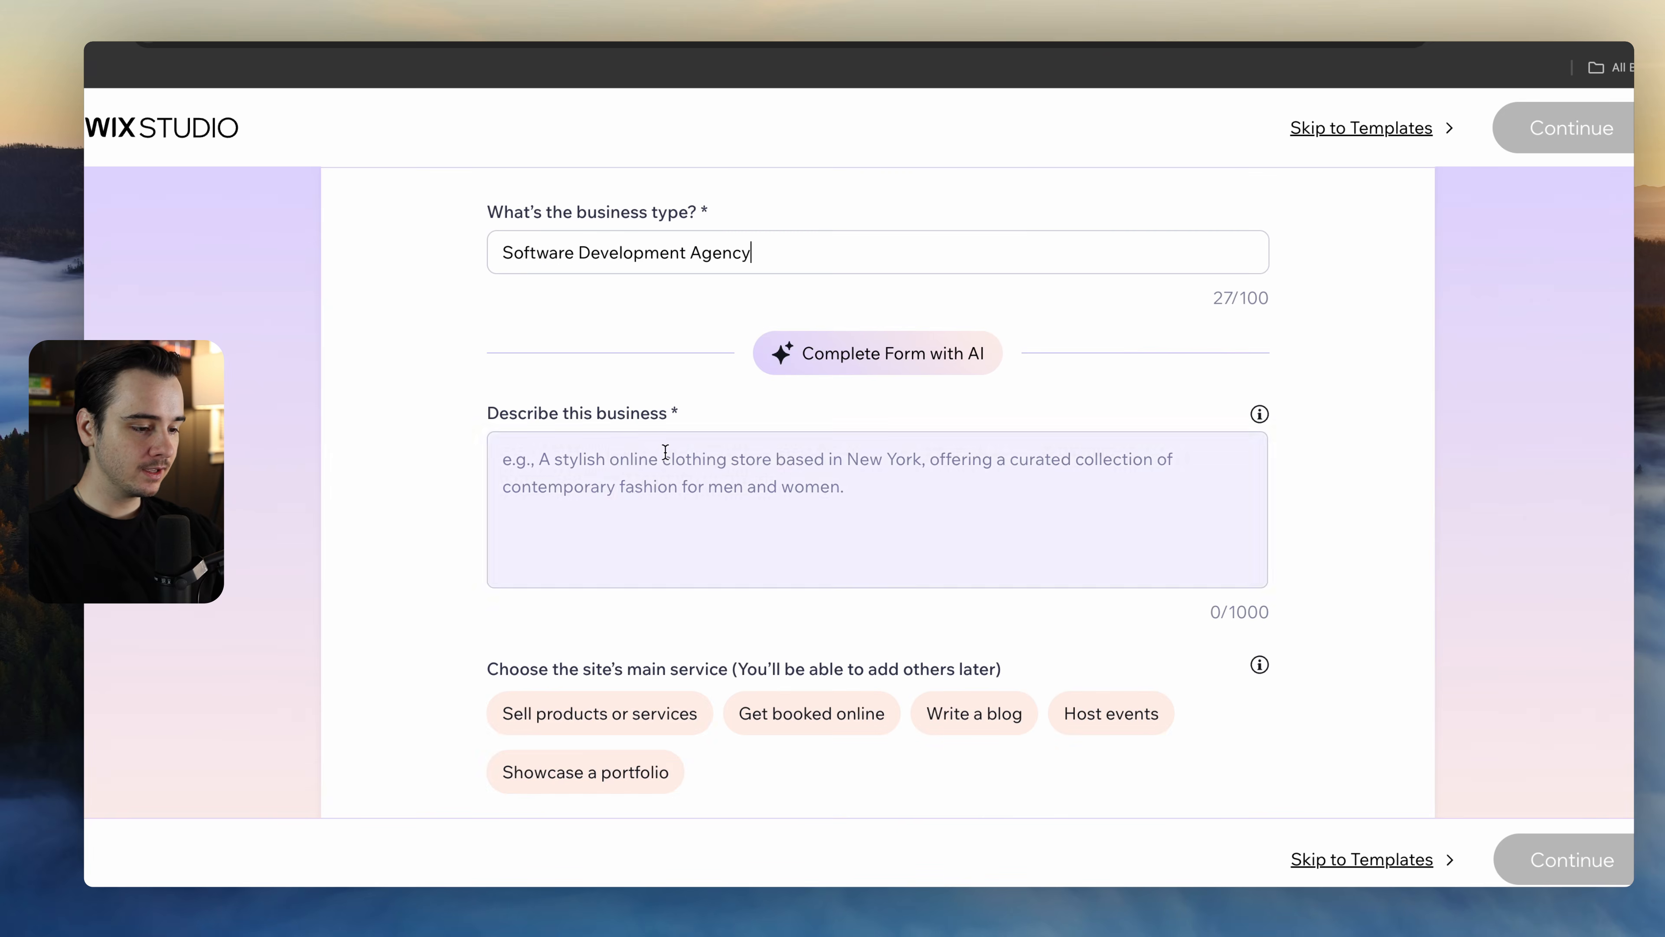
click(808, 332)
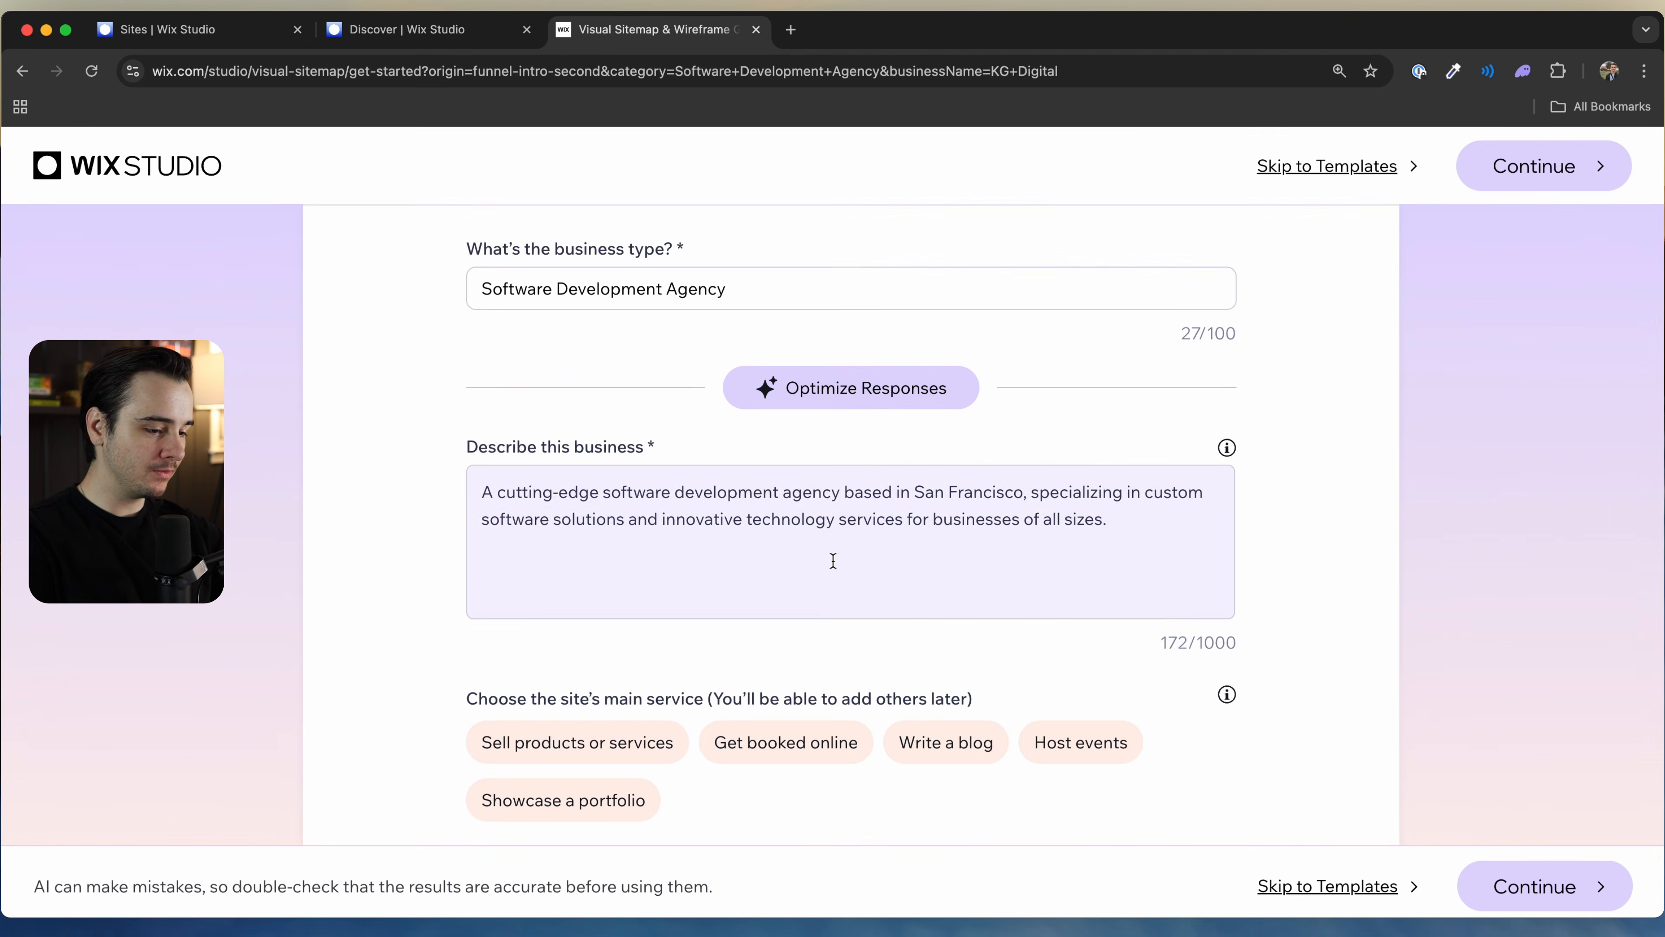
scroll(819, 554, down, 15)
scroll(781, 548, up, 13)
scroll(762, 751, up, 4)
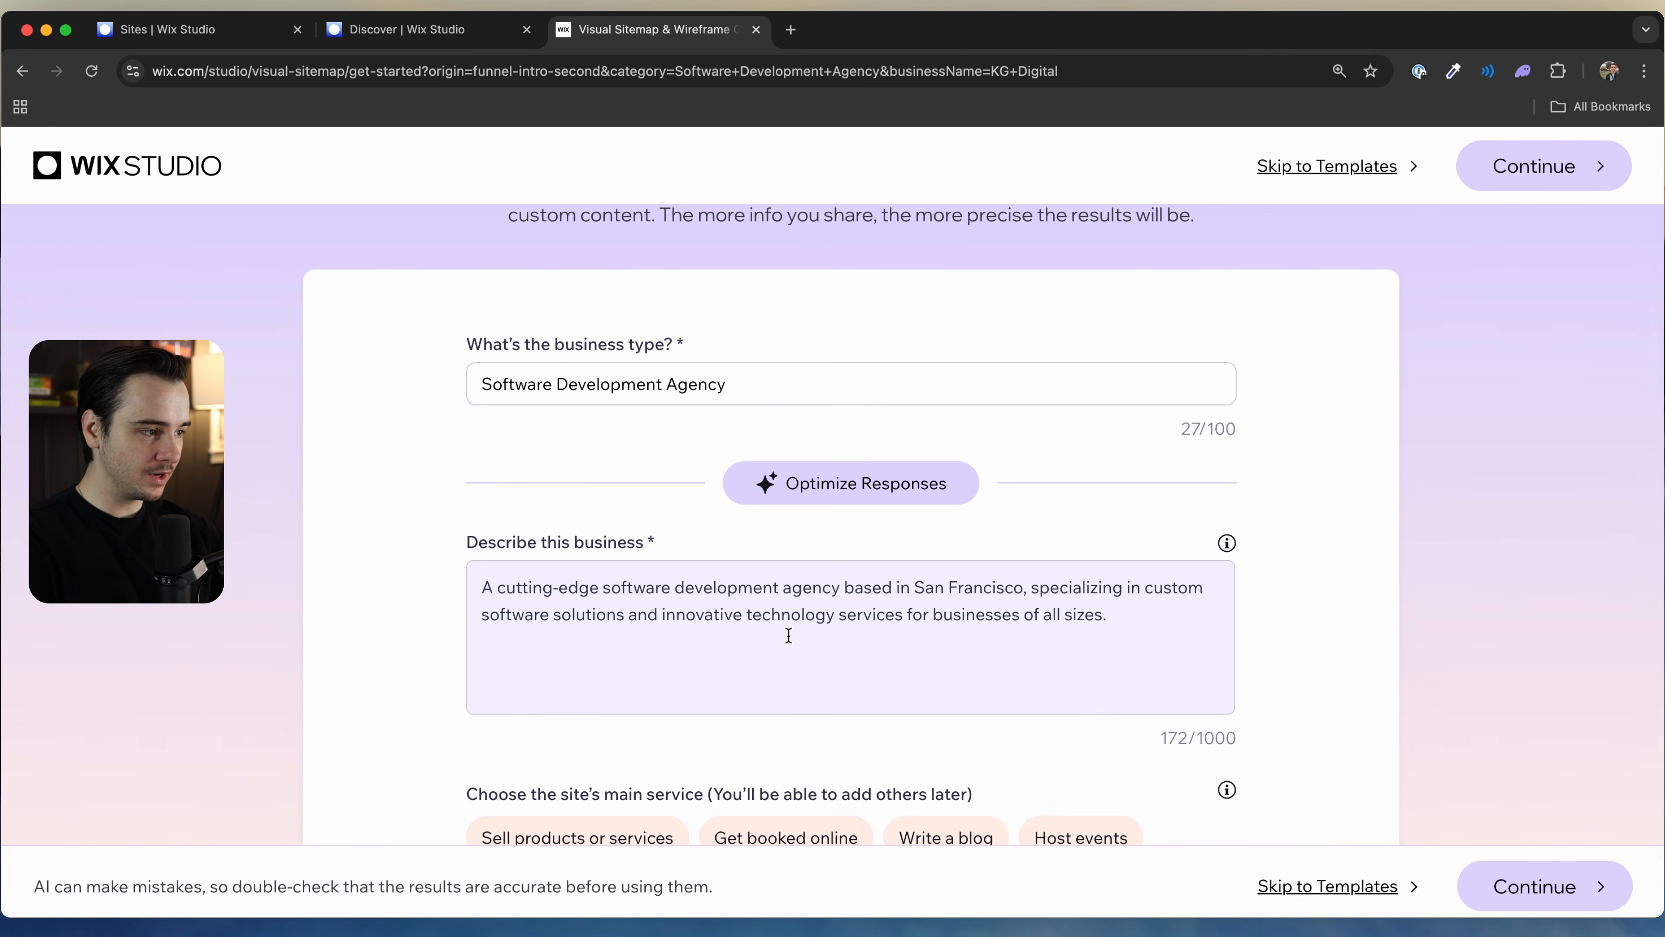
scroll(762, 647, down, 2)
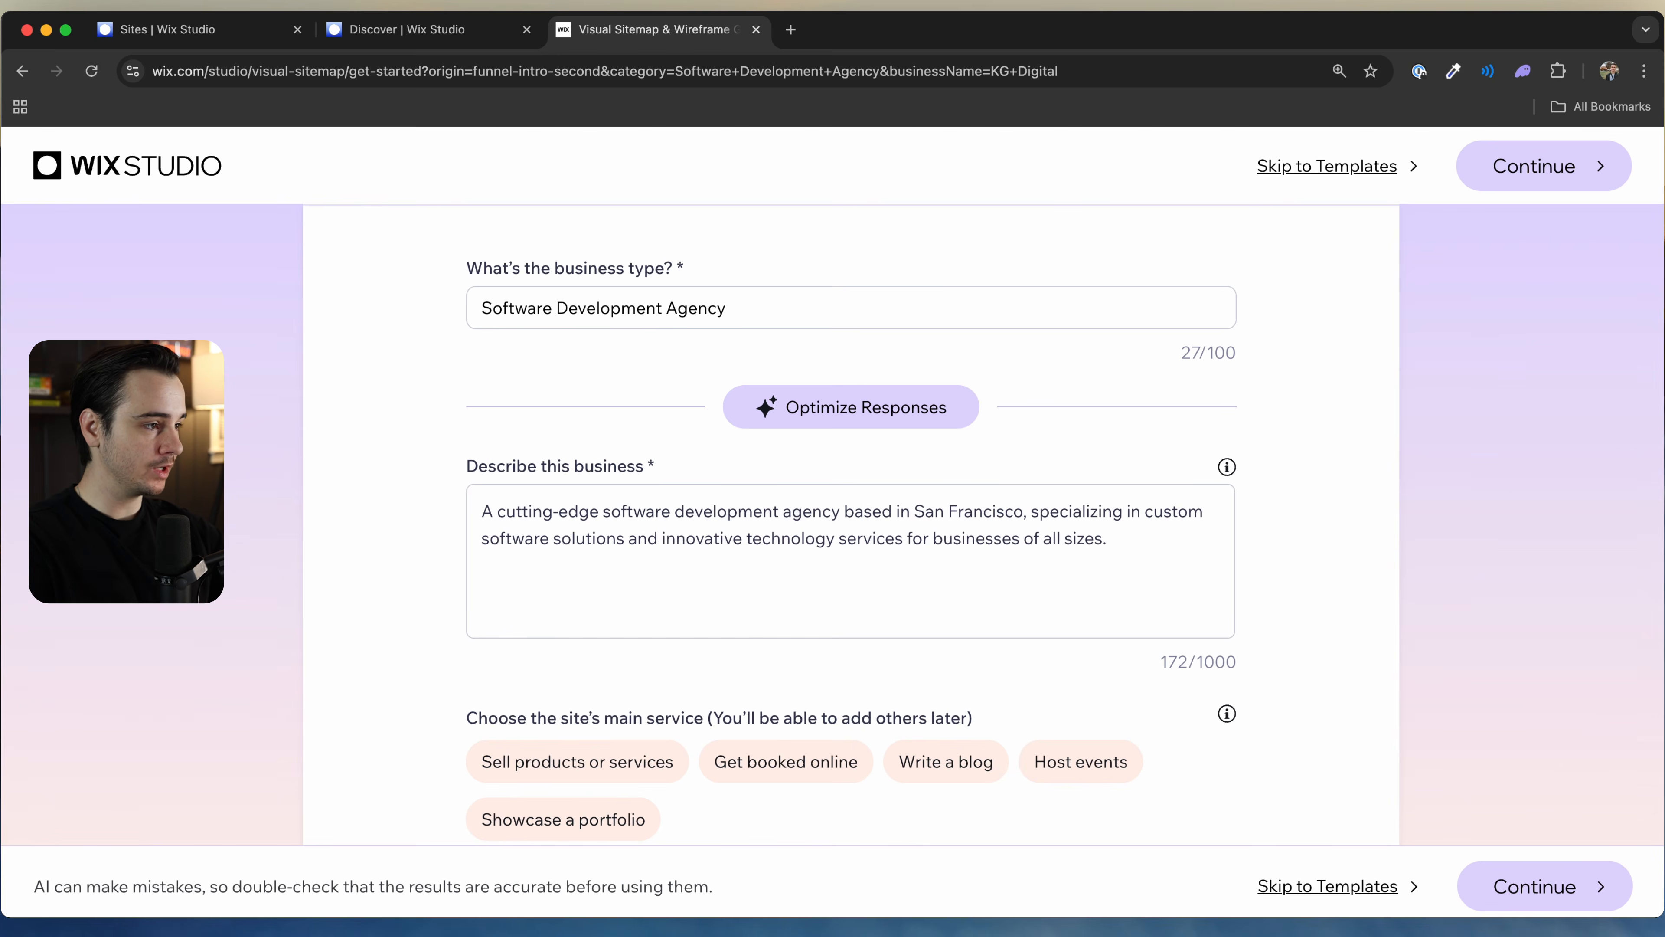
Step: Replace the business description with a premium software consultancy text covering custom digital products, mobile apps, web applications and real-time dashboards
key(super+Tab)
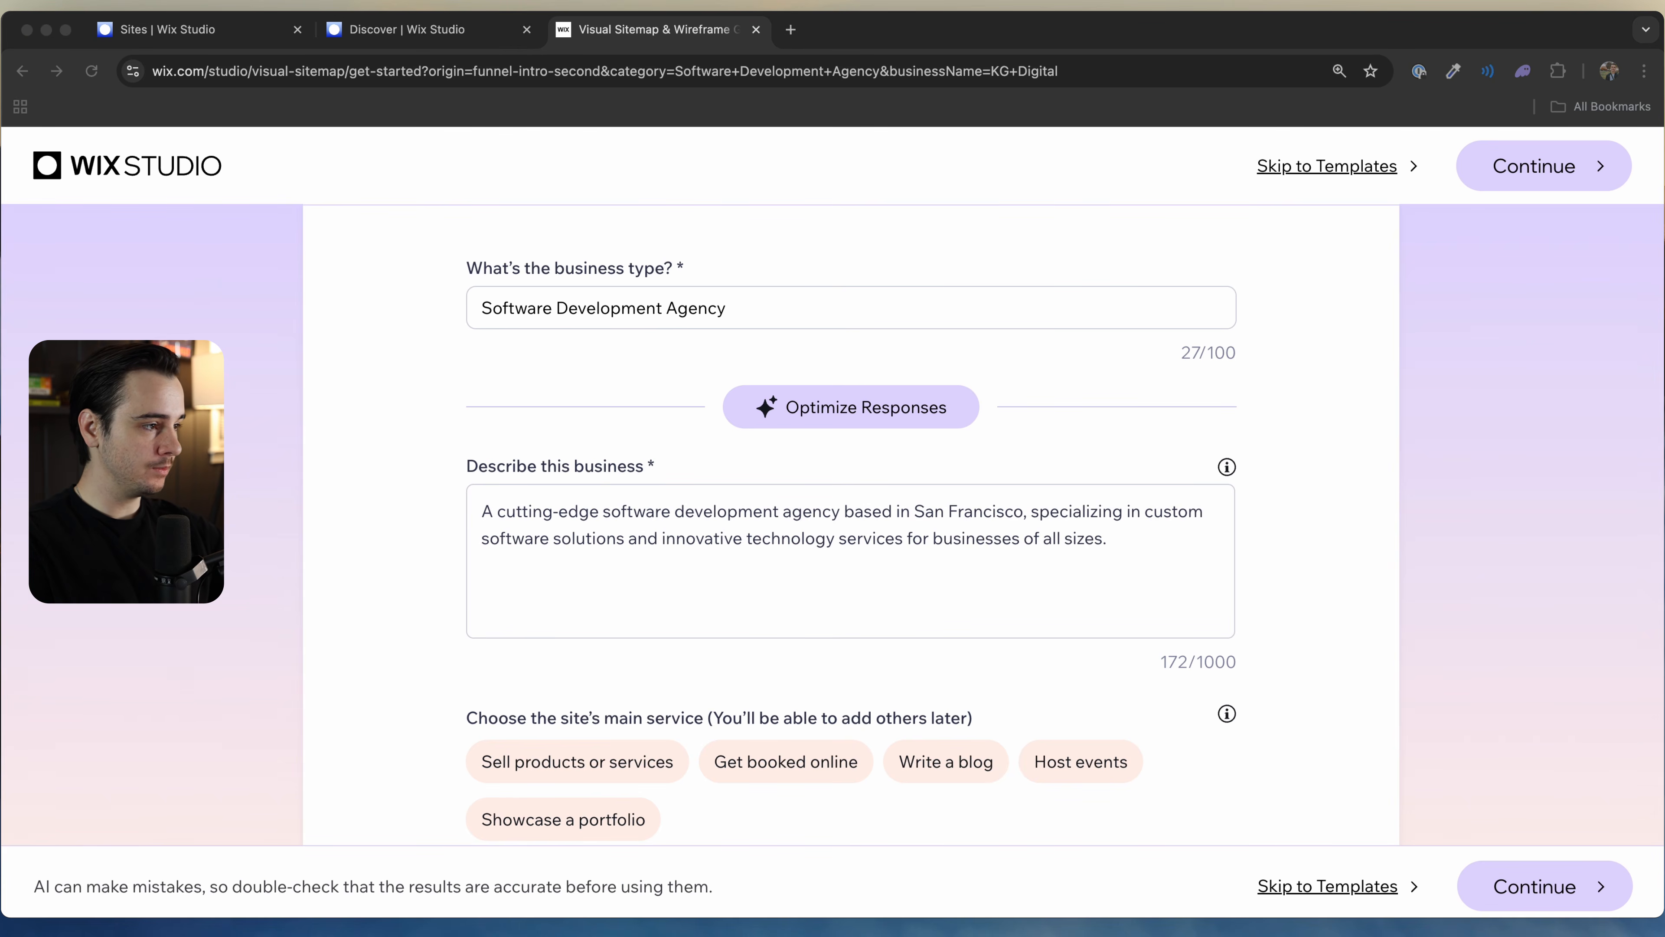
click(1044, 570)
text(A premium software consultancy specializing in the design and development of custom digital products including mobile apps, web applications, and real-time dashboards that power smarter business decisions. We build software solutions grounded in data, then continuously refine them based on performance insights to help you reach your goals faster. By combining cutting-edge UI/UX, modern front-end and back-end technologies, and real-time data infrastructure, we turn ideas into scalable, results-driven products.)
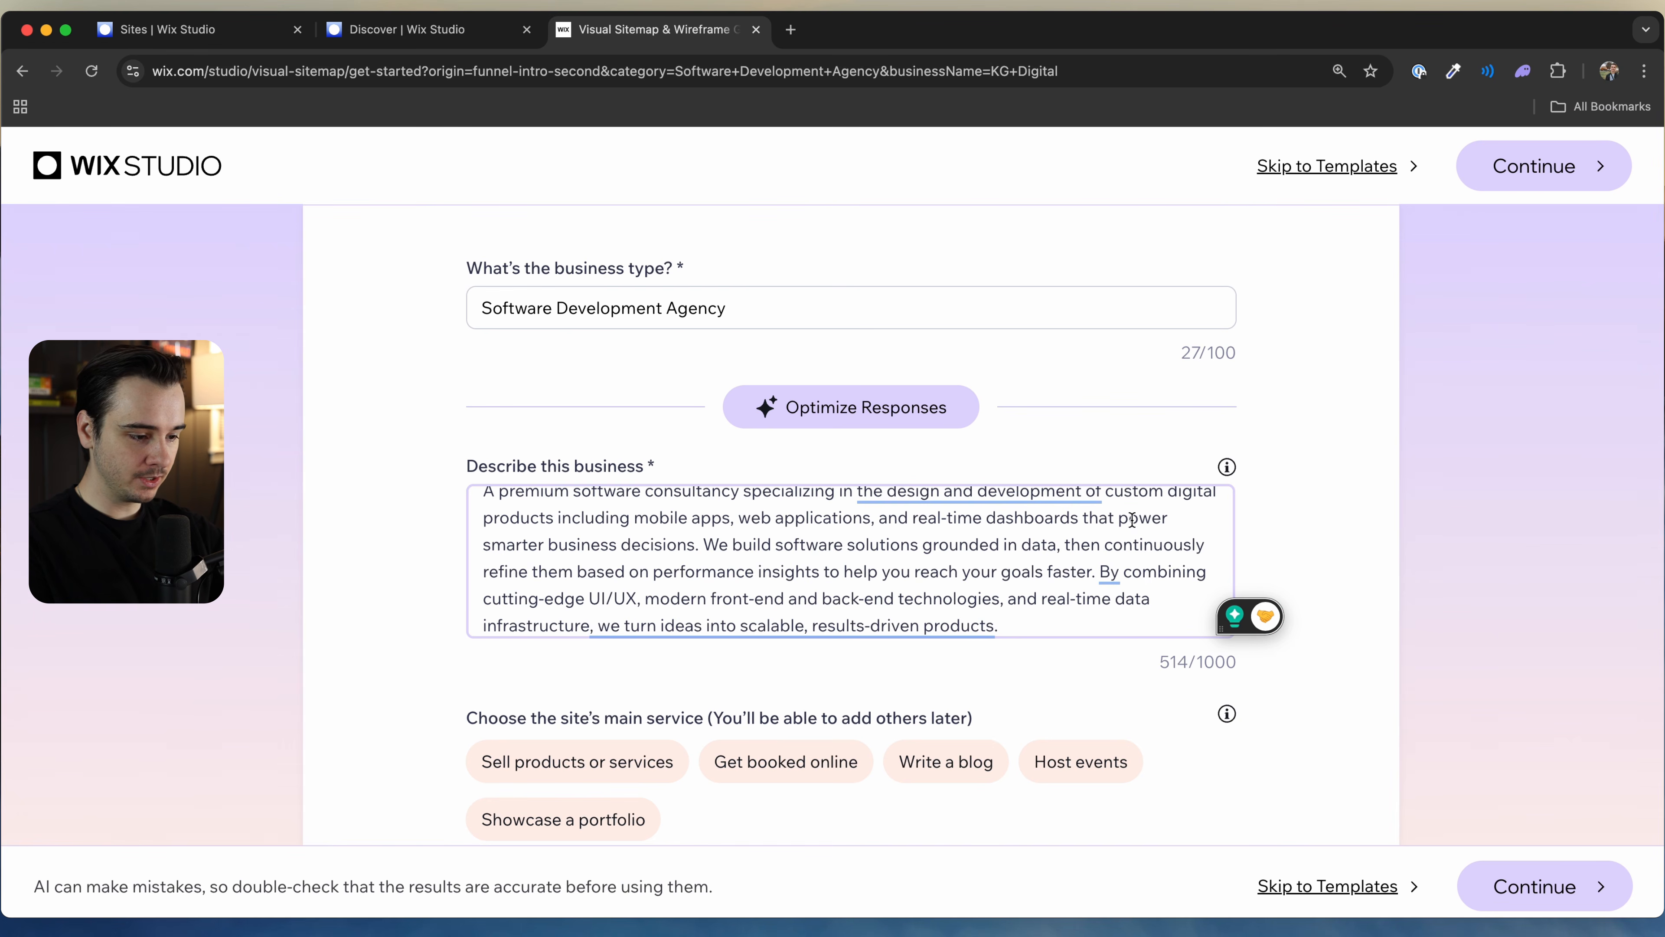
scroll(1133, 519, up, 1)
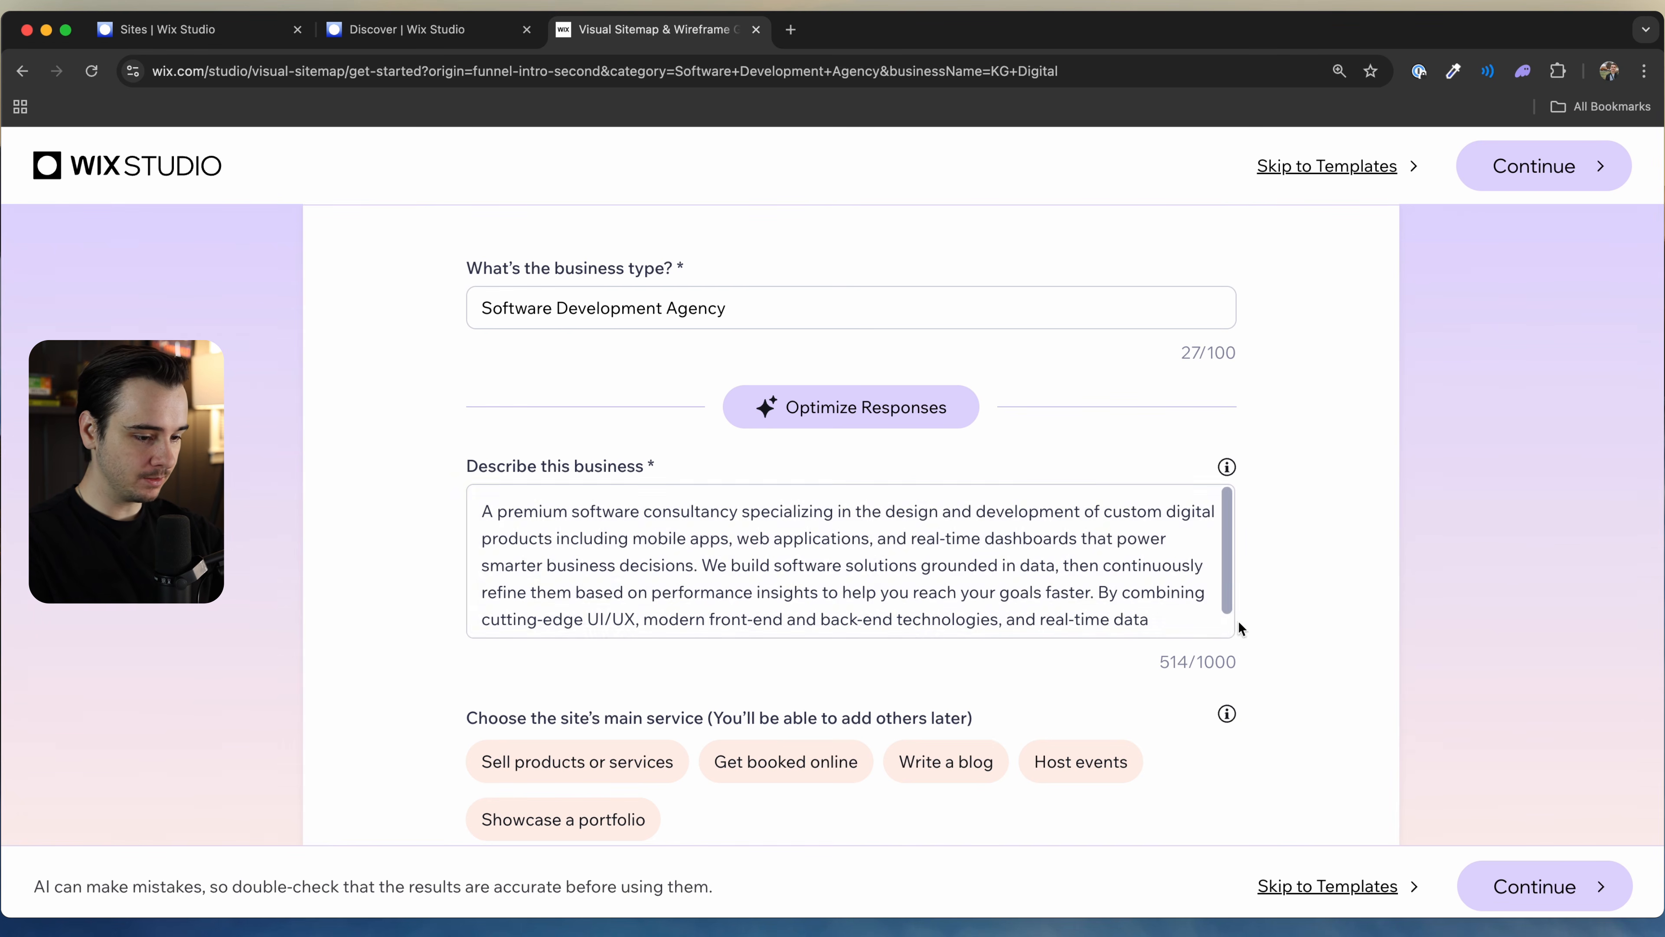
scroll(1138, 551, down, 2)
scroll(1139, 551, up, 2)
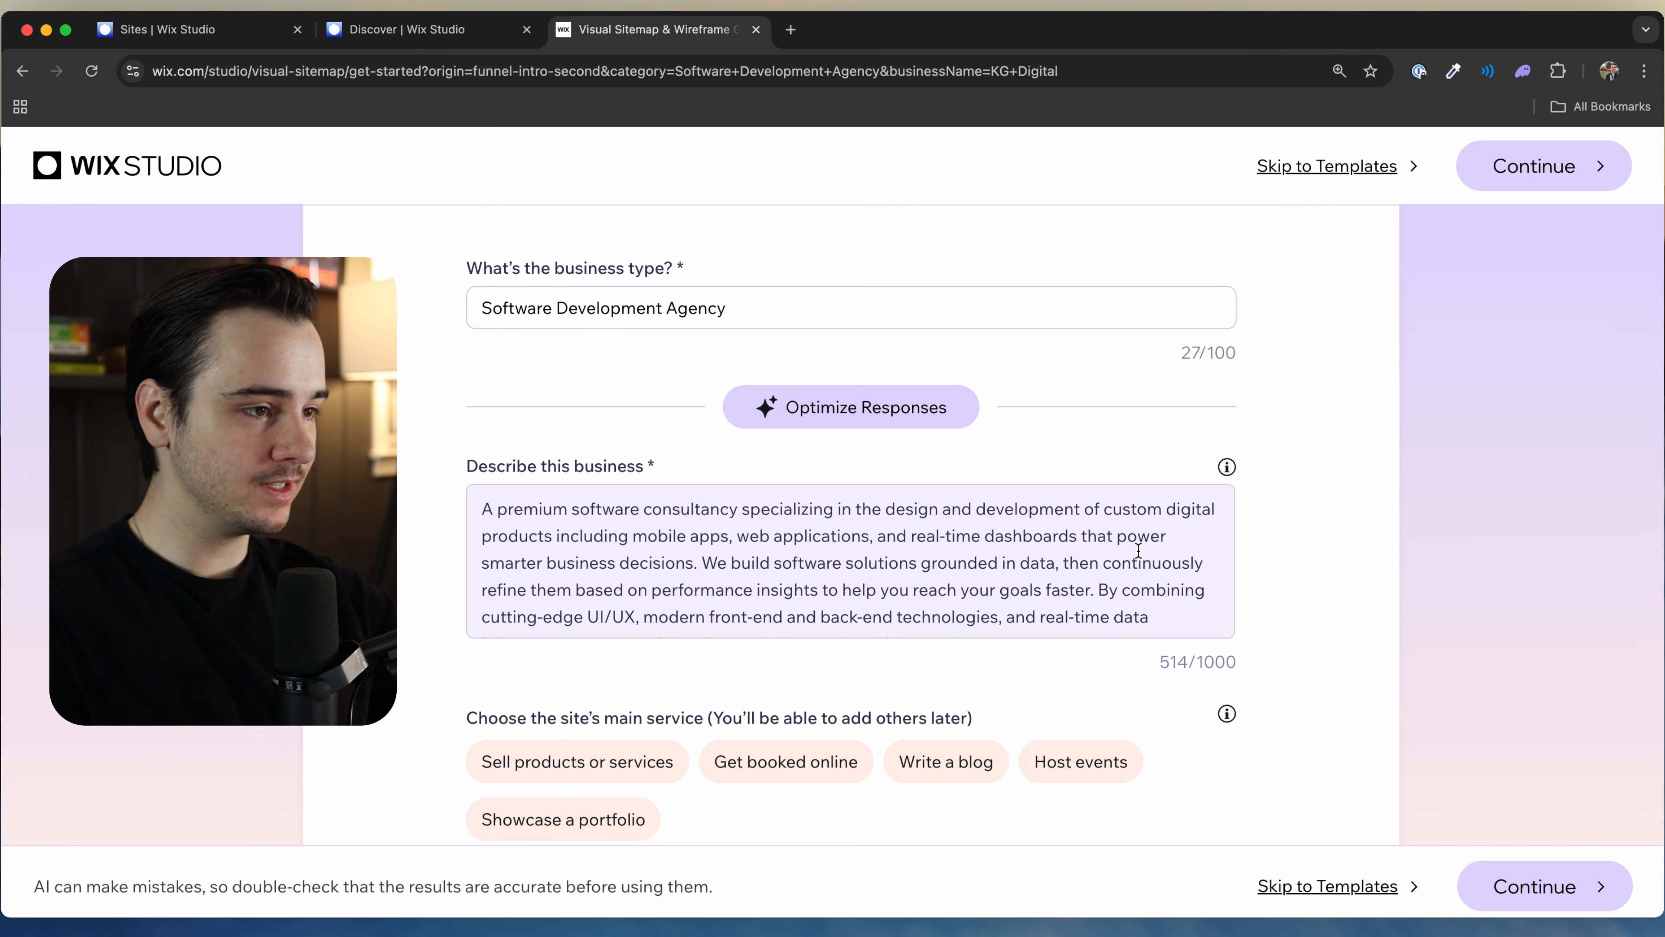
Step: Choose Sell products or services as the site's main service
scroll(1237, 507, down, 3)
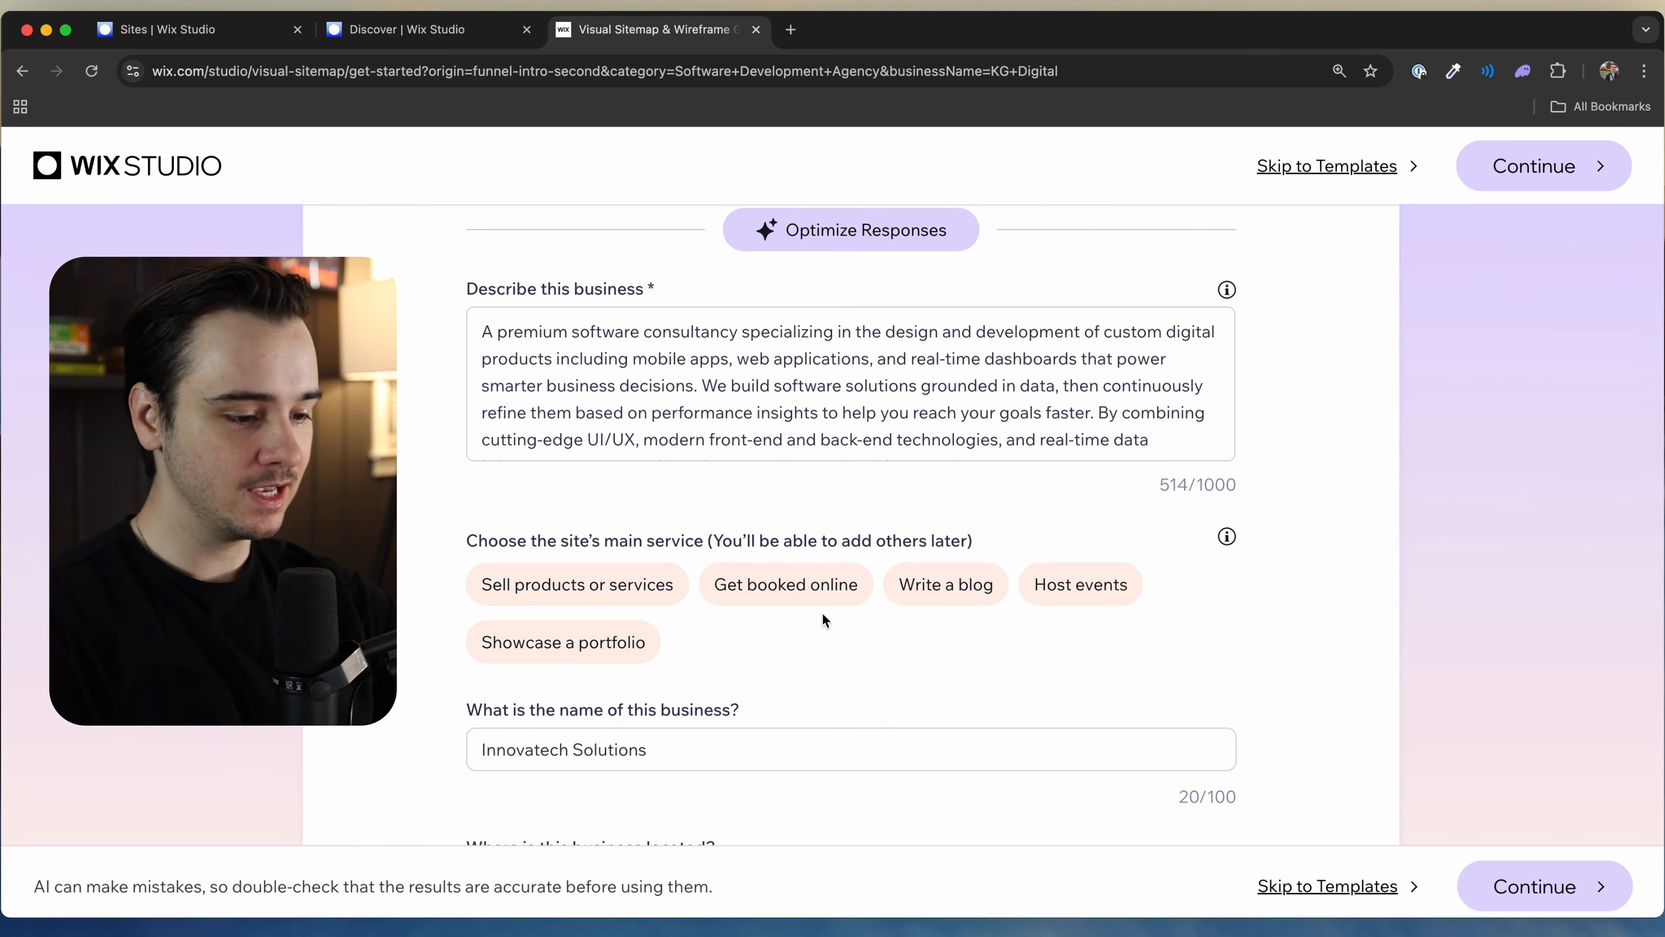
scroll(822, 614, down, 1)
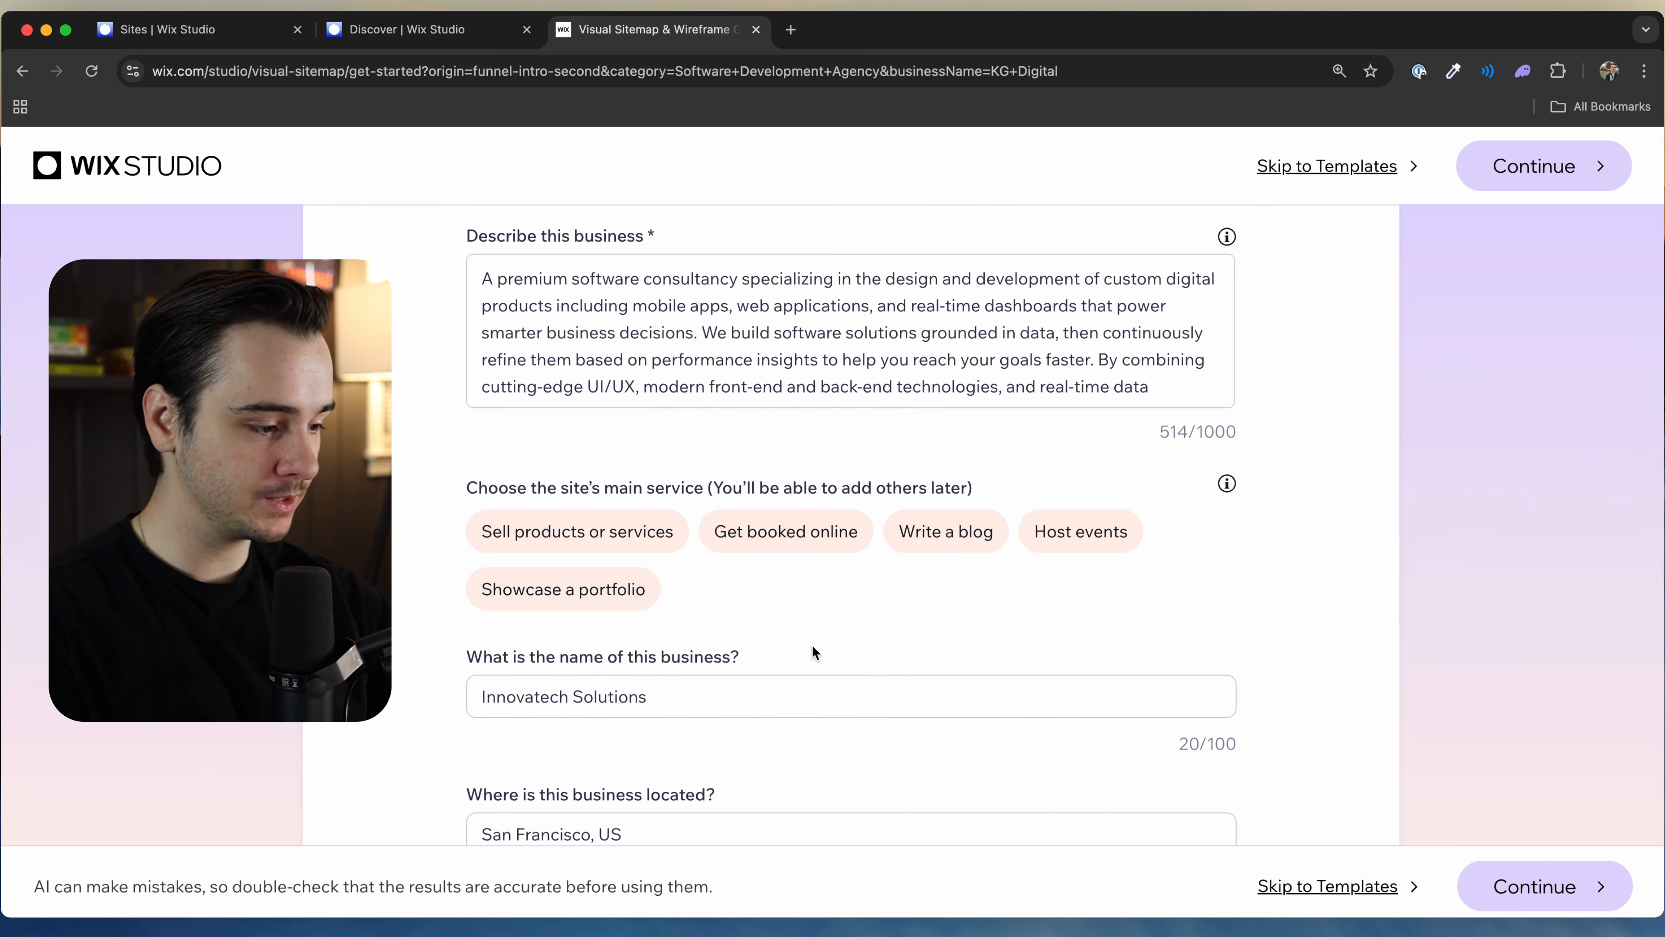
drag(545, 489, 668, 489)
click(797, 640)
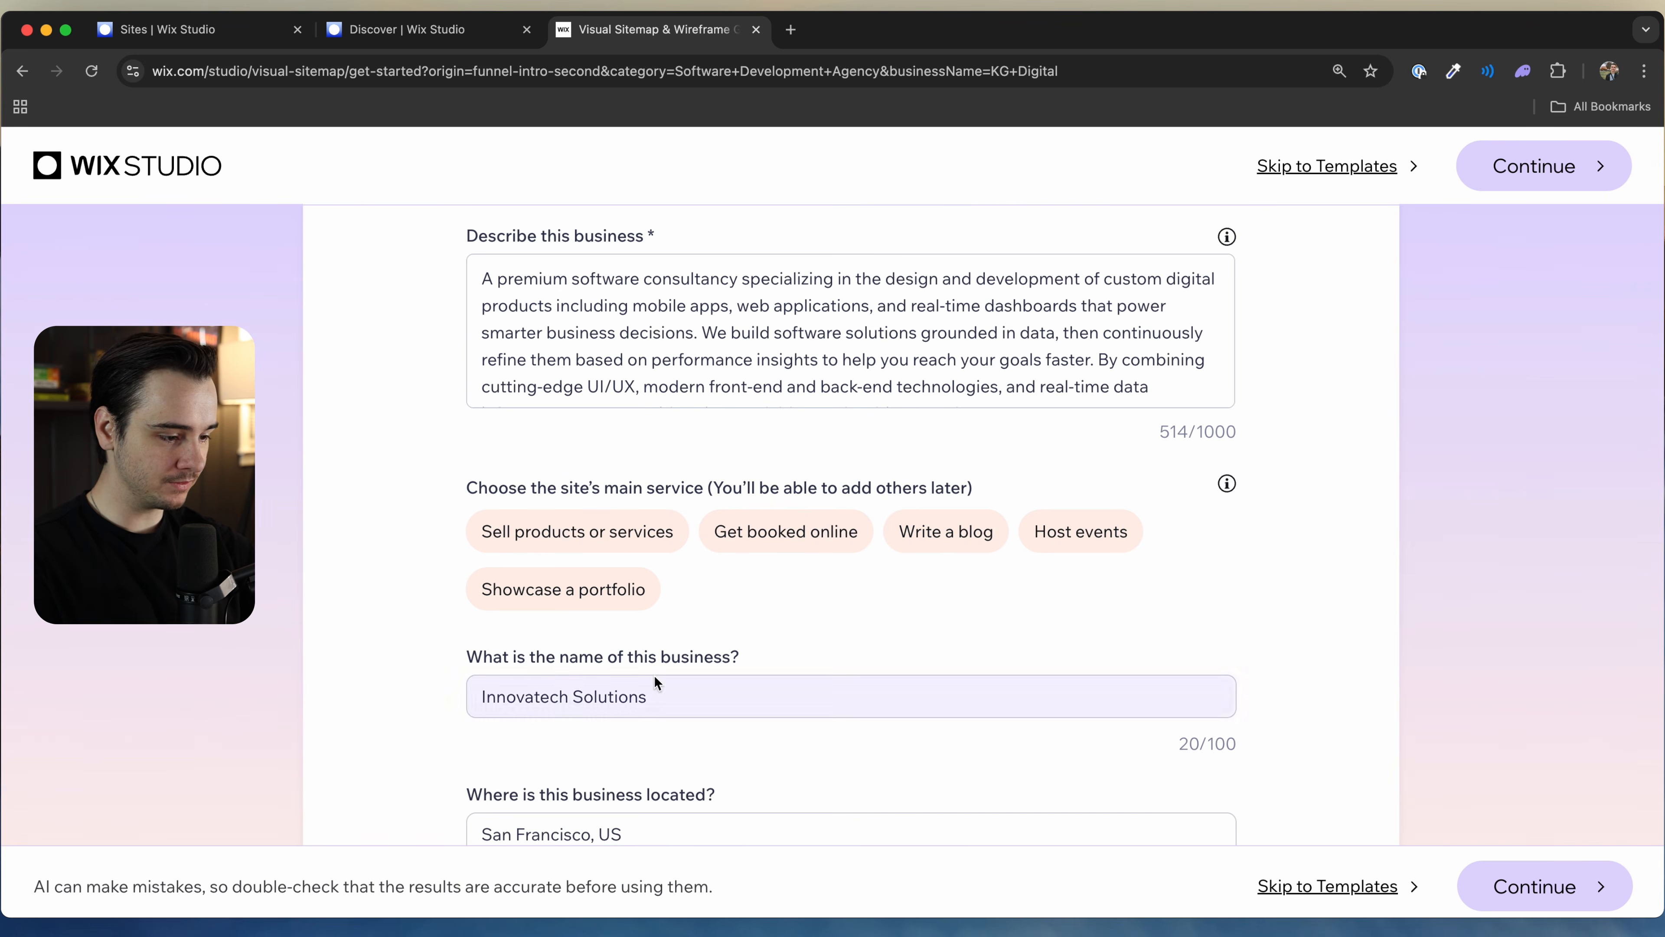
click(610, 543)
Step: Replace the generated business name with KG Digital
scroll(792, 472, down, 3)
click(766, 543)
scroll(766, 543, down, 1)
triple_click(801, 464)
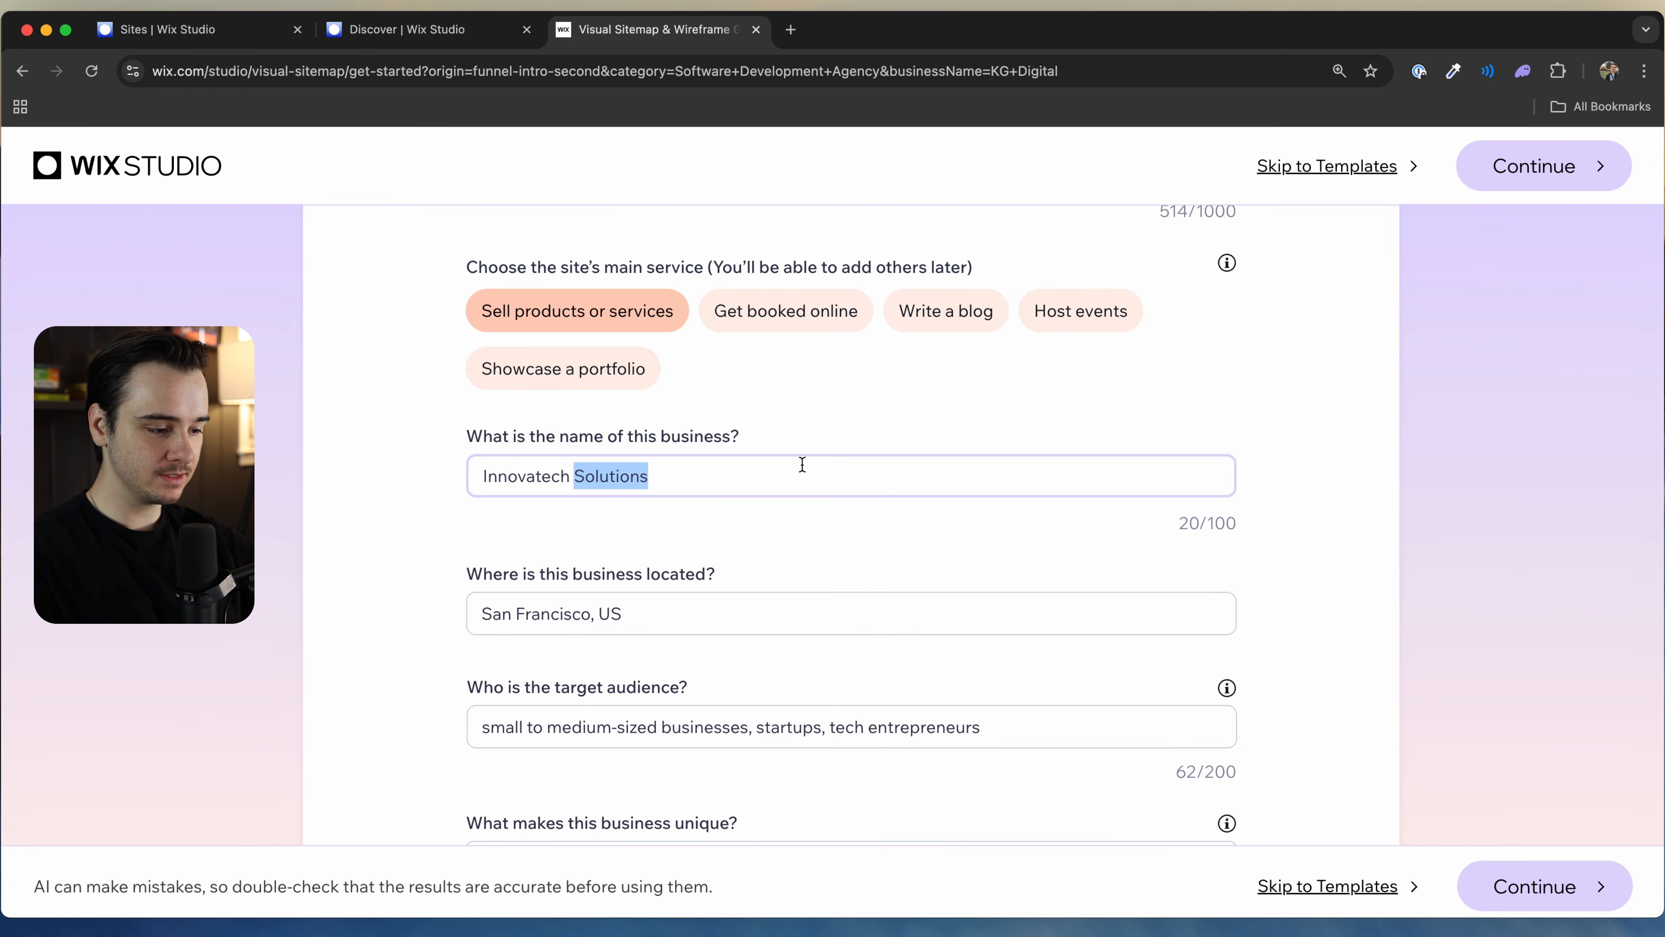
text(KG Digit)
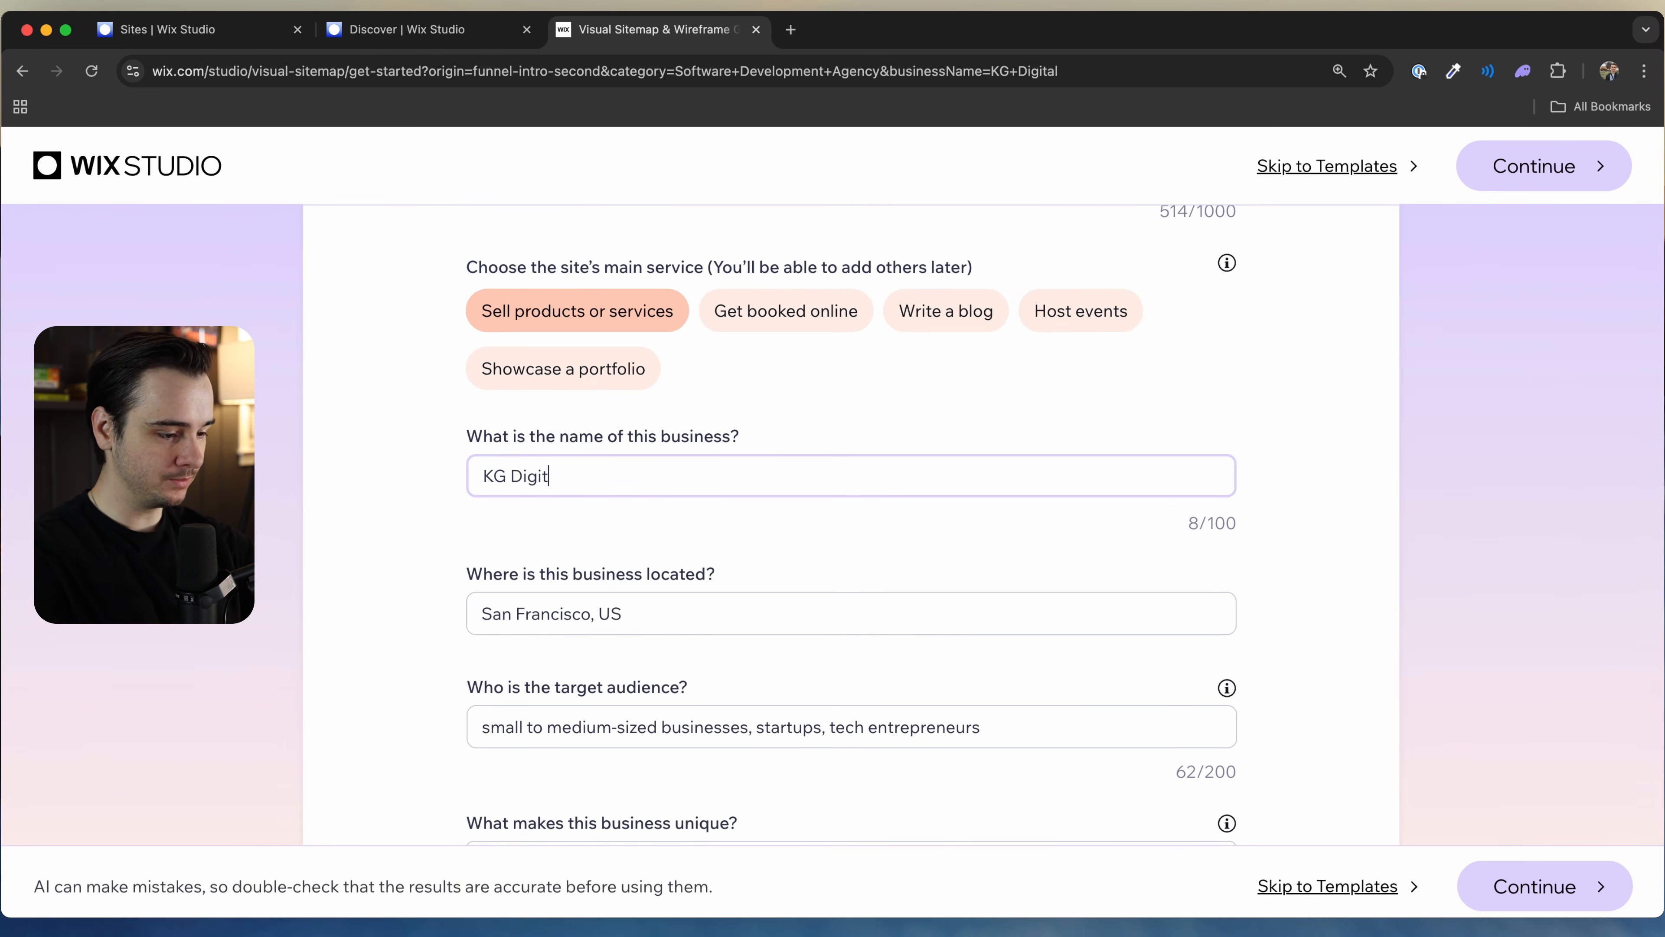
text(al)
Step: Change the last word of the target audience answer so that it ends with "tech companies"
scroll(807, 465, down, 3)
triple_click(557, 430)
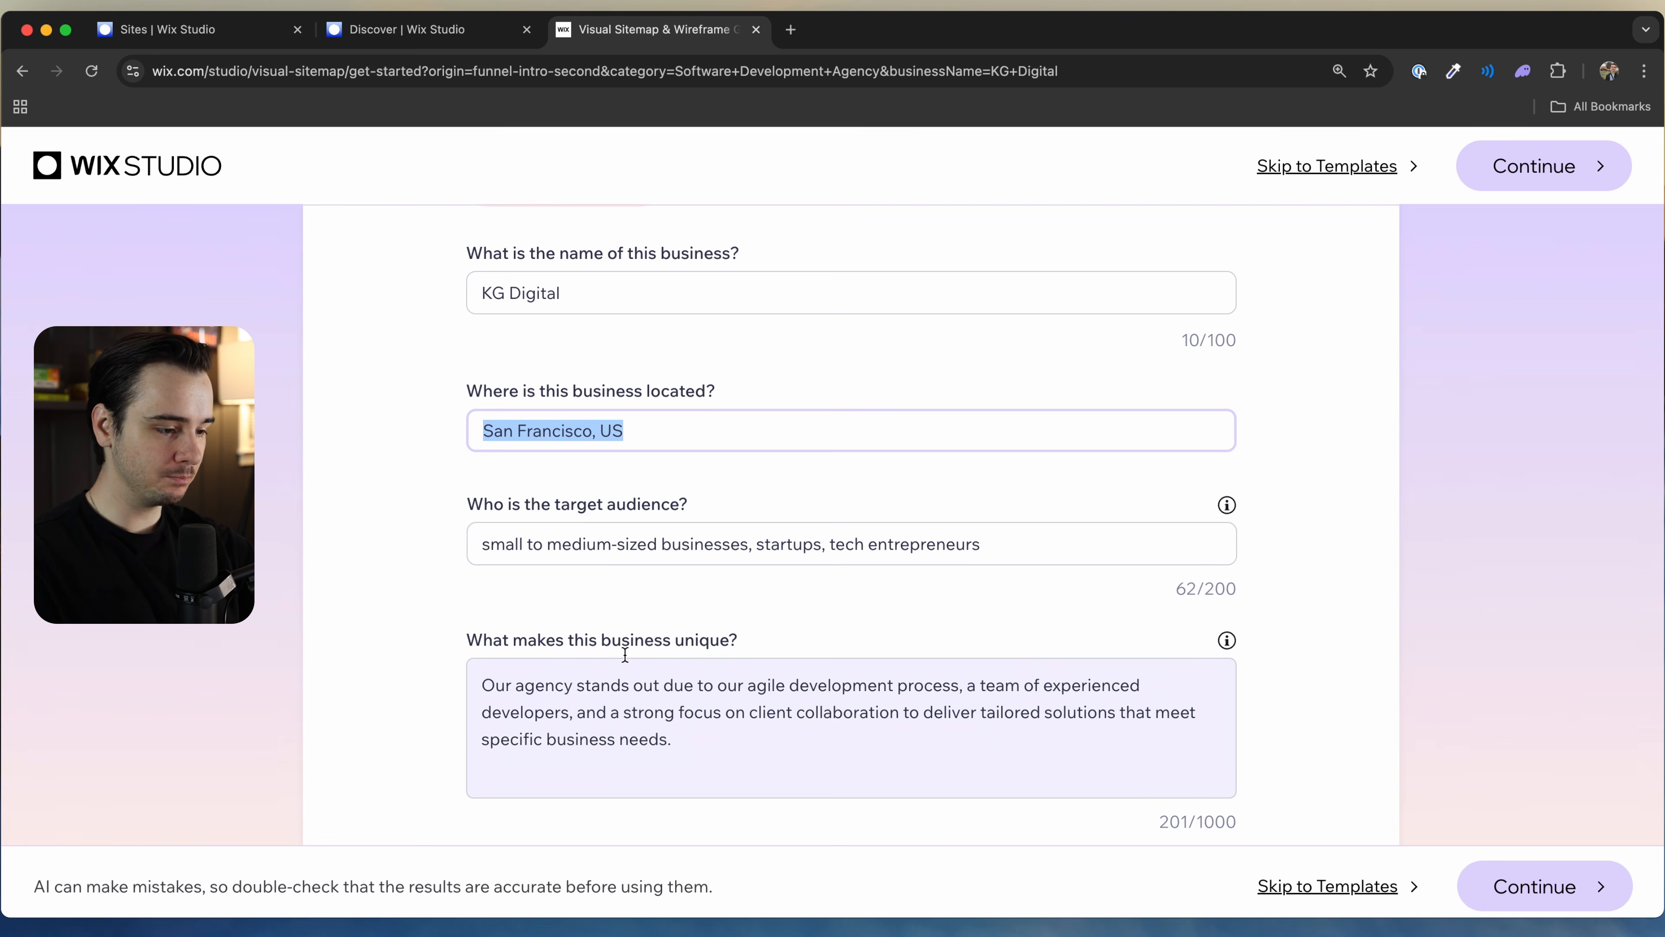
double_click(617, 543)
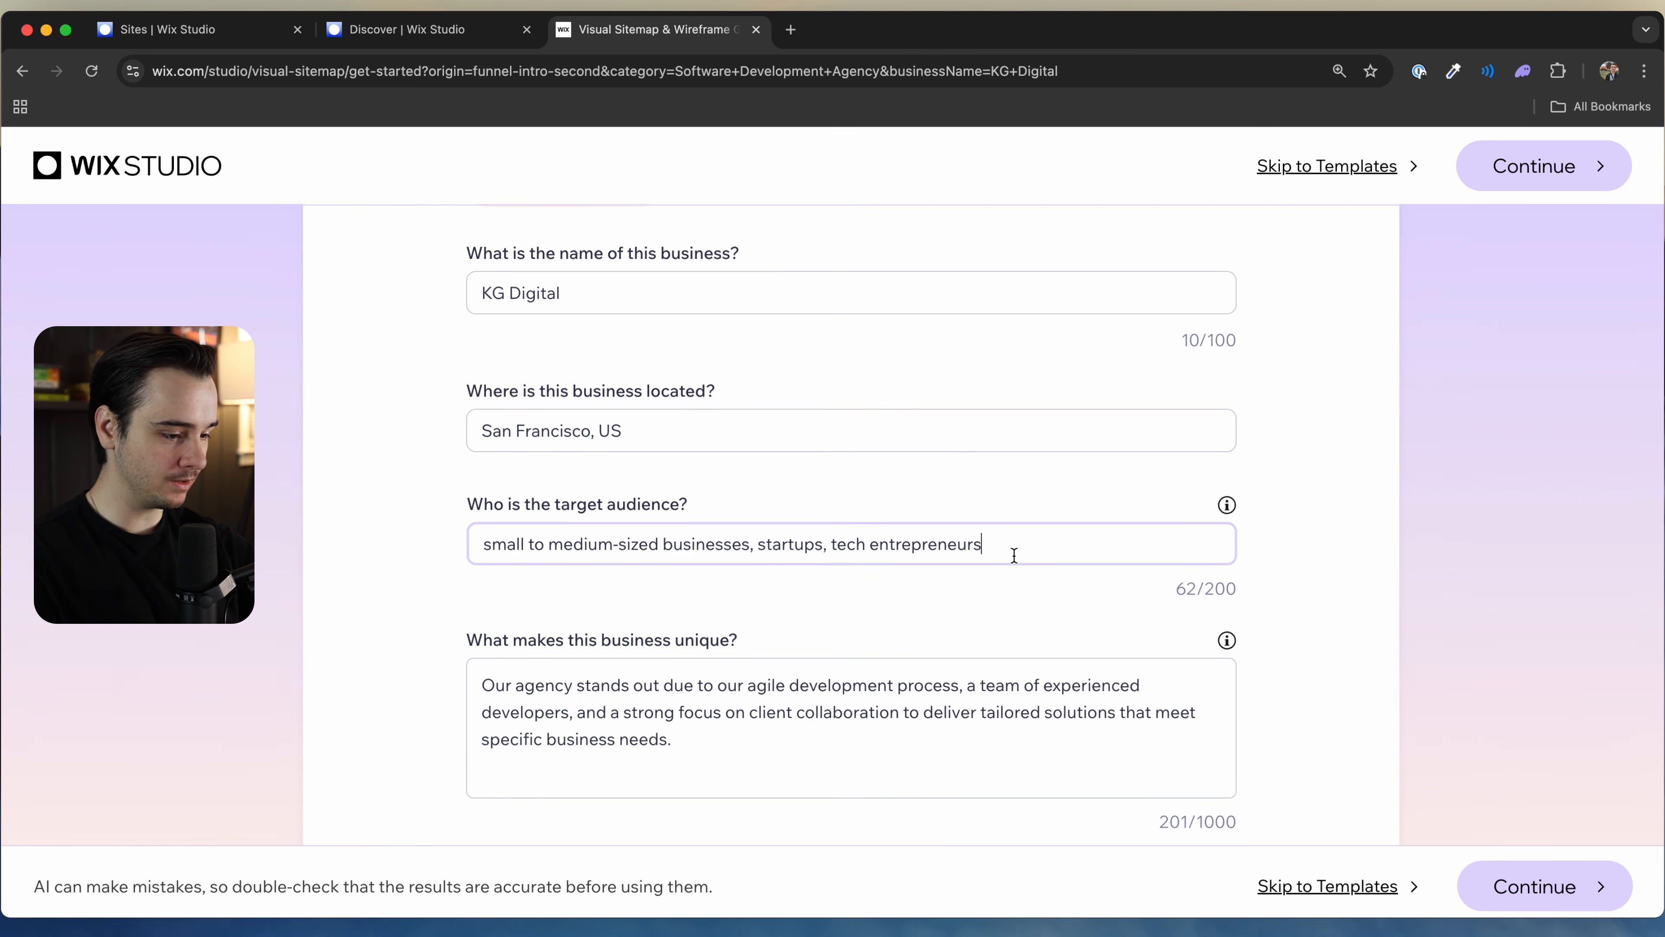
scroll(1014, 555, down, 2)
drag(1014, 483, 701, 452)
click(726, 450)
click(536, 481)
click(1025, 488)
scroll(1026, 493, down, 2)
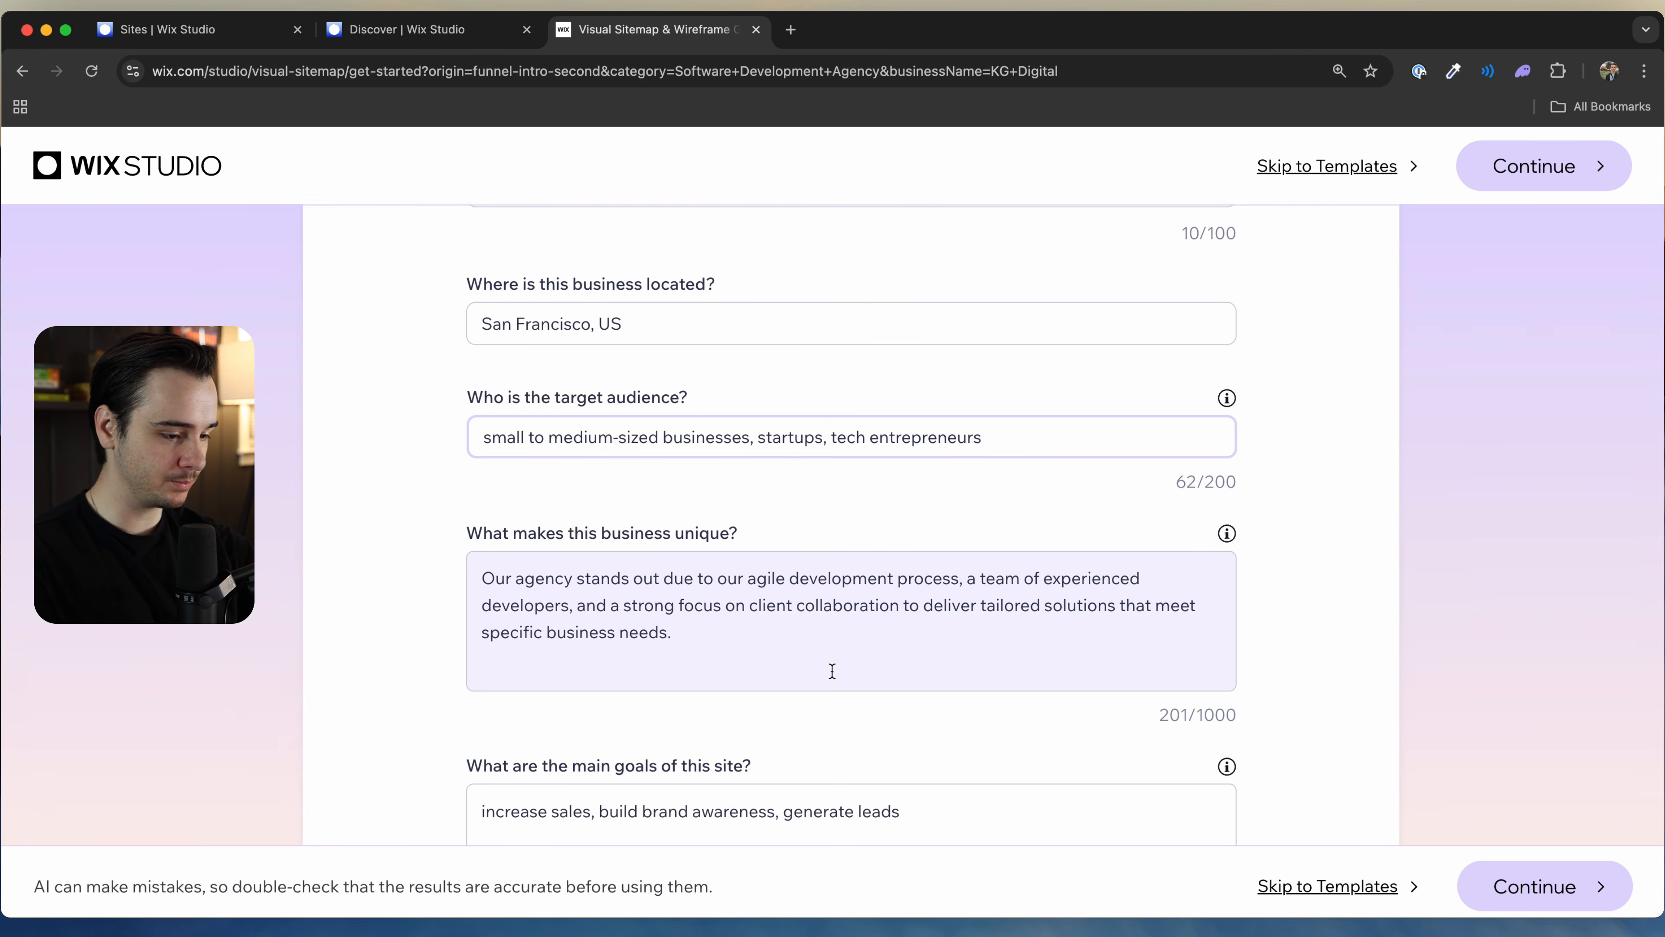
double_click(935, 427)
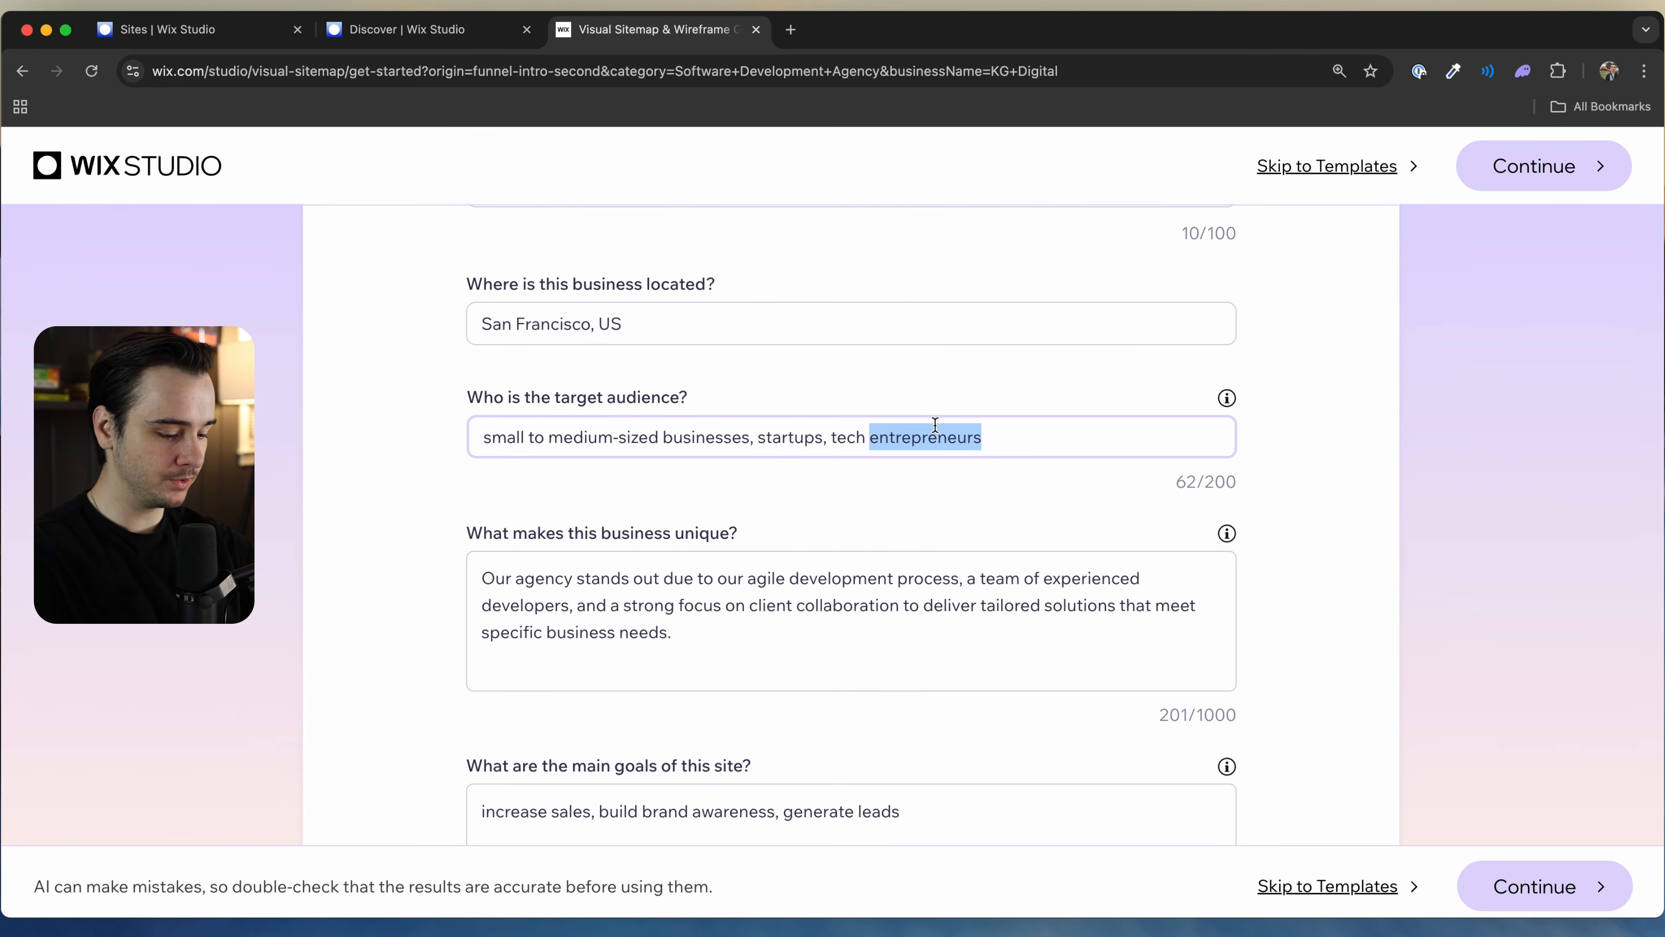
text(compani)
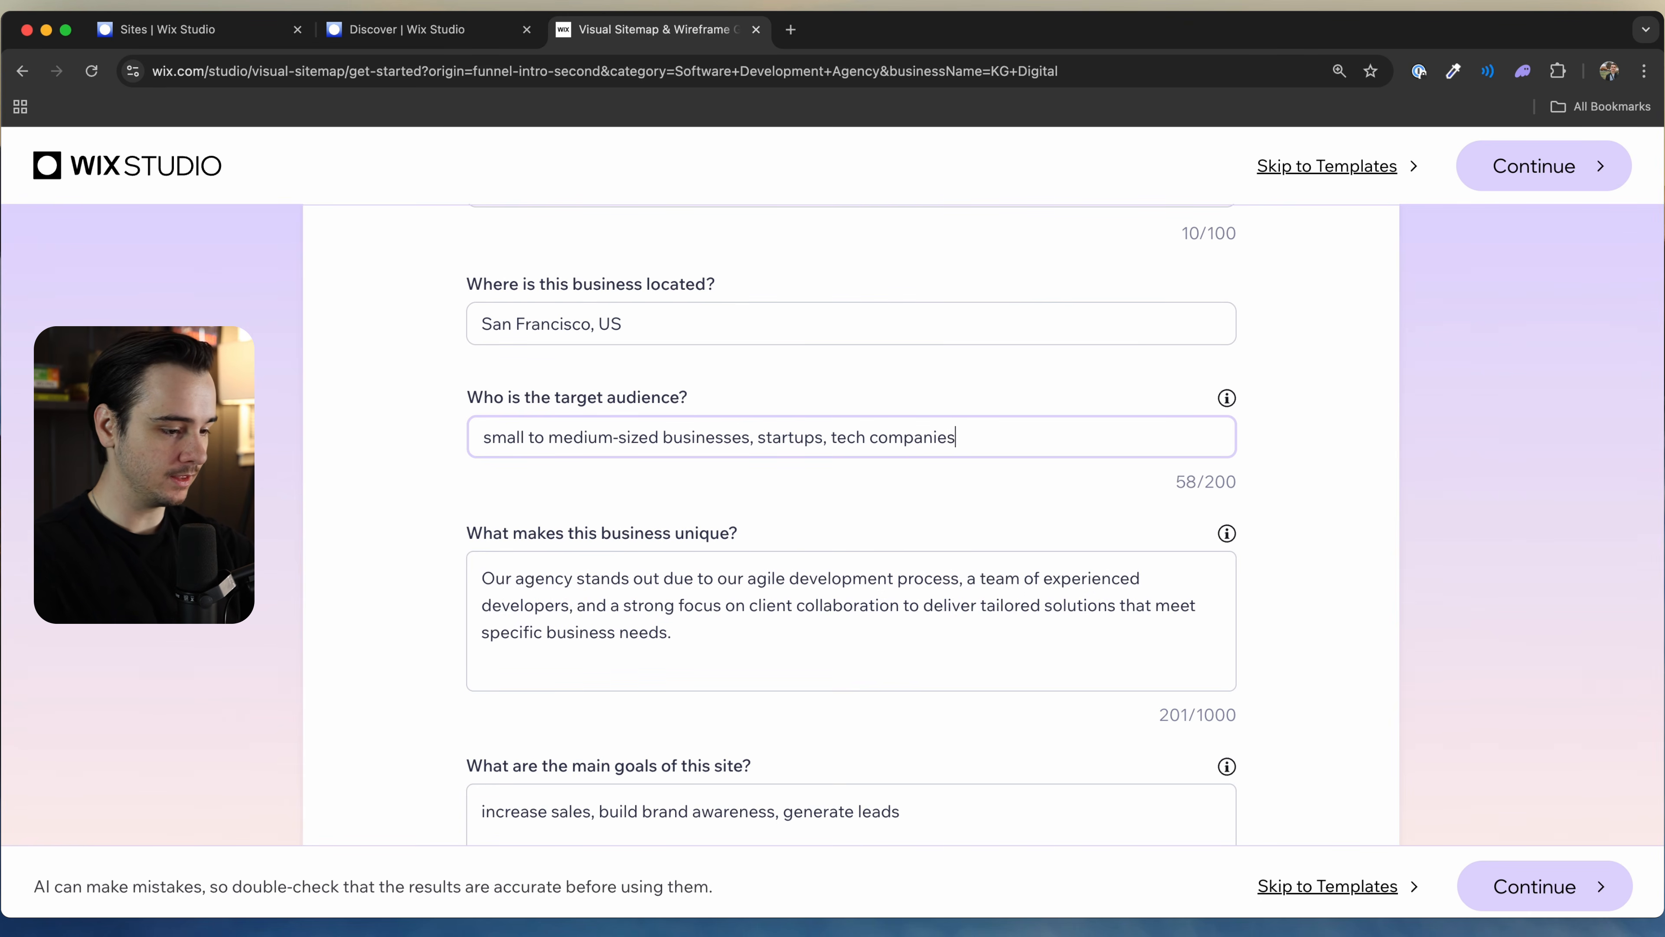
Step: Replace the answer on what makes the business unique with text on its relentless focus on measurable impact, analytics at every stage and an iterative approach
click(852, 599)
scroll(851, 602, down, 2)
drag(763, 457, 428, 459)
click(552, 526)
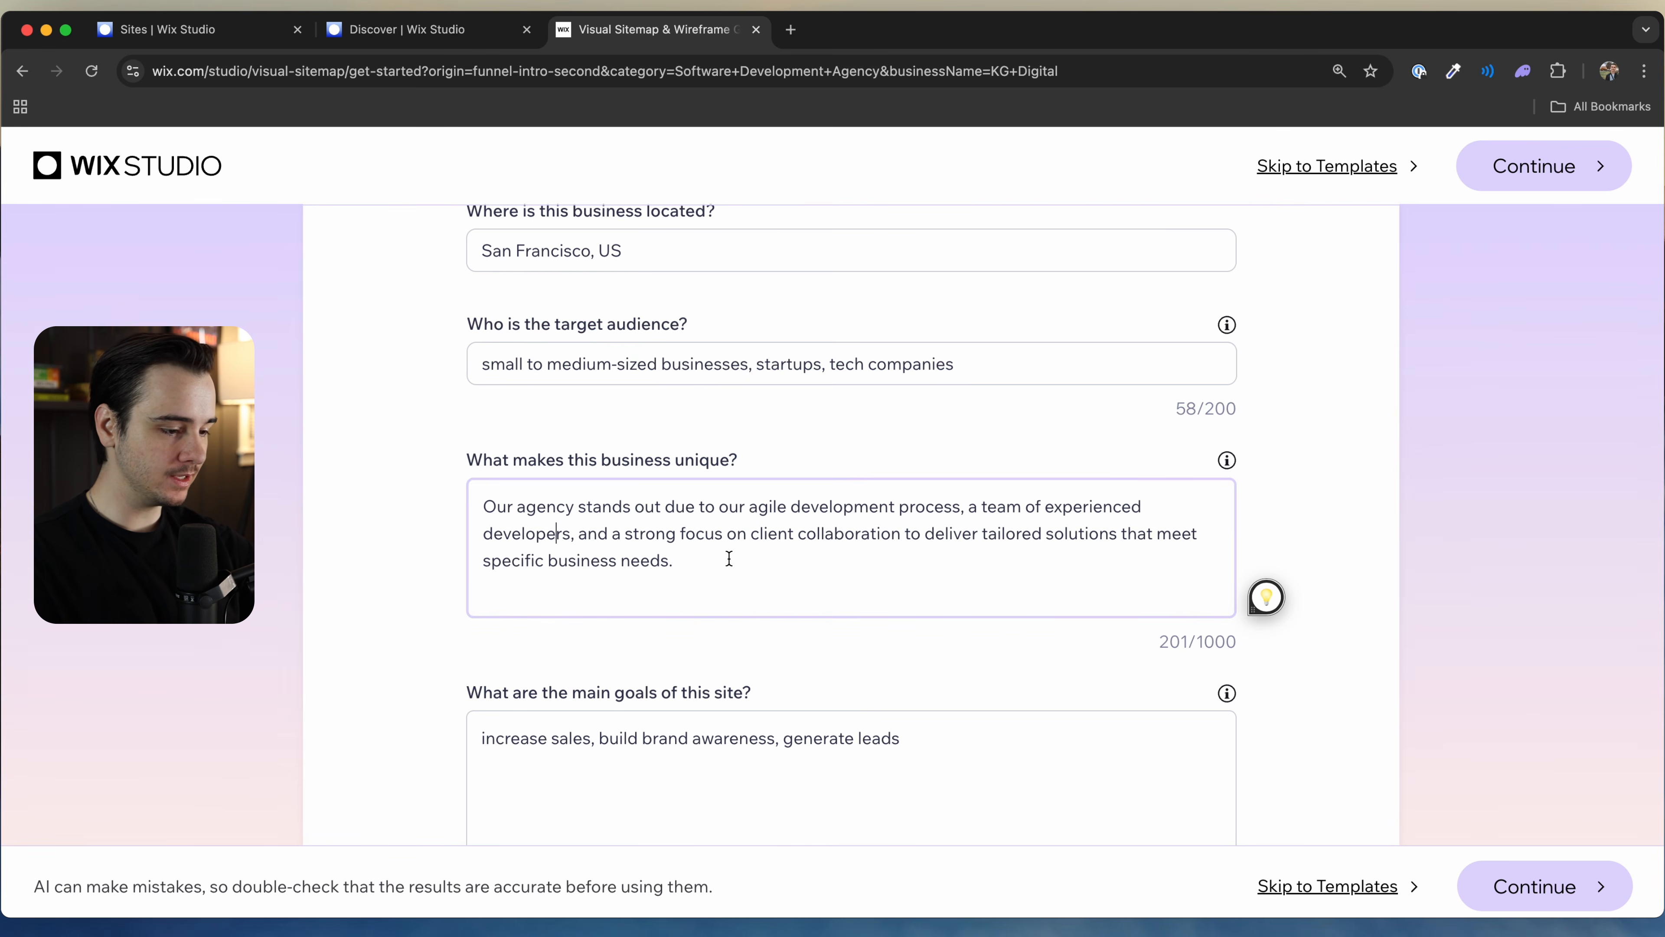
drag(728, 558, 423, 459)
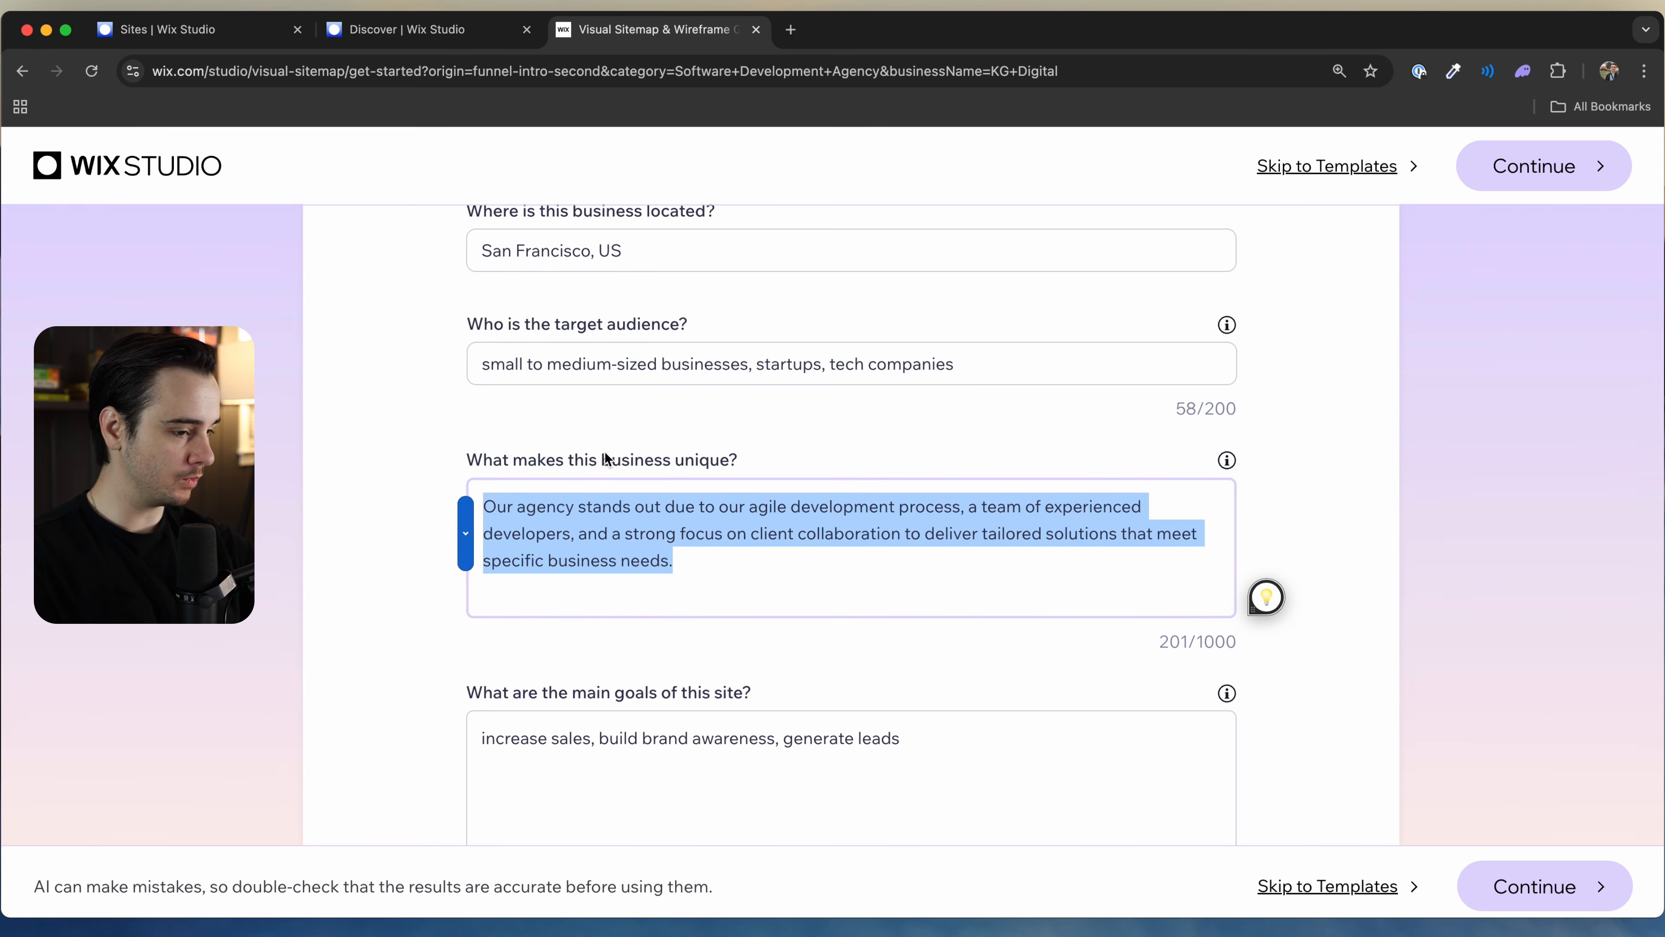
scroll(651, 465, up, 10)
scroll(869, 495, down, 12)
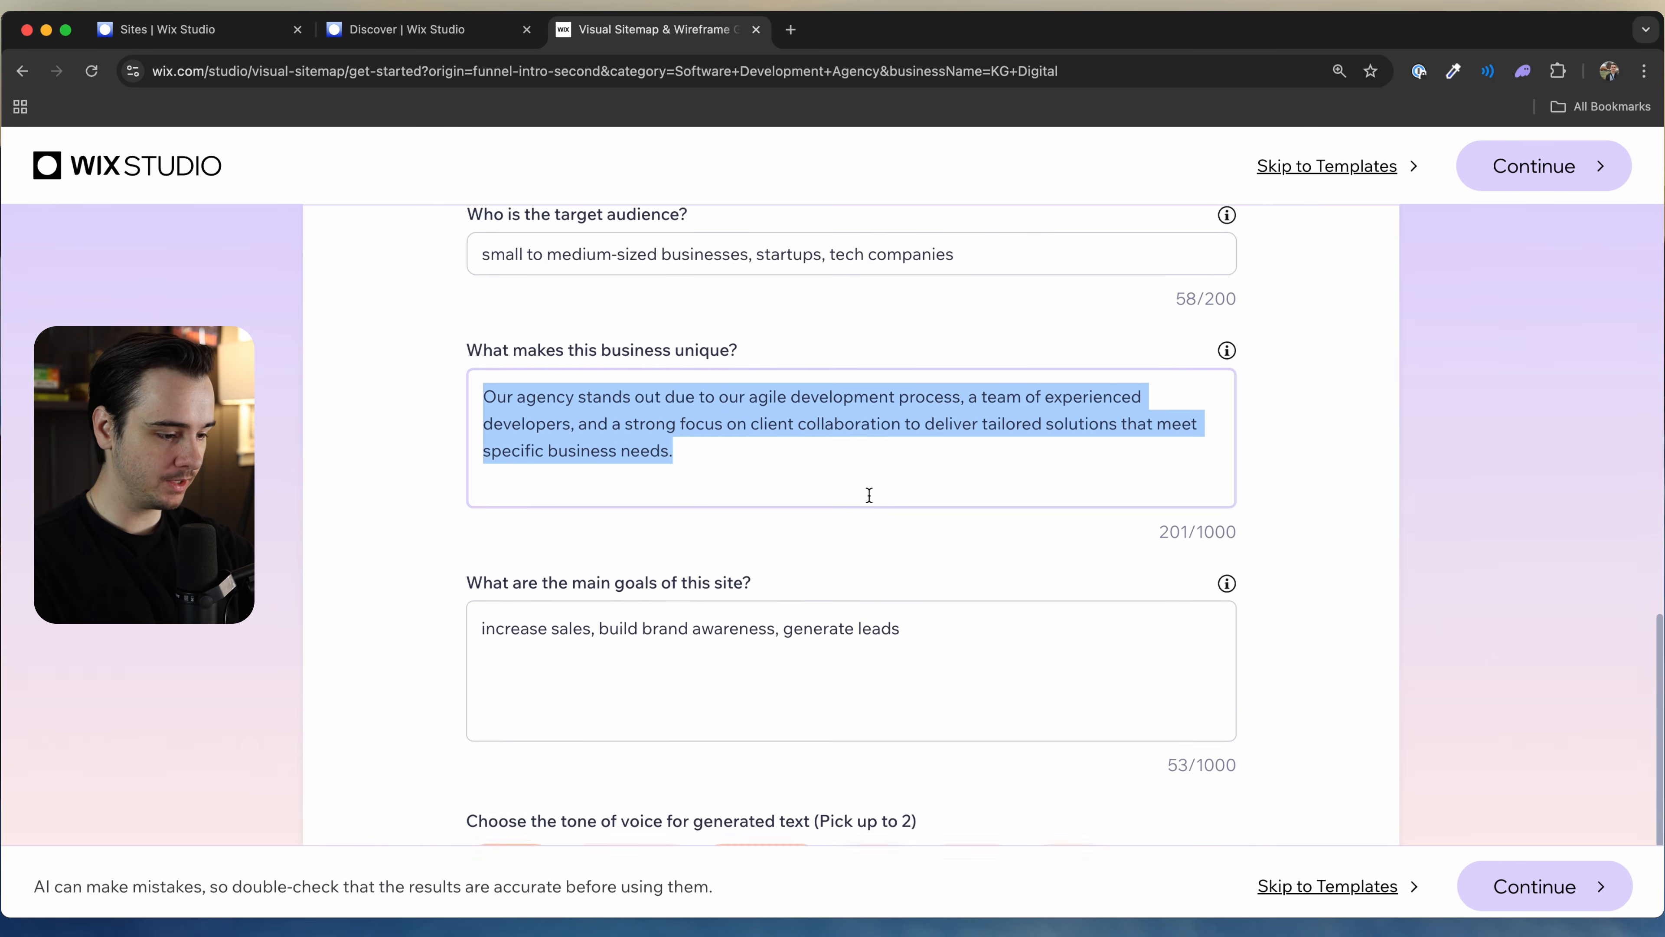
key(BackSpace)
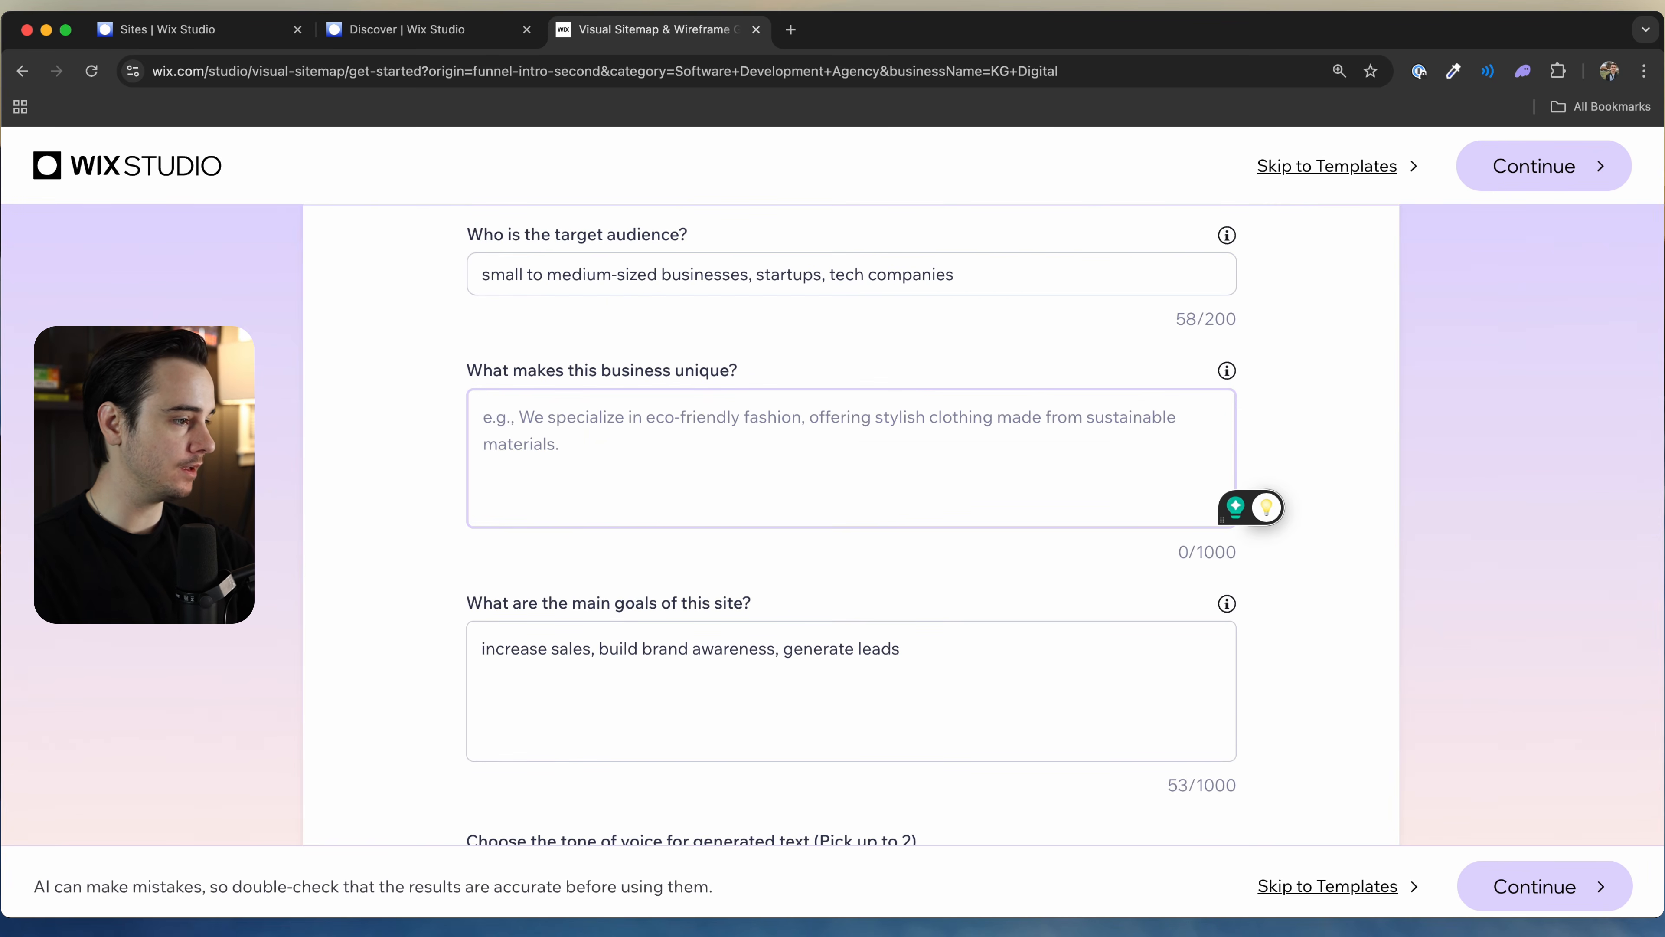
text(Our relentless focus on measurable impact. We don’t just deliver software - we build with intention, leveraging analytics at every stage to ensure your product evolves with your business. Our iterative approach means your app doesn’t just launch, it improves, adapts, and scales over time.)
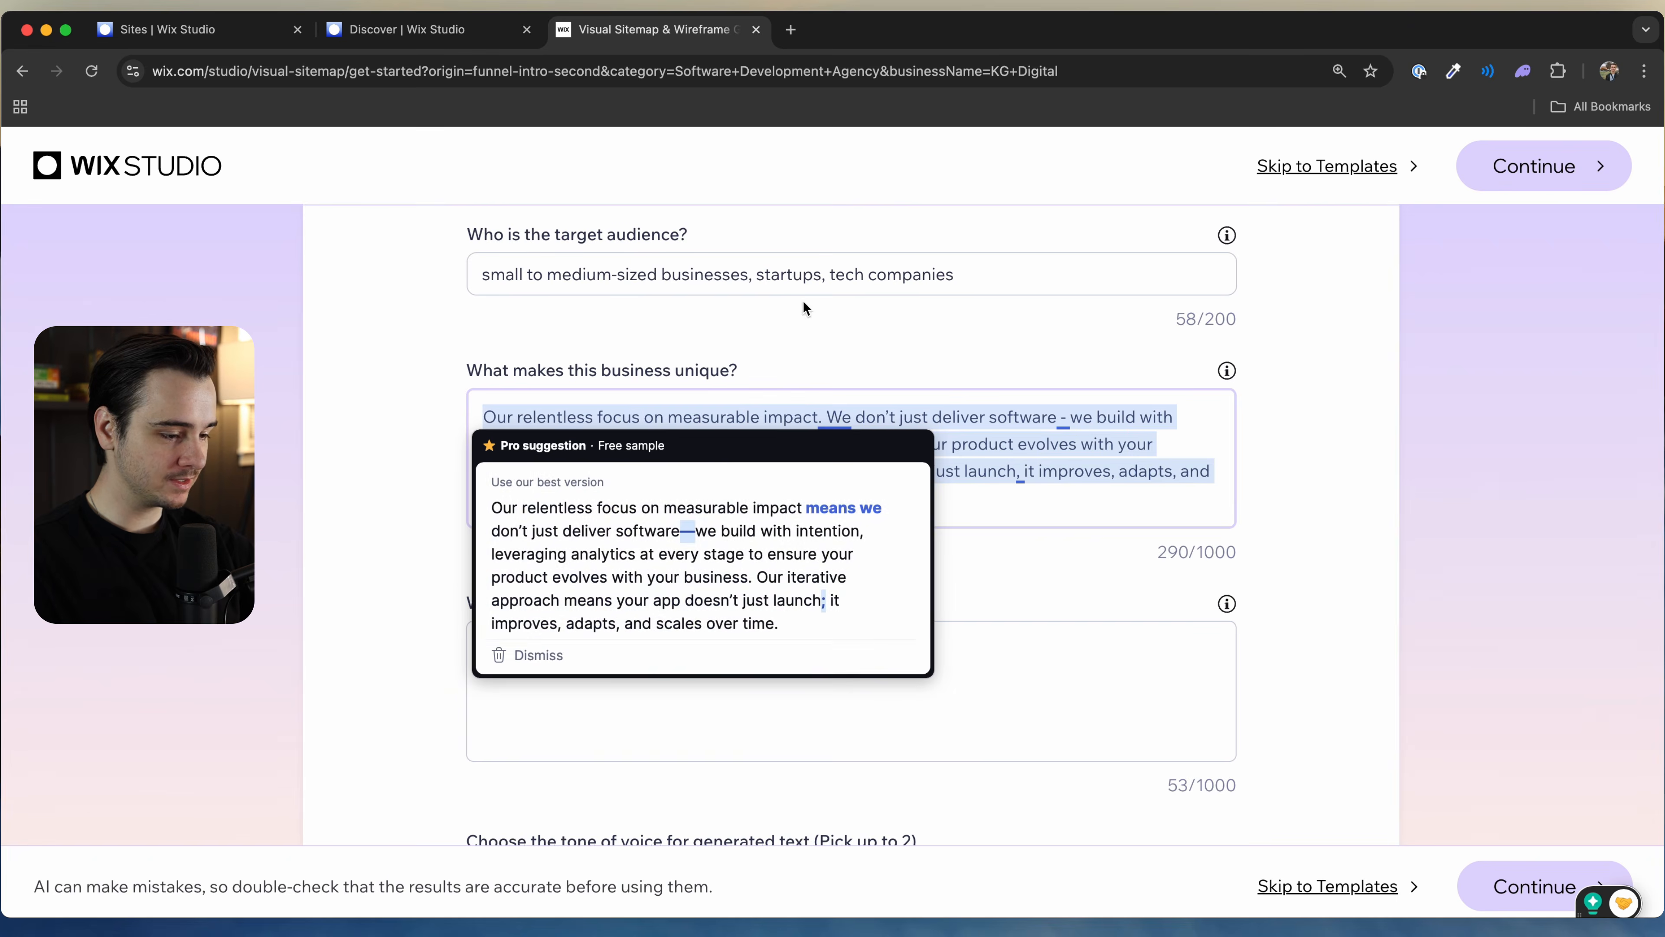
click(834, 335)
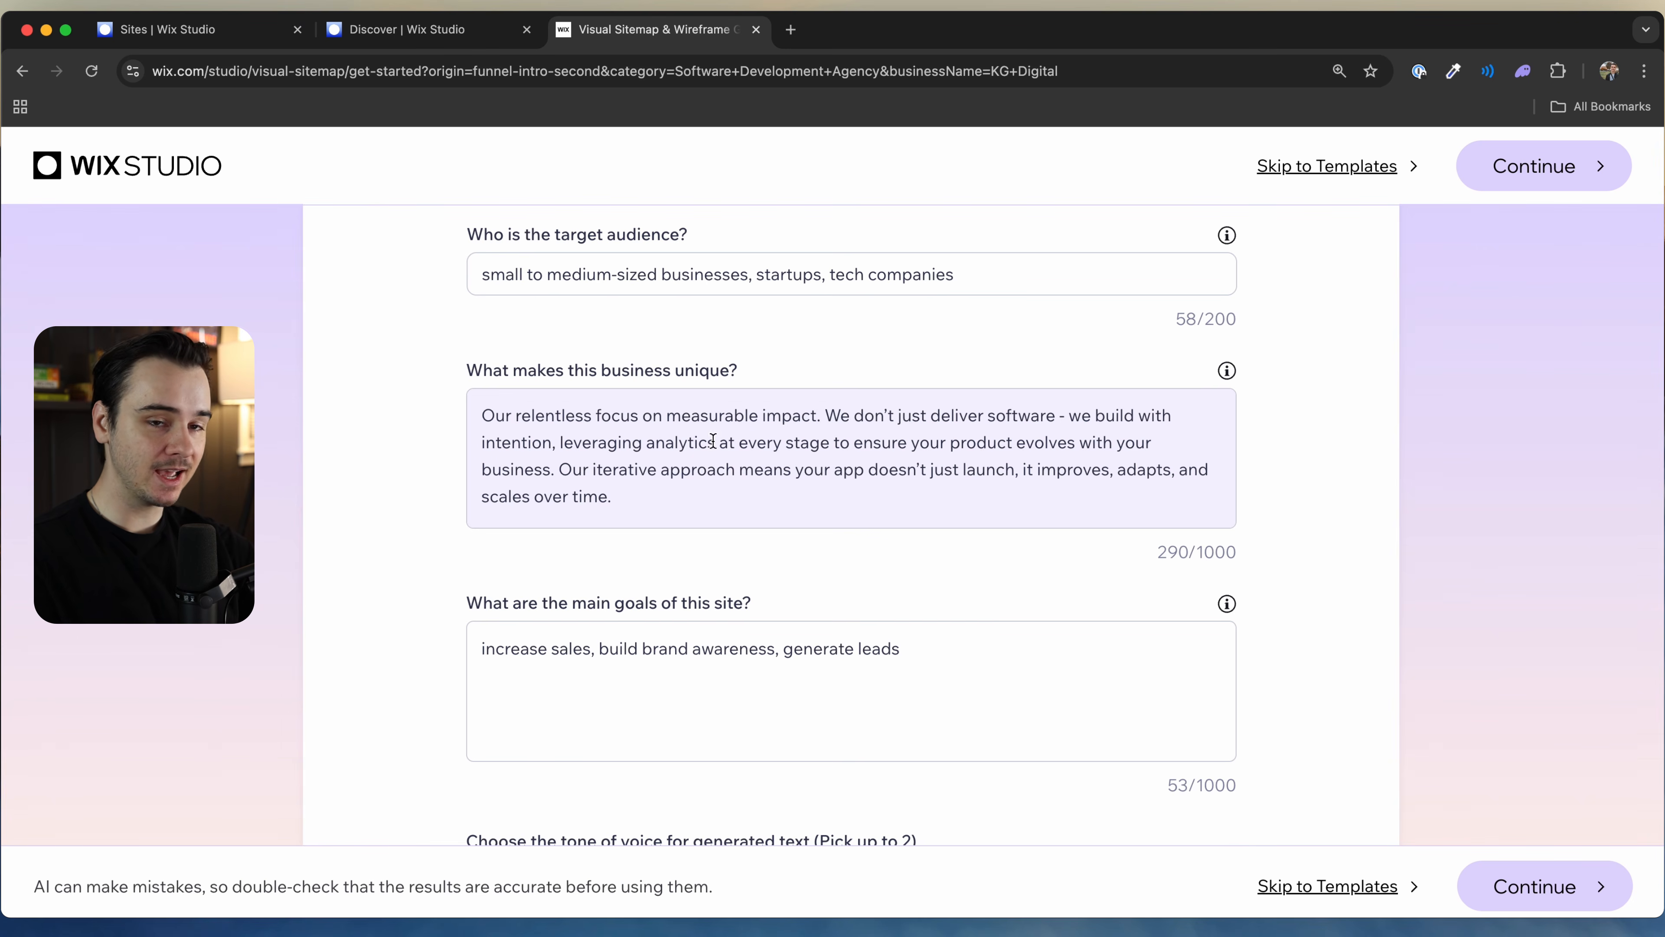
click(720, 523)
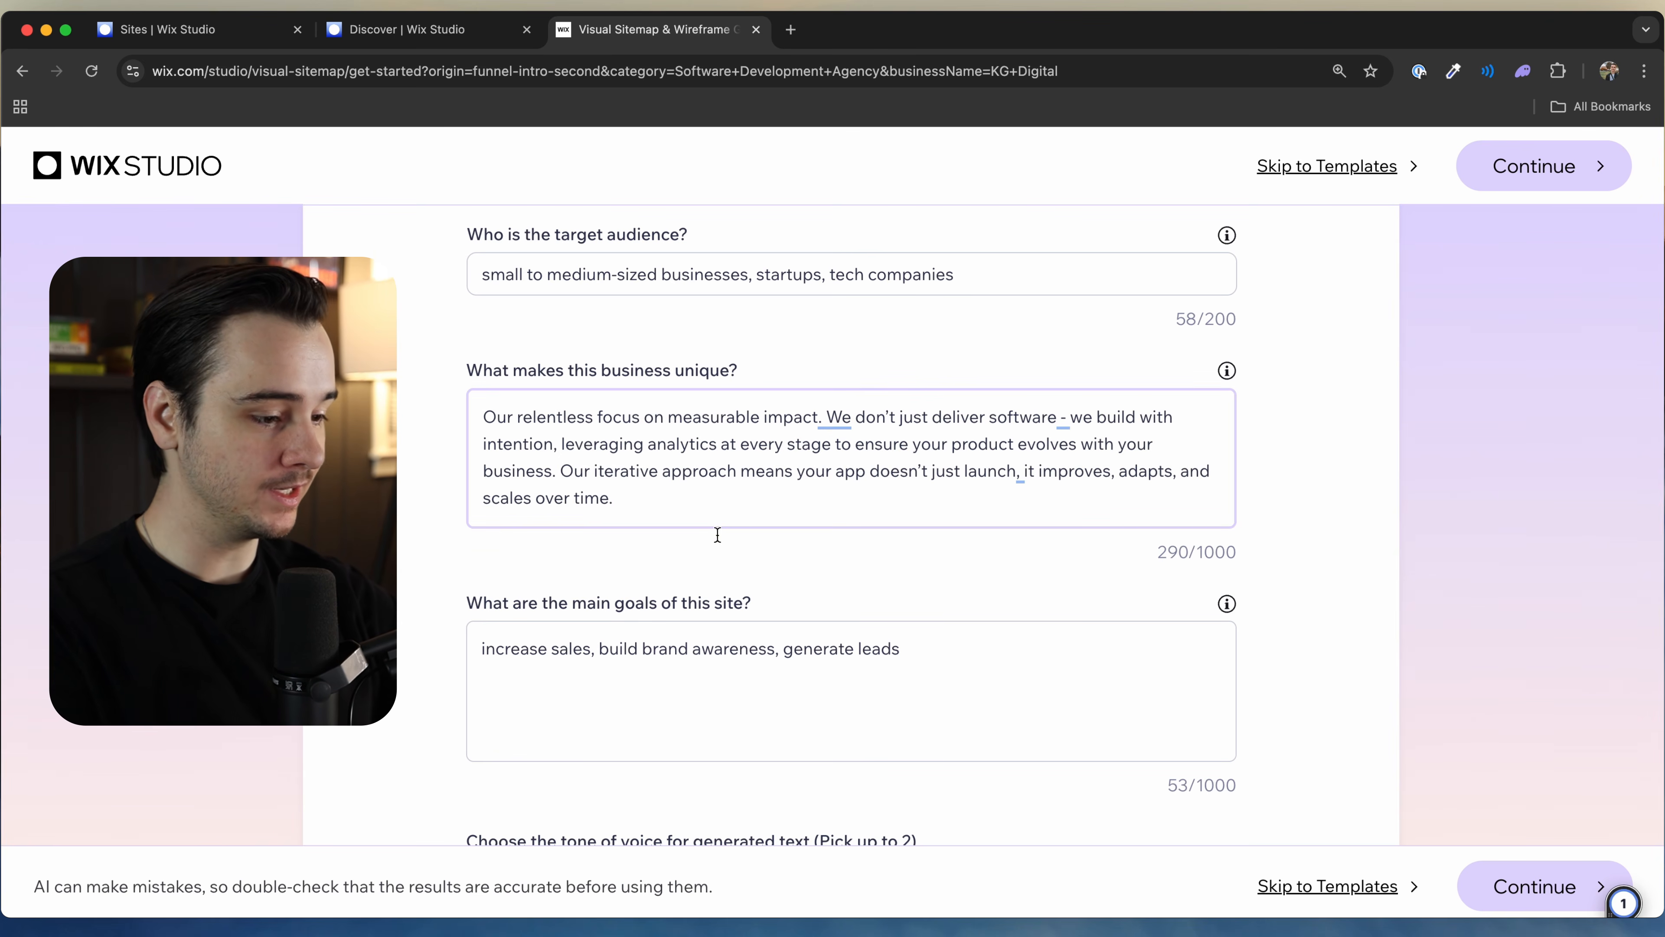
Step: Replace the main goals answer with text on showcasing services, highlighting real client results and starting conversations with potential partners instead of selling products directly
click(650, 680)
key(super+a)
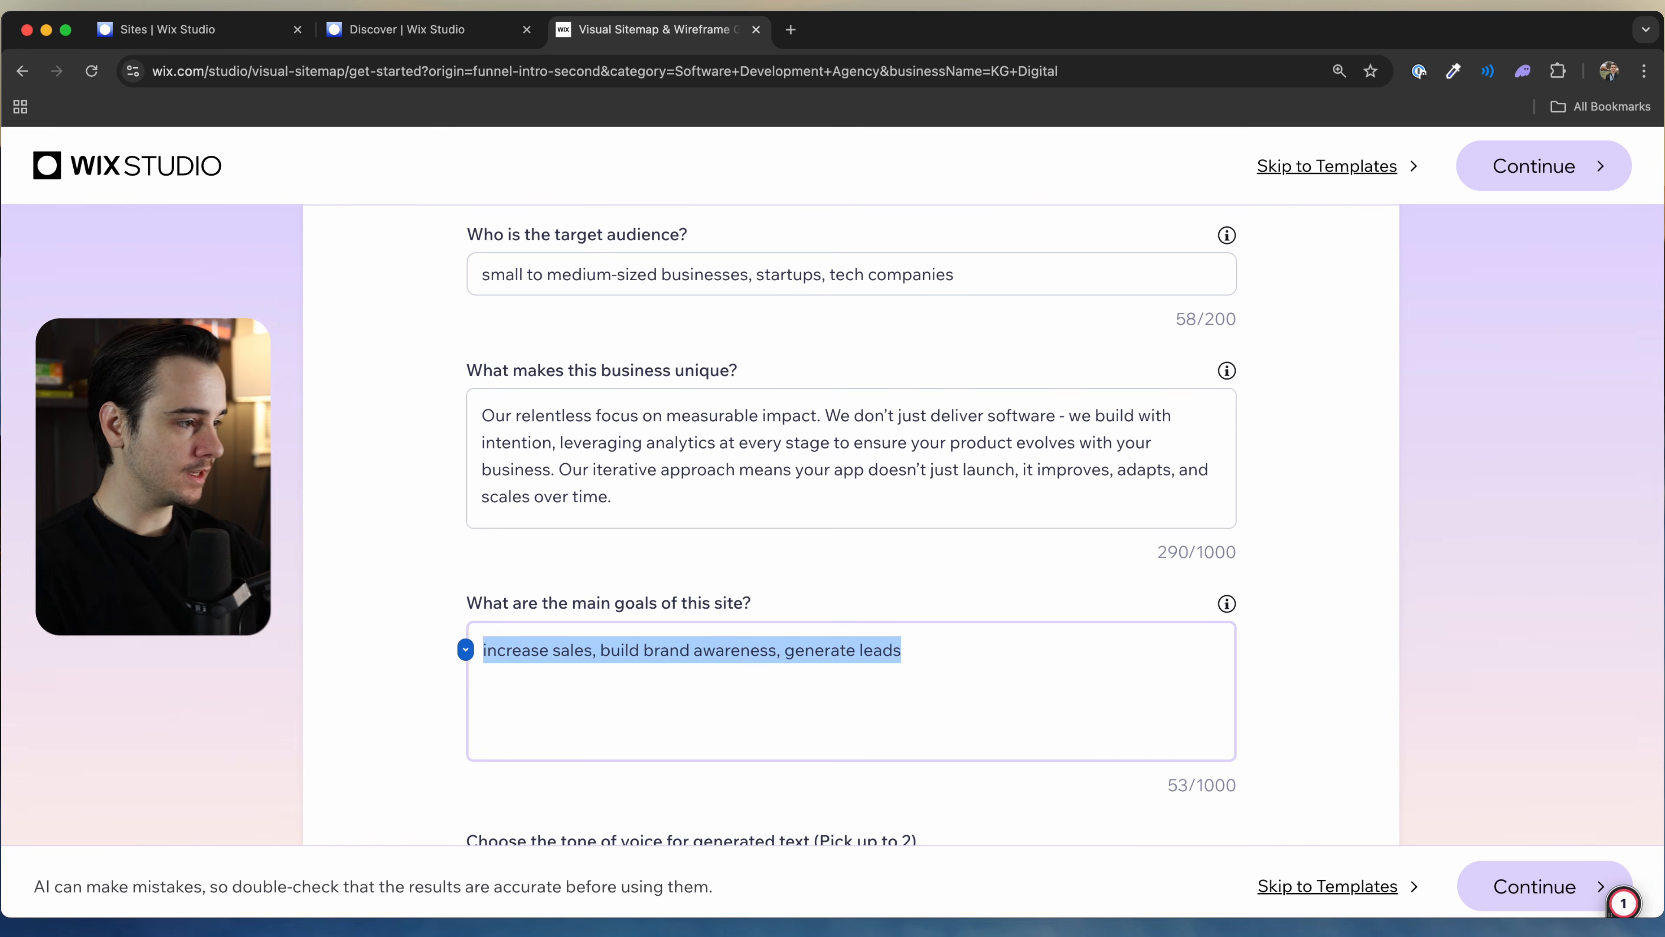
key(super+Tab)
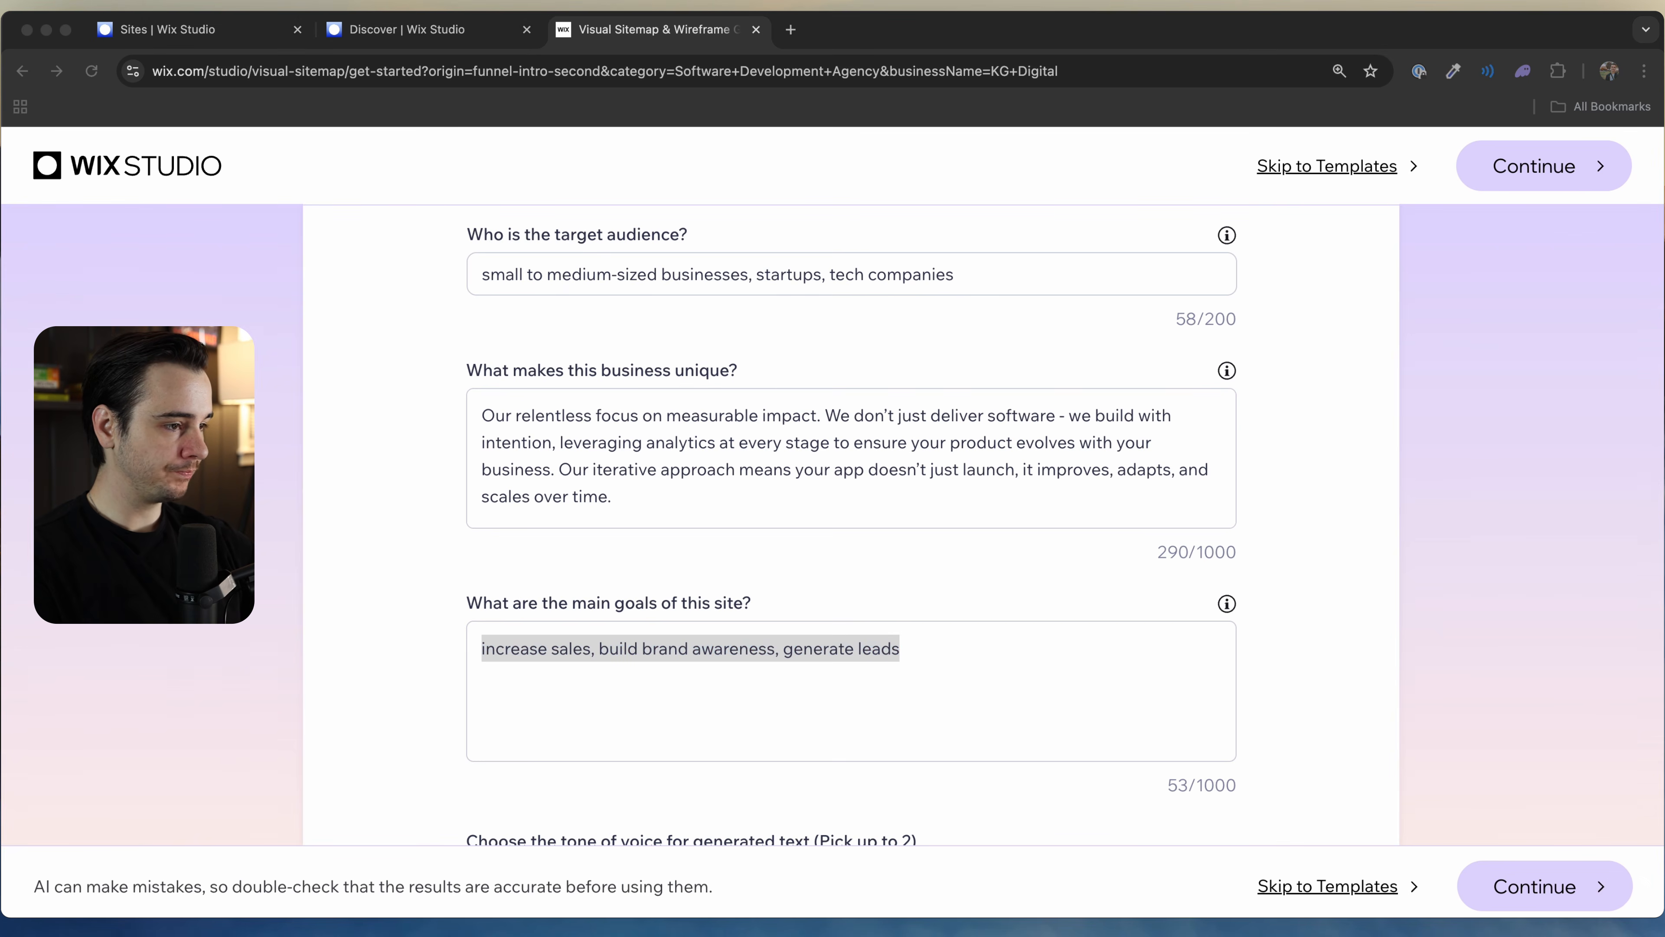
key(super+Tab)
text(The goal of this site is to showcase our services, highlight real client results, and make it easy for potential partners to reach out. This website is not to sell products directly - it's to demonstrate the value my agency brings and start conversations that lead to great work.)
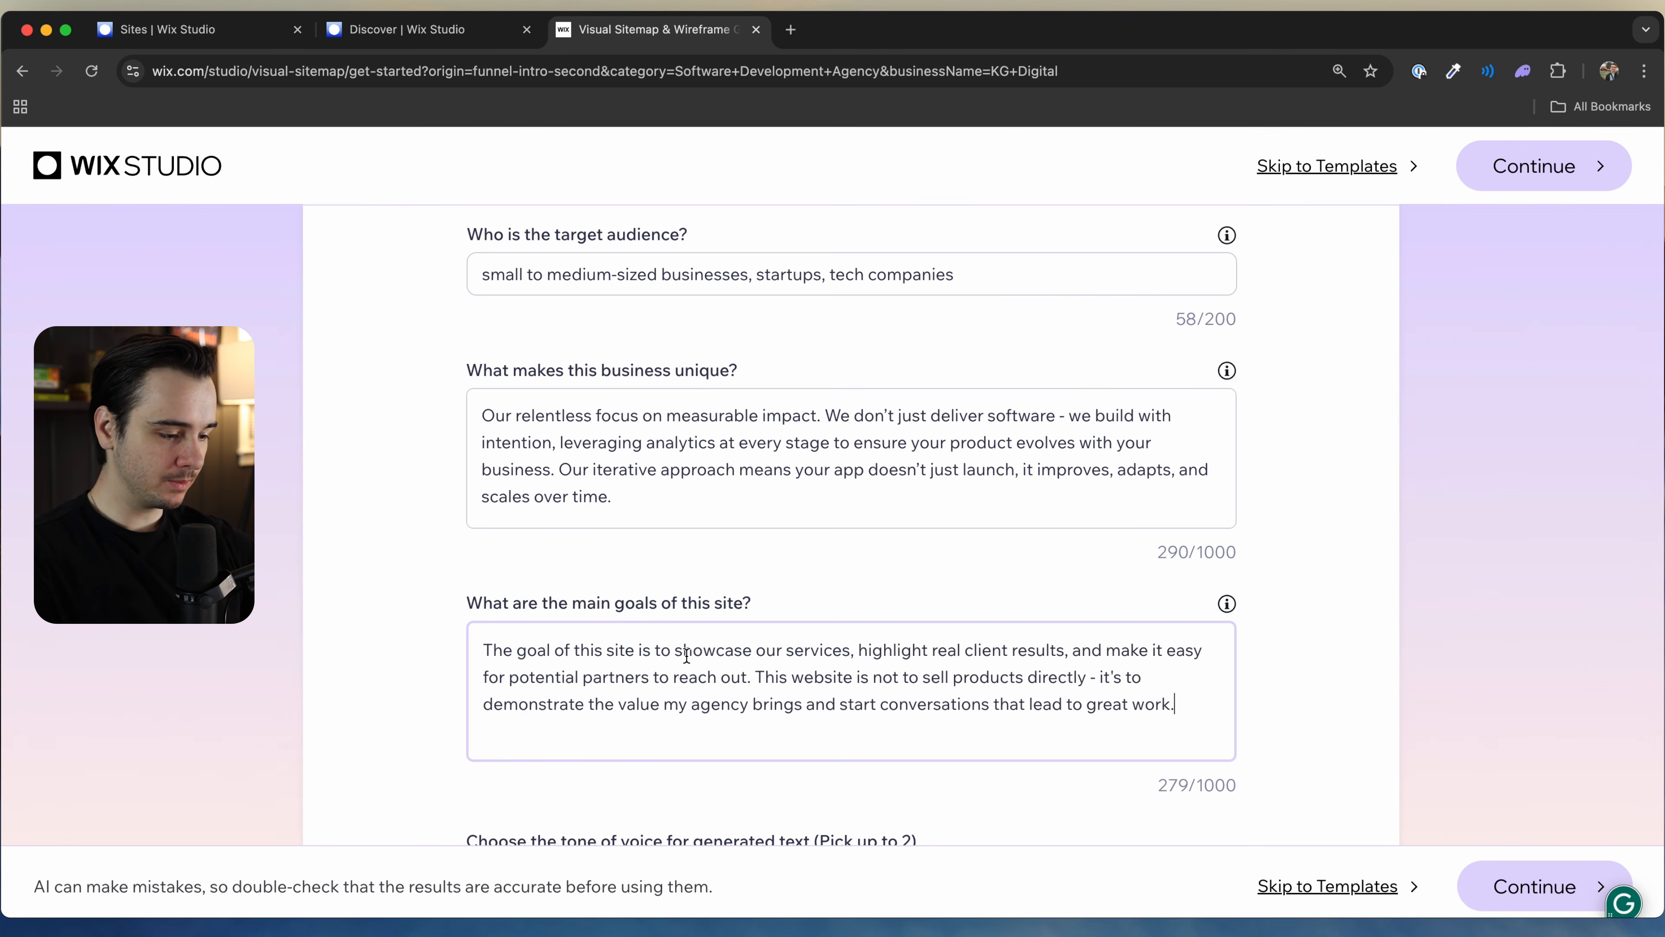
click(451, 515)
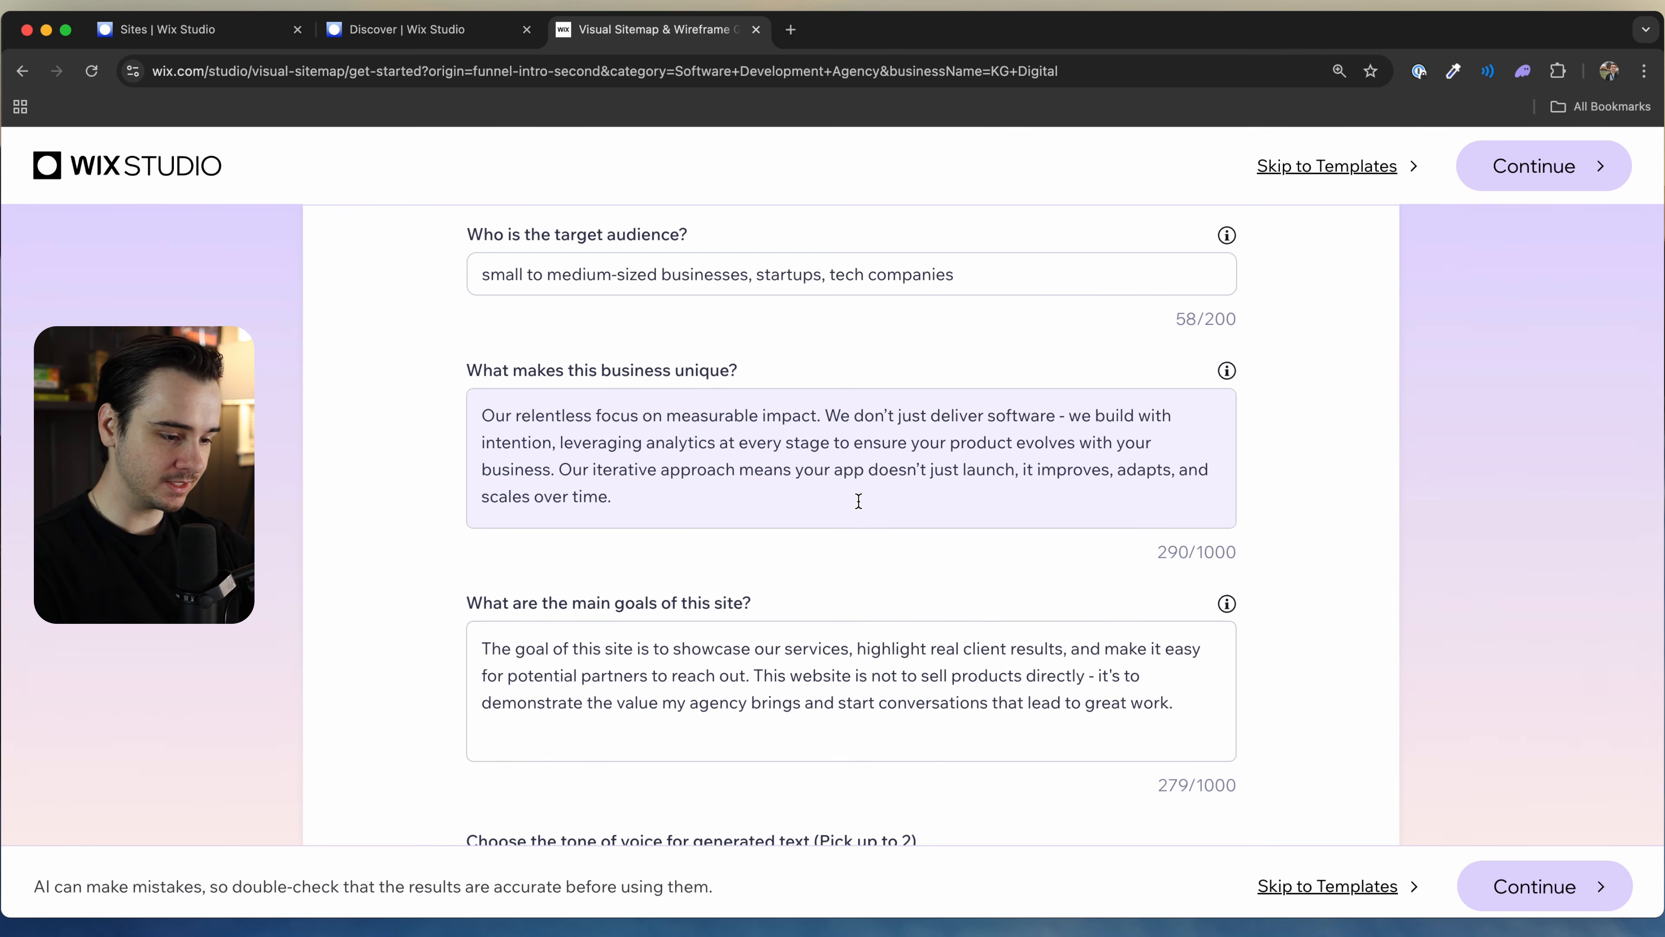
scroll(912, 567, down, 1)
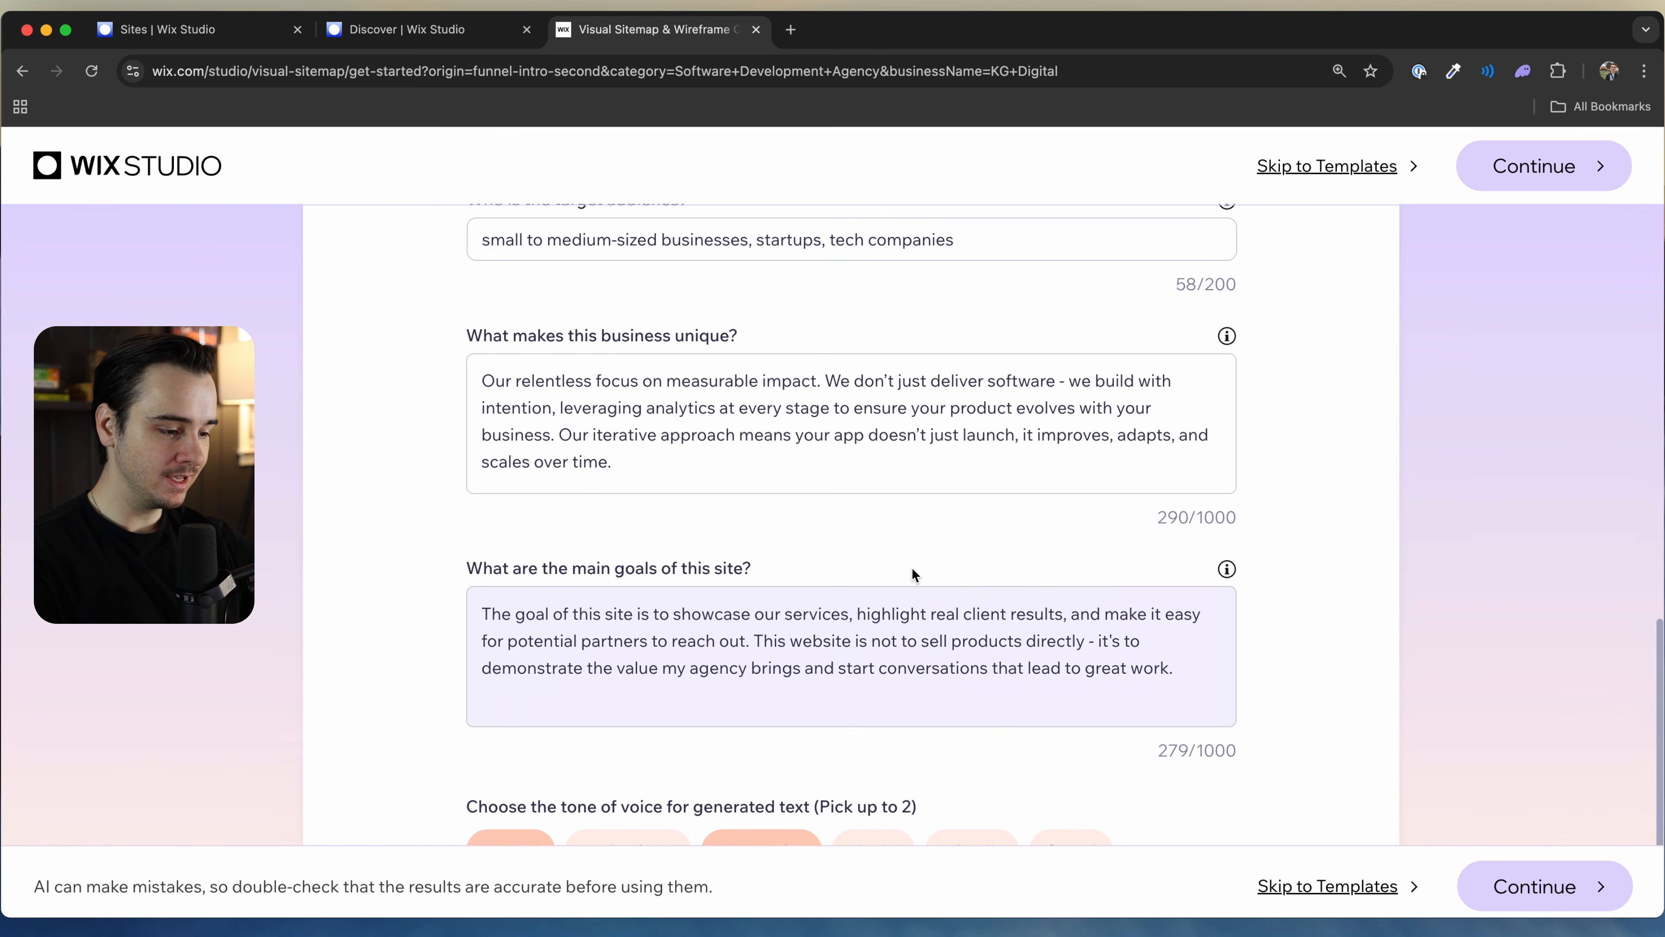
drag(724, 637, 907, 693)
click(907, 694)
scroll(1133, 617, down, 3)
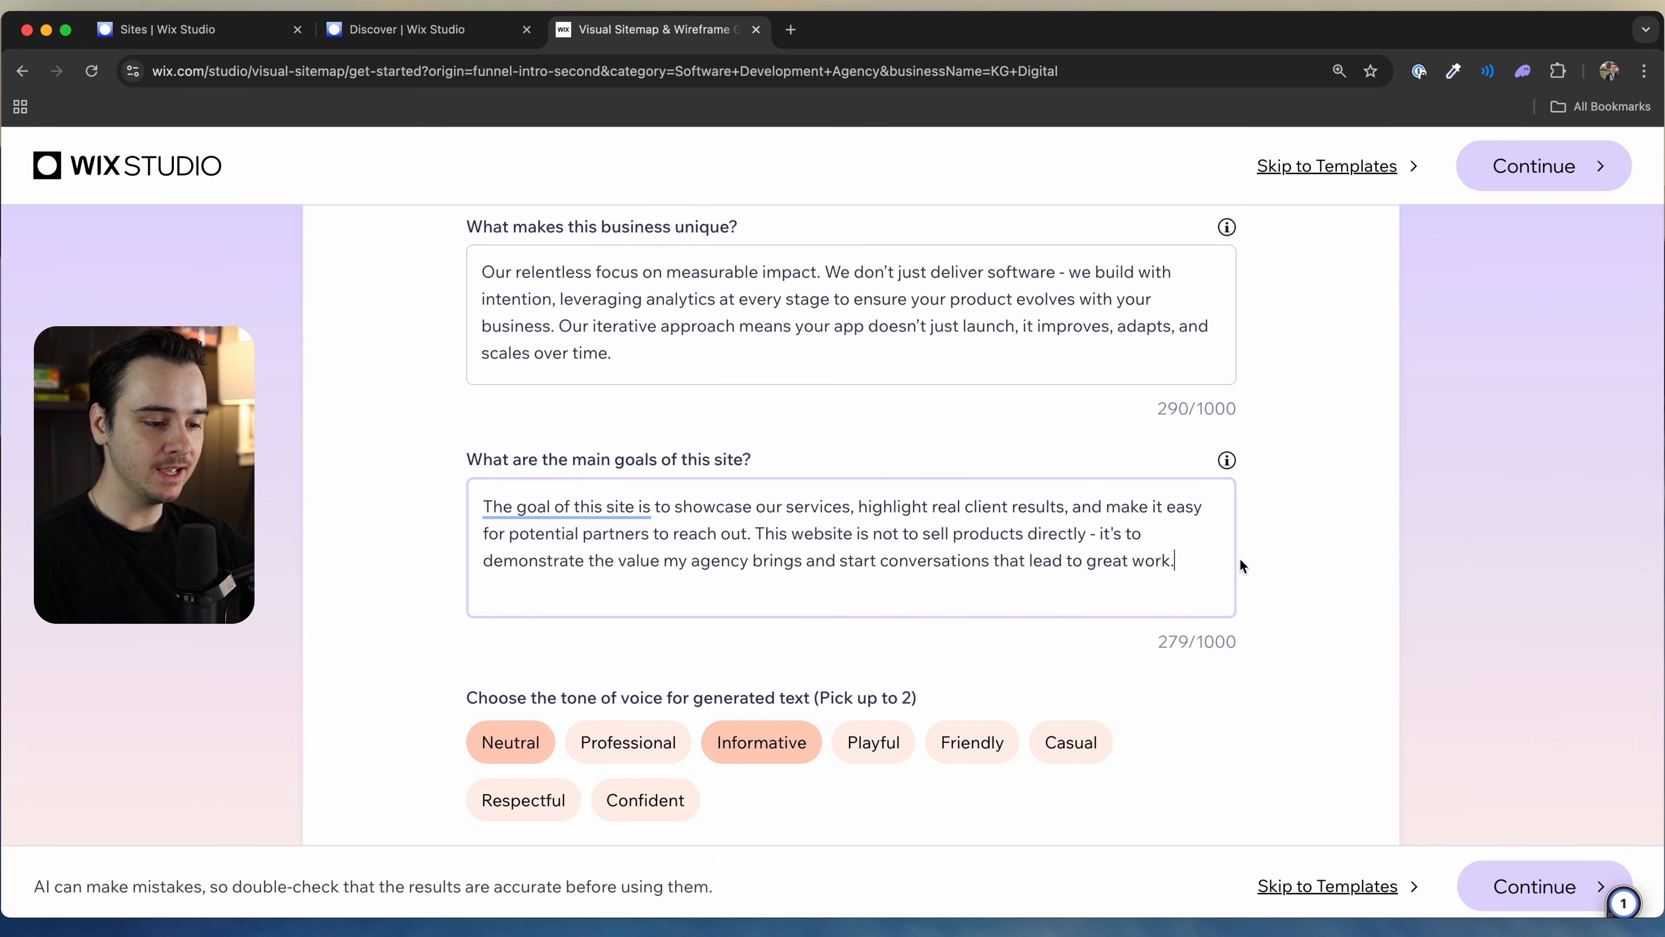
click(1288, 583)
Step: Set the tone of voice for generated text to Professional and Confident instead of Neutral and Informative
scroll(1302, 531, down, 2)
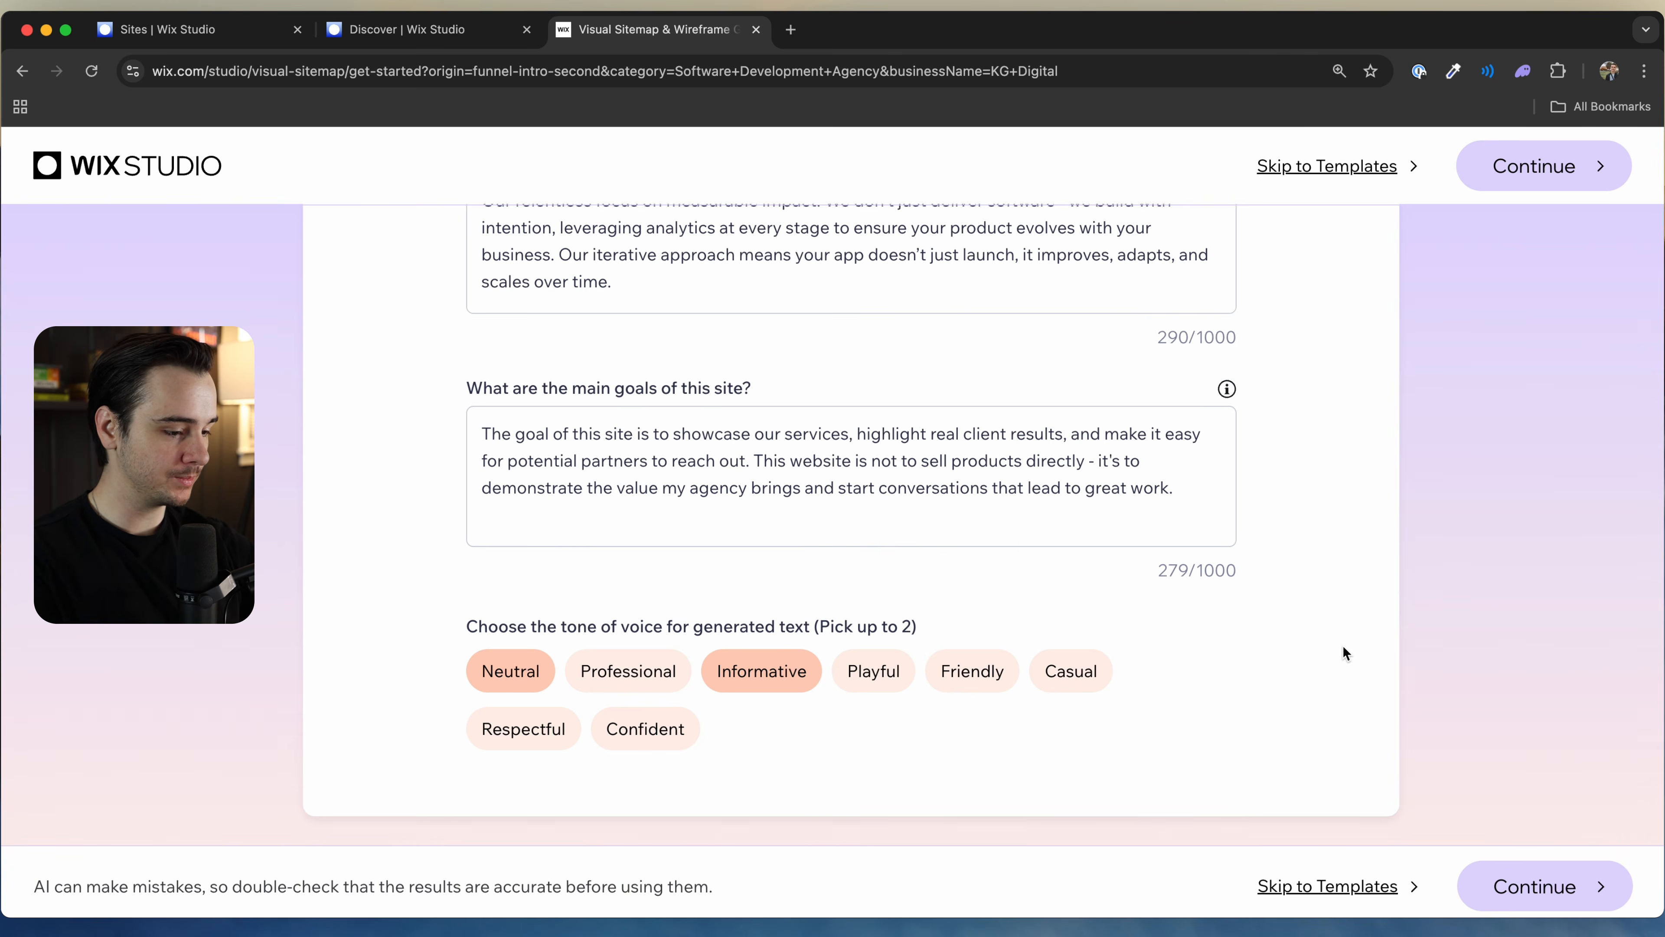
drag(594, 621, 686, 624)
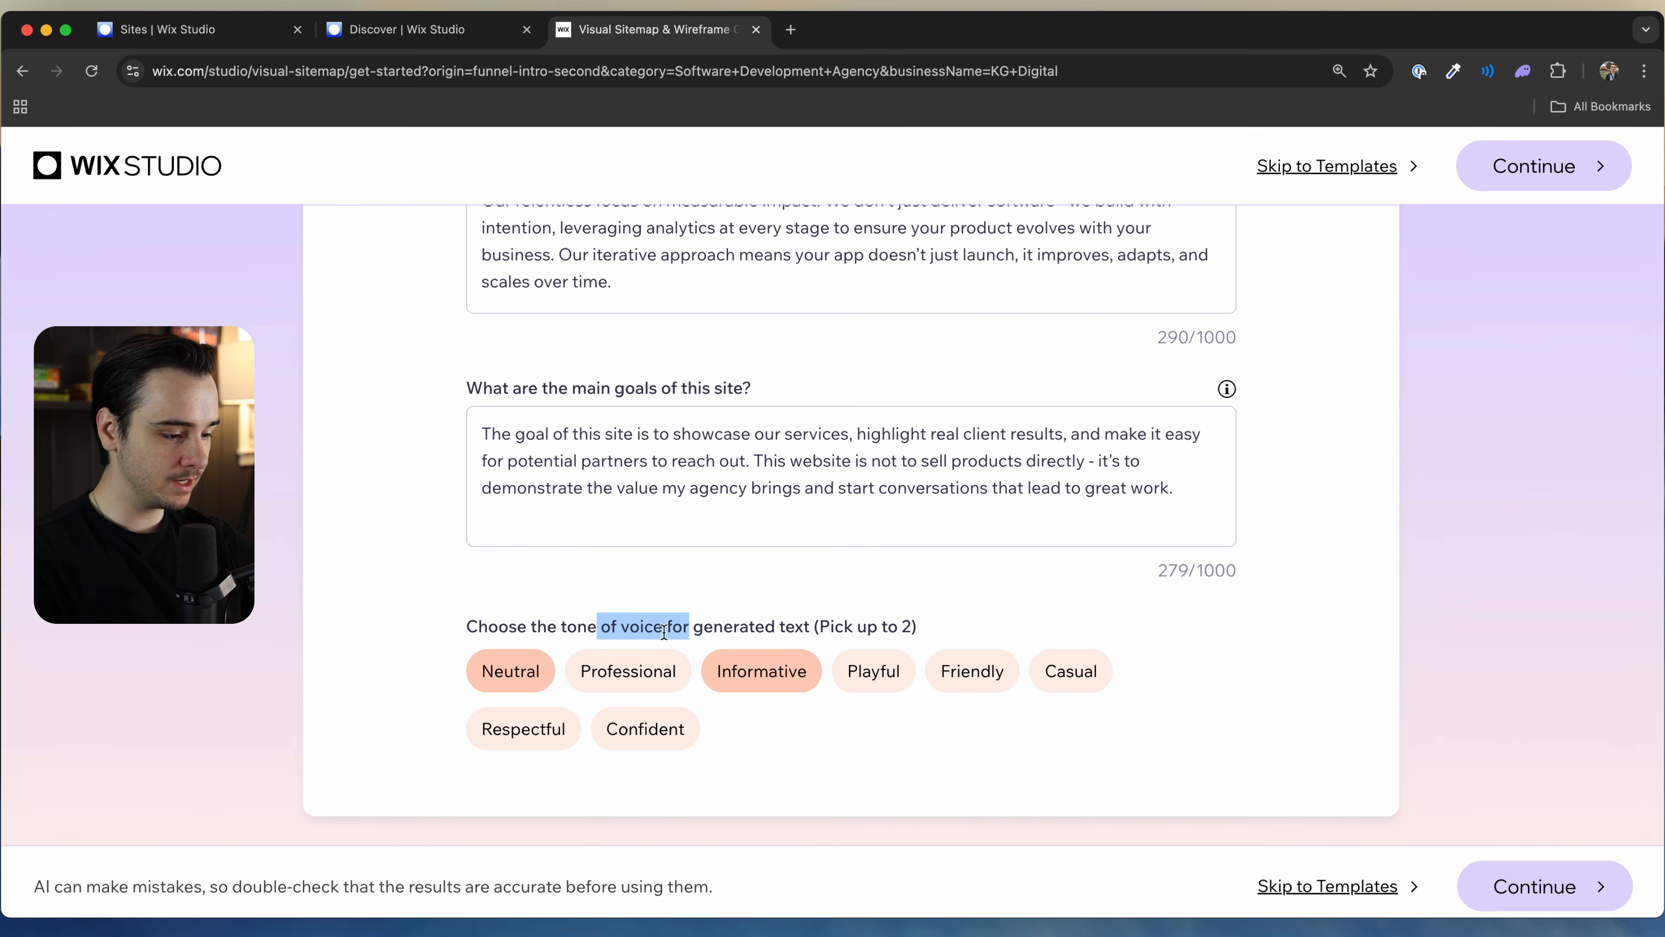
click(628, 671)
click(683, 740)
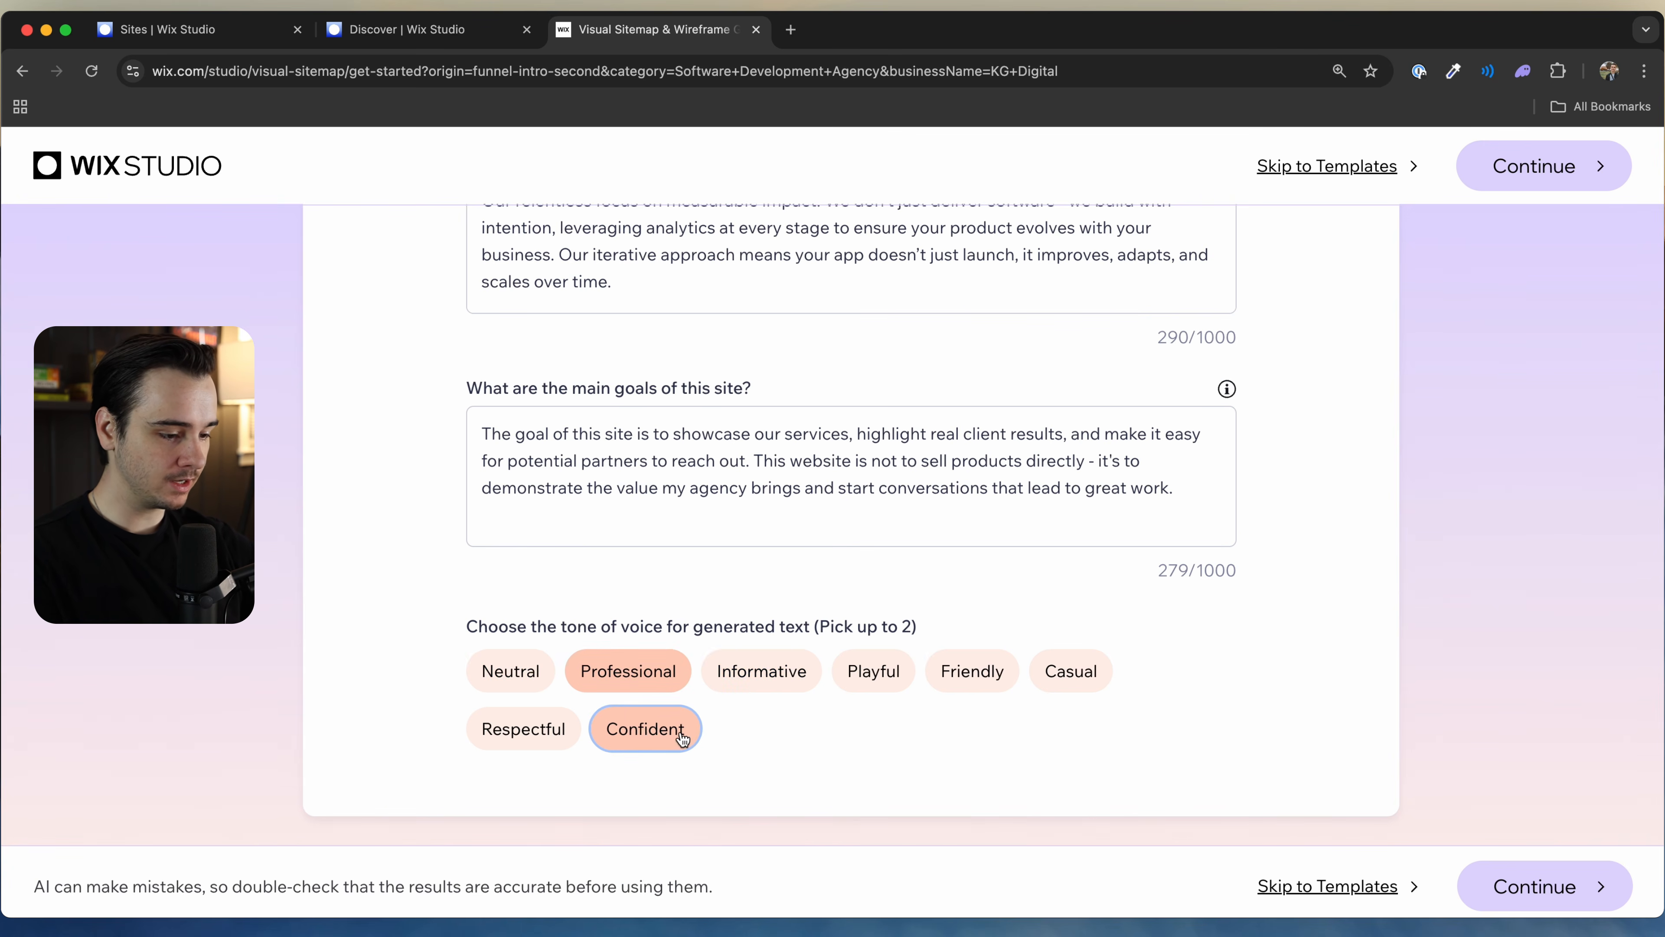
Step: Submit the business details and start generating the site with the Visual sitemap & wireframes option
scroll(1000, 611, up, 7)
scroll(1153, 693, down, 8)
click(1540, 888)
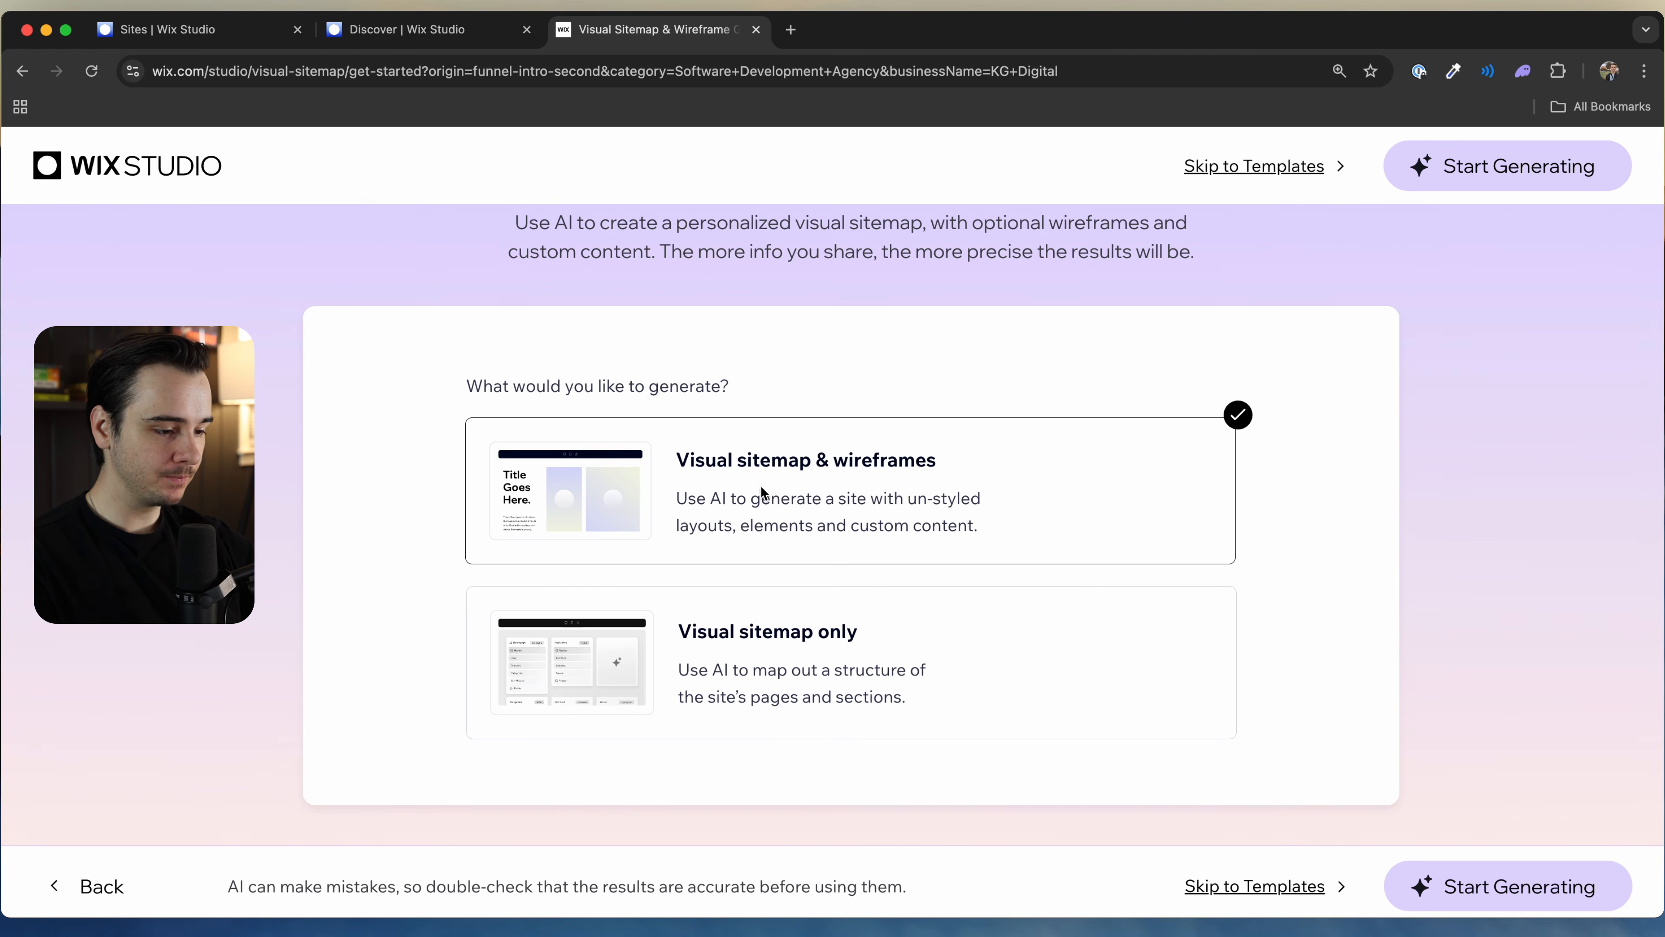
click(1468, 887)
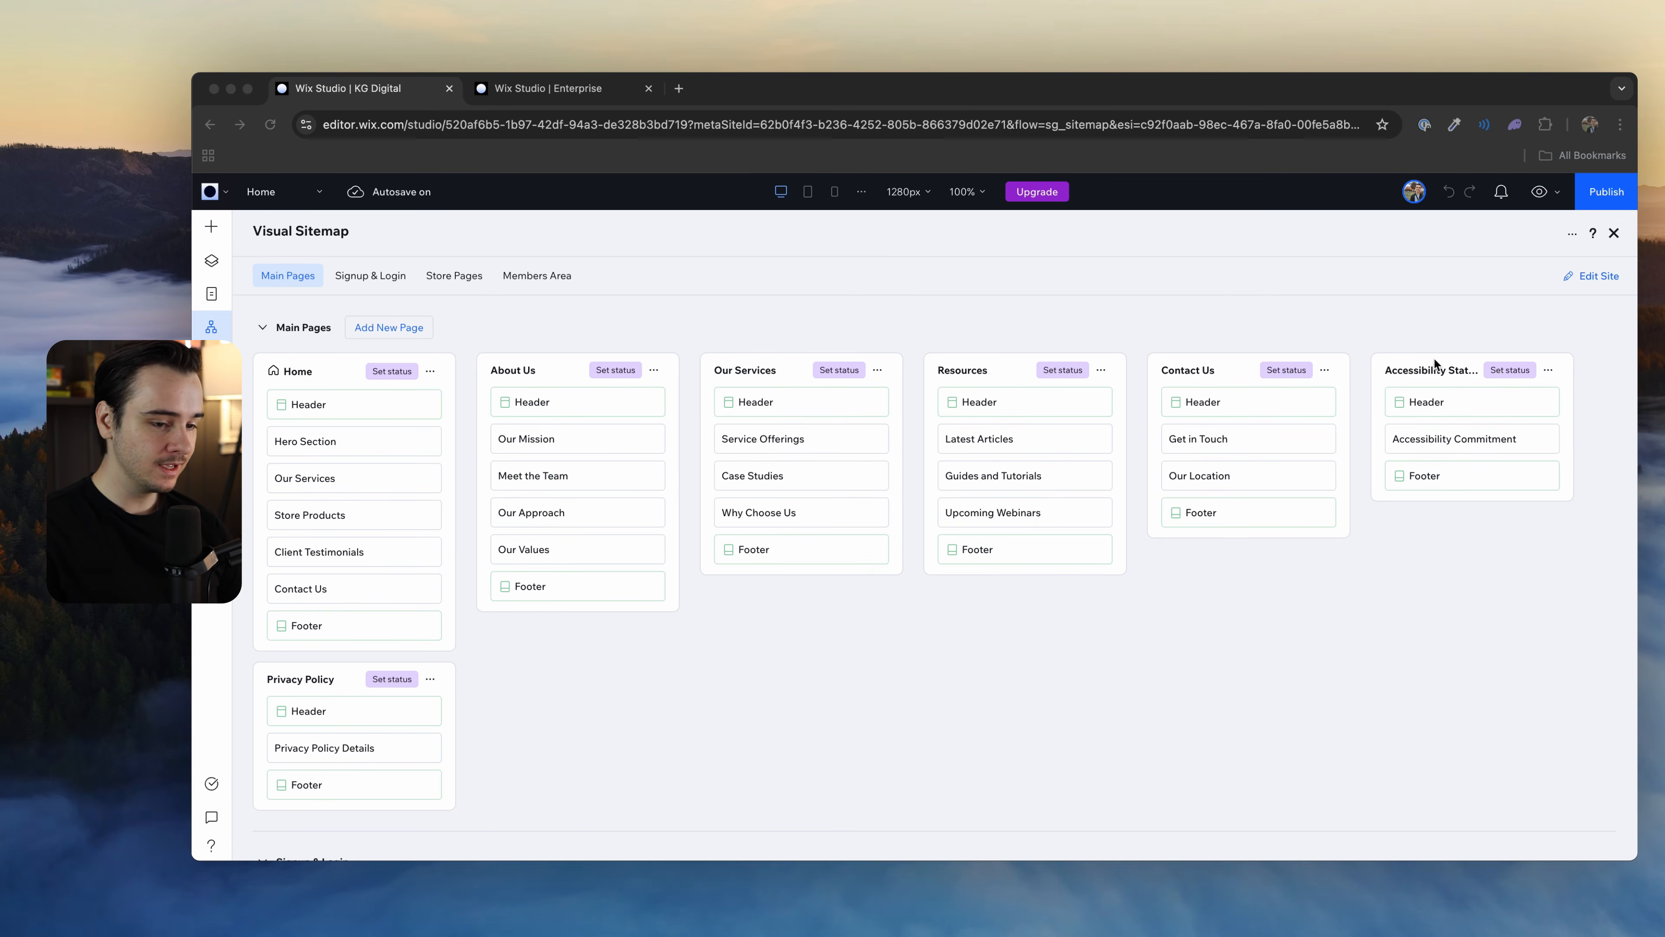
Step: Publish the generated site on the suggested free Wix Studio domain and open the live site
click(1440, 392)
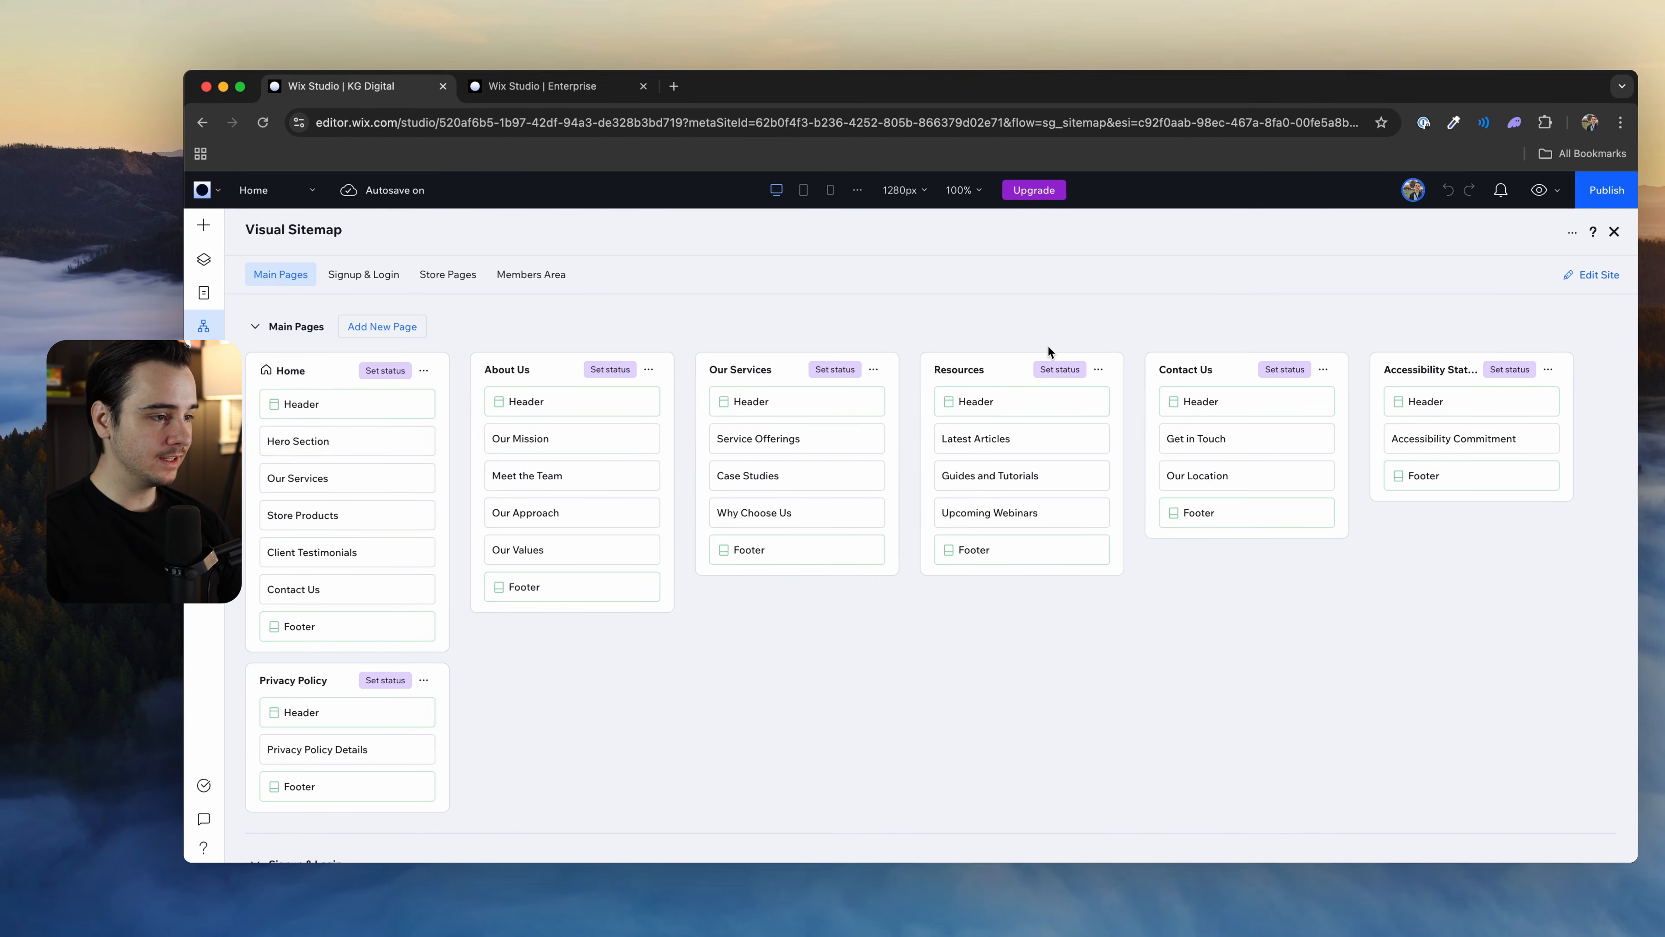
click(1604, 190)
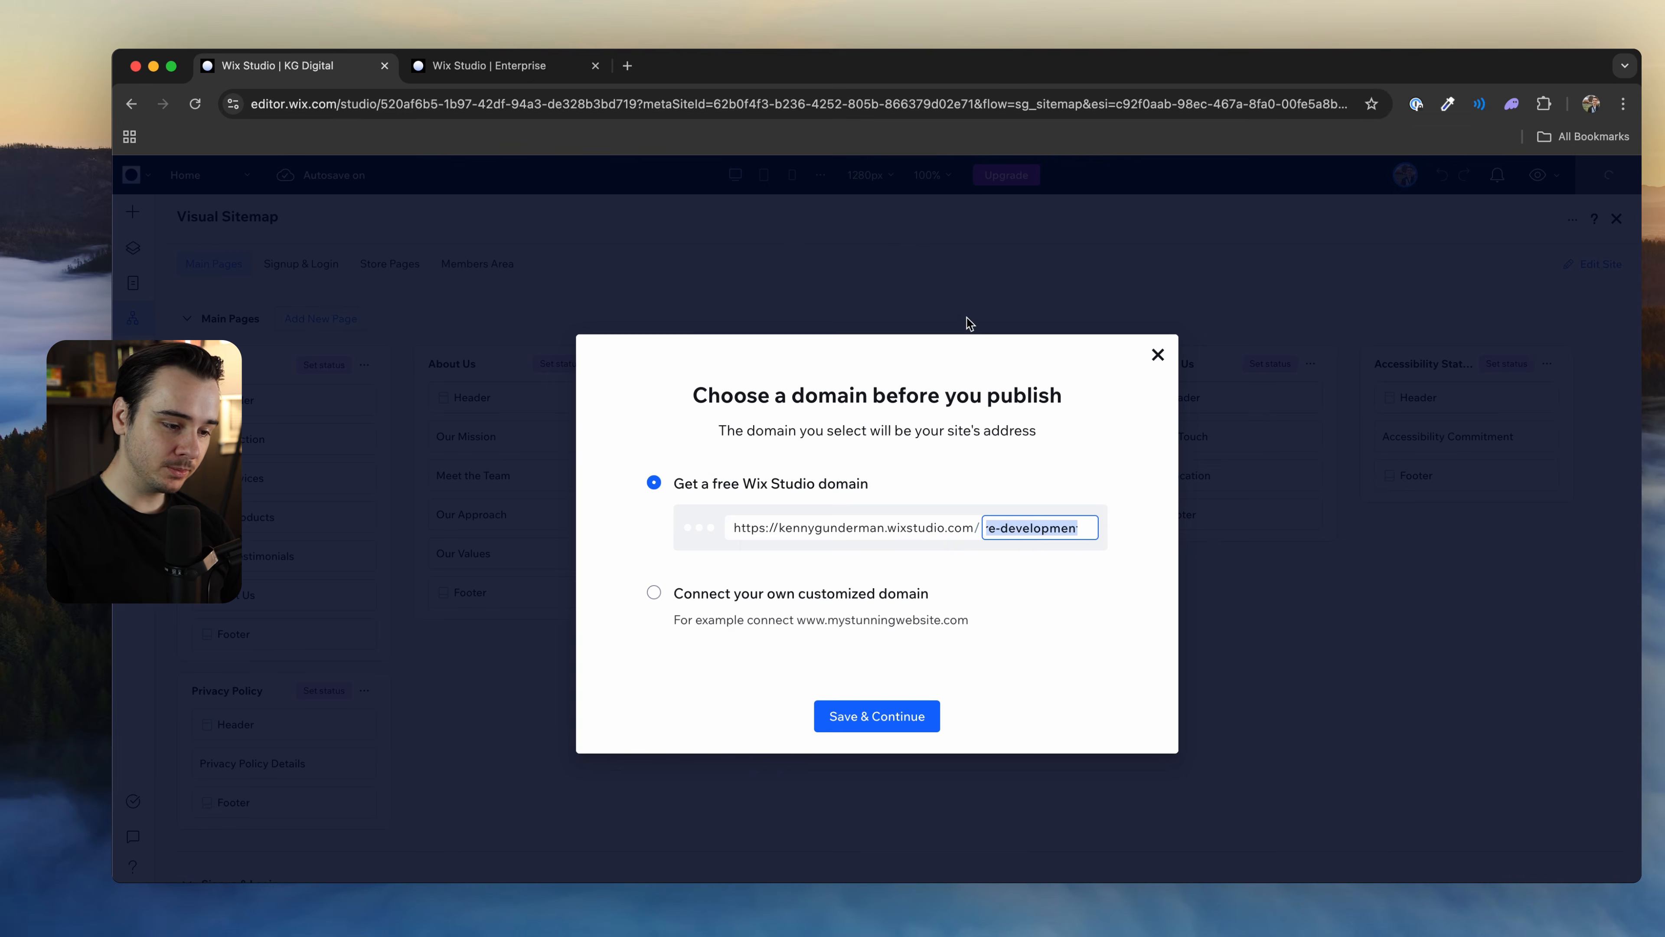
click(875, 728)
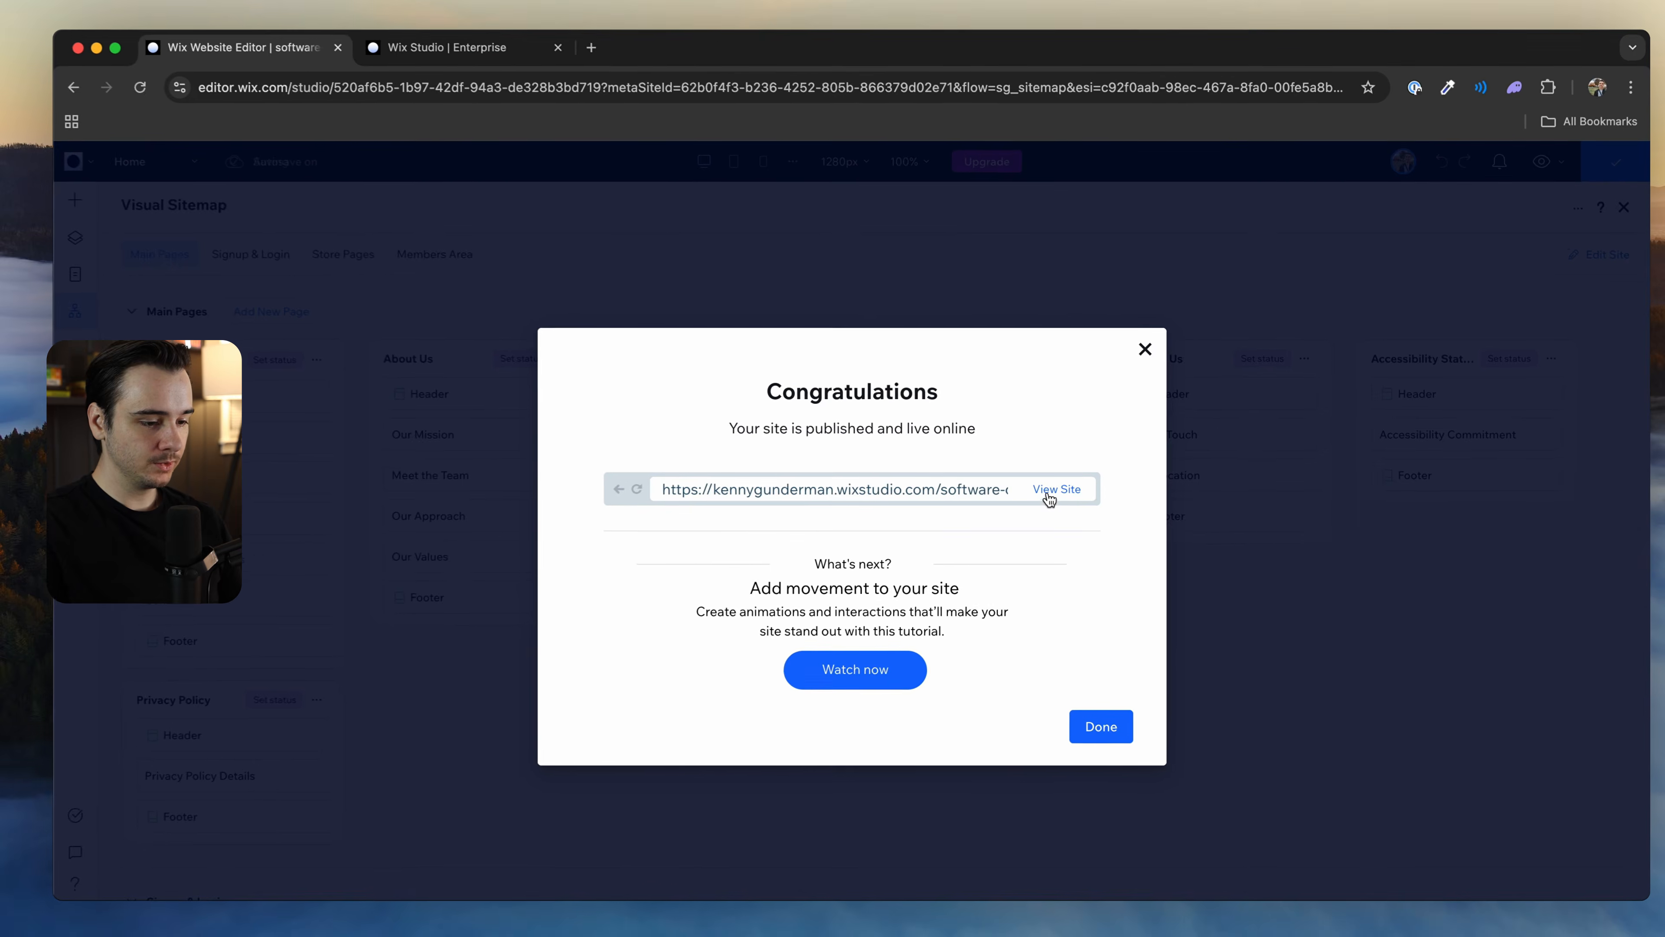
click(1050, 492)
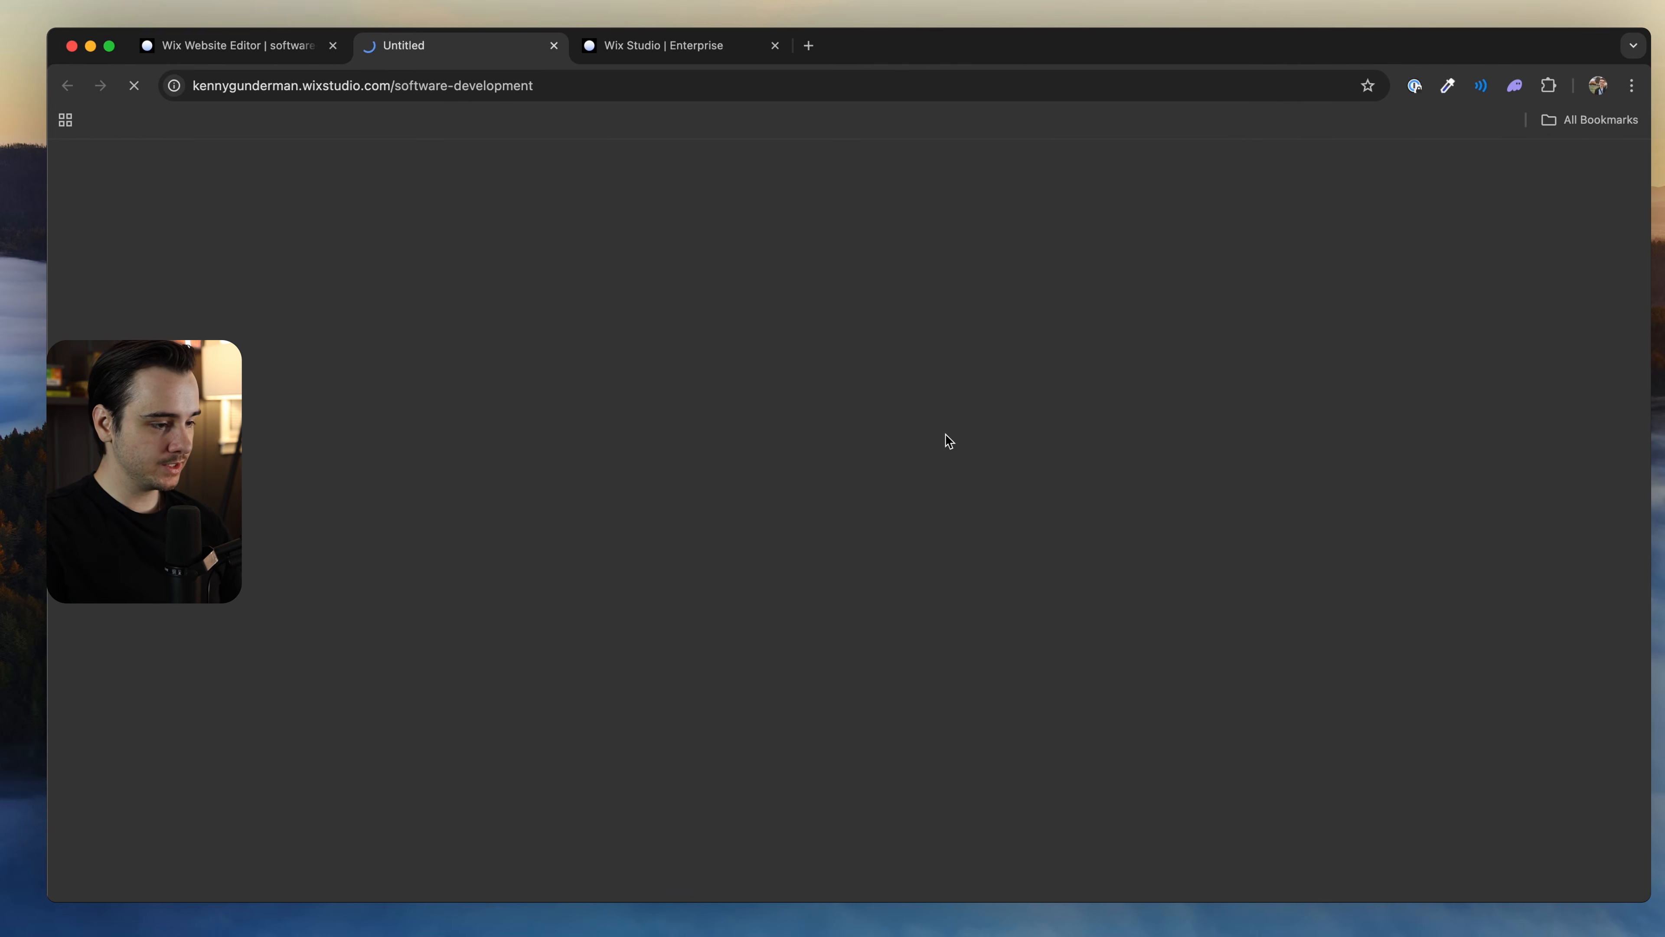
Step: Examine the sections of the published home page from the hero down through the services, products and client reviews
scroll(882, 420, down, 5)
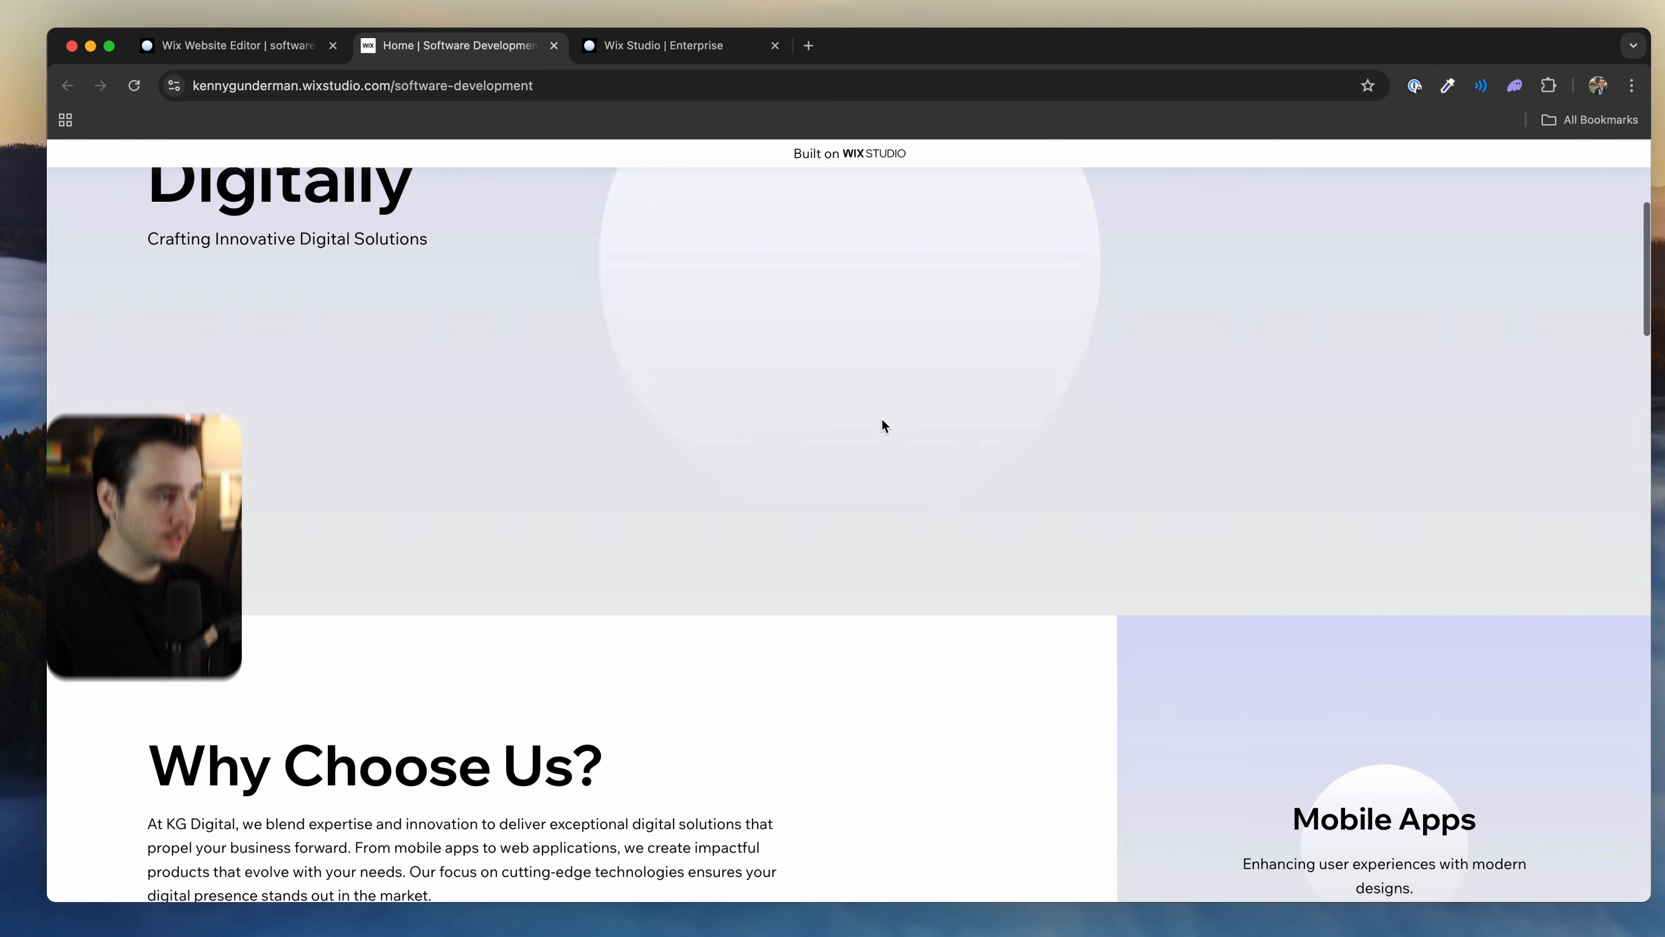
scroll(899, 593, down, 10)
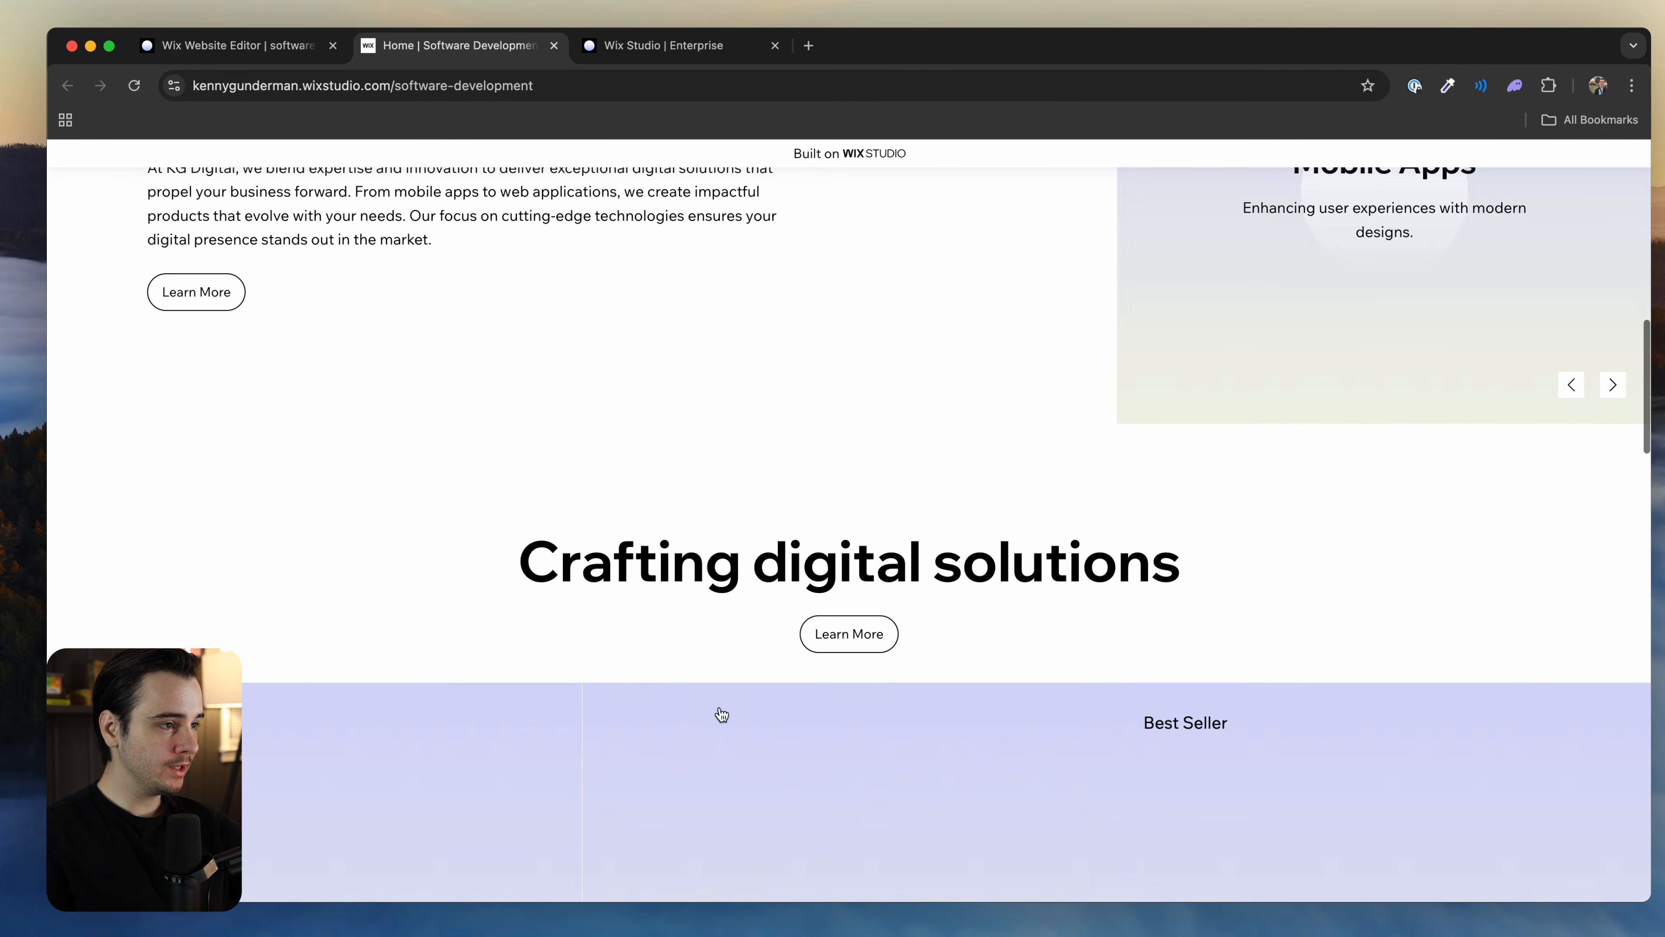
scroll(886, 580, down, 5)
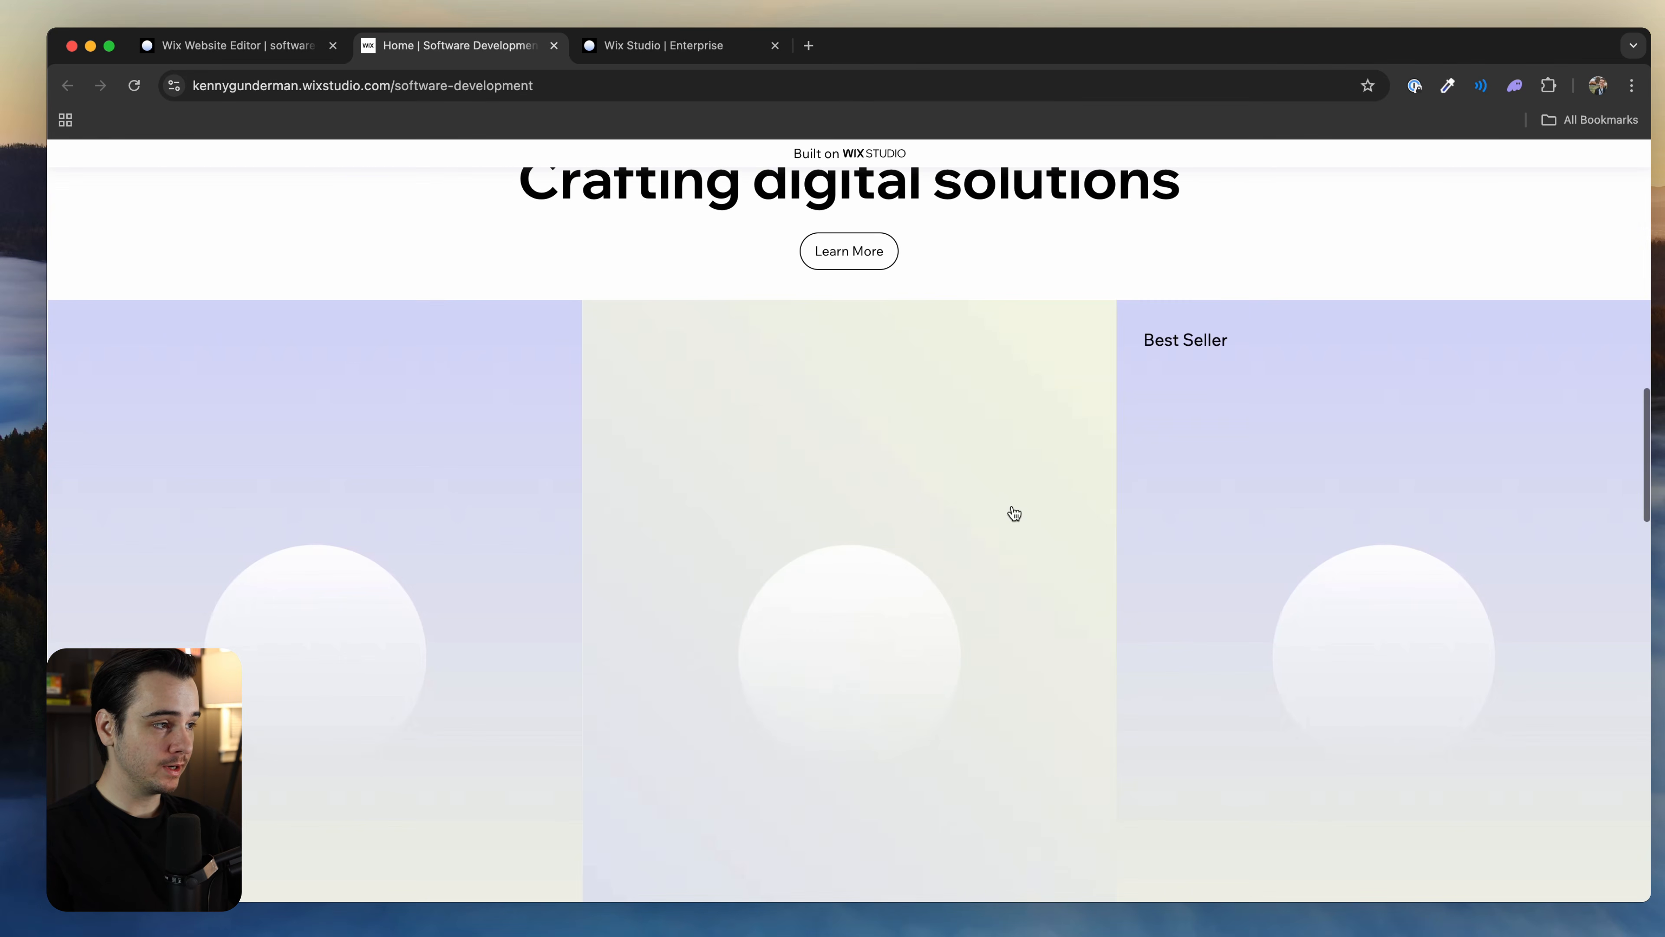
scroll(866, 428, down, 15)
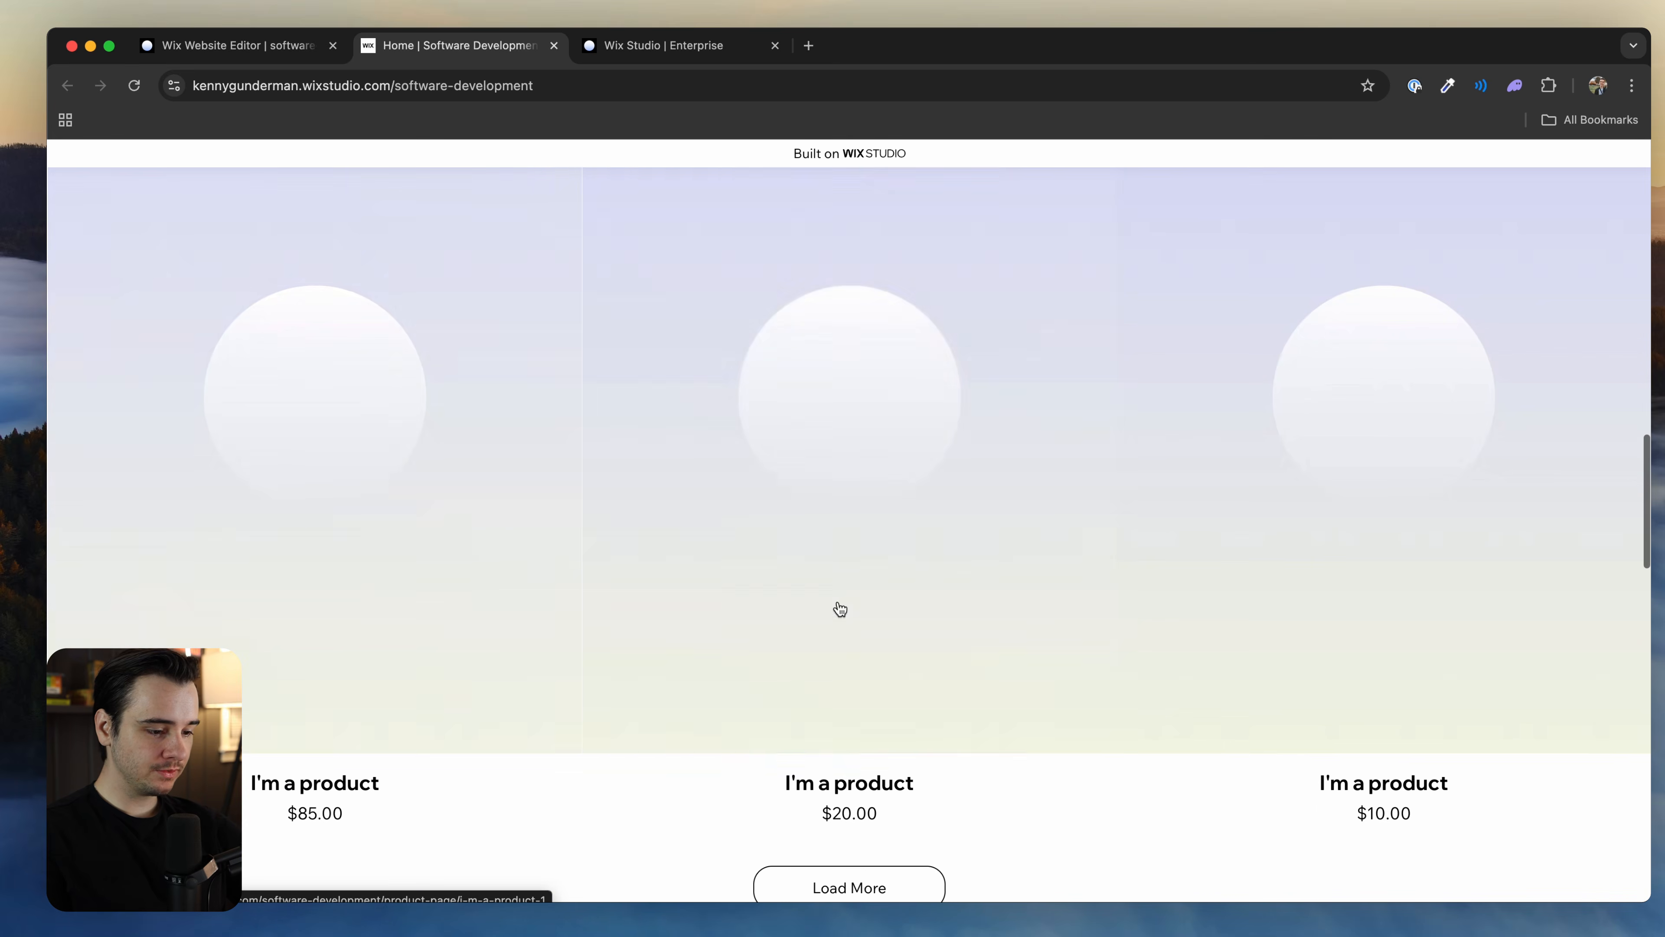
scroll(1044, 517, down, 3)
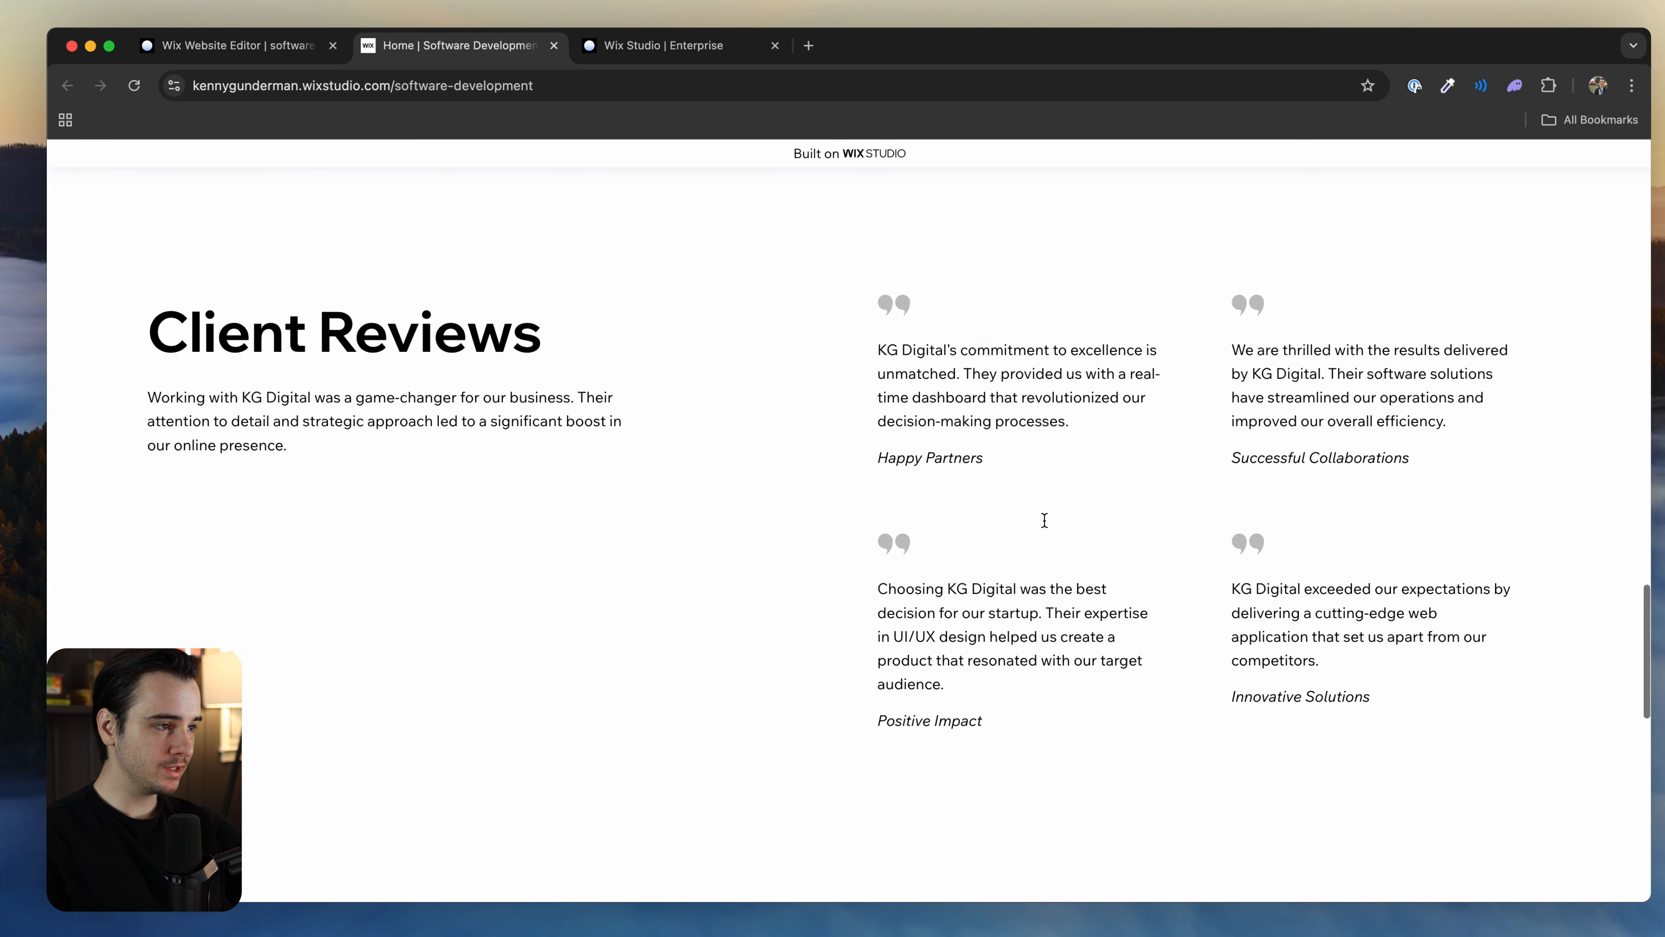
scroll(1119, 450, down, 5)
scroll(1189, 531, up, 20)
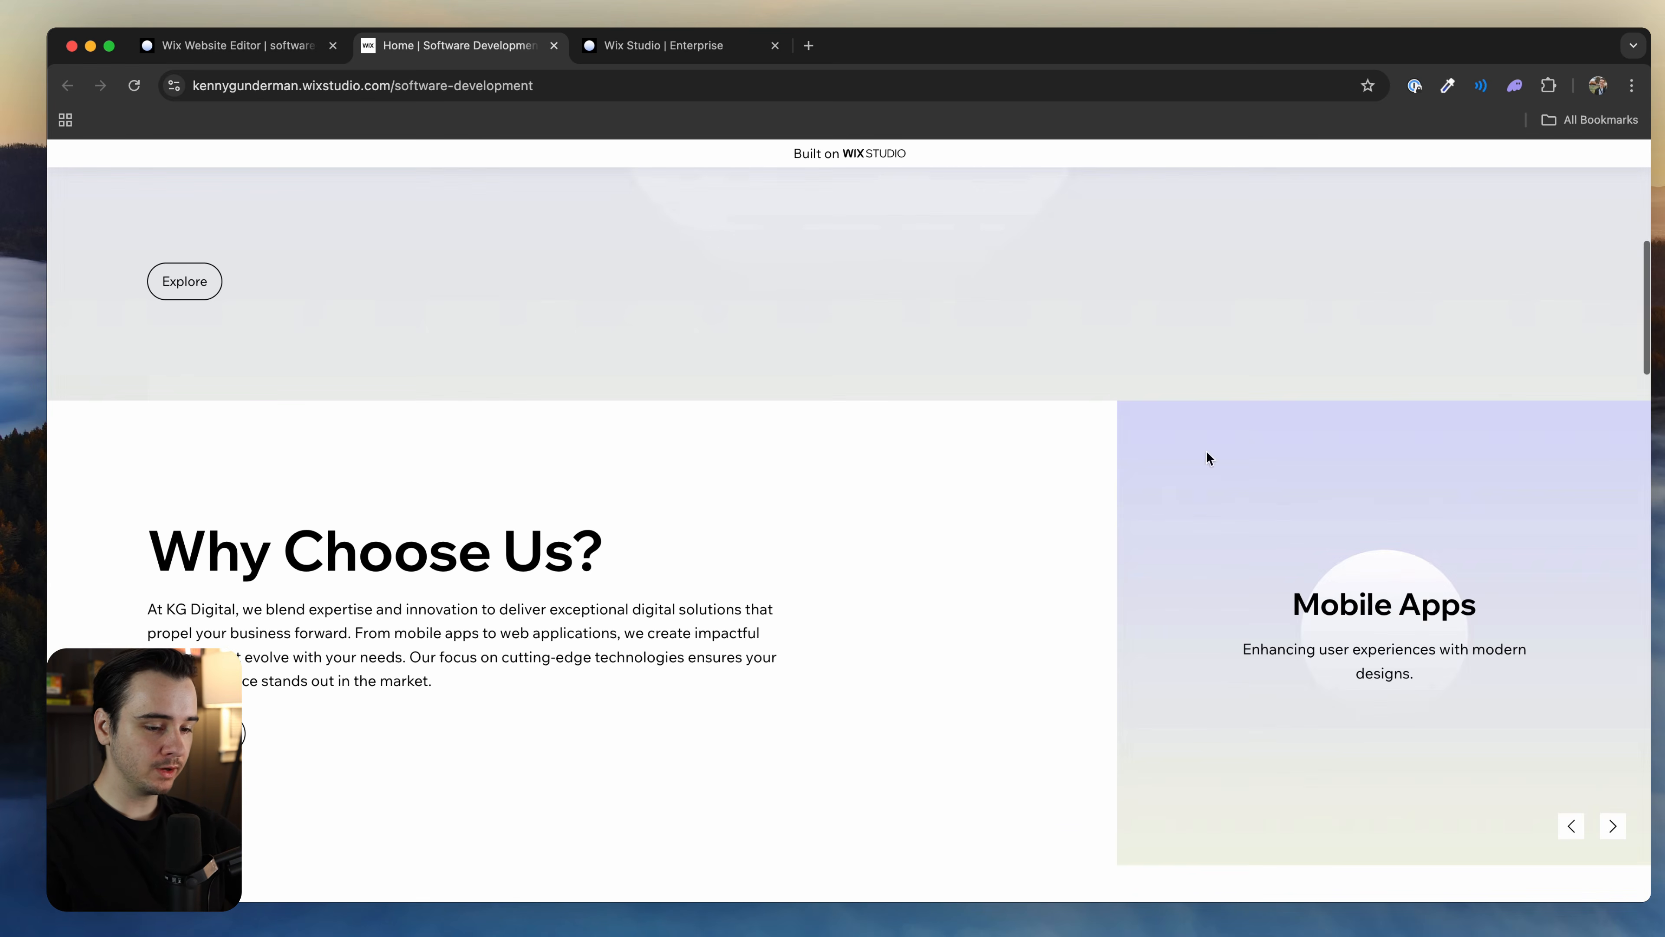
scroll(1248, 681, down, 1)
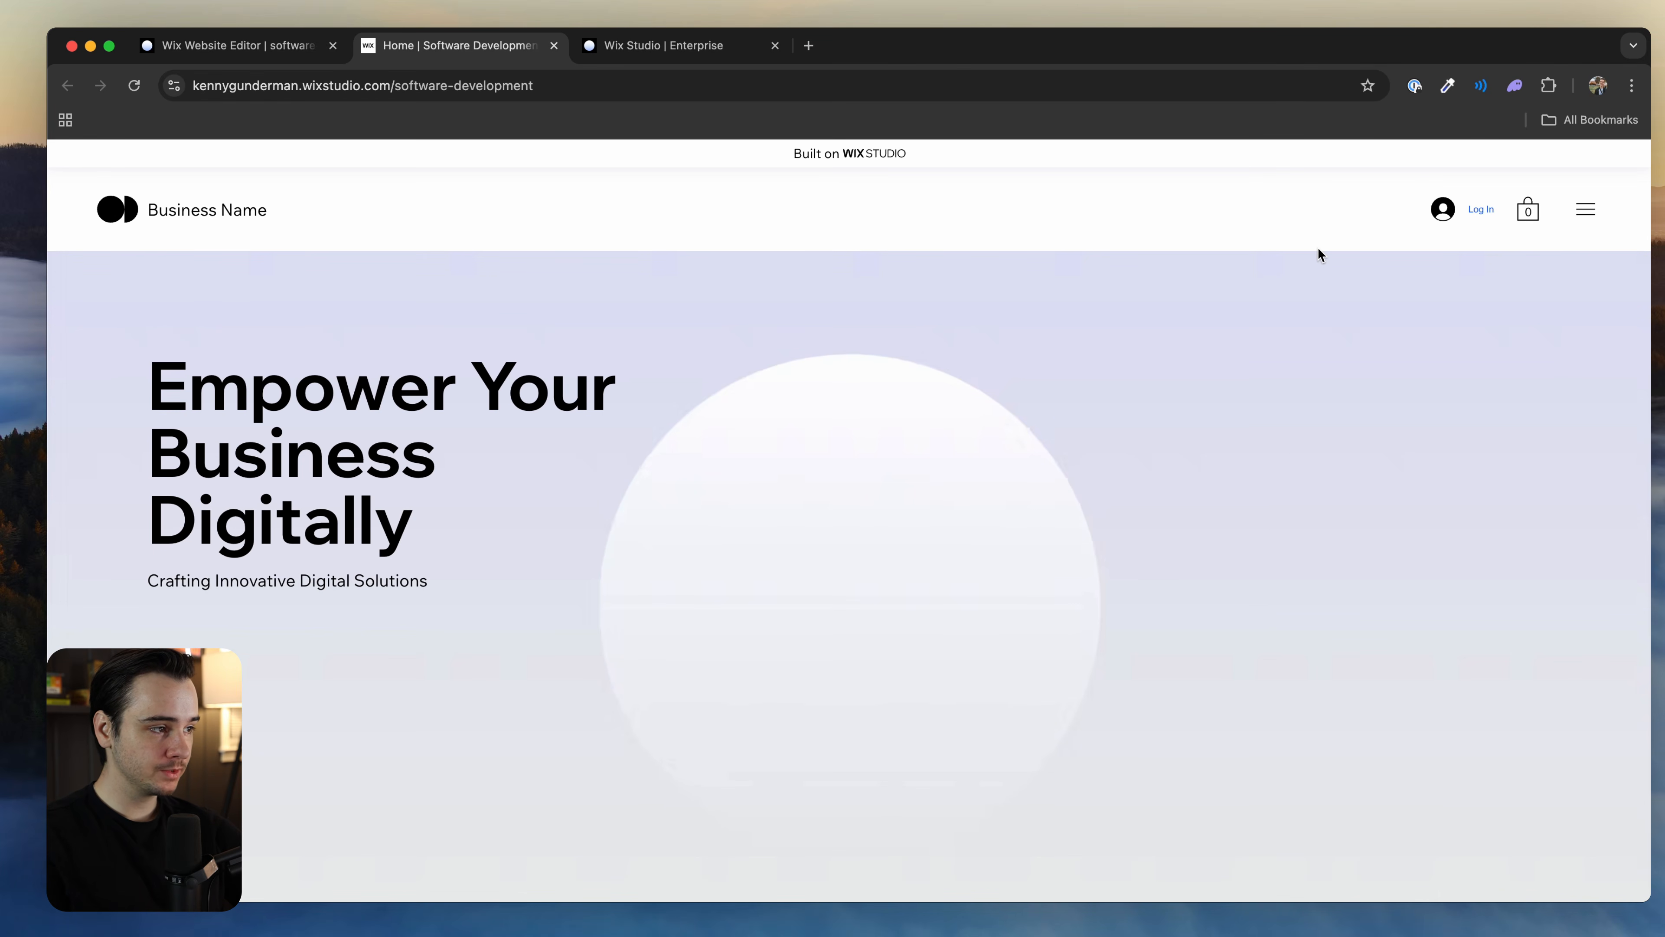
Step: Visit the About Us page and the Resources page of the published site
click(1586, 208)
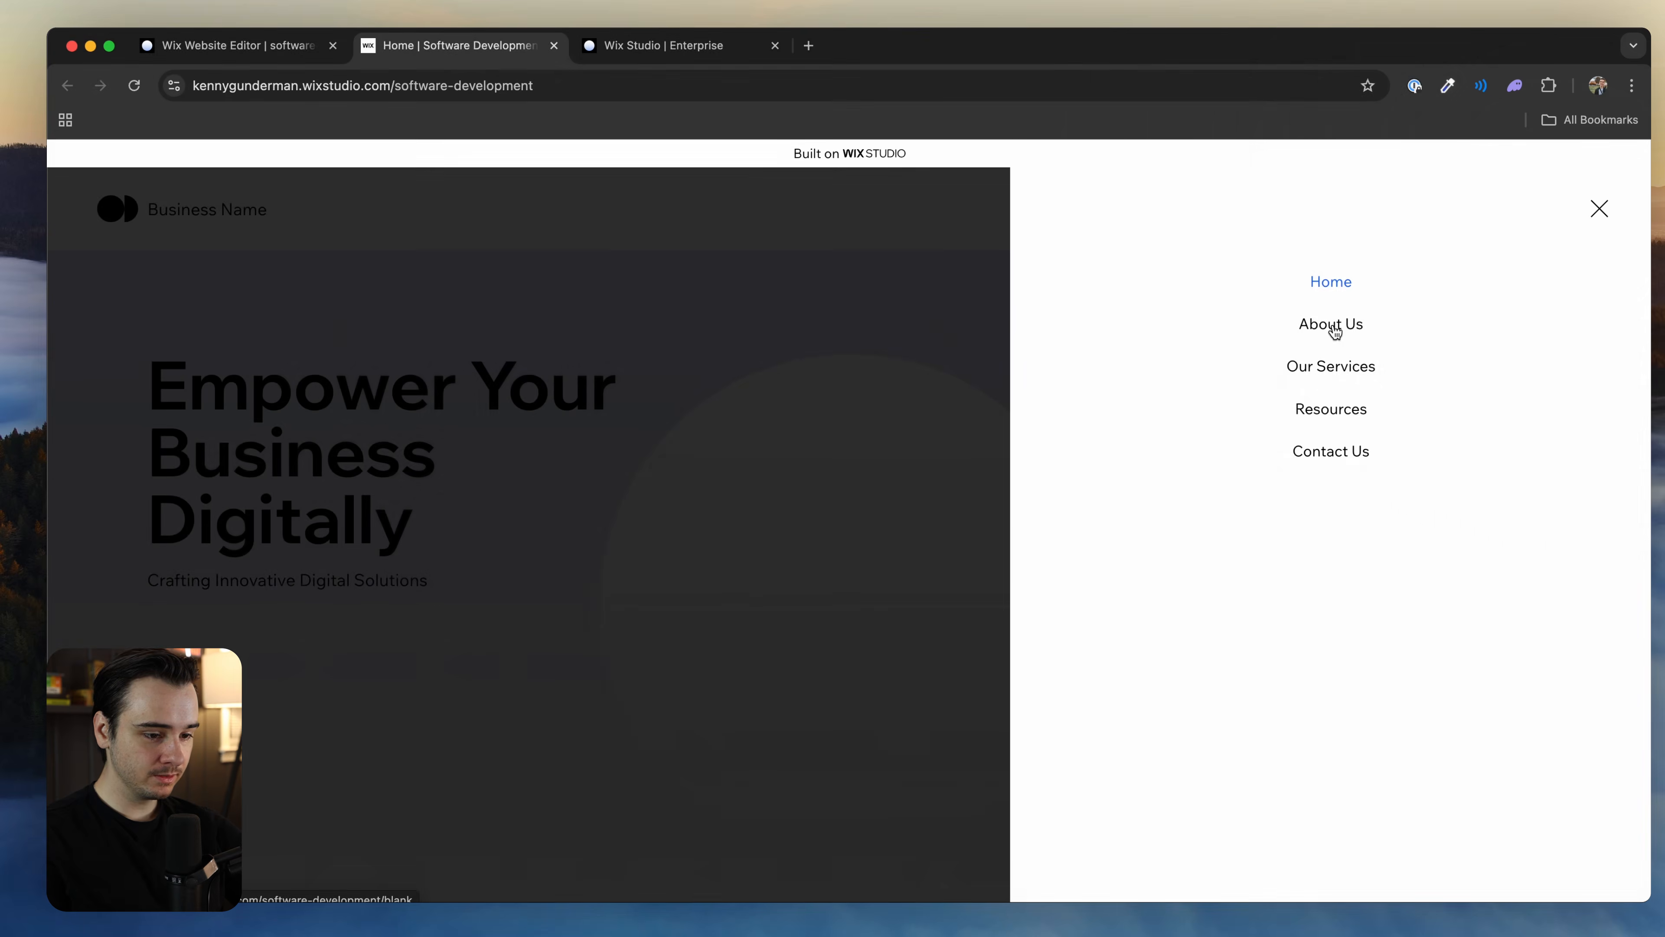
click(1339, 325)
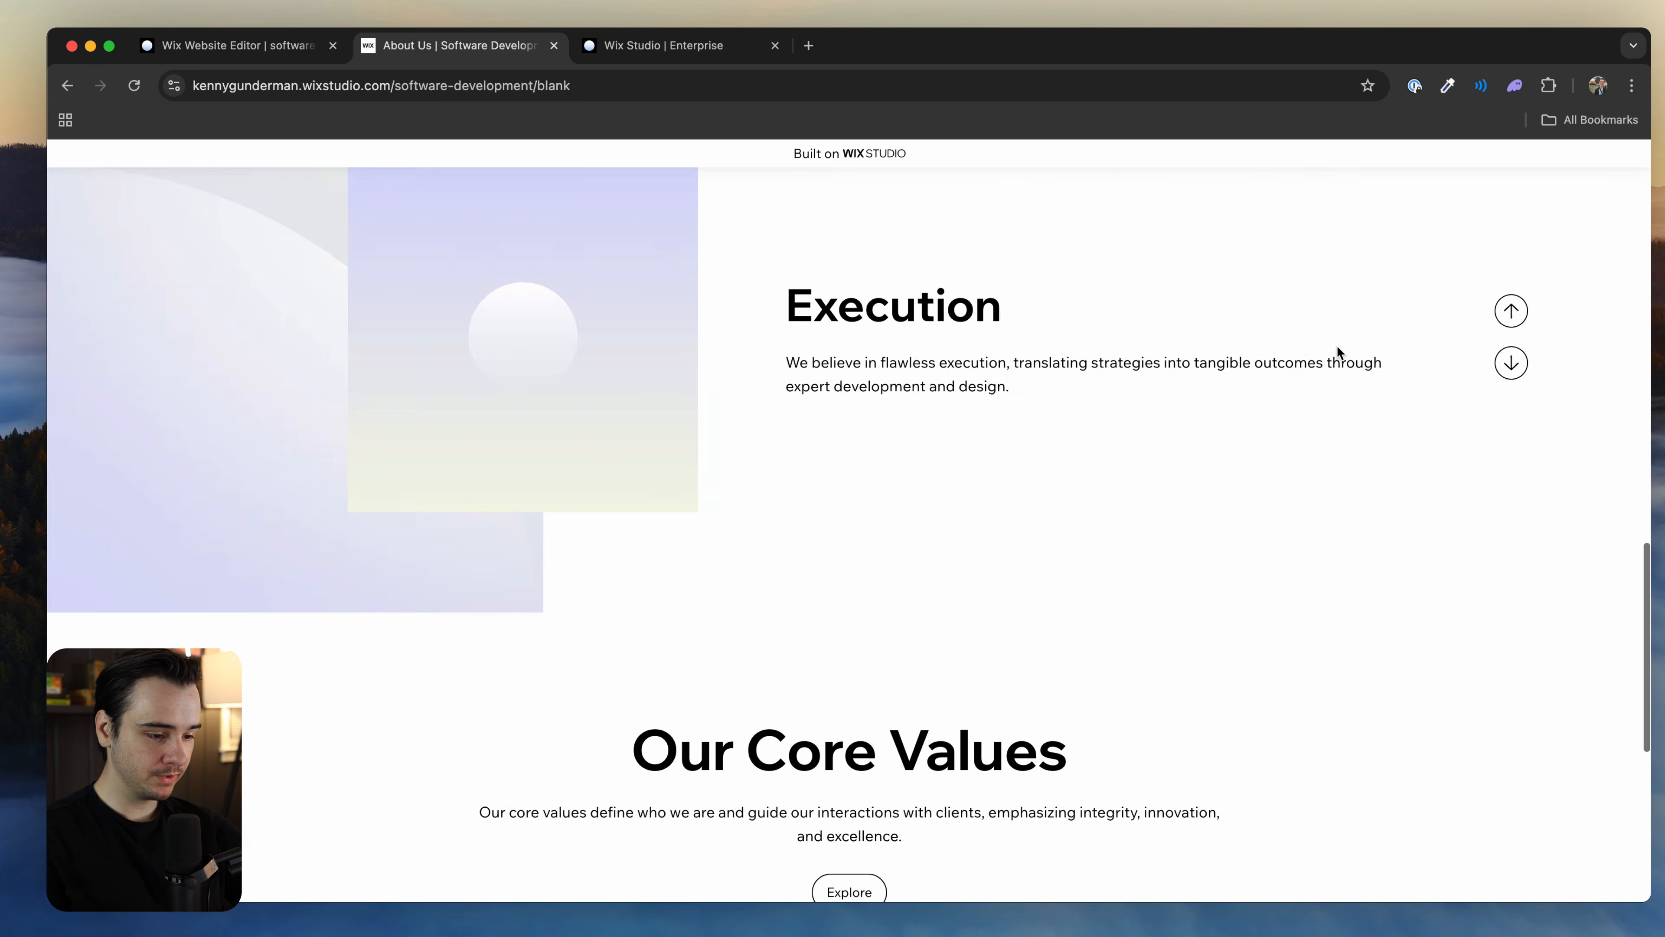
click(1585, 208)
click(1331, 409)
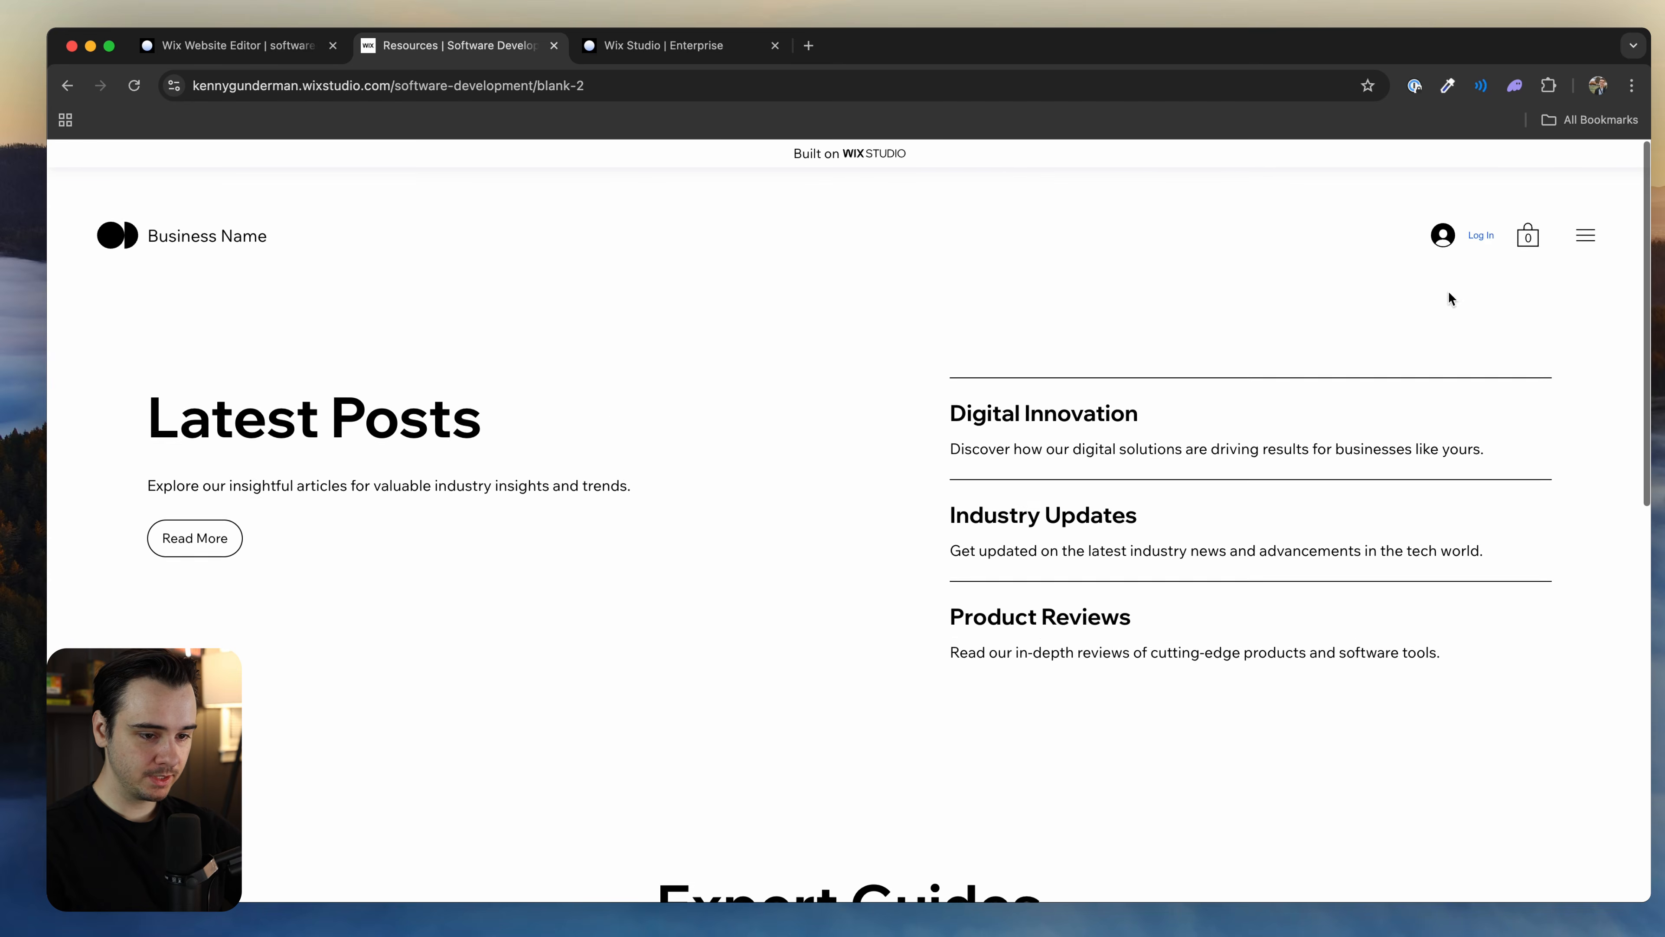
Step: Visit the Contact Us page and look through its contact form and location sections
click(1585, 209)
click(1318, 452)
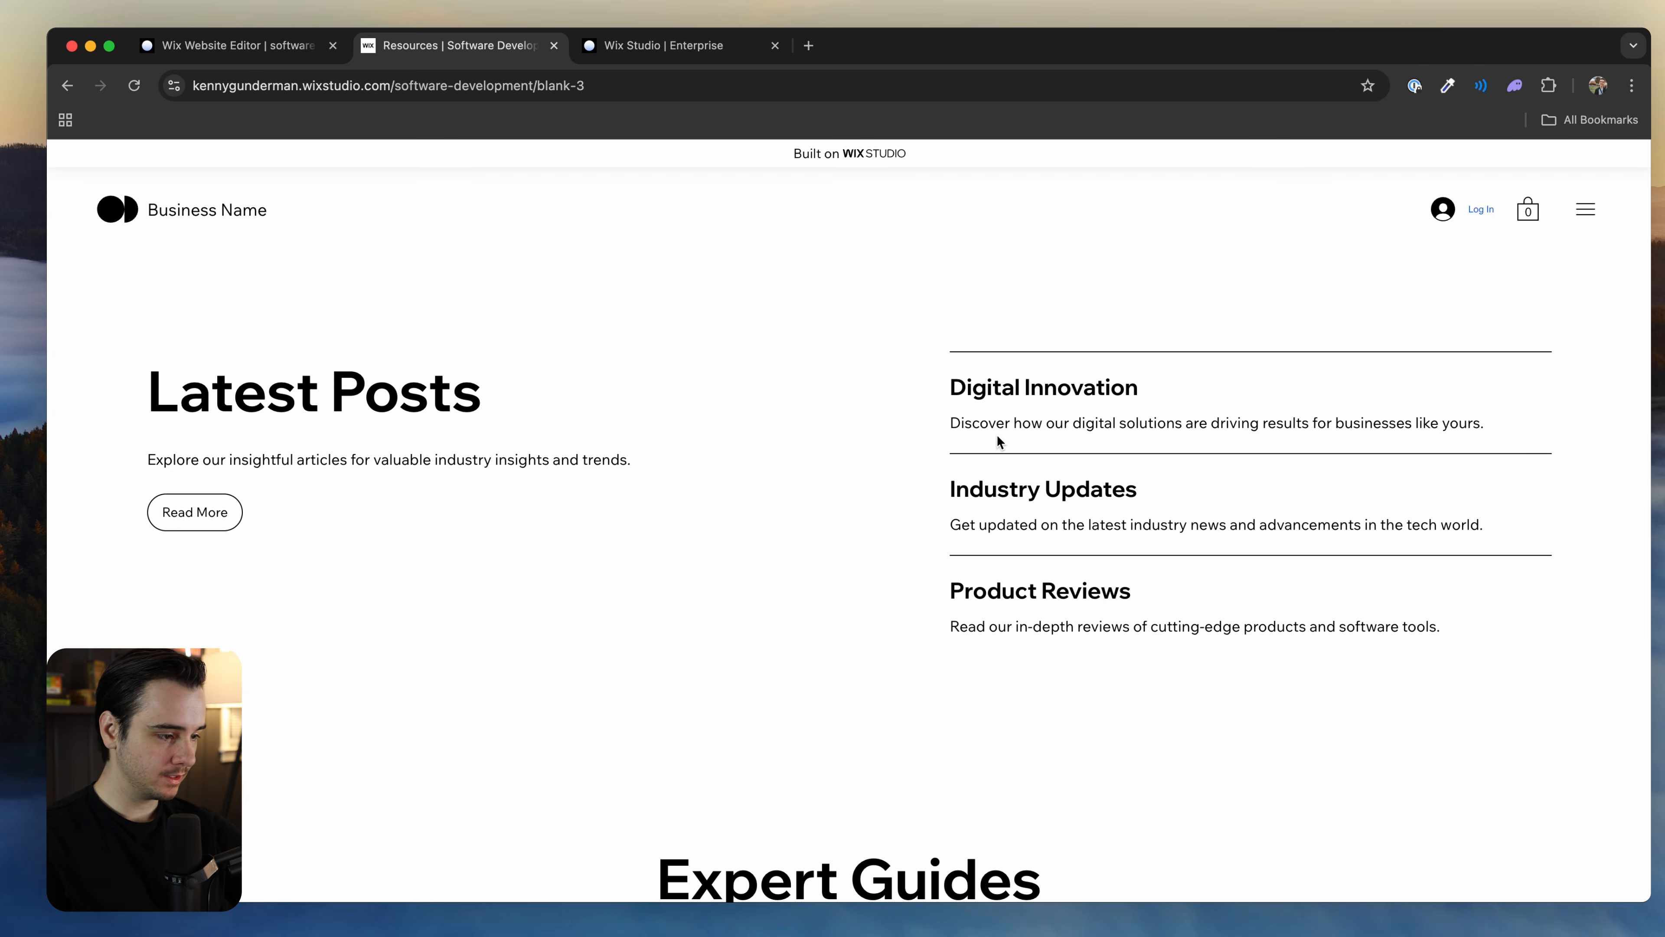
scroll(1357, 428, down, 11)
scroll(928, 411, up, 6)
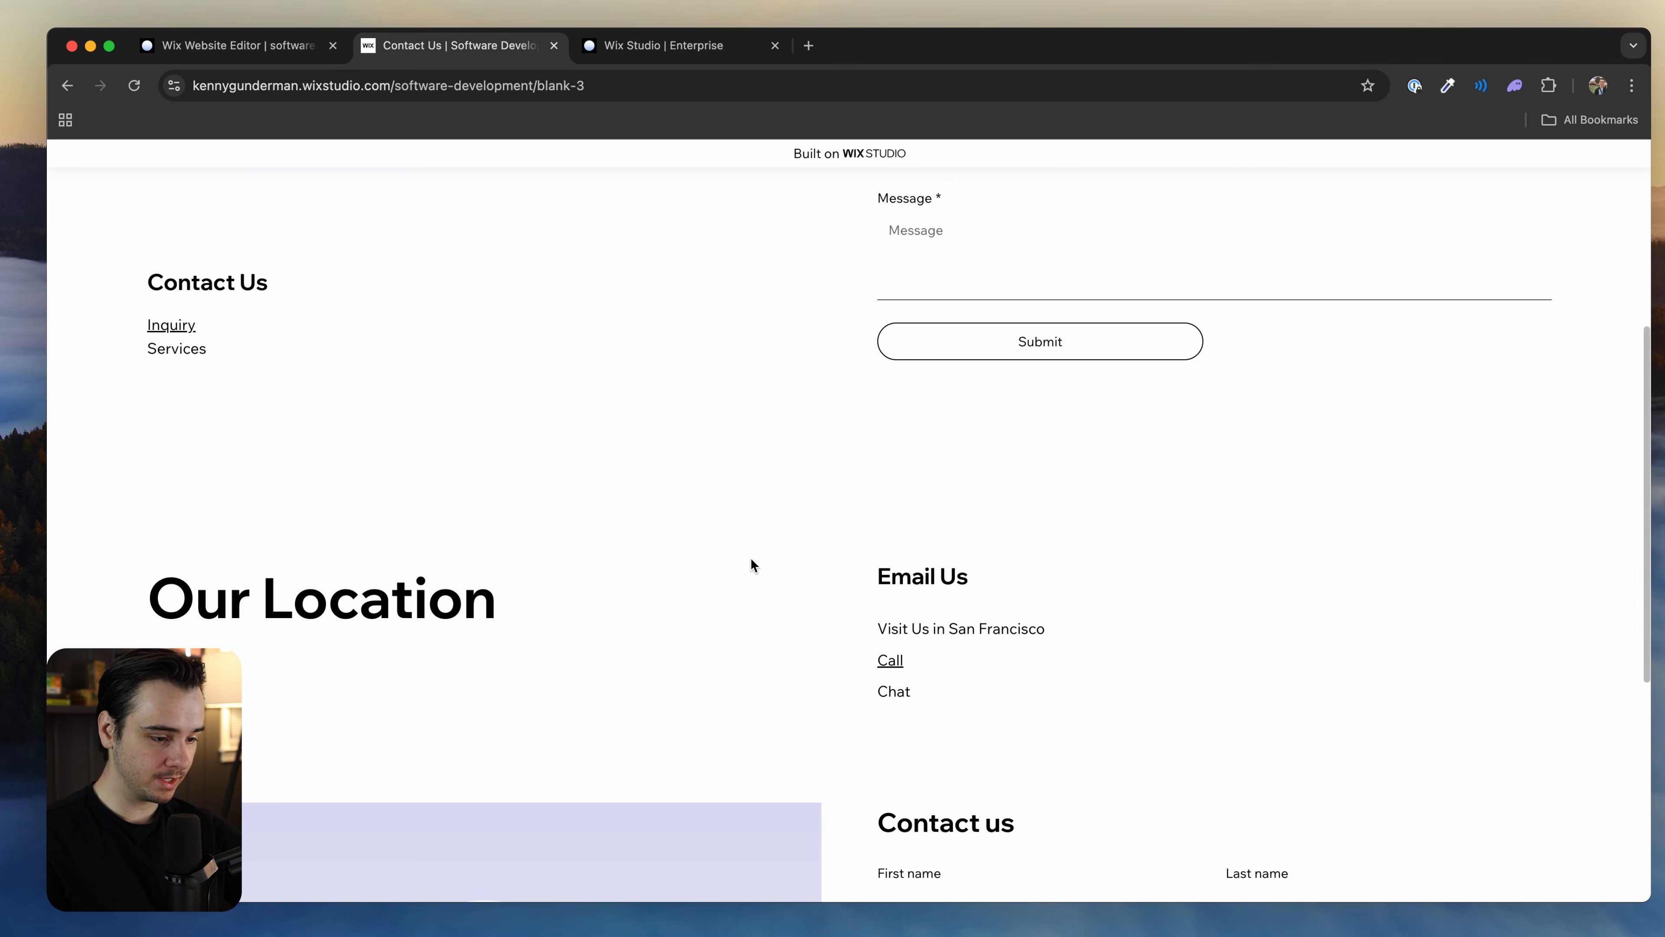
scroll(1046, 465, up, 5)
Step: Return to the site's Home page and narrow the browser window to about phone width
click(1585, 209)
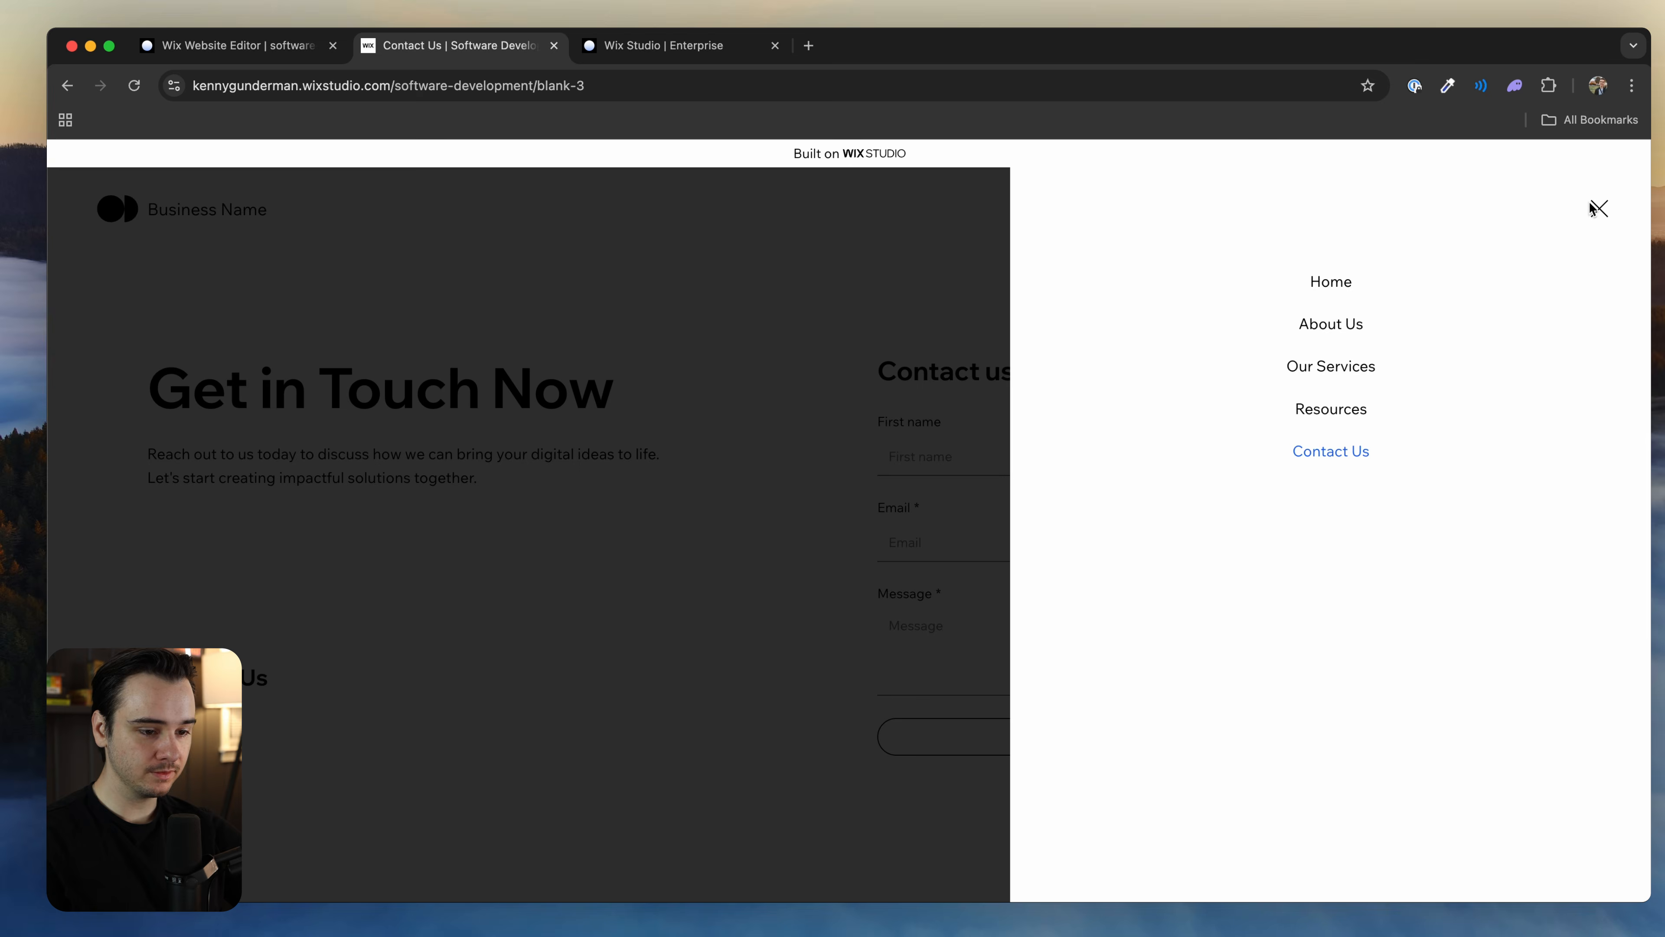
click(1332, 279)
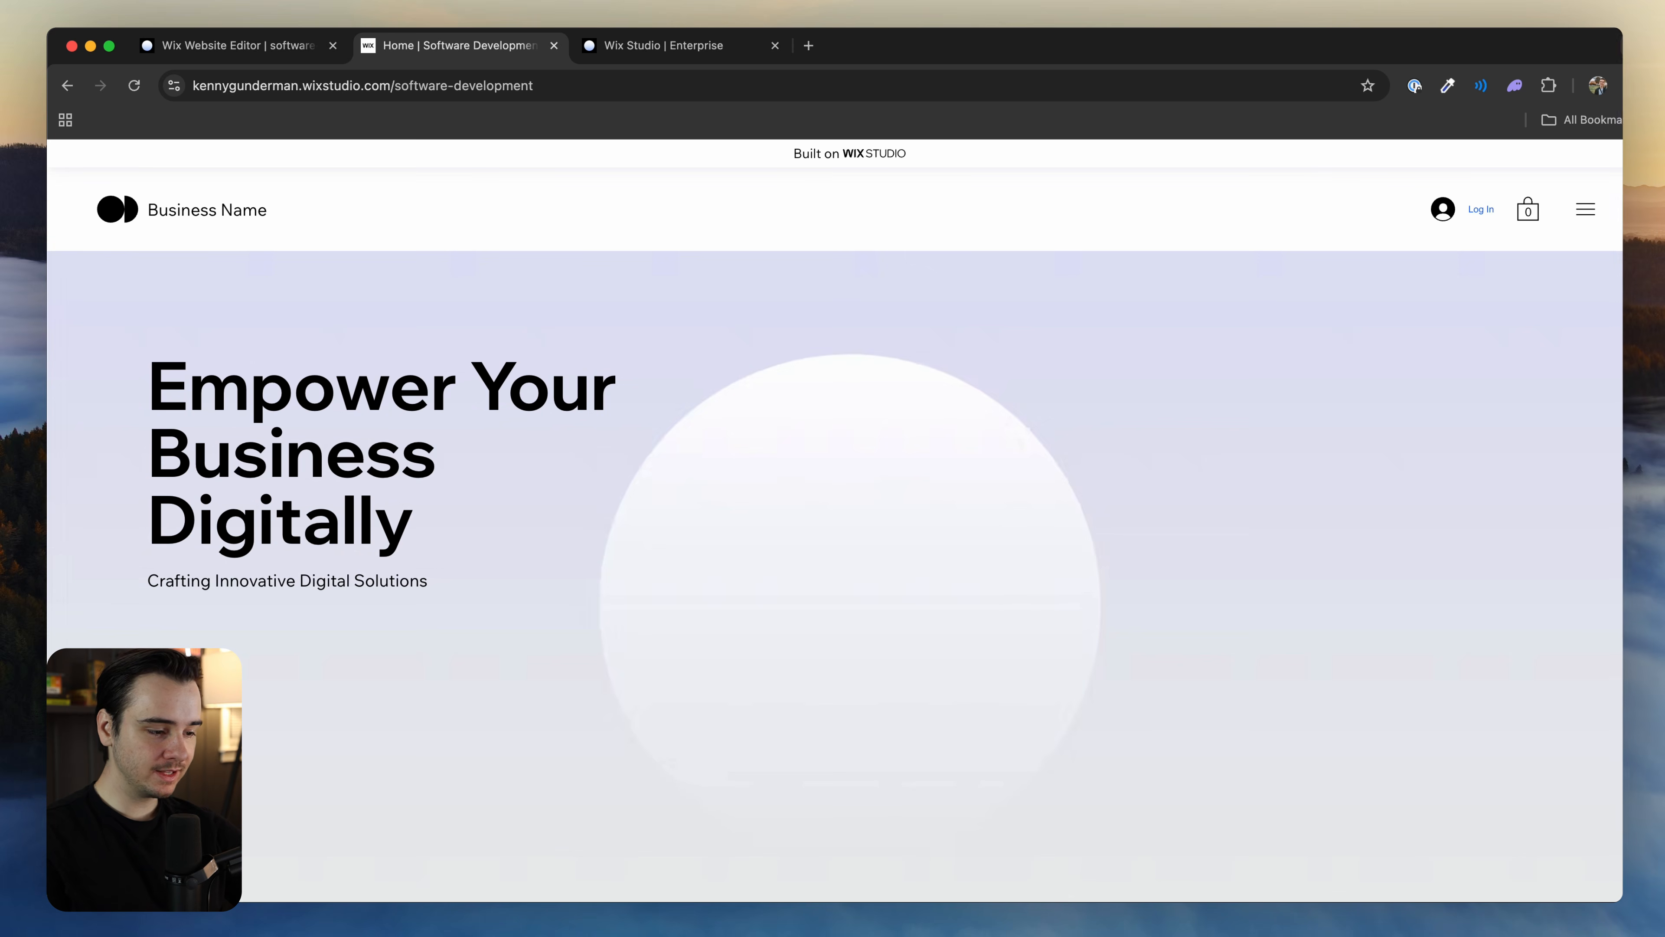
drag(1624, 543, 1649, 543)
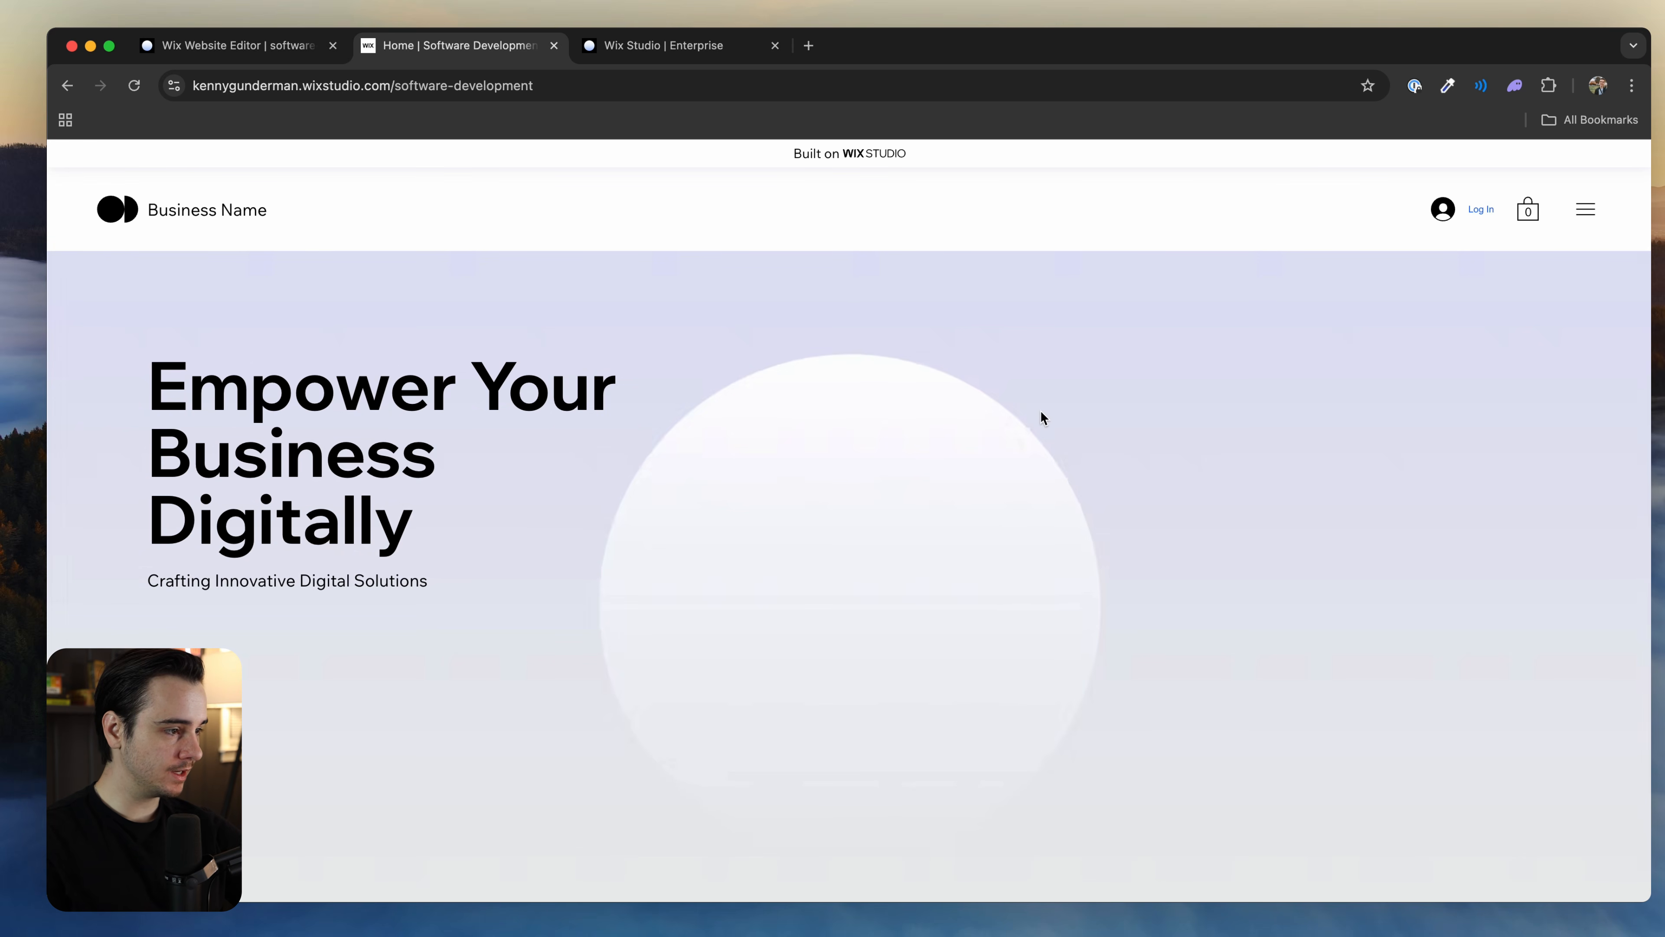
drag(48, 536, 1189, 536)
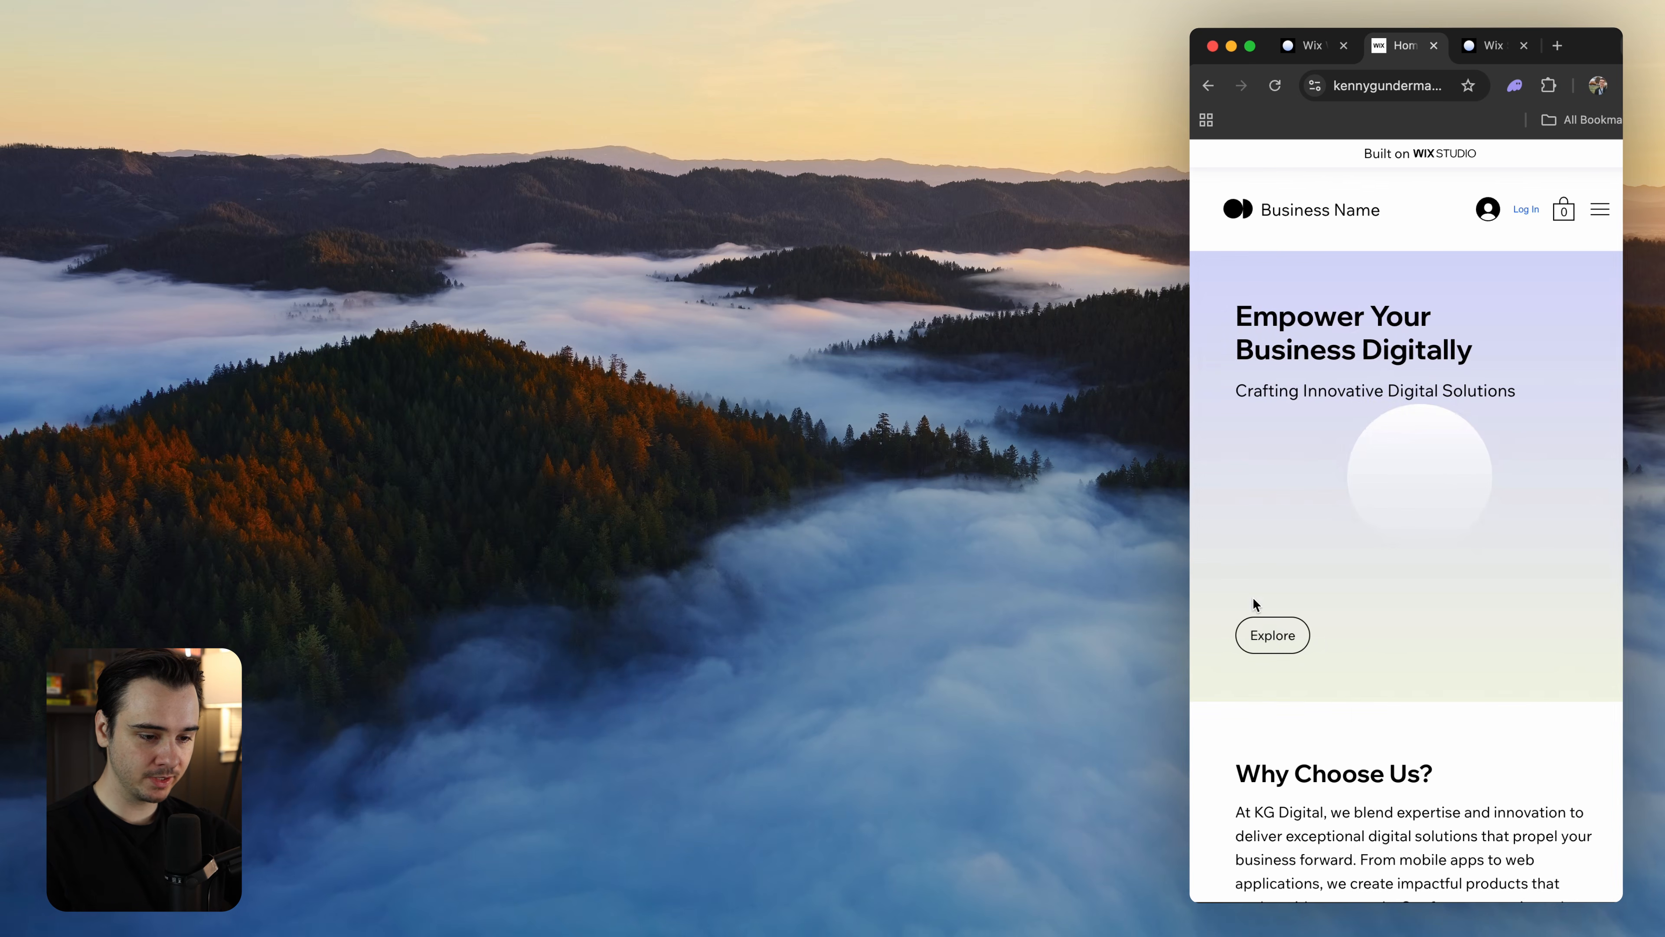
Step: Examine how the home page's services and product sections adapt to the narrow mobile layout
scroll(1312, 499, down, 10)
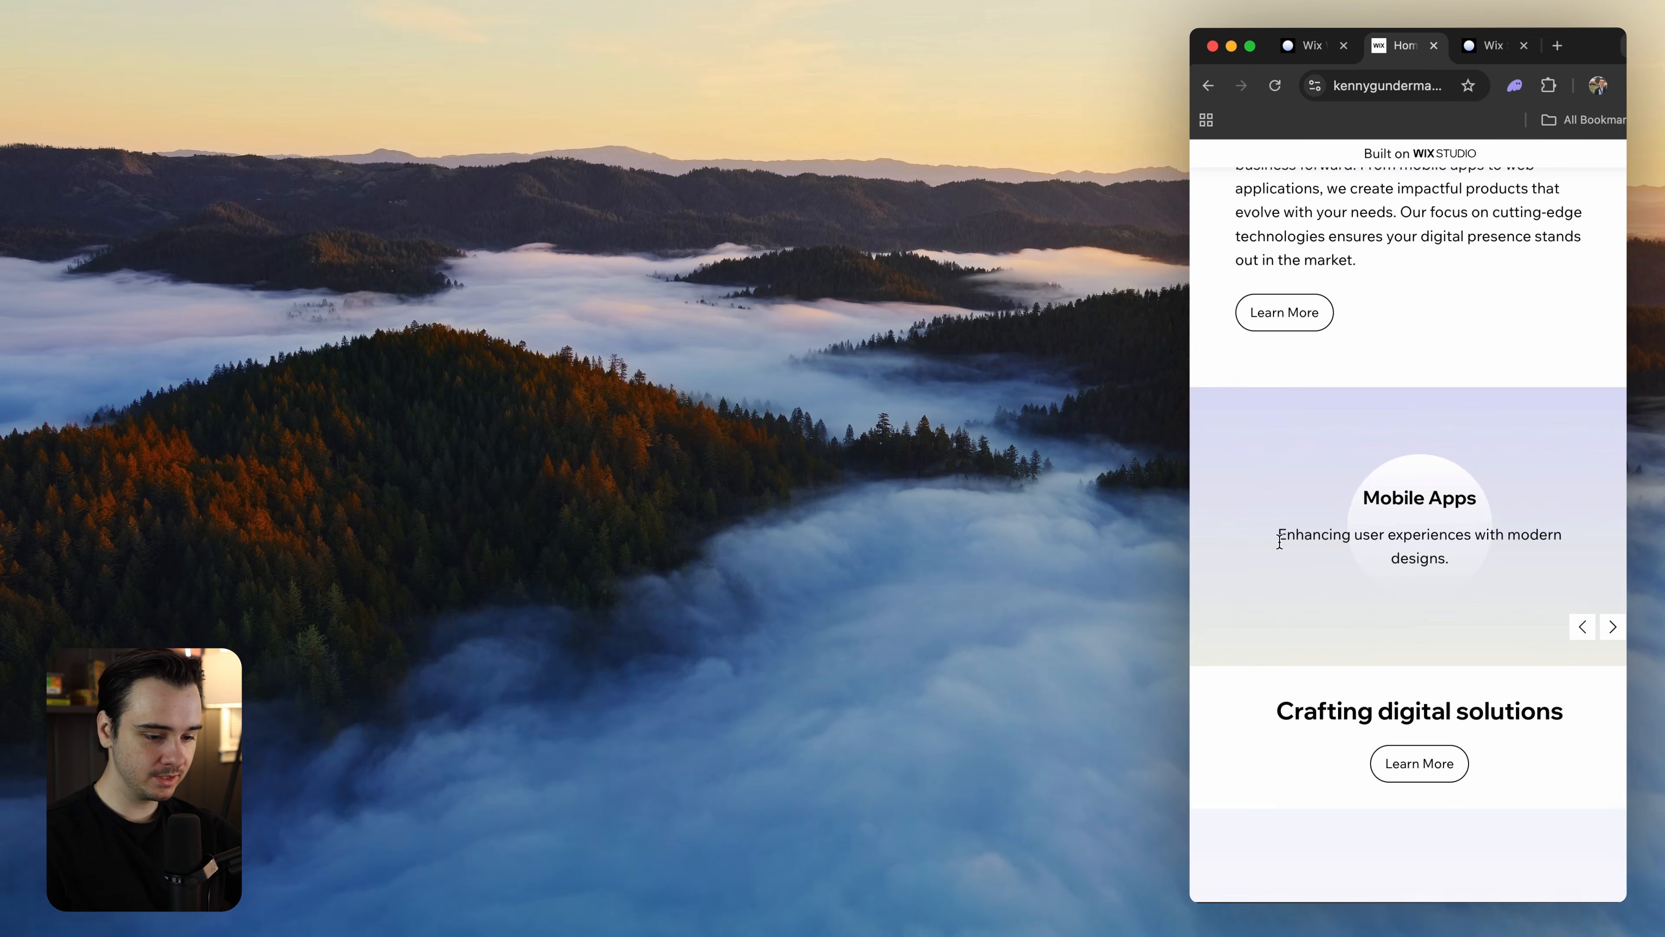
scroll(1358, 479, down, 5)
scroll(1387, 582, down, 6)
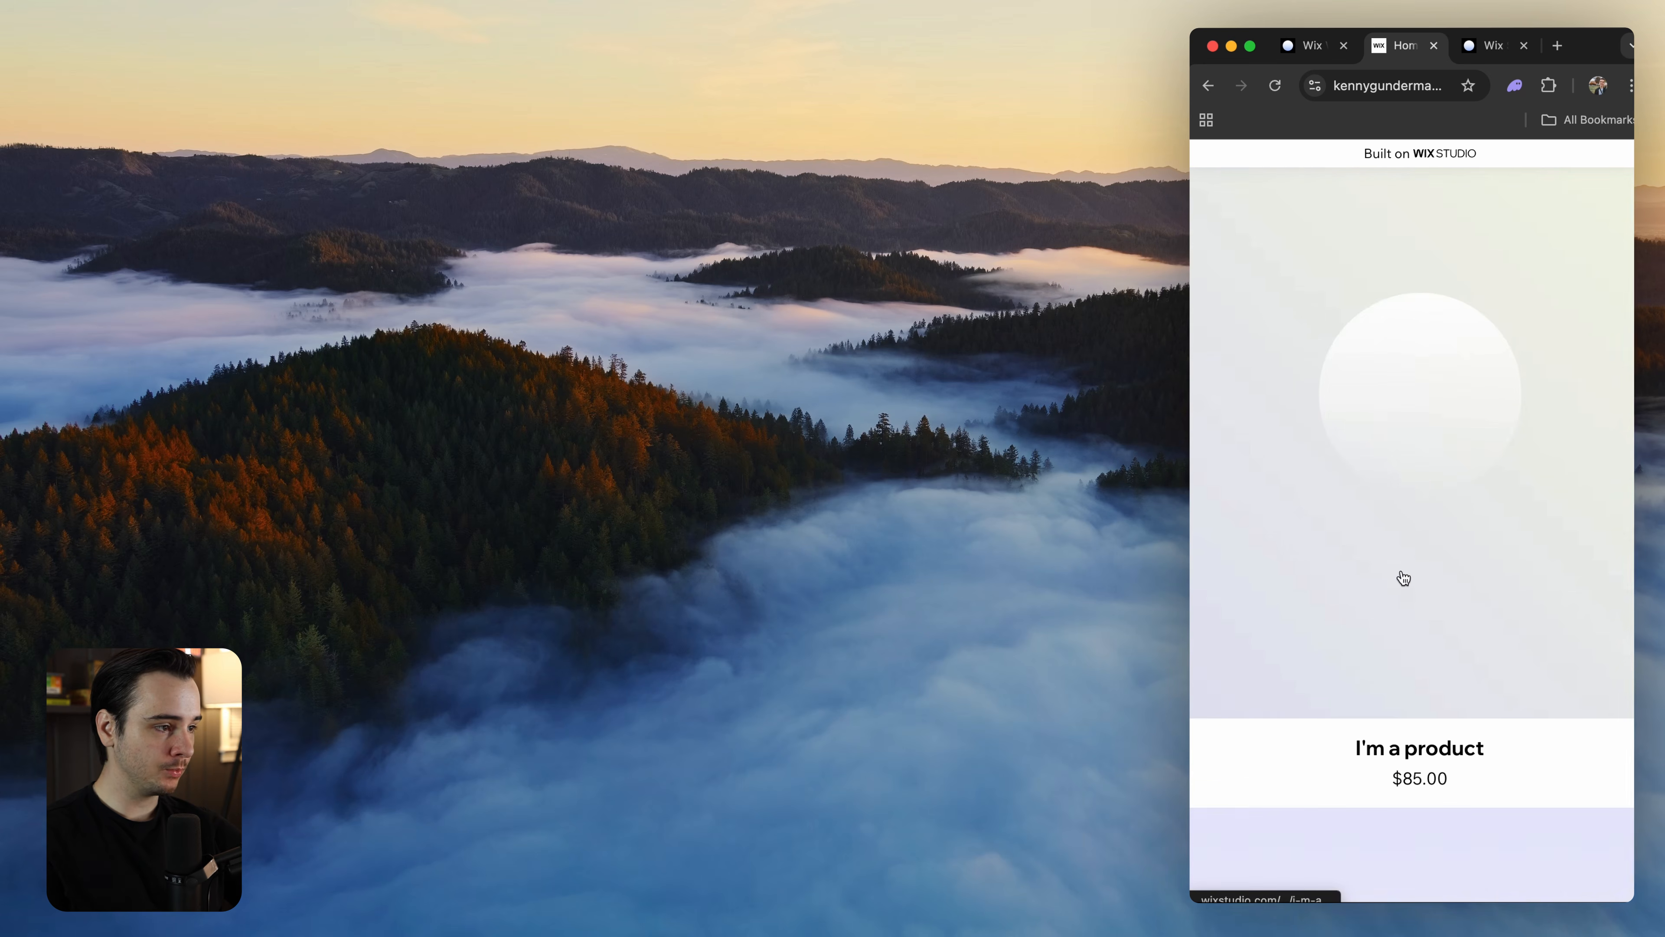
scroll(1377, 499, up, 6)
scroll(1398, 640, down, 7)
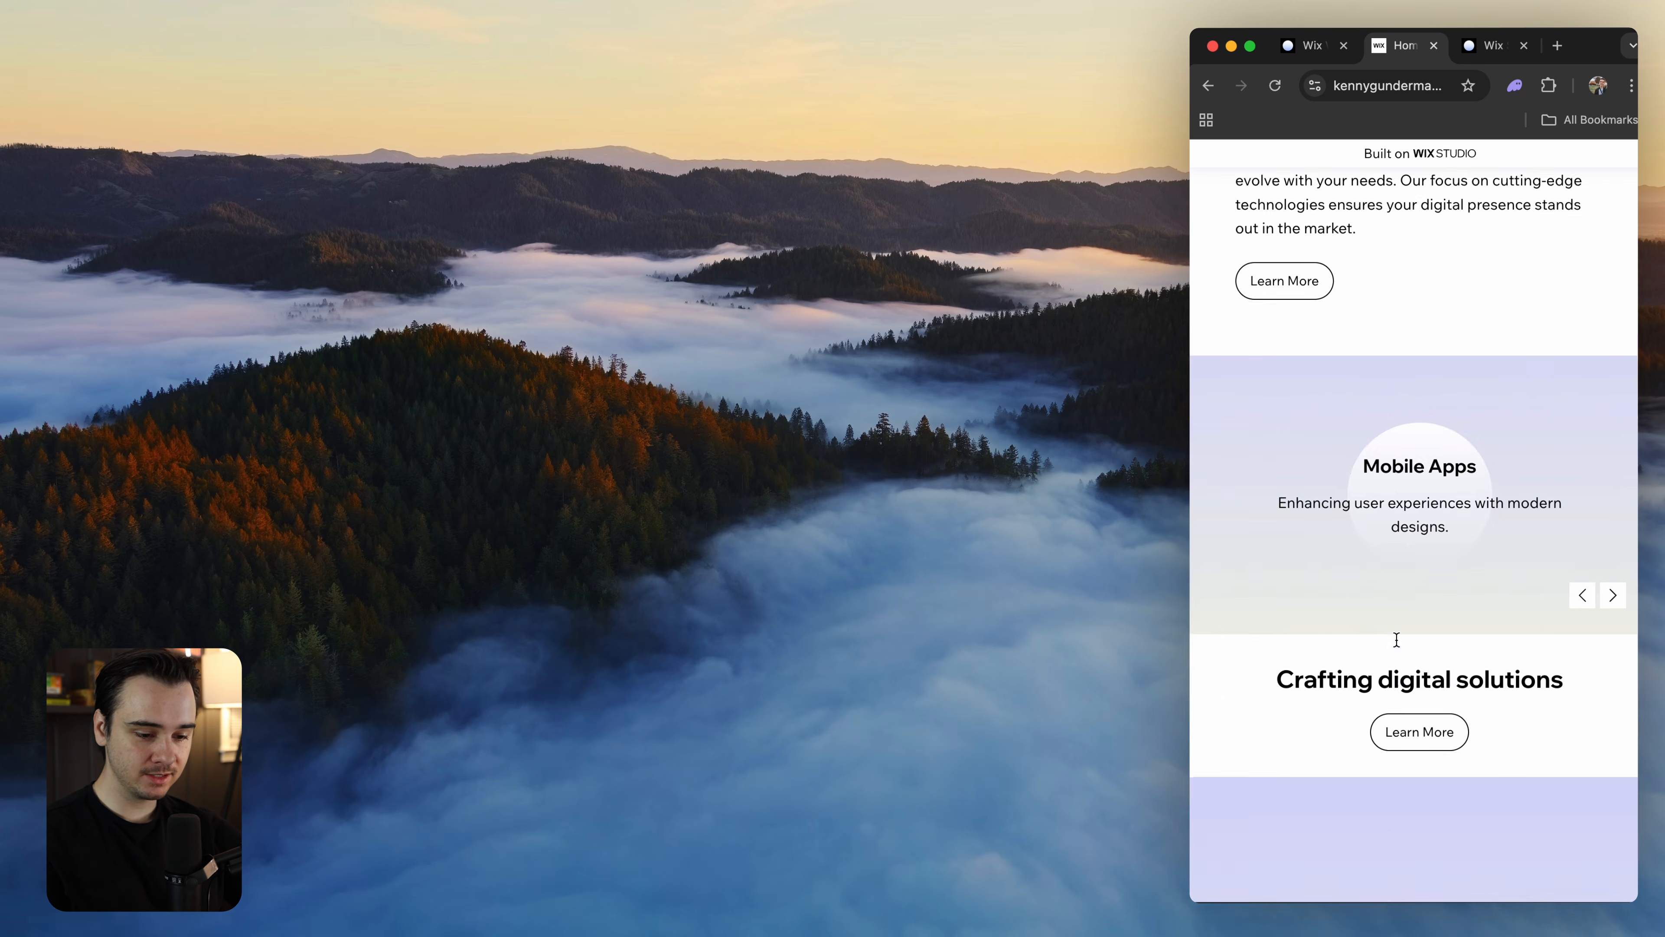
scroll(1399, 647, down, 1)
scroll(1414, 421, down, 5)
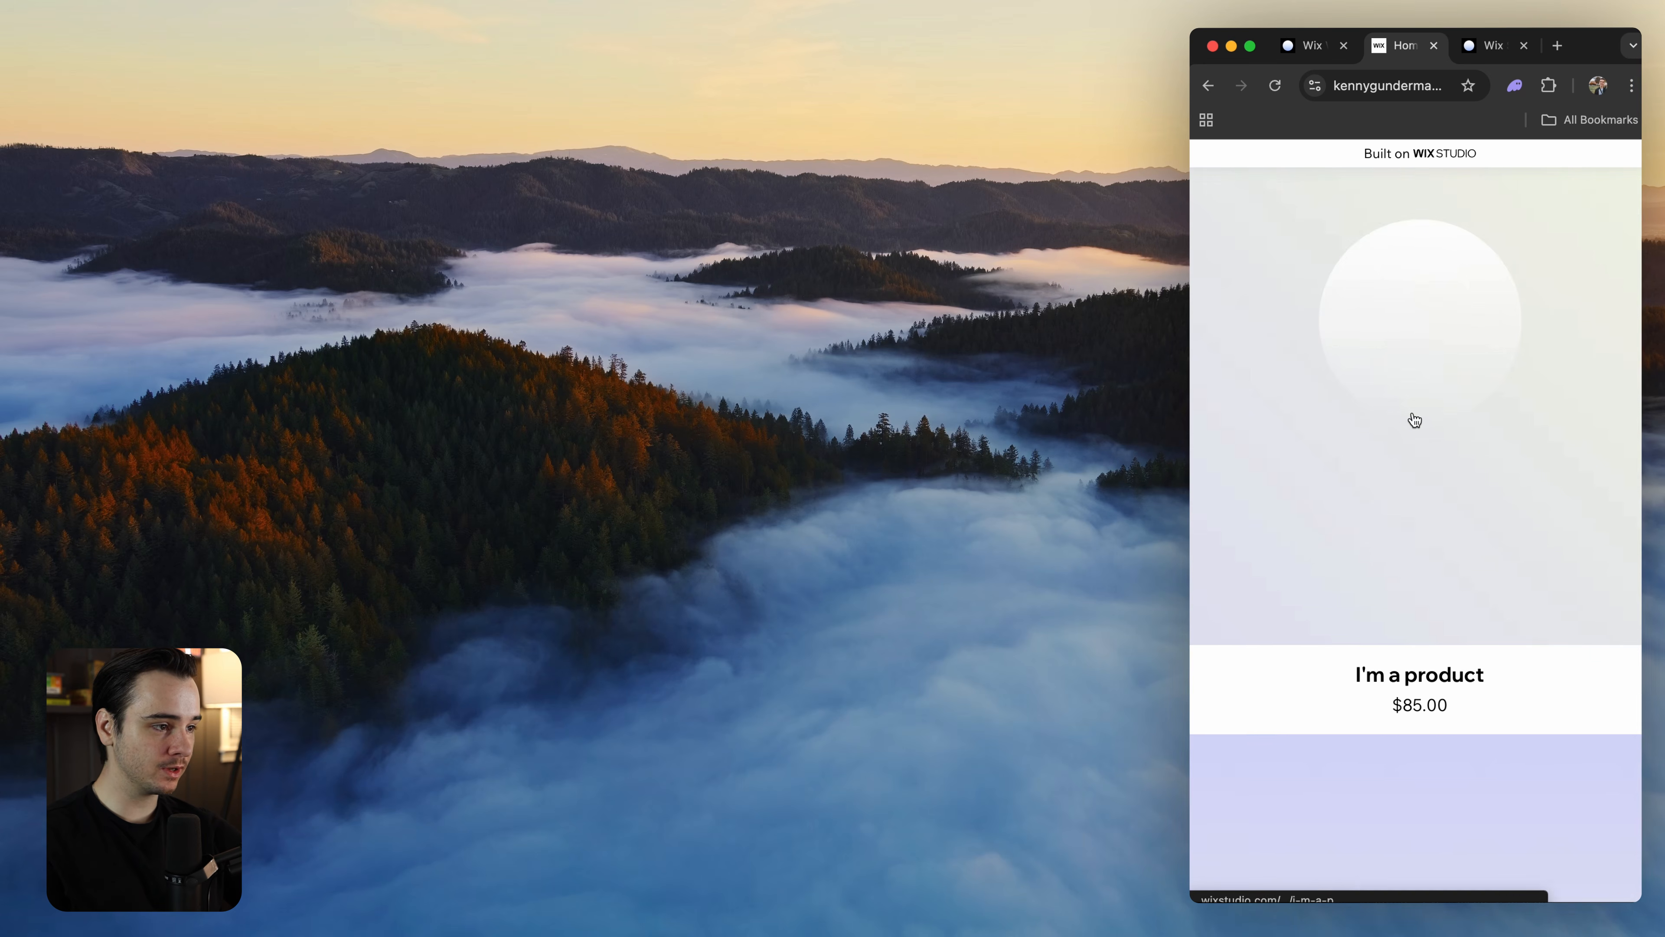
Step: Examine the remaining product and testimonial sections in the narrow layout, restore the wide browser window and return to the page's beginning
scroll(1454, 635, down, 15)
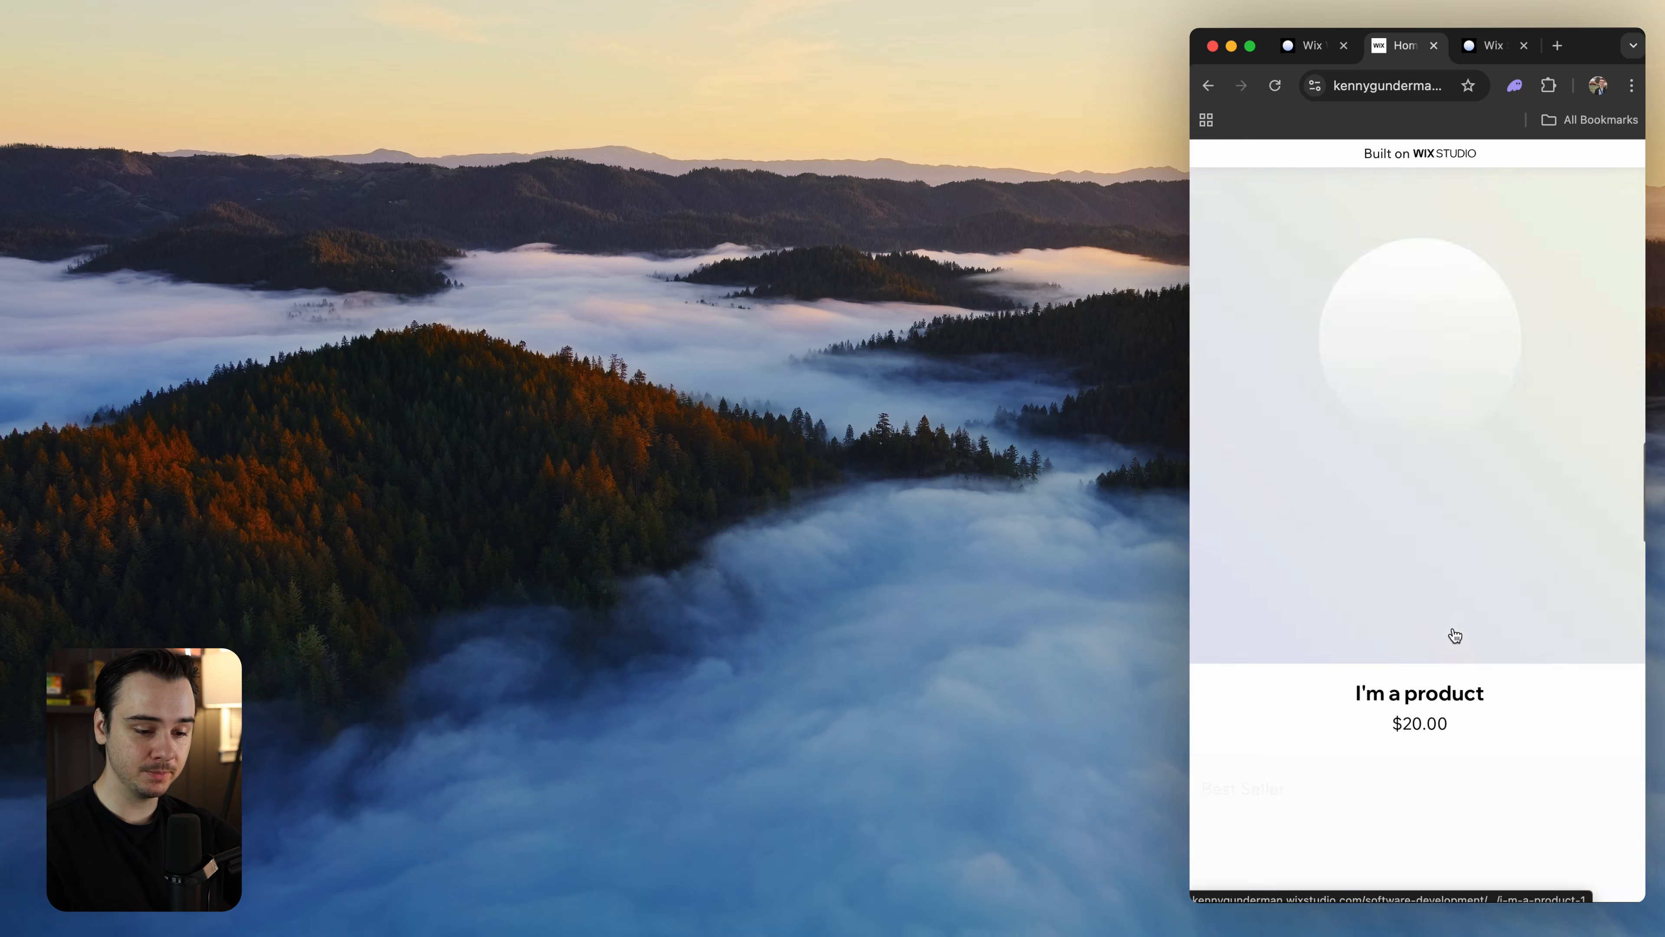
scroll(1305, 610, down, 10)
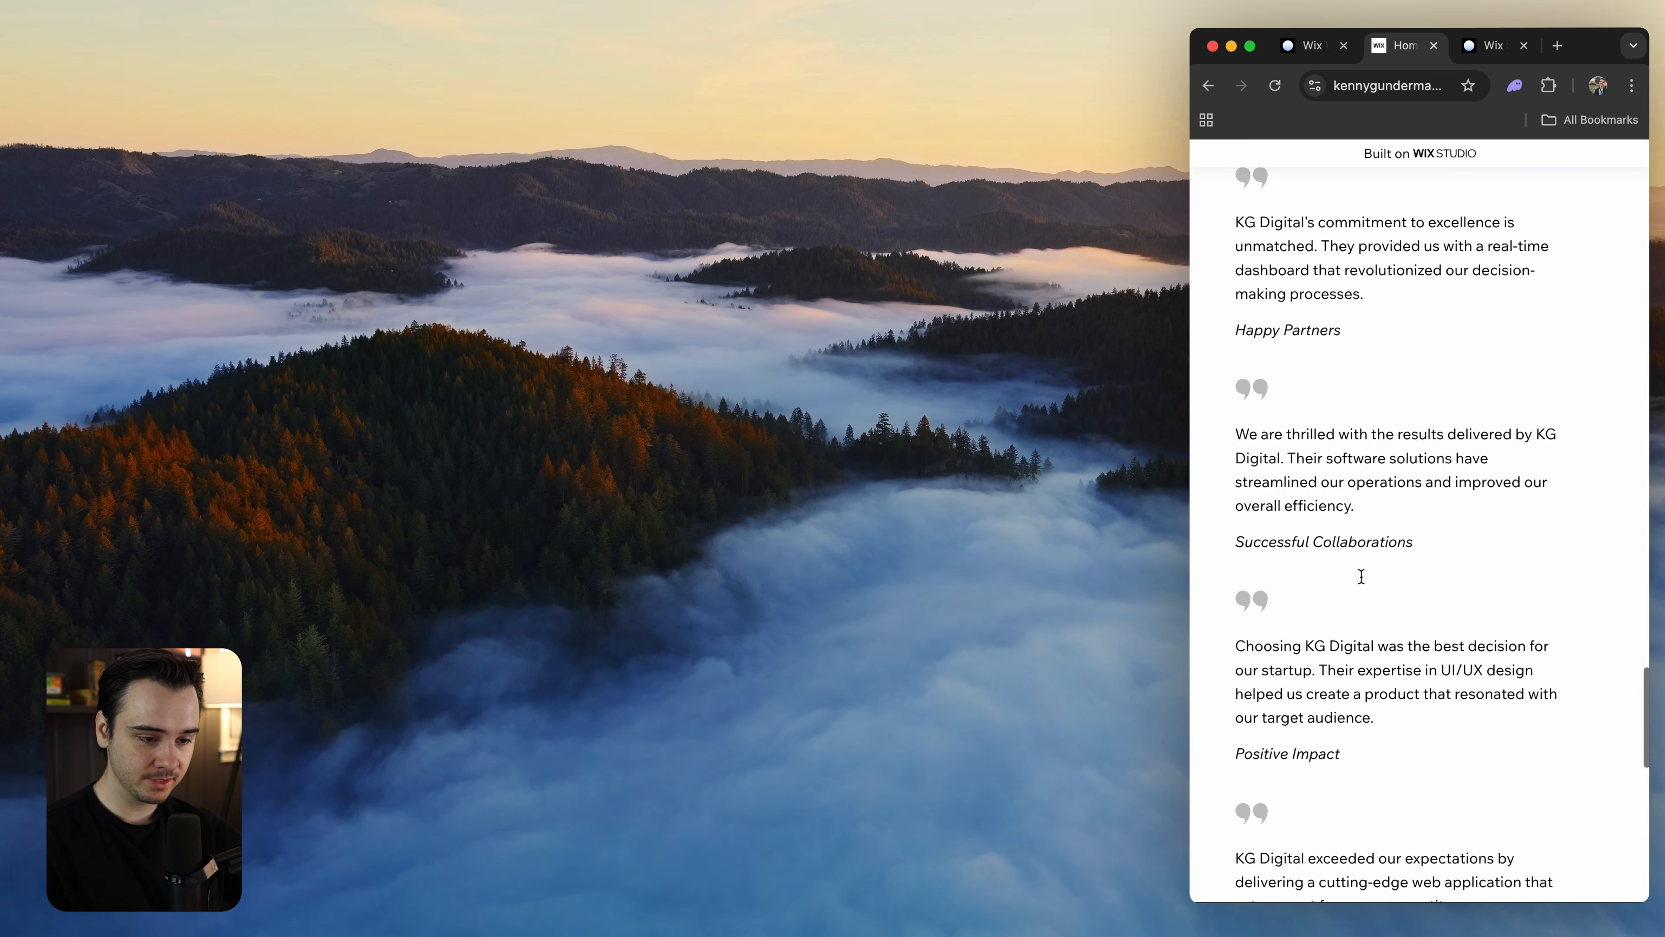
drag(1191, 781, 47, 780)
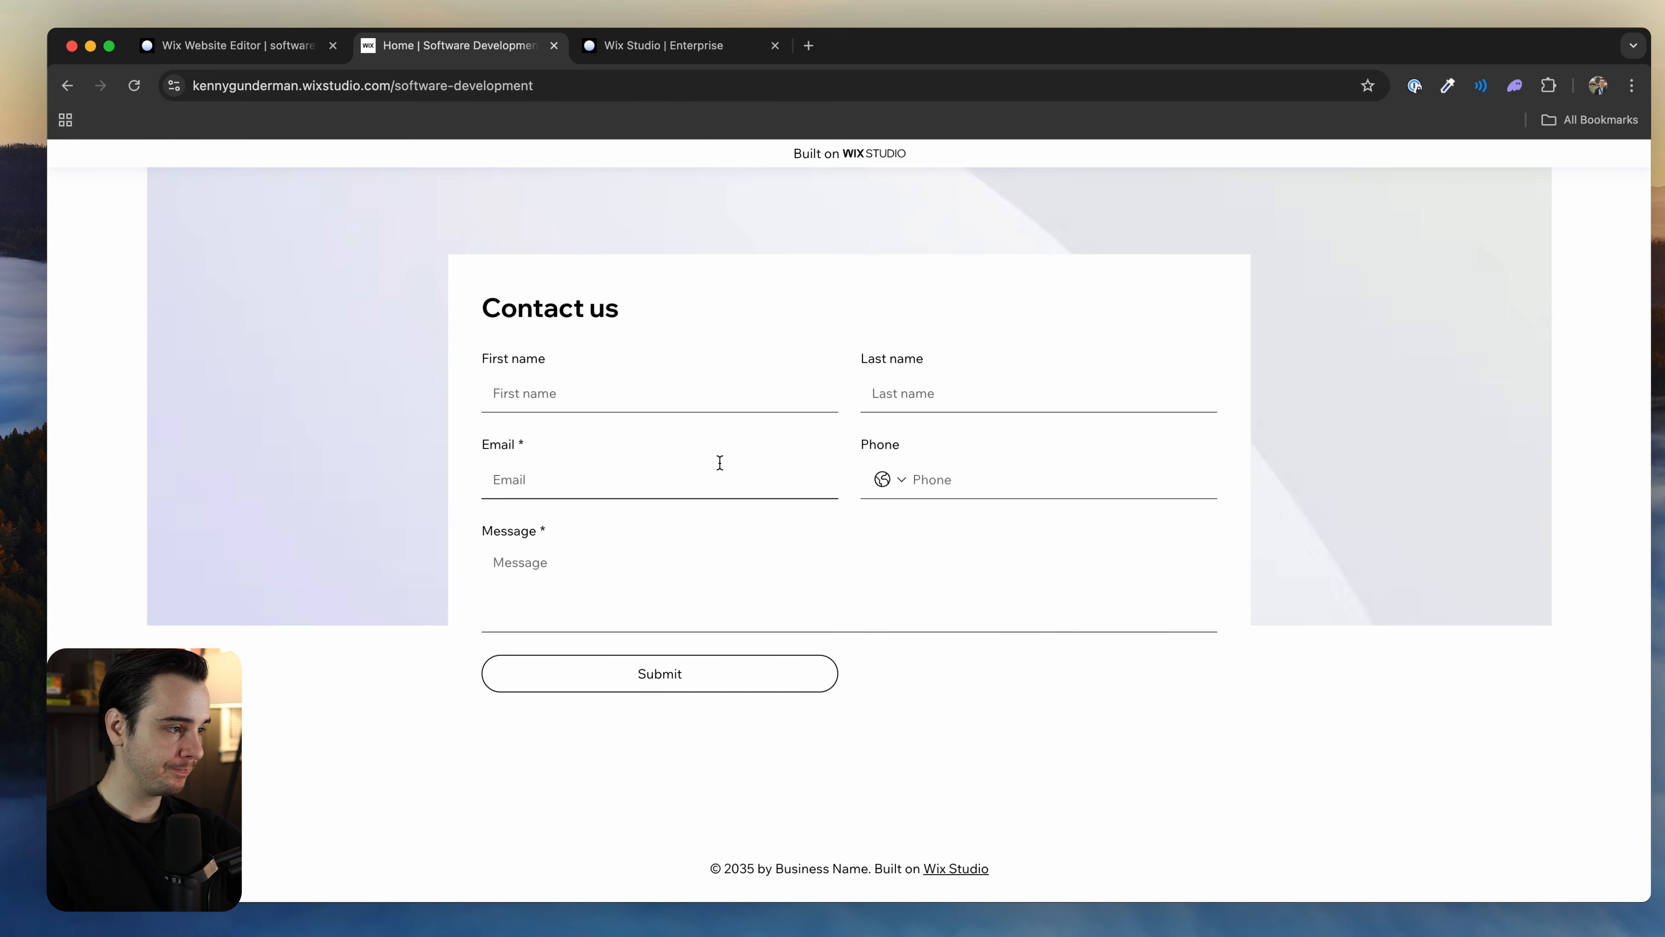
scroll(720, 463, up, 20)
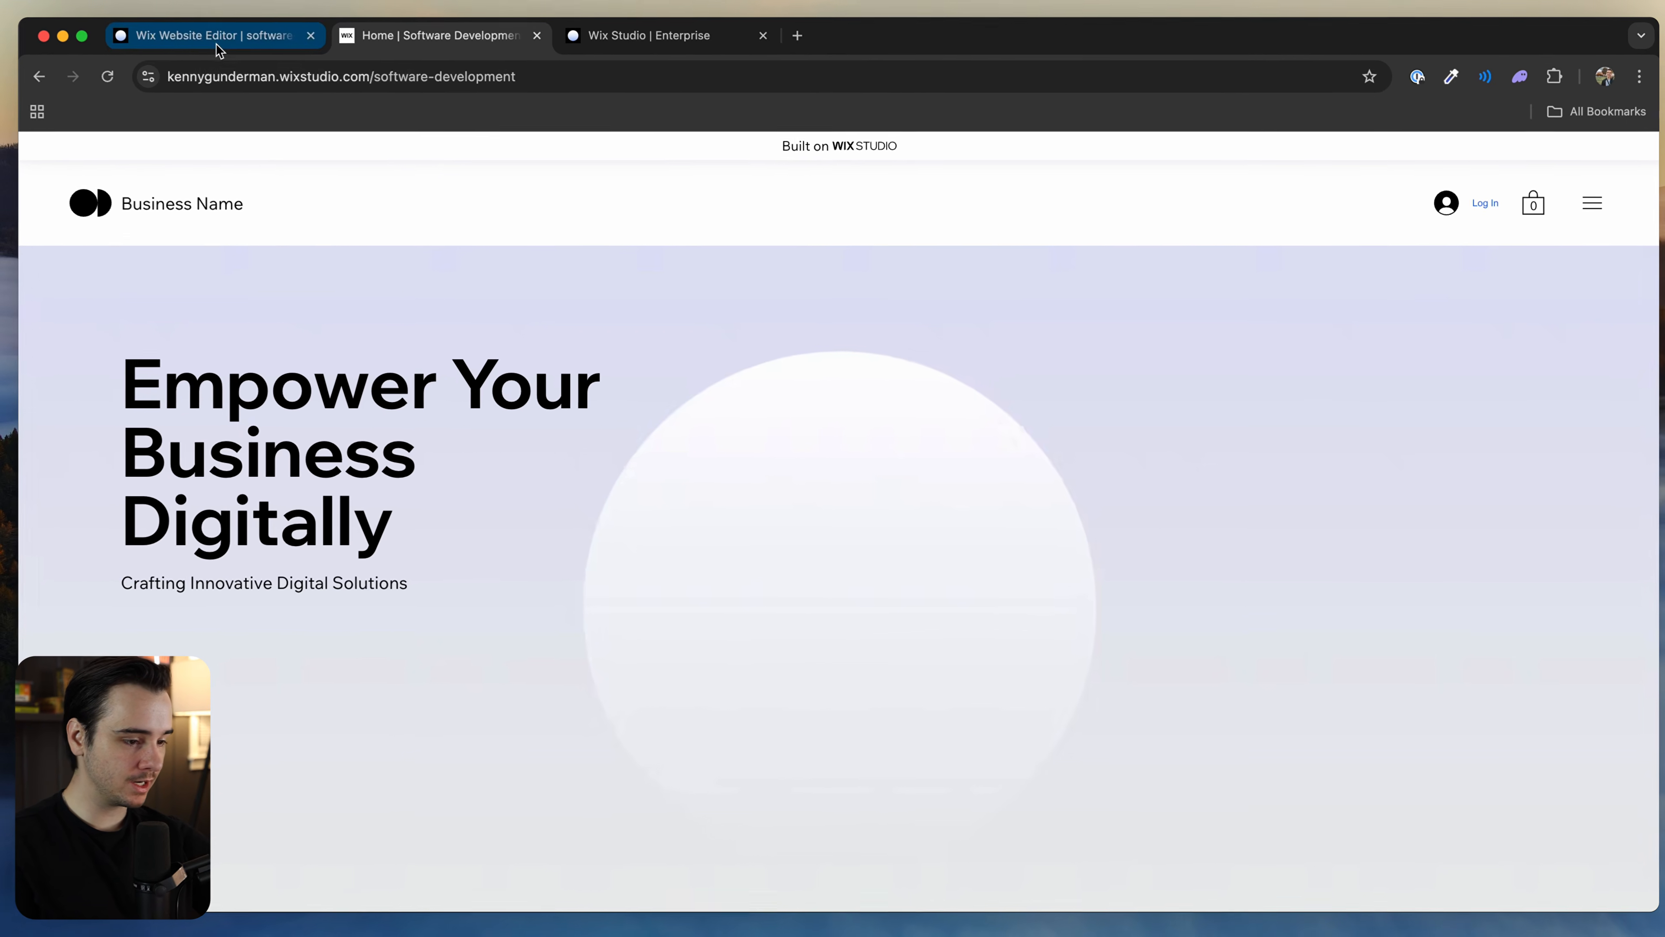
Step: Return to the site editor, dismiss the publish confirmation and show the Home page's layers in place of the sitemap
click(216, 40)
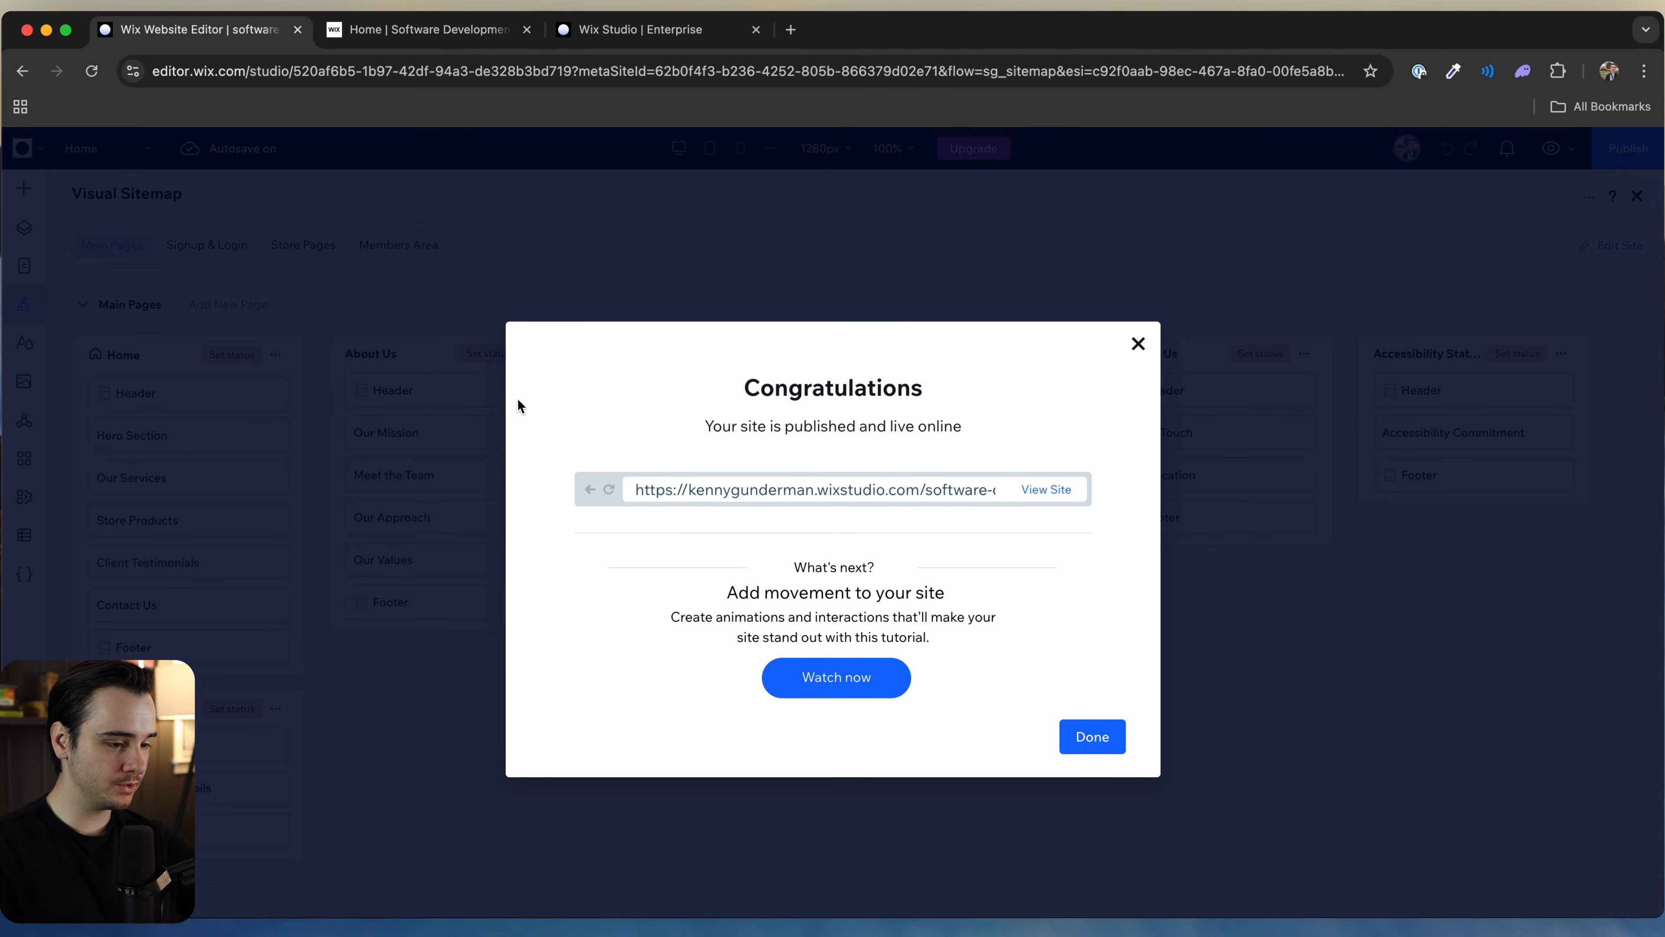
click(1139, 344)
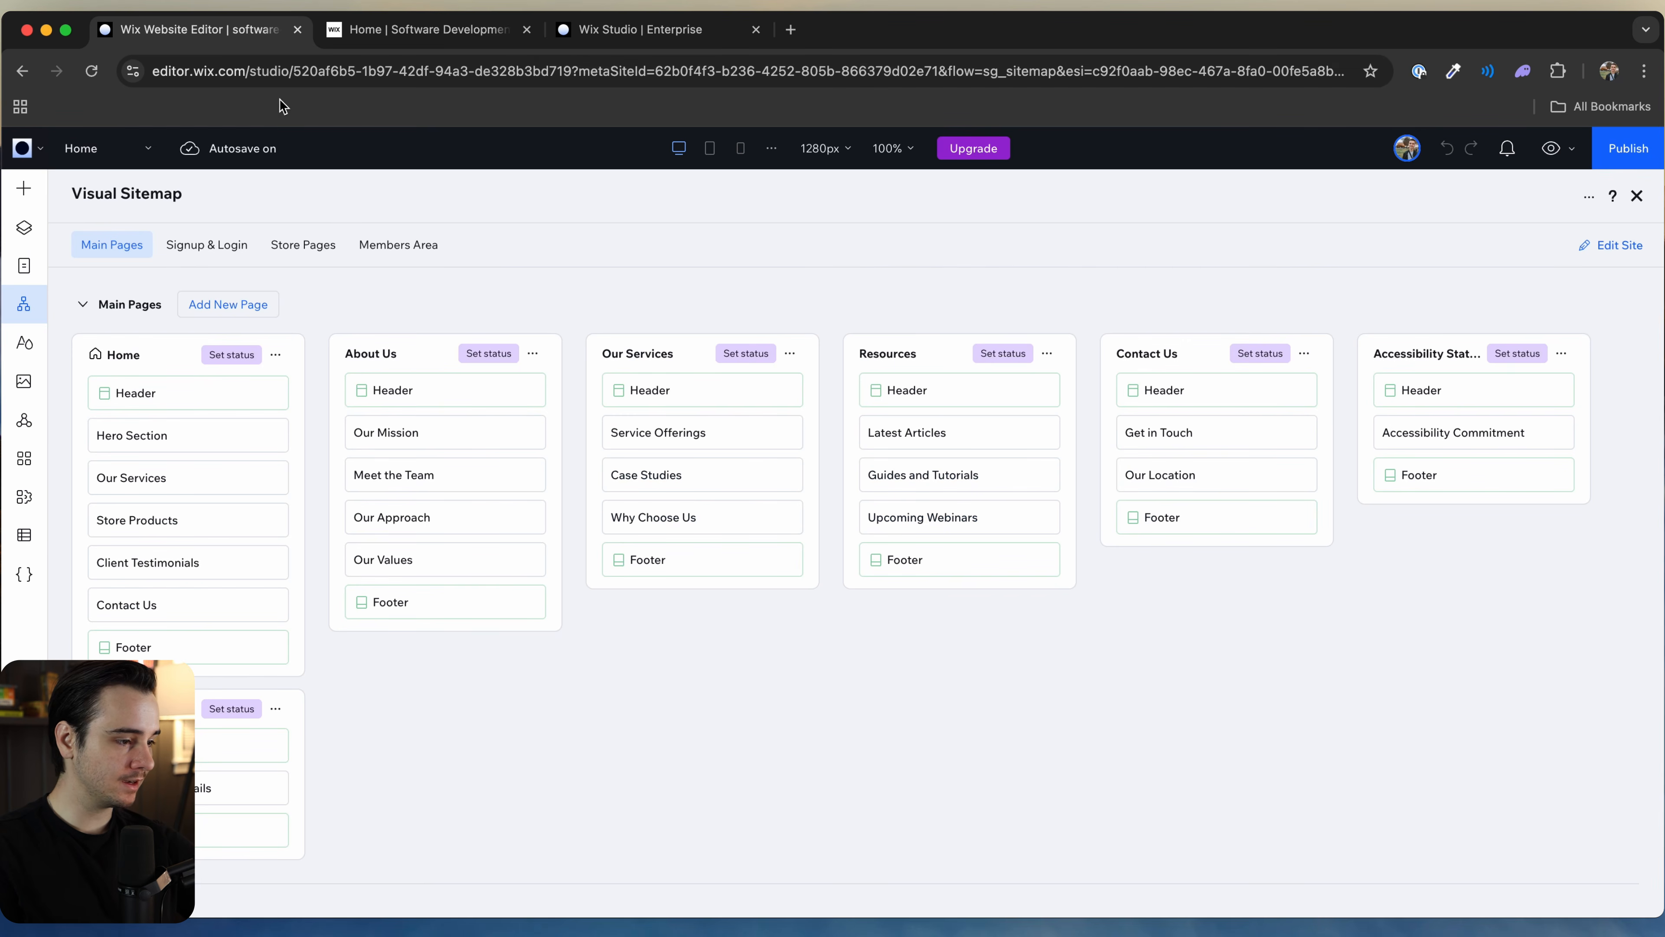
click(22, 229)
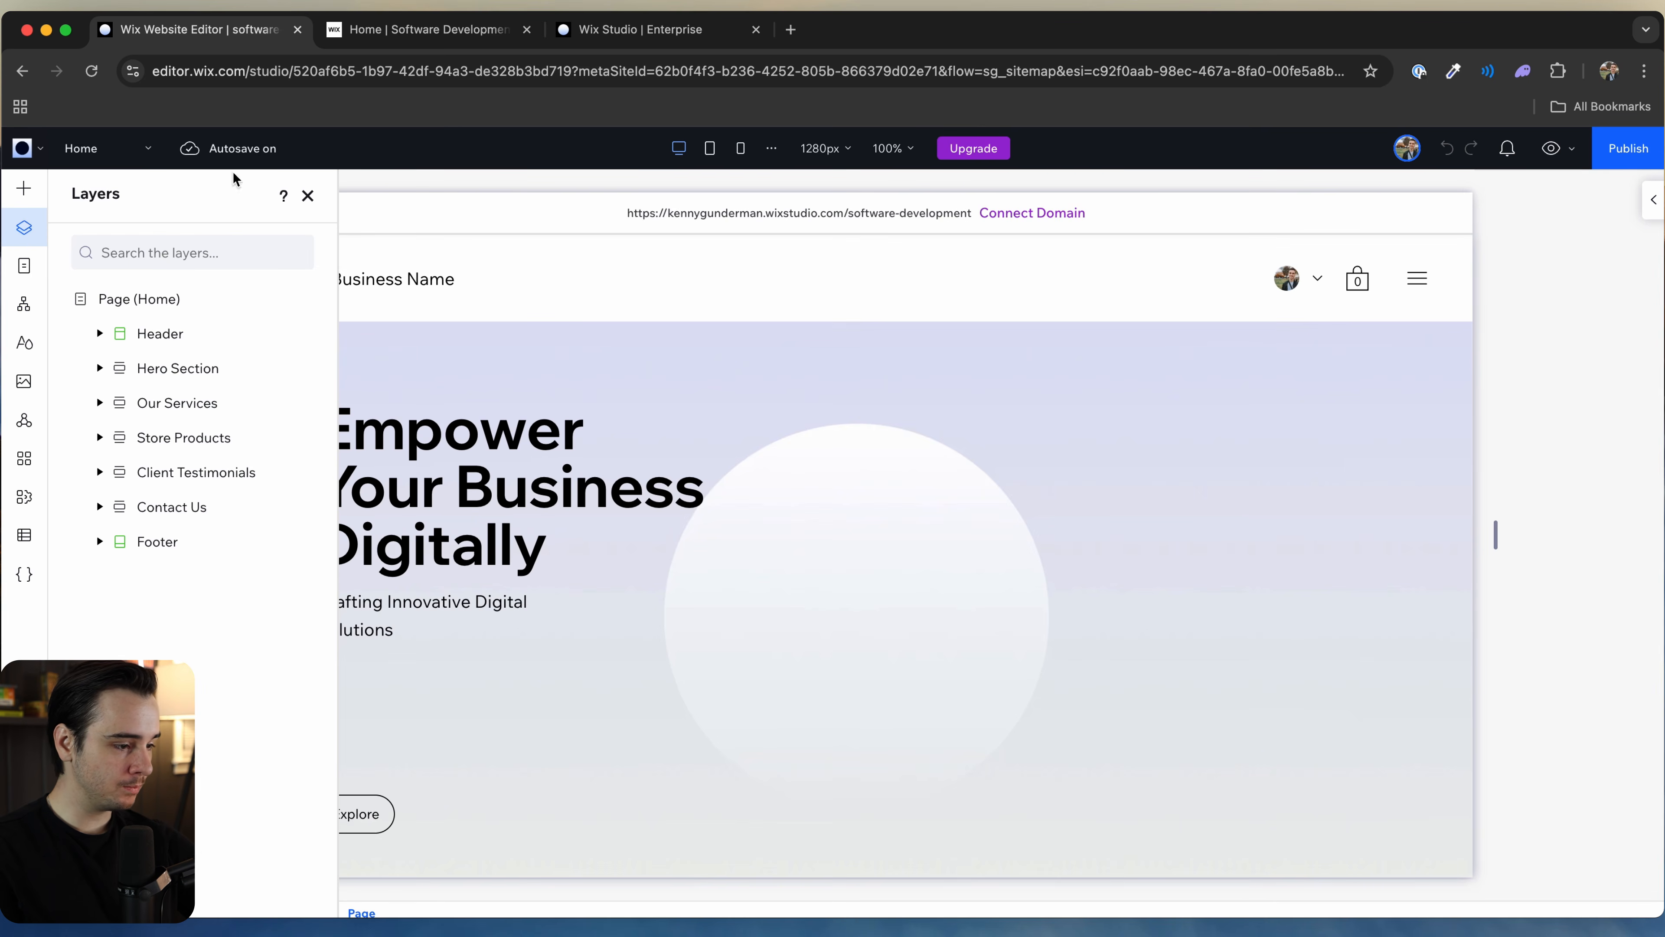
Step: Select the hero section on the canvas and hide the layer list and the section's properties
click(623, 257)
click(564, 425)
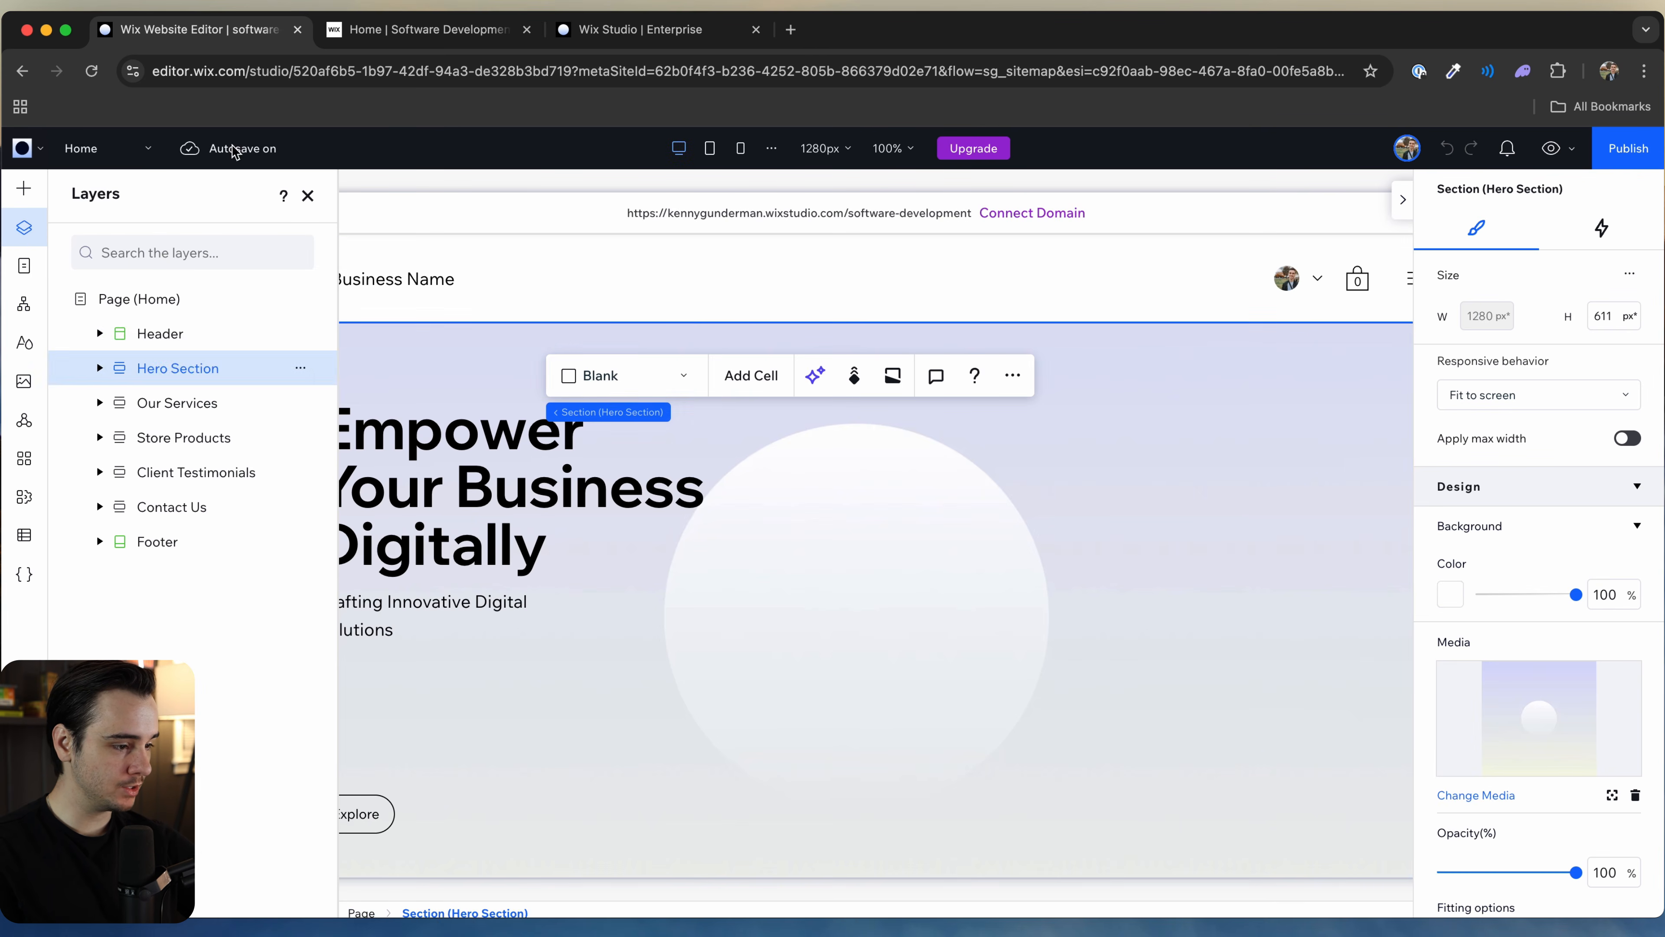
click(308, 196)
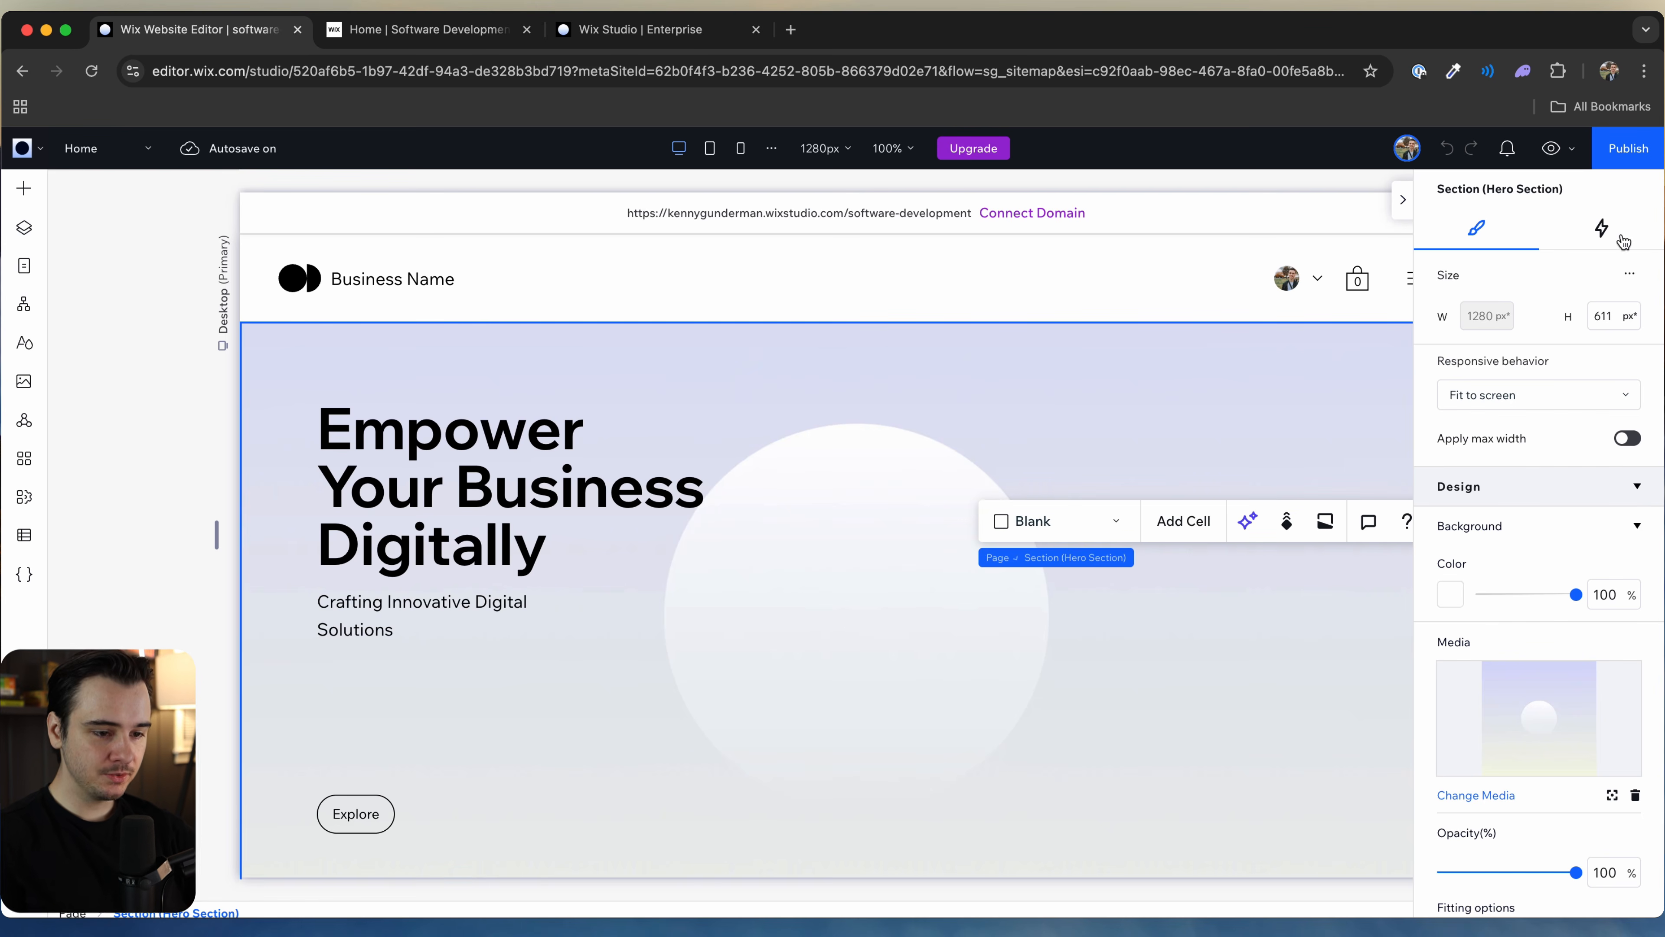
click(1408, 202)
Step: Move the Explore button from below the hero heading to the empty area on the hero section's right side
scroll(768, 580, down, 2)
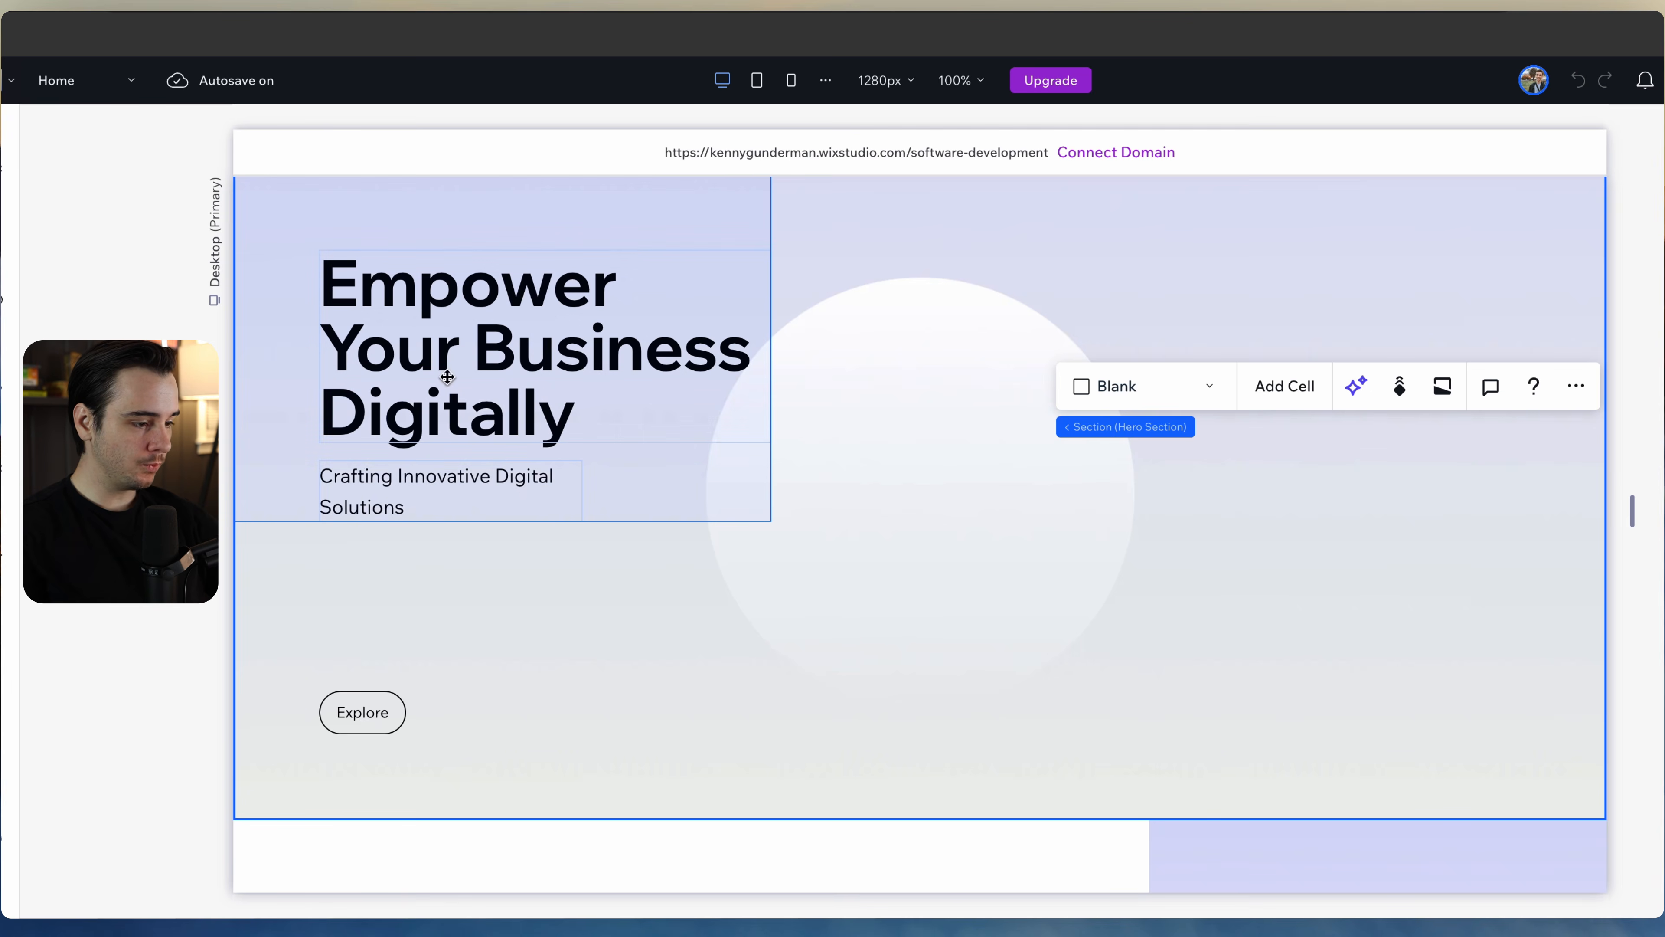
click(433, 372)
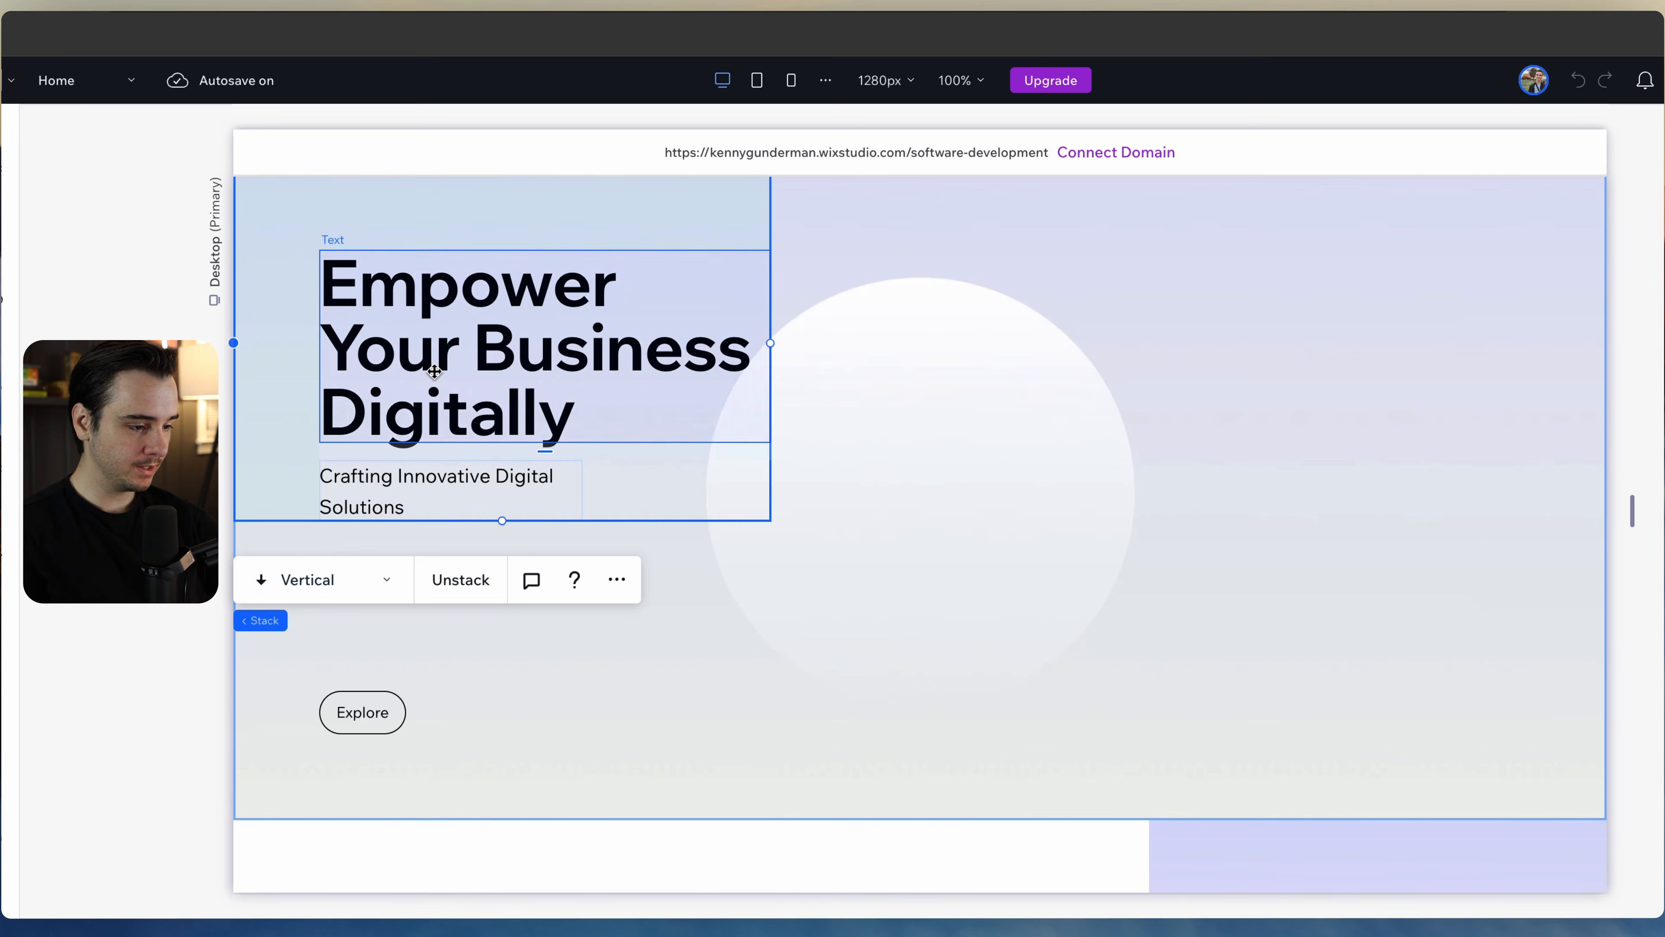
click(362, 711)
drag(362, 711, 1313, 625)
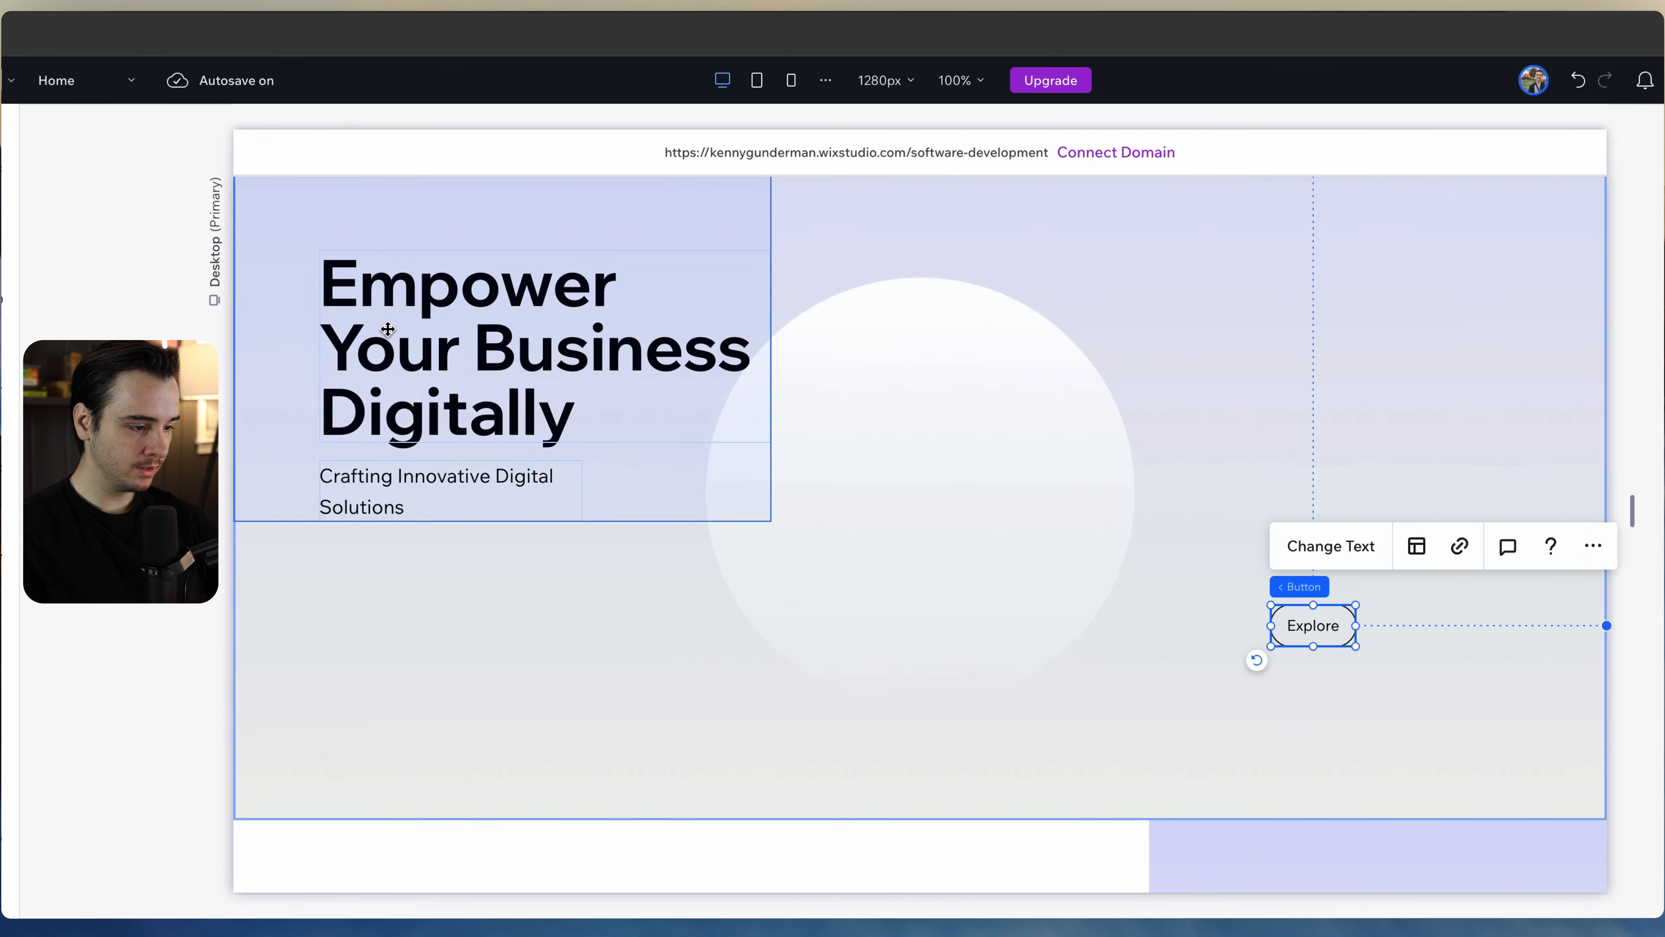
Step: Lower the hero heading to mid-height and place the tagline to its right, with the Explore button just beneath the tagline
click(403, 322)
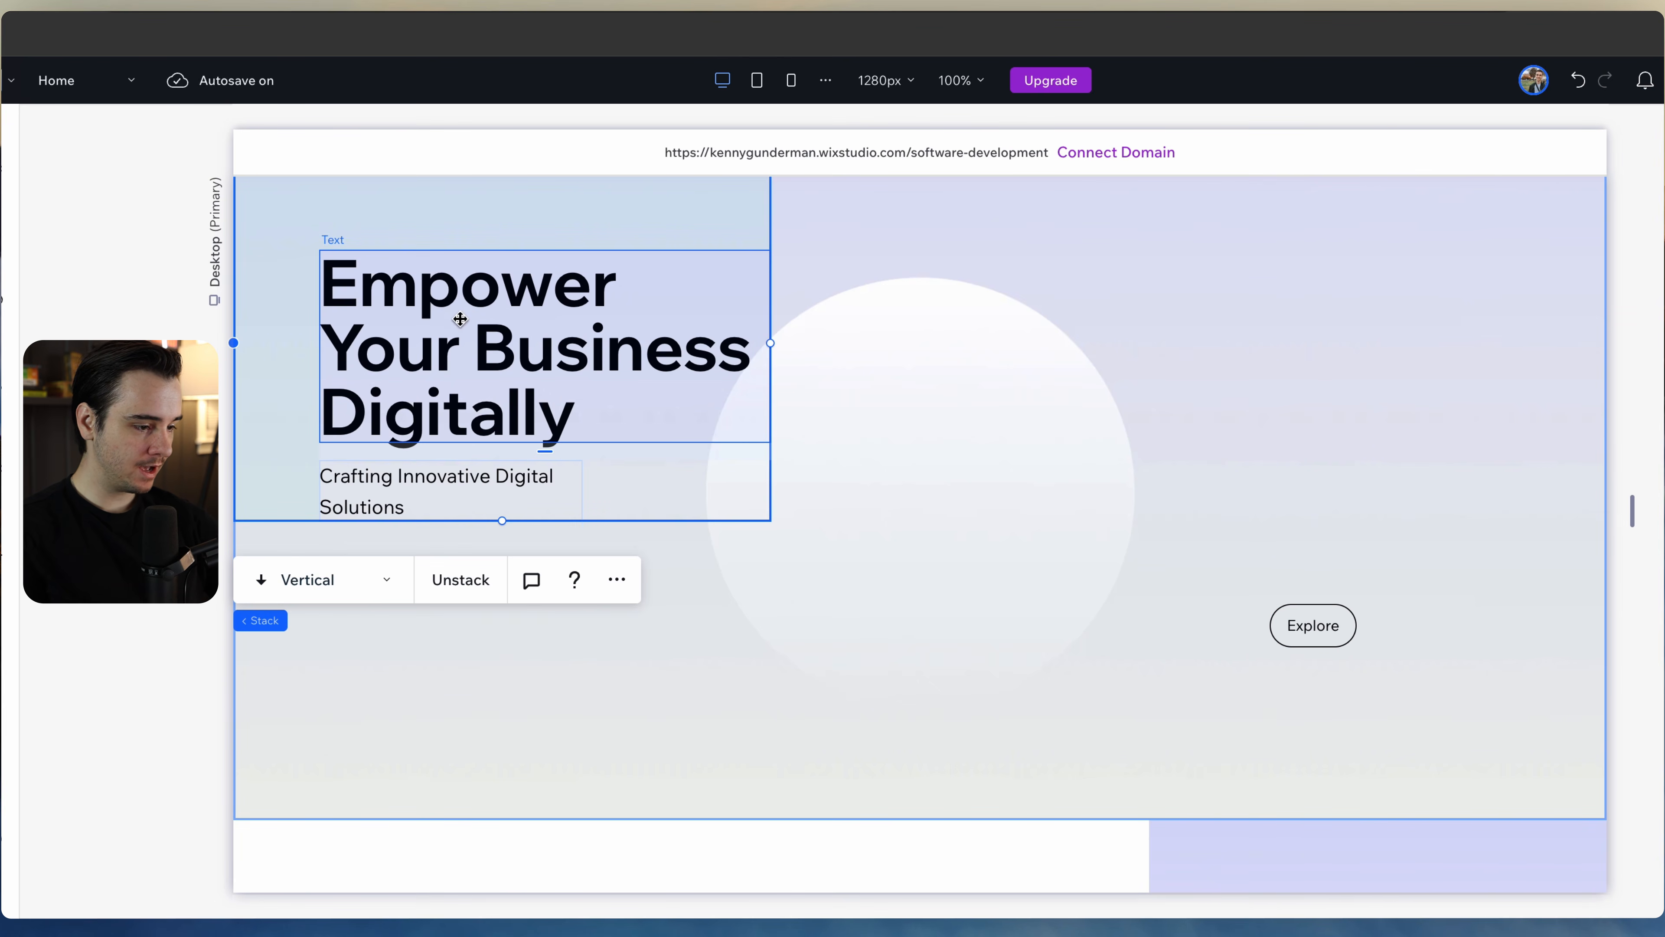
drag(401, 361, 477, 490)
click(429, 630)
drag(433, 631, 1184, 451)
click(538, 444)
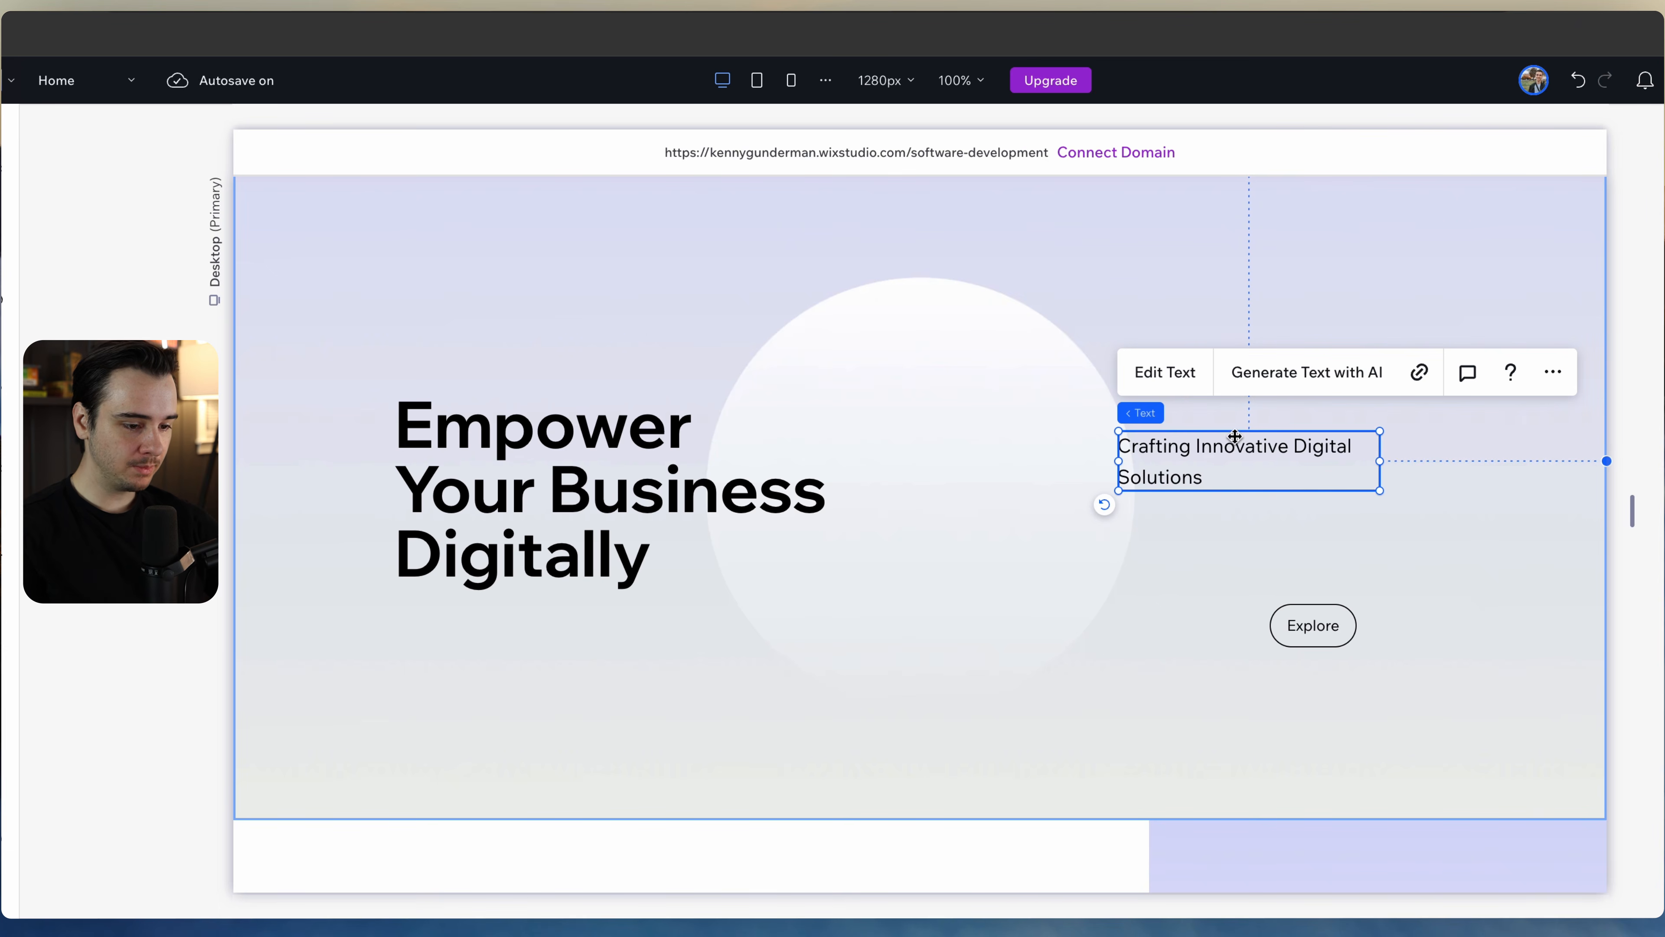
drag(1309, 461, 1330, 504)
drag(1329, 630, 1363, 589)
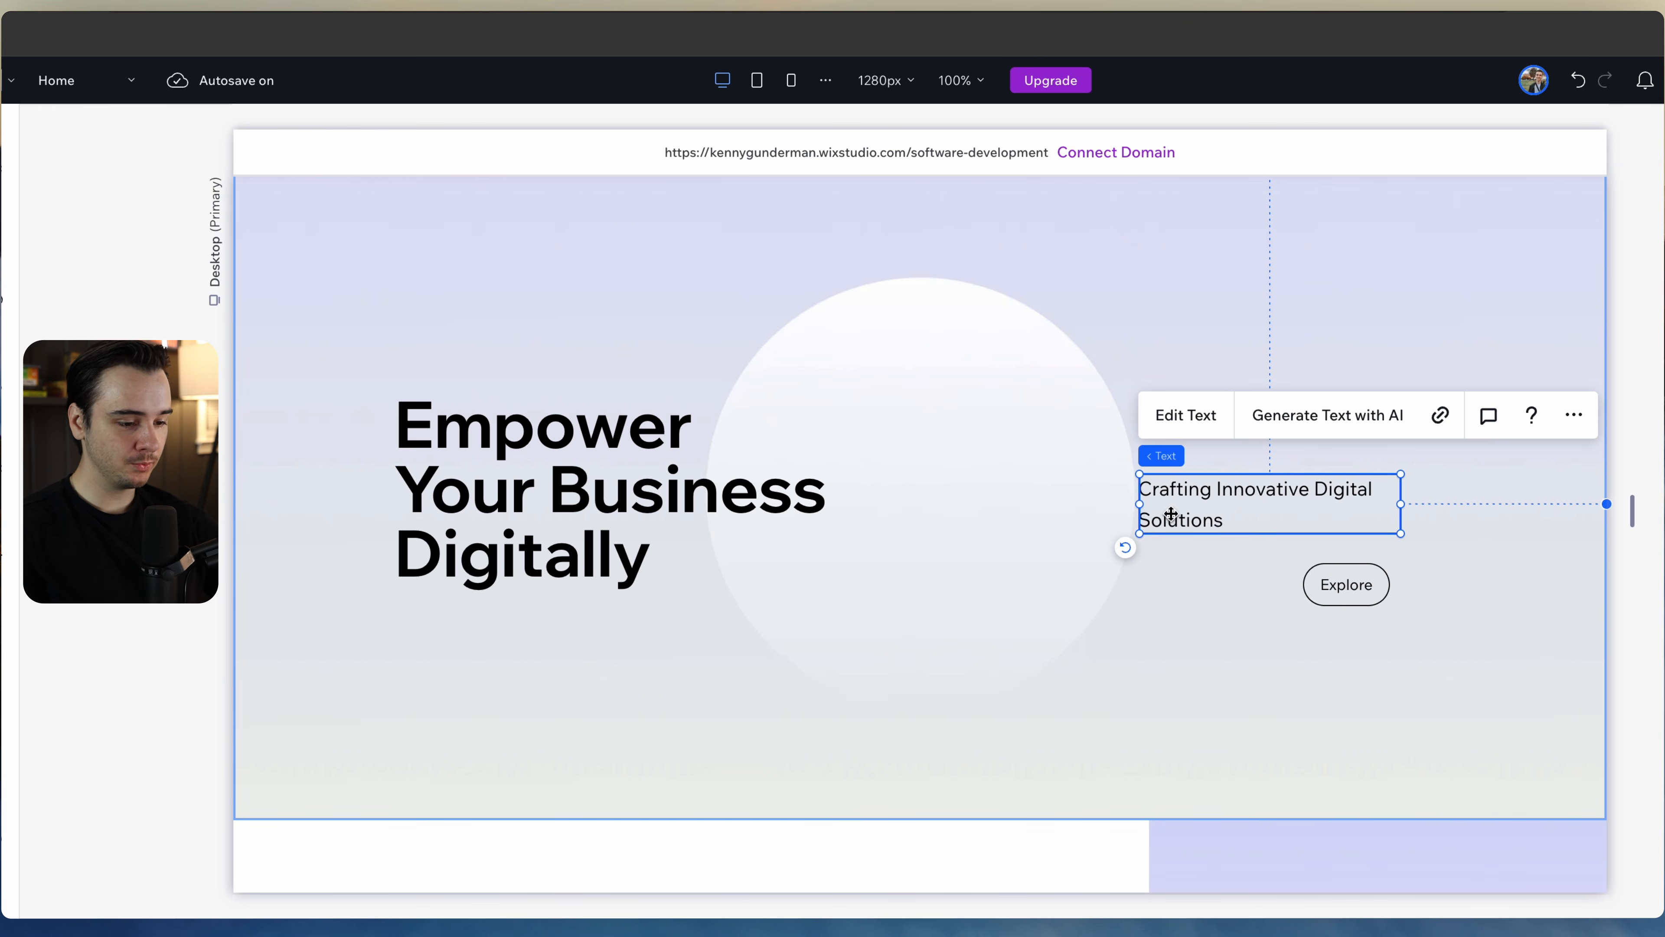
Step: Open AI text generation for the tagline and enter "I want 3-4 sentences describing the purpose of my agency." as what to mention
double_click(1193, 496)
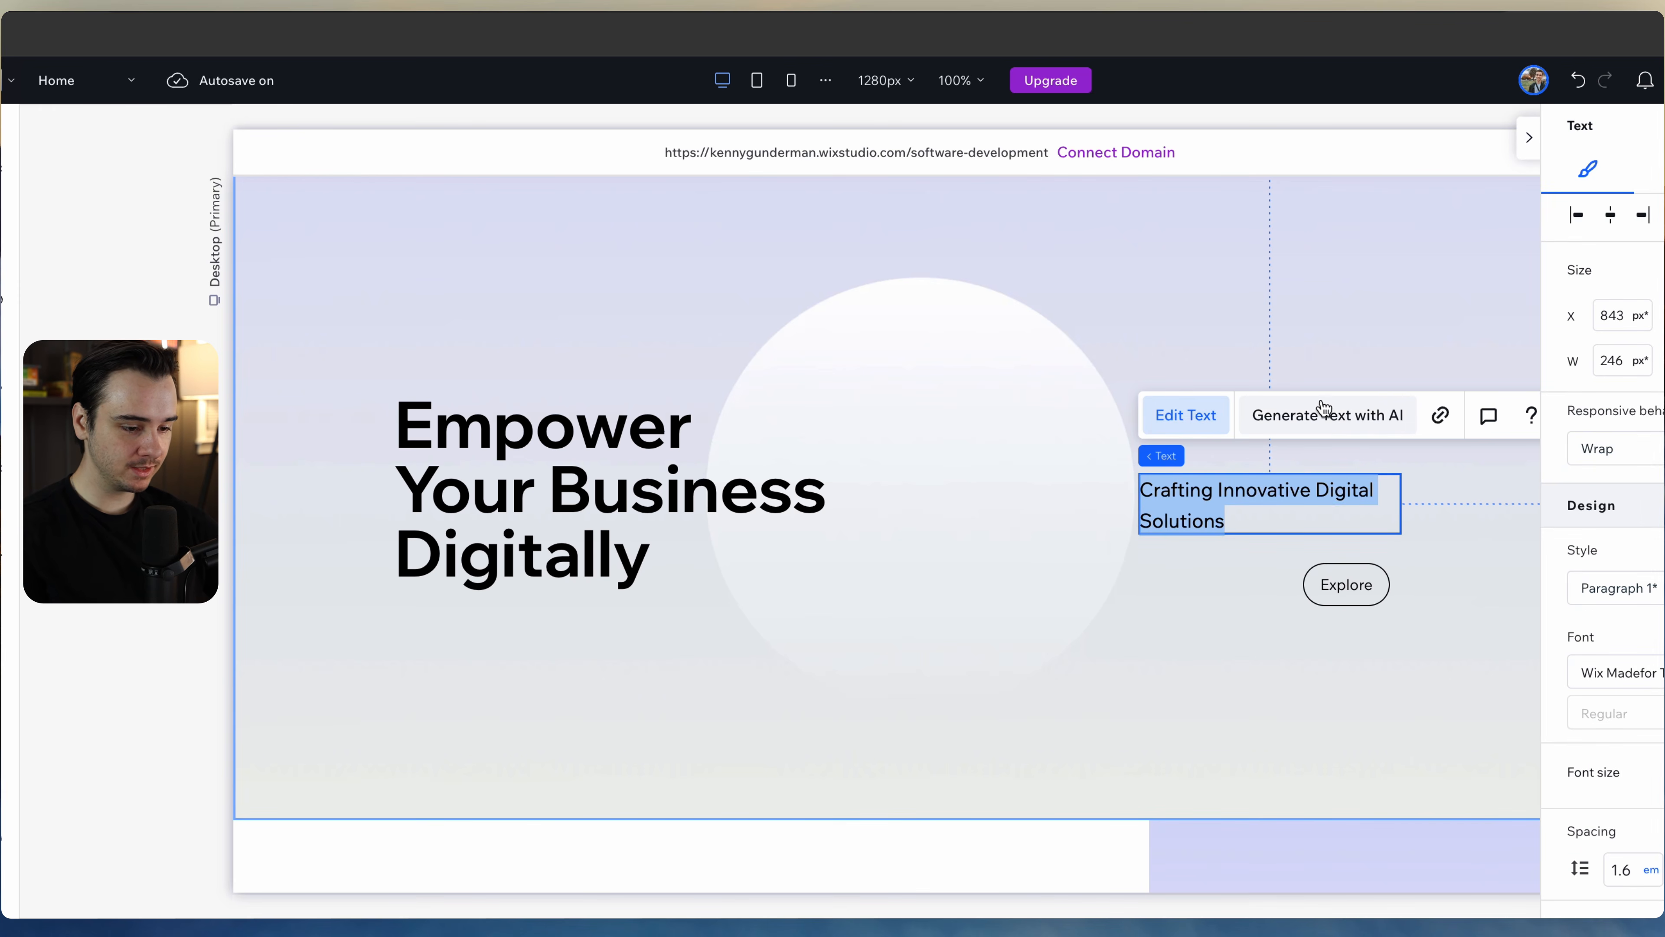
click(1316, 425)
click(524, 741)
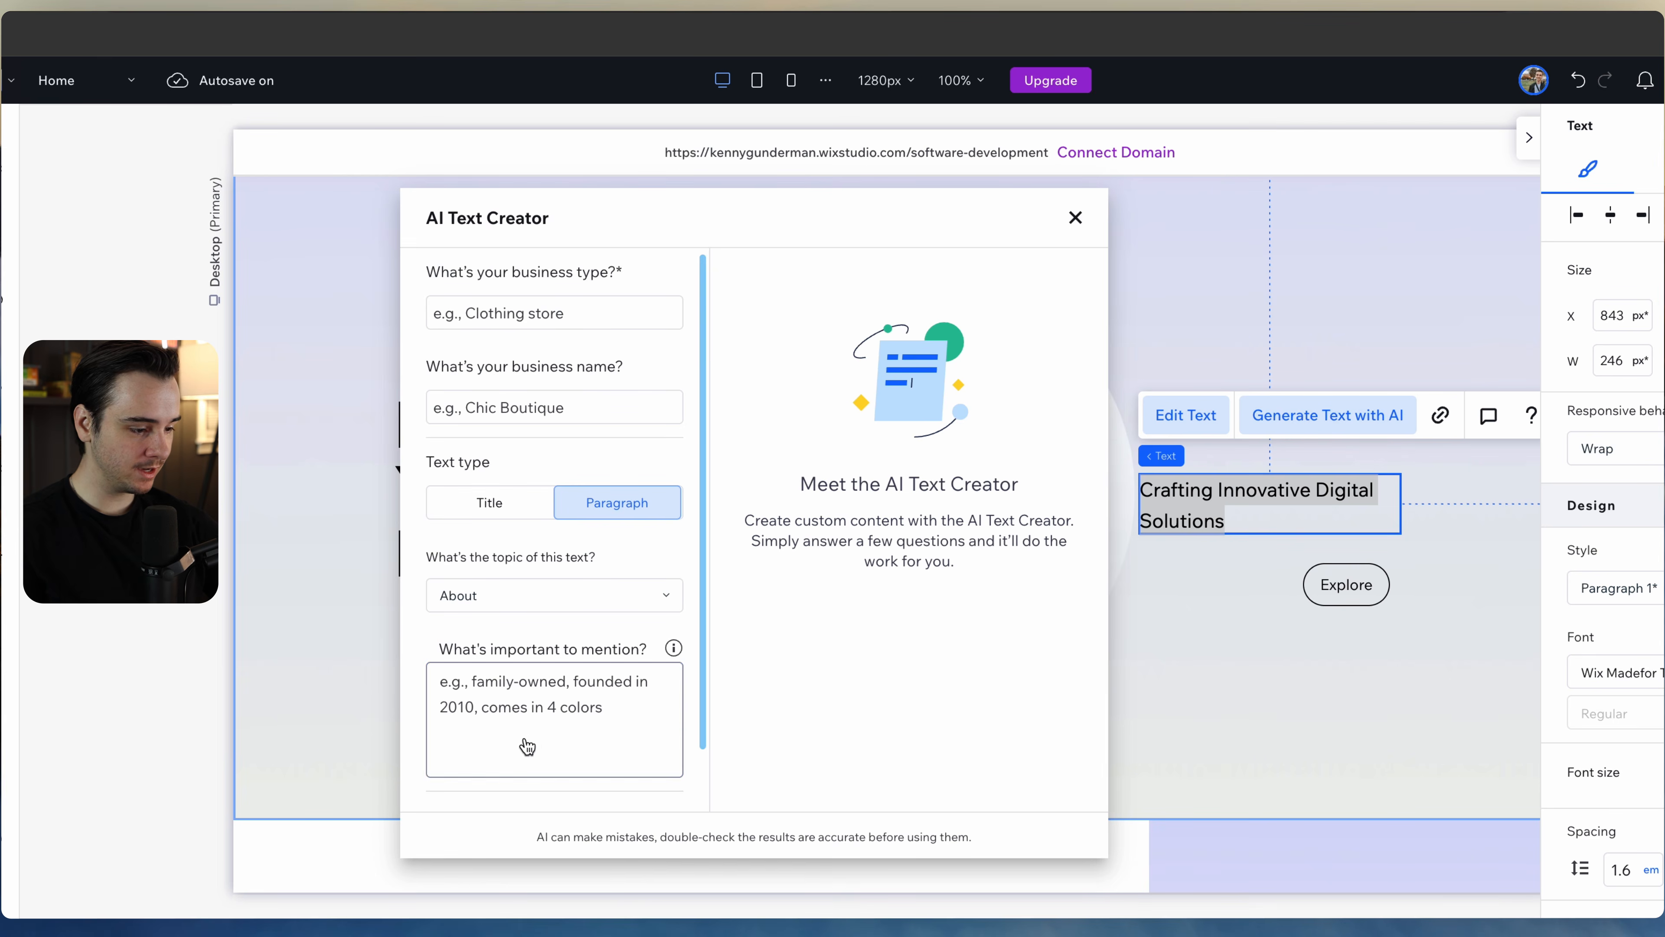
scroll(551, 682, down, 2)
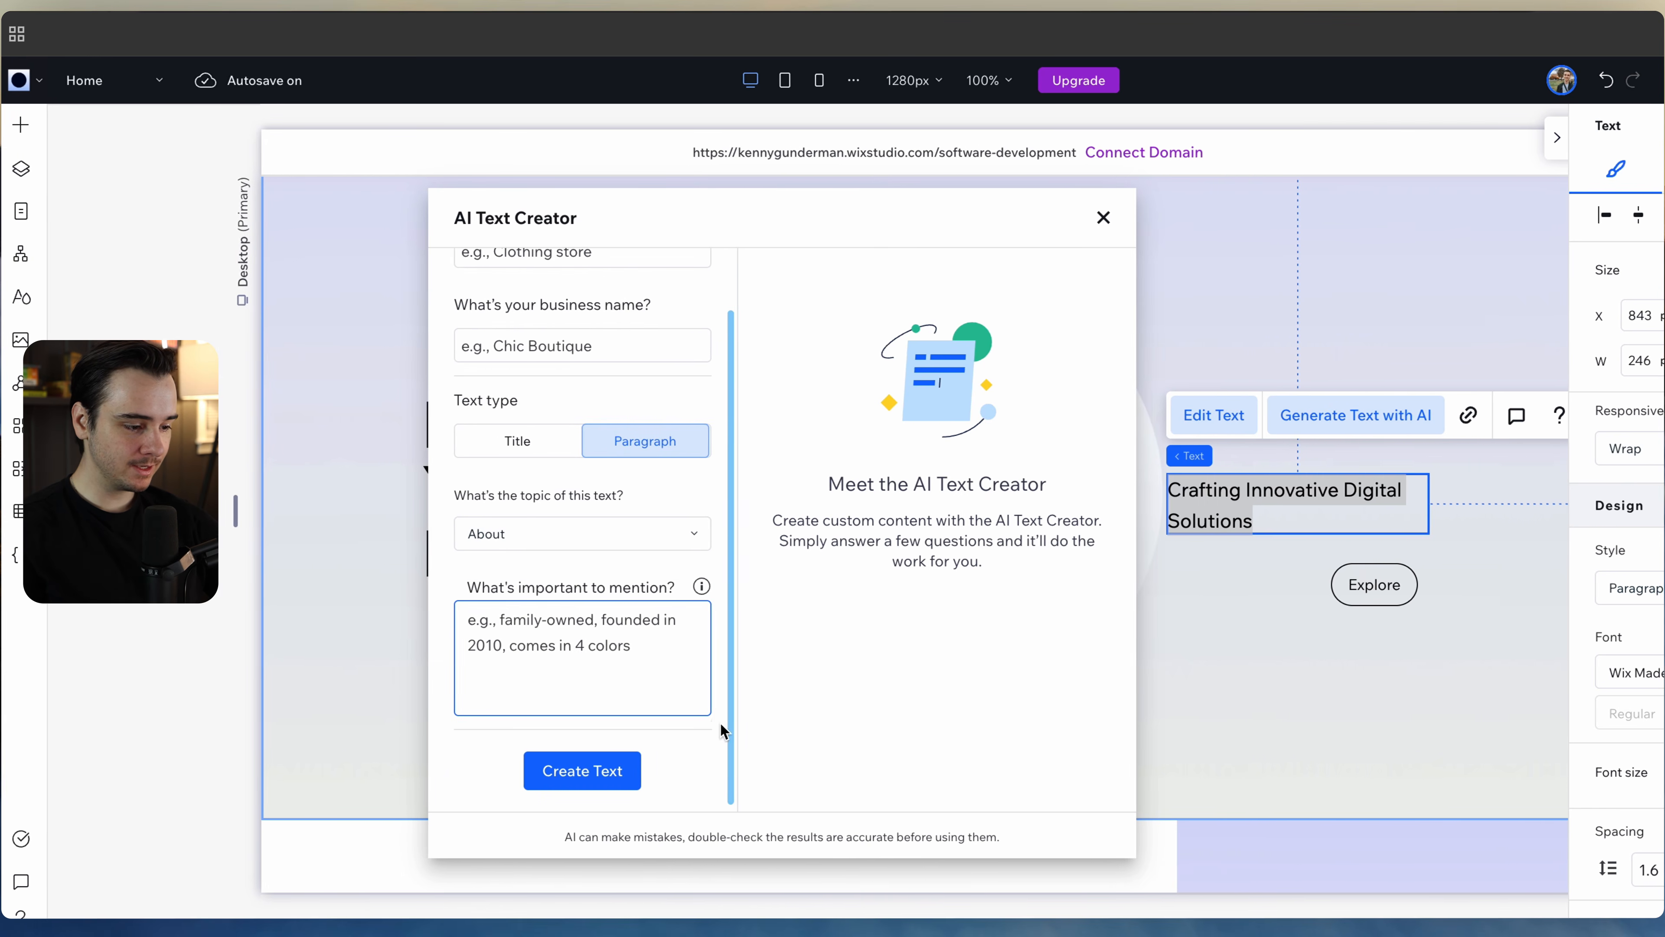
text(I a)
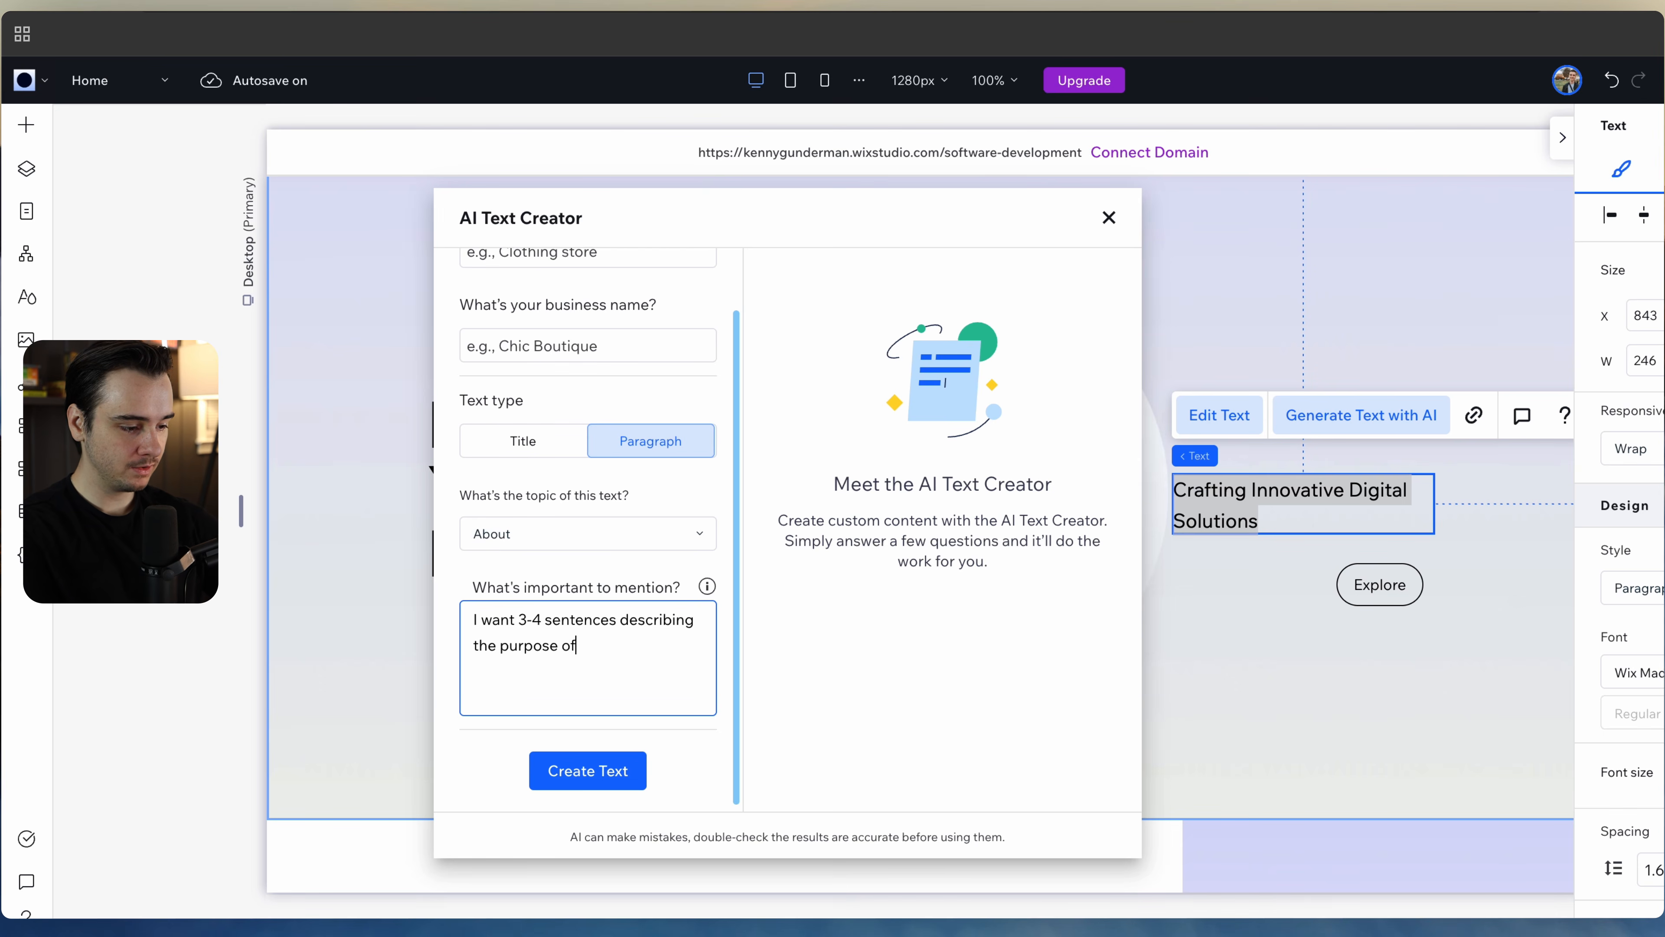
text(y.)
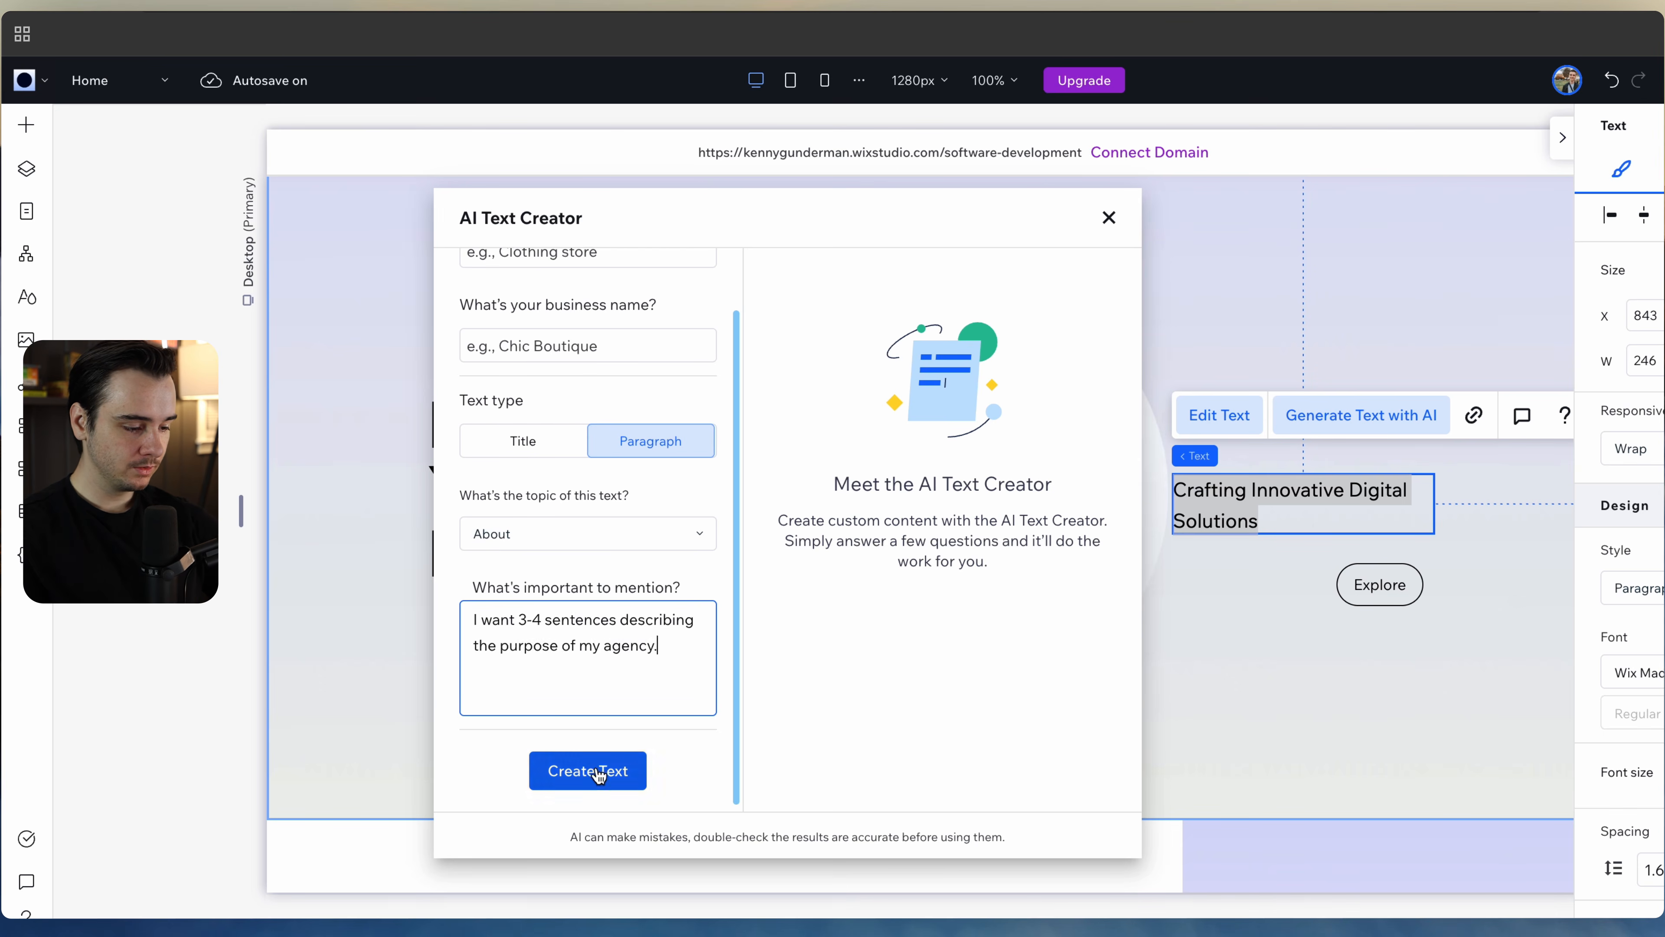
Step: Set the business type to "Software Development Agency" and generate the paragraph options
click(577, 770)
click(558, 315)
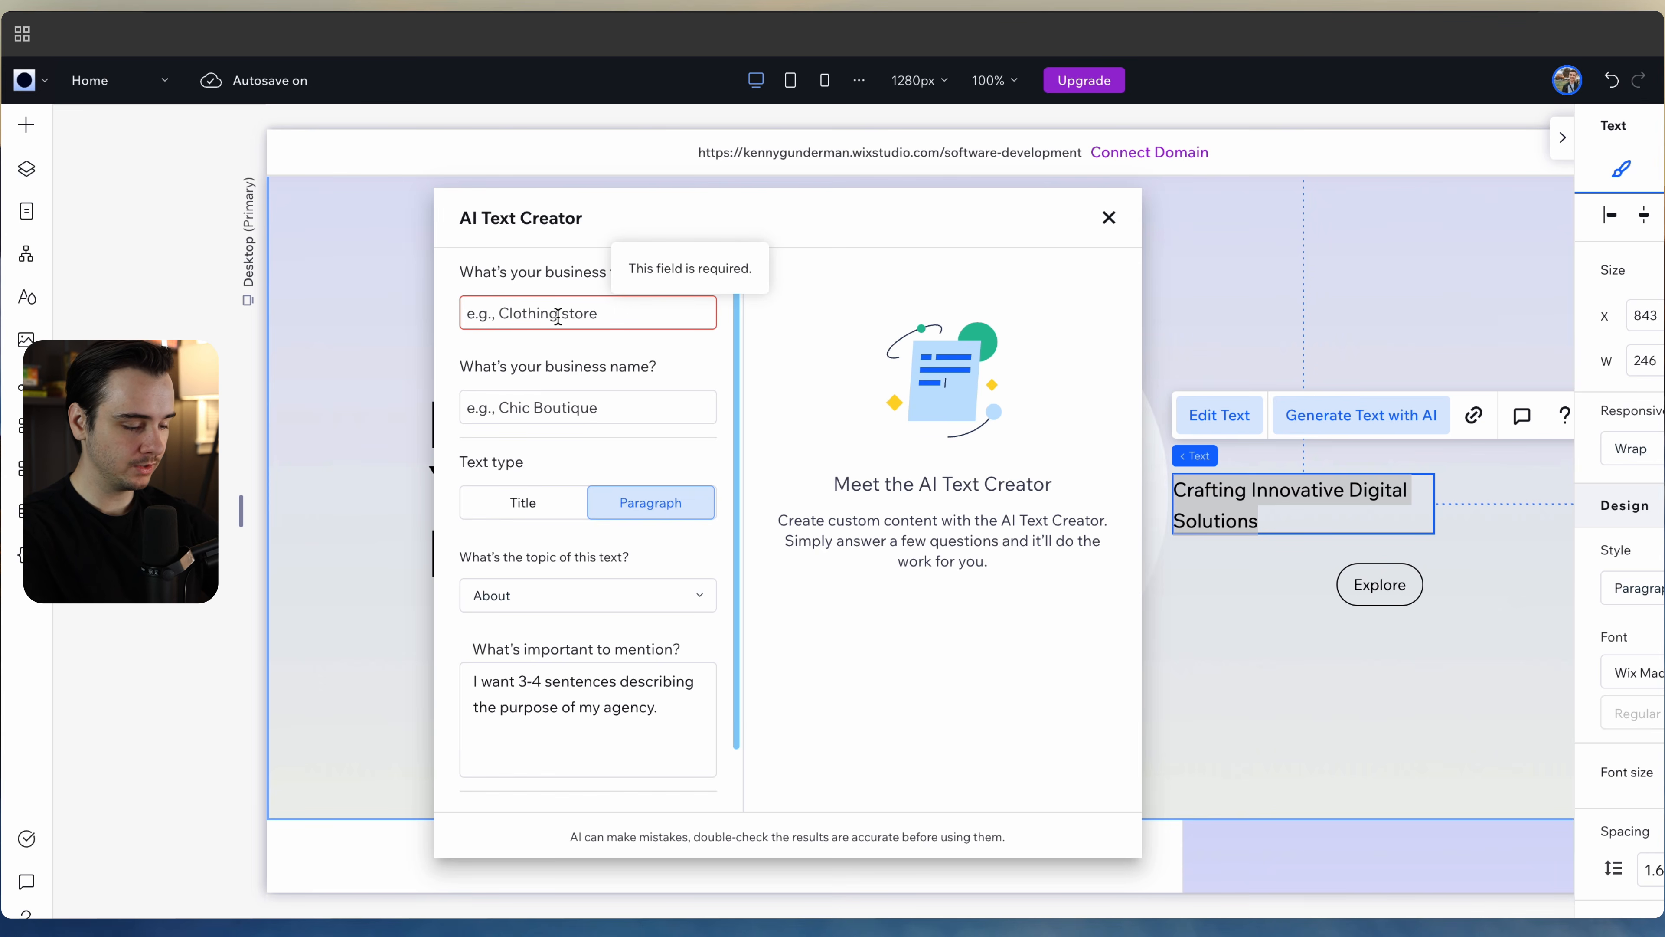
text(Software Devel)
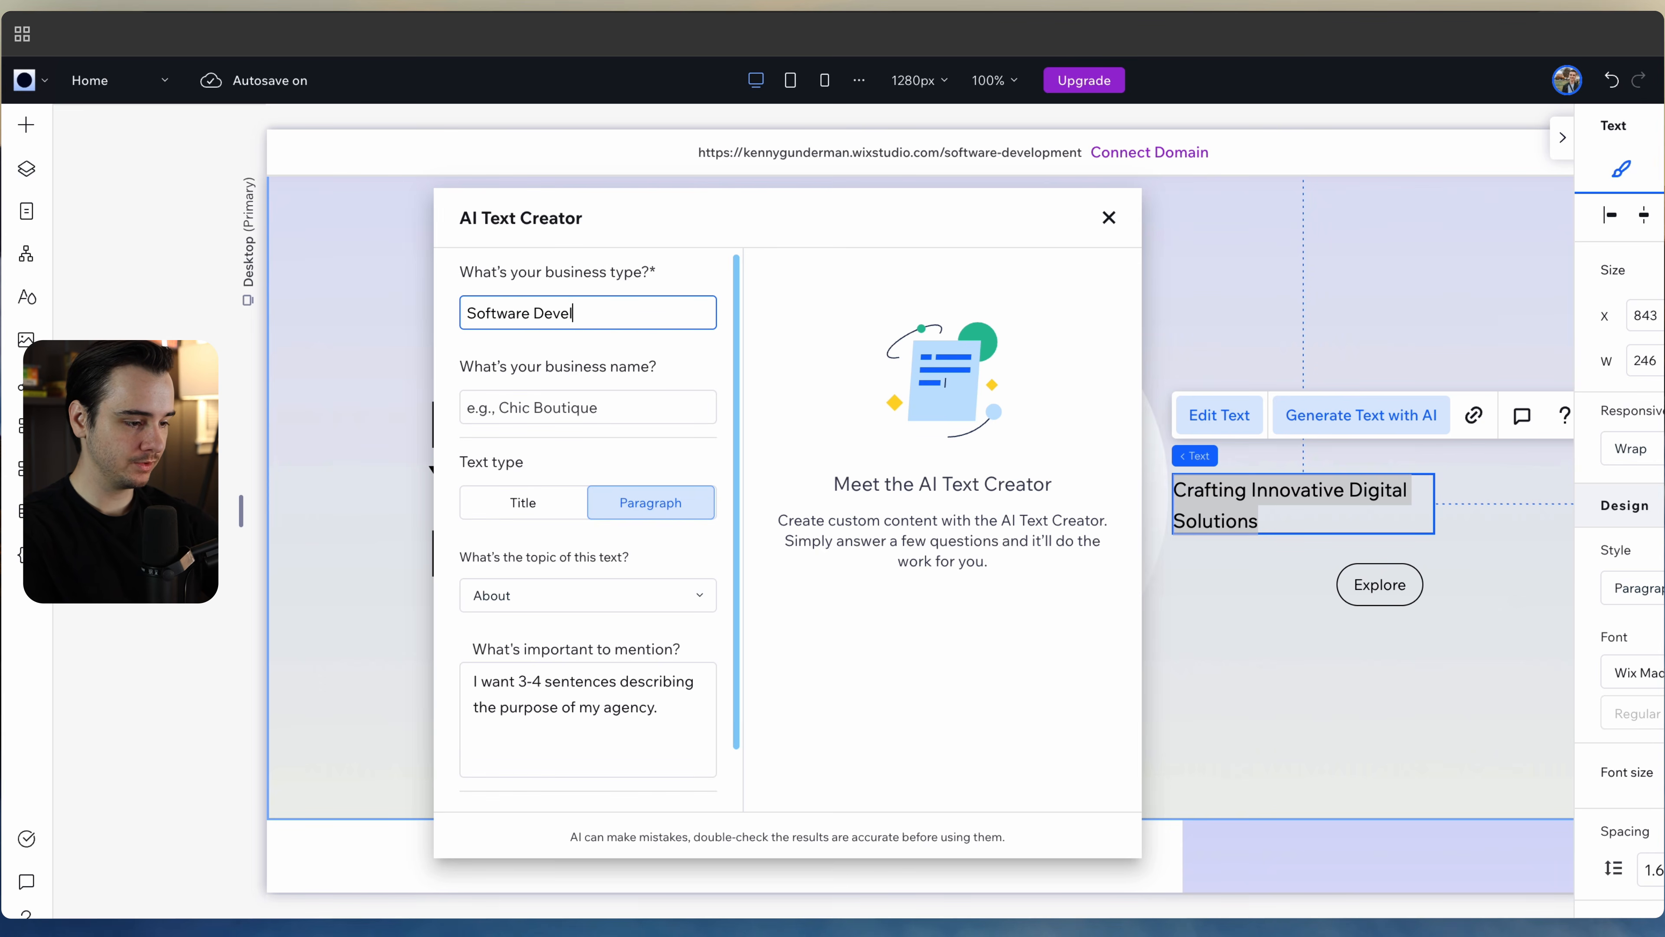
text(opment Agency)
scroll(590, 656, down, 1)
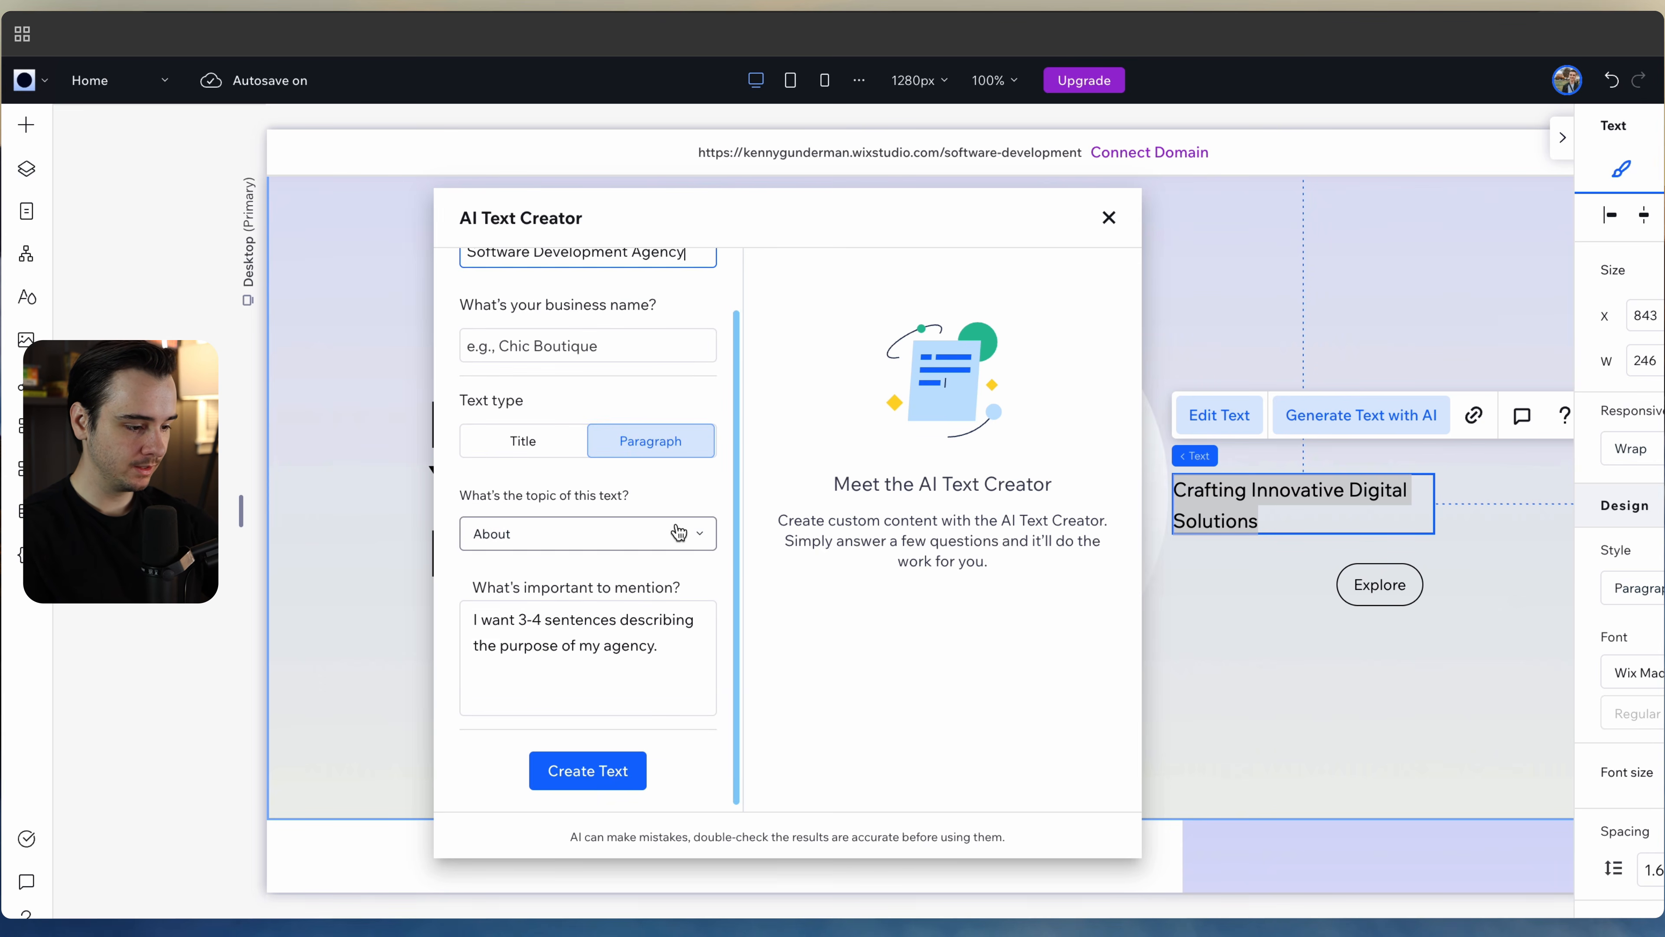
click(590, 774)
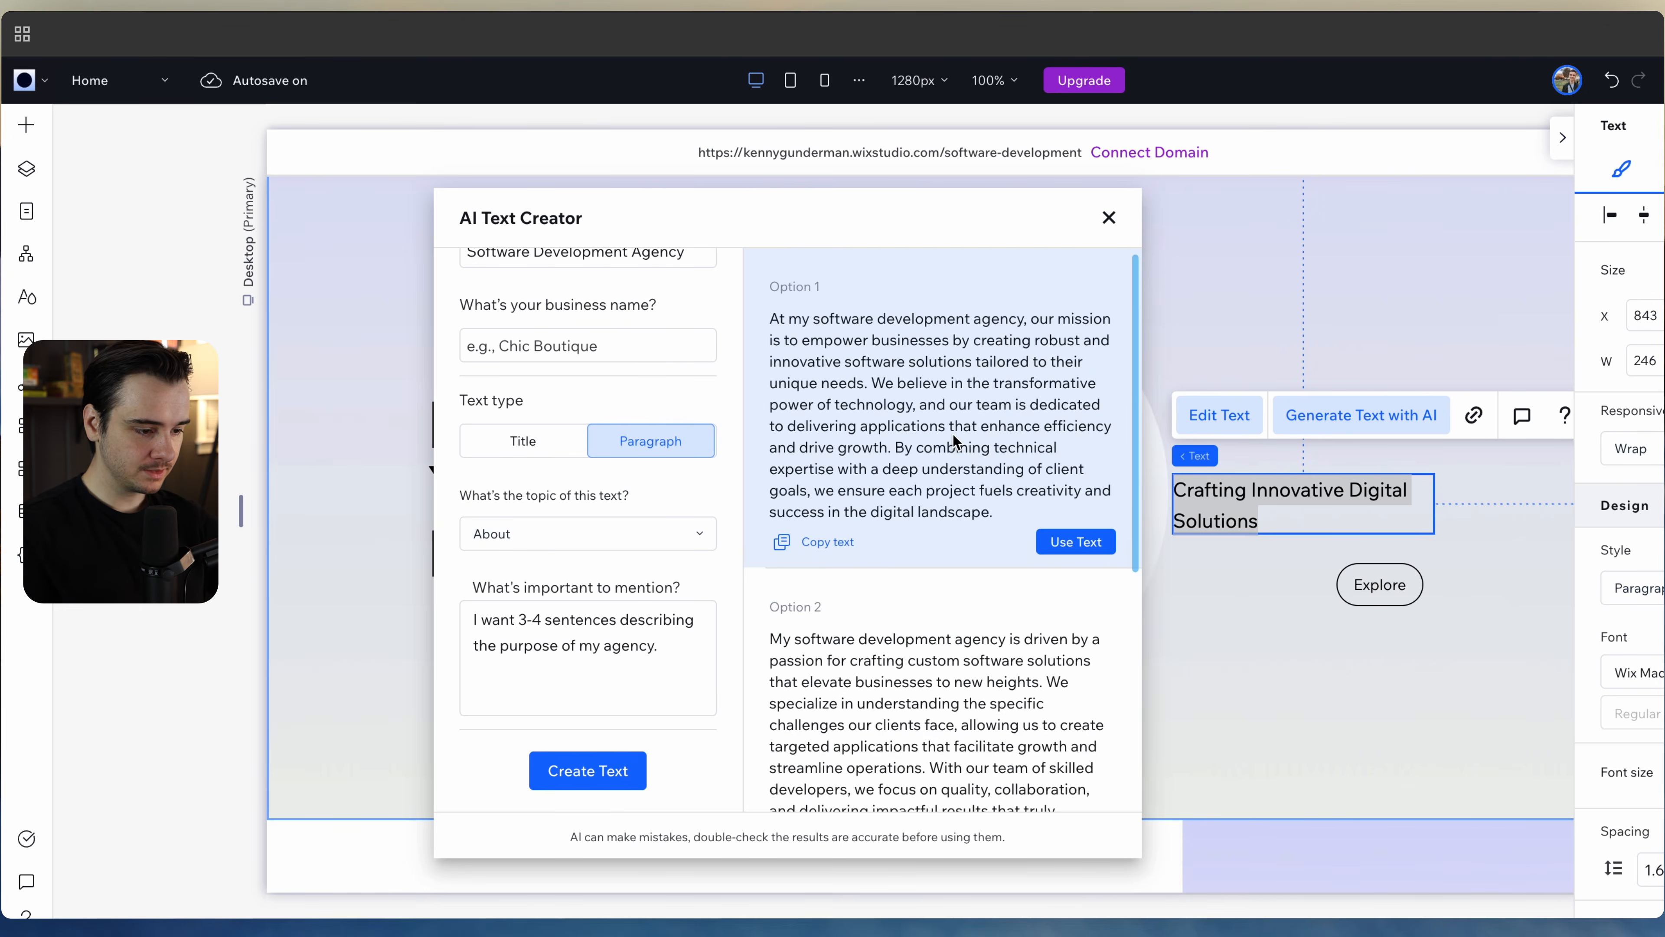
Step: Review the generated paragraphs, replace the tagline with Option 3 and close the AI Text Creator
scroll(820, 564, down, 5)
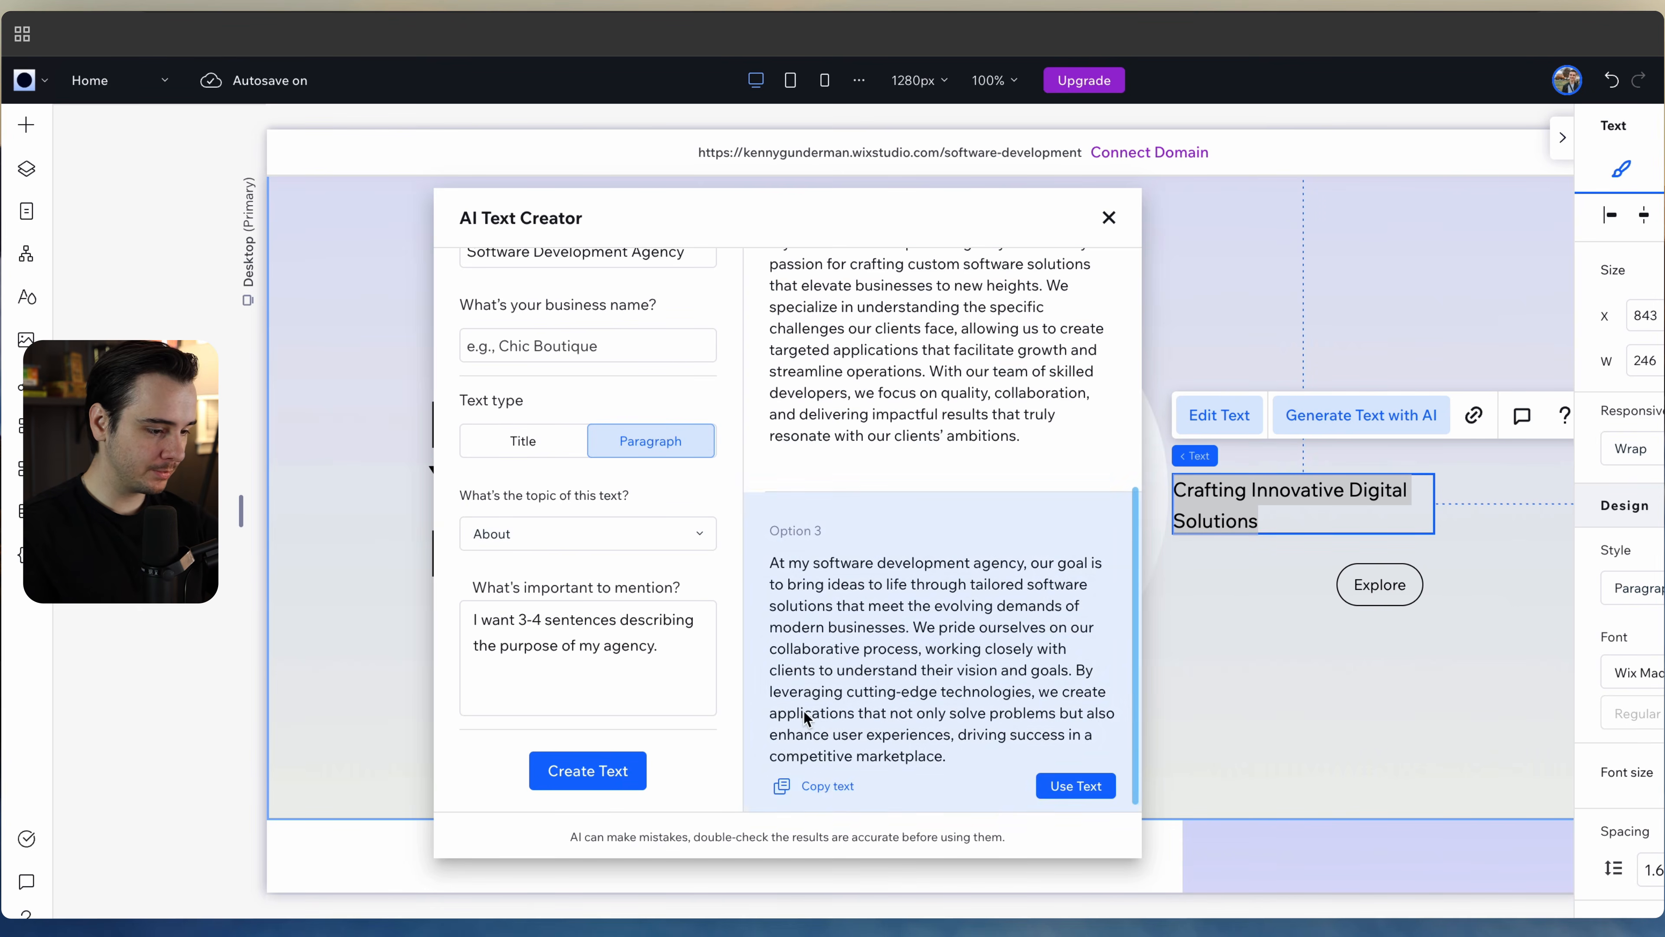
click(1079, 786)
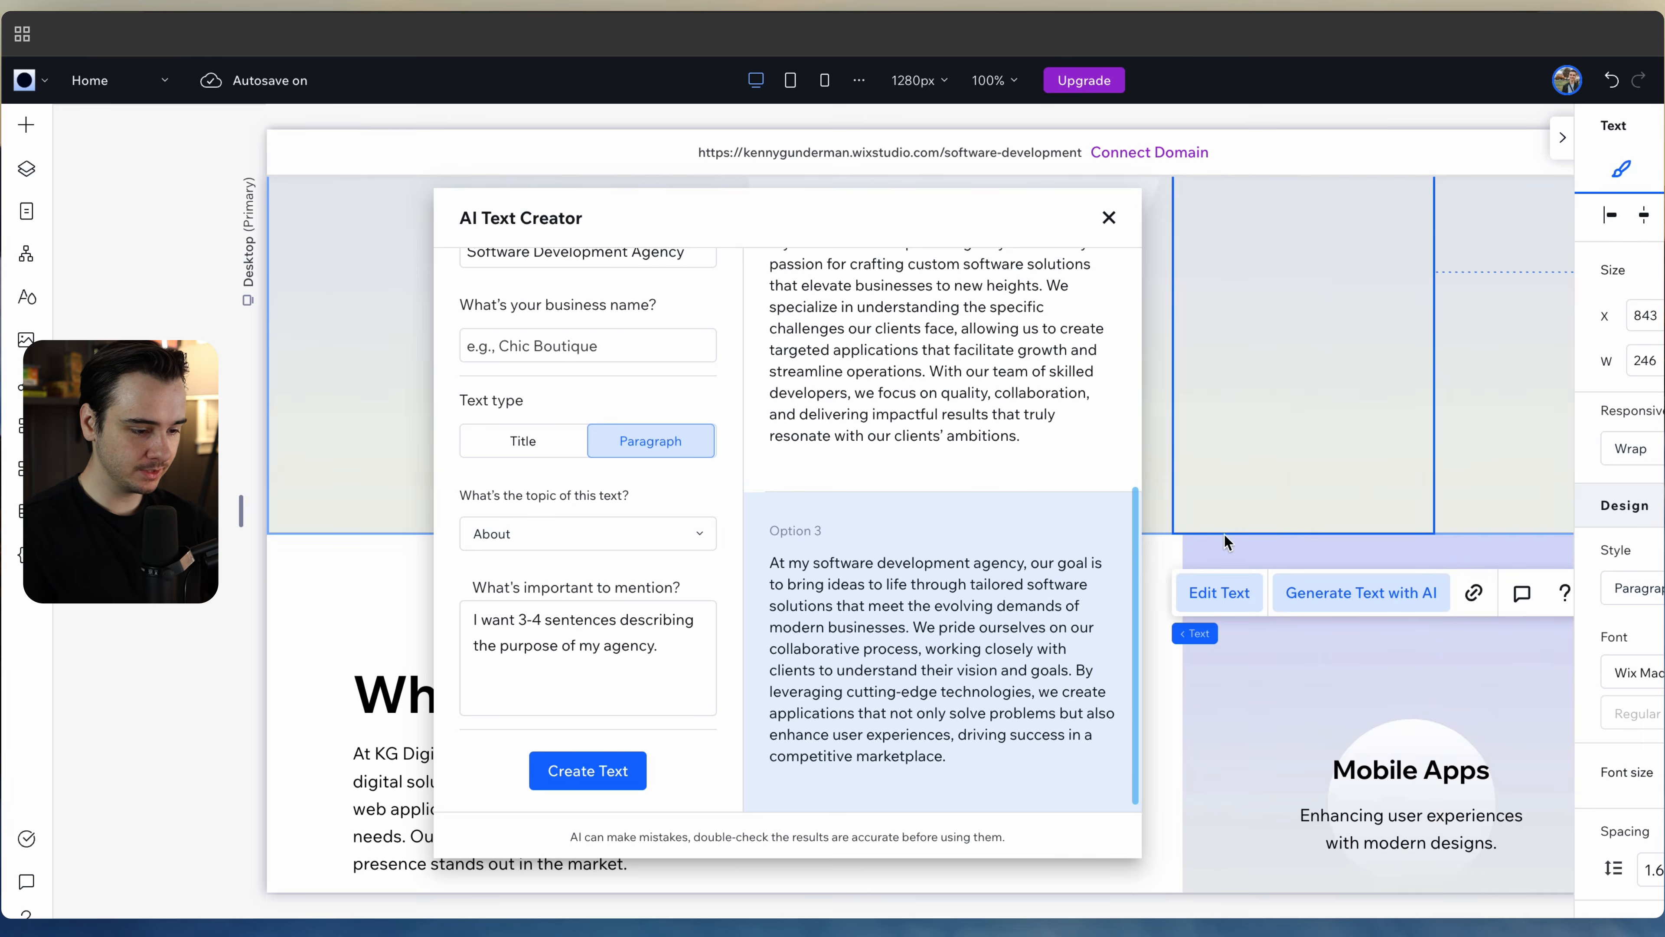
click(1109, 217)
click(1001, 612)
scroll(1001, 616, up, 8)
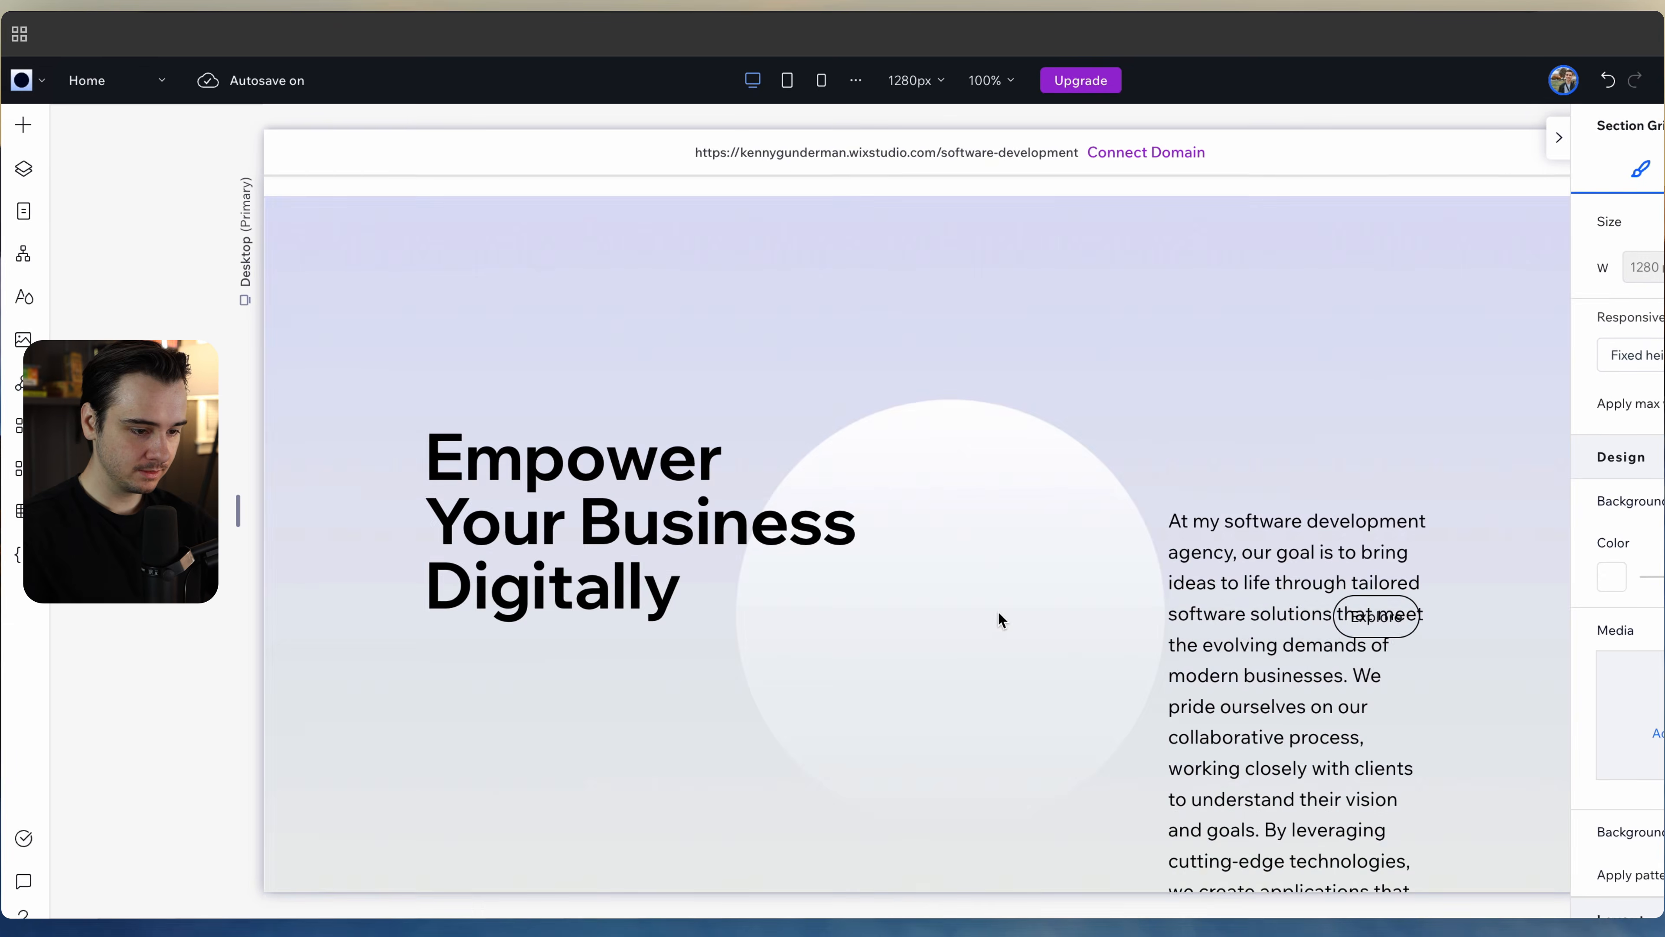
Step: Widen the generated paragraph to about 342 px and position it beside the hero heading at about X 731, Y 104 px
scroll(1162, 680, down, 1)
click(1103, 675)
drag(1177, 634, 1252, 522)
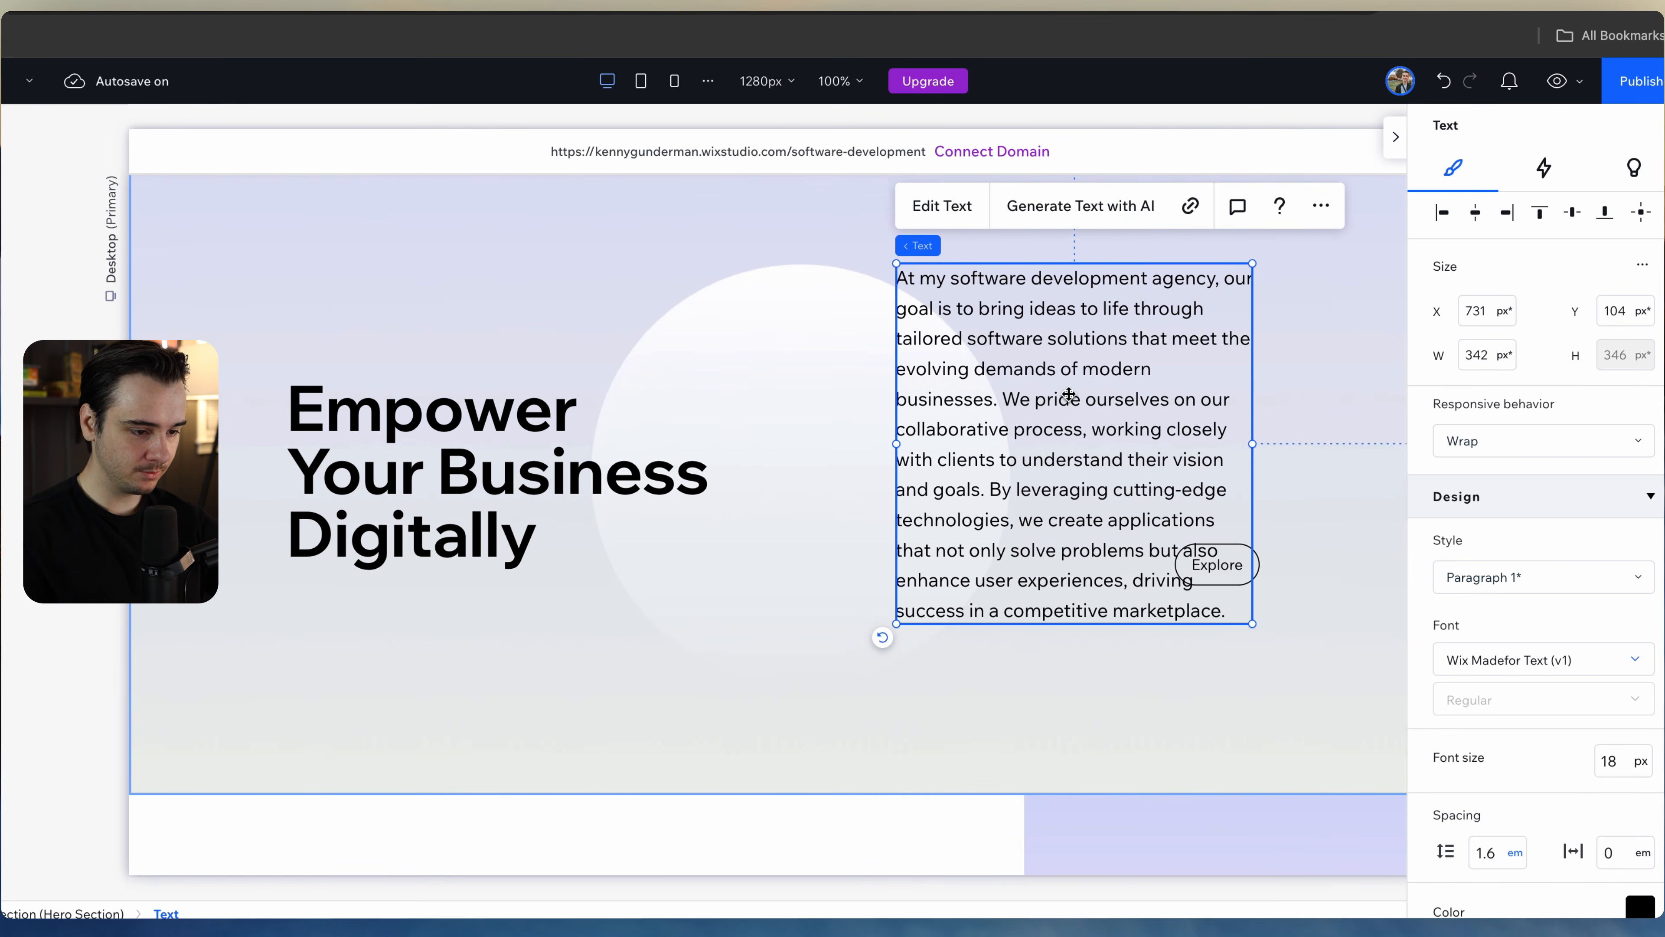
Step: Remove the opening "At my software development agency," so that the hero paragraph begins with "Our goal is to bring ideas"
double_click(916, 277)
click(965, 279)
click(893, 275)
double_click(931, 287)
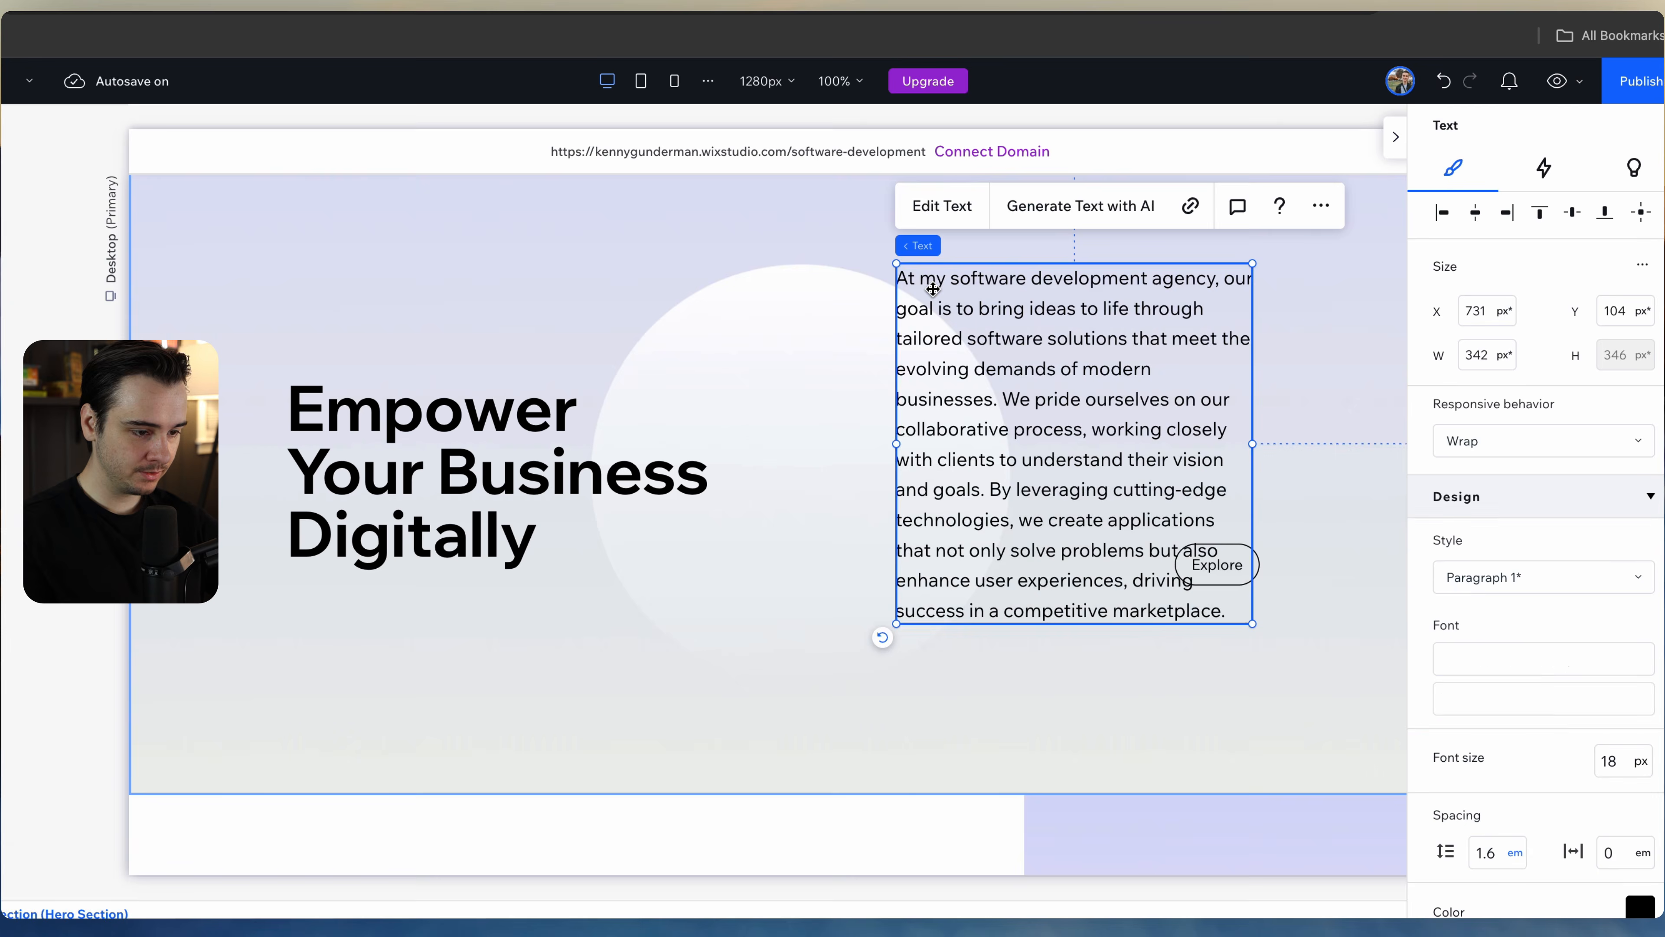
click(904, 279)
drag(903, 278, 1183, 279)
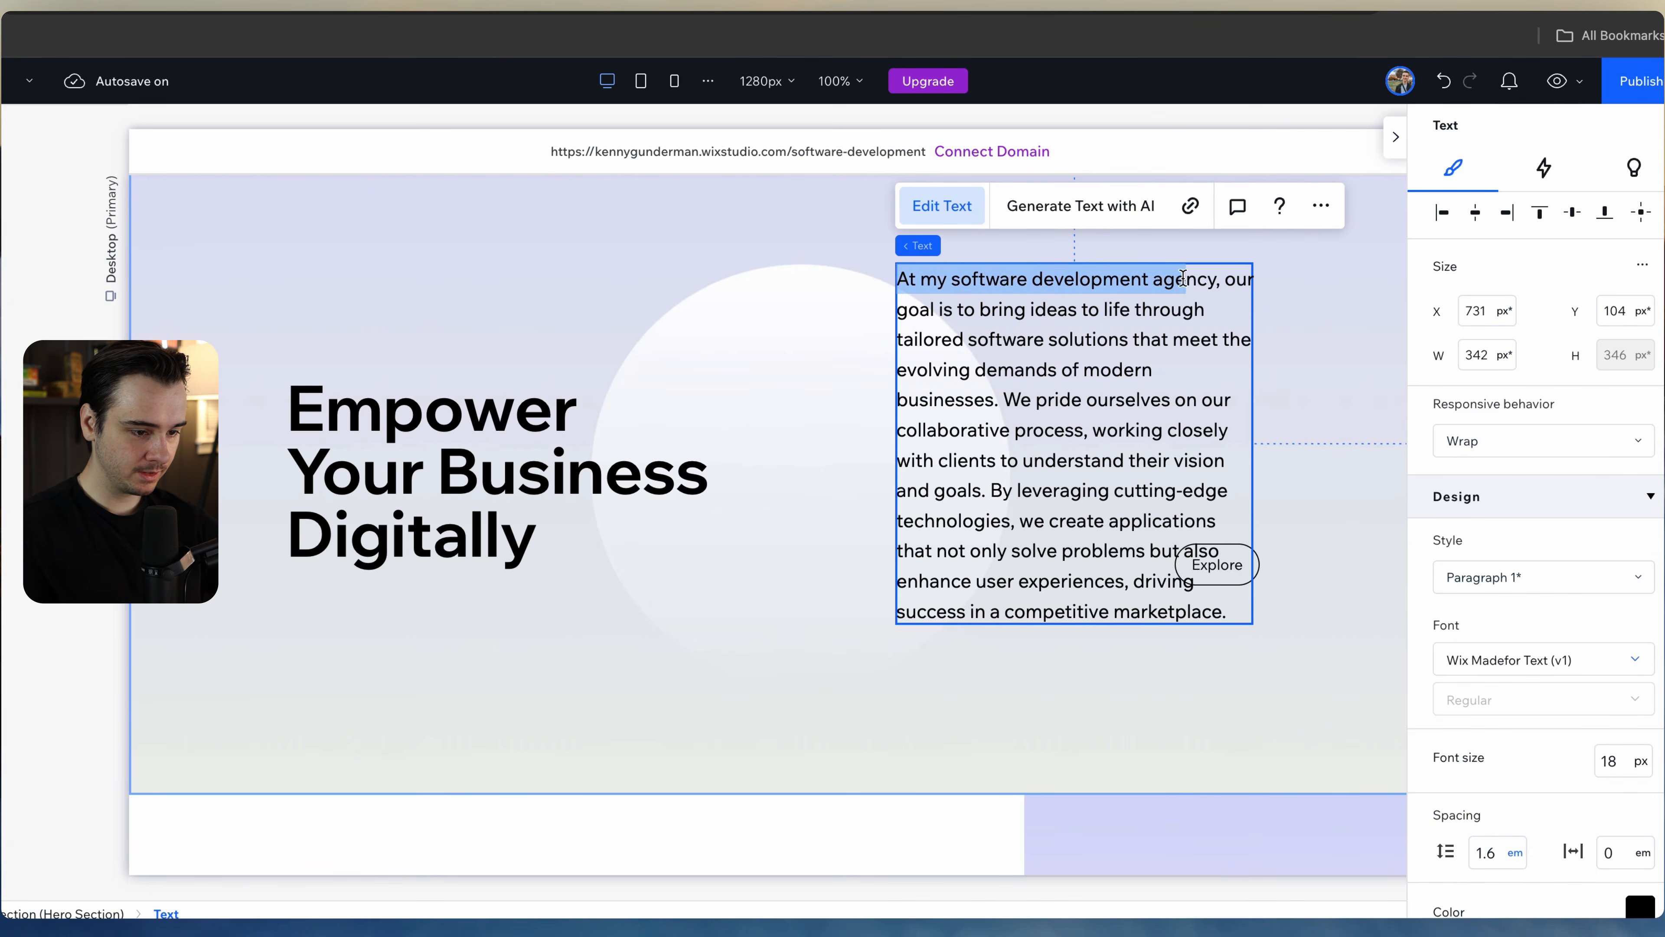
key(BackSpace)
key(Delete)
text(O)
click(817, 390)
Step: Widen the hero paragraph on both sides, lower it beside the heading and align the Explore button beneath its right edge
drag(983, 406, 887, 407)
drag(1156, 459, 1294, 463)
drag(1152, 403, 1207, 432)
drag(1186, 604, 1235, 663)
click(1132, 482)
drag(1132, 482, 1127, 490)
drag(1283, 670, 1331, 674)
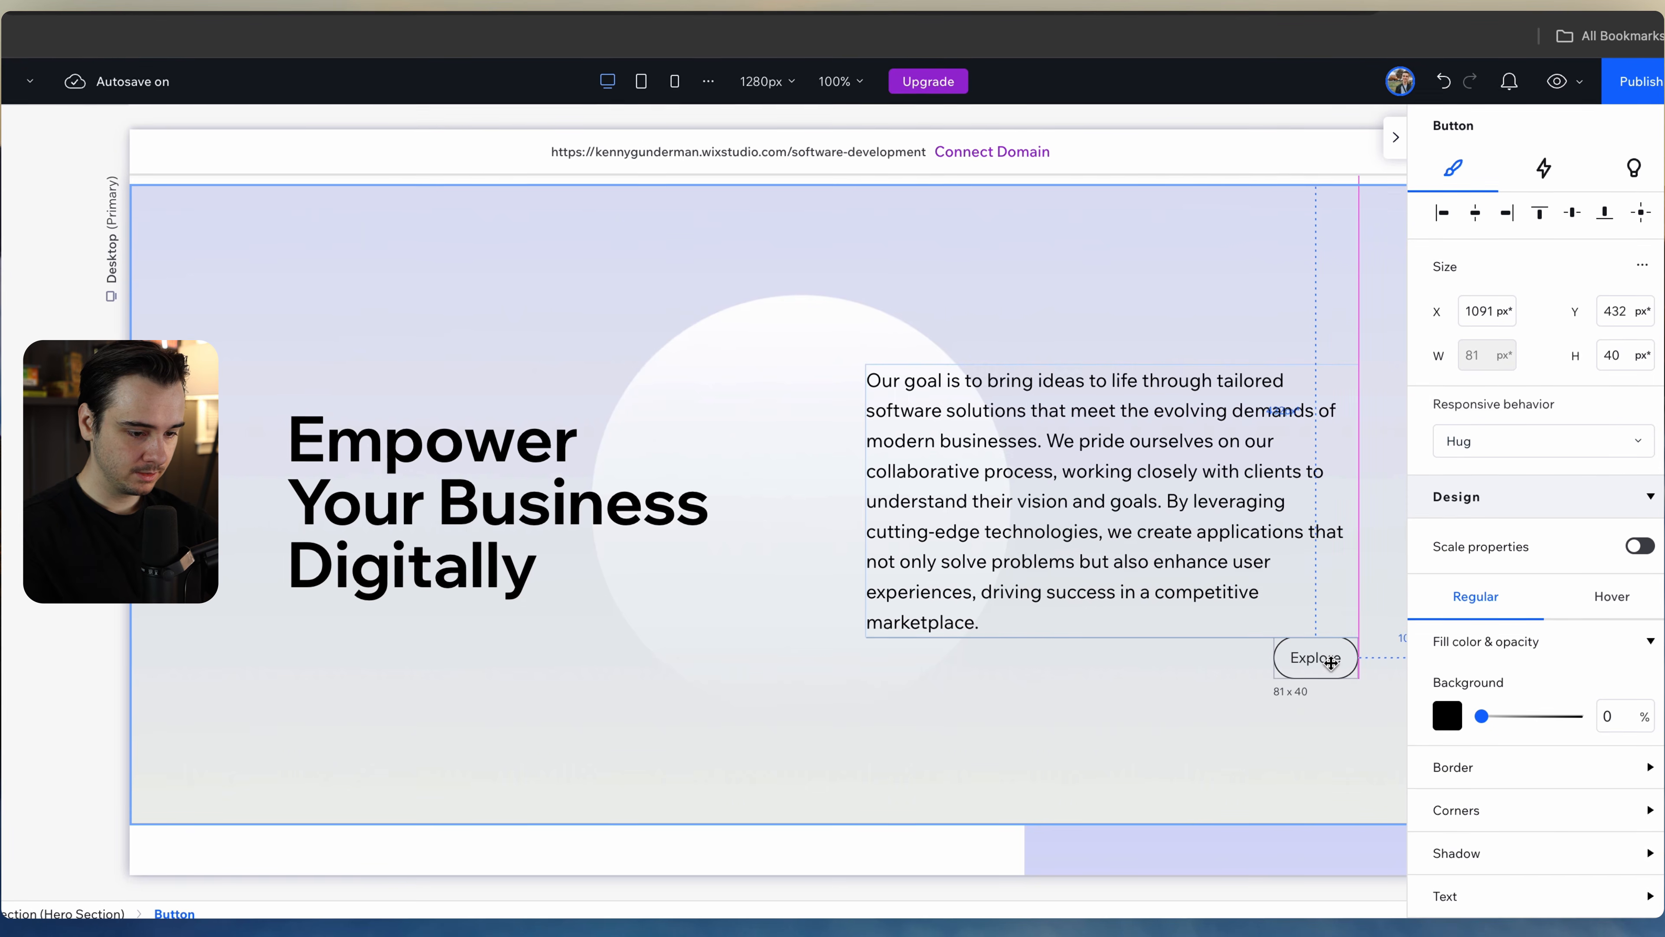
Step: Reposition the hero heading stack slightly and set its top and left padding to 0 px
click(432, 529)
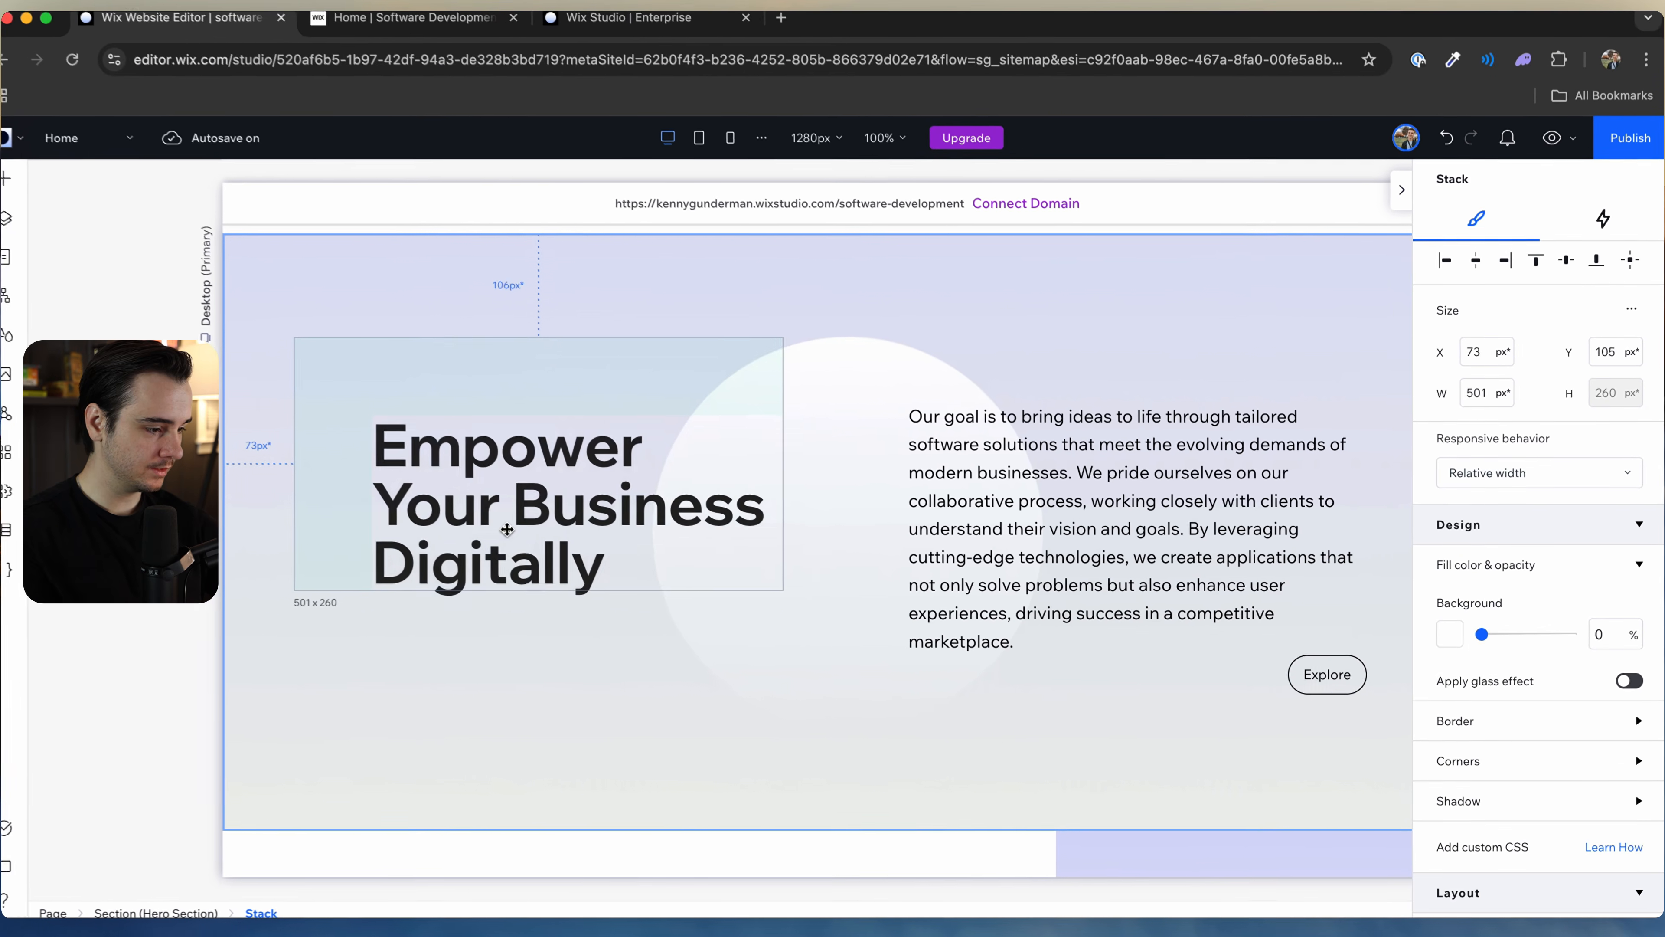
drag(508, 529, 506, 544)
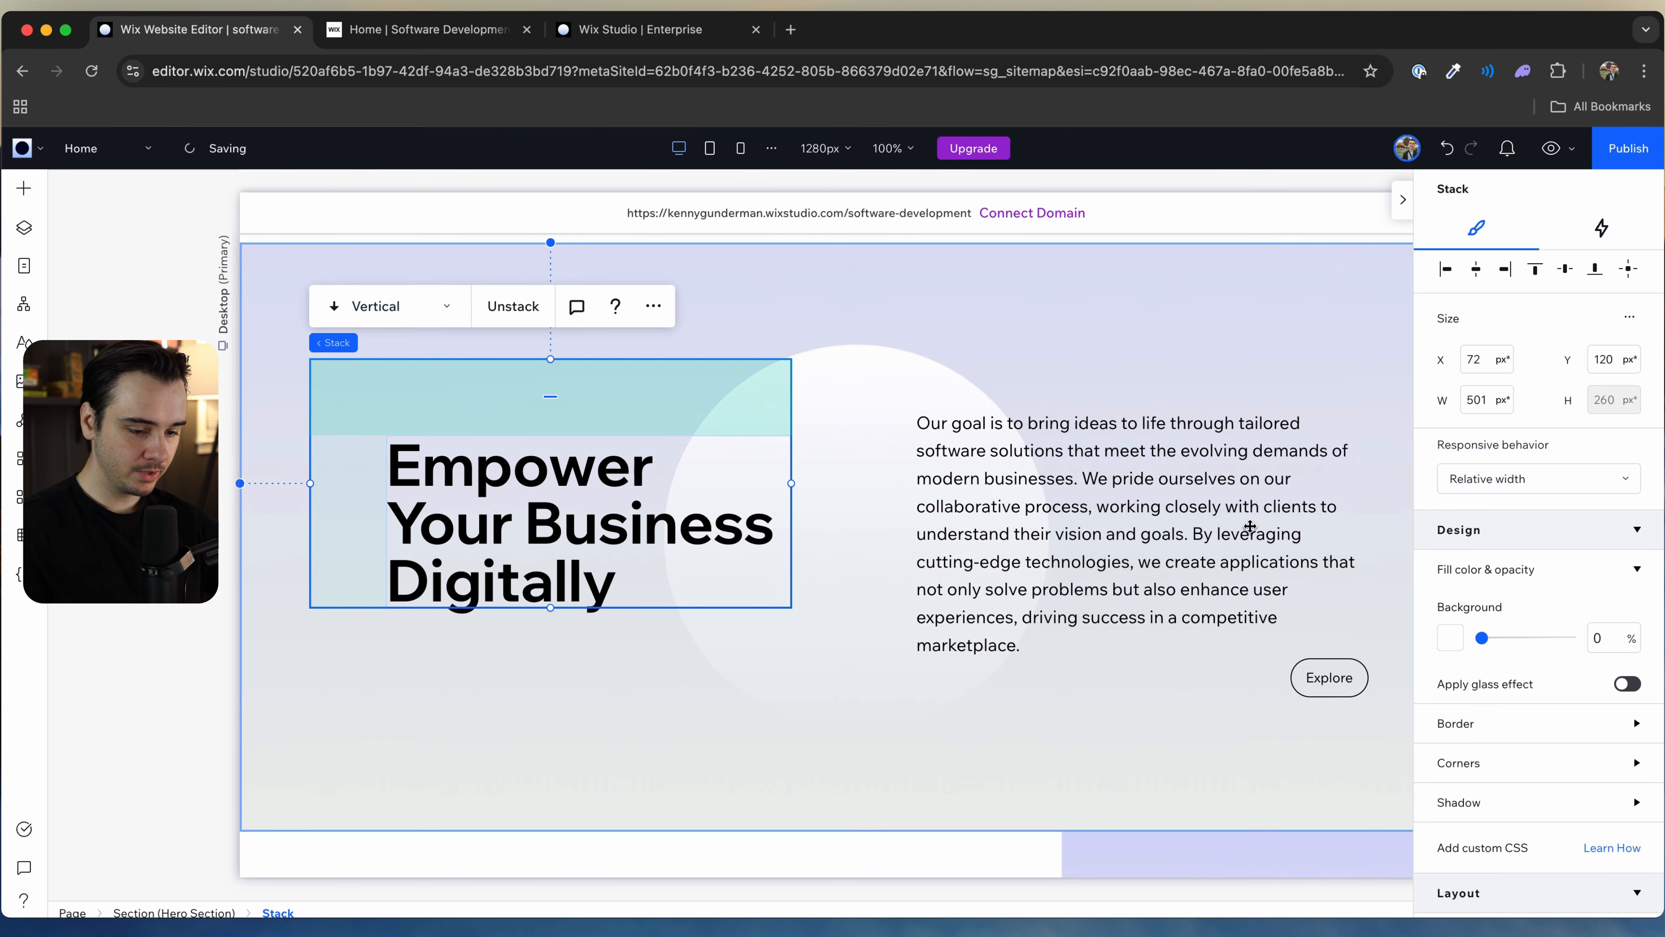
scroll(1562, 511, down, 6)
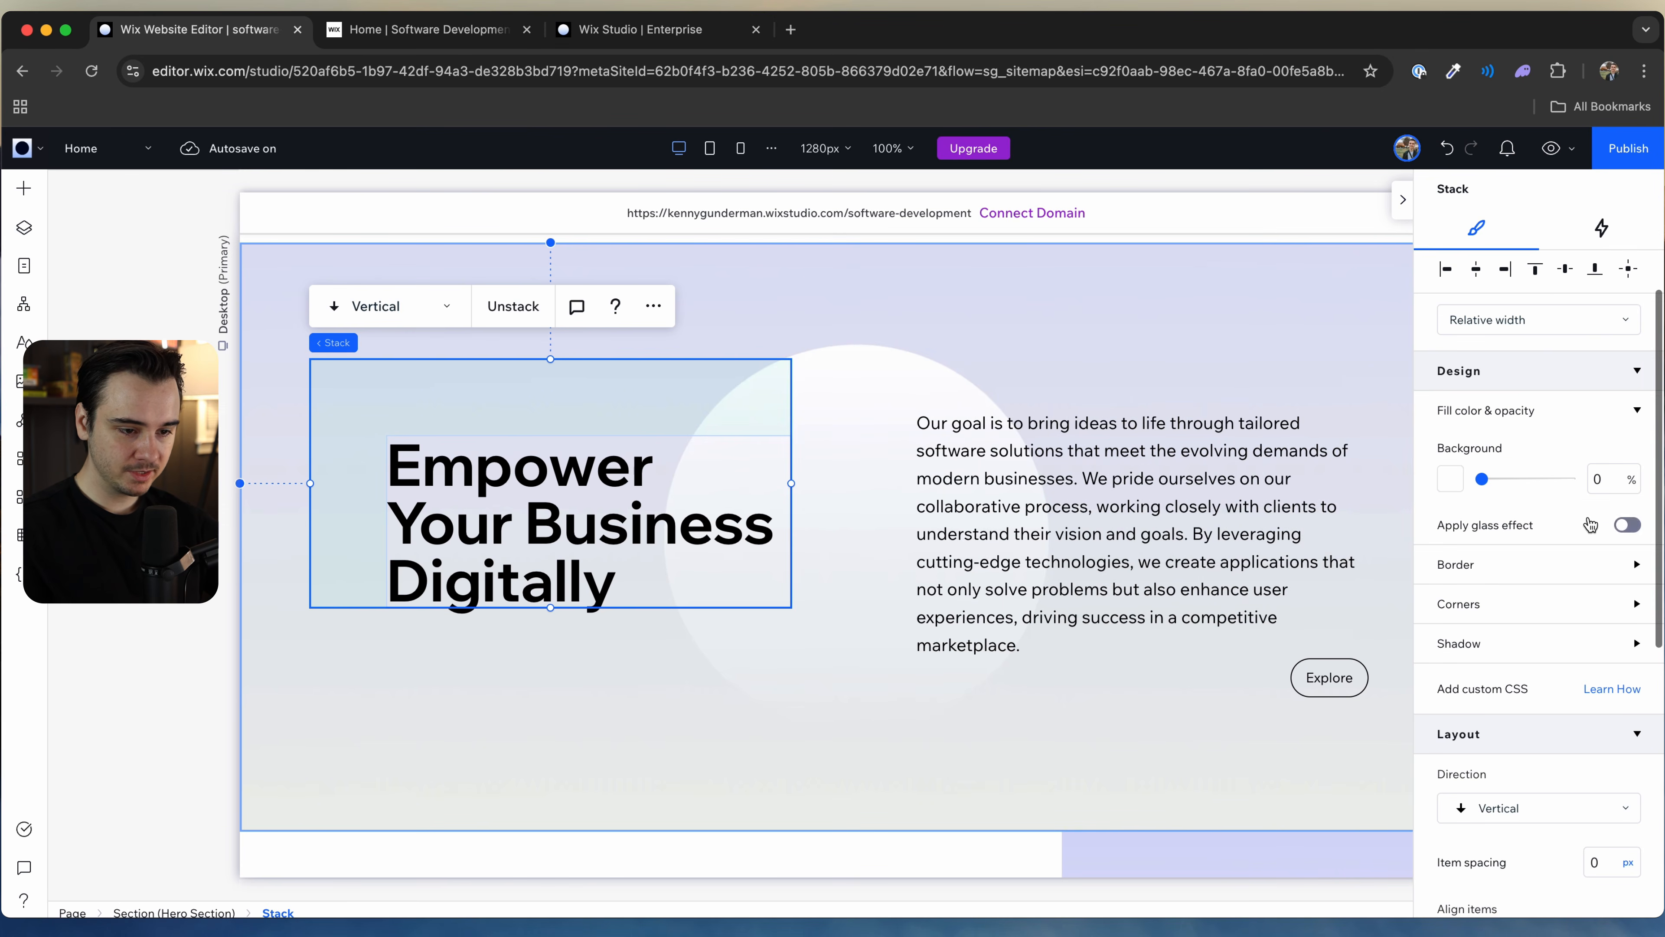
scroll(1562, 511, down, 3)
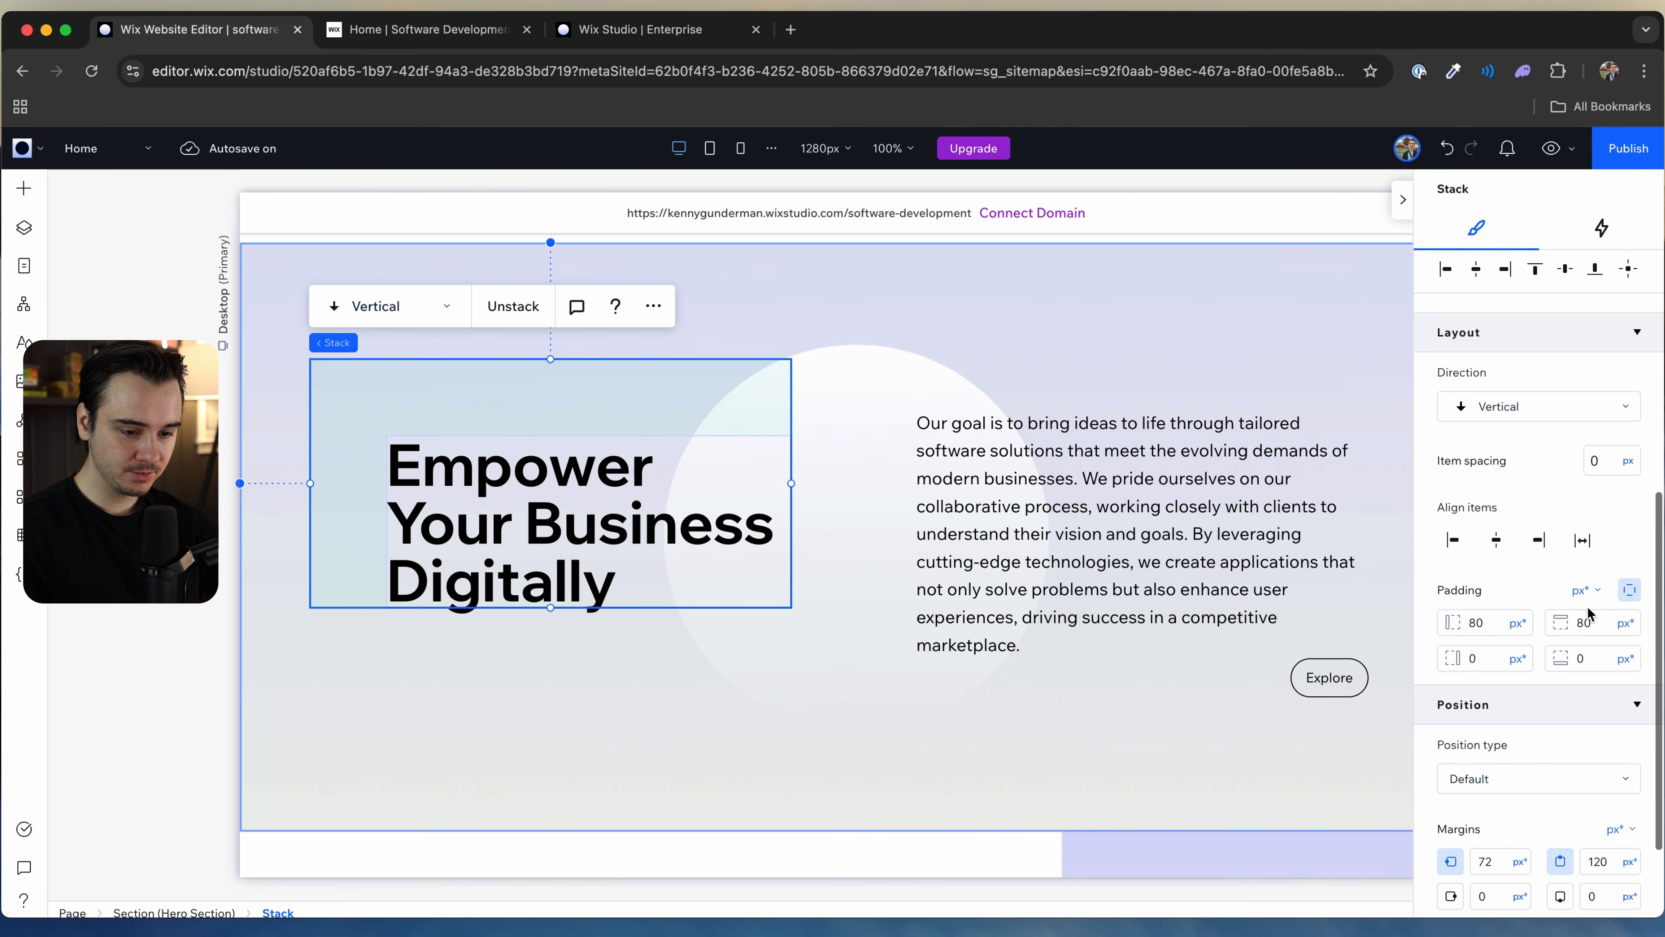
click(1581, 623)
text(0)
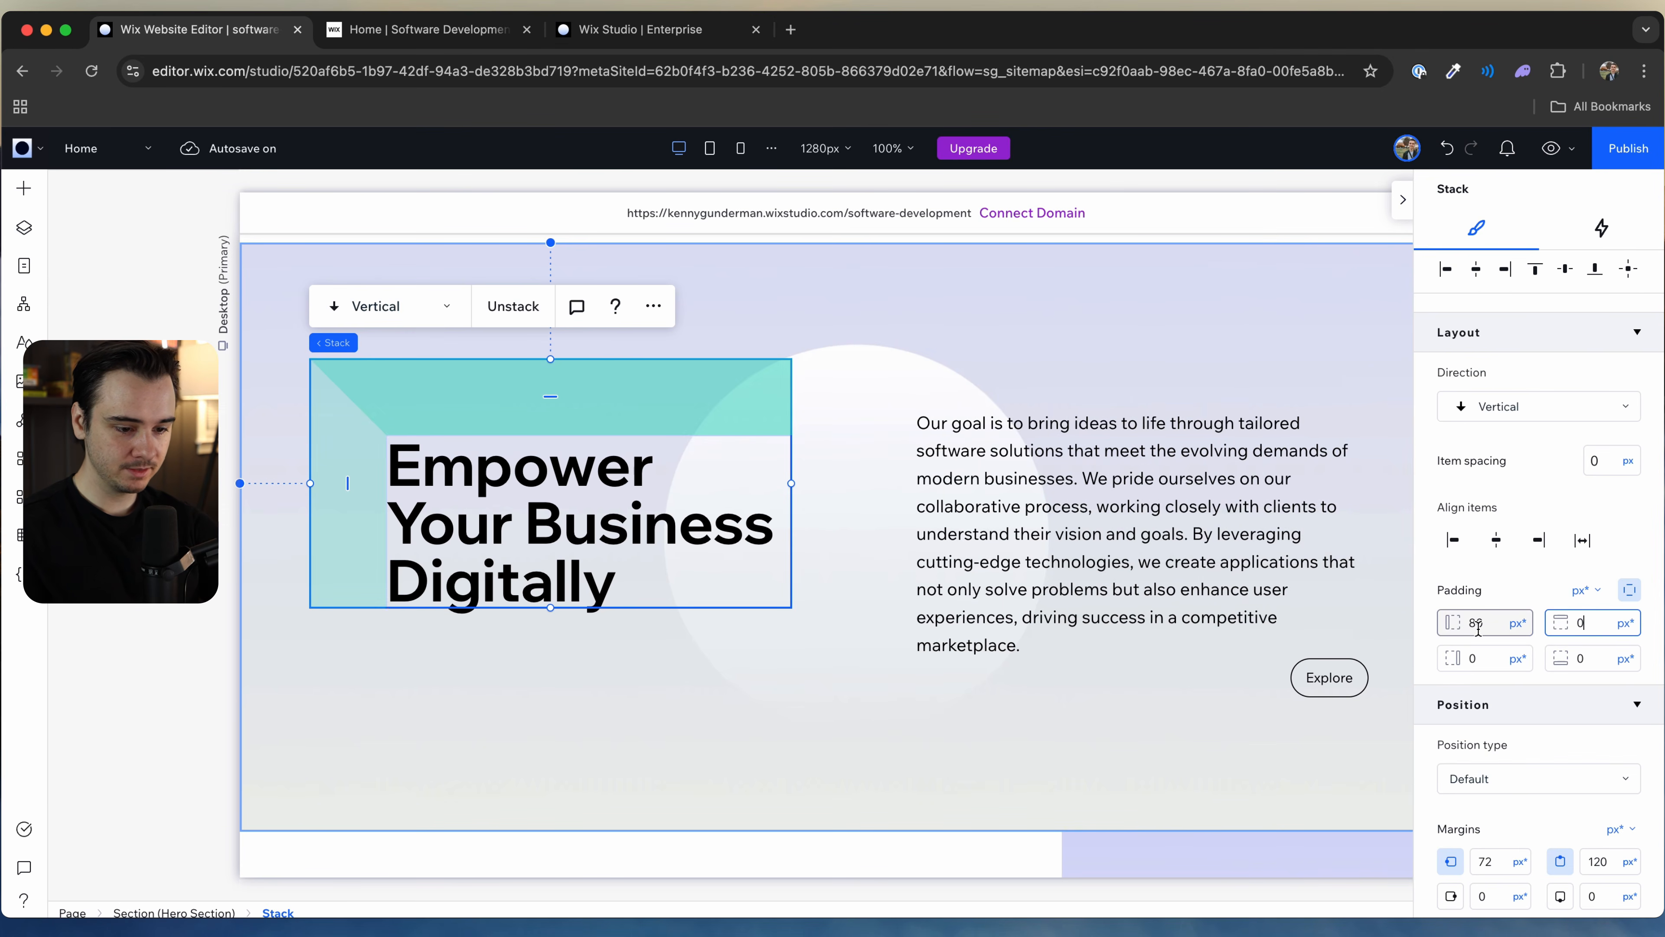
click(1475, 624)
text(0)
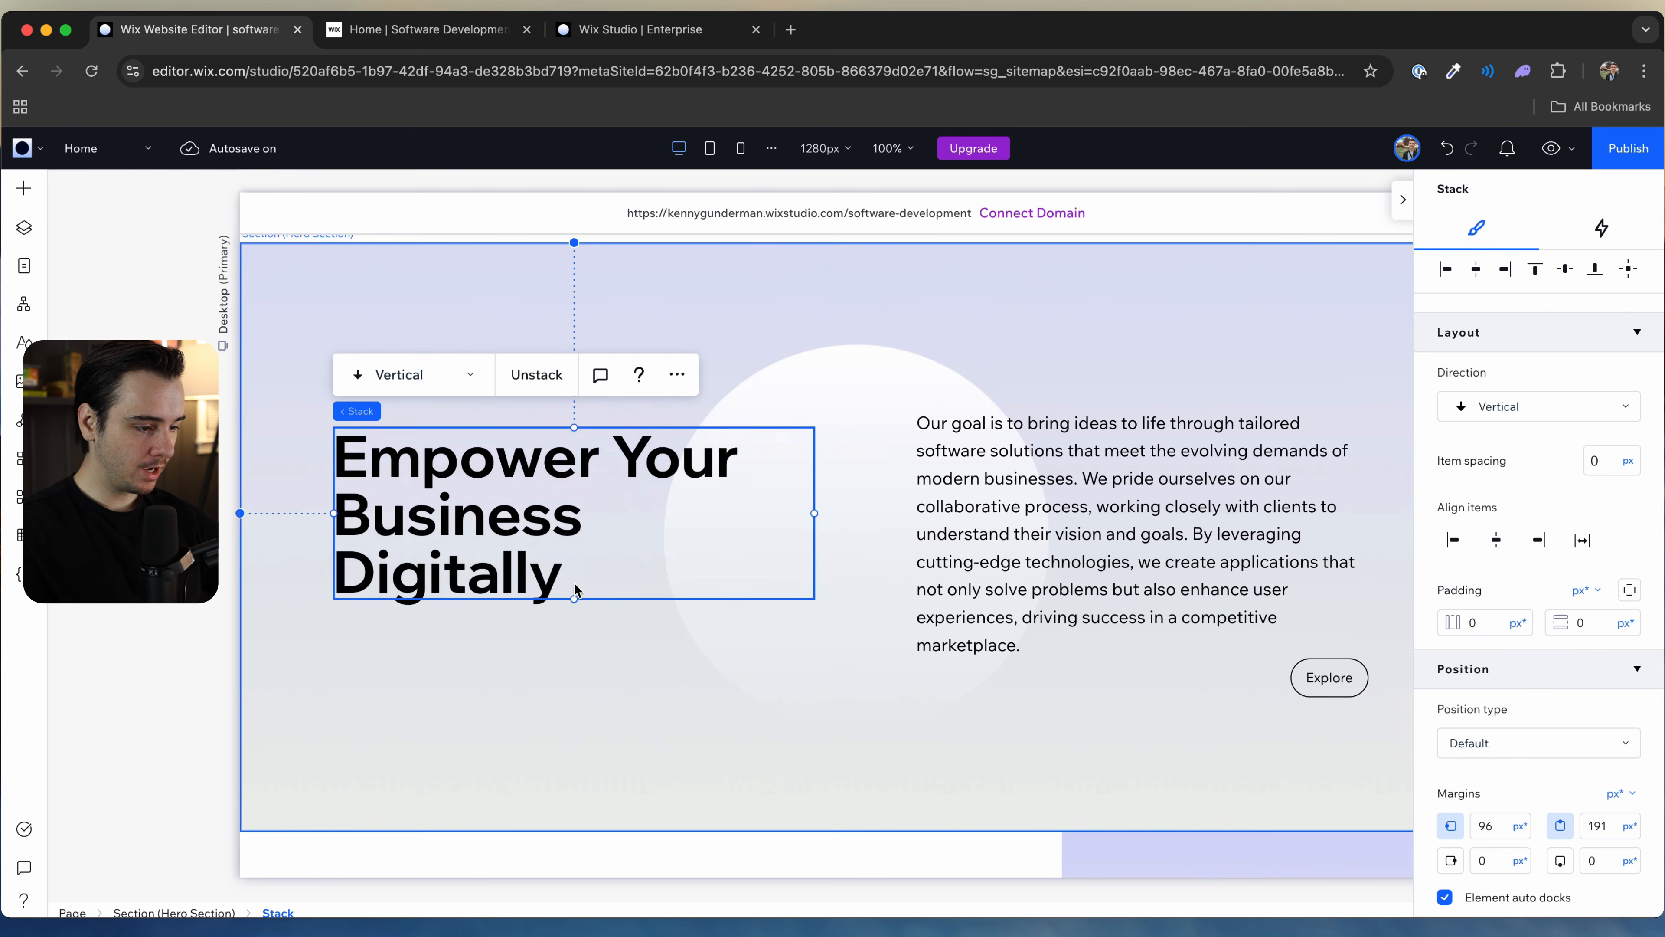
Step: Replace the hero heading text with "Crafting Digital Excellence"
double_click(470, 533)
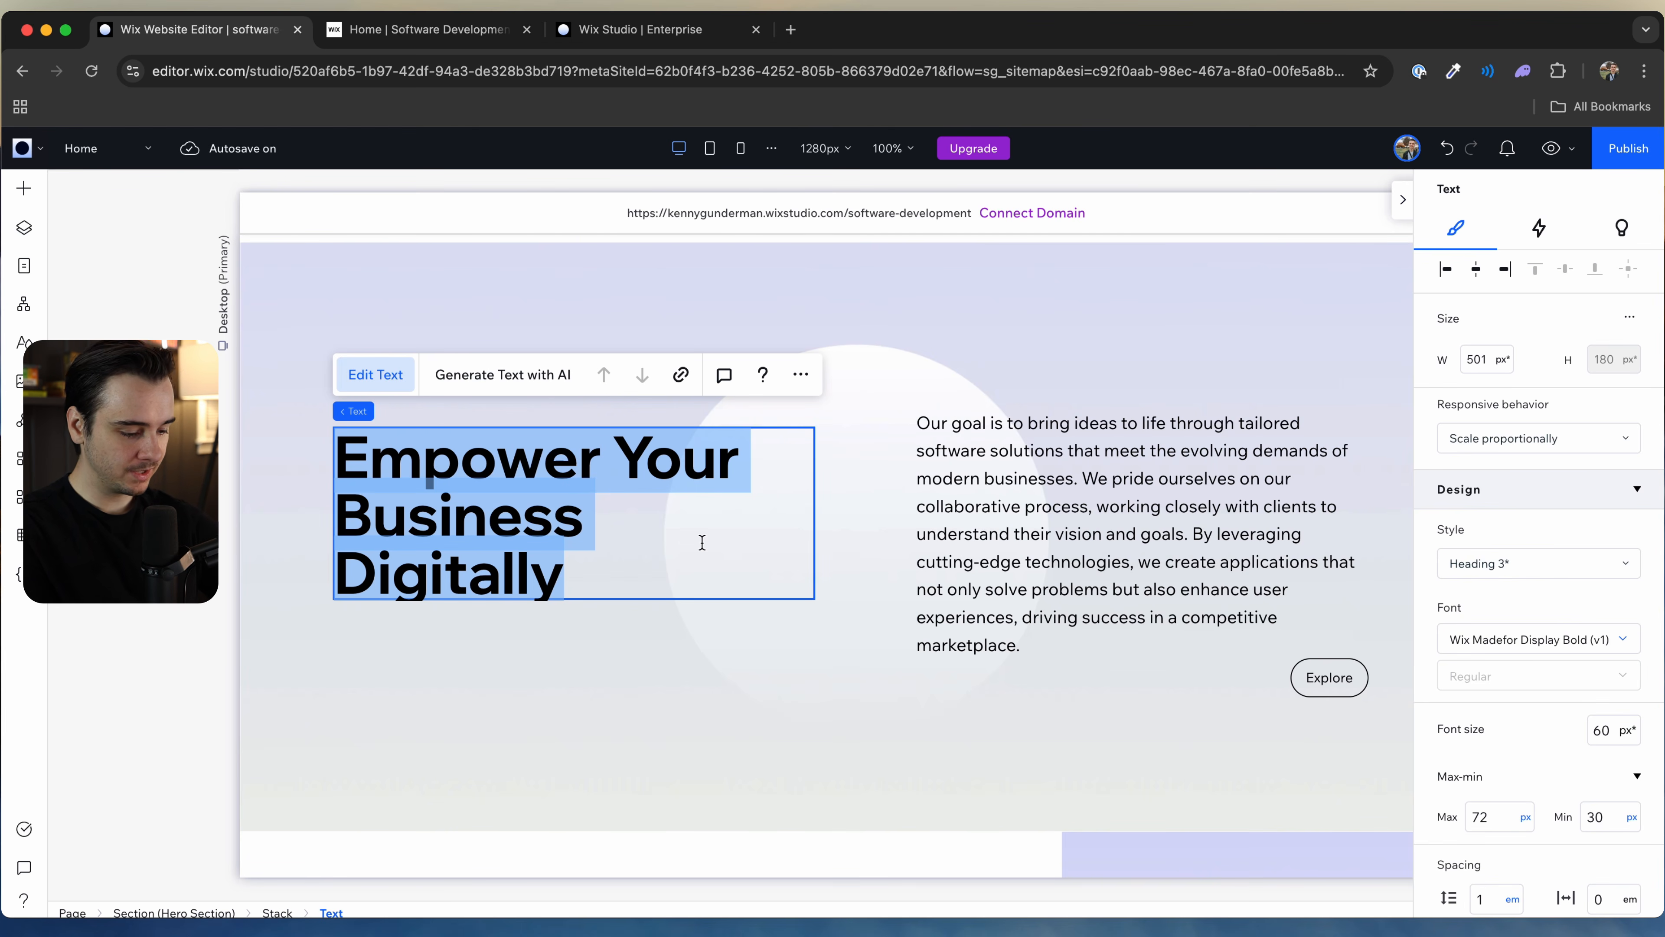
text(Crafty)
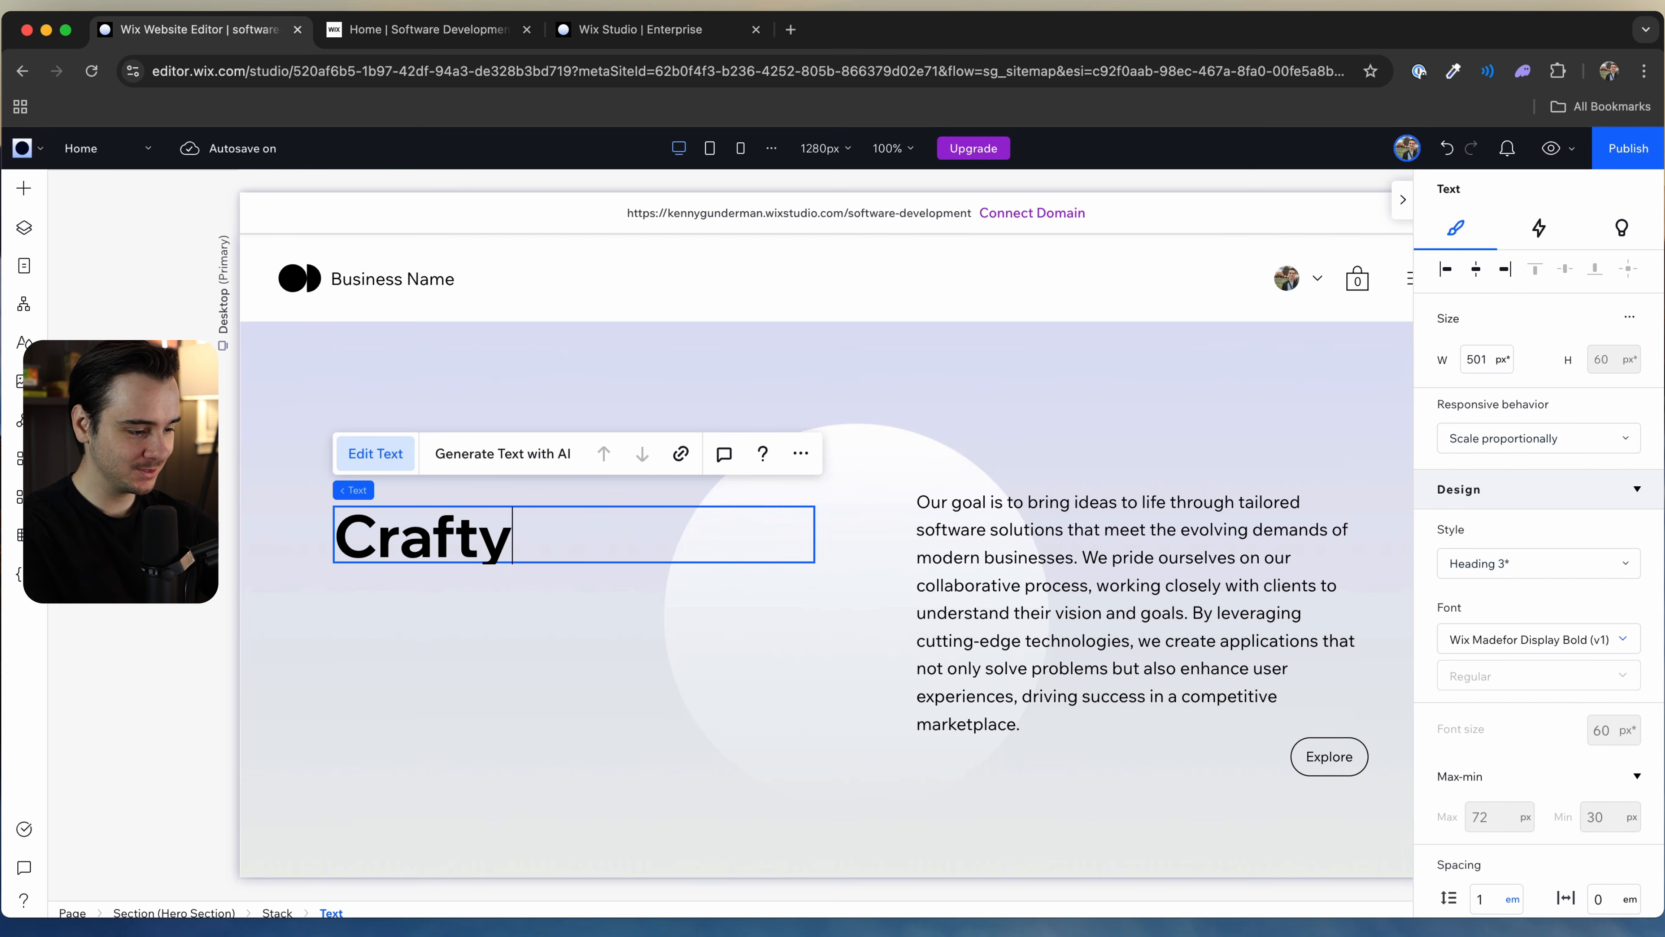
text(ng Digital El)
key(BackSpace)
text(xellence)
Step: Center the heading vertically beside the hero paragraph at about X 96, Y 242 px and lower the Explore button to about Y 441 px
drag(532, 509, 532, 526)
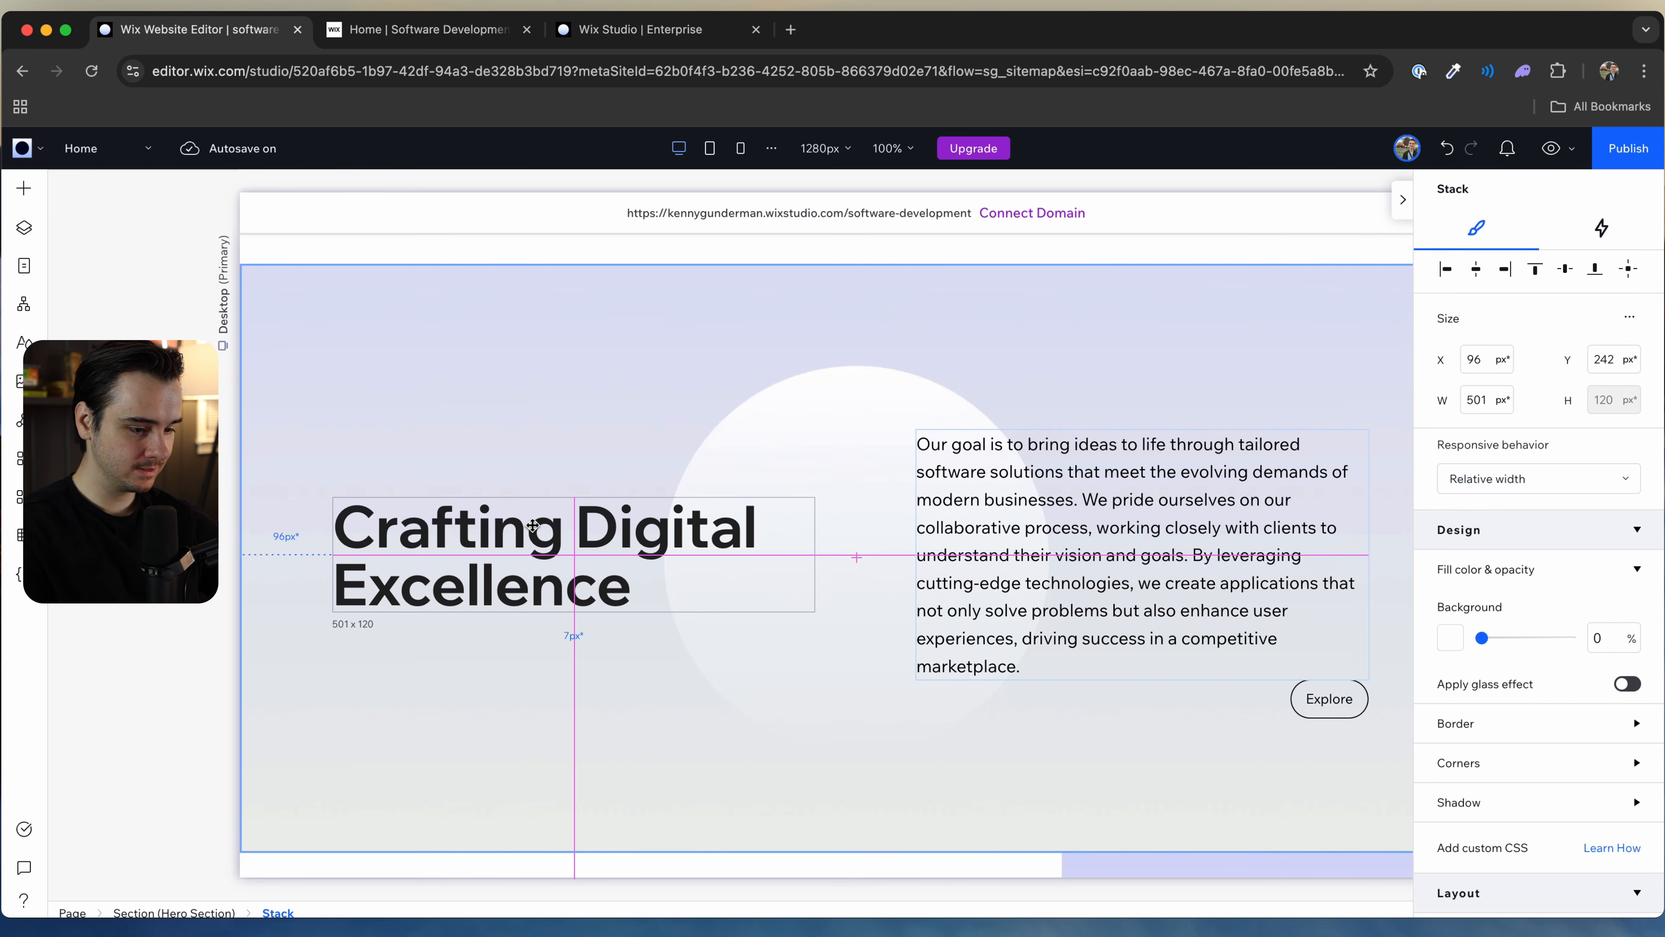
click(1327, 701)
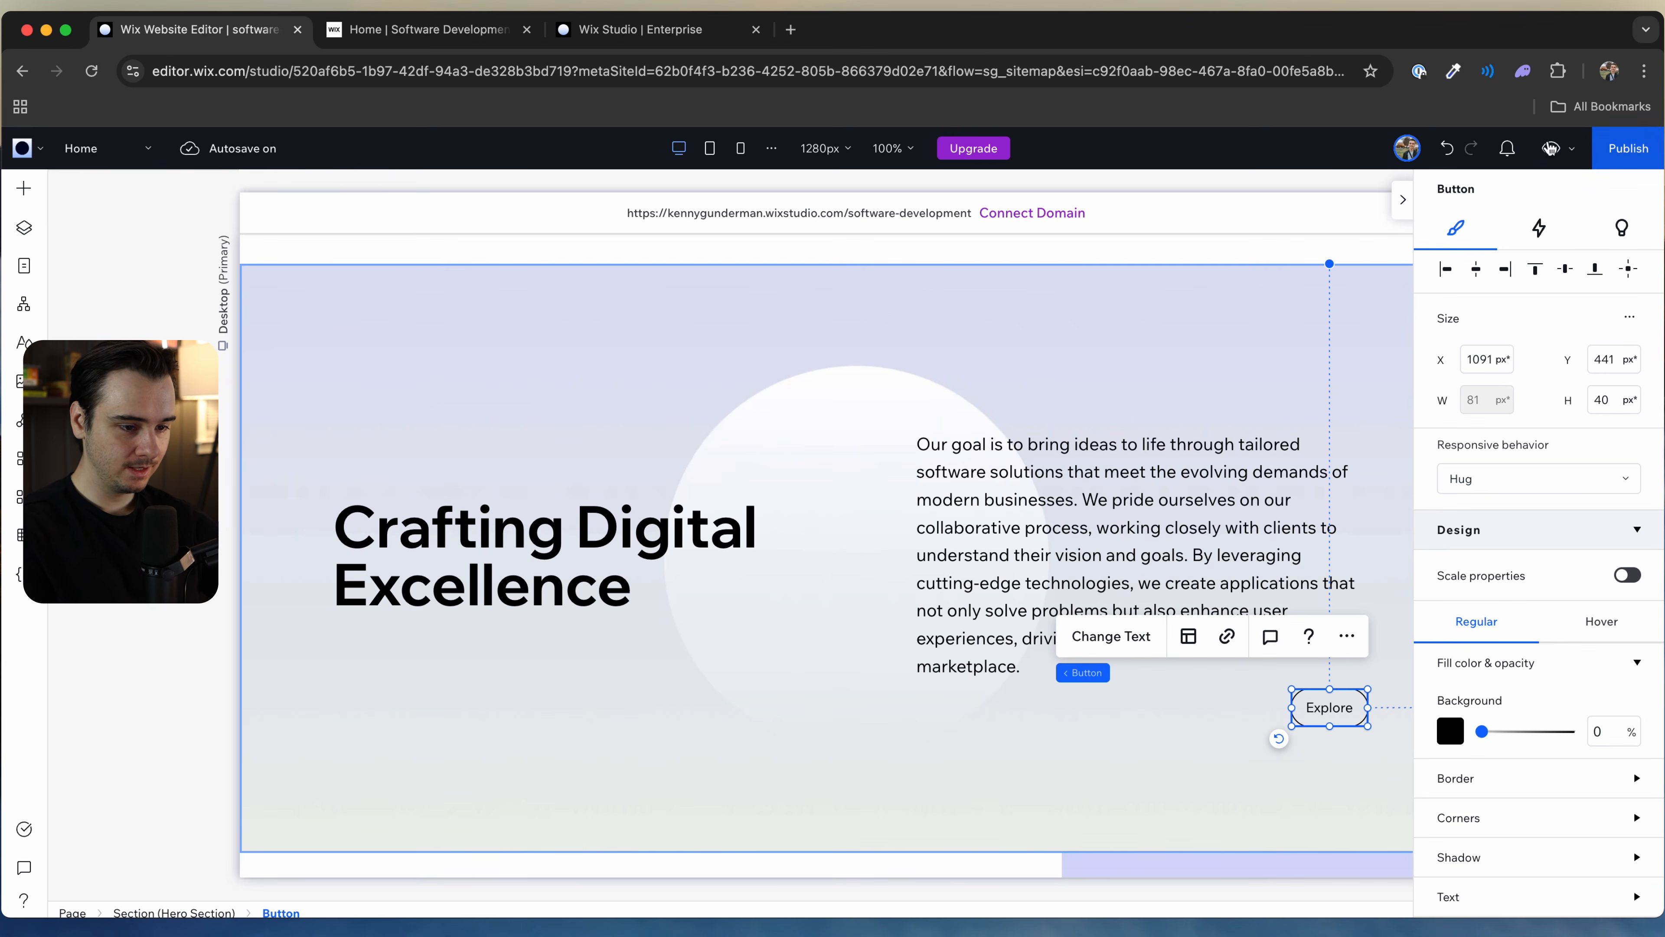
click(1403, 199)
Step: Select the hero section and open the AI Image Creator for changing its background media
click(482, 313)
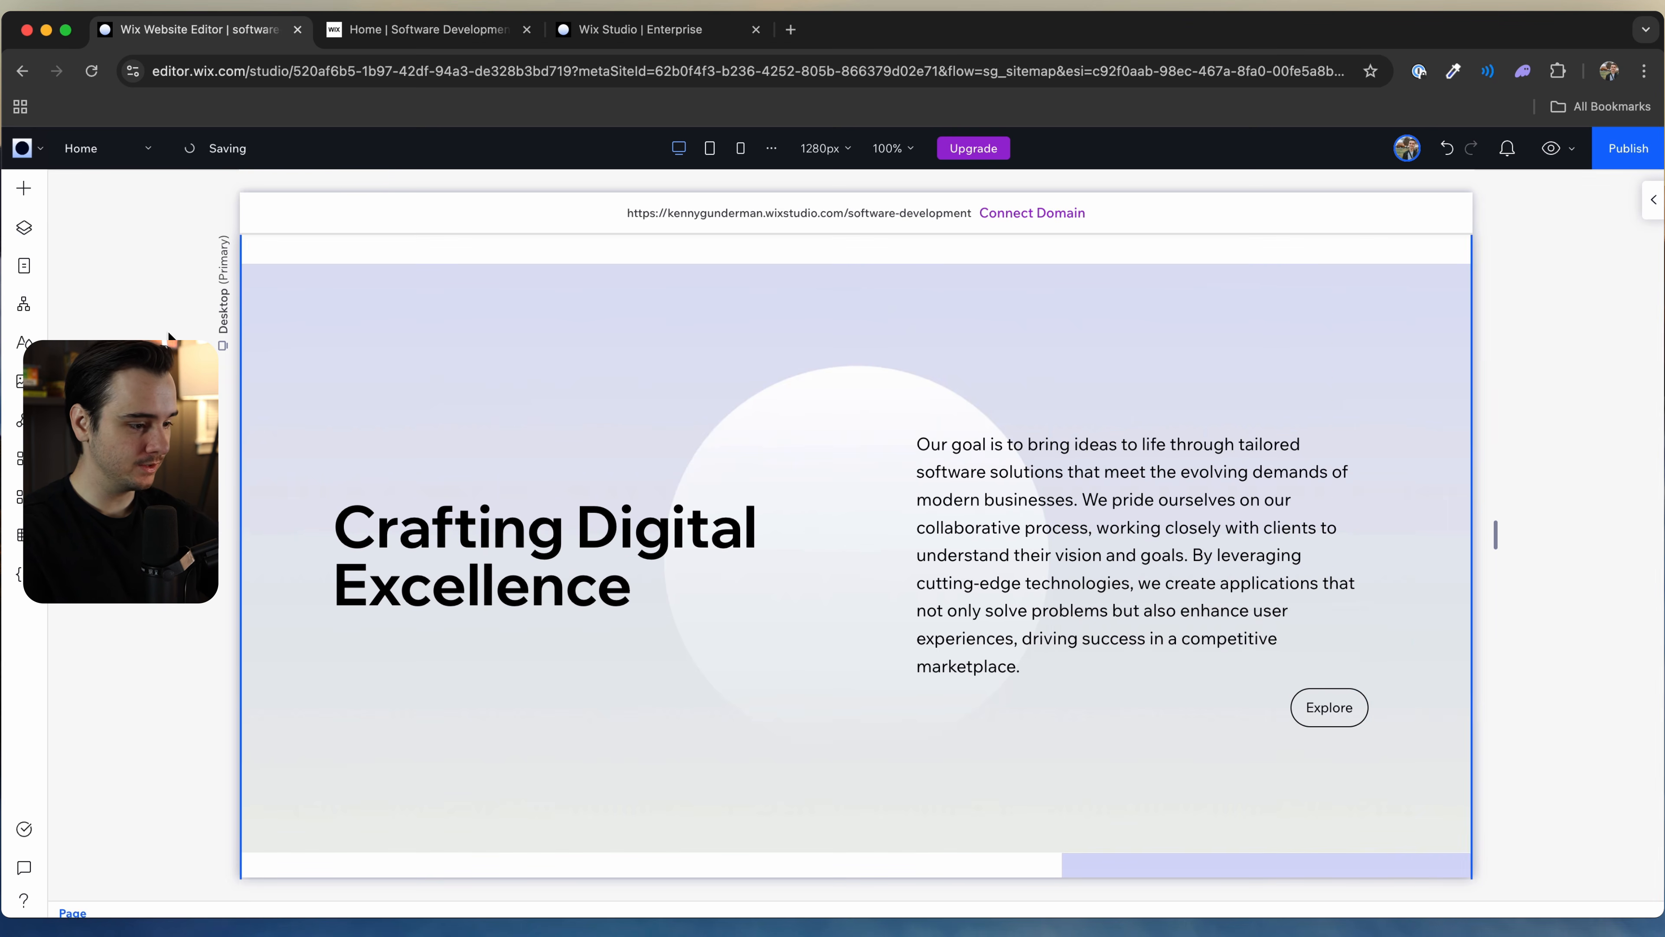
click(1653, 200)
scroll(1511, 692, down, 3)
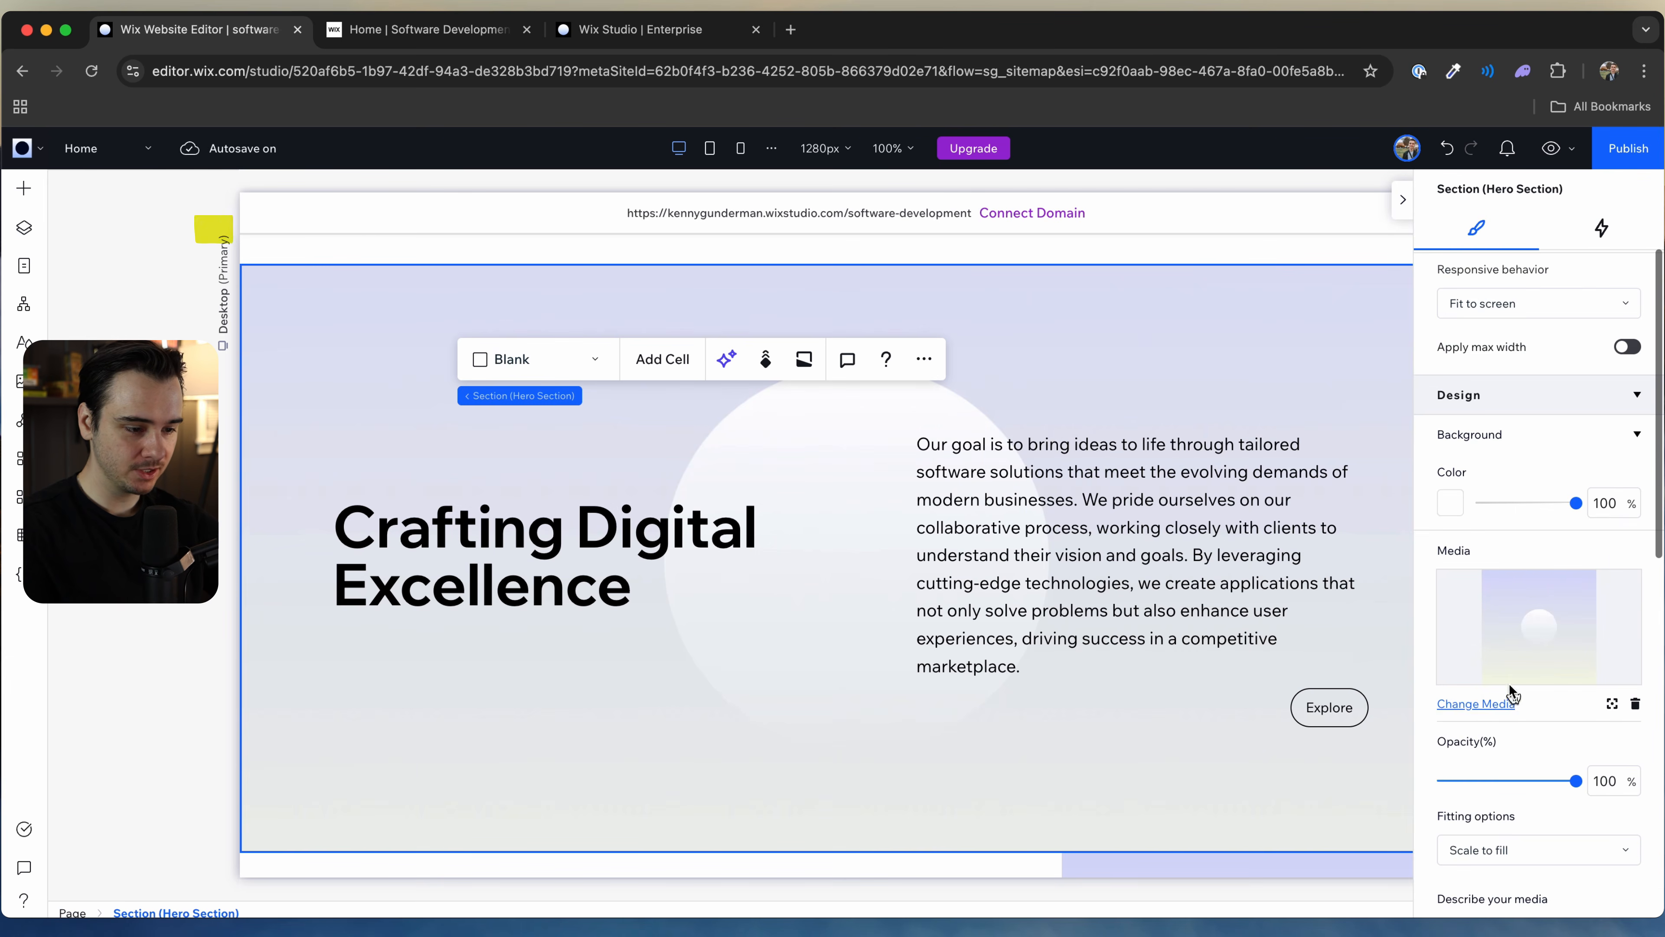
click(1476, 703)
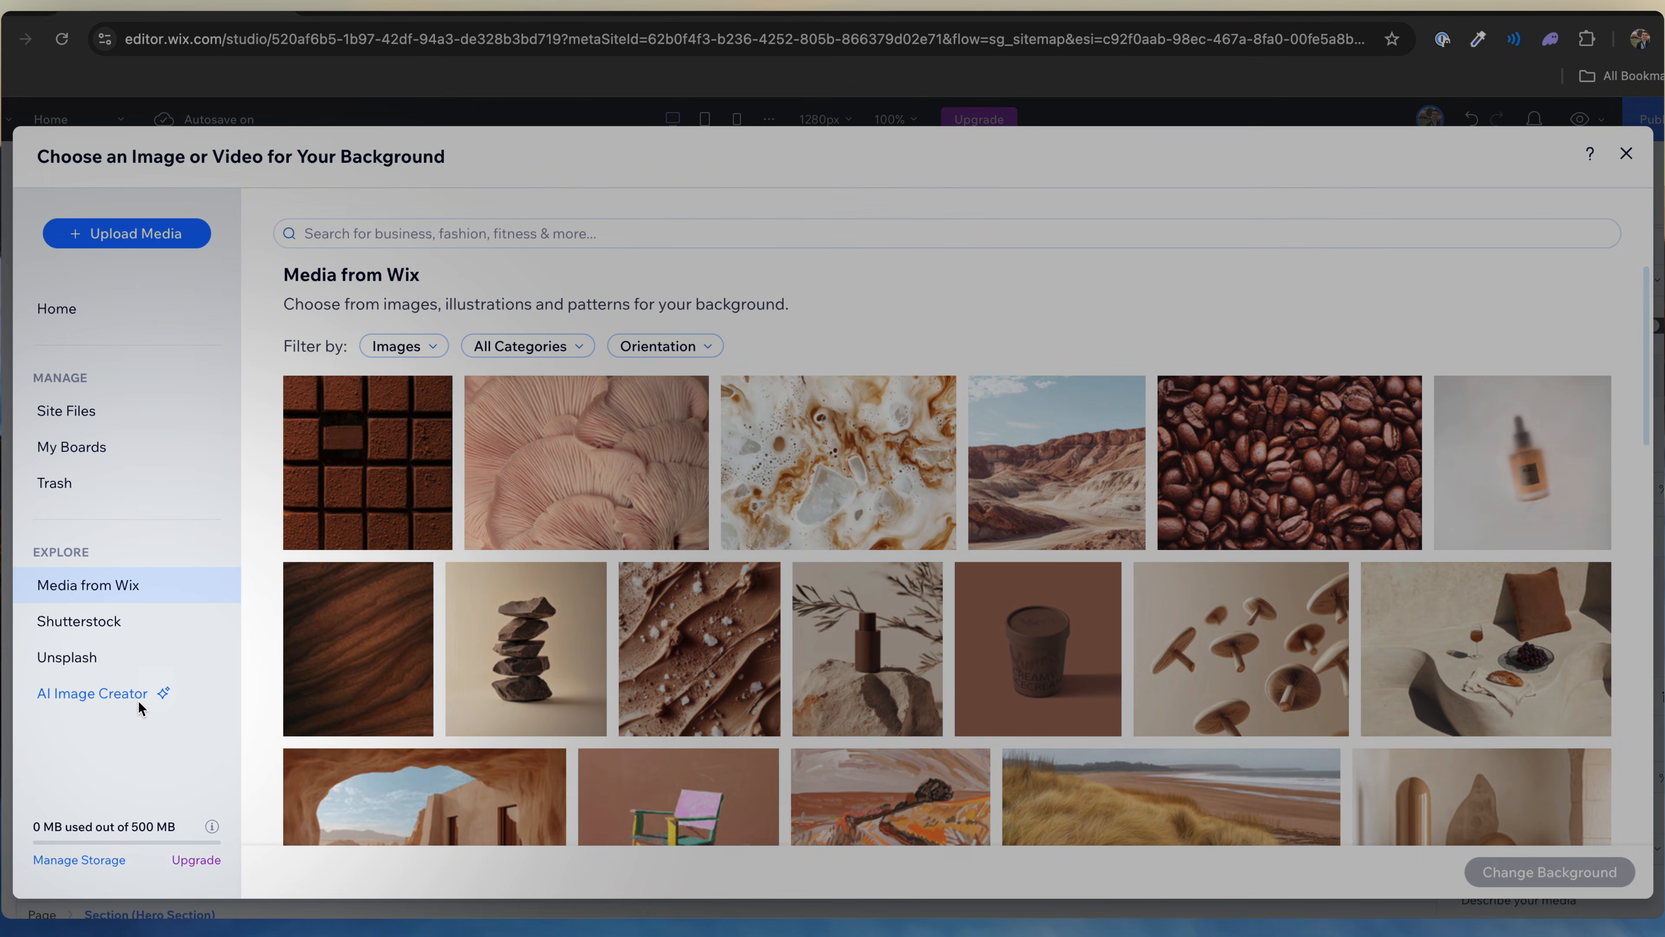
click(137, 699)
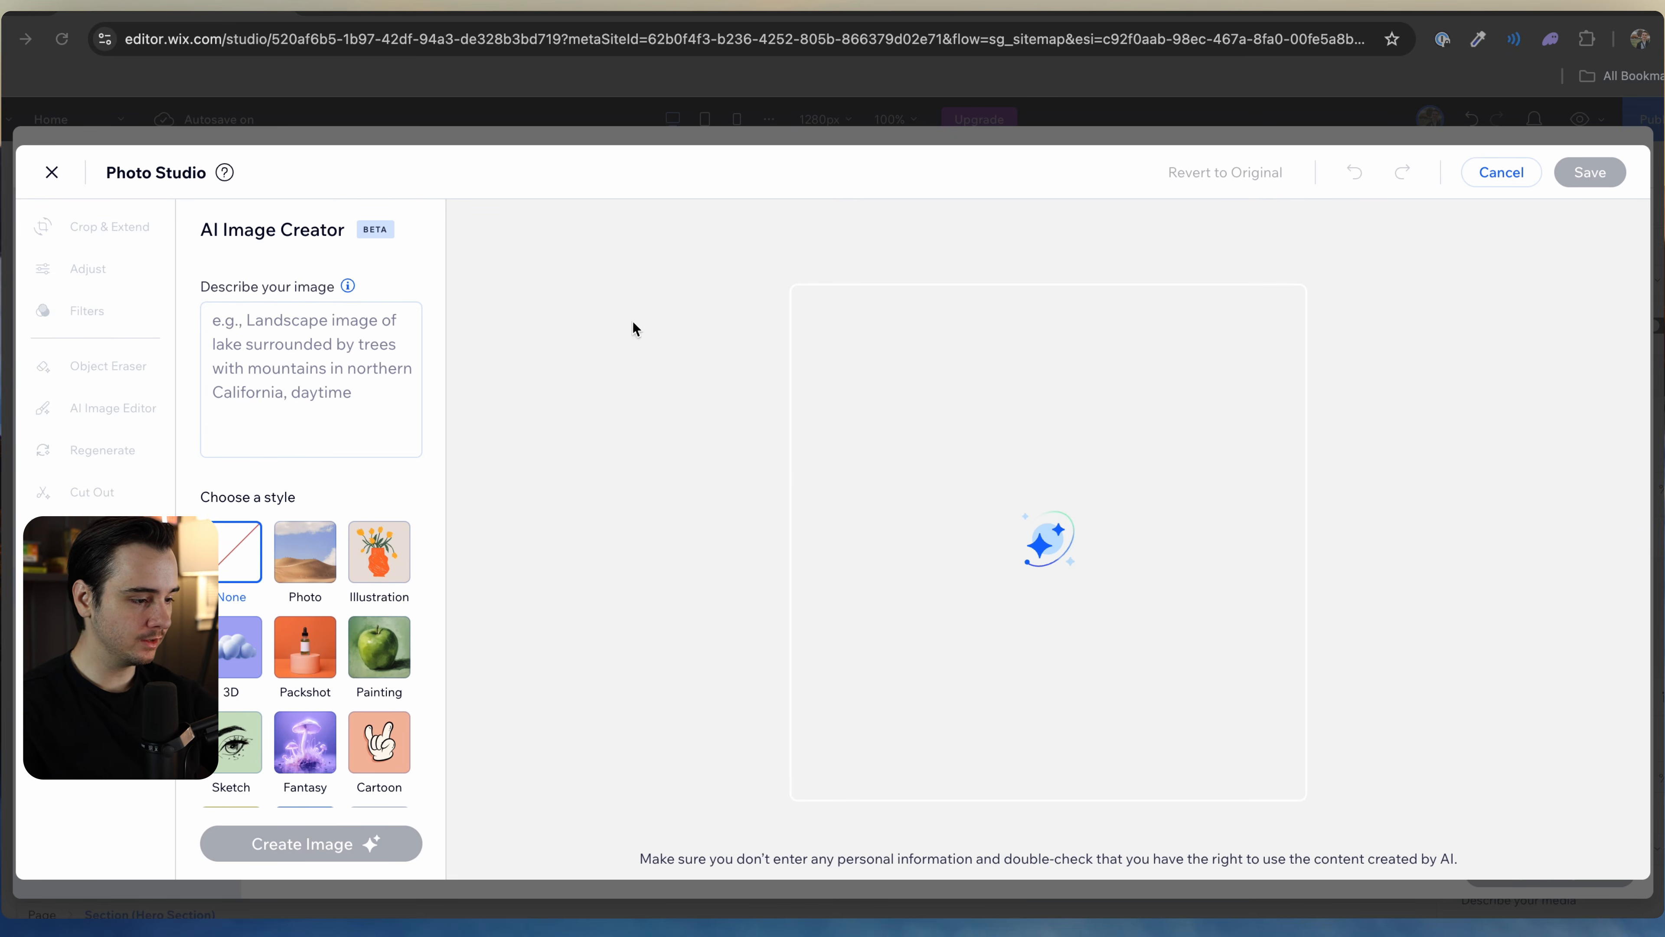
Step: Generate an image from the pasted prompt for a modern, high-tech abstract background of interconnected nodes in black and grey with glowing orange hints
click(299, 360)
key(super+v)
scroll(299, 360, up, 6)
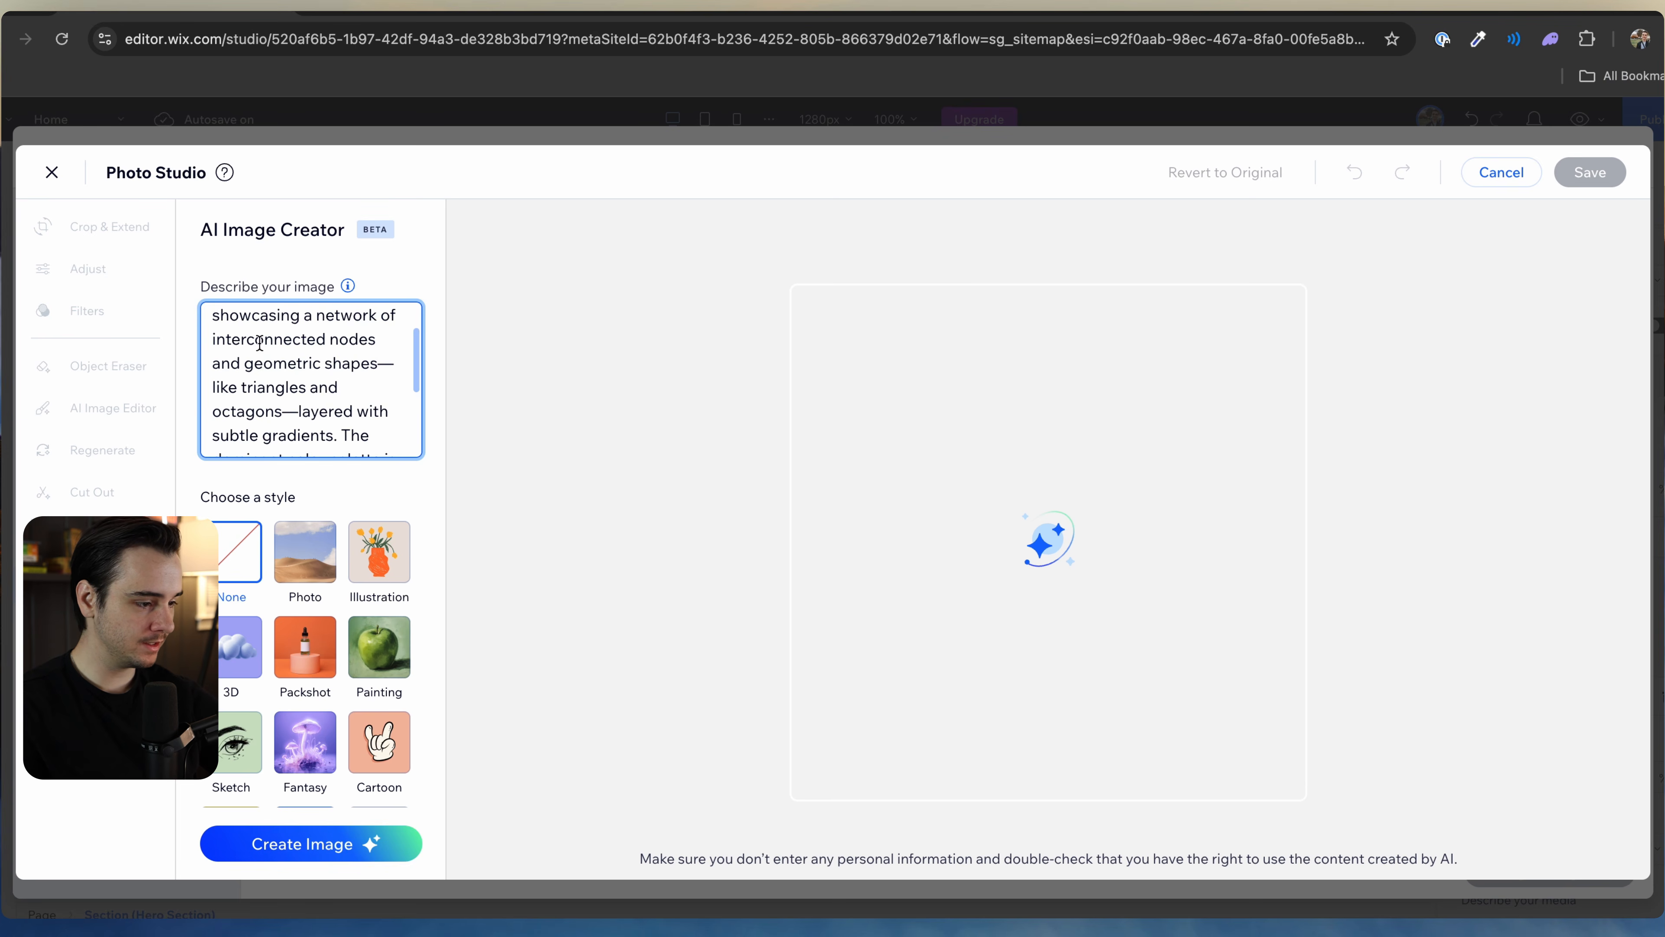
click(306, 343)
scroll(416, 352, down, 1)
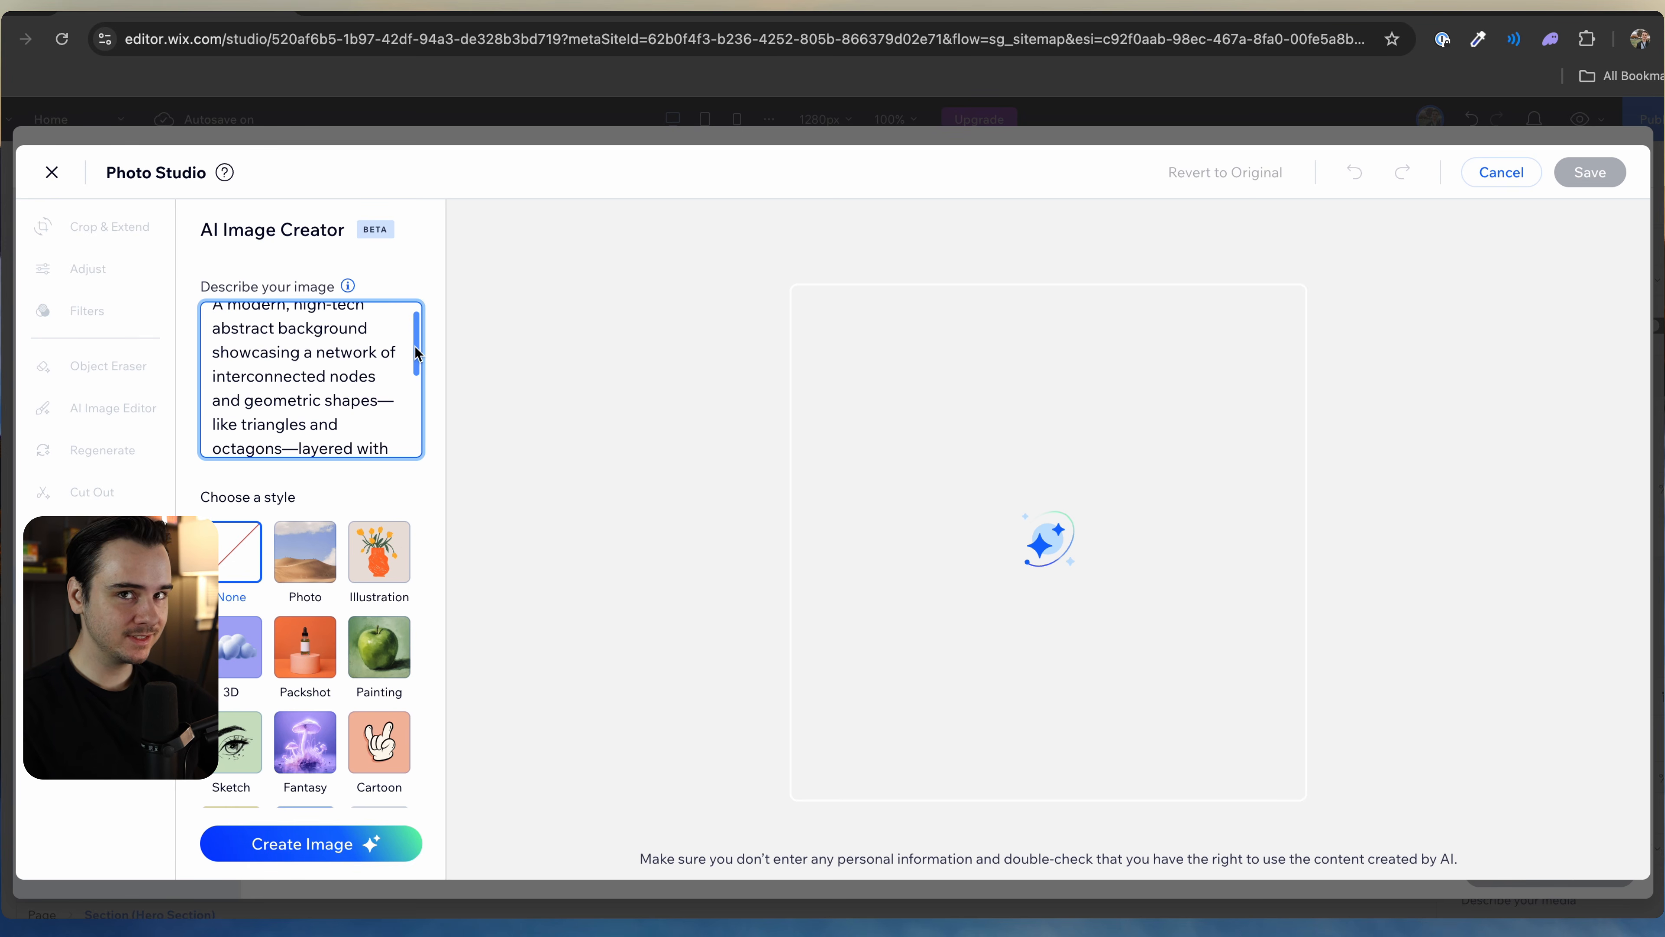
drag(416, 352, 426, 411)
click(257, 847)
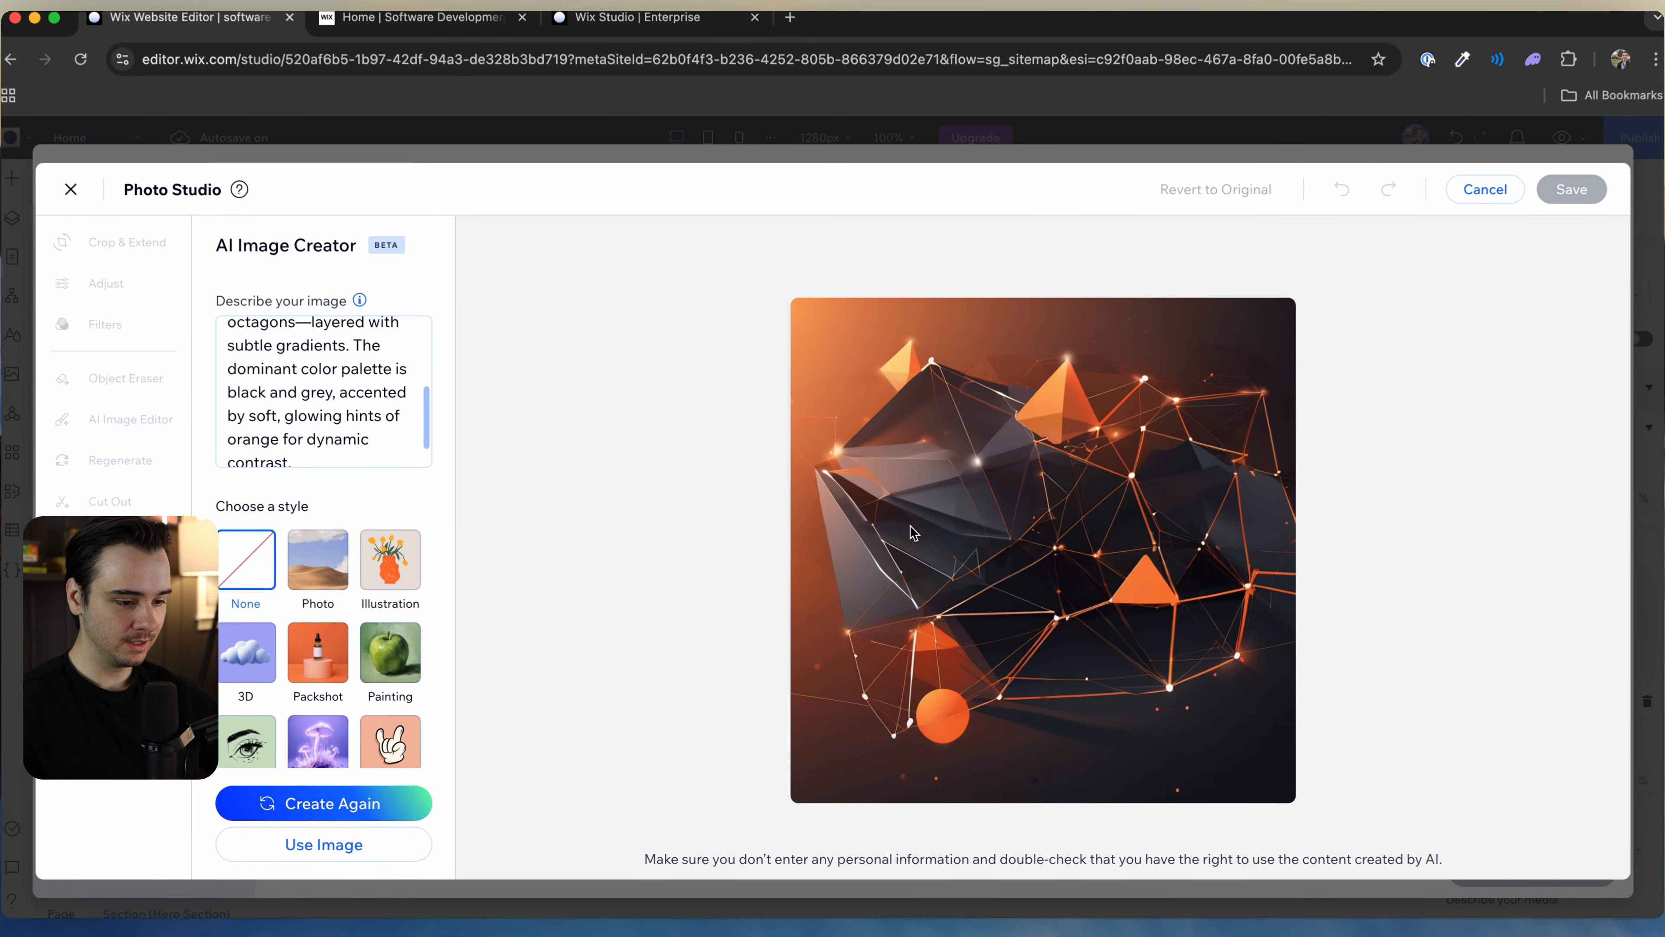
Step: Compare the generated image with the color palette part of the prompt and accept the image for use
scroll(296, 405, down, 1)
click(318, 365)
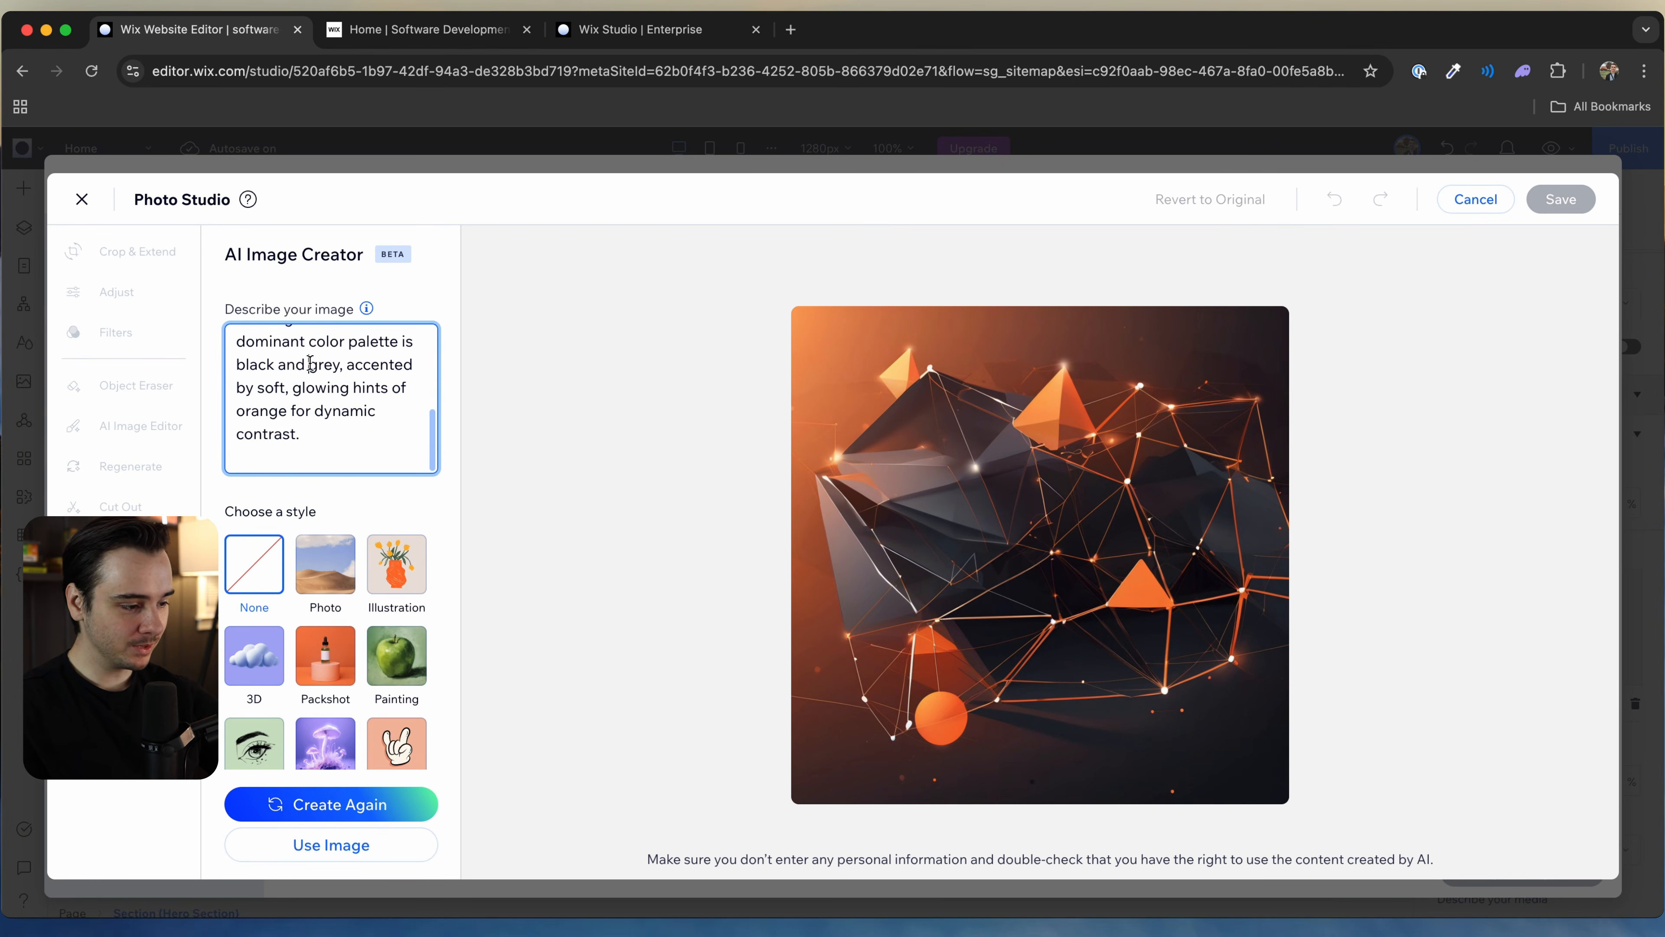
drag(264, 388, 362, 389)
click(253, 434)
mouse_move(936, 579)
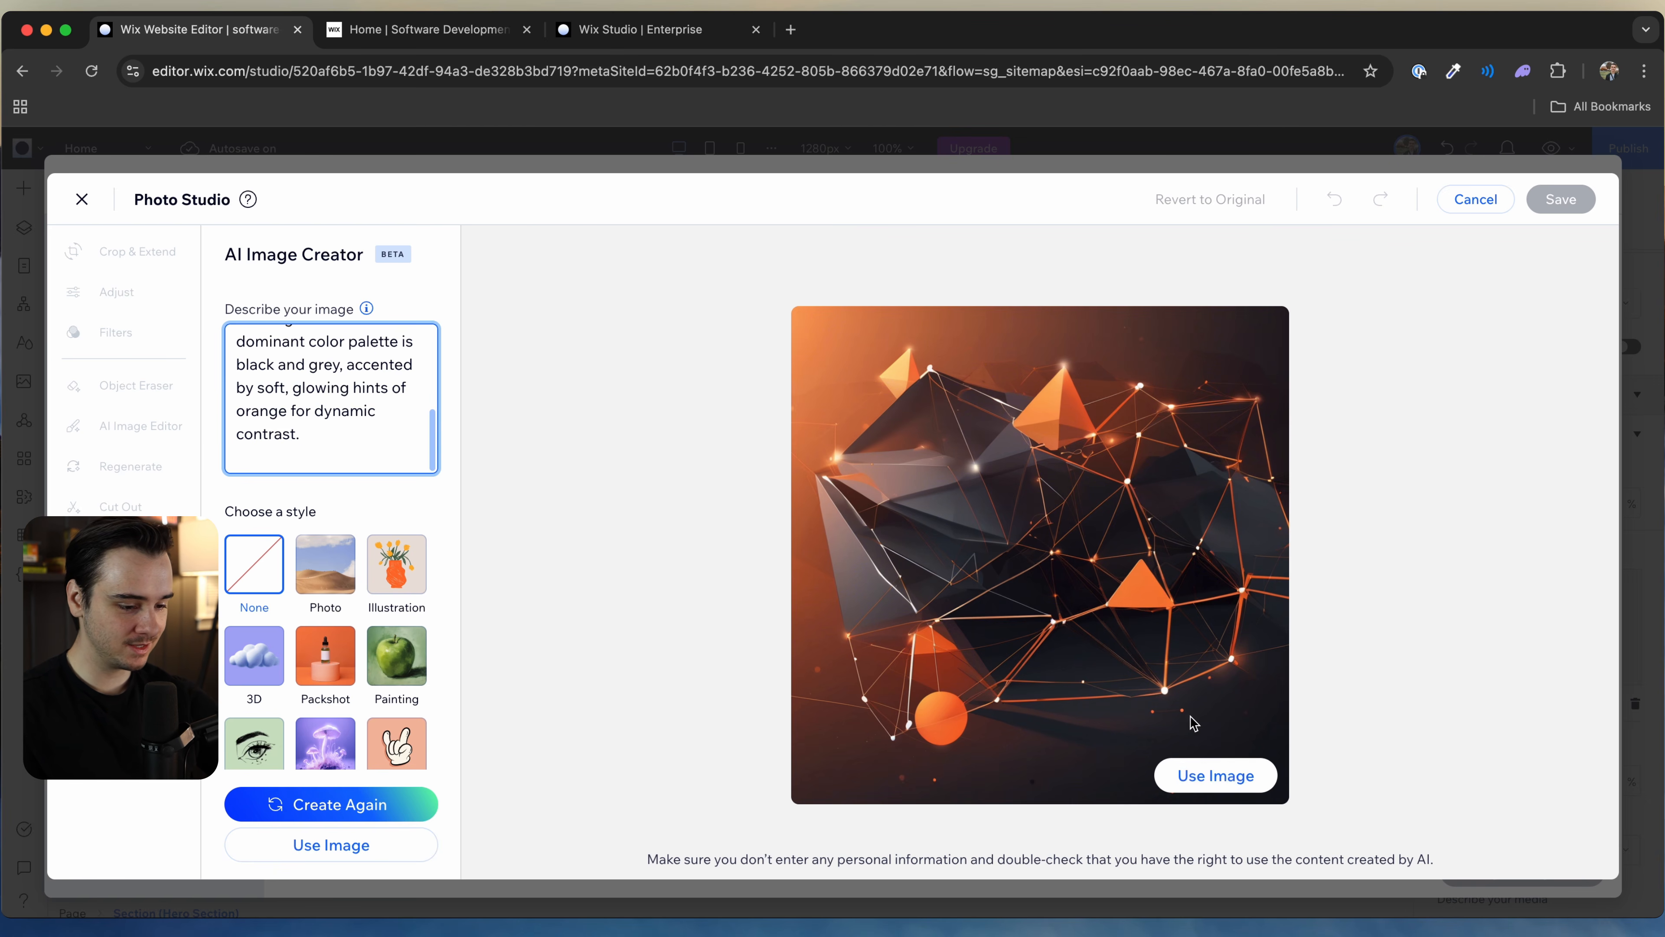
click(1207, 785)
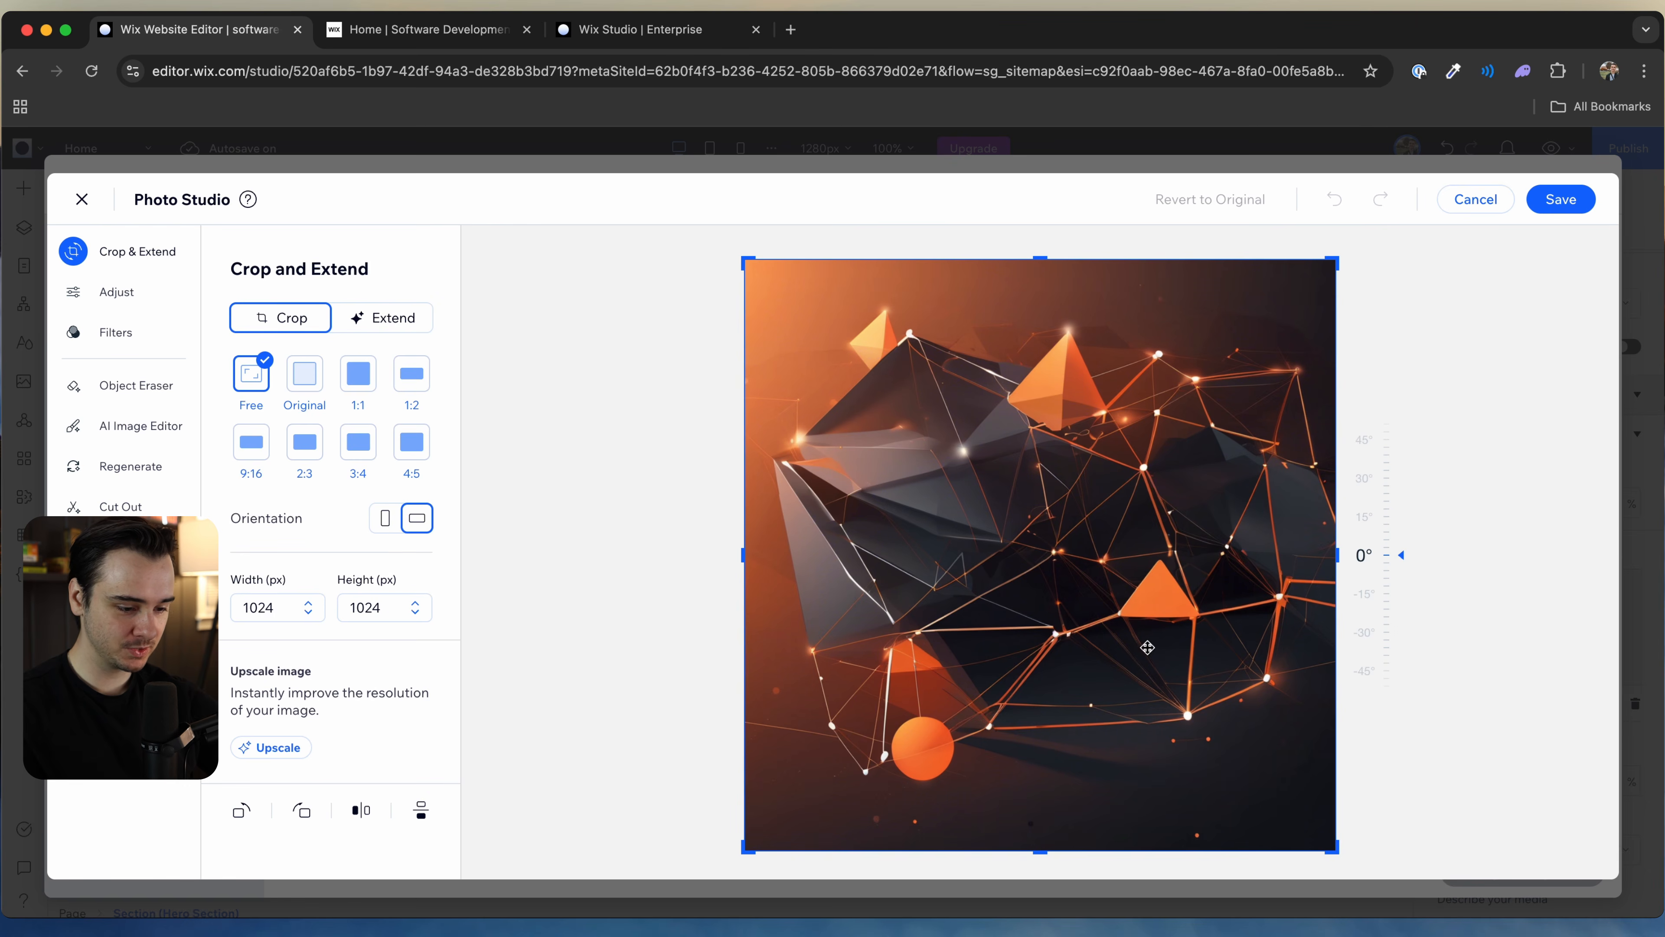
Step: Crop the generated image freely to a wide format of about 899 × 465 px, save it and apply it as the hero background
drag(1340, 851, 1403, 689)
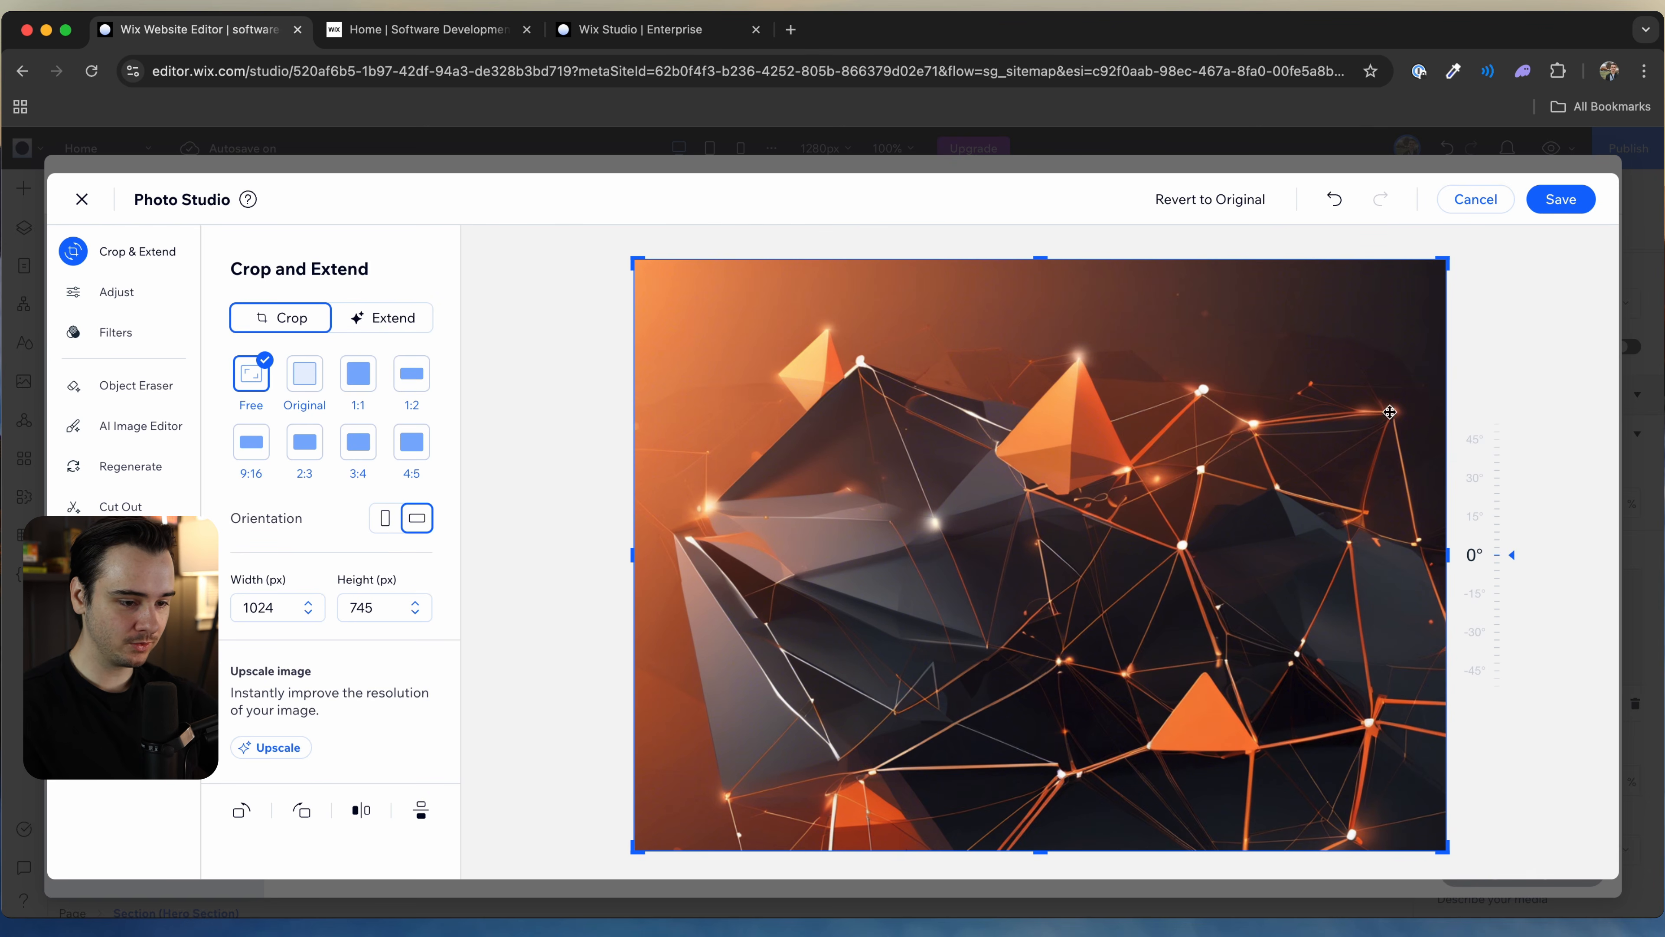
drag(1448, 251, 1494, 476)
drag(1108, 477, 859, 477)
drag(576, 551, 685, 552)
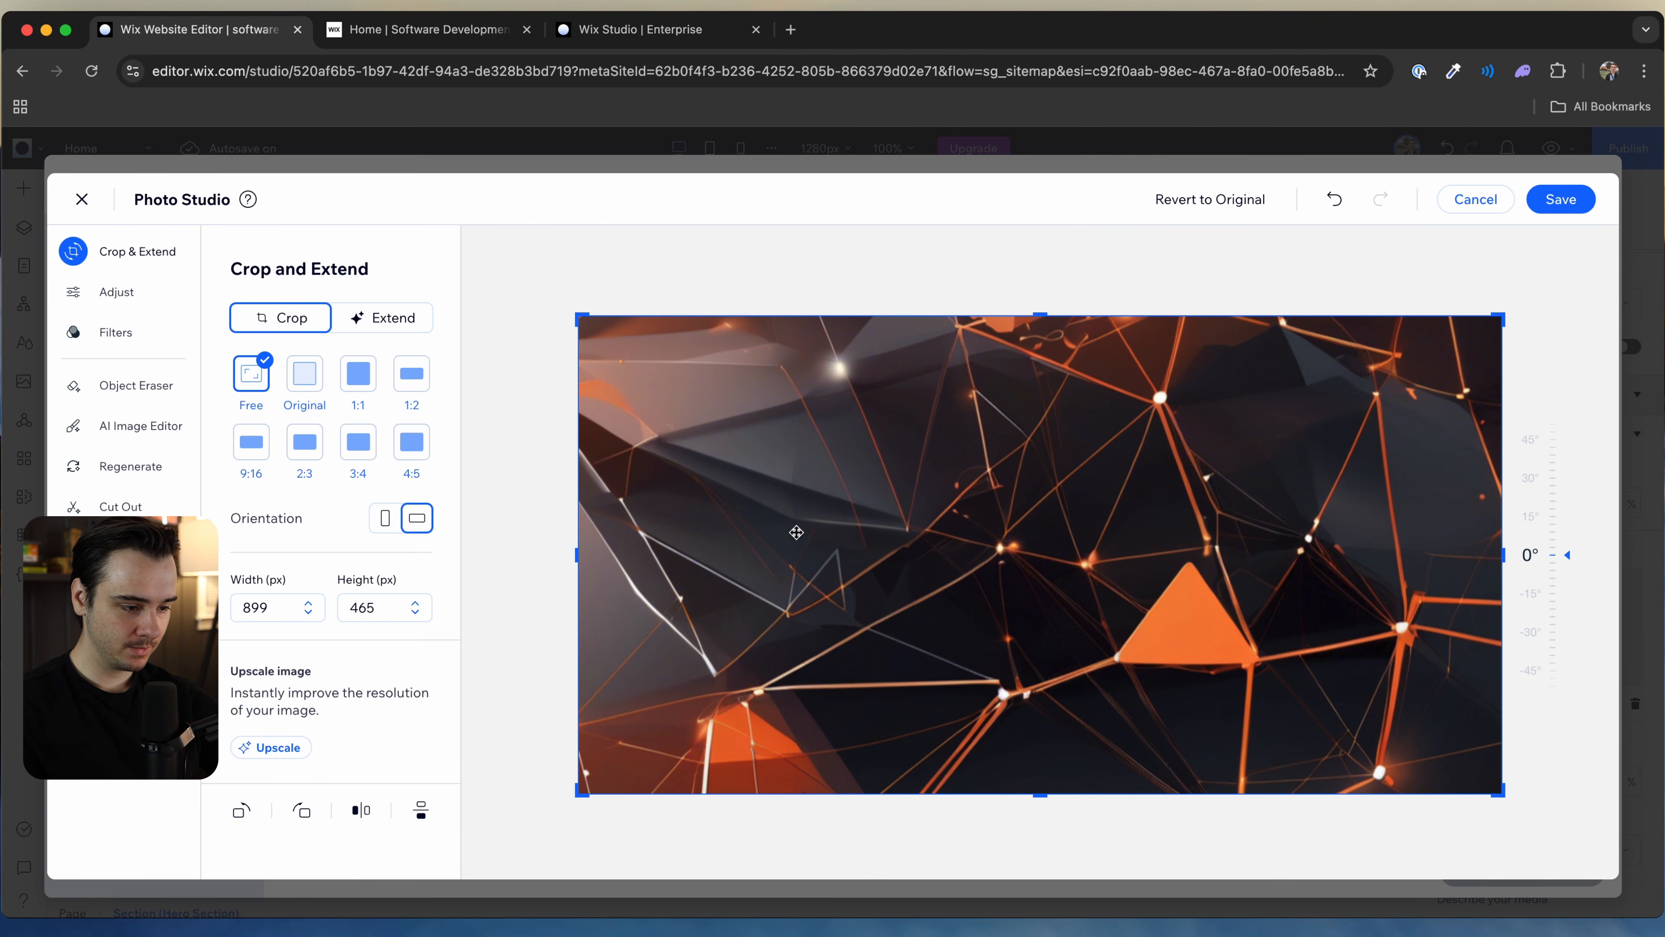
click(1563, 200)
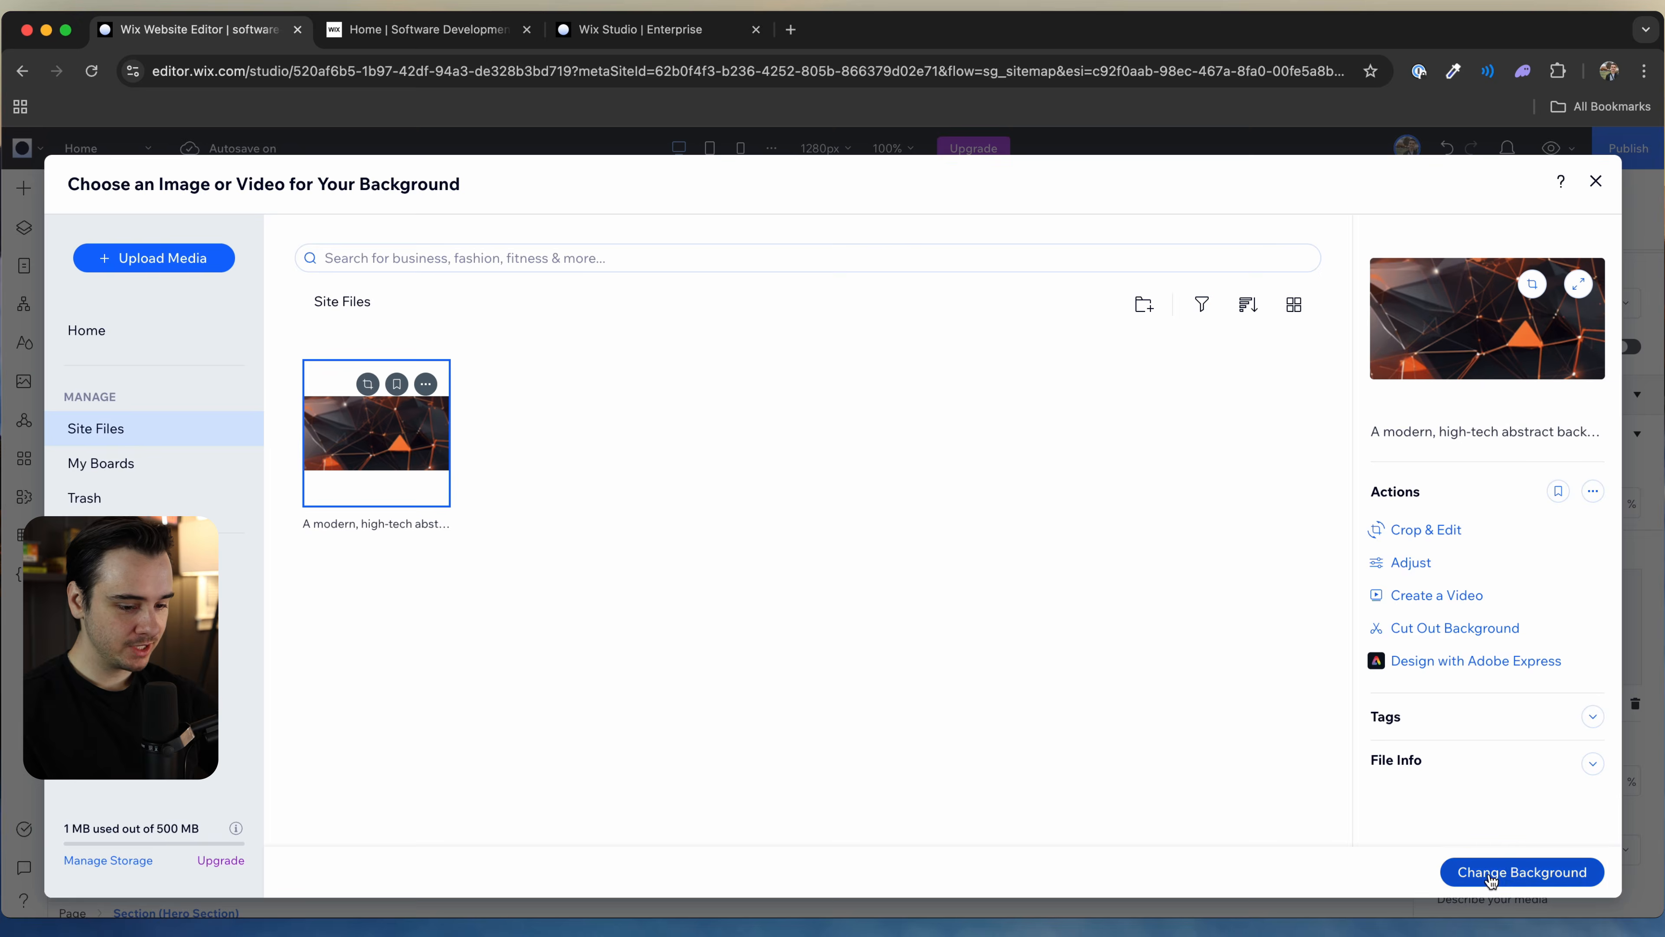
click(1477, 875)
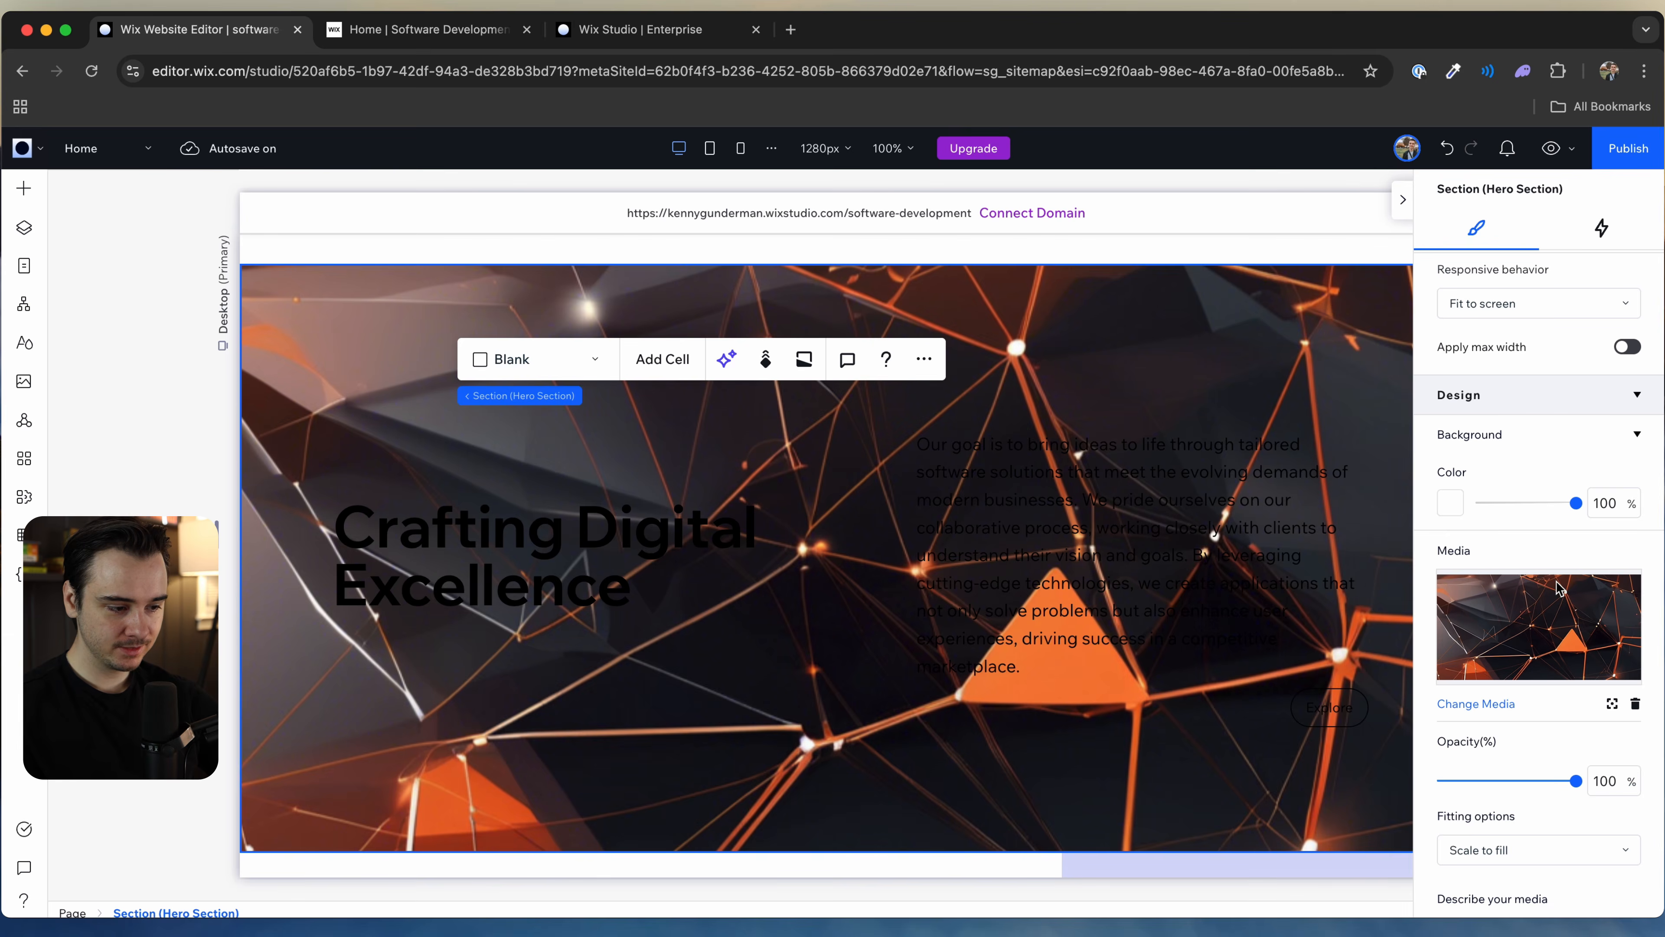
Step: Change the hero heading and paragraph text to white and give the Explore button a white fill
double_click(1115, 584)
click(739, 699)
click(649, 558)
click(649, 557)
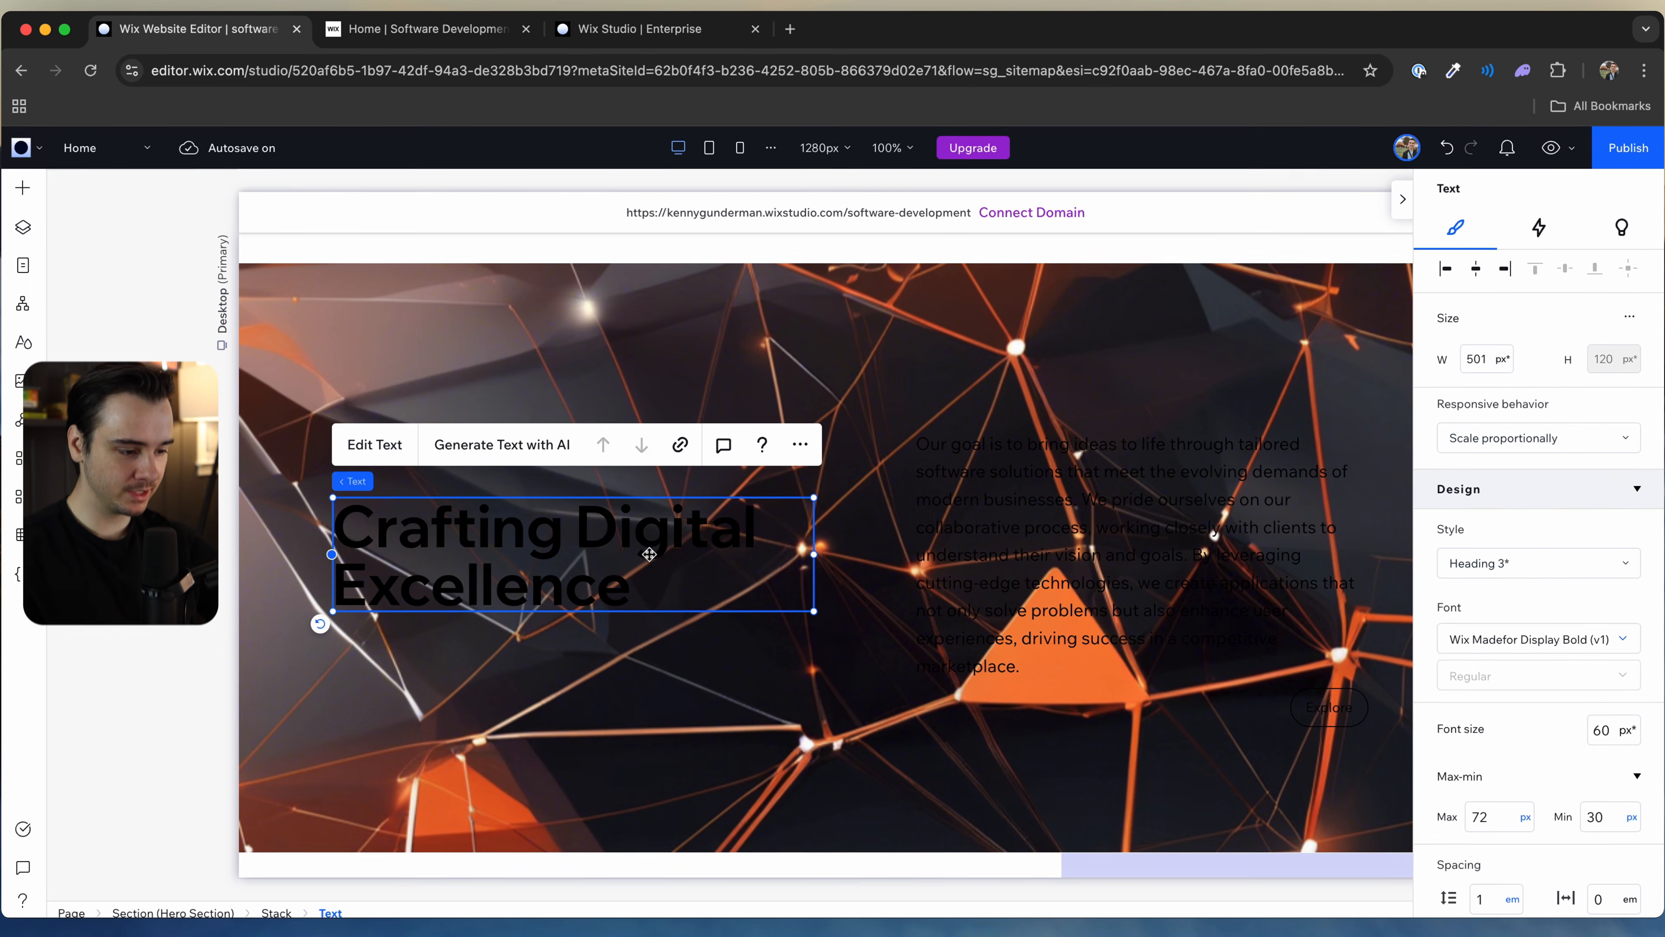
double_click(650, 558)
scroll(1495, 656, down, 5)
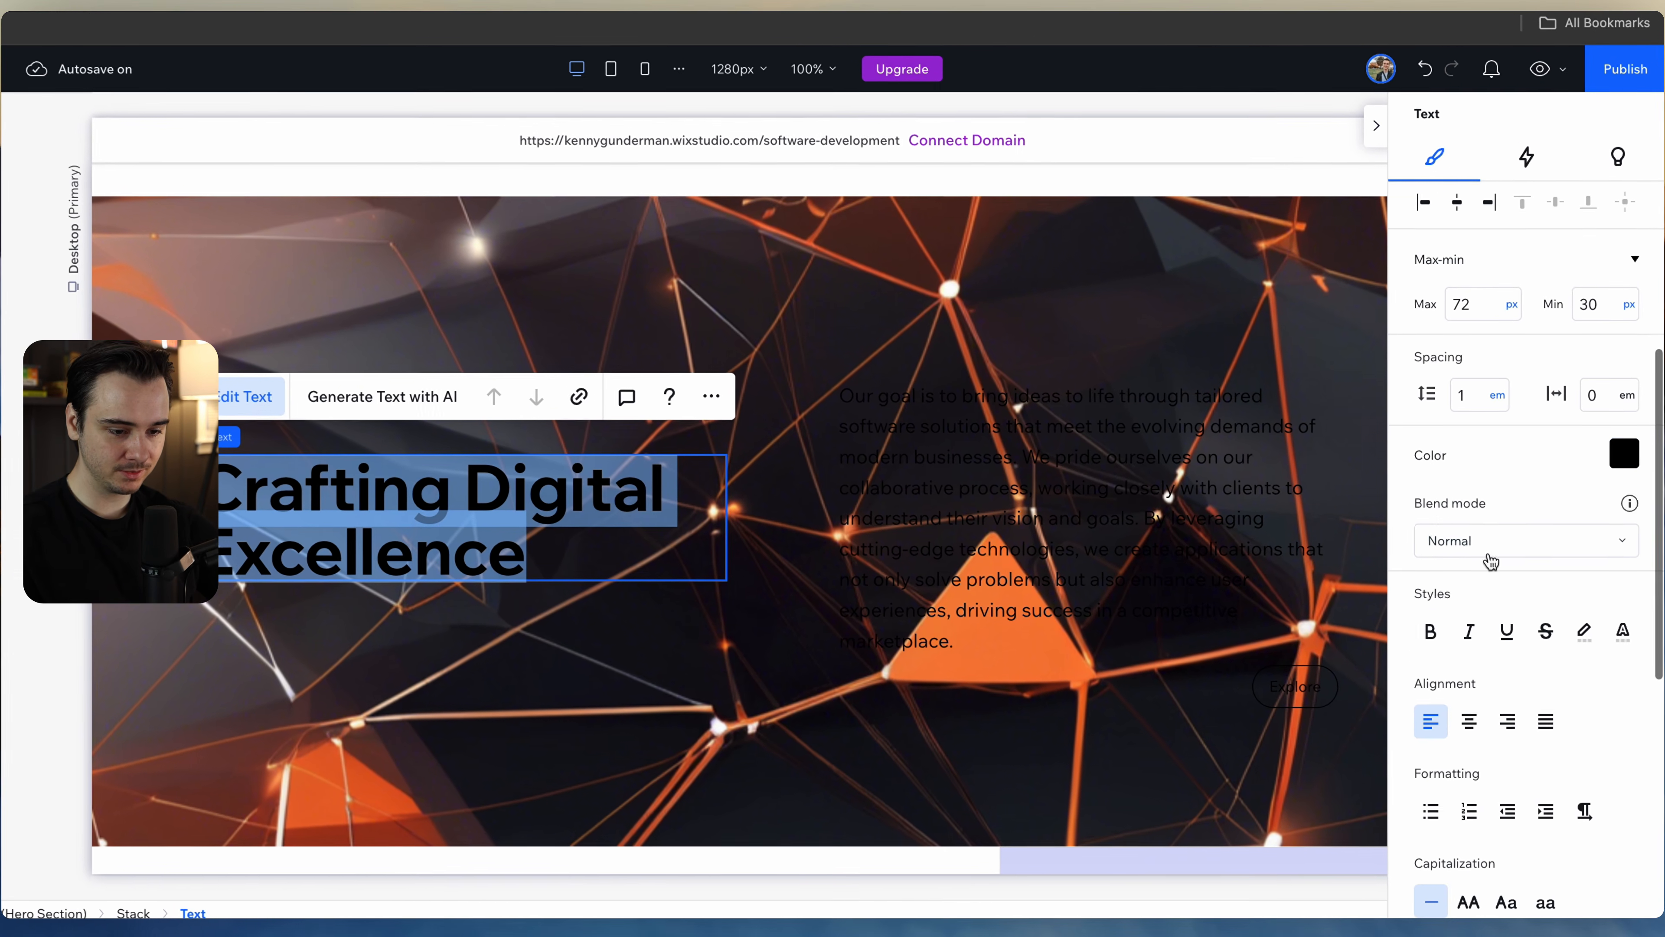
click(1625, 454)
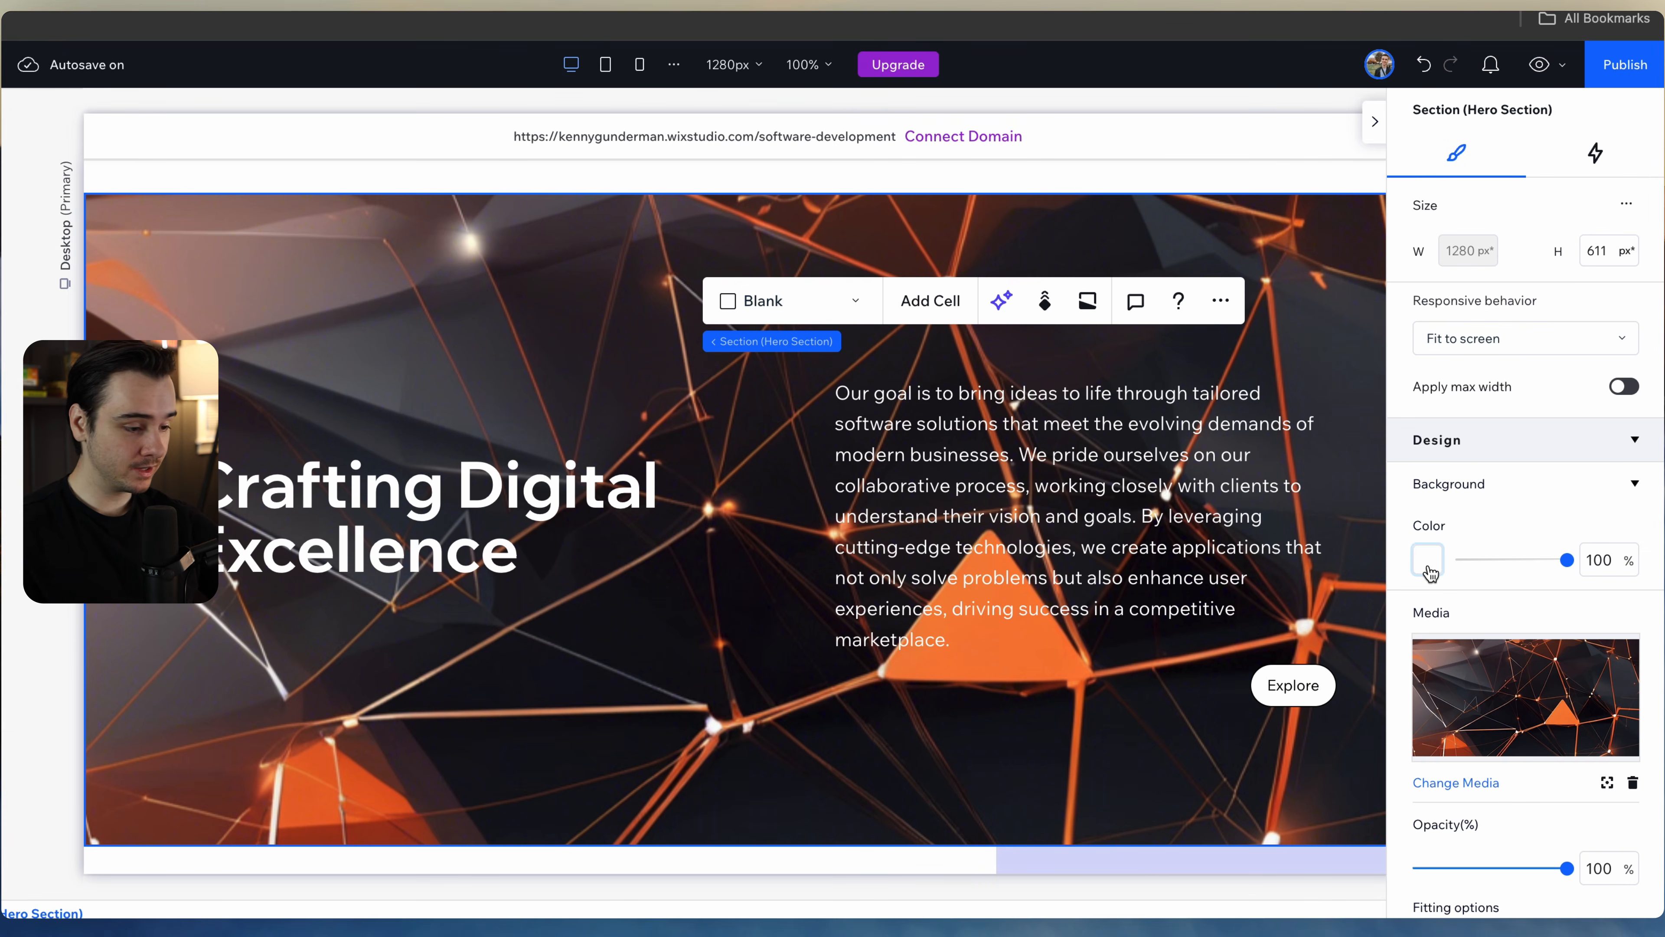
Step: Set the hero section's background color to black and lower the background image's opacity to 27%
click(1429, 561)
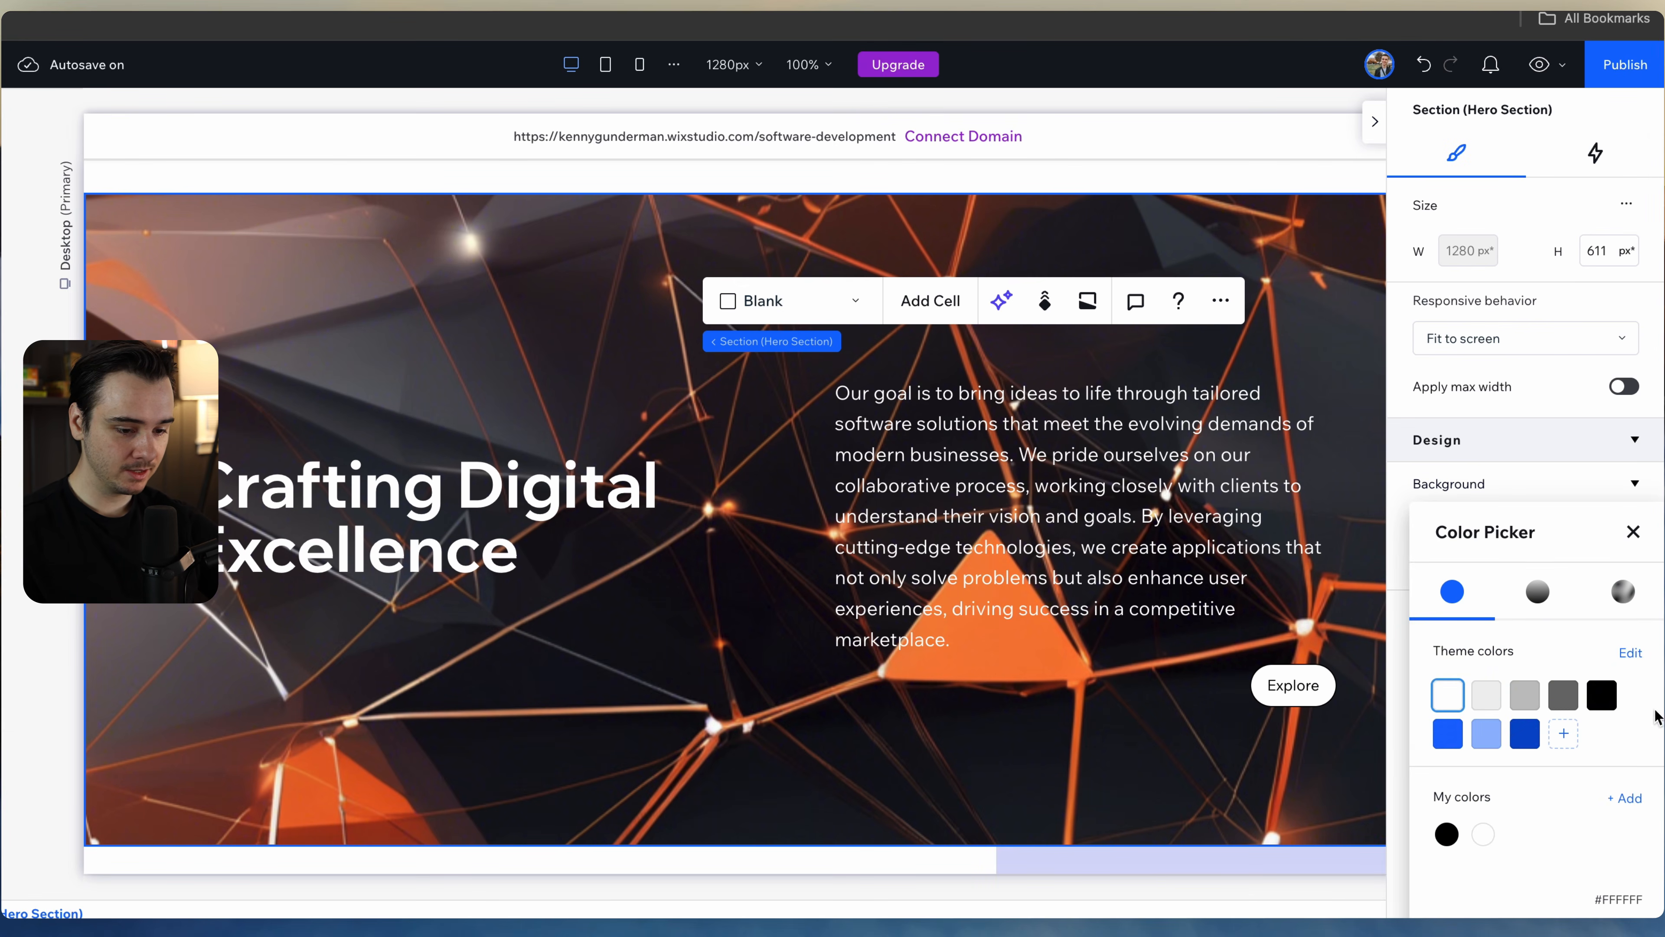
click(1559, 415)
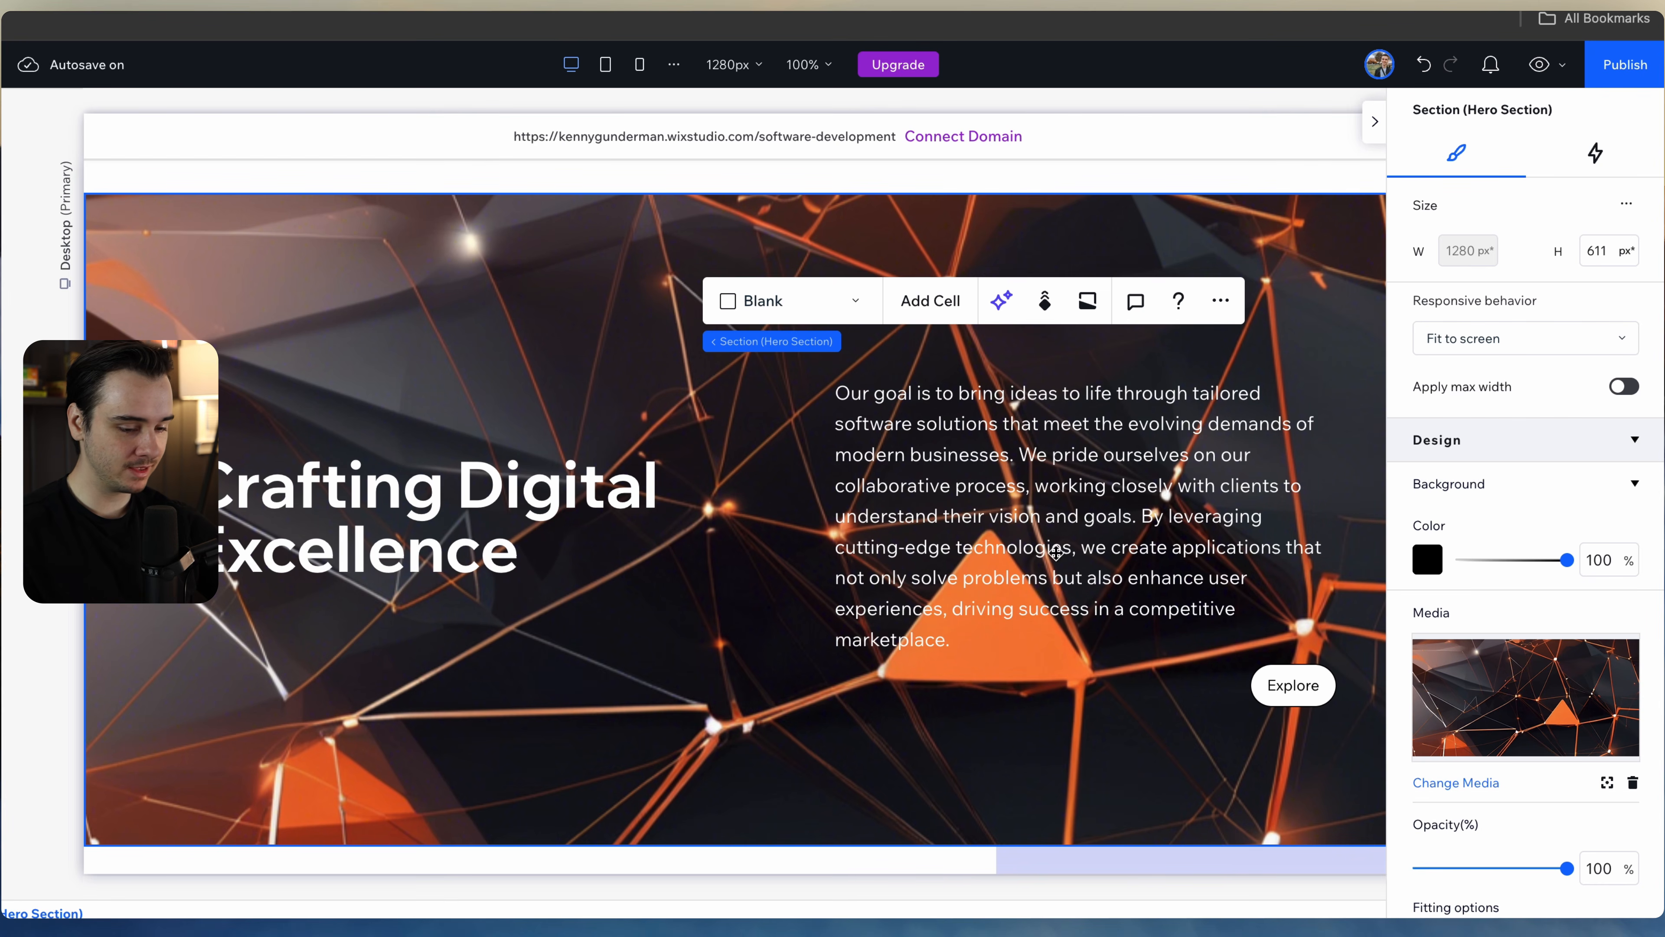
scroll(1533, 690, down, 3)
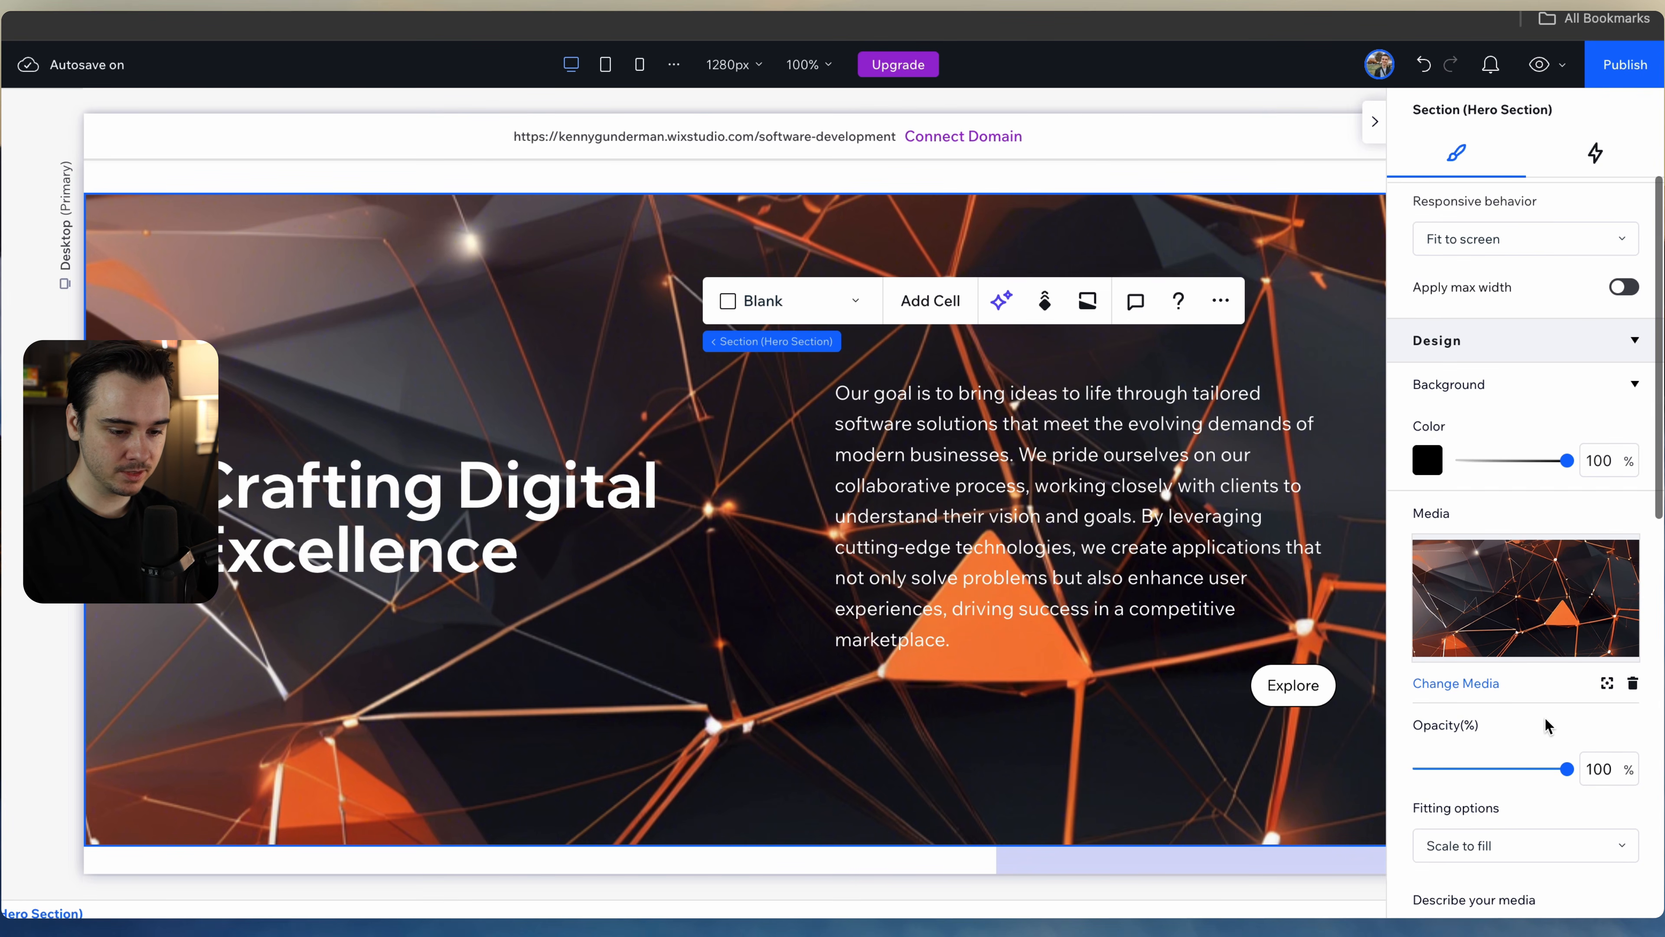
drag(1566, 769, 1455, 776)
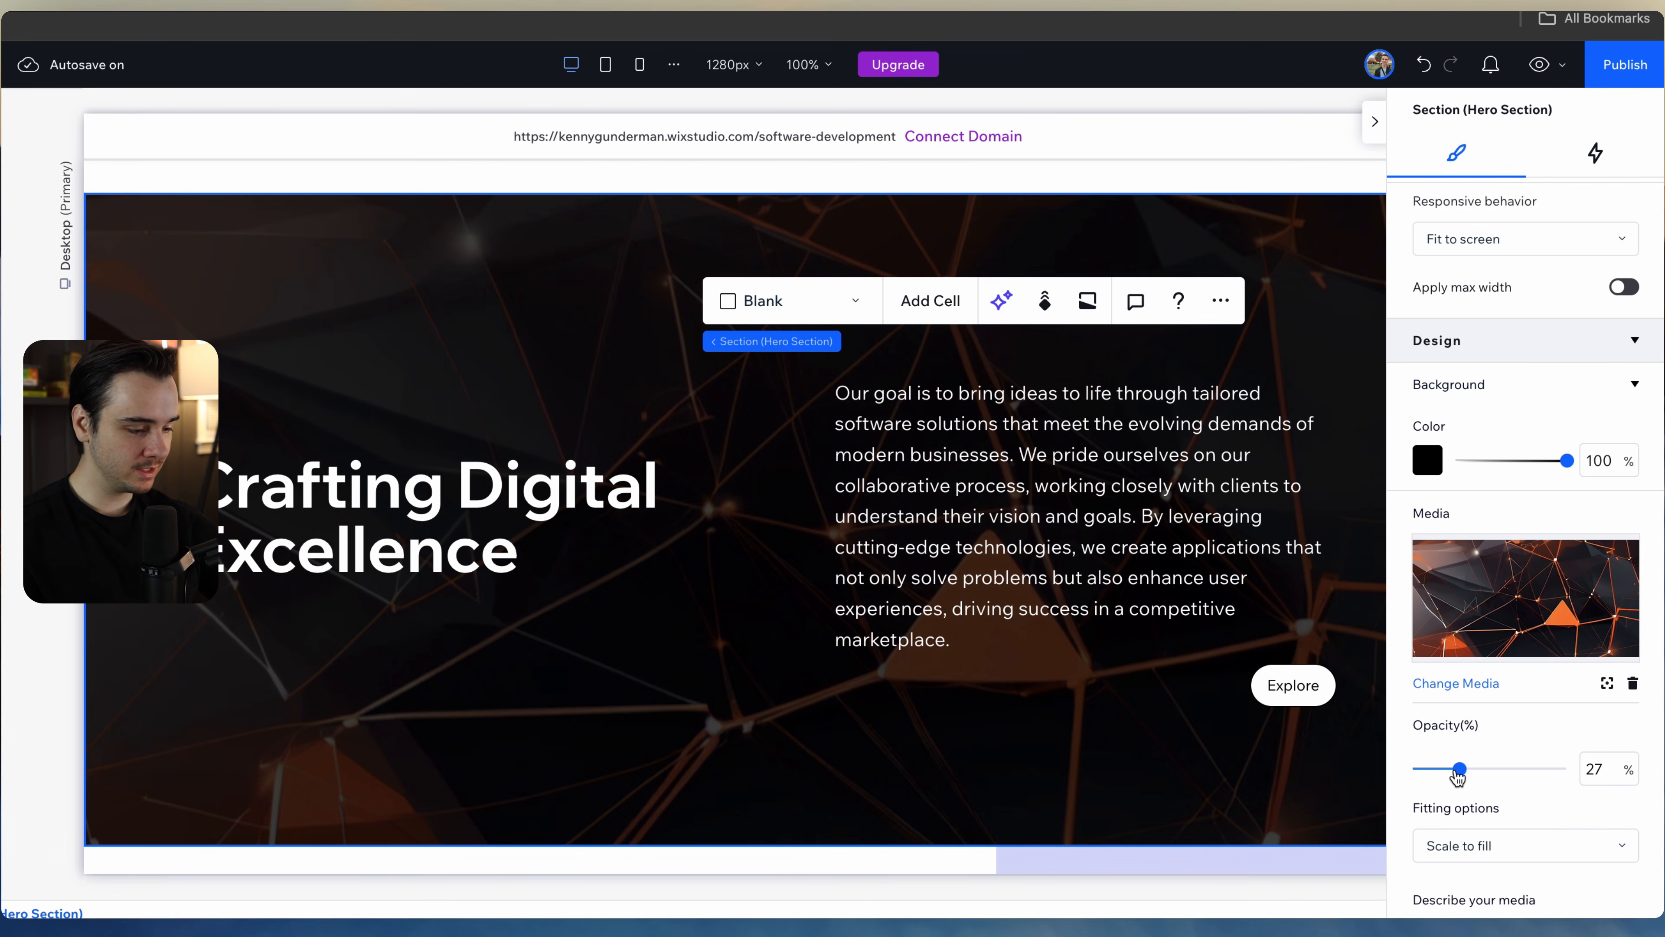
Step: Collapse the inspector and review the darkened hero together with the Why Choose Us section below it
scroll(939, 502, down, 1)
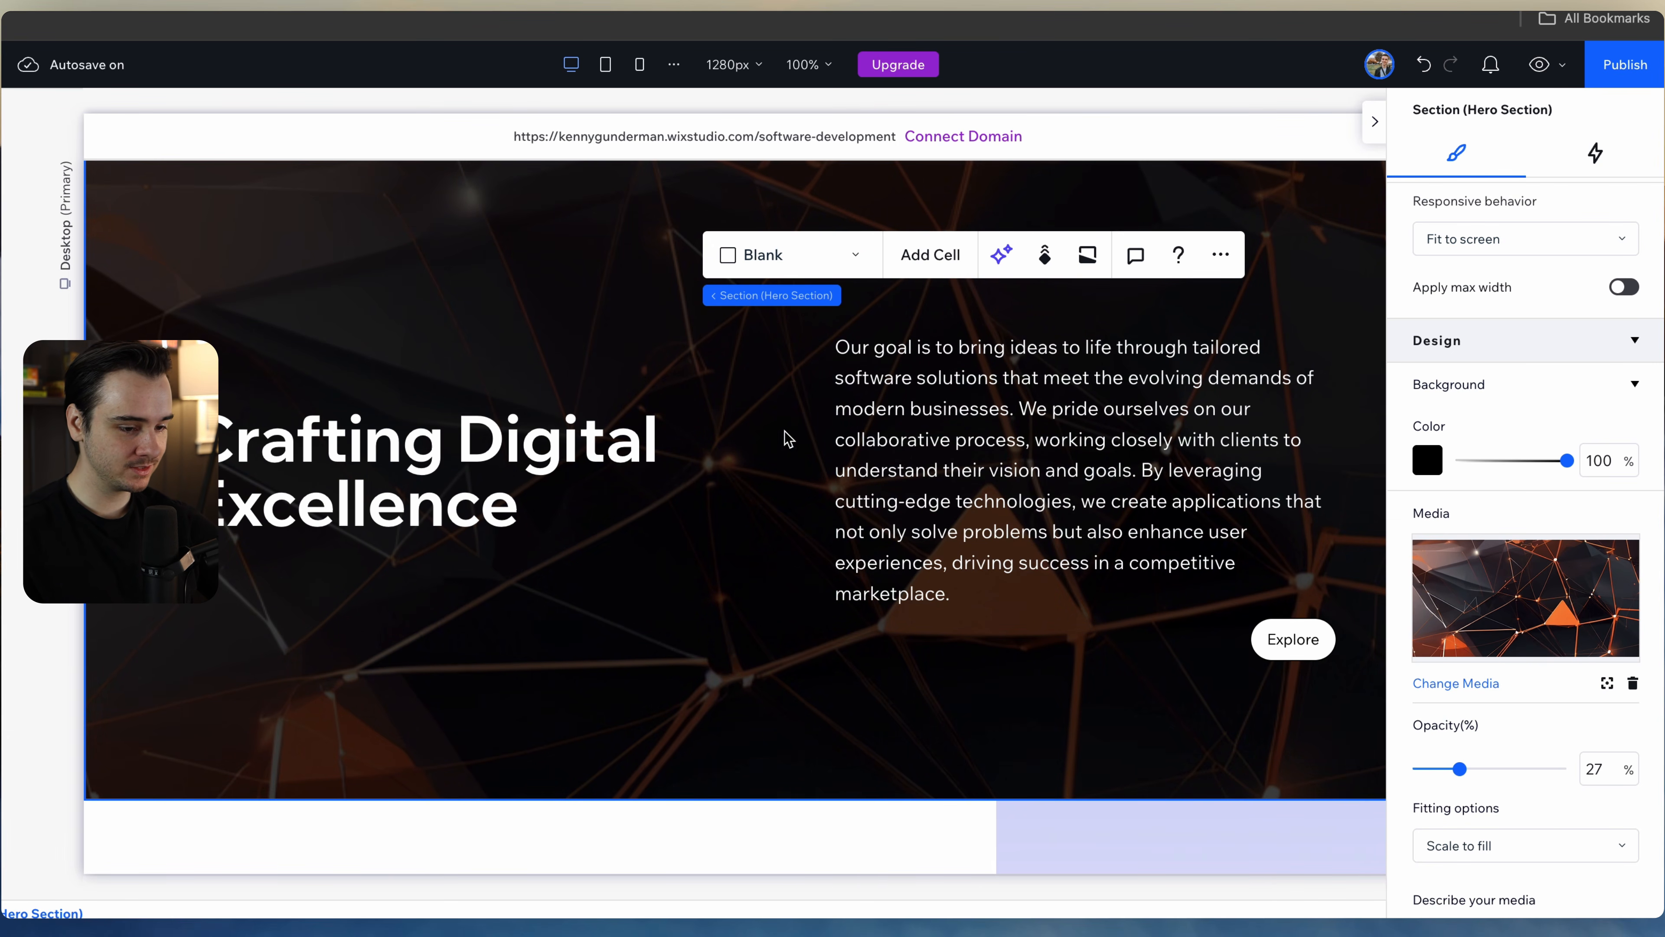
click(1377, 117)
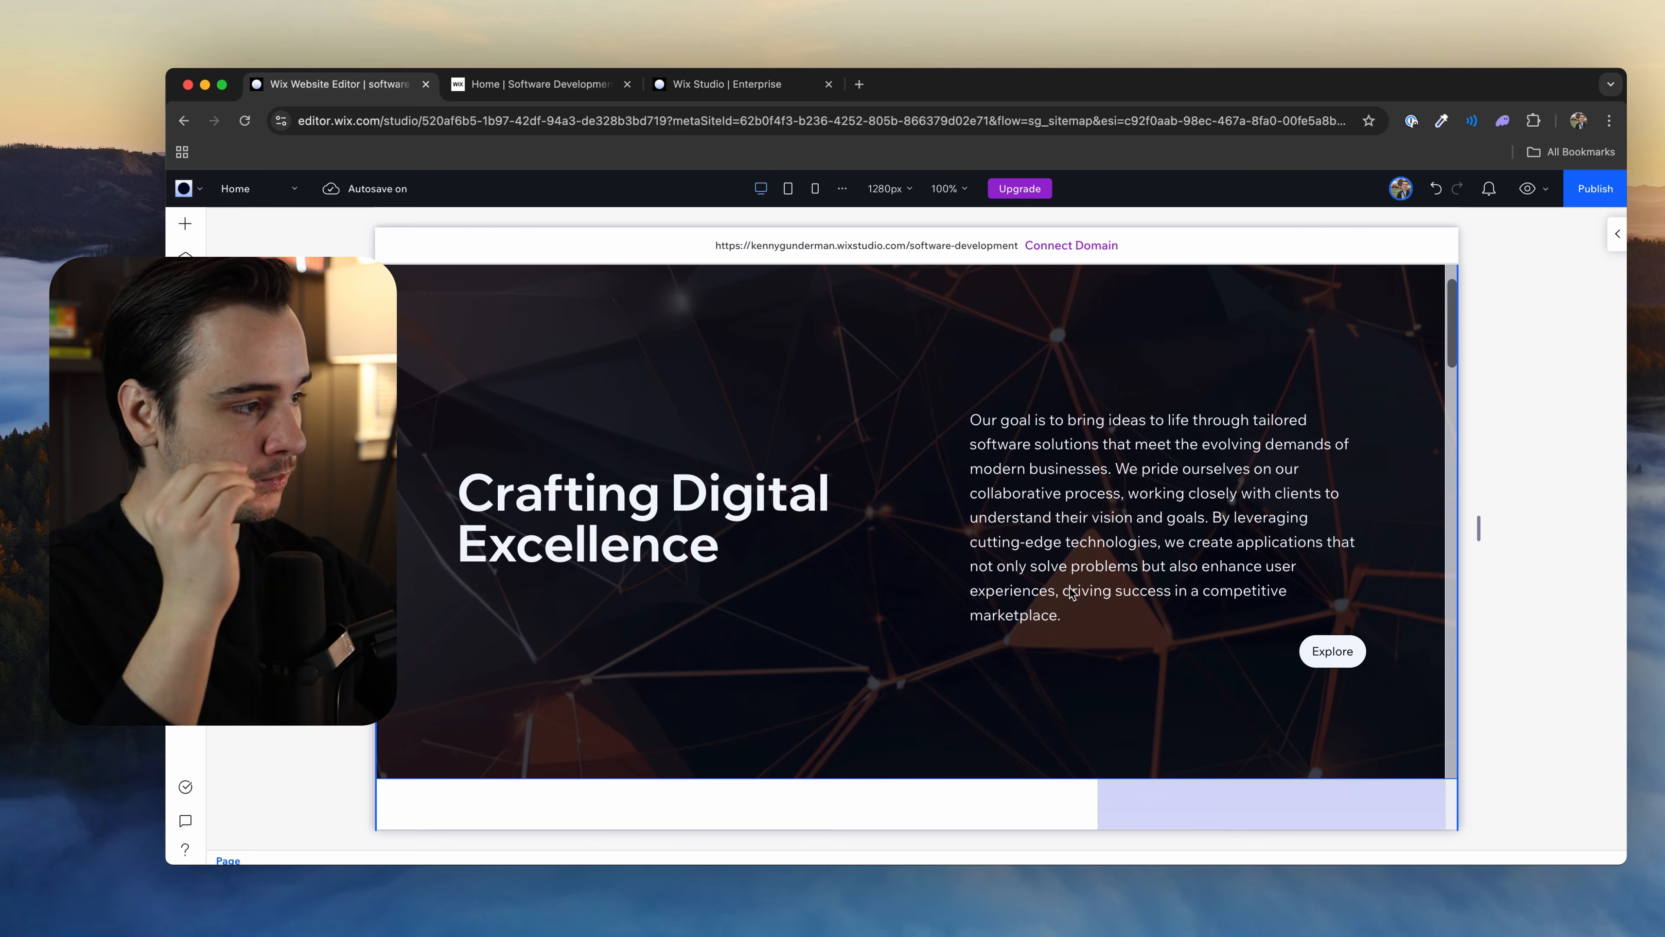
scroll(1072, 594, down, 5)
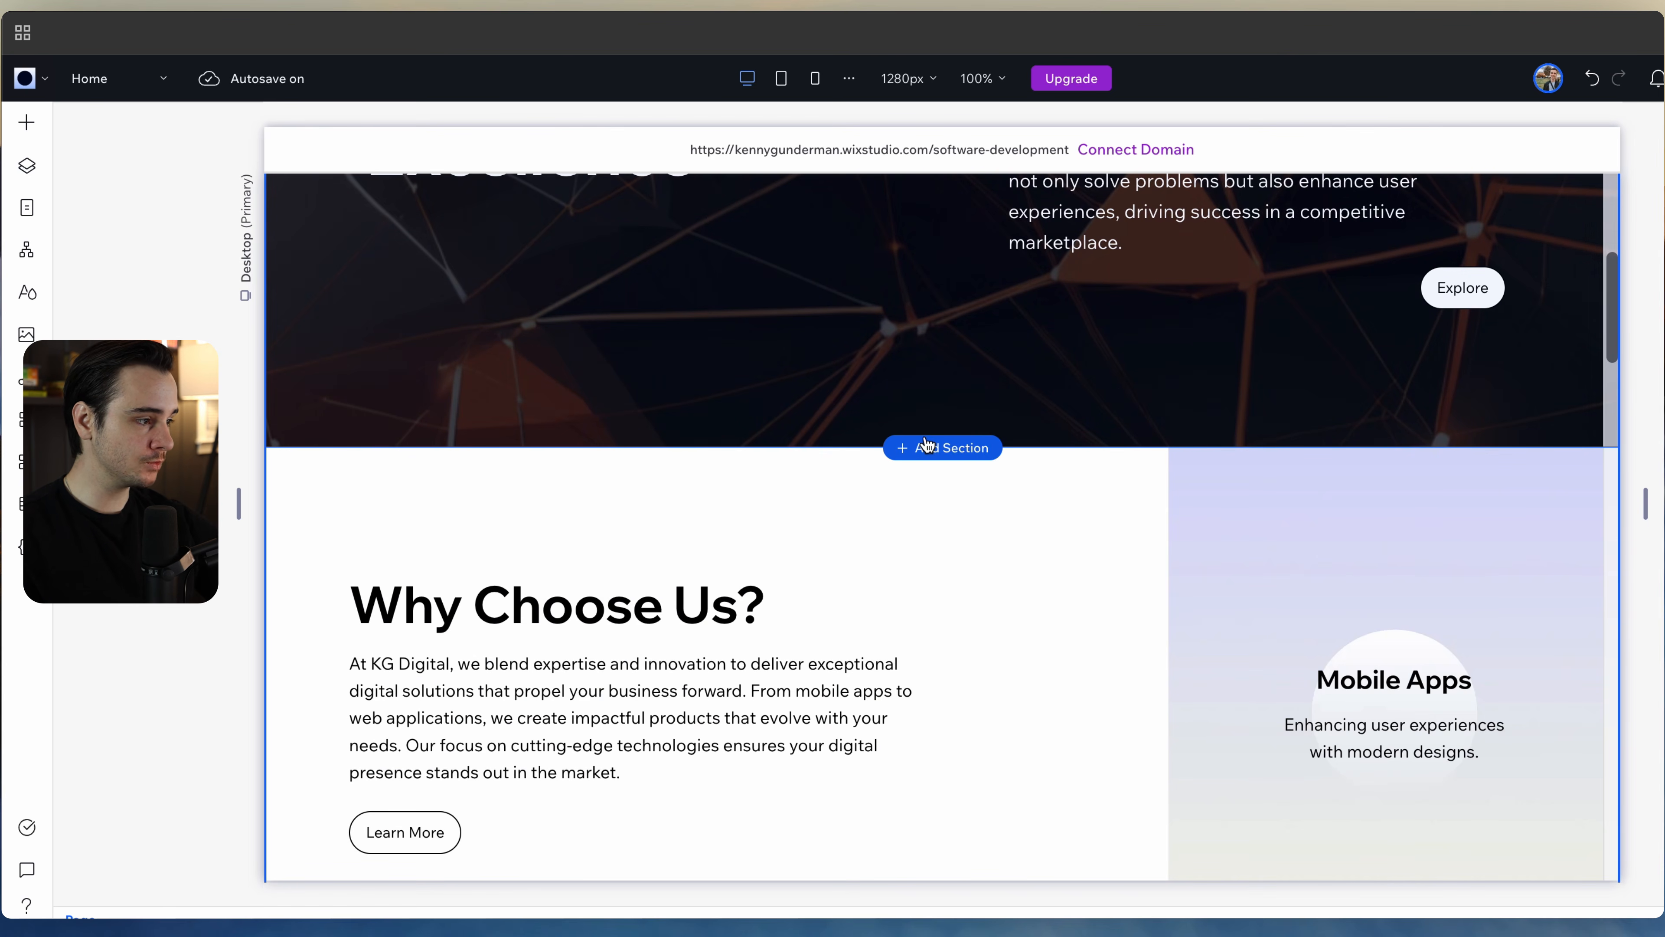
scroll(888, 548, down, 2)
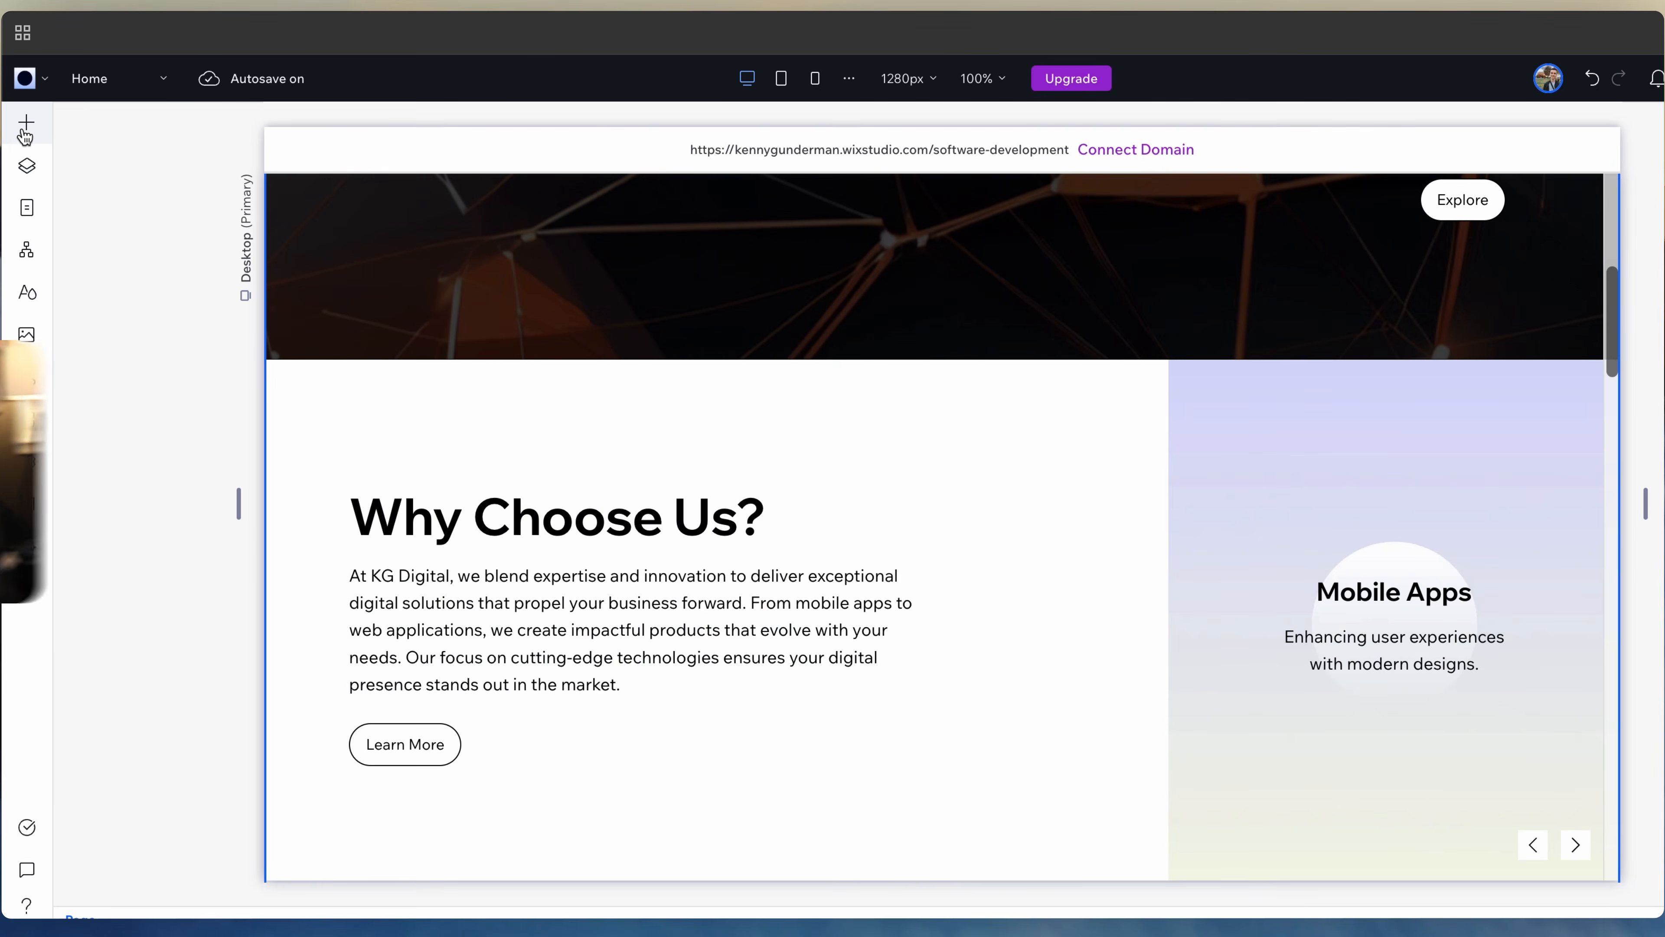
Step: Insert the Our Story in Numbers text wireframe between the hero and the Why Choose Us section
click(26, 132)
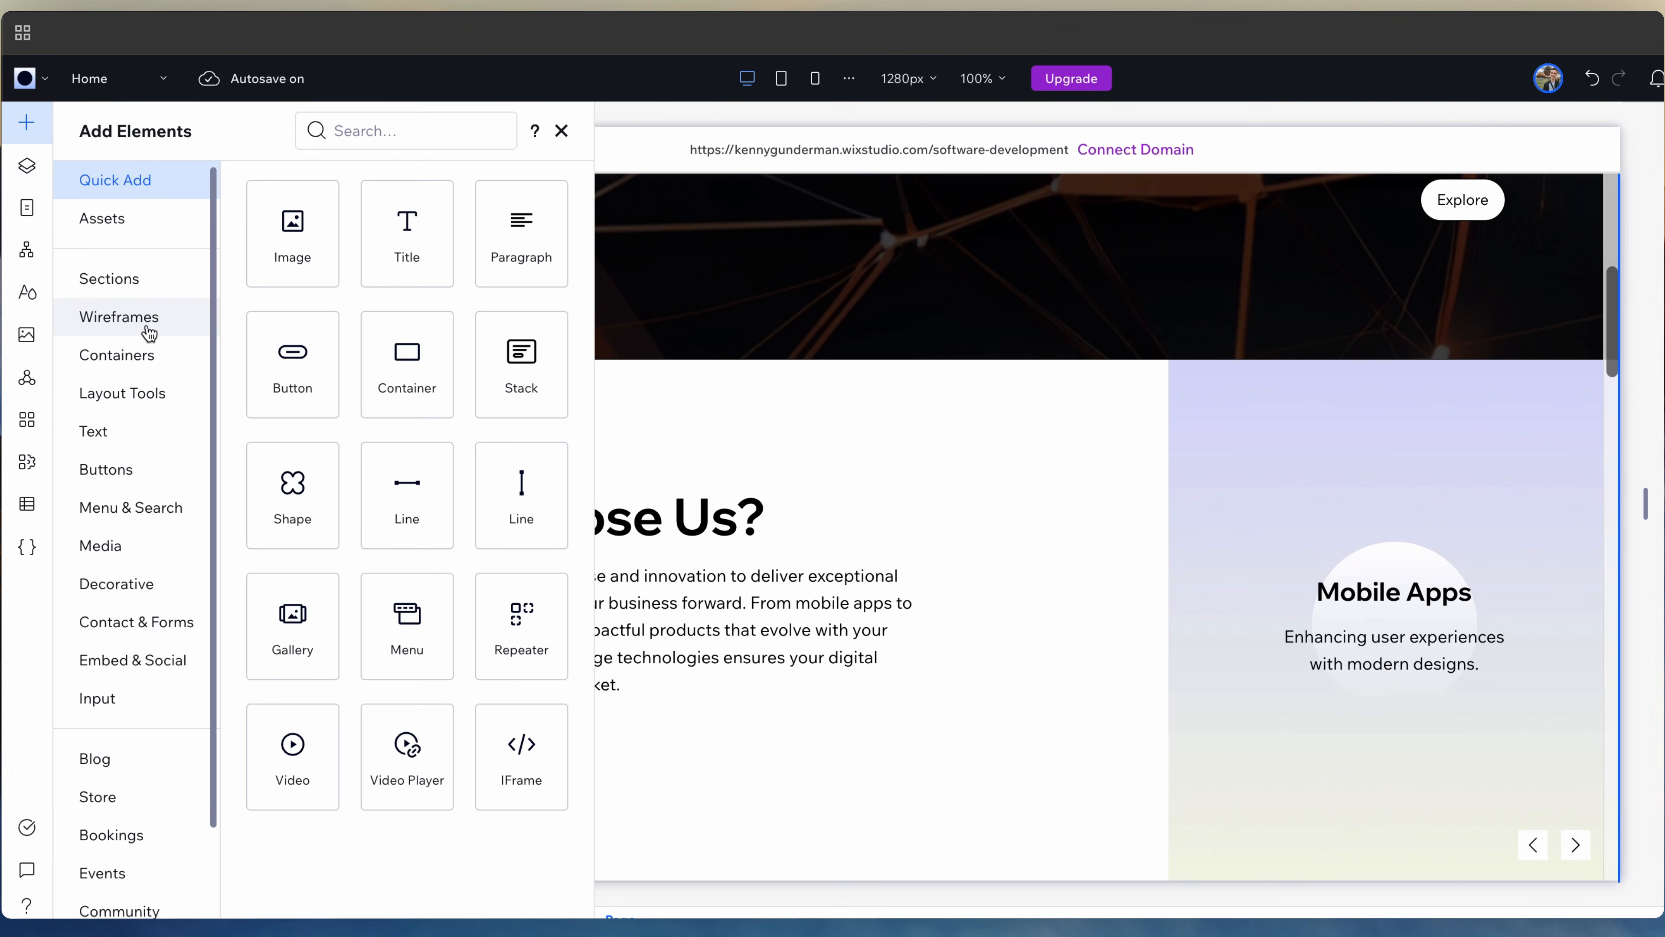
click(150, 333)
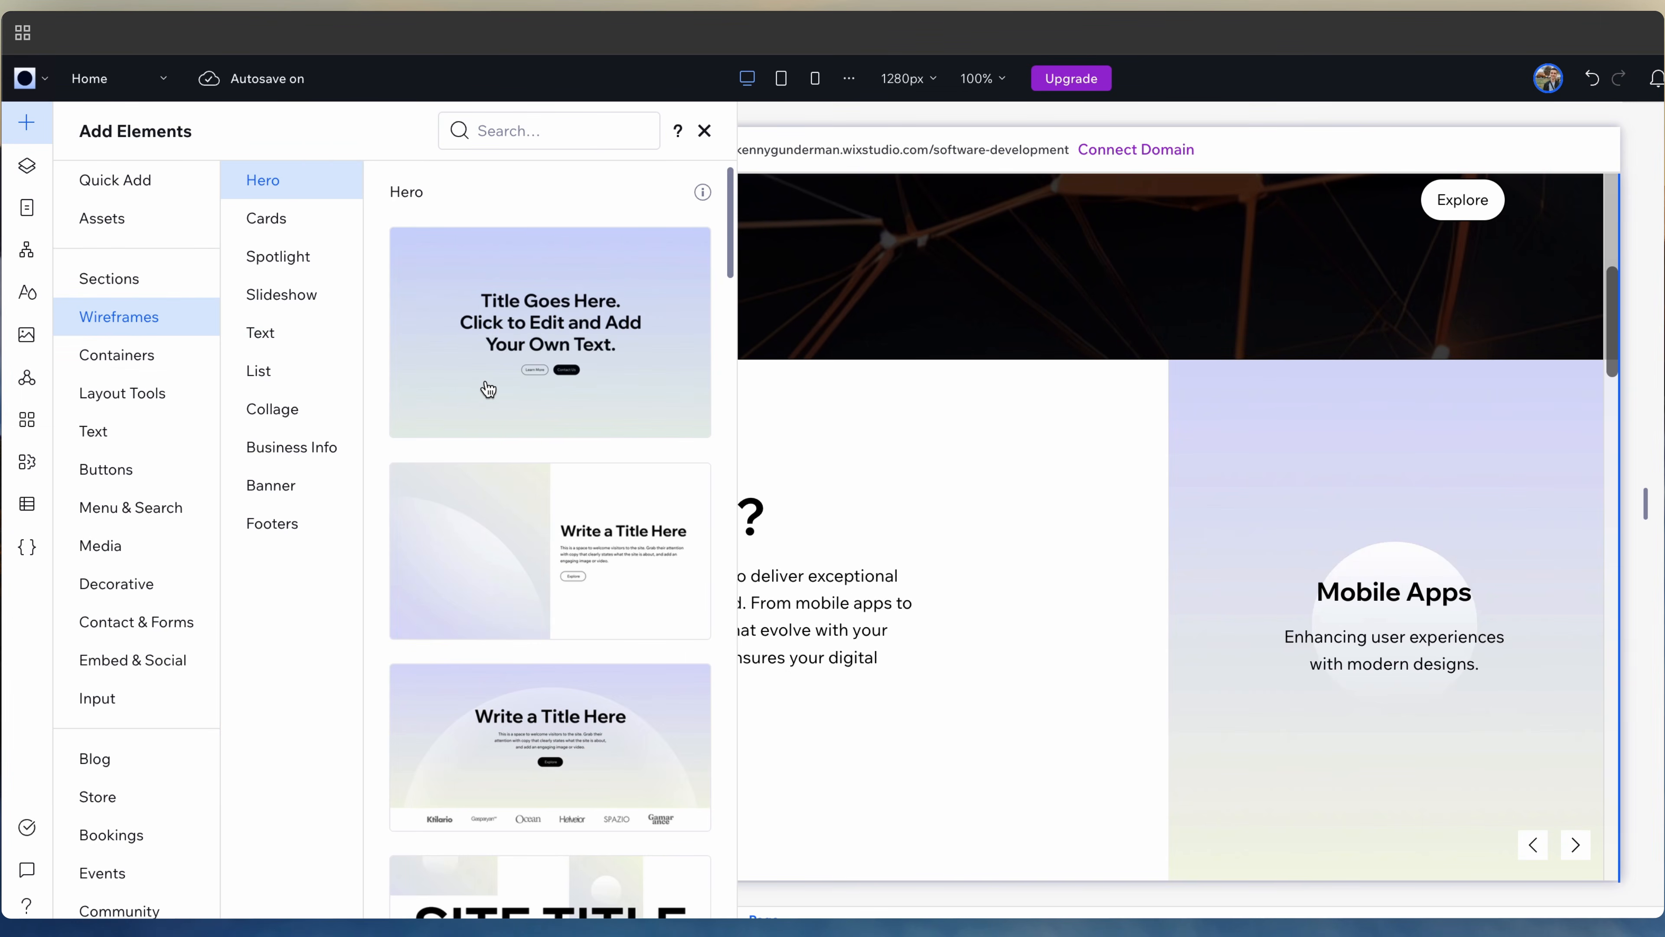
click(314, 349)
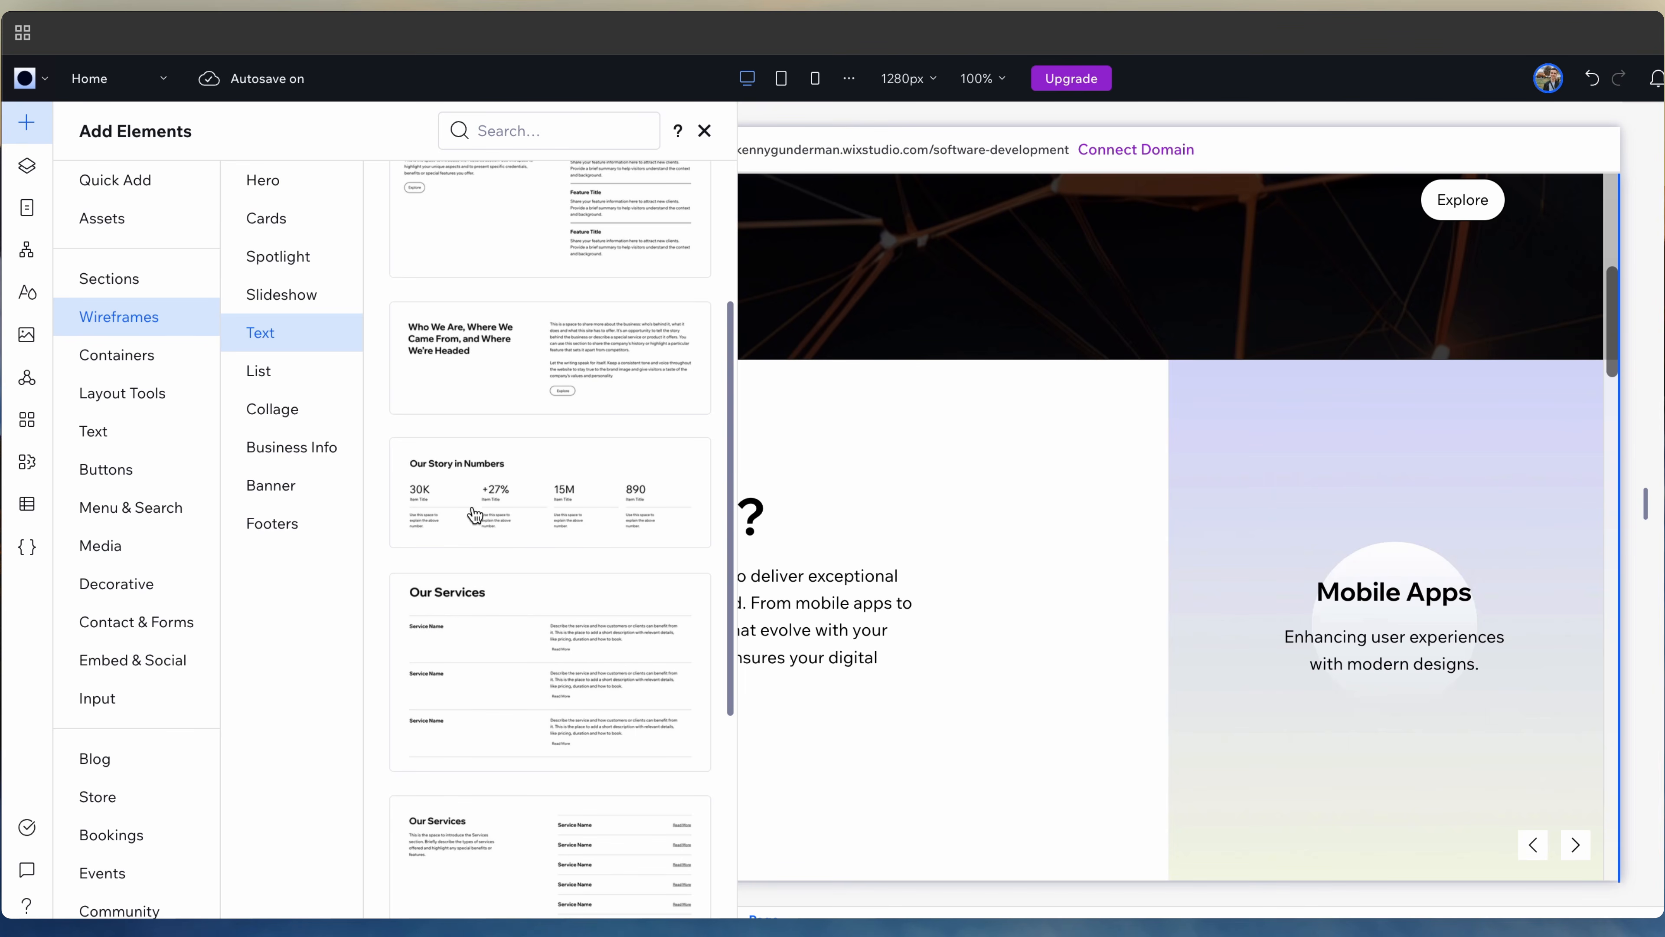
drag(475, 515, 474, 515)
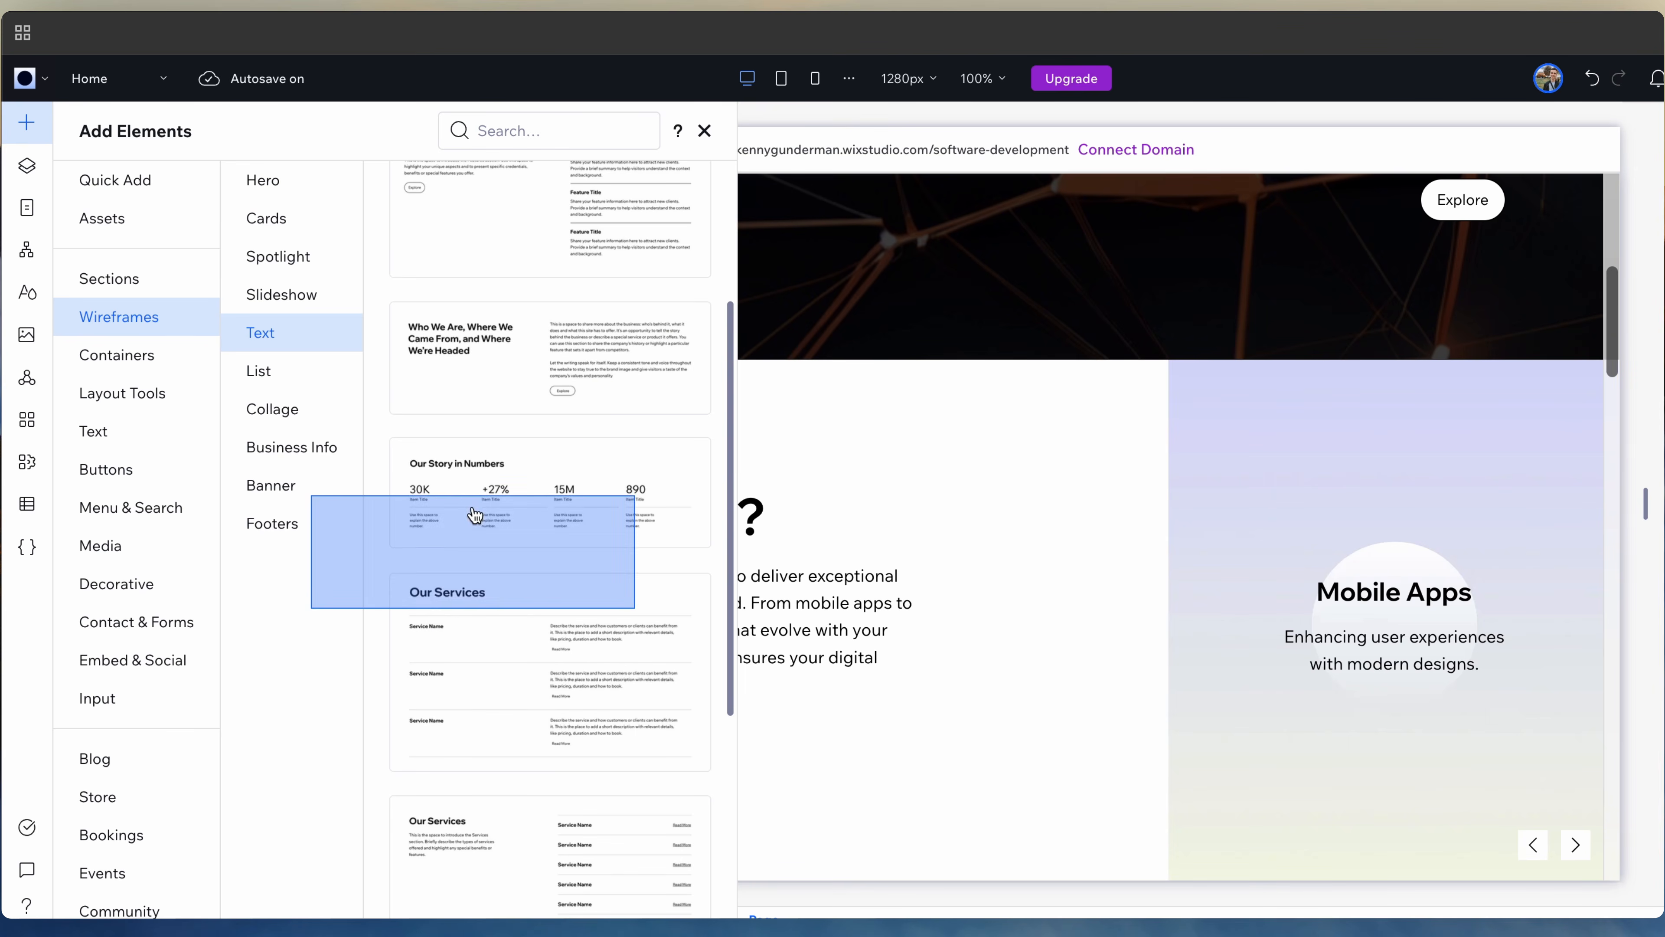
drag(475, 515, 1063, 340)
click(1202, 313)
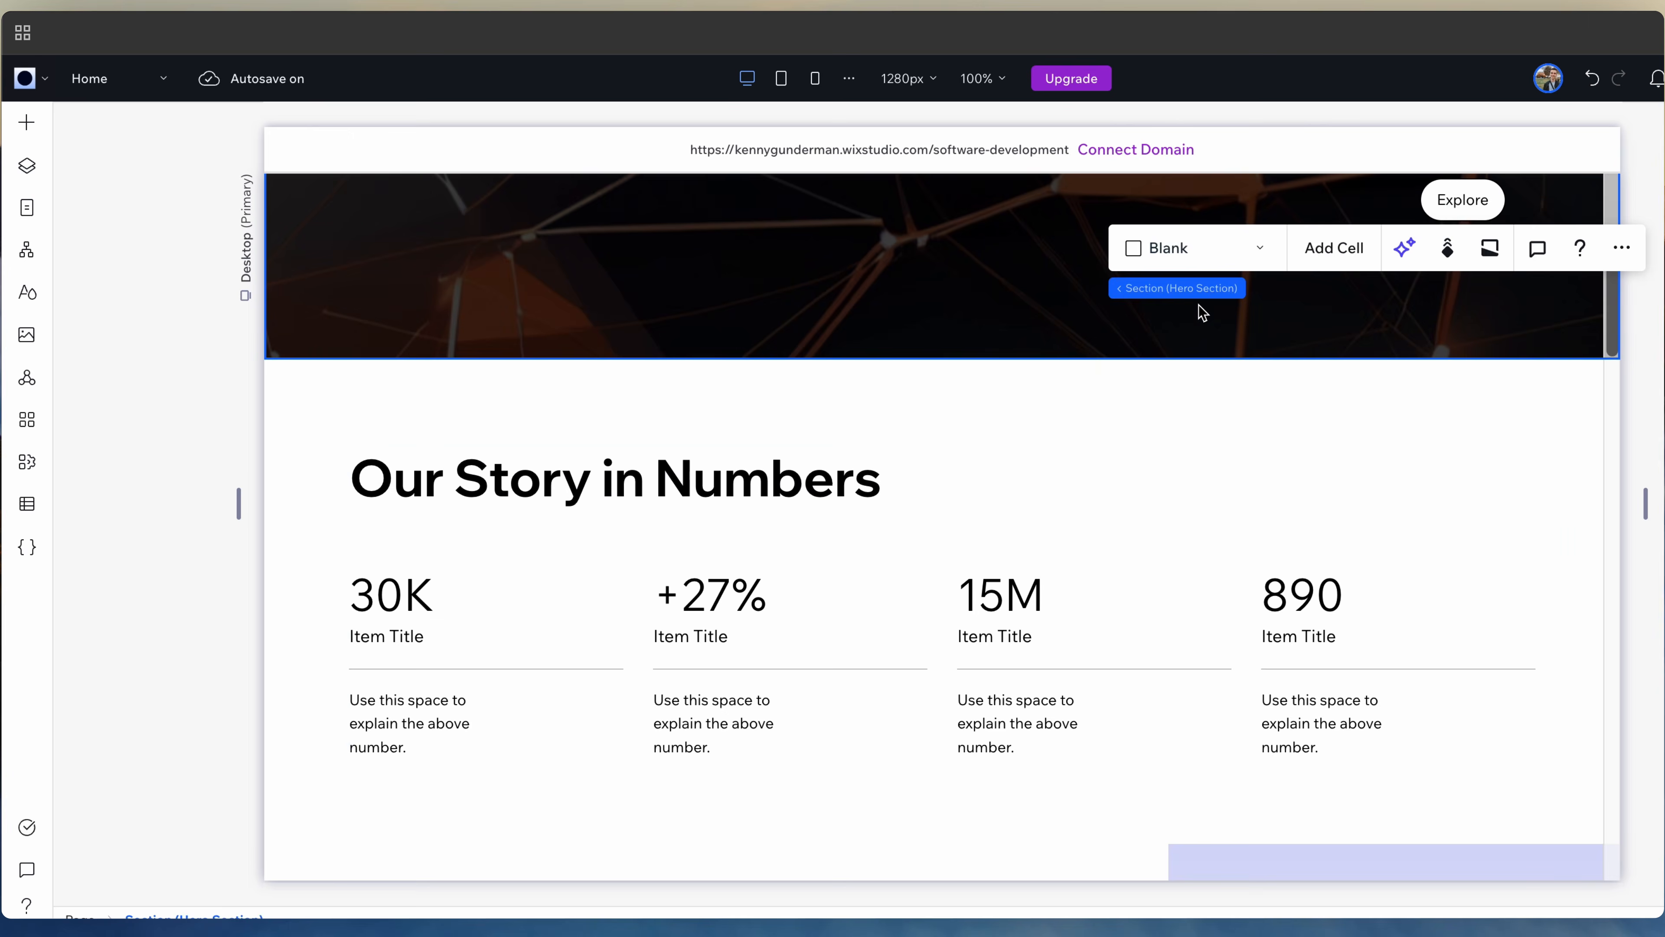
scroll(1014, 573, down, 2)
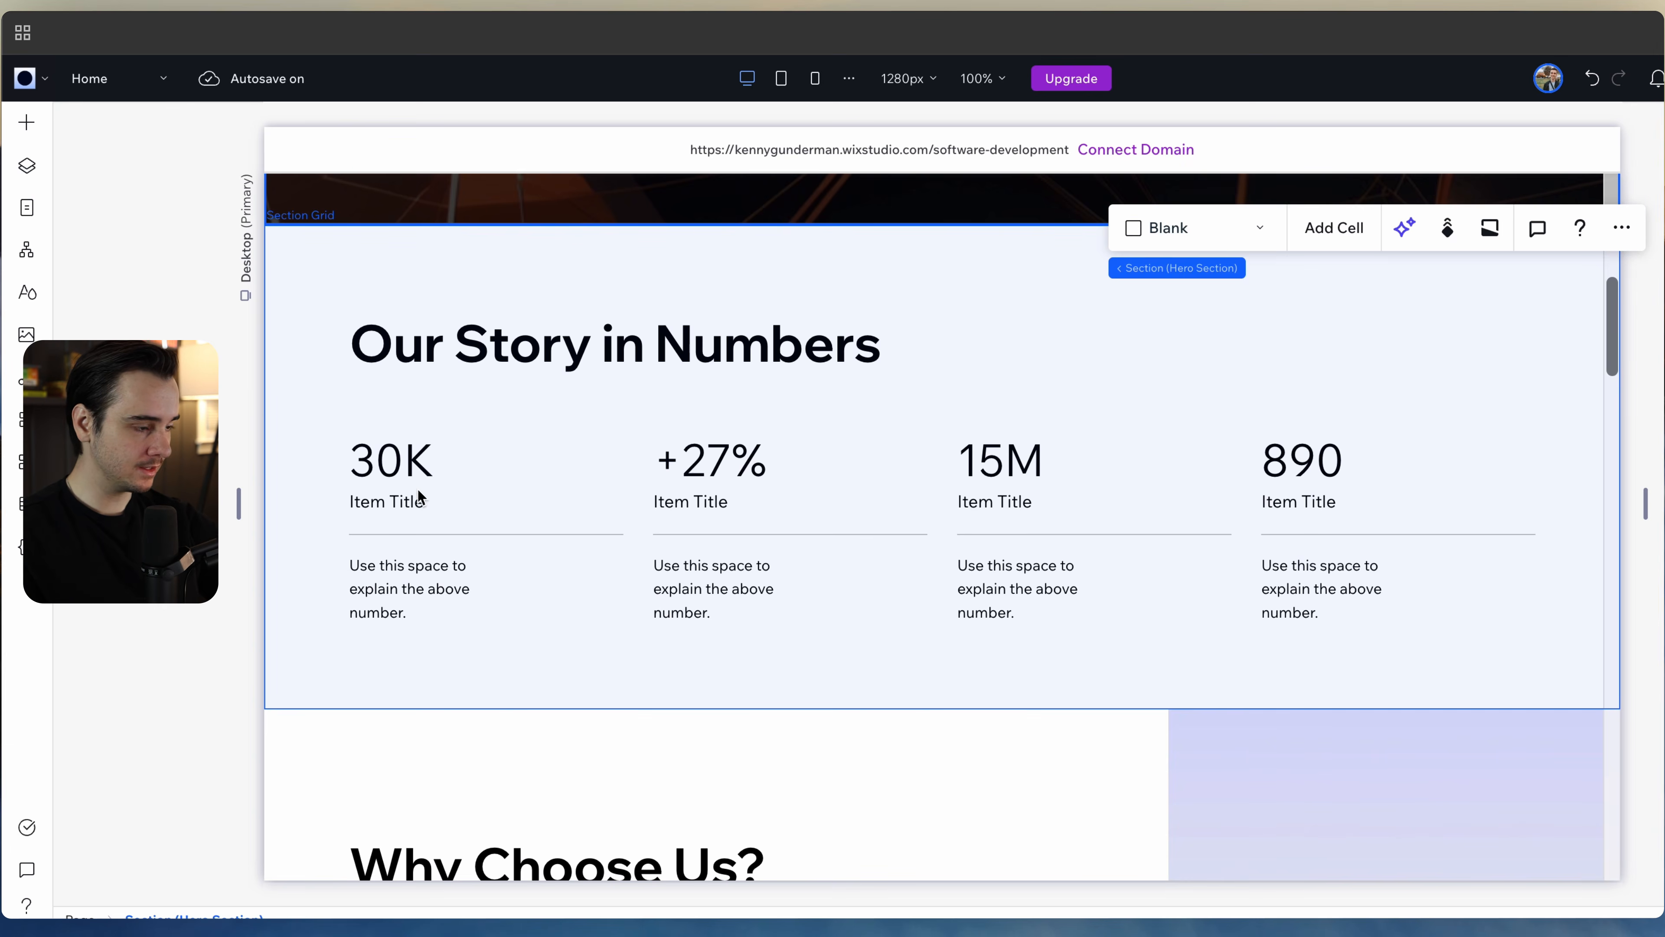
Step: Set the background color of the Our Story in Numbers card items to light gray #F0F0F0
click(404, 485)
click(464, 484)
click(464, 483)
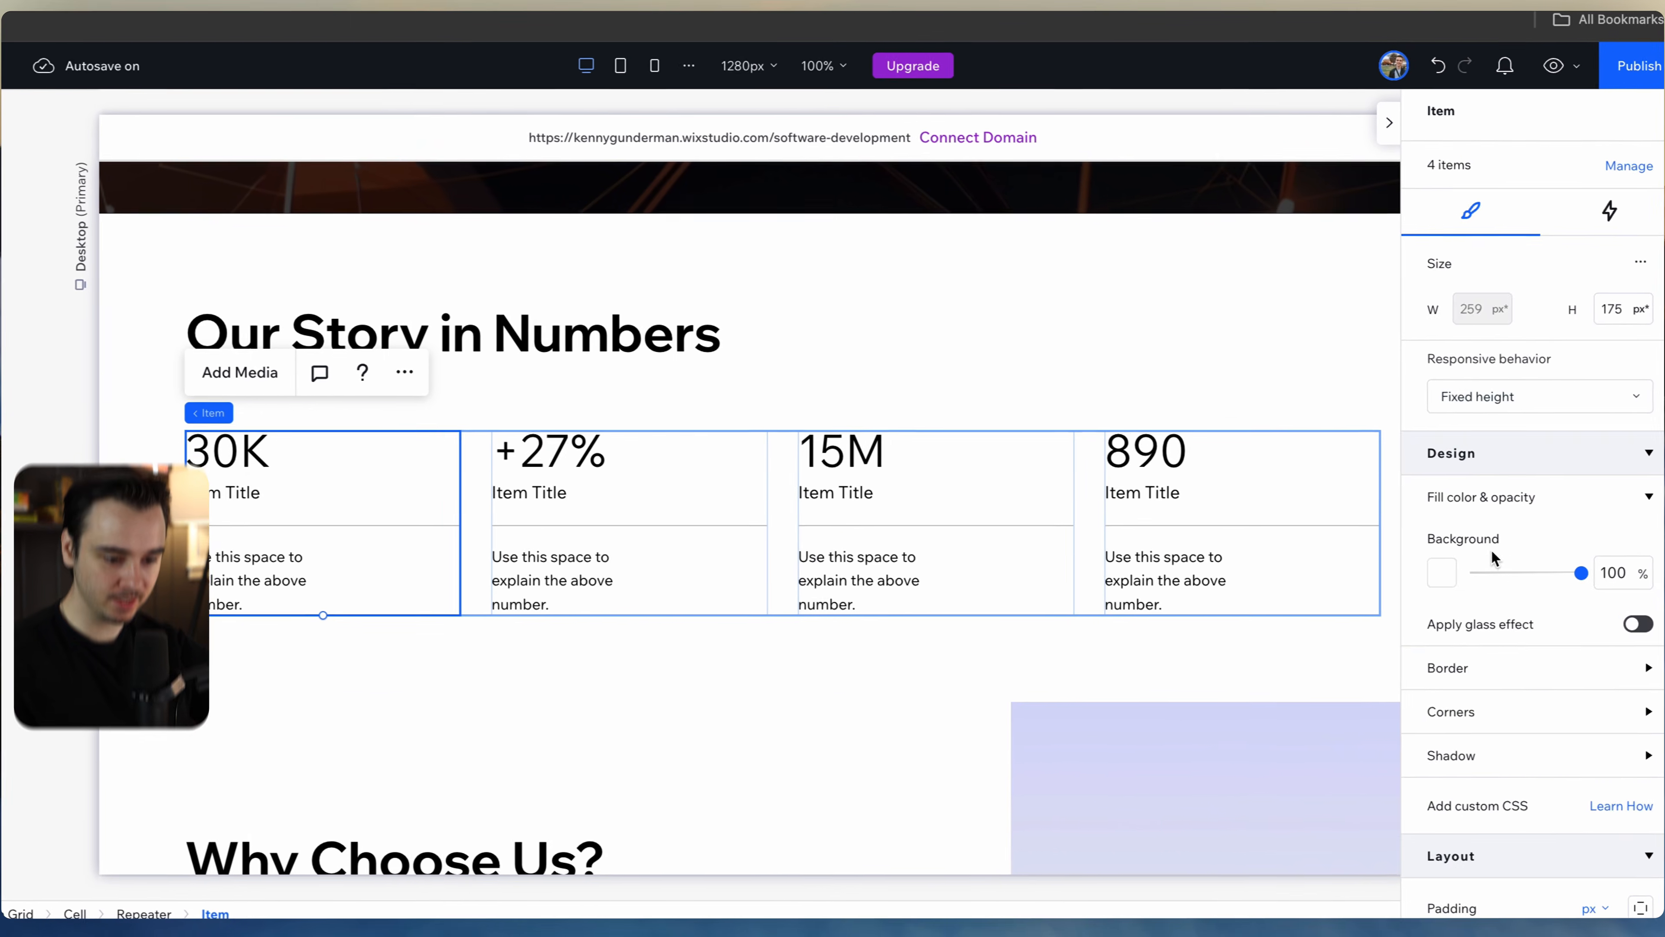
scroll(1523, 632, down, 3)
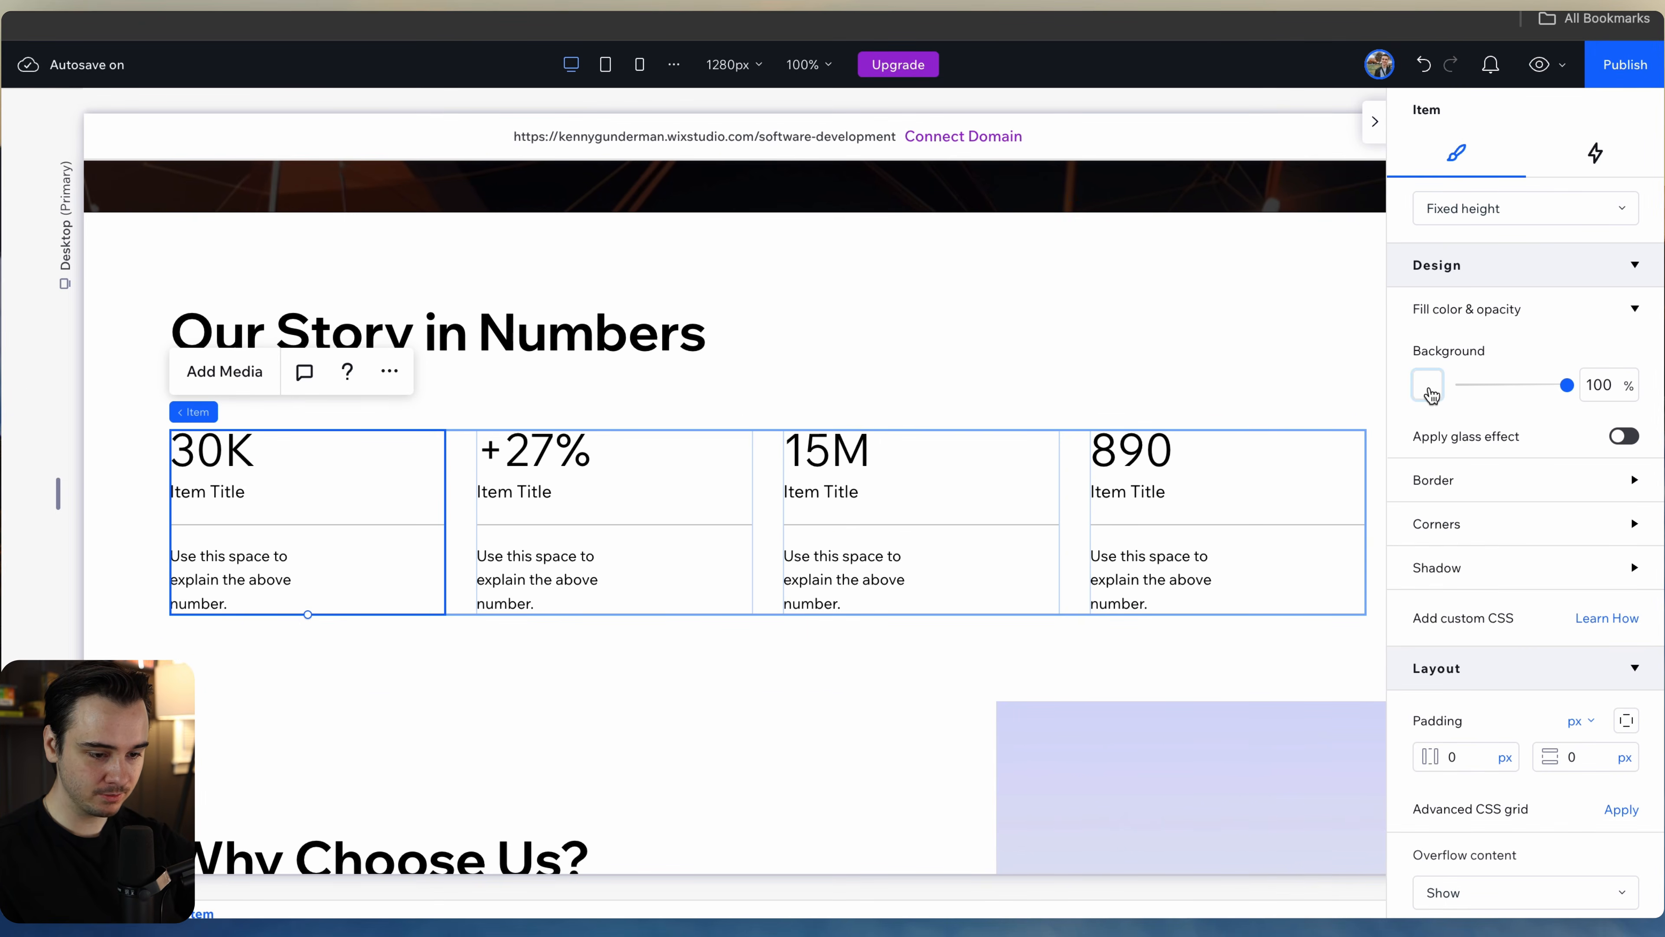
click(1431, 394)
click(1486, 581)
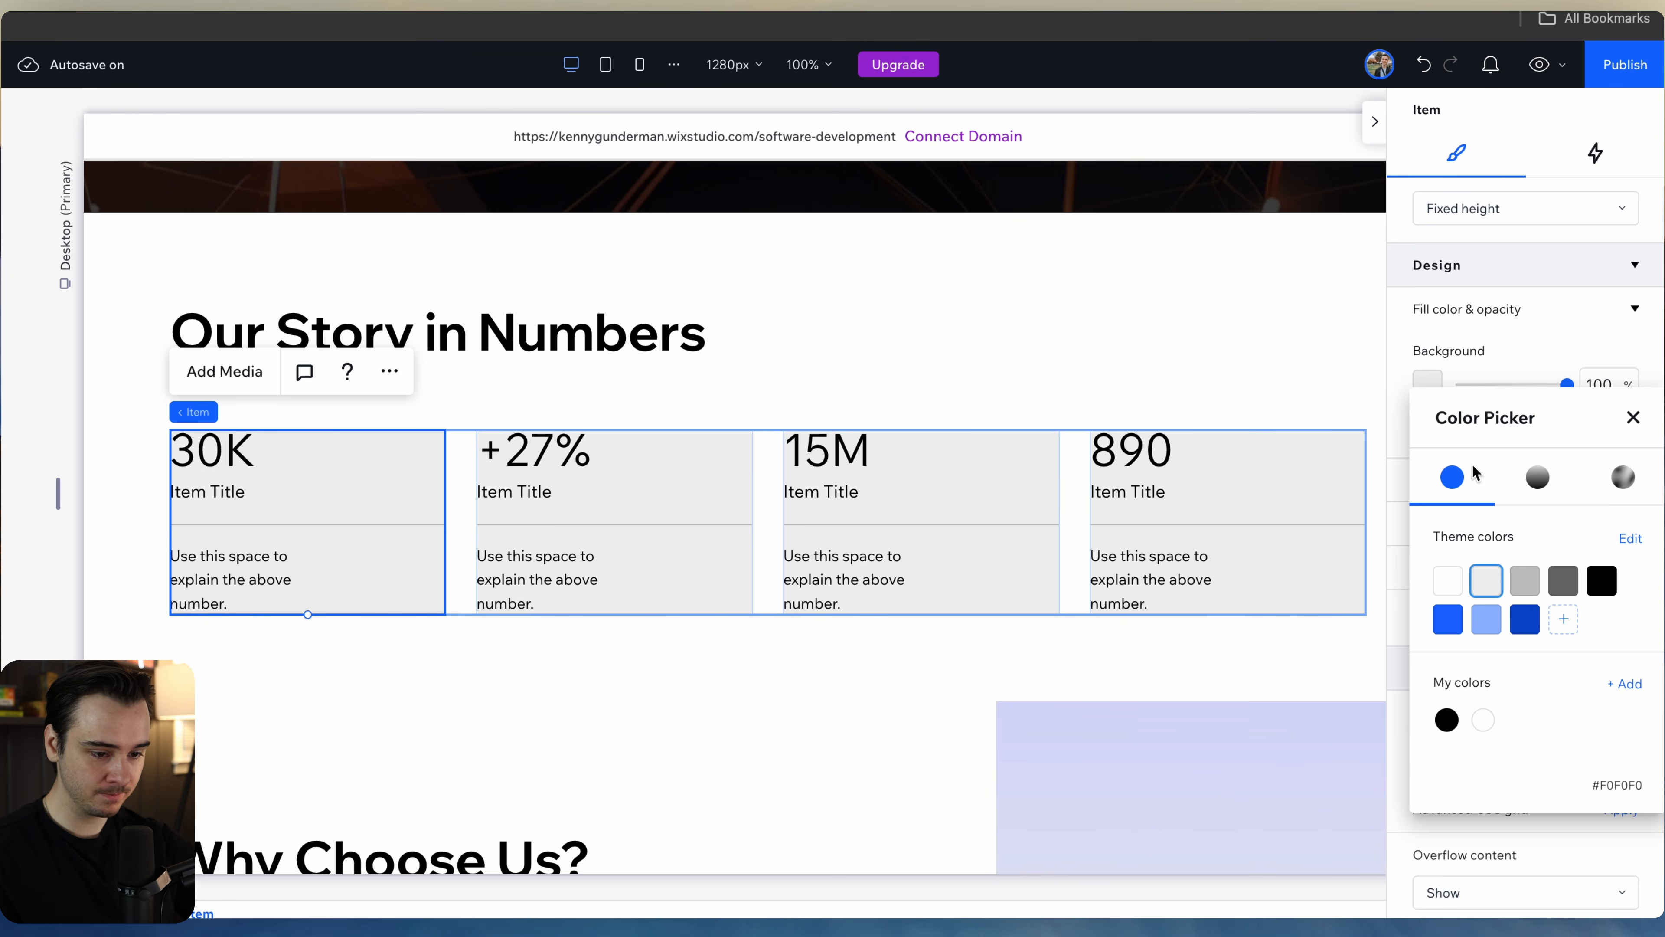
click(1518, 348)
Step: Set the number cards' horizontal and vertical padding to 24 px
scroll(1534, 815, down, 2)
click(1455, 678)
key(Tab)
text(15)
click(1507, 531)
click(1457, 676)
text(24)
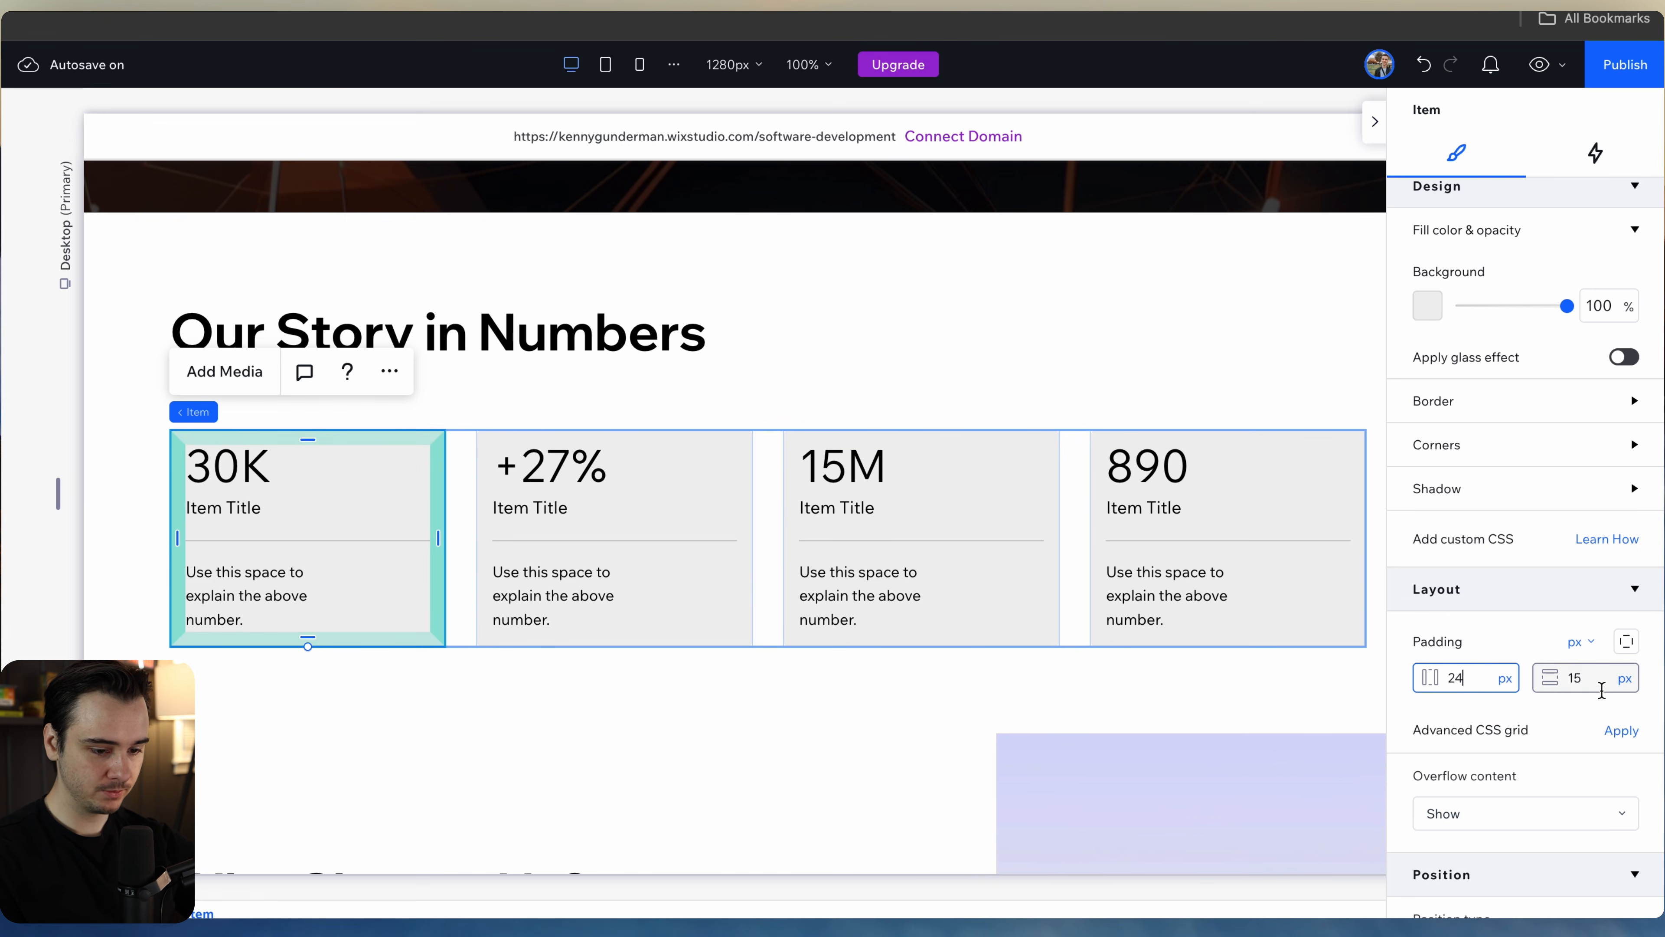
click(1574, 676)
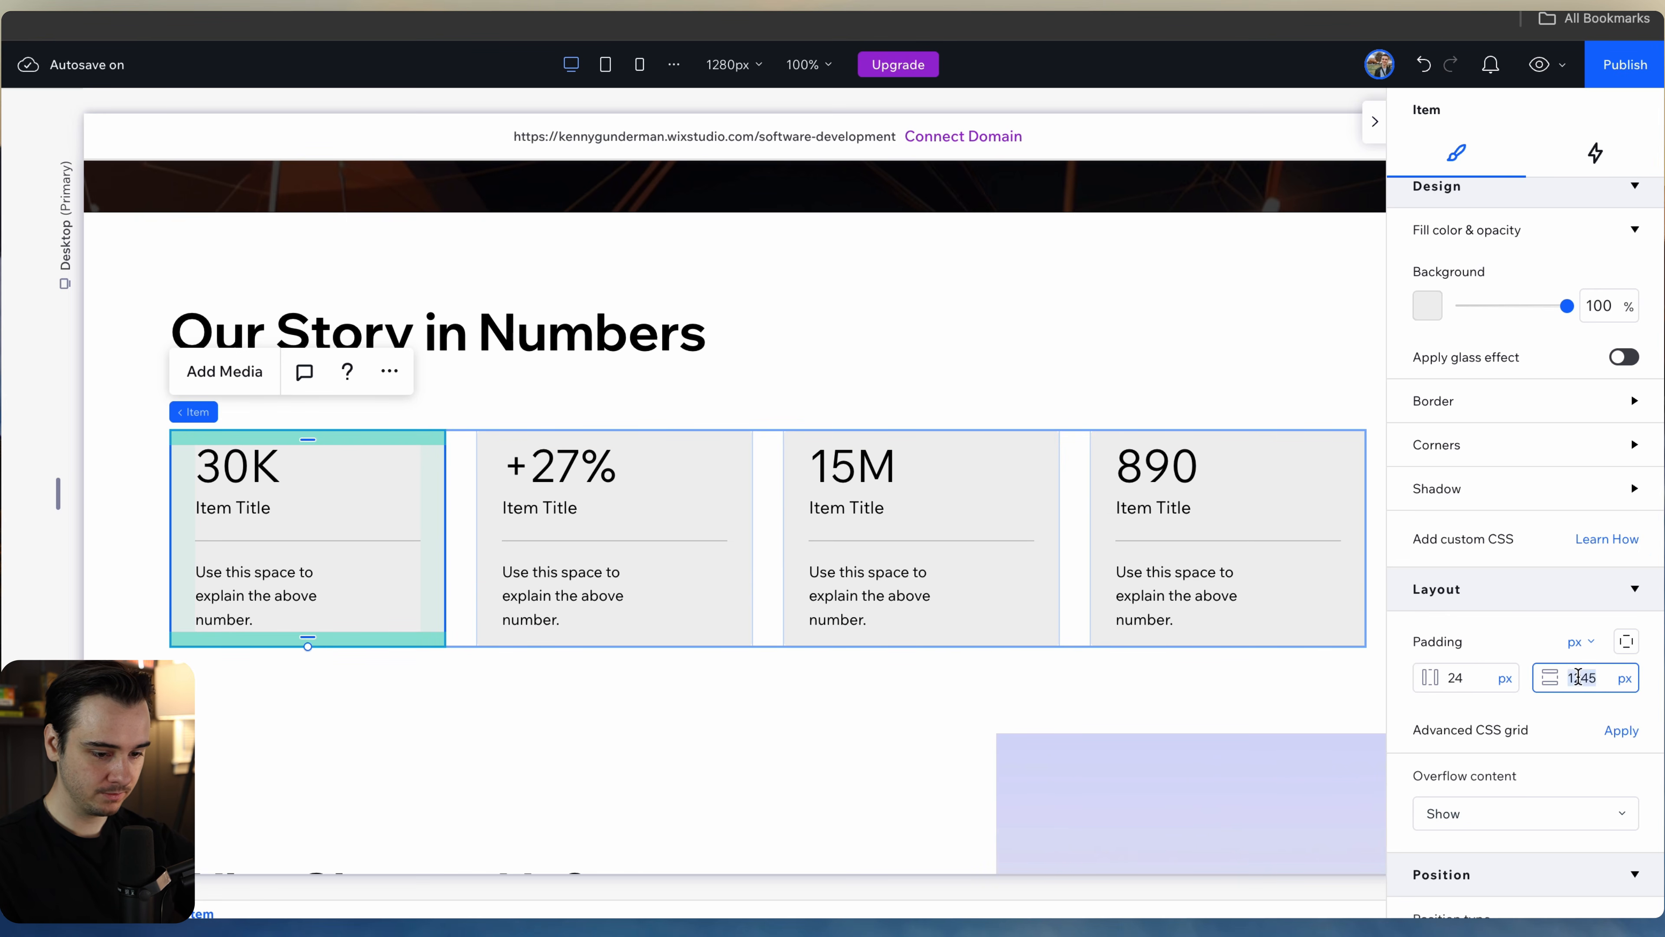
click(1529, 578)
click(1242, 607)
Step: Add a click animation with the Expand preset to the number card item and collapse the inspector
click(254, 560)
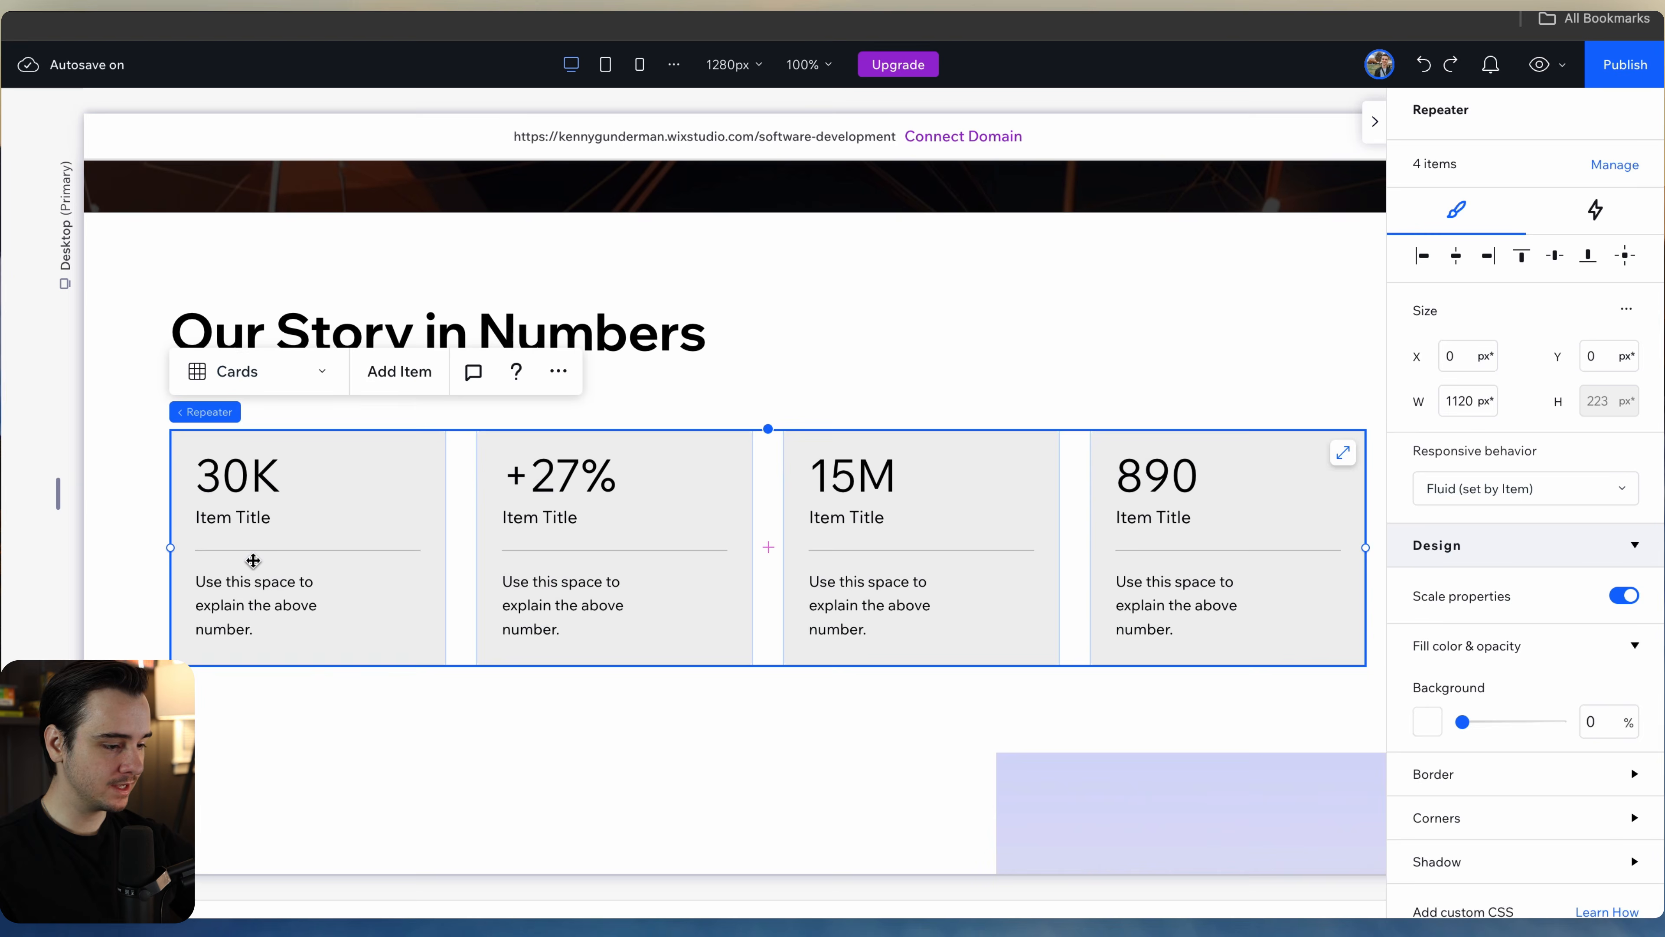
click(255, 560)
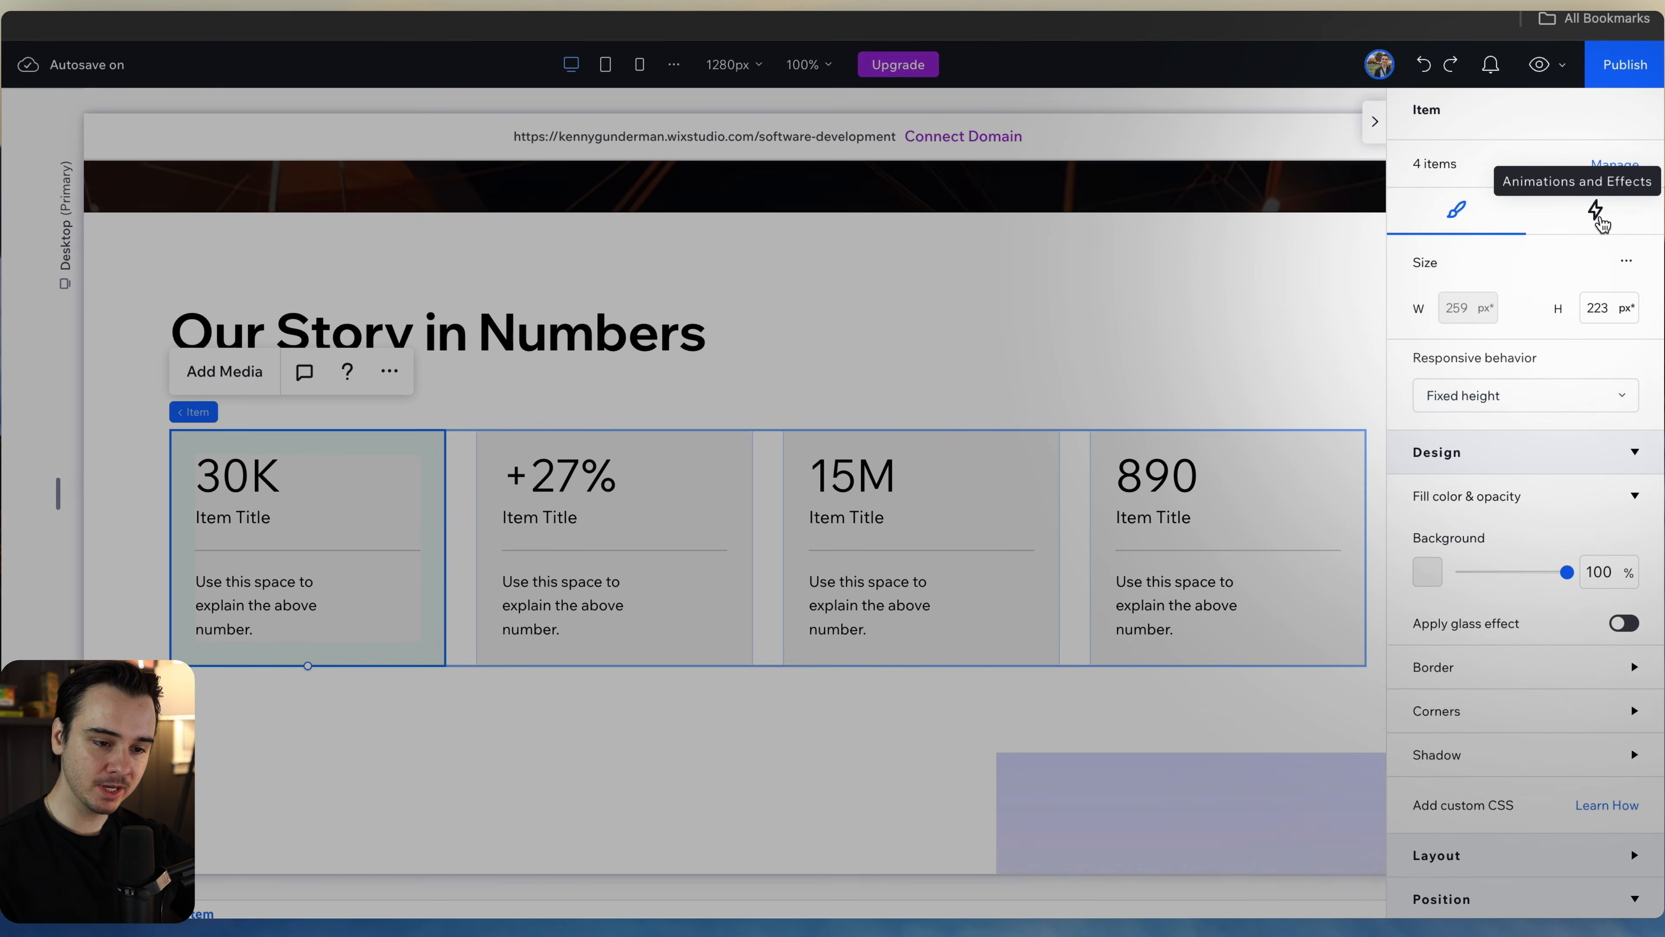
click(1597, 214)
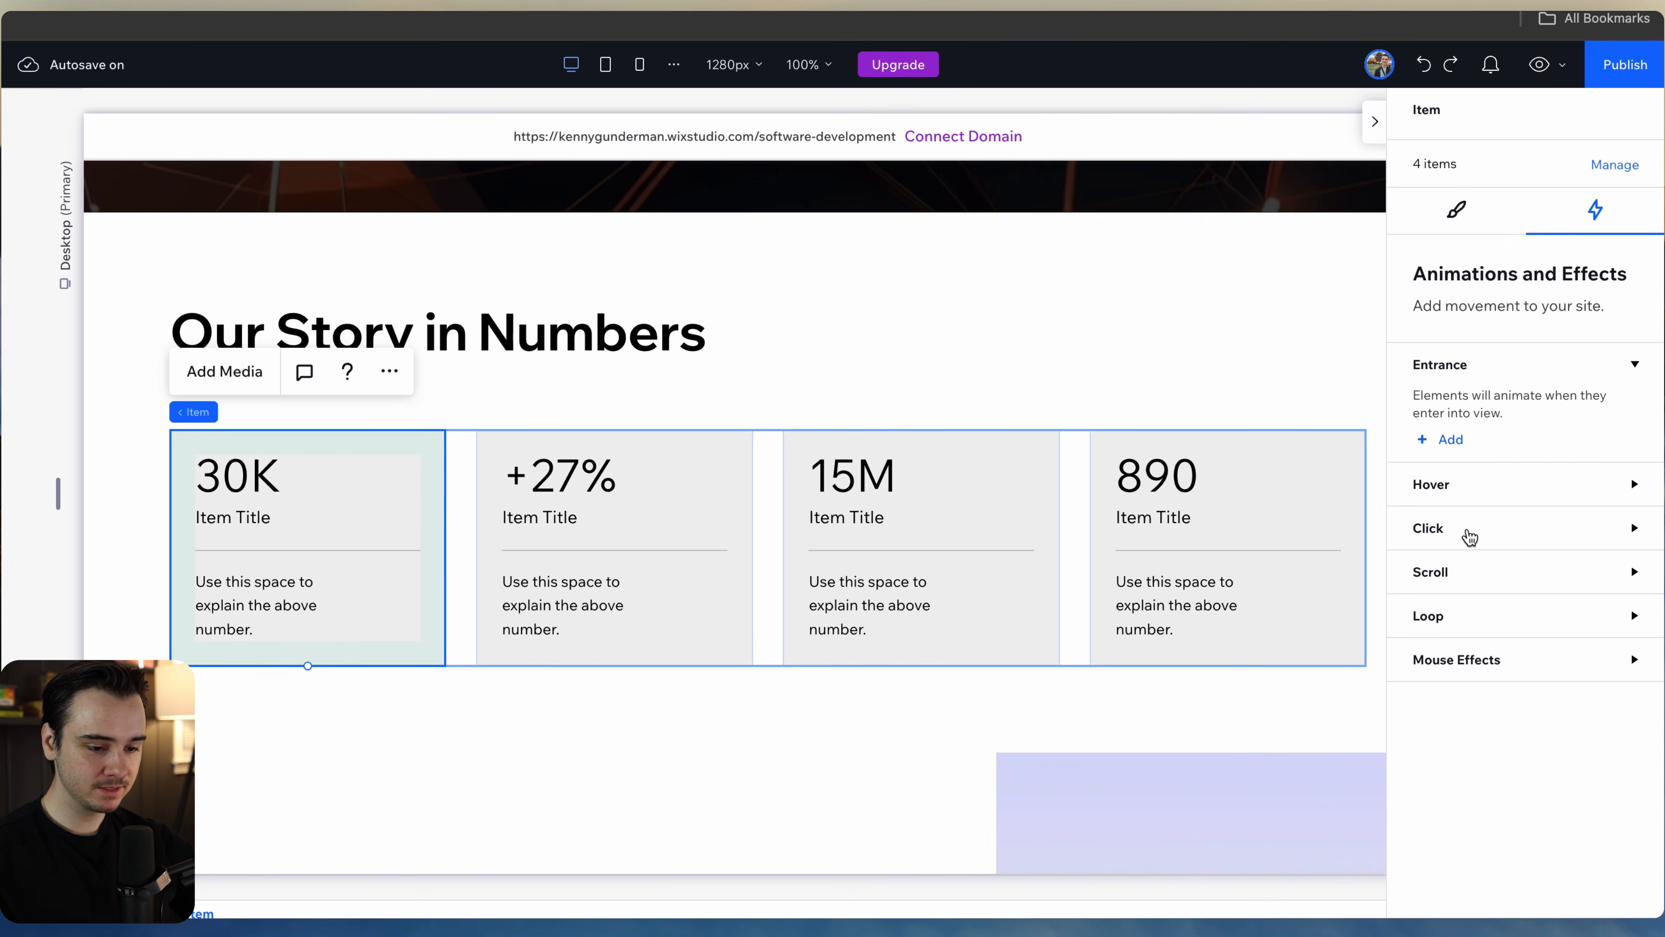
click(1537, 541)
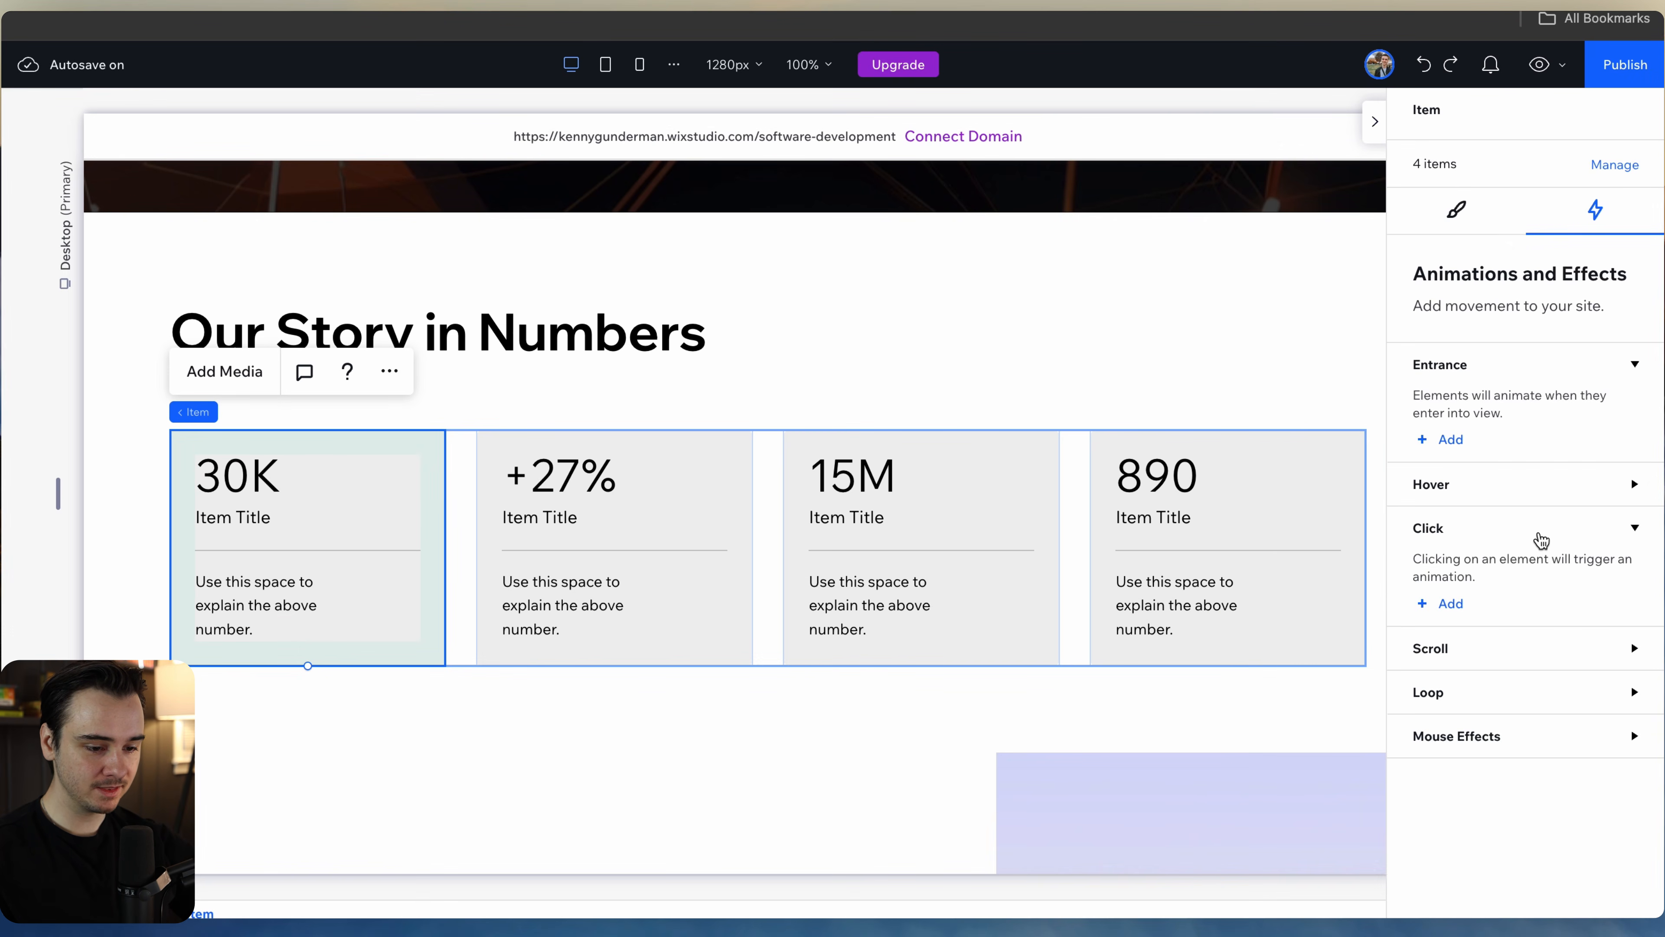
click(1453, 607)
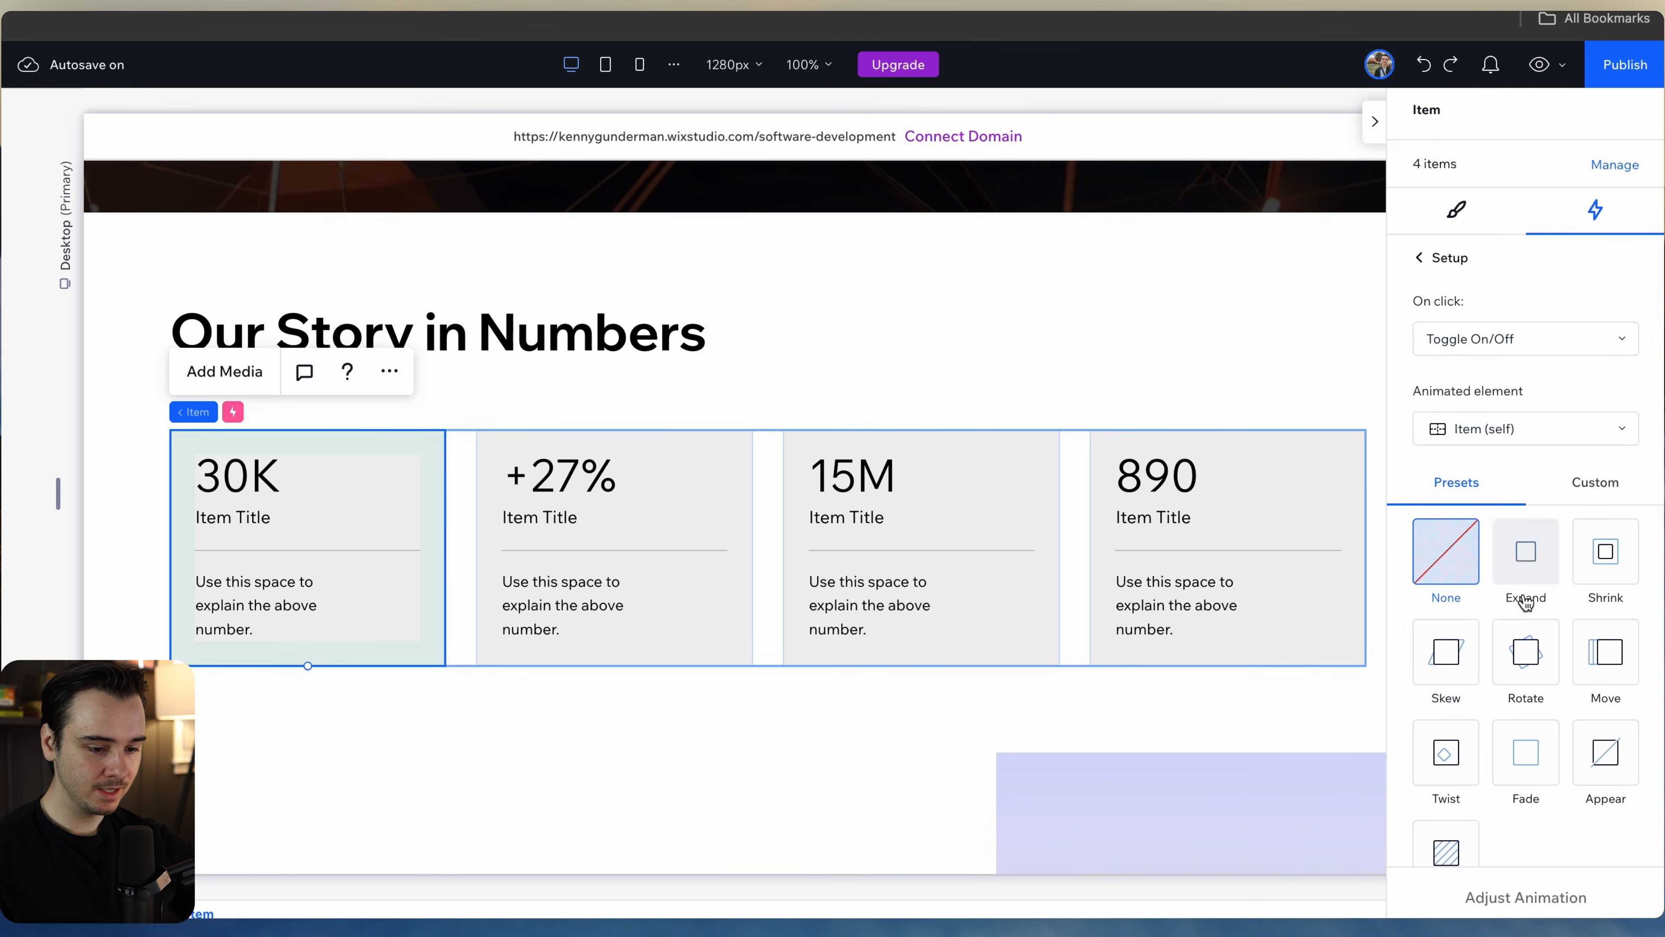
click(1536, 553)
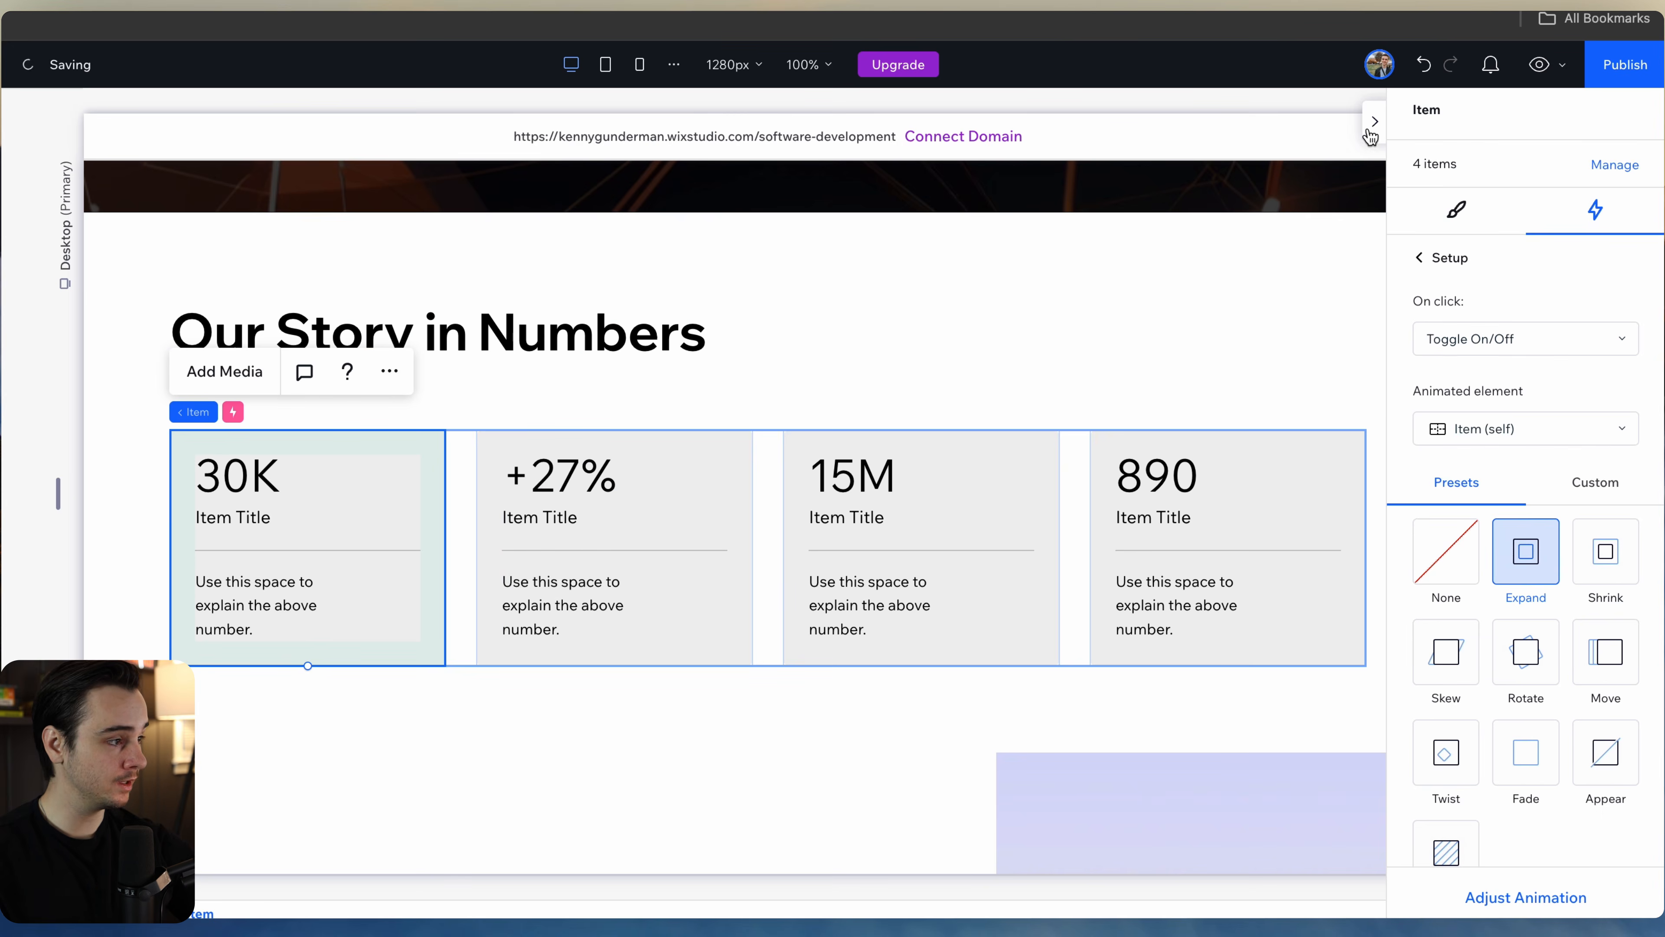
click(1376, 131)
click(590, 362)
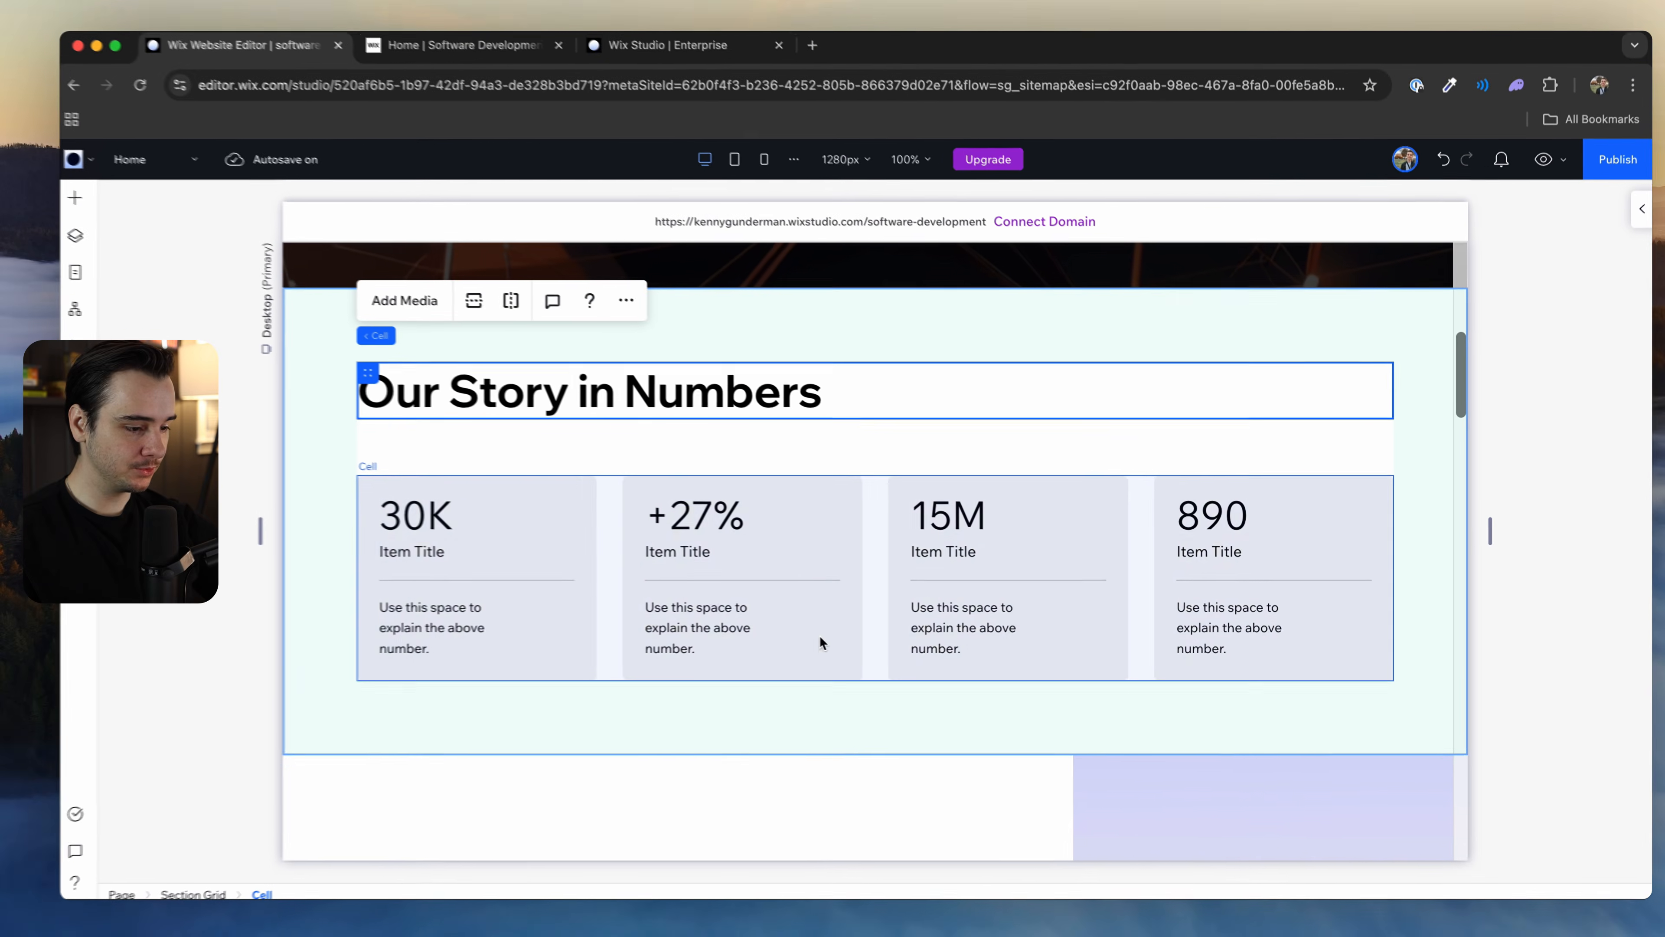
Step: Change the first card's title to "Average client revnue increase" and its number to +34%
click(836, 627)
scroll(683, 532, down, 1)
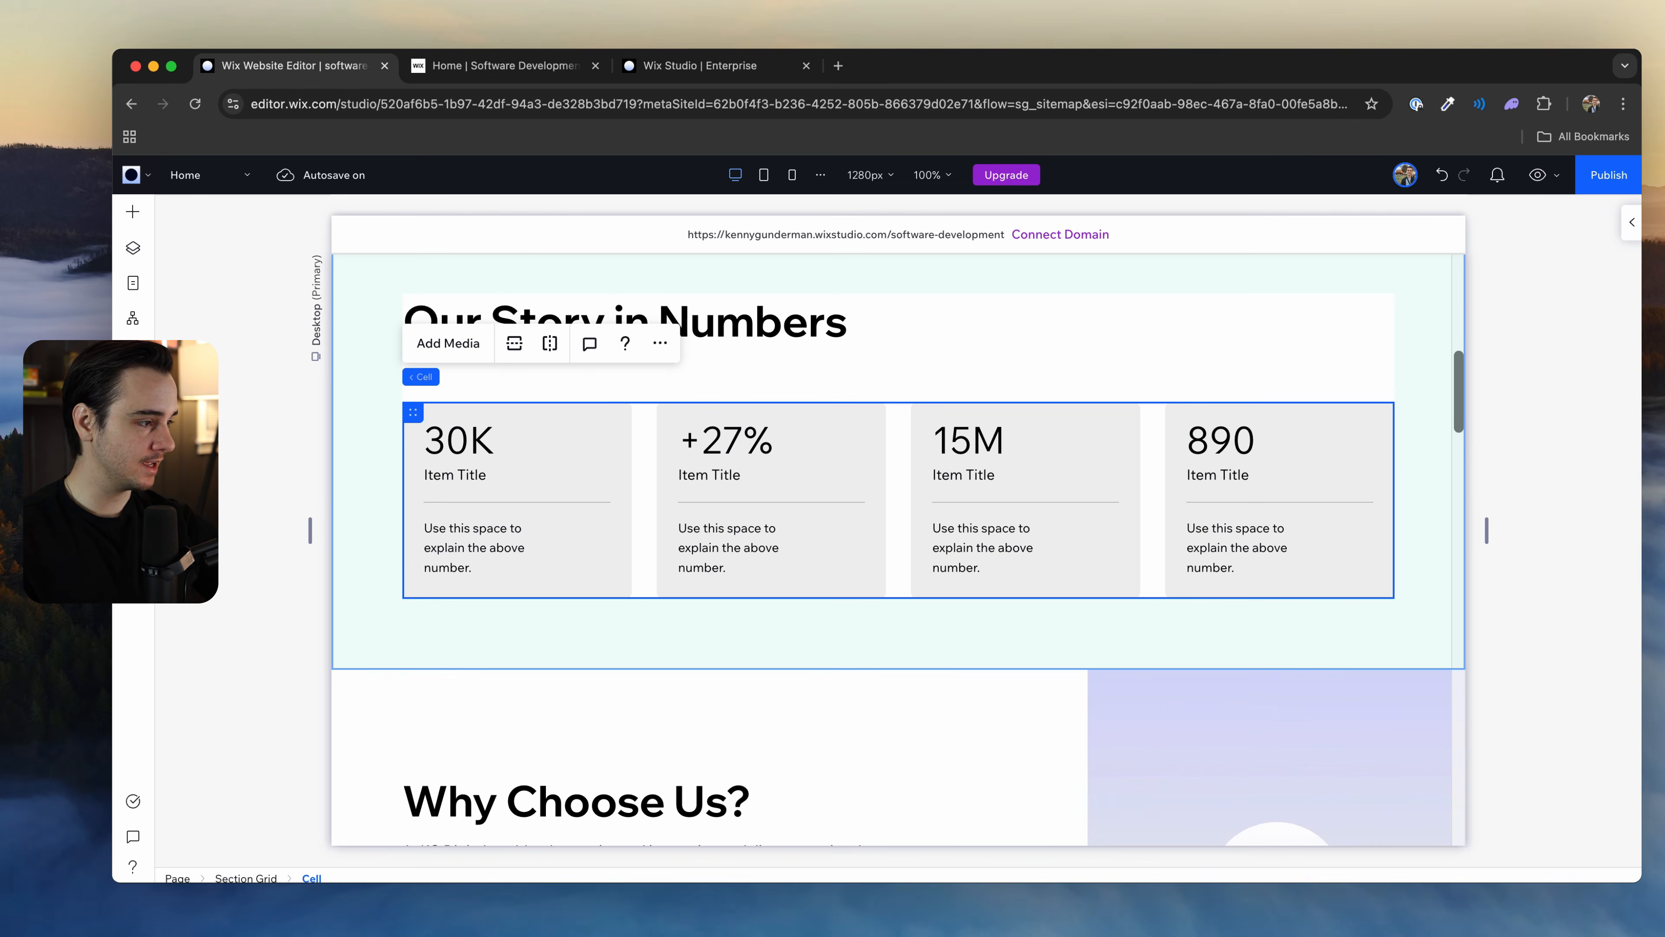
click(463, 475)
click(462, 475)
click(462, 475)
click(462, 475)
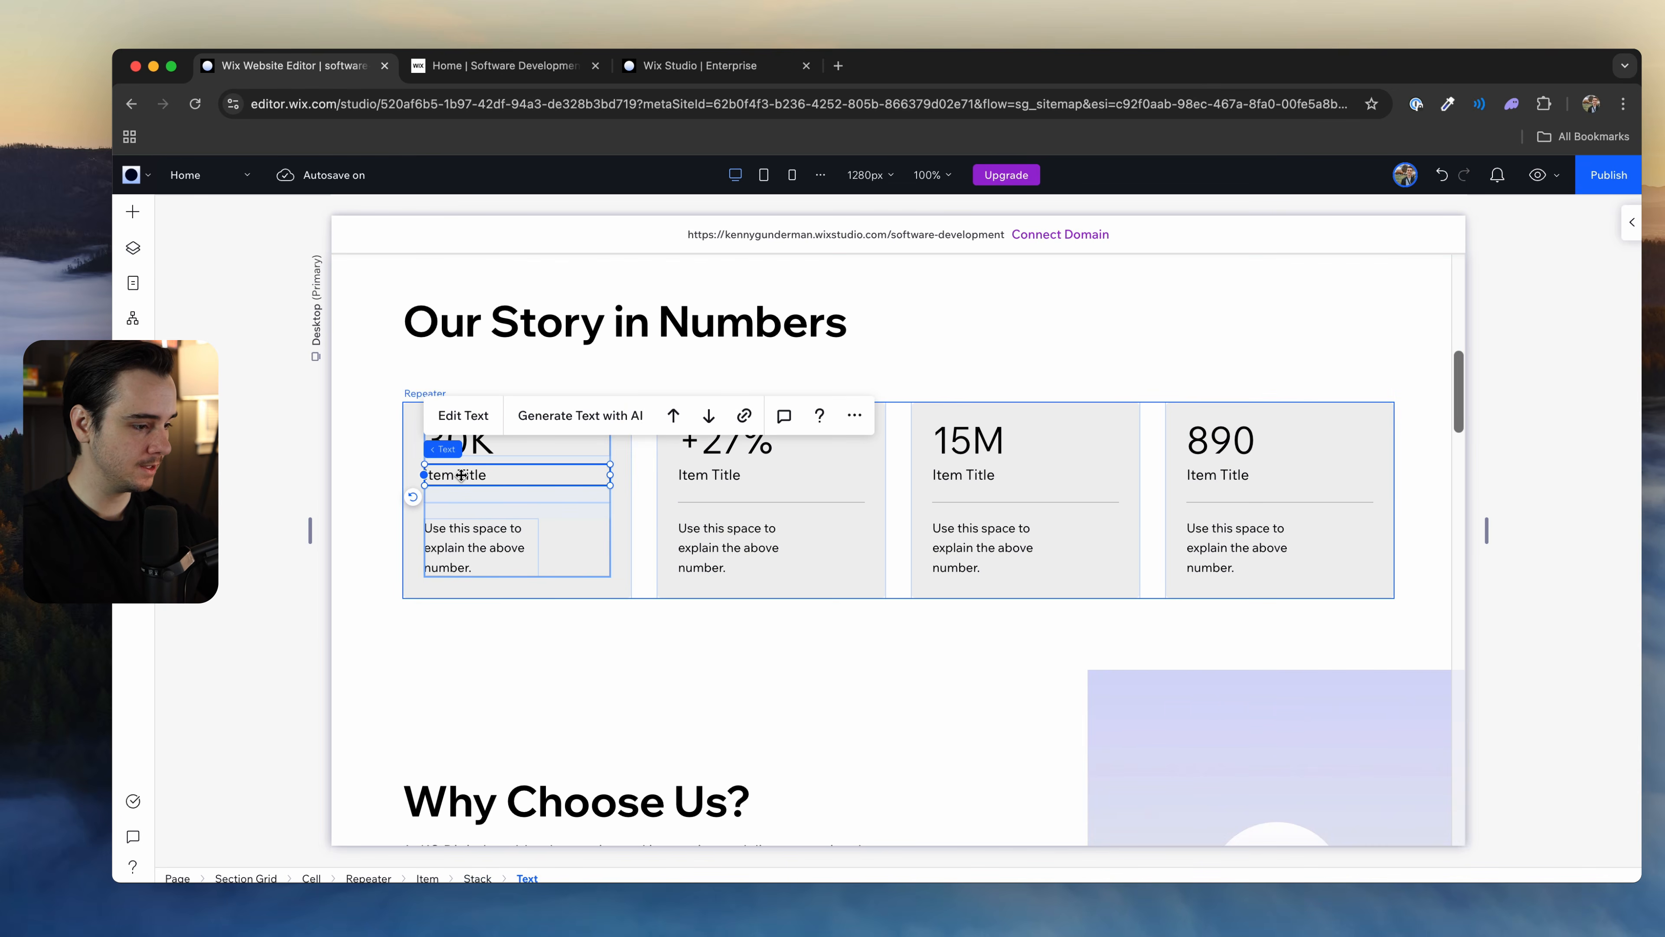
double_click(464, 475)
text(Average client revn)
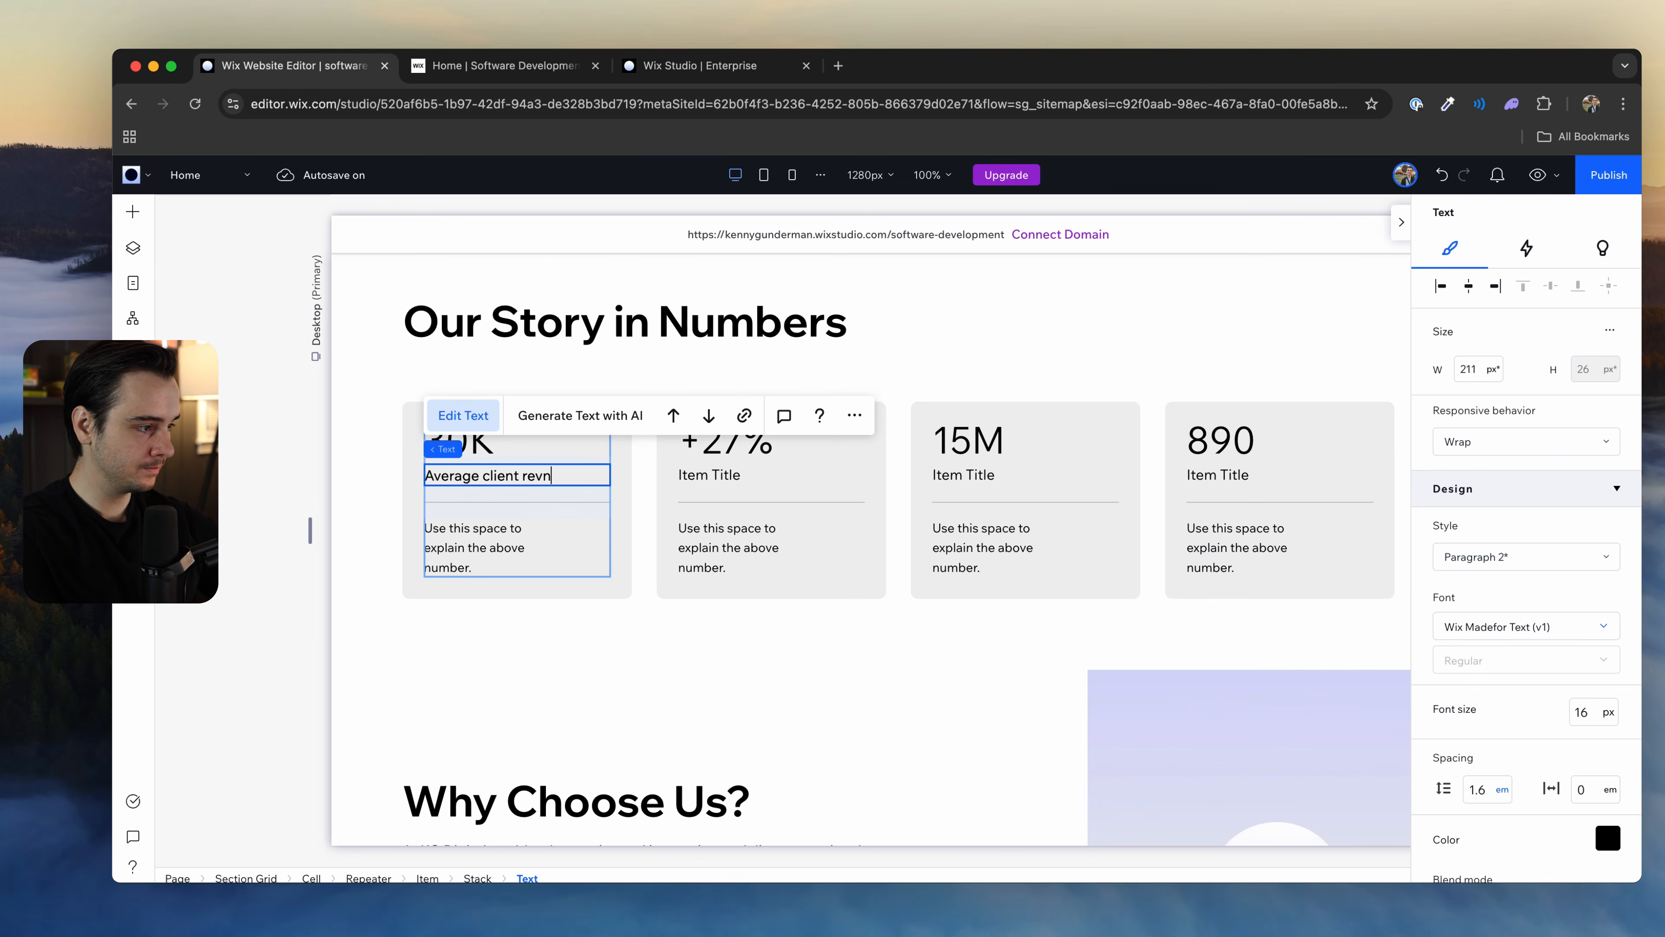
text(ase)
key(Tab)
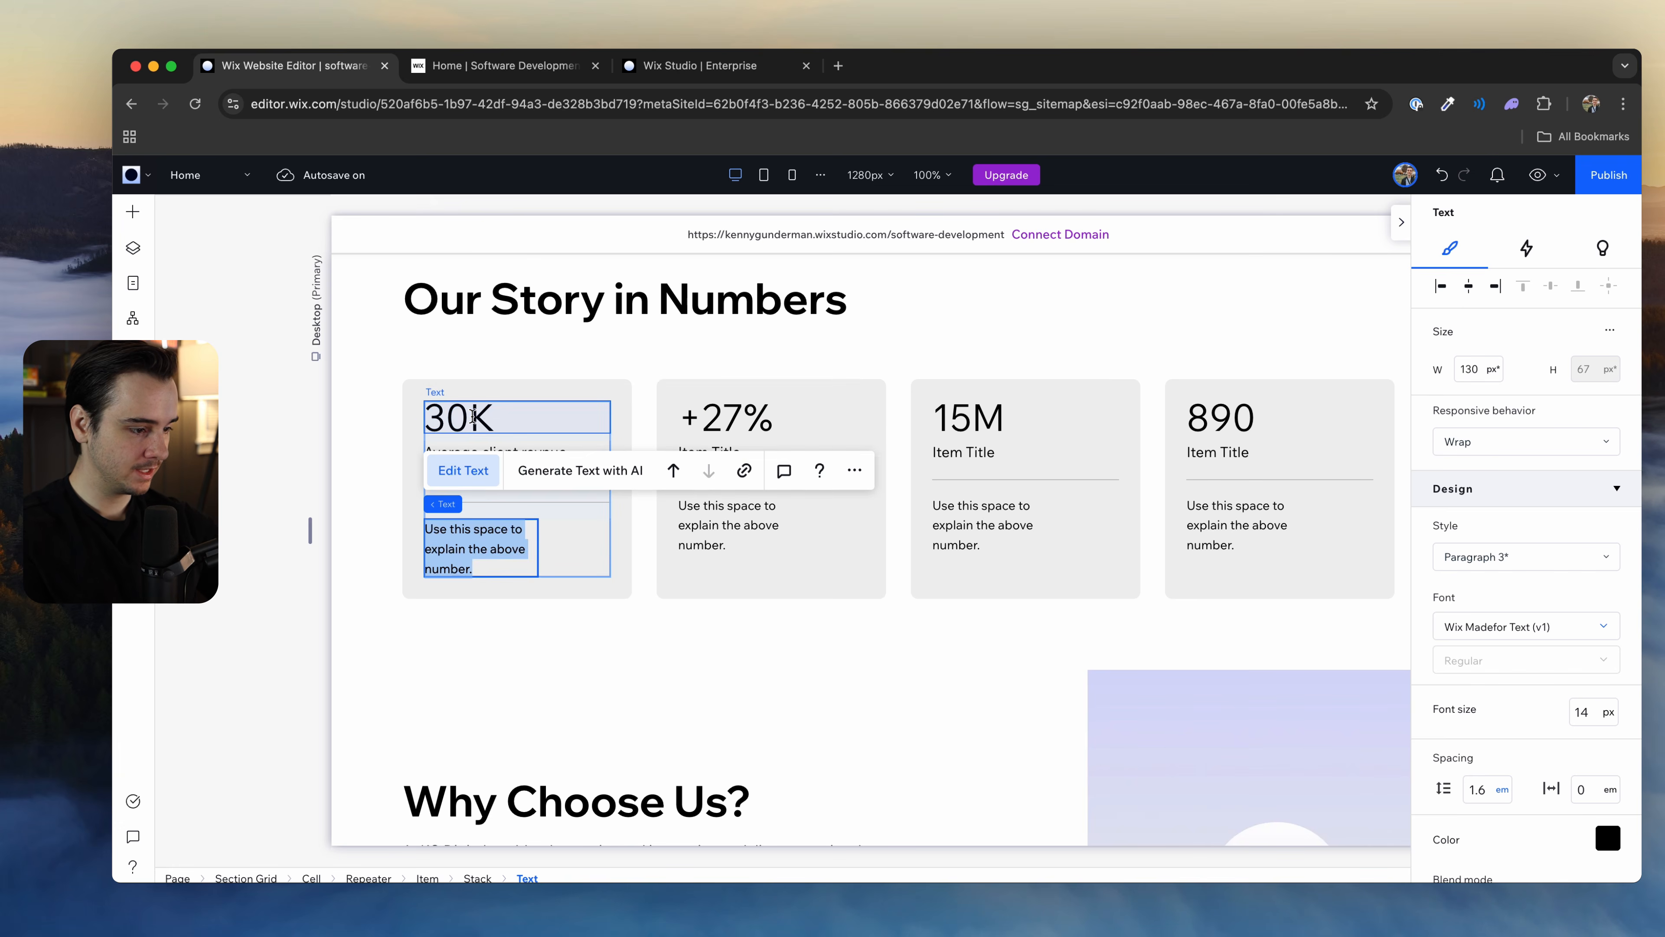
double_click(474, 413)
text(34)
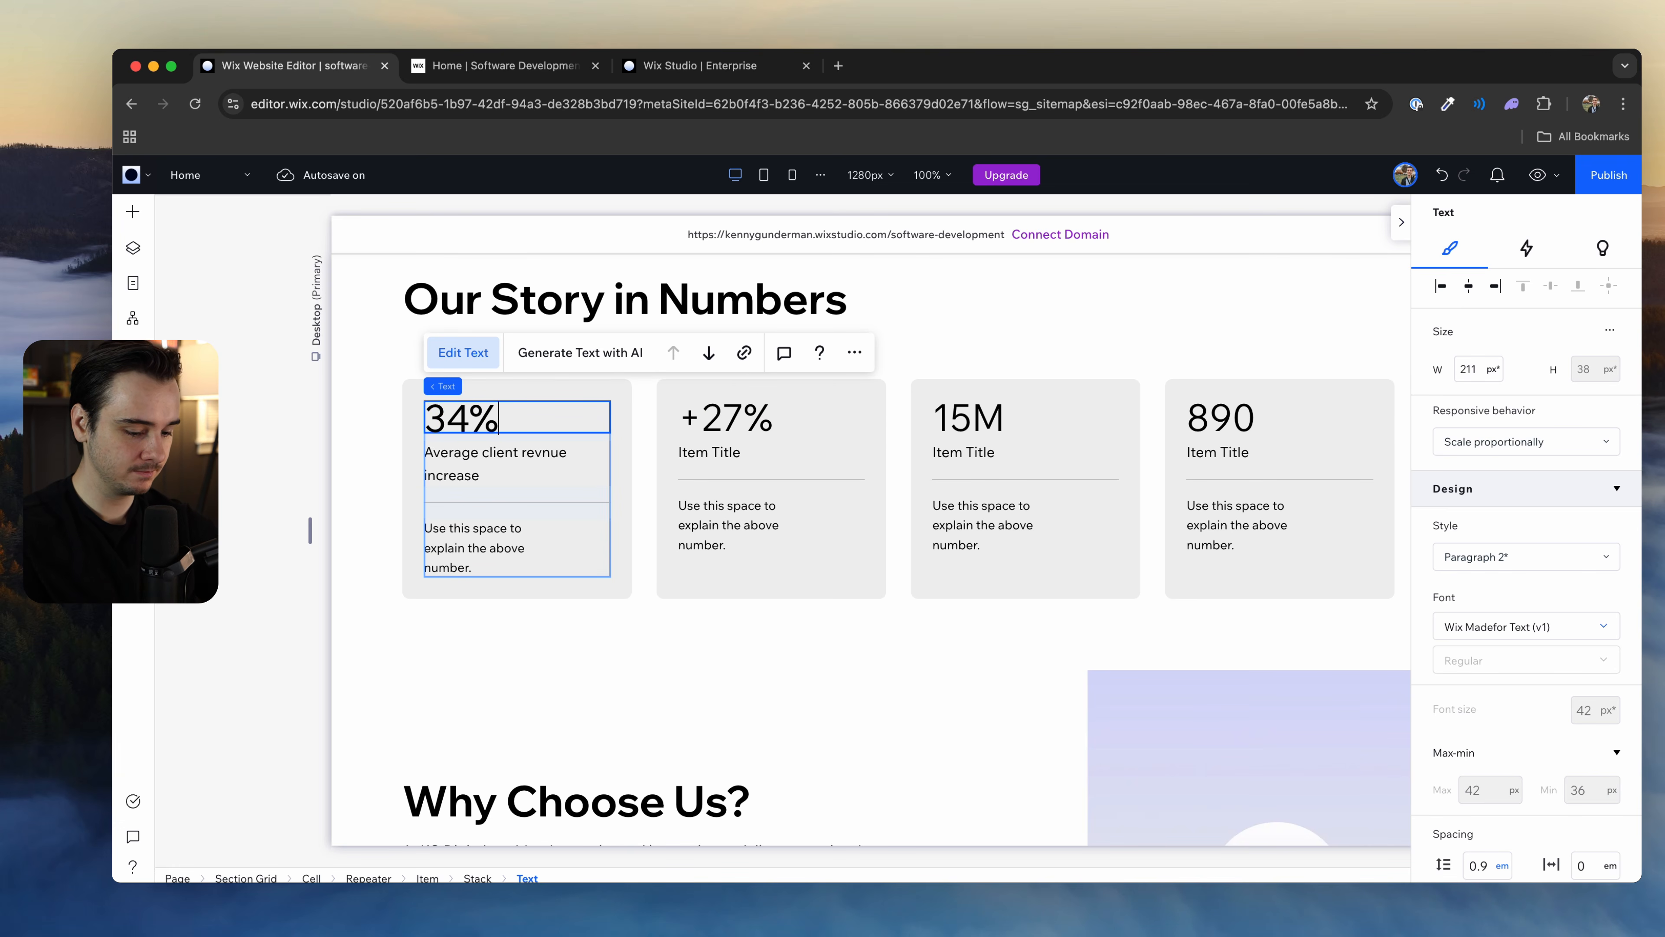
Step: Change the second card's title to "Launched Products" and its number to 156+
double_click(792, 405)
double_click(733, 455)
text(Lau)
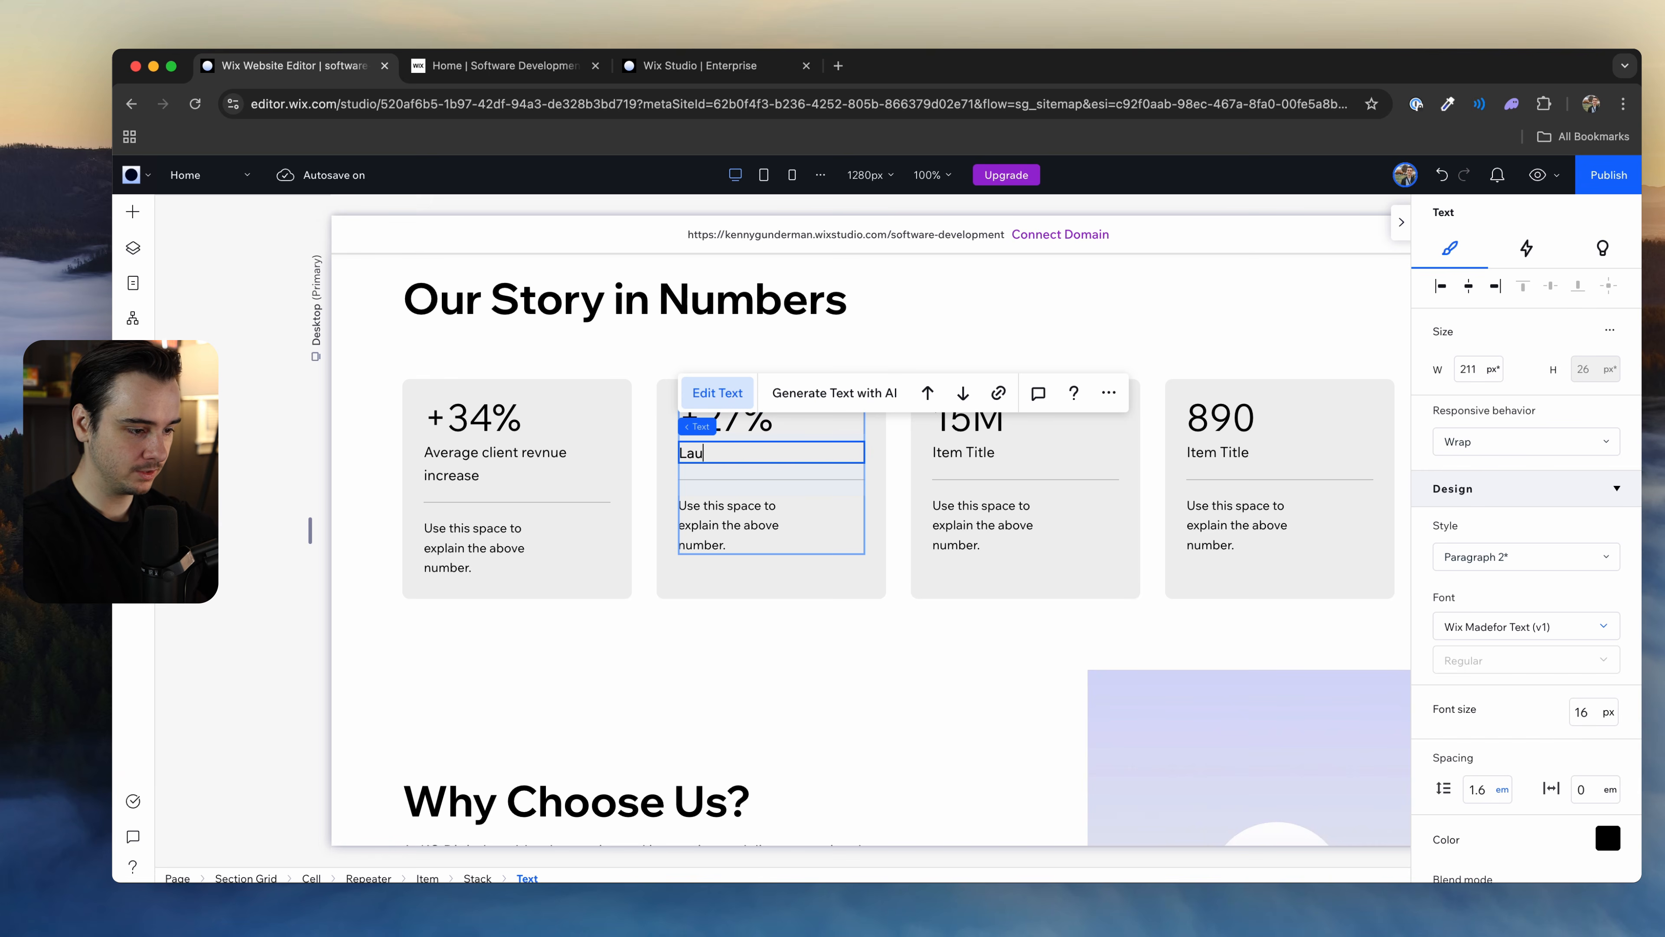
text(nched Products)
double_click(745, 424)
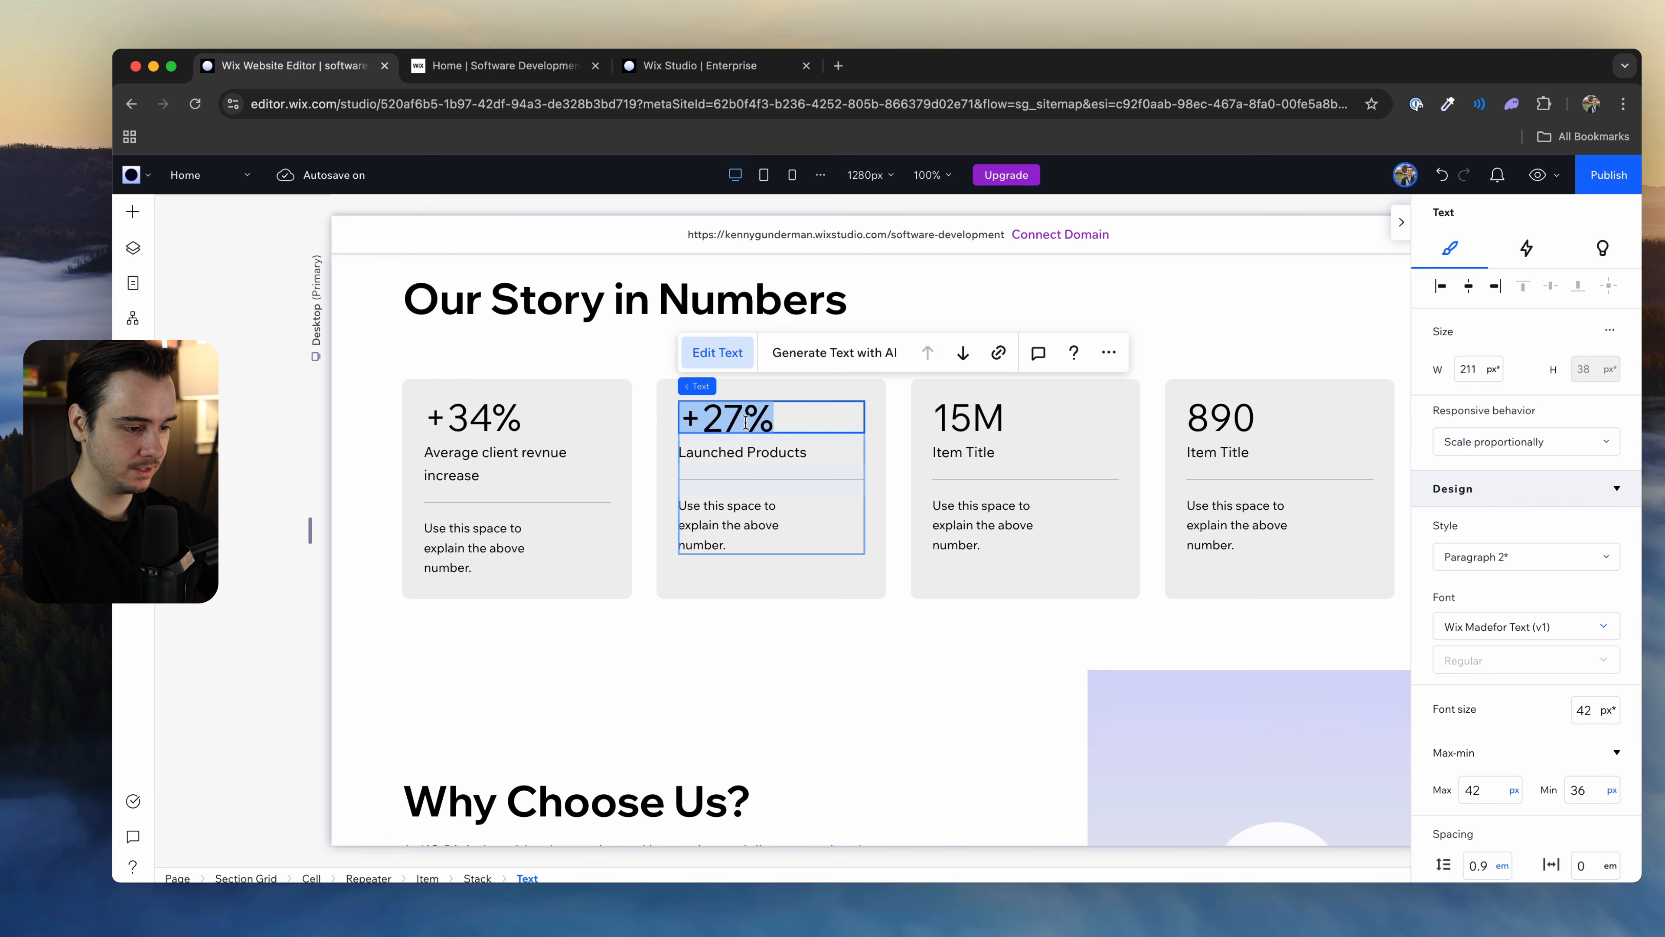
text(156+)
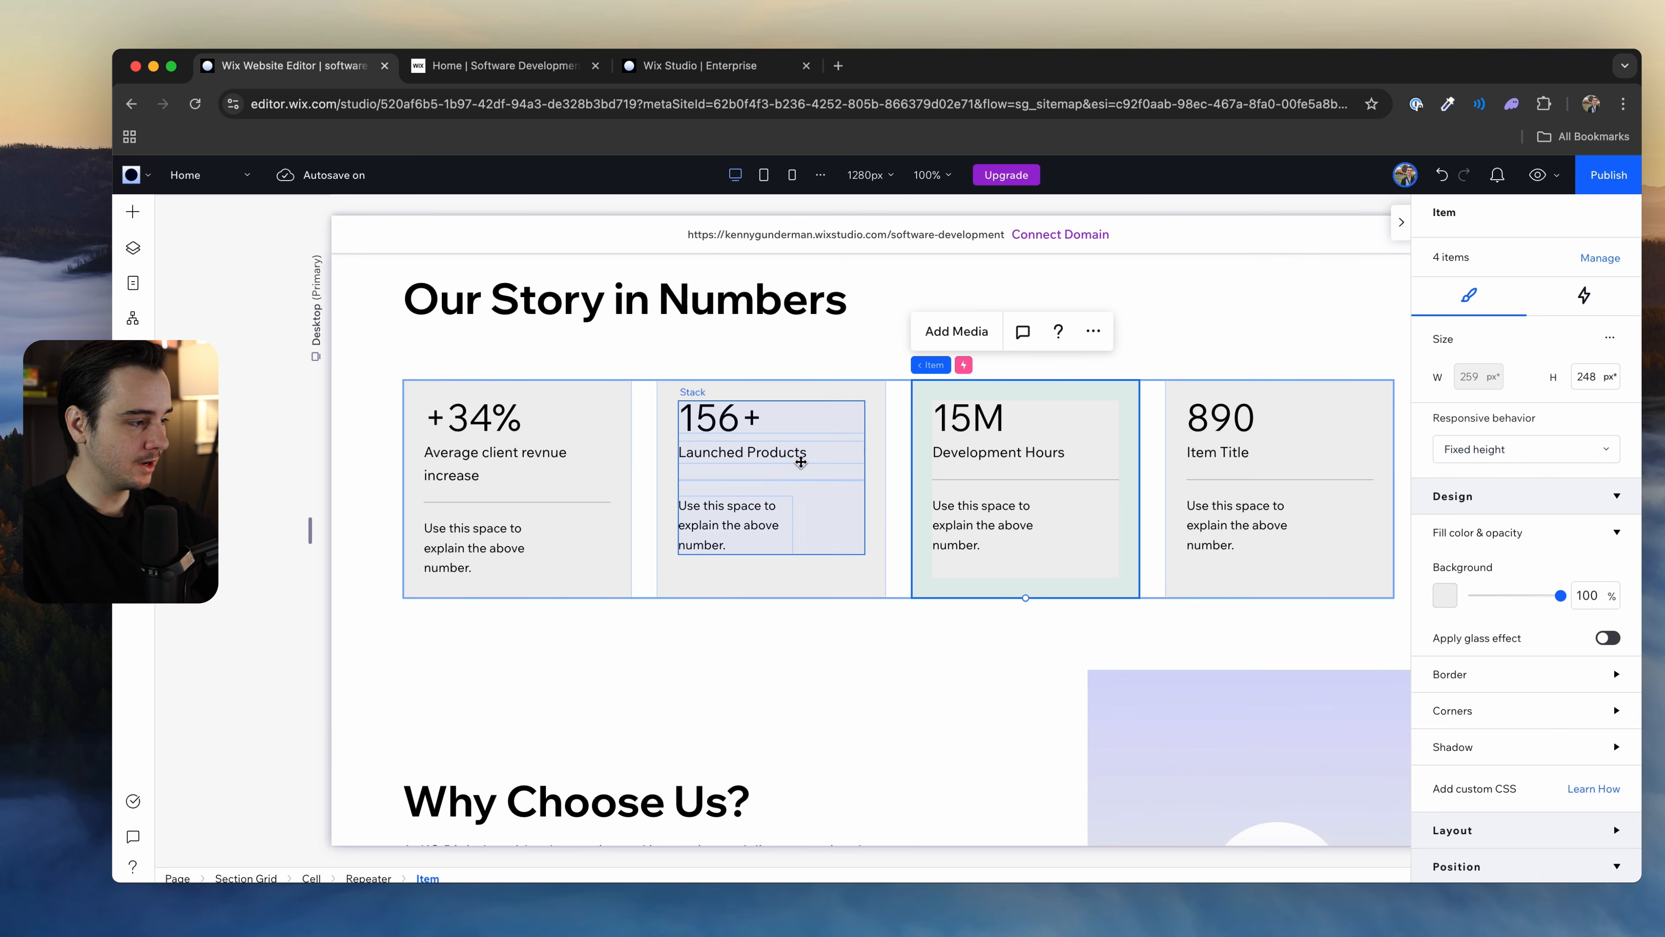
Step: Collapse the inspector and examine the Why Choose Us section's text cell and its Mobile Apps slideshow
scroll(799, 461, down, 5)
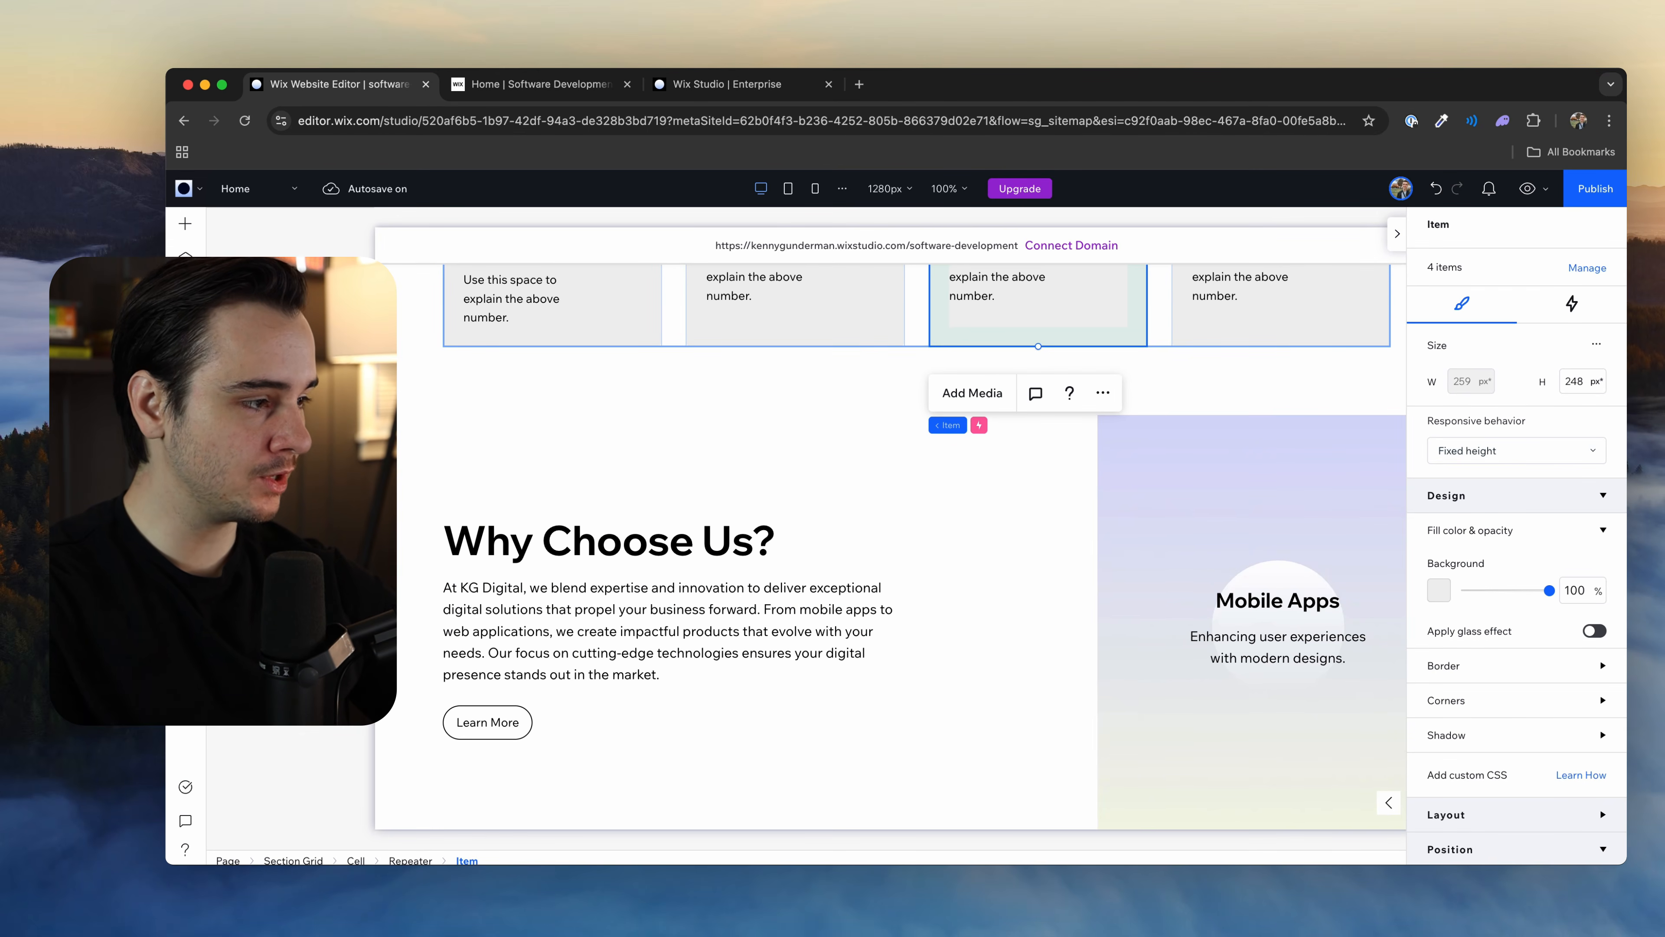
scroll(1380, 217, down, 1)
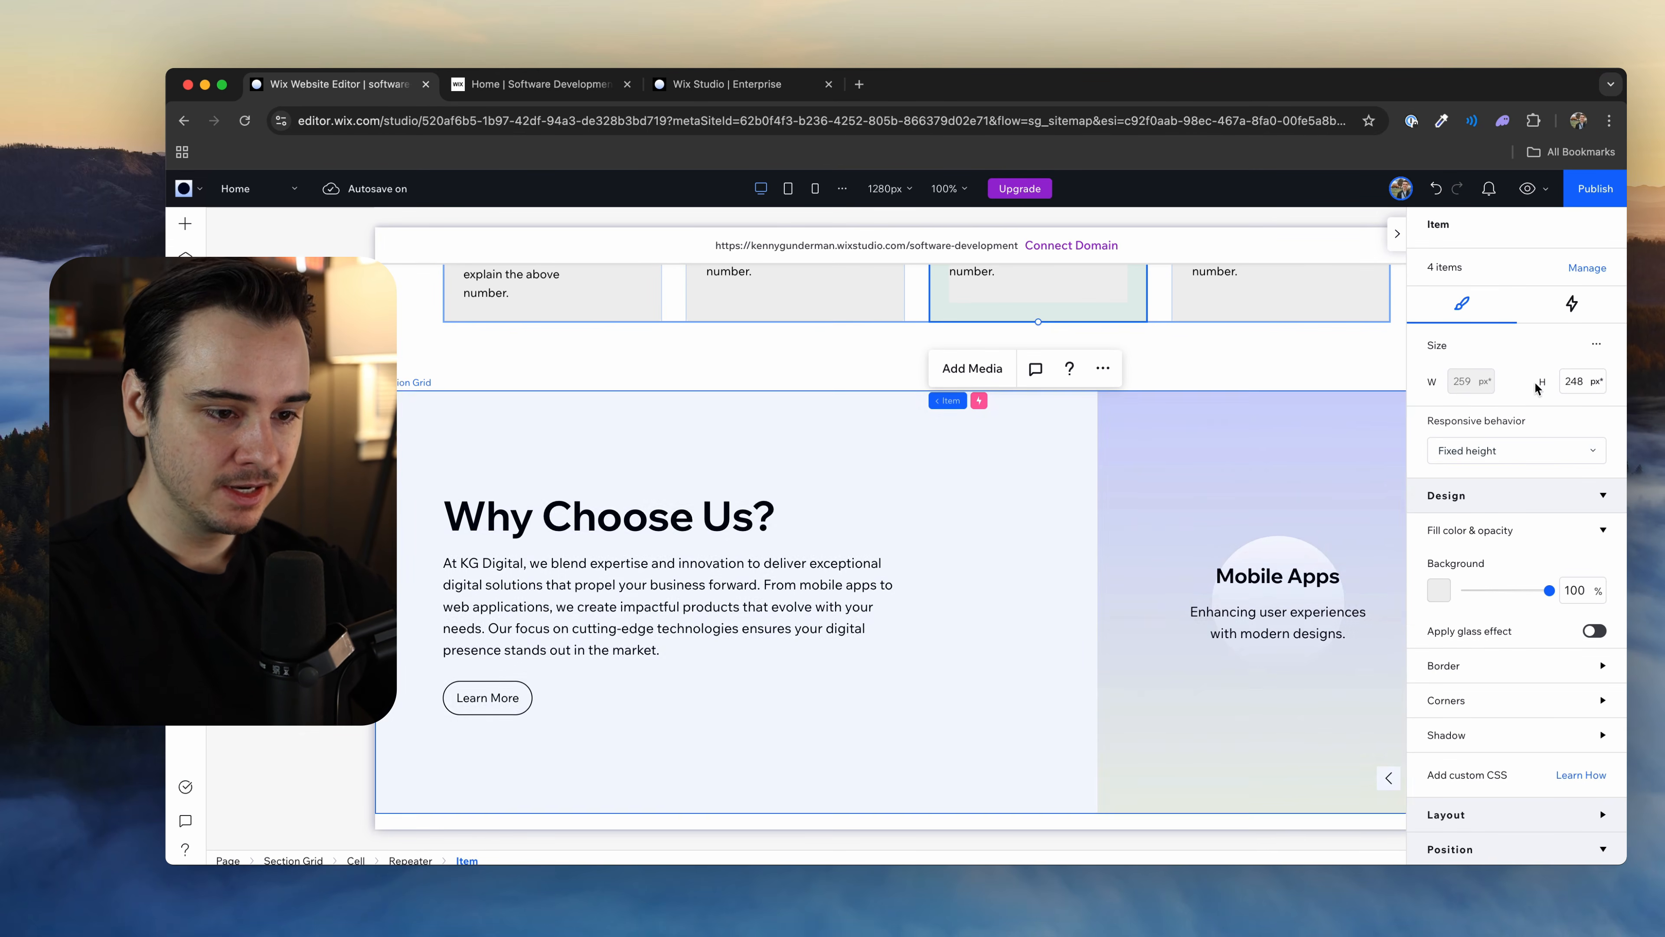
click(1397, 235)
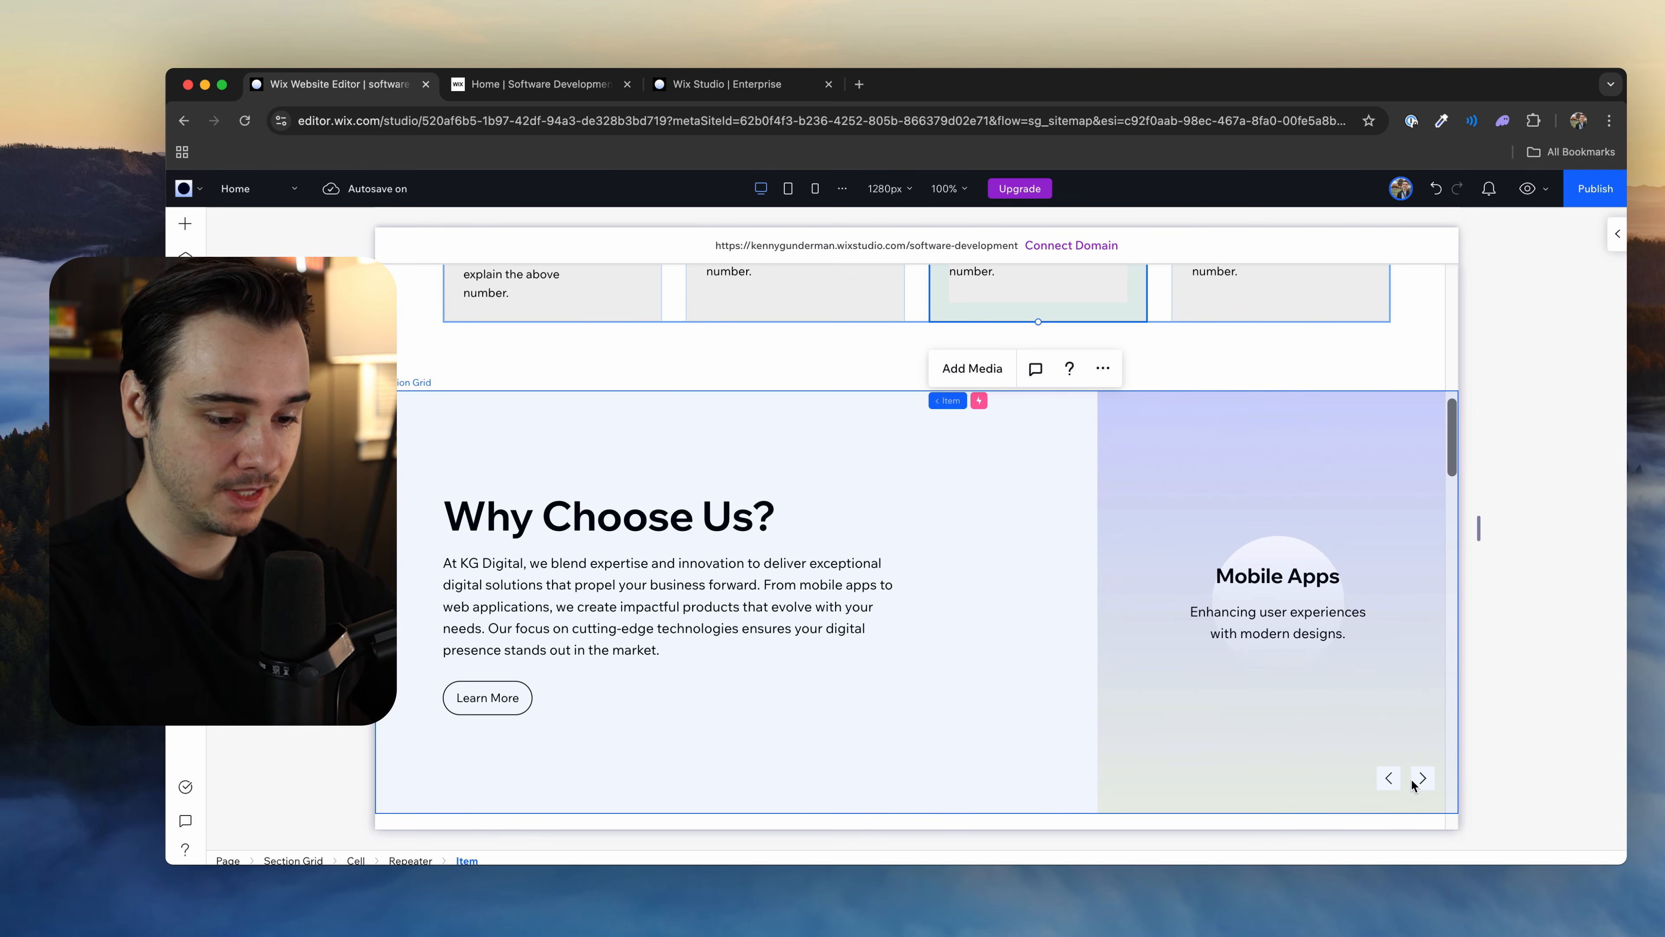
click(1047, 580)
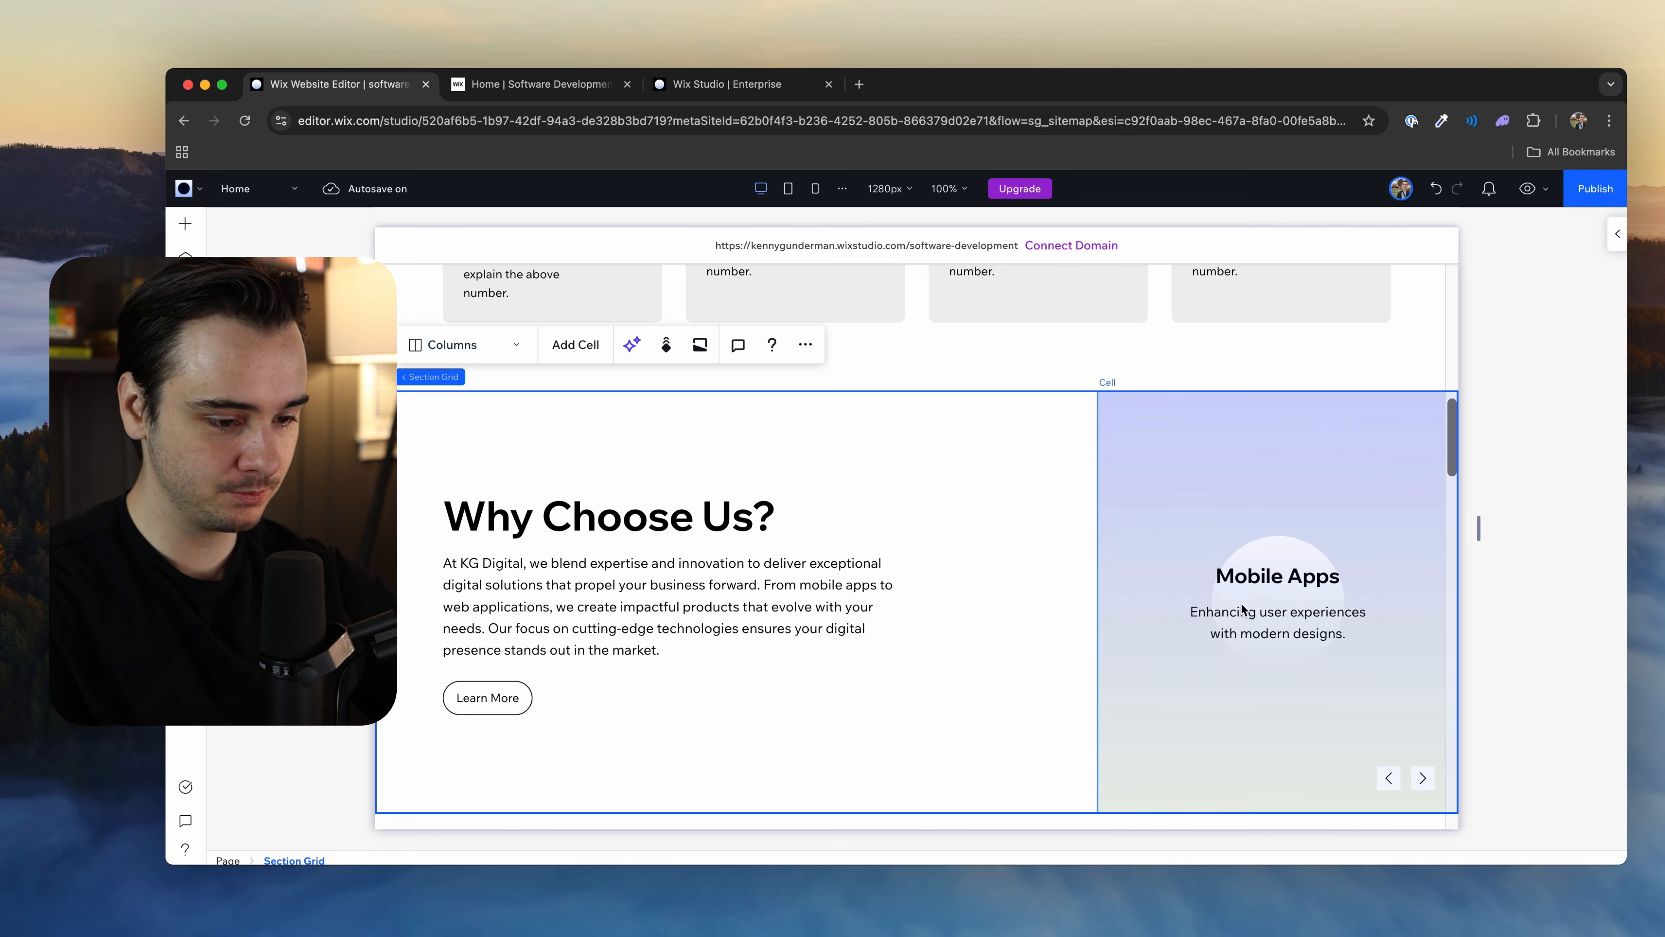
click(1395, 781)
click(1426, 781)
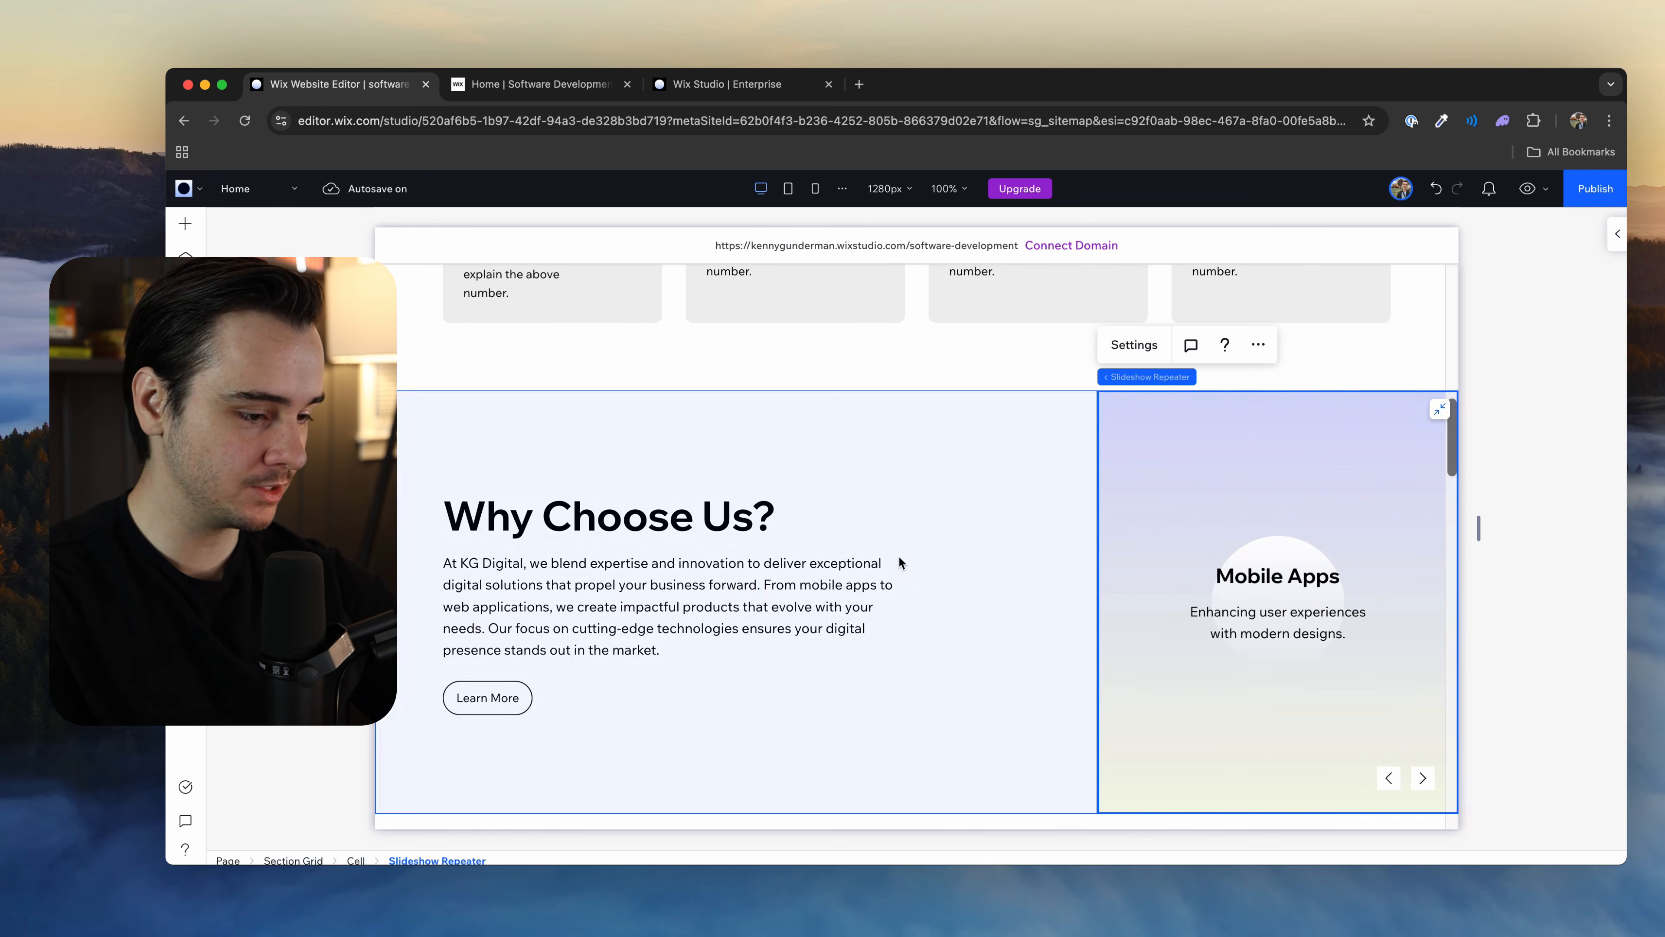
click(900, 561)
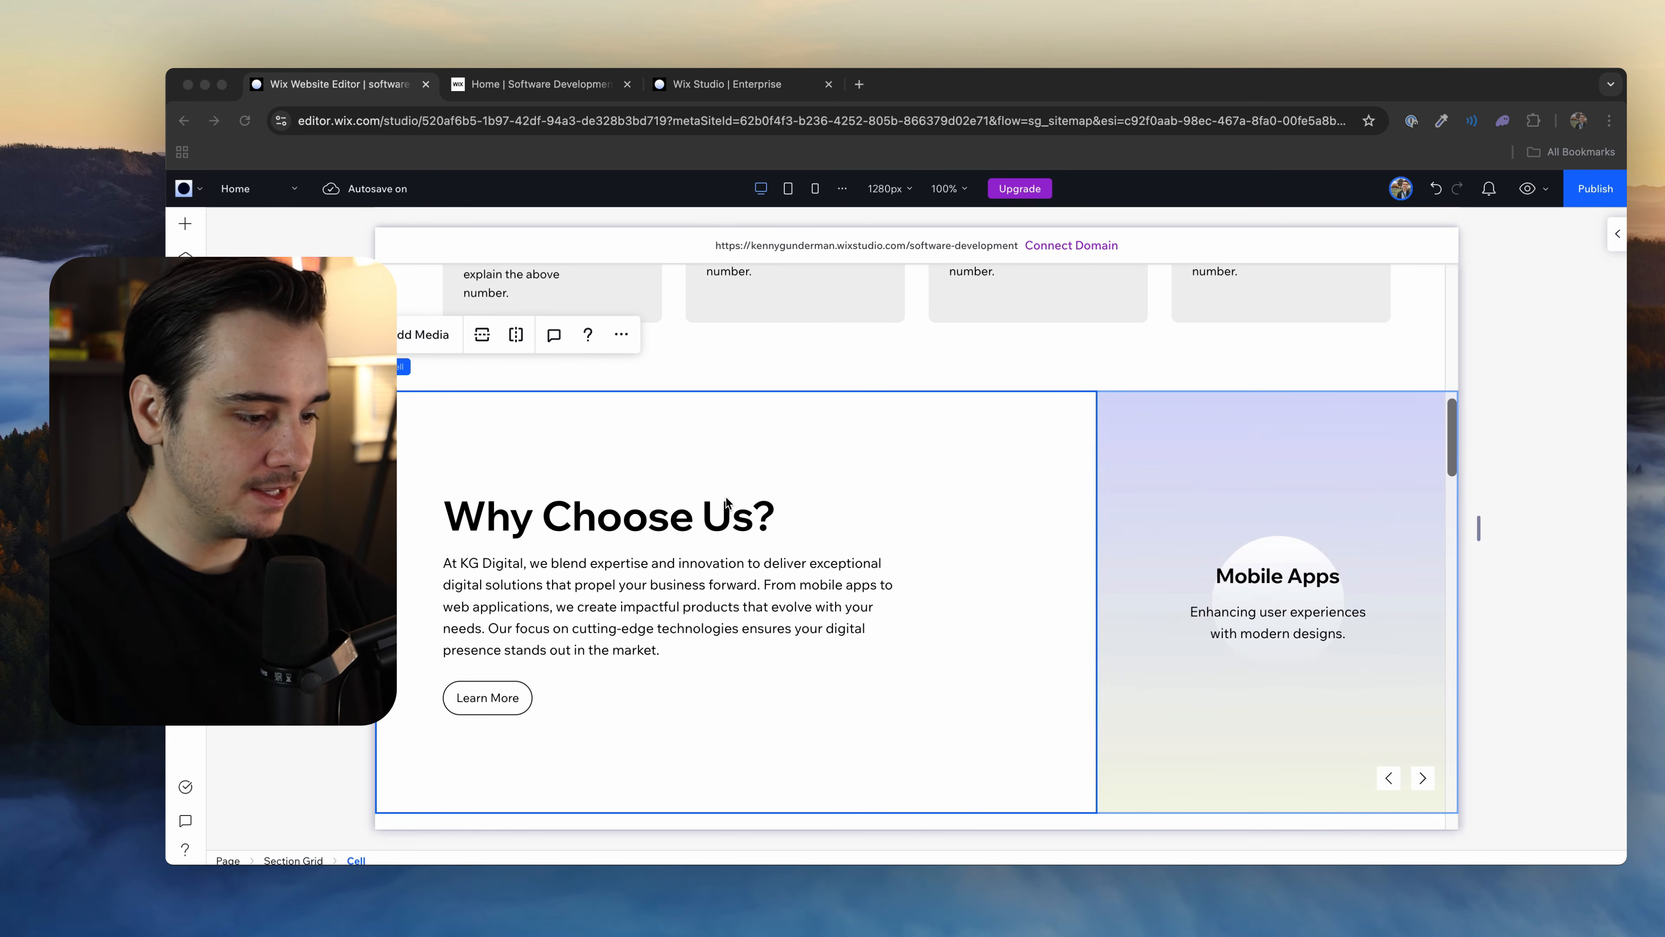
Step: Add the full-width Our Services slideshow wireframe between the Our Story in Numbers and Why Choose Us sections
click(186, 225)
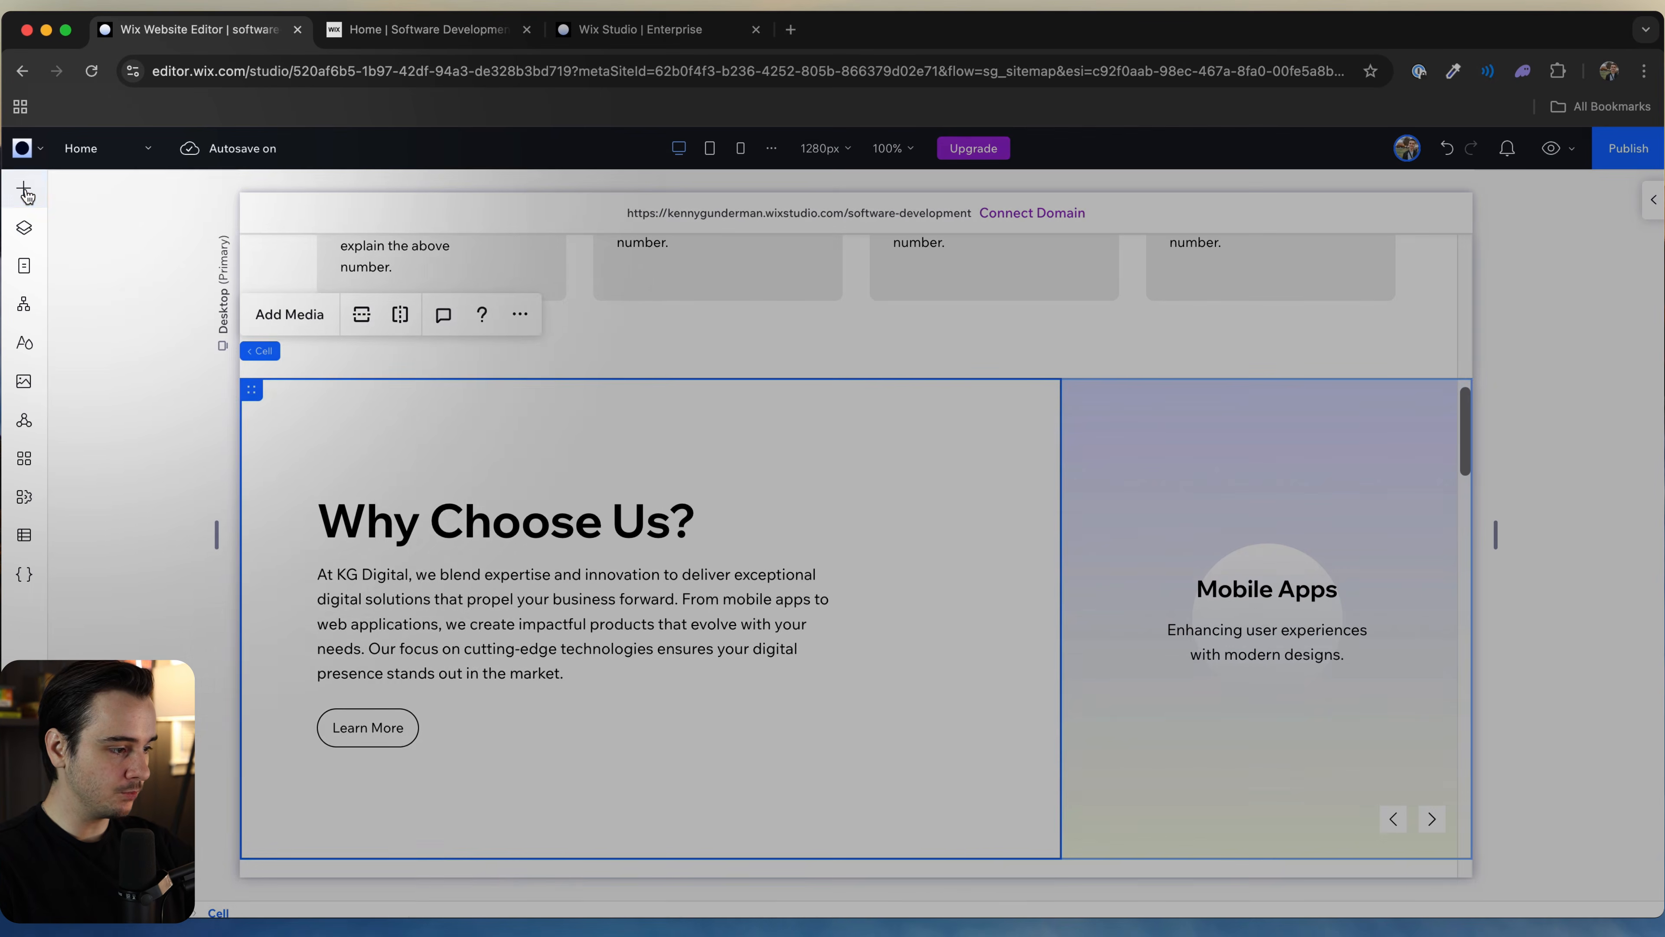
click(45, 195)
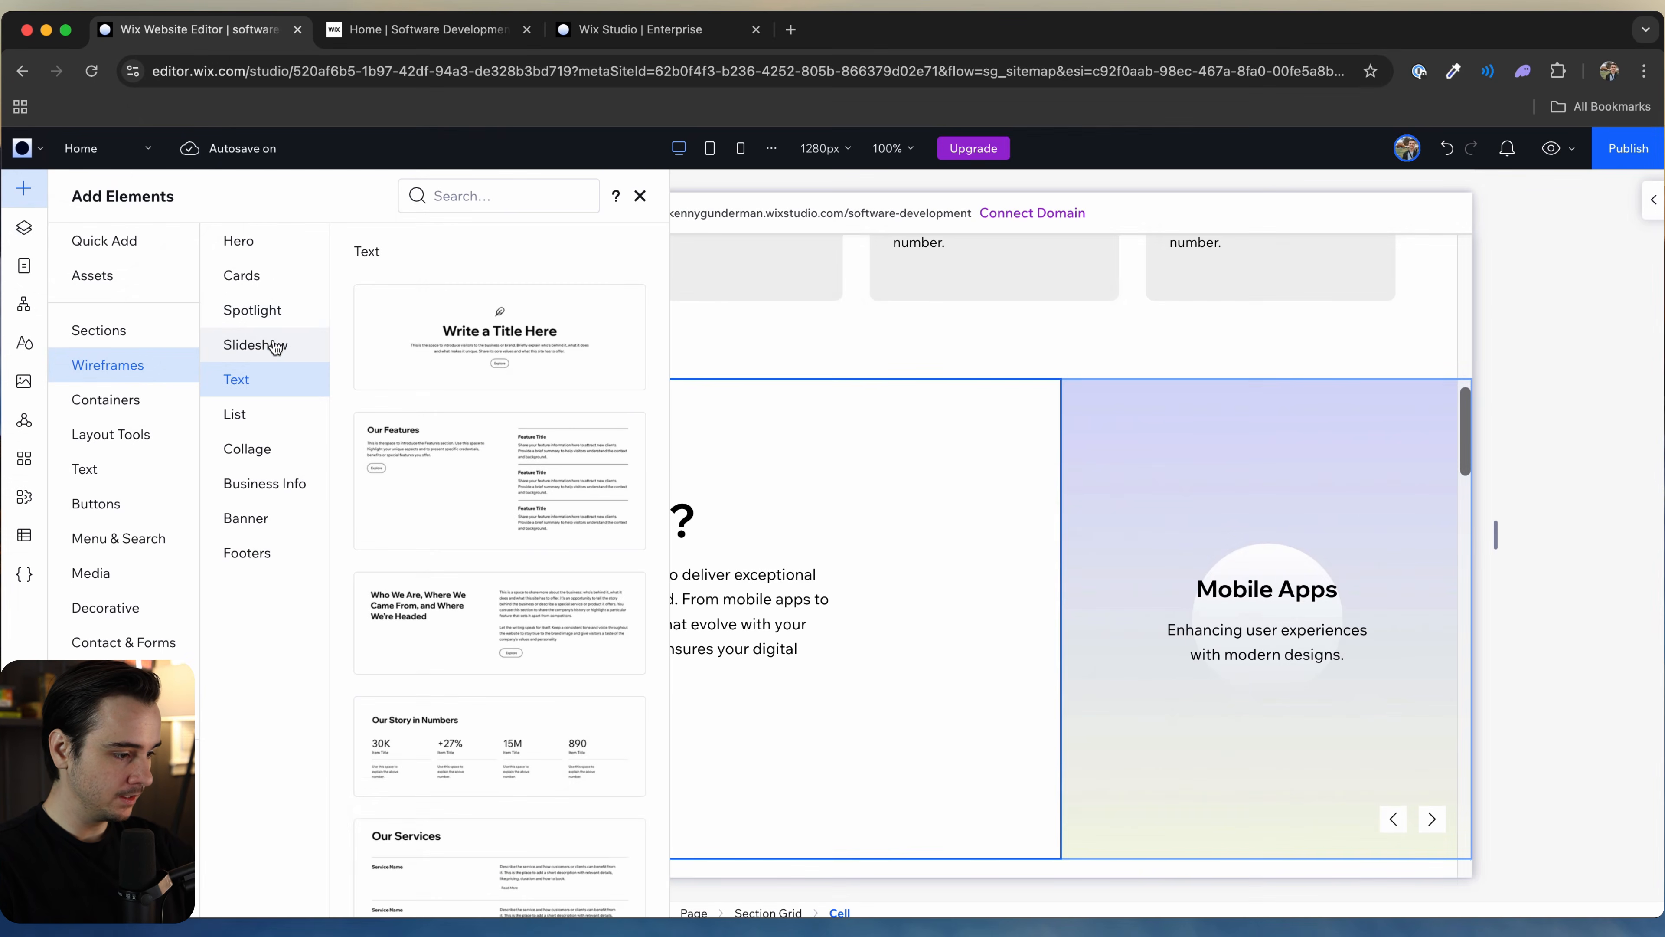
click(274, 346)
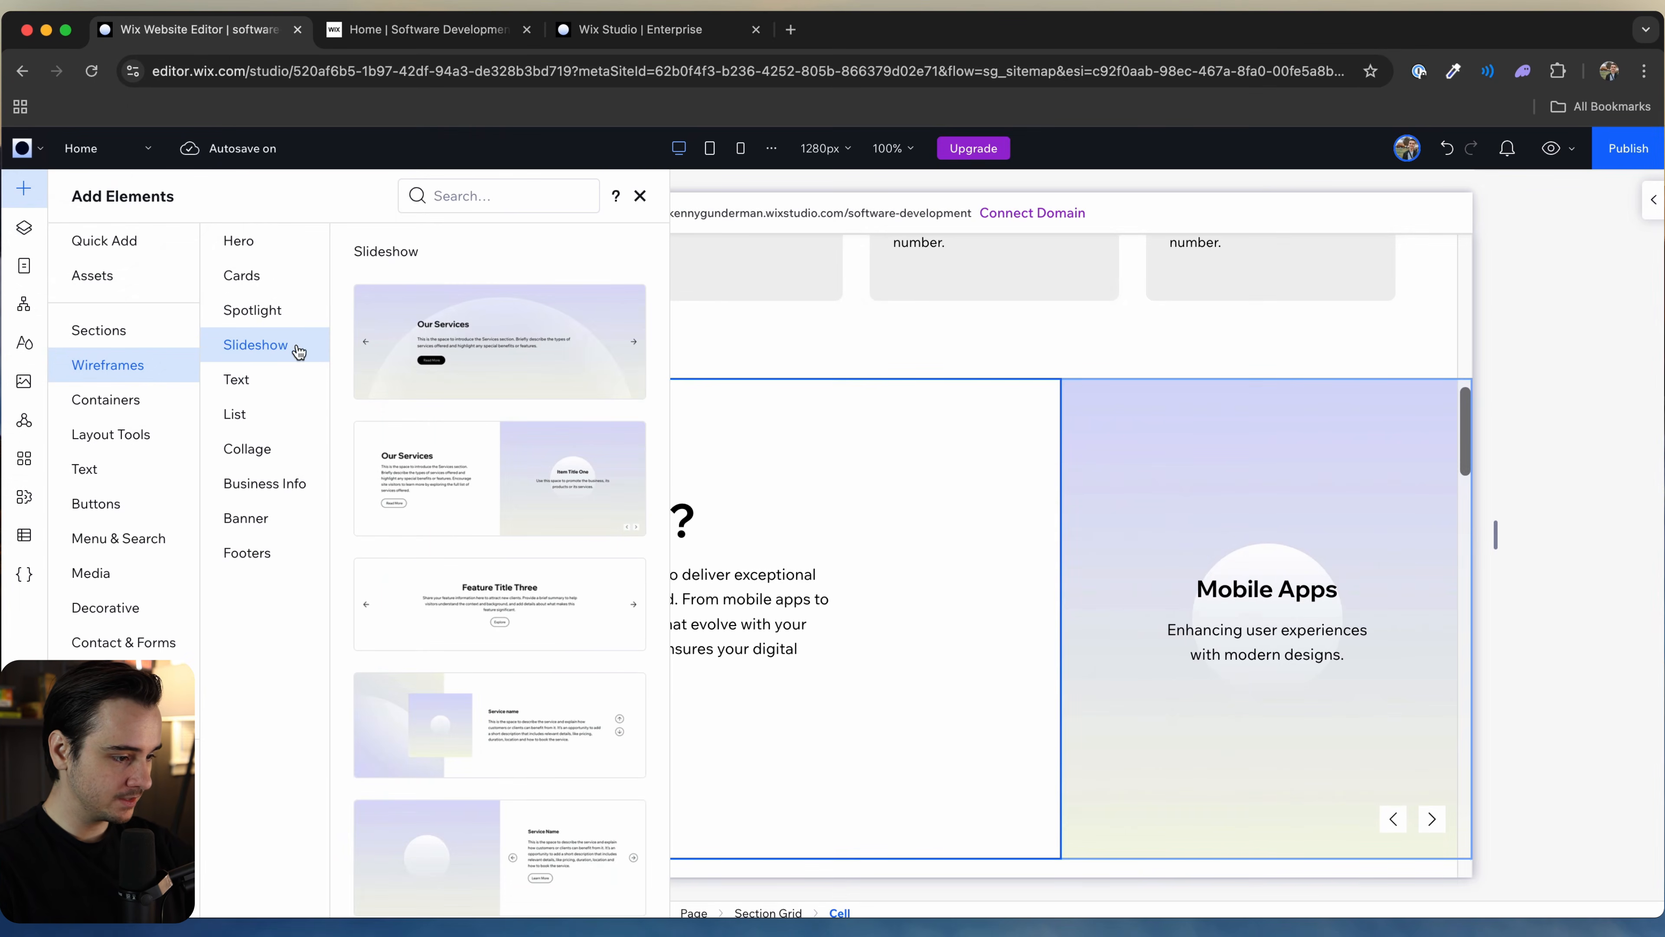
drag(563, 366, 801, 424)
scroll(744, 502, down, 6)
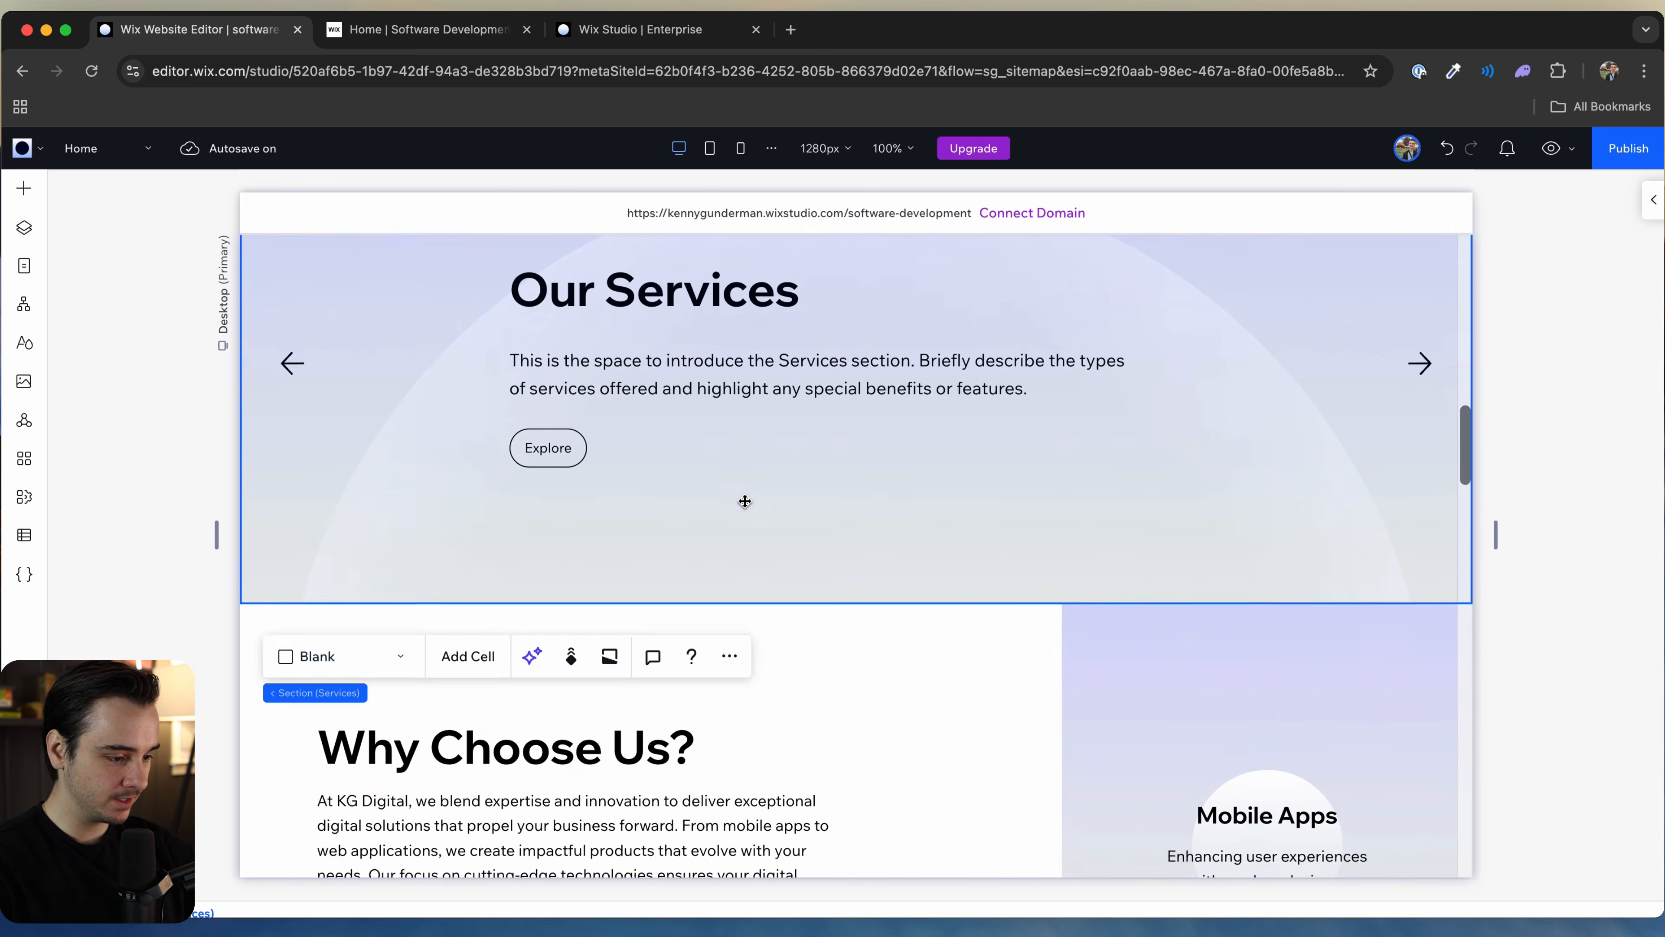
click(901, 473)
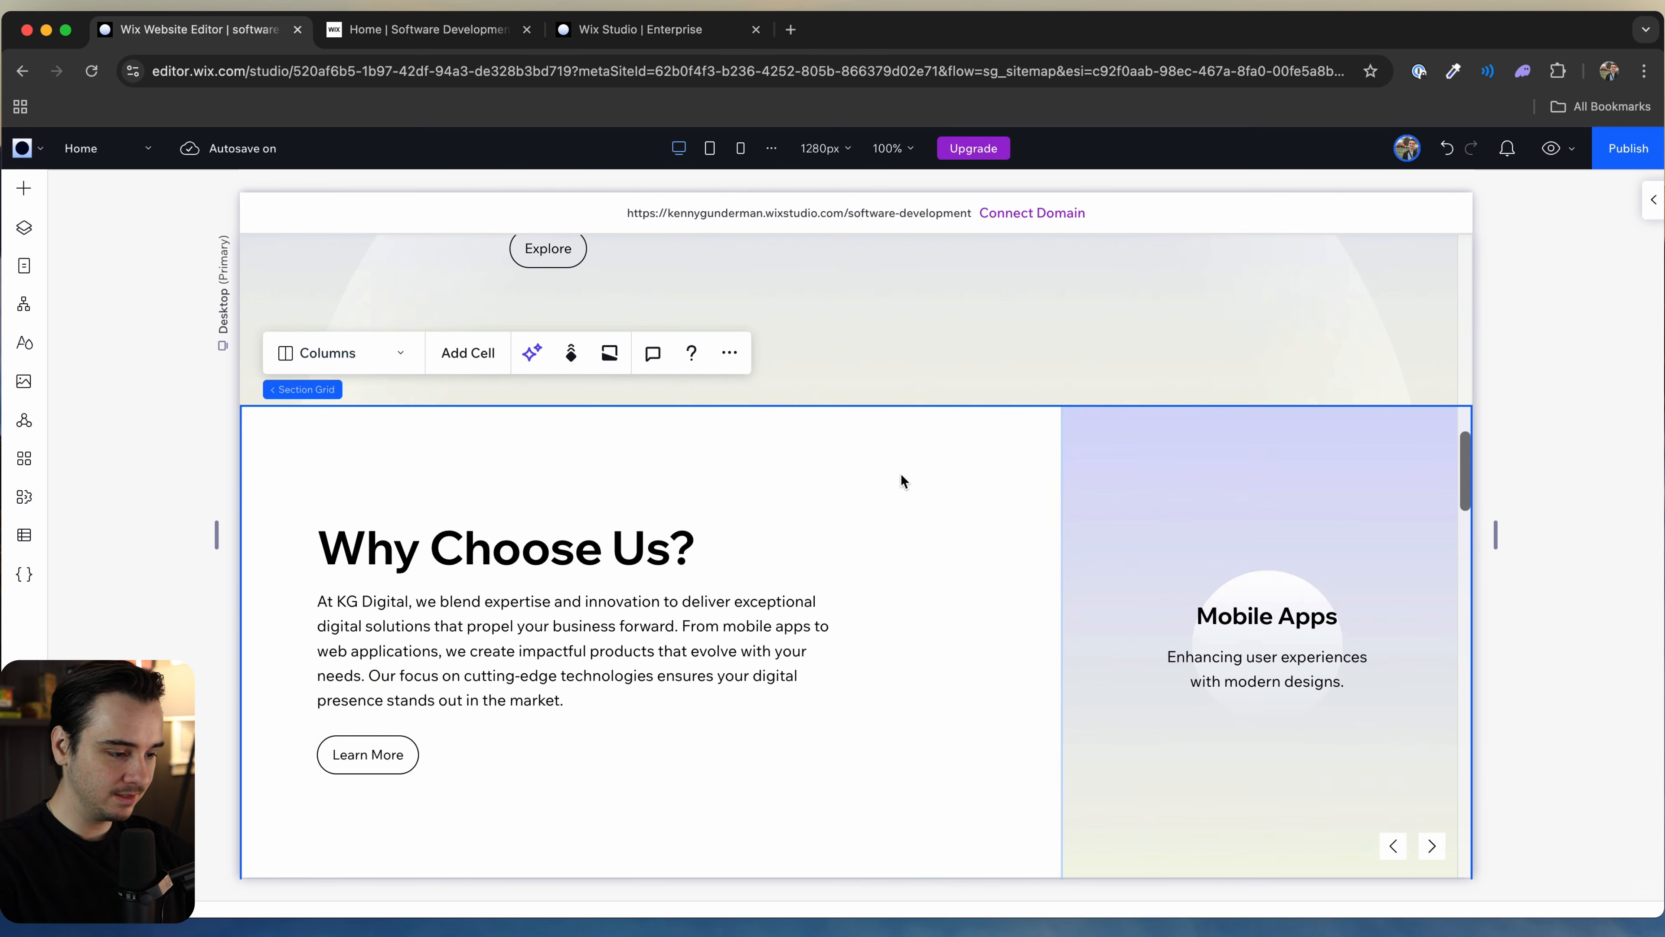
scroll(899, 473, up, 10)
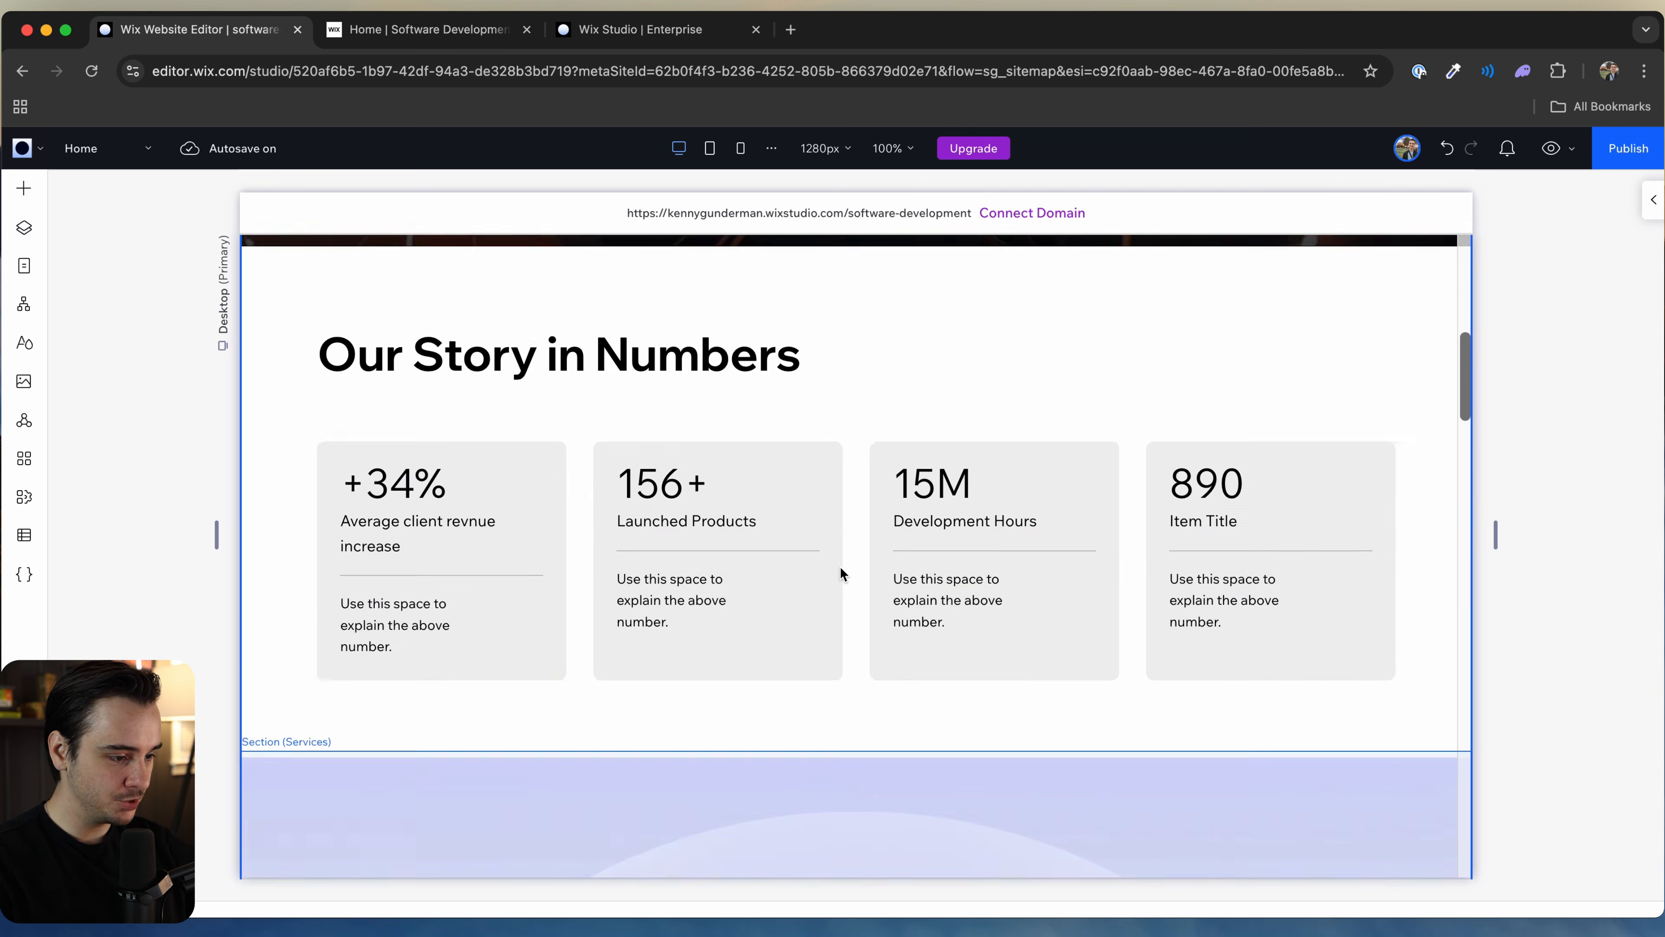
scroll(841, 570, down, 5)
click(1190, 415)
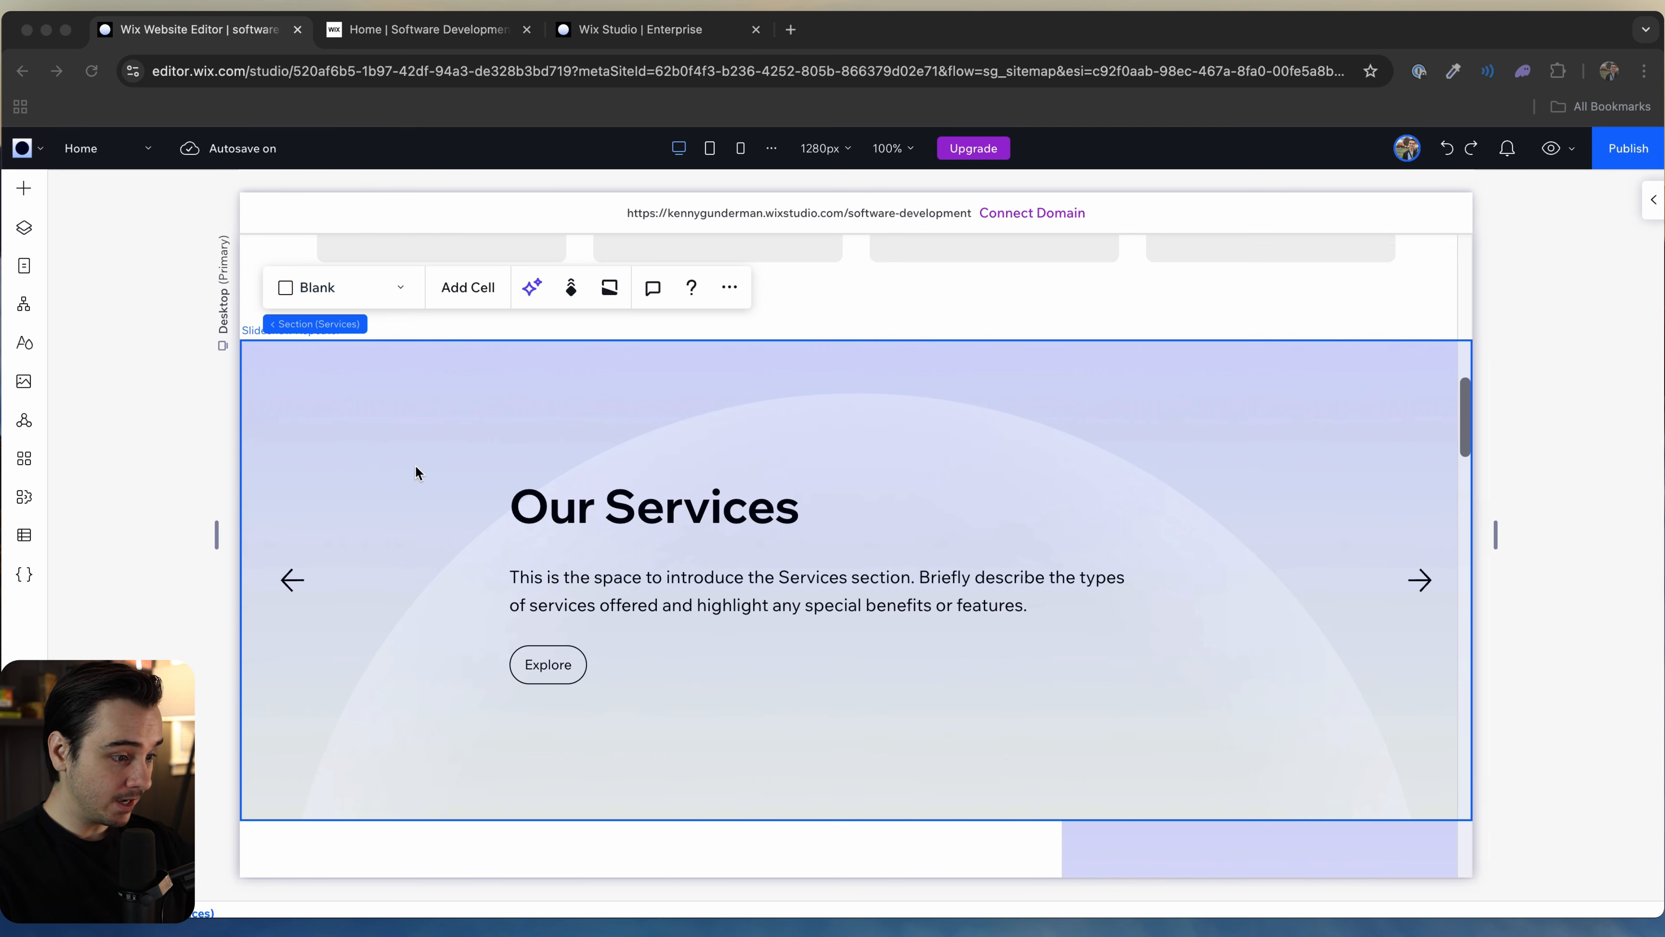
Step: Change the first services slide's heading to "Mobile Development"
click(631, 511)
click(649, 509)
click(676, 506)
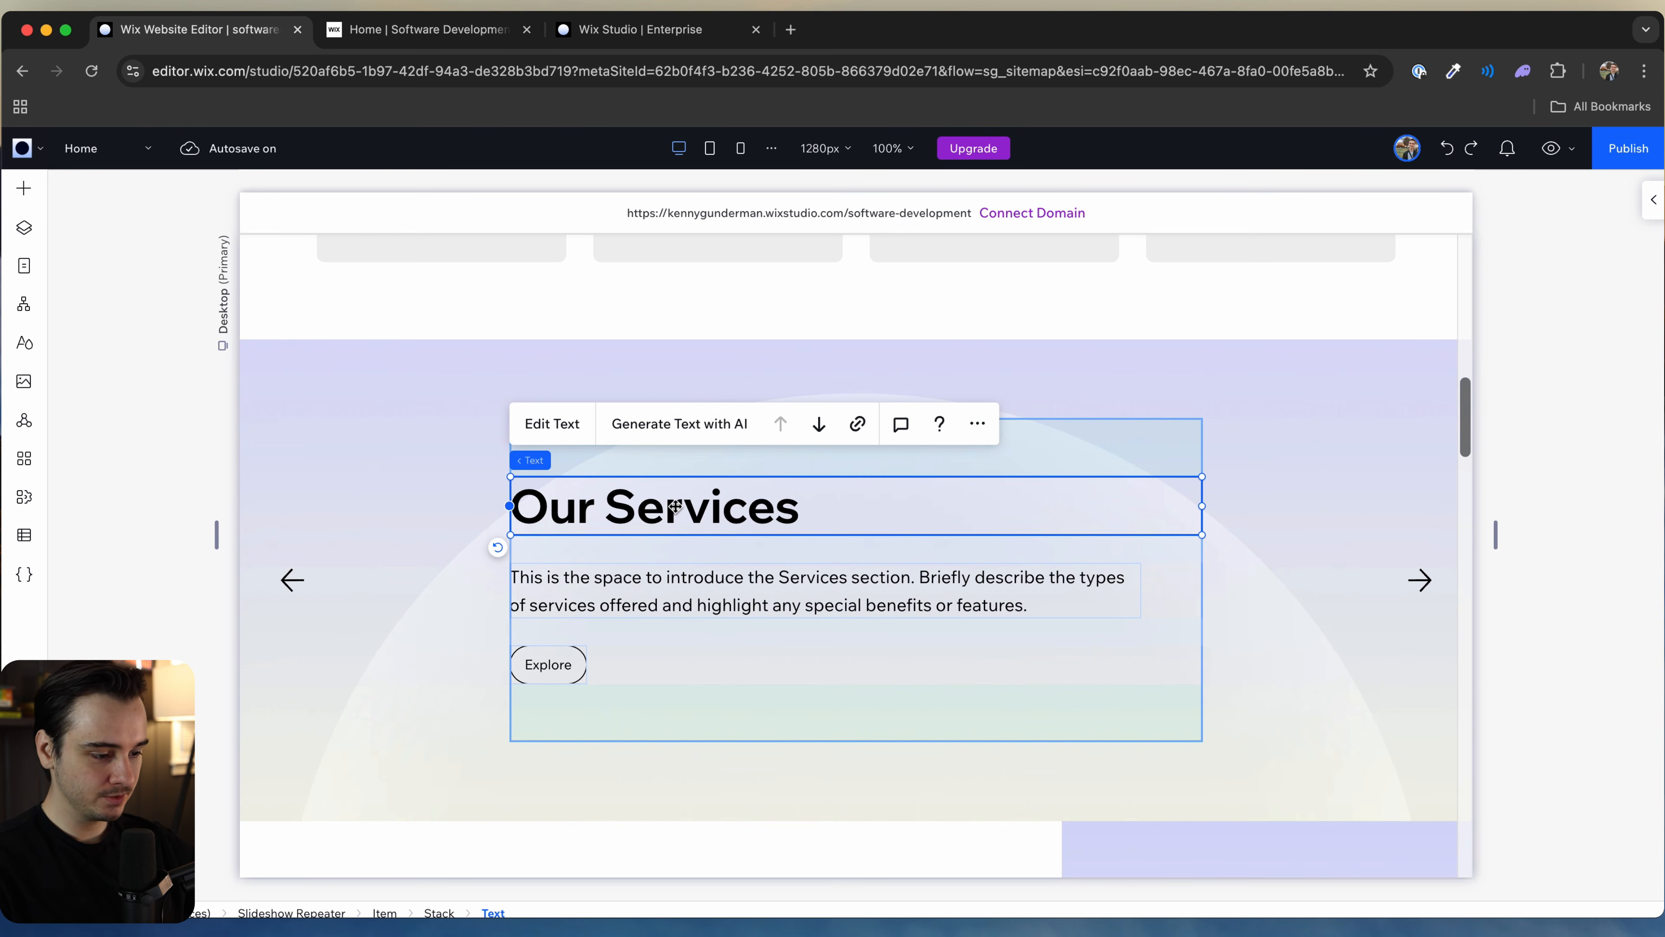
double_click(674, 505)
text(M)
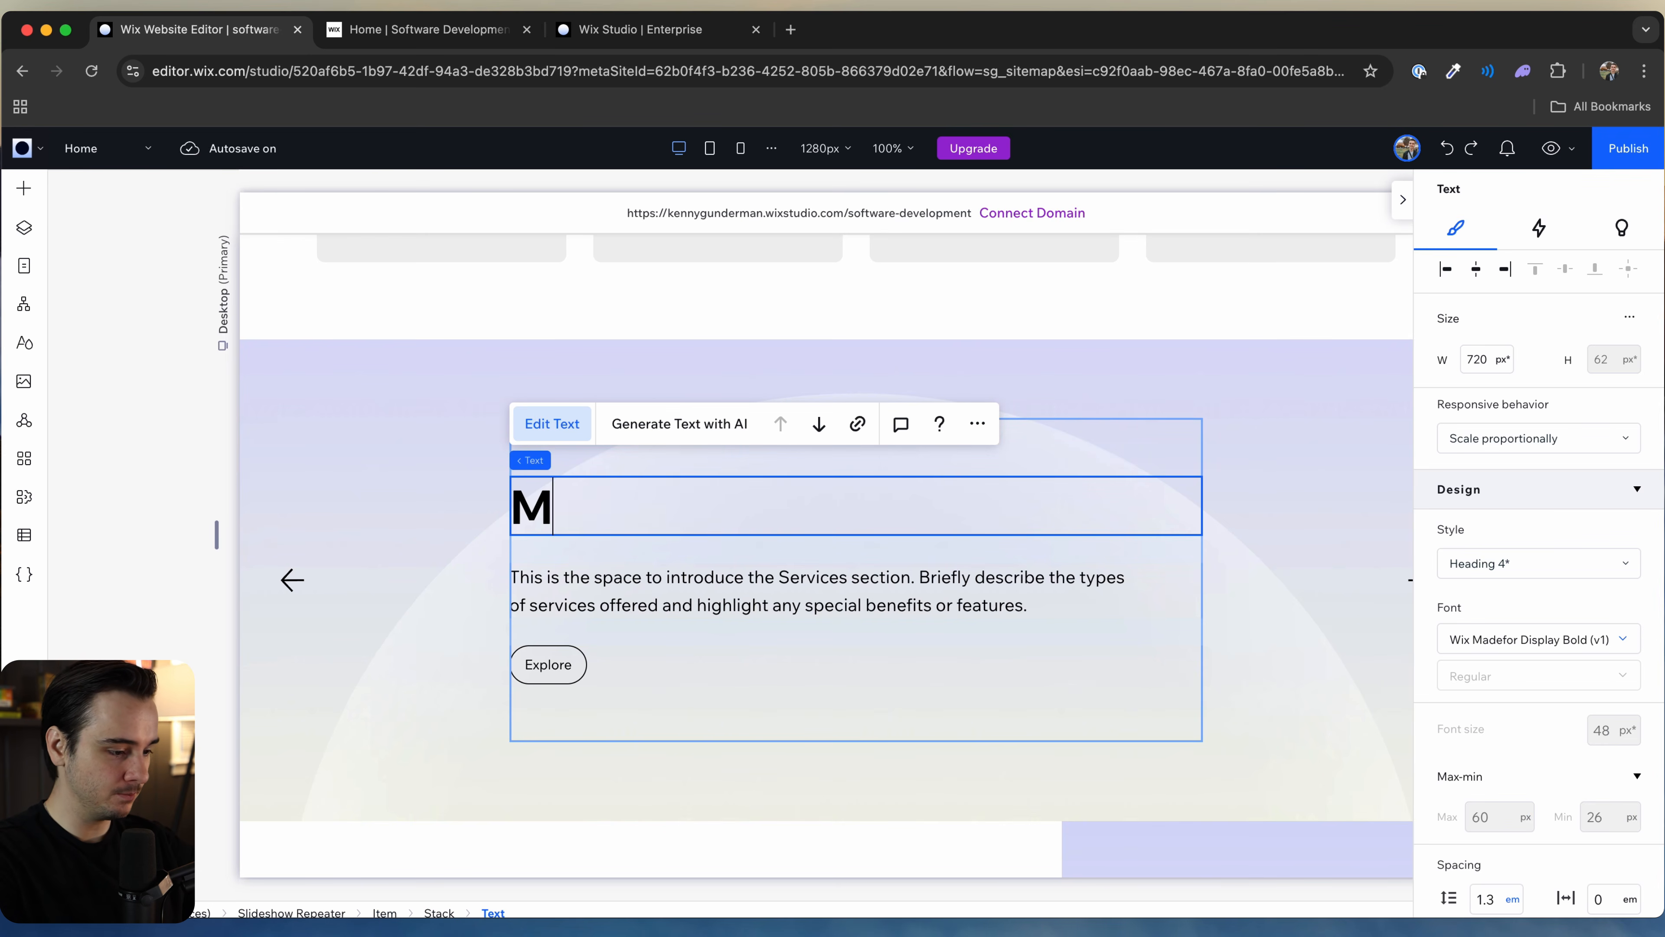
text(obile Development)
Step: Replace the slide's description with "Building powerful and scalable mobile applications to elevate user experiences."
double_click(668, 601)
text(Building powerful and scalable mobile applications to elevate user)
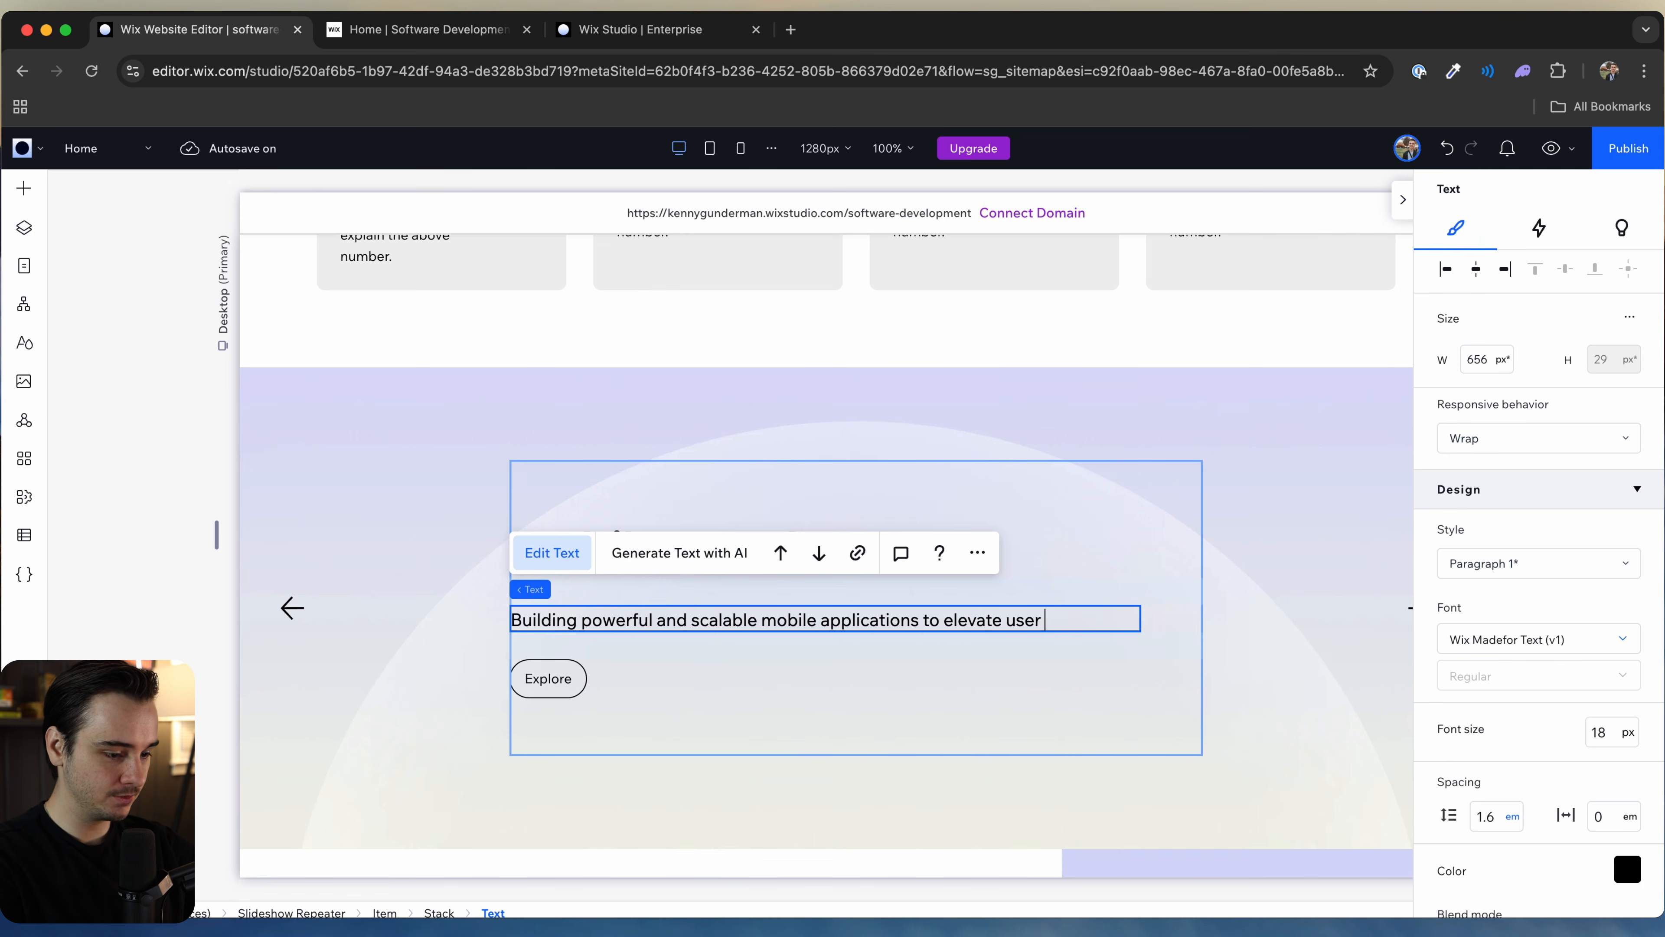
text(s.)
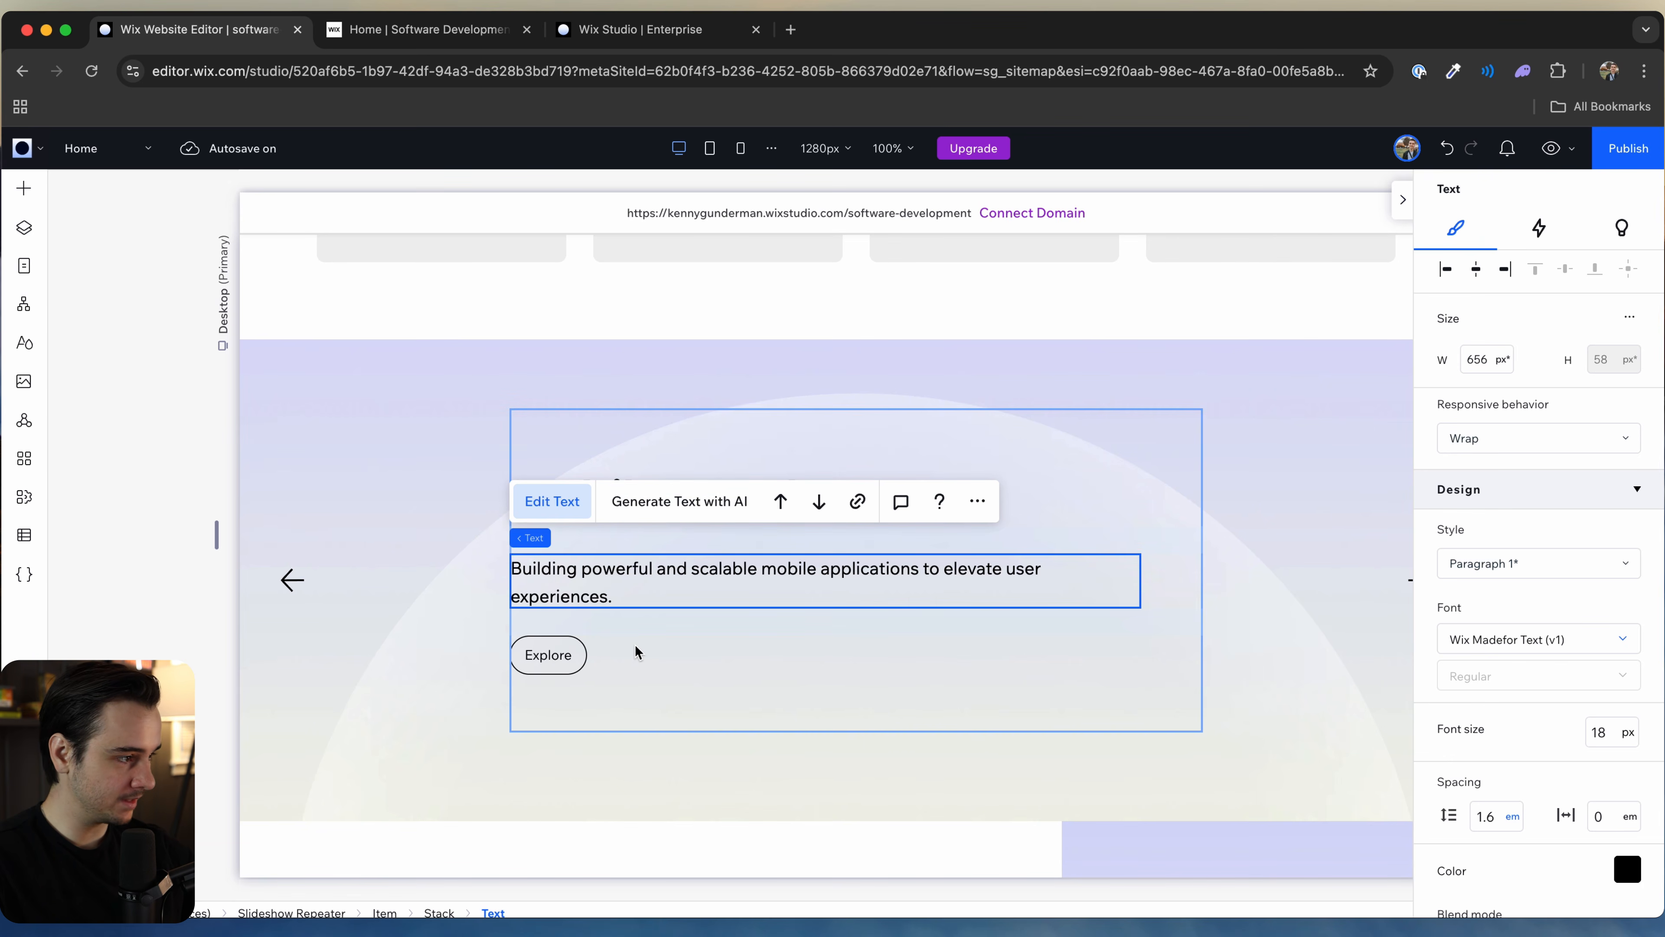
Step: Open the image replacement for the Mobile Development slide's background and set Media from Wix as the source
click(994, 673)
click(338, 444)
scroll(604, 641, up, 2)
scroll(604, 641, down, 2)
scroll(660, 691, down, 2)
scroll(660, 691, up, 1)
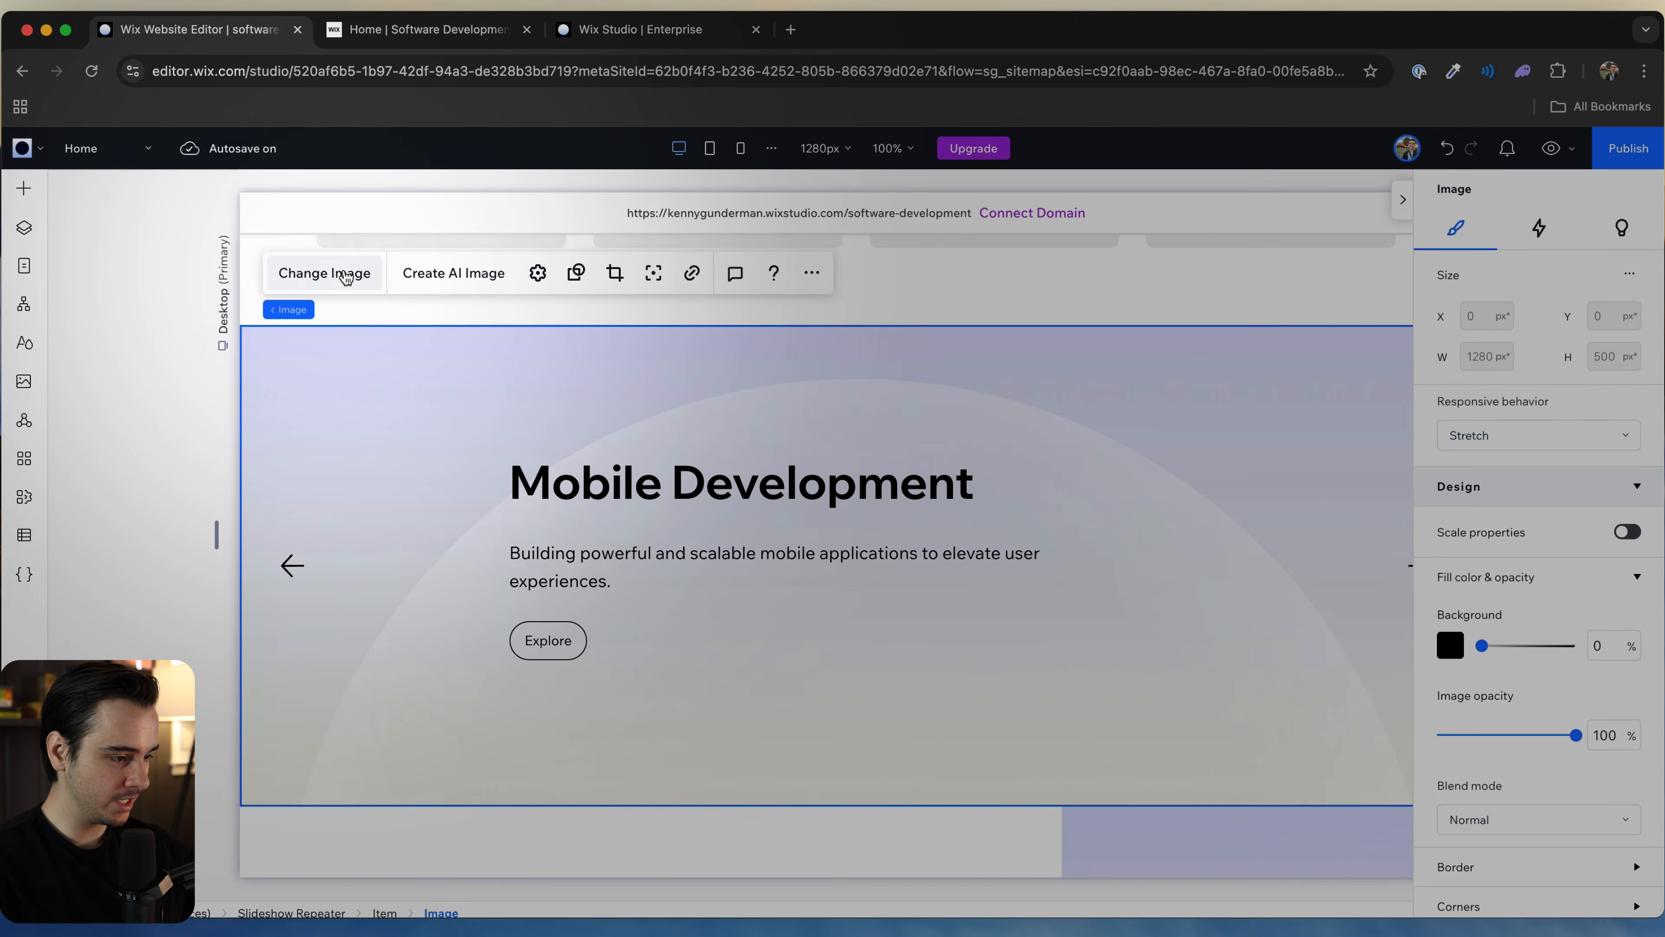
click(340, 272)
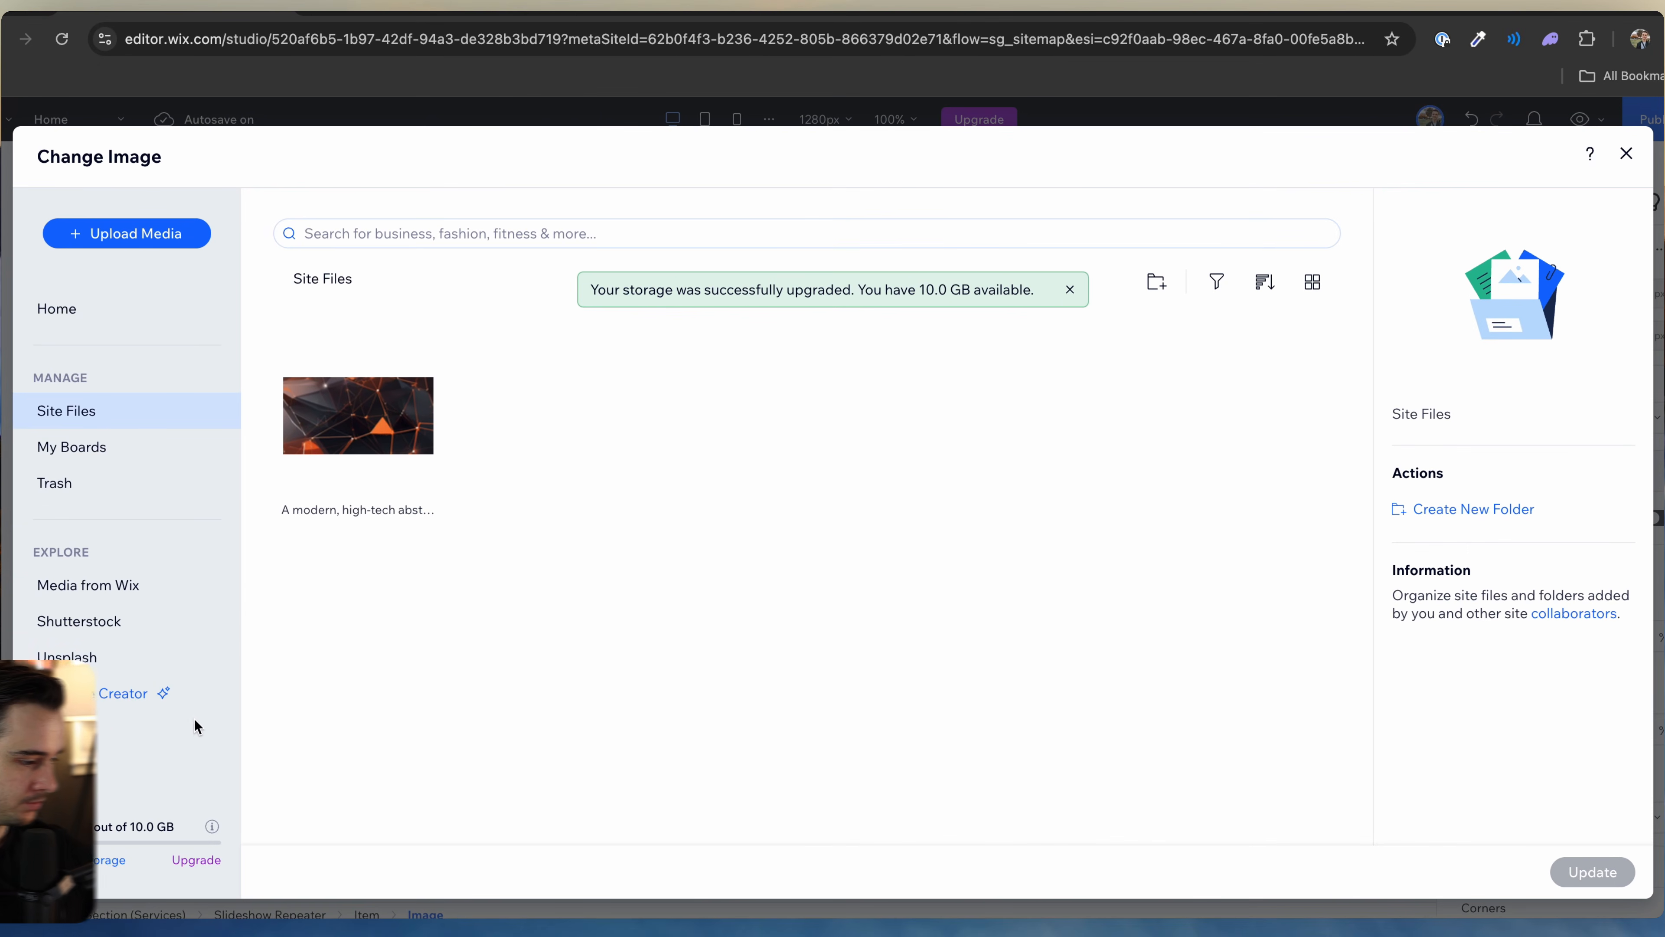
click(85, 659)
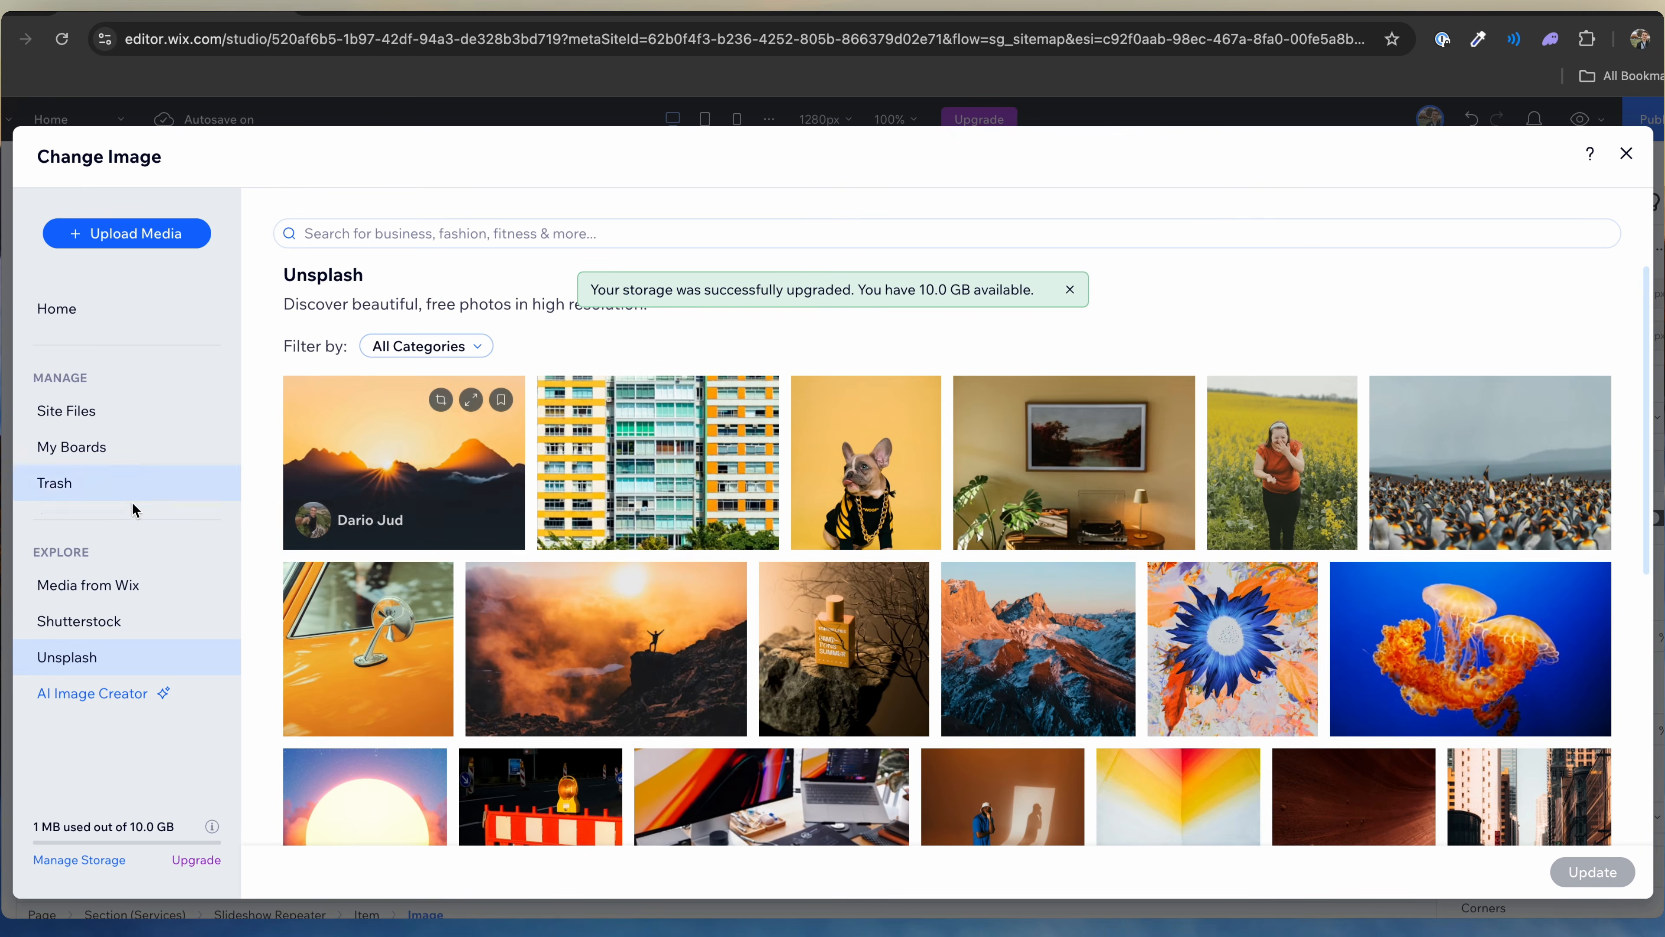
click(95, 596)
Step: Dismiss the storage notice and search Media from Wix for "mobile applications"
click(411, 235)
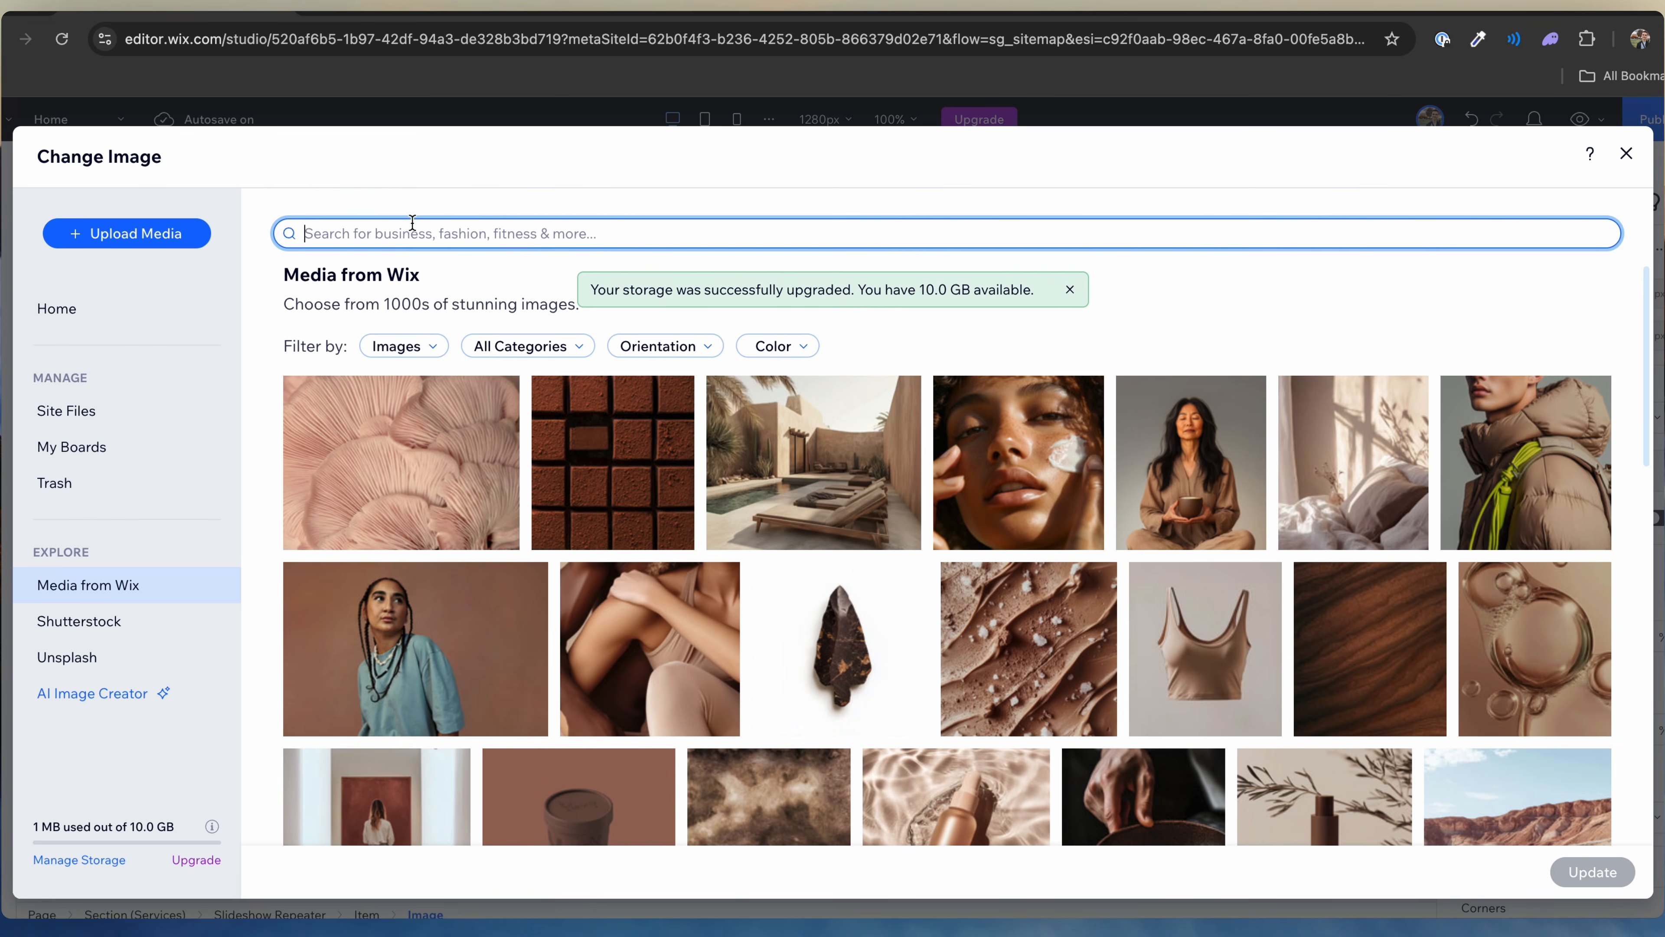
click(1073, 291)
click(417, 230)
text(mobile)
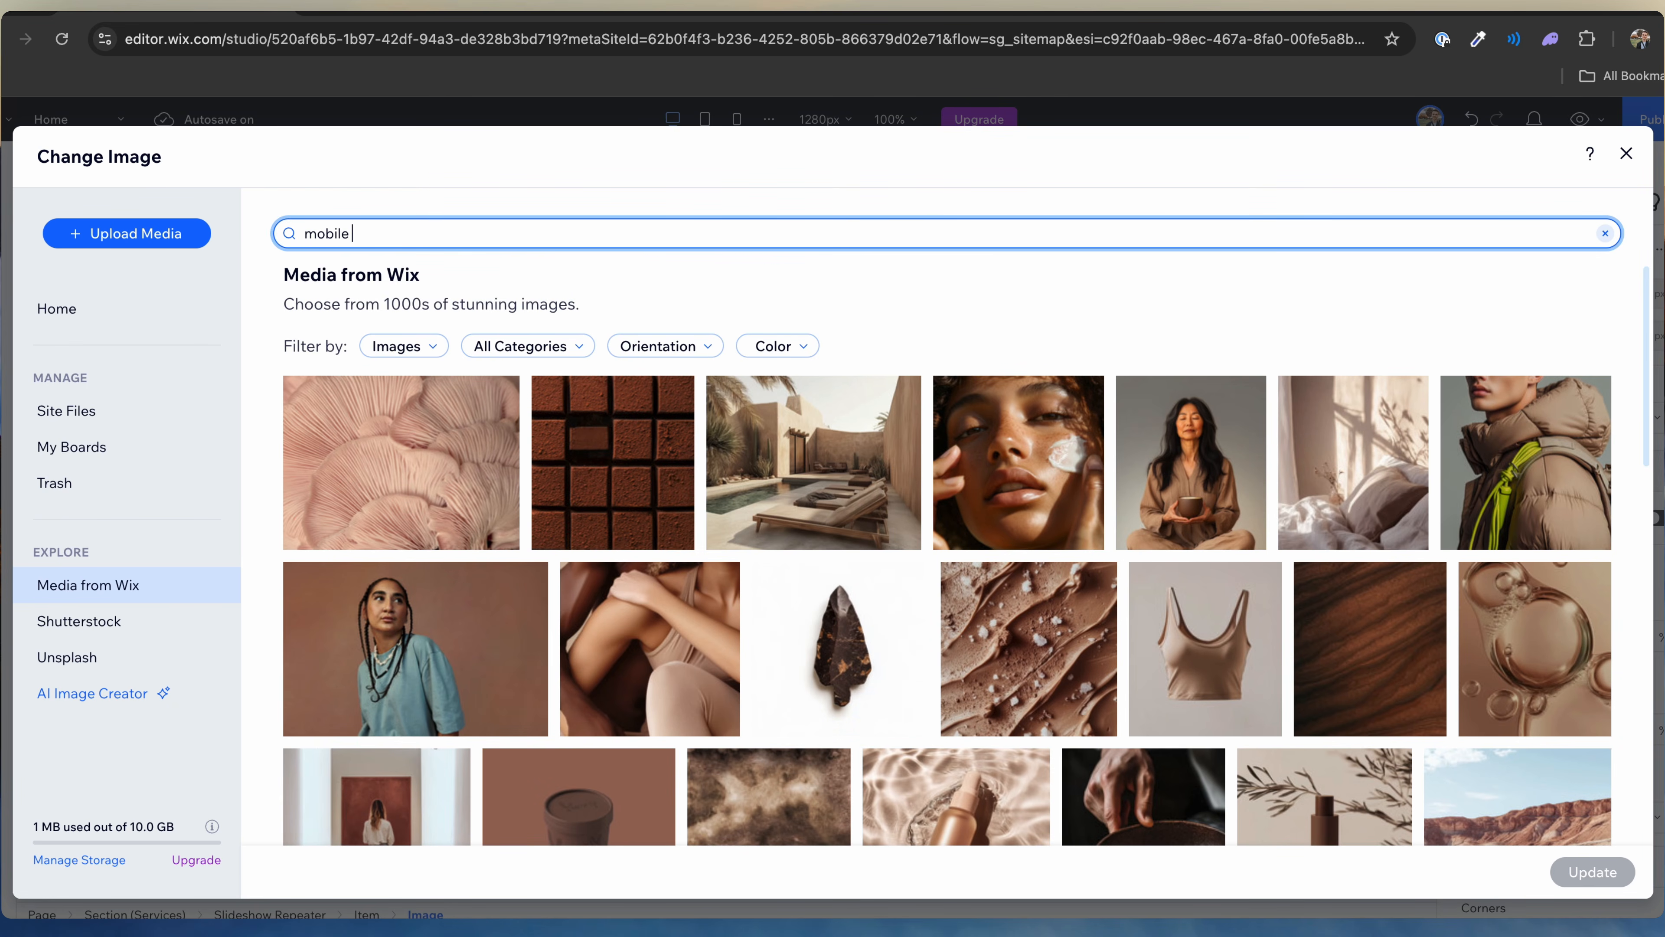
text( applications)
key(Return)
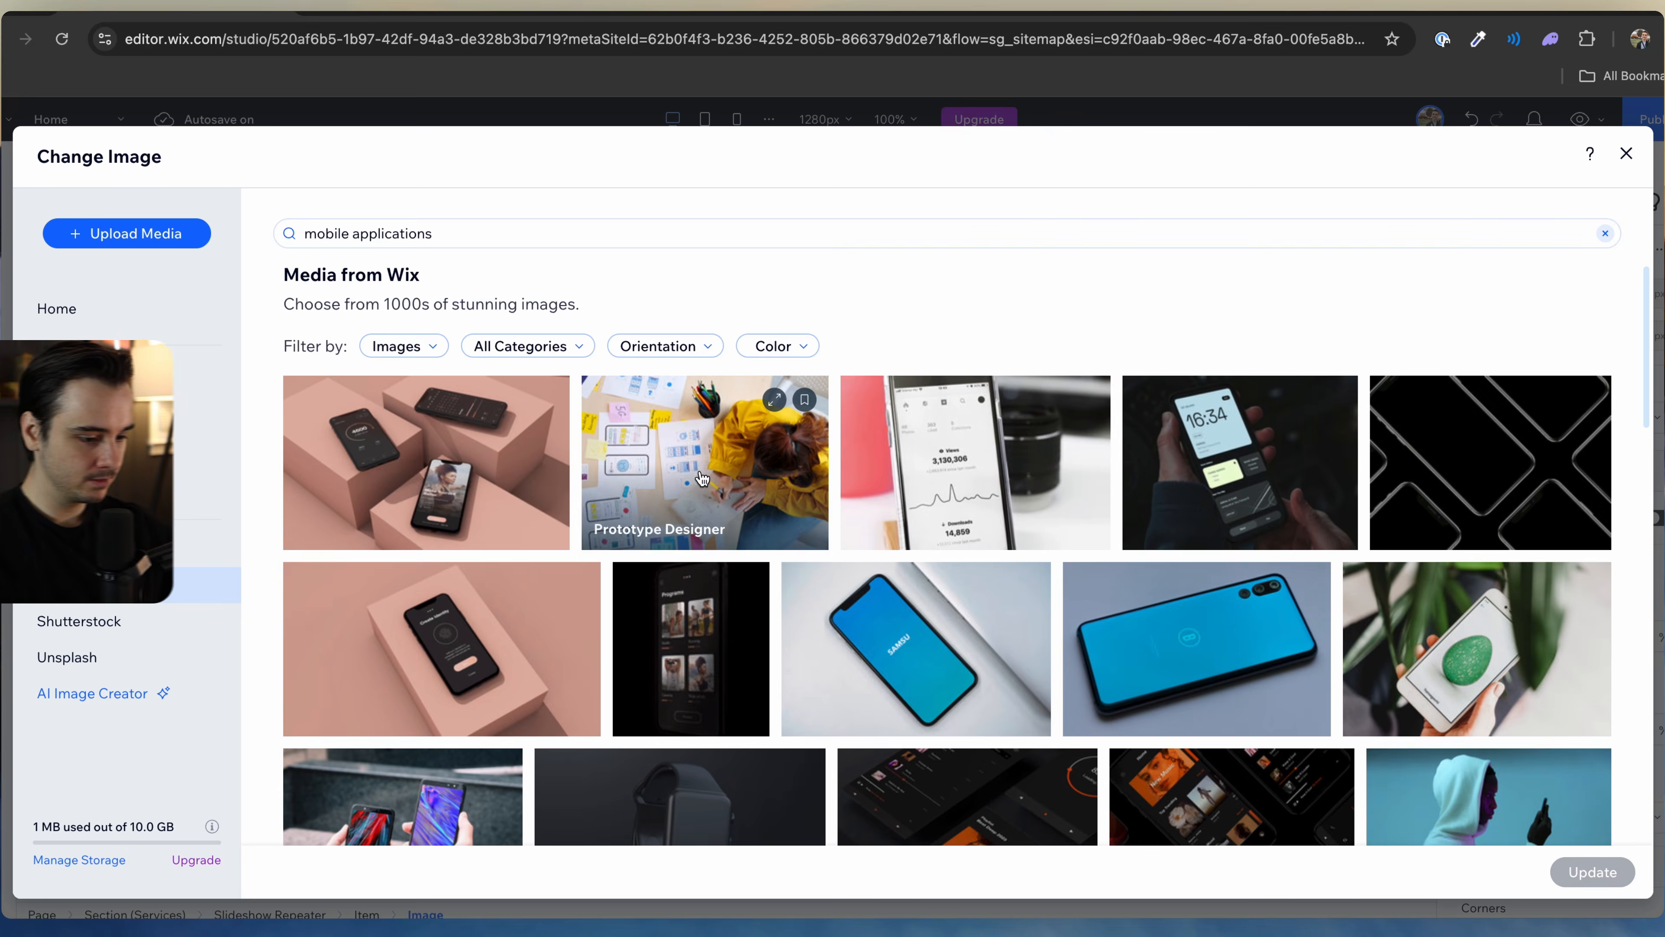
Step: Replace the slide's background with the dark Music Apps image featuring the orange album cover
scroll(602, 546, down, 3)
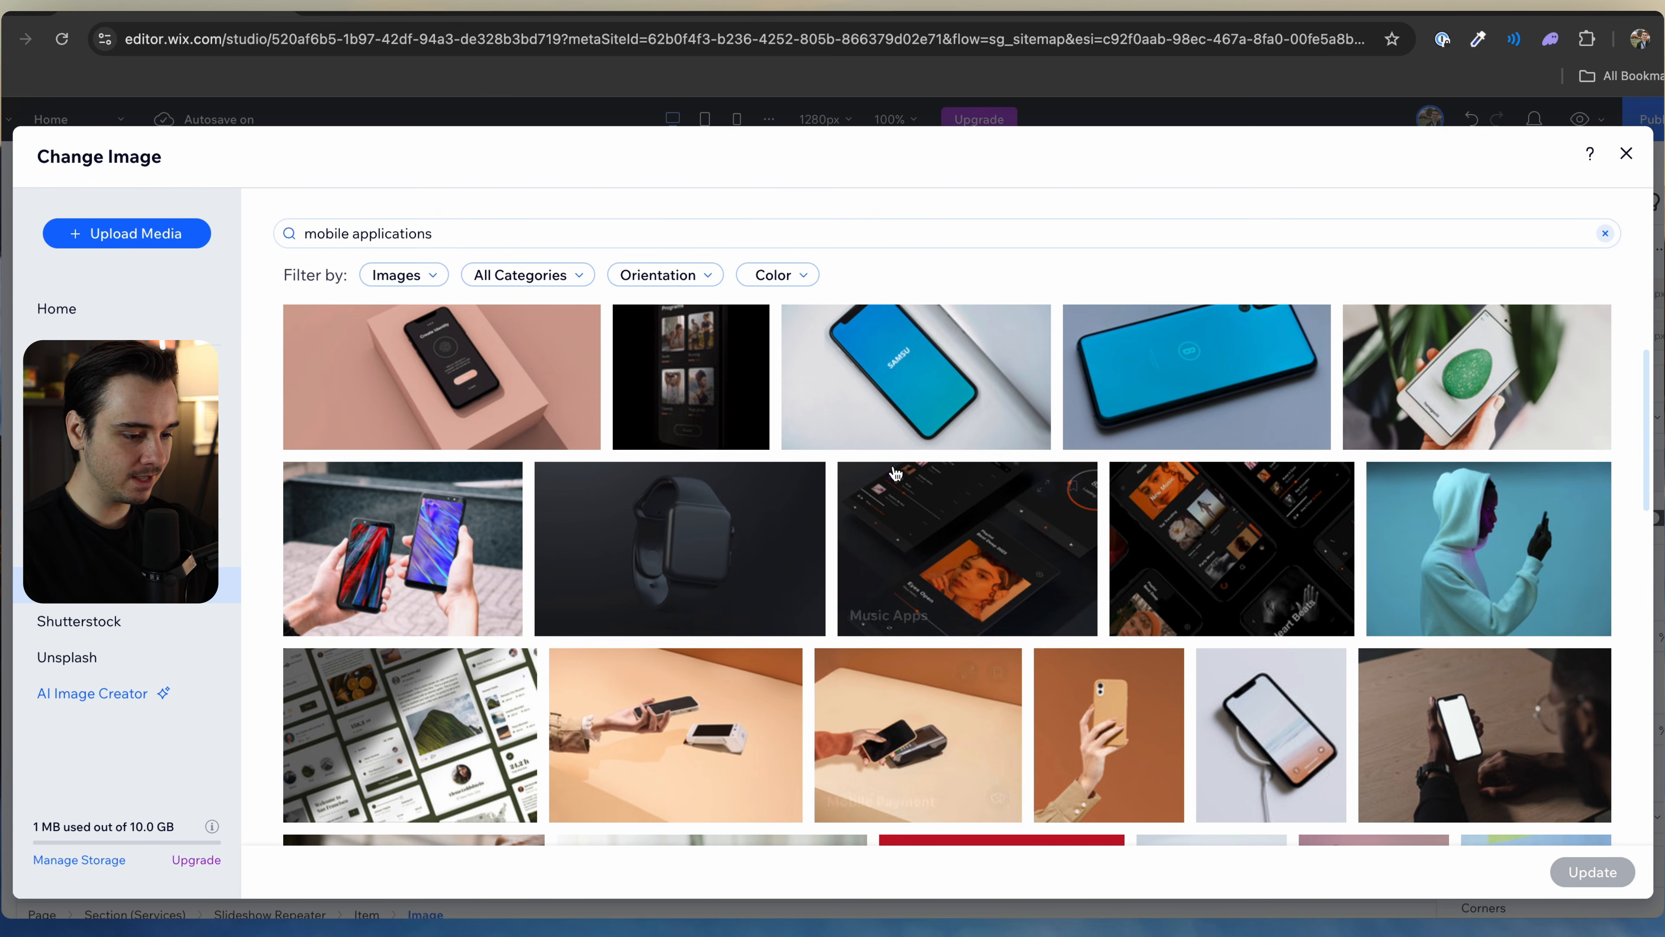
click(937, 549)
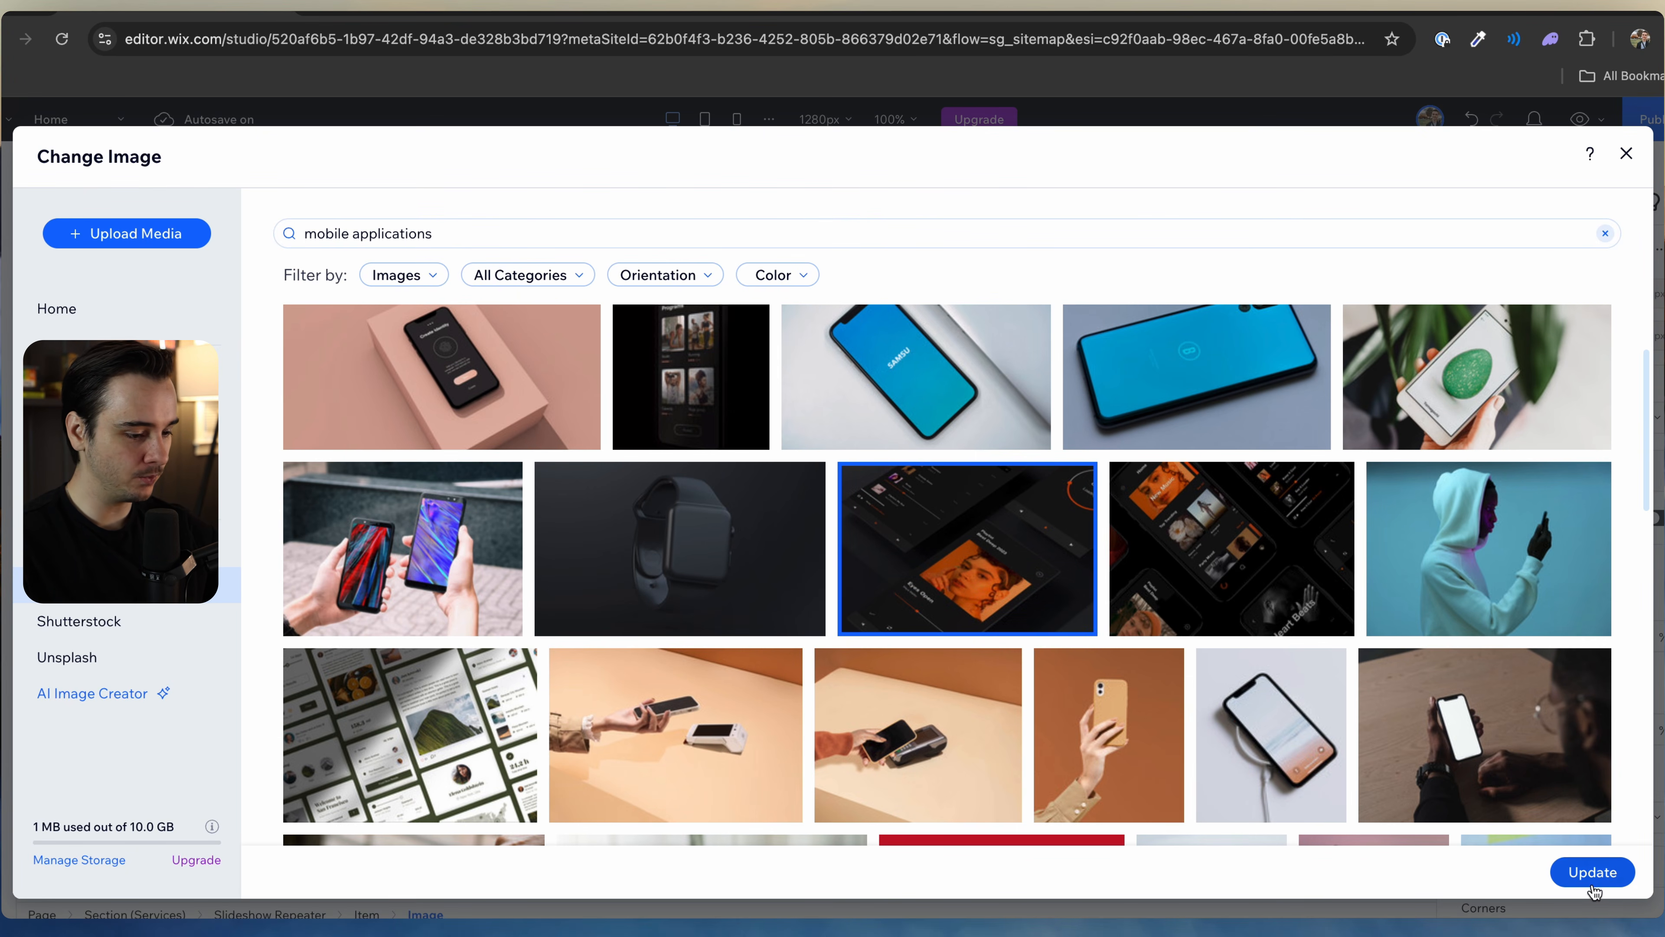
click(1593, 871)
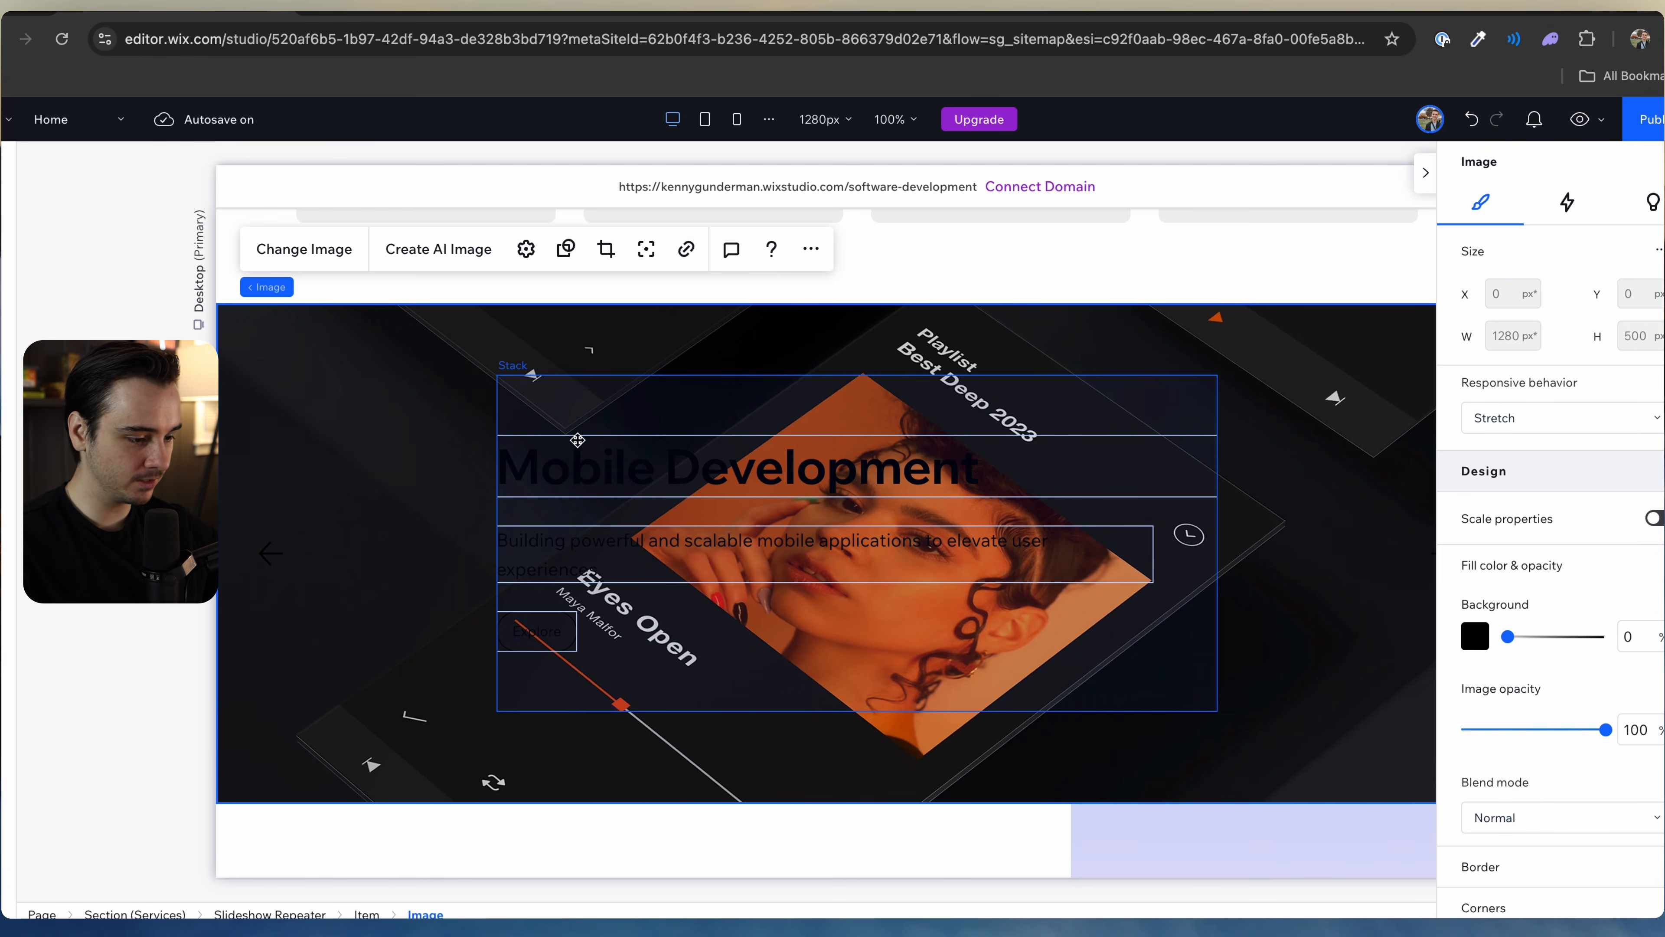
Step: Recolor the slide's heading and description to white and give the Explore button a white fill
click(1042, 489)
click(1041, 490)
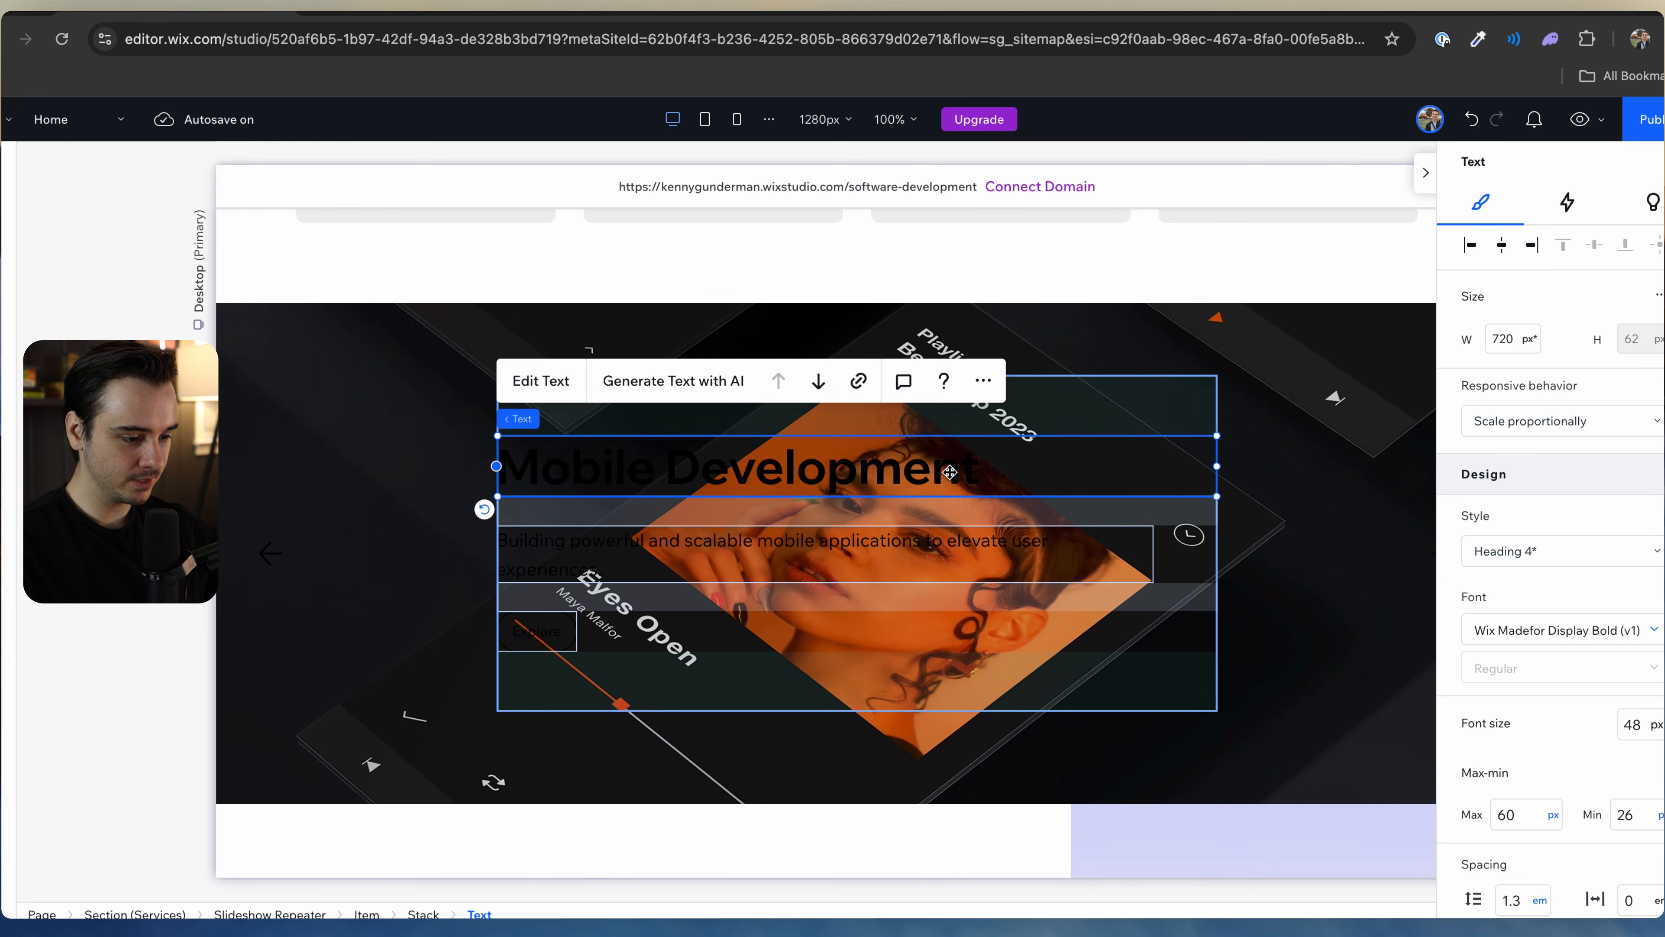
scroll(1606, 774, down, 4)
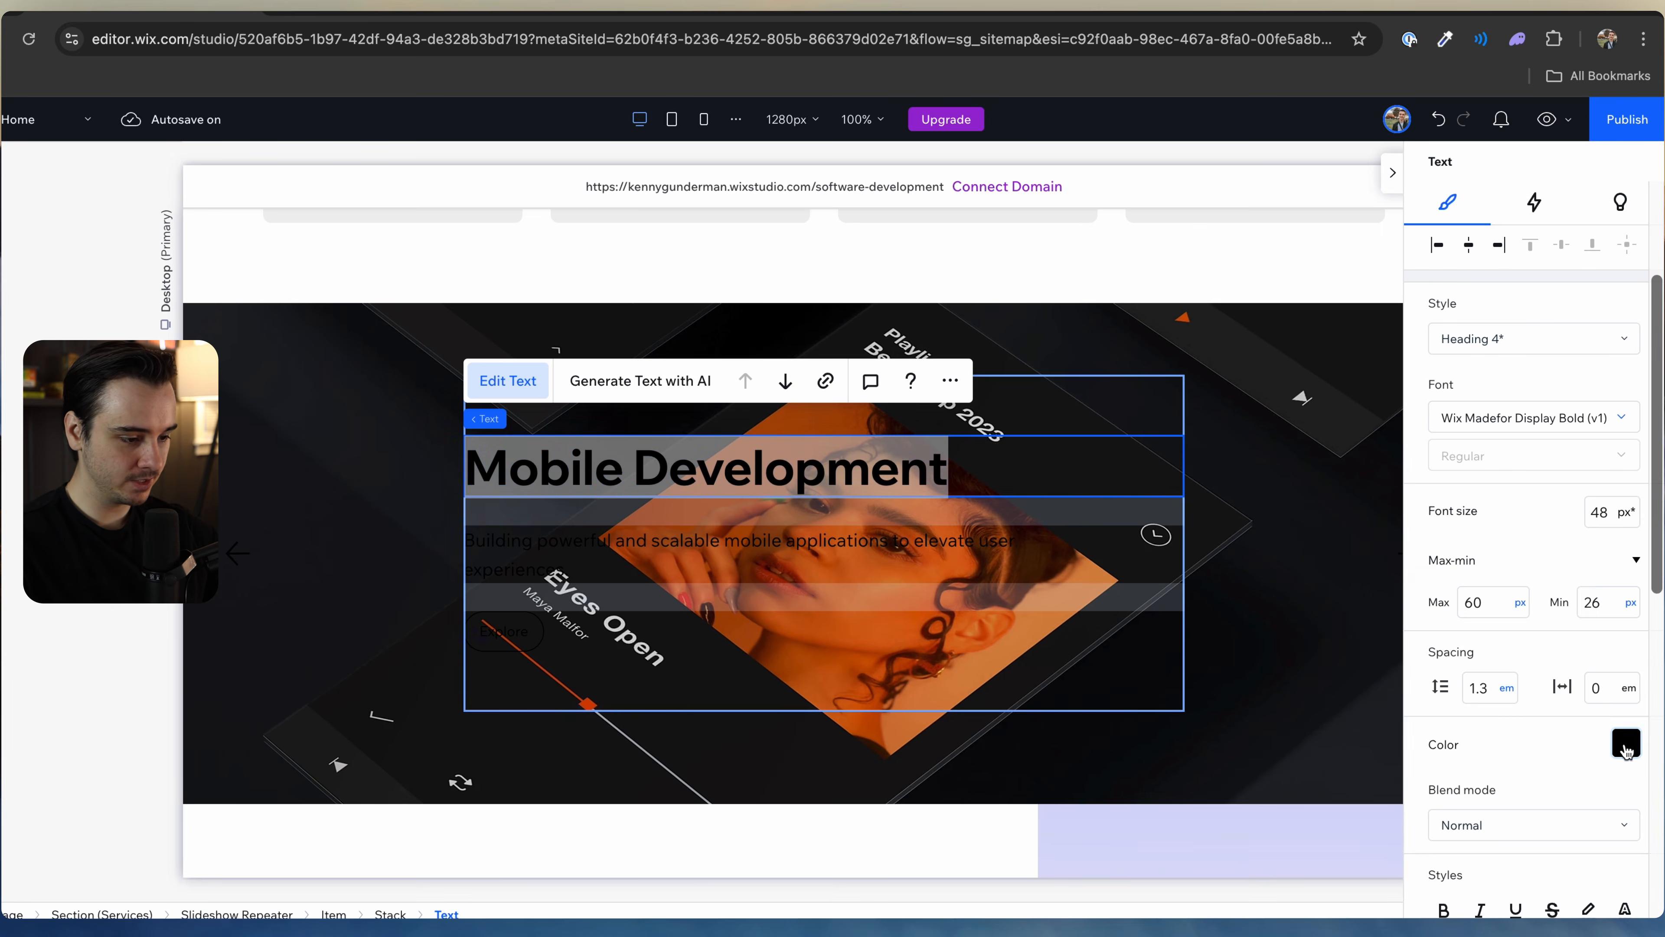
click(1627, 745)
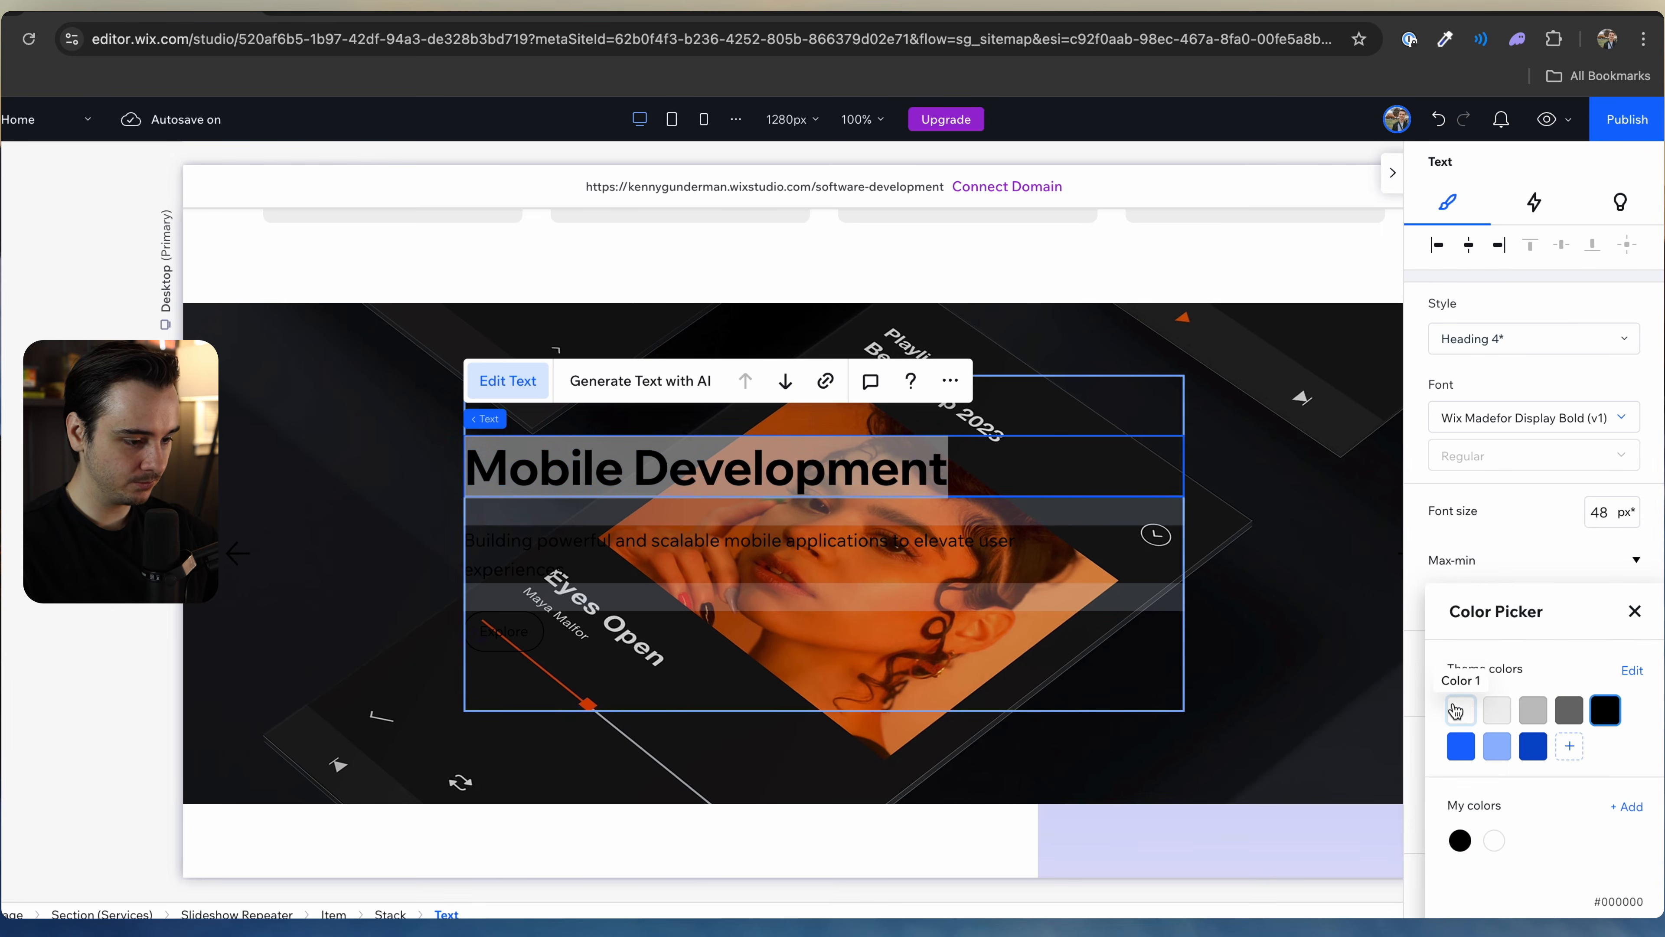
click(1376, 568)
Step: Set the slideshow's navigation arrows to white
click(238, 553)
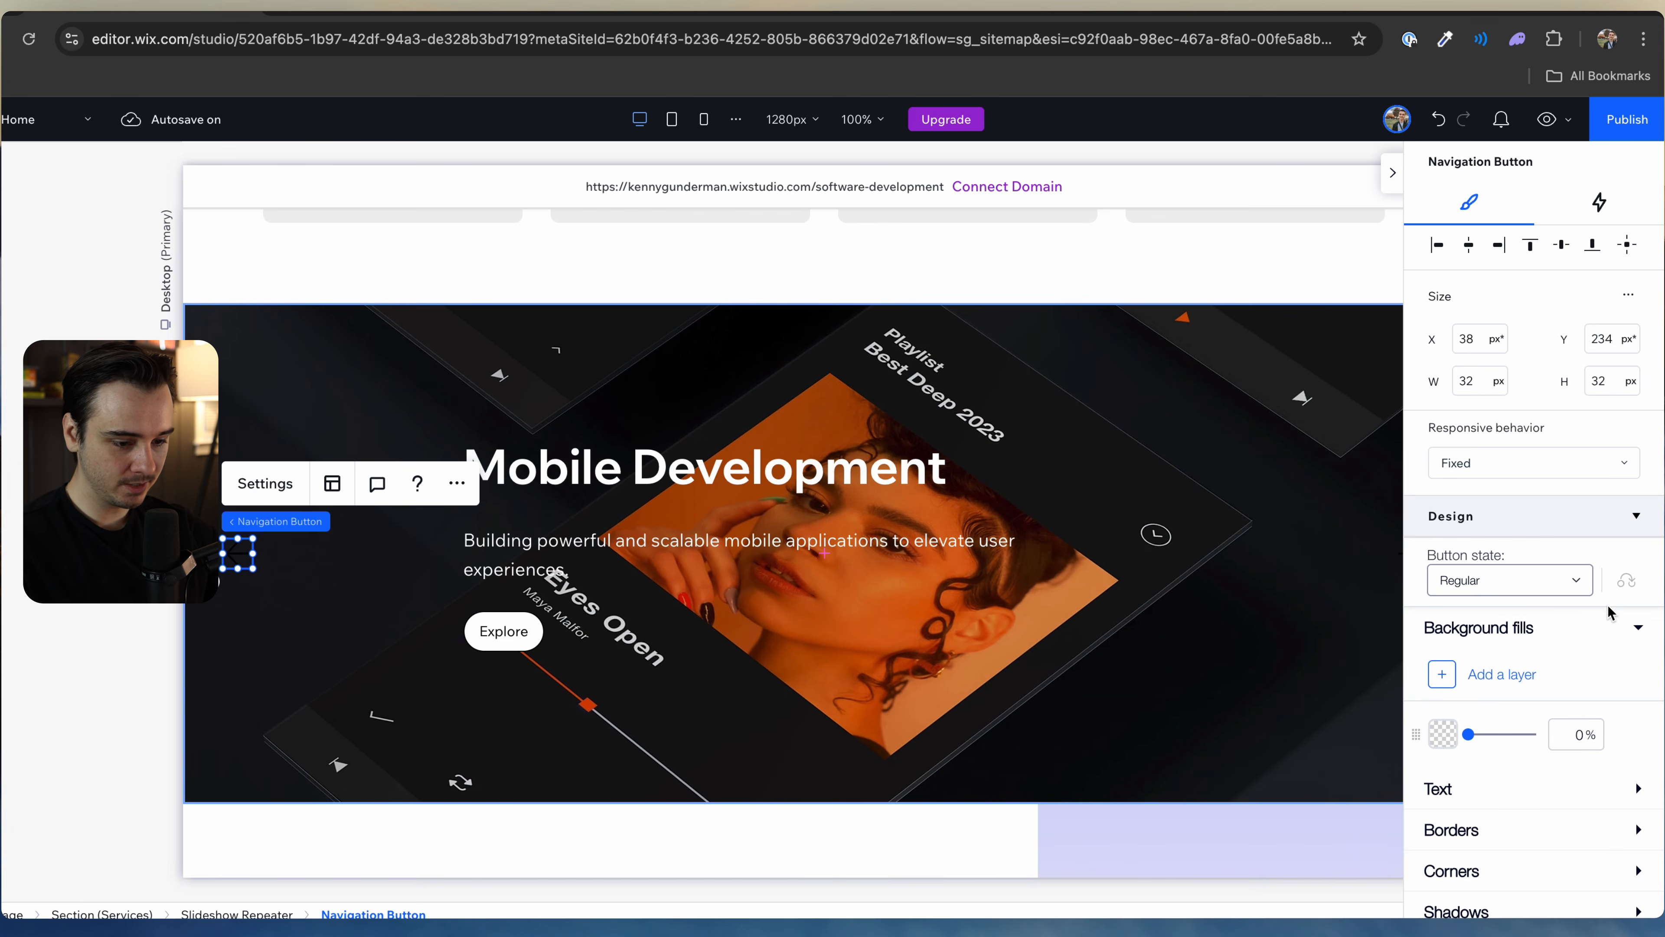
scroll(1610, 613, down, 5)
click(1600, 635)
click(1626, 678)
click(1463, 709)
click(1375, 562)
scroll(996, 605, right, 2)
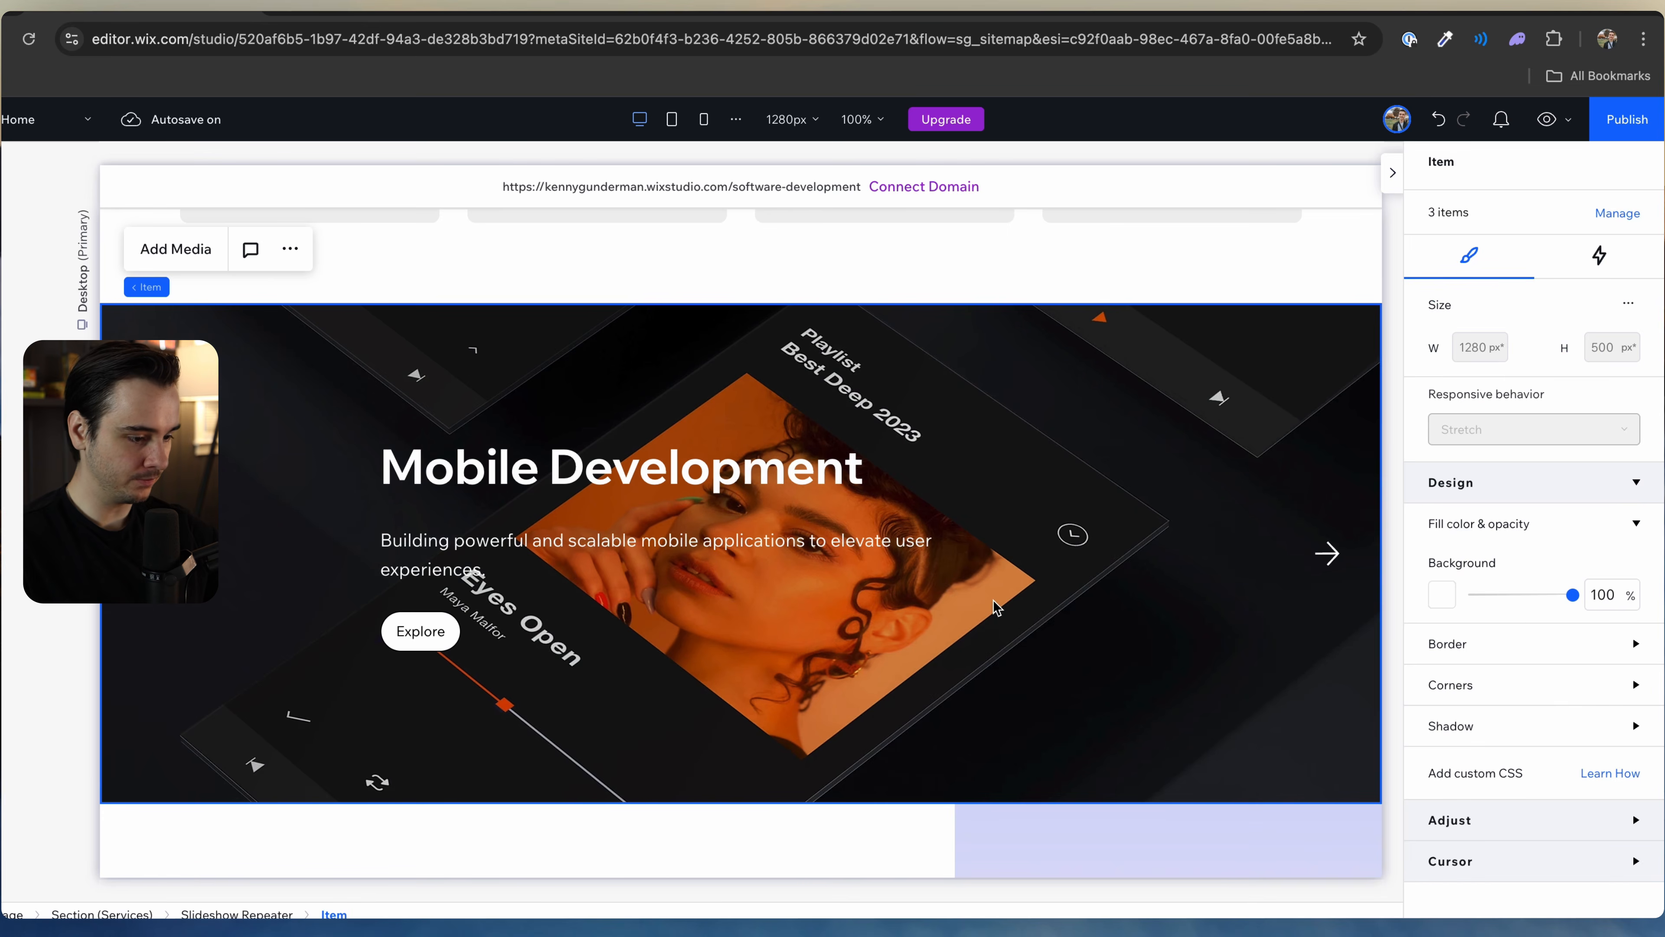
Step: Examine the home page from the hero through the slideshow down to Client Reviews, and select the Client Reviews section
scroll(996, 605, left, 1)
scroll(997, 605, up, 1)
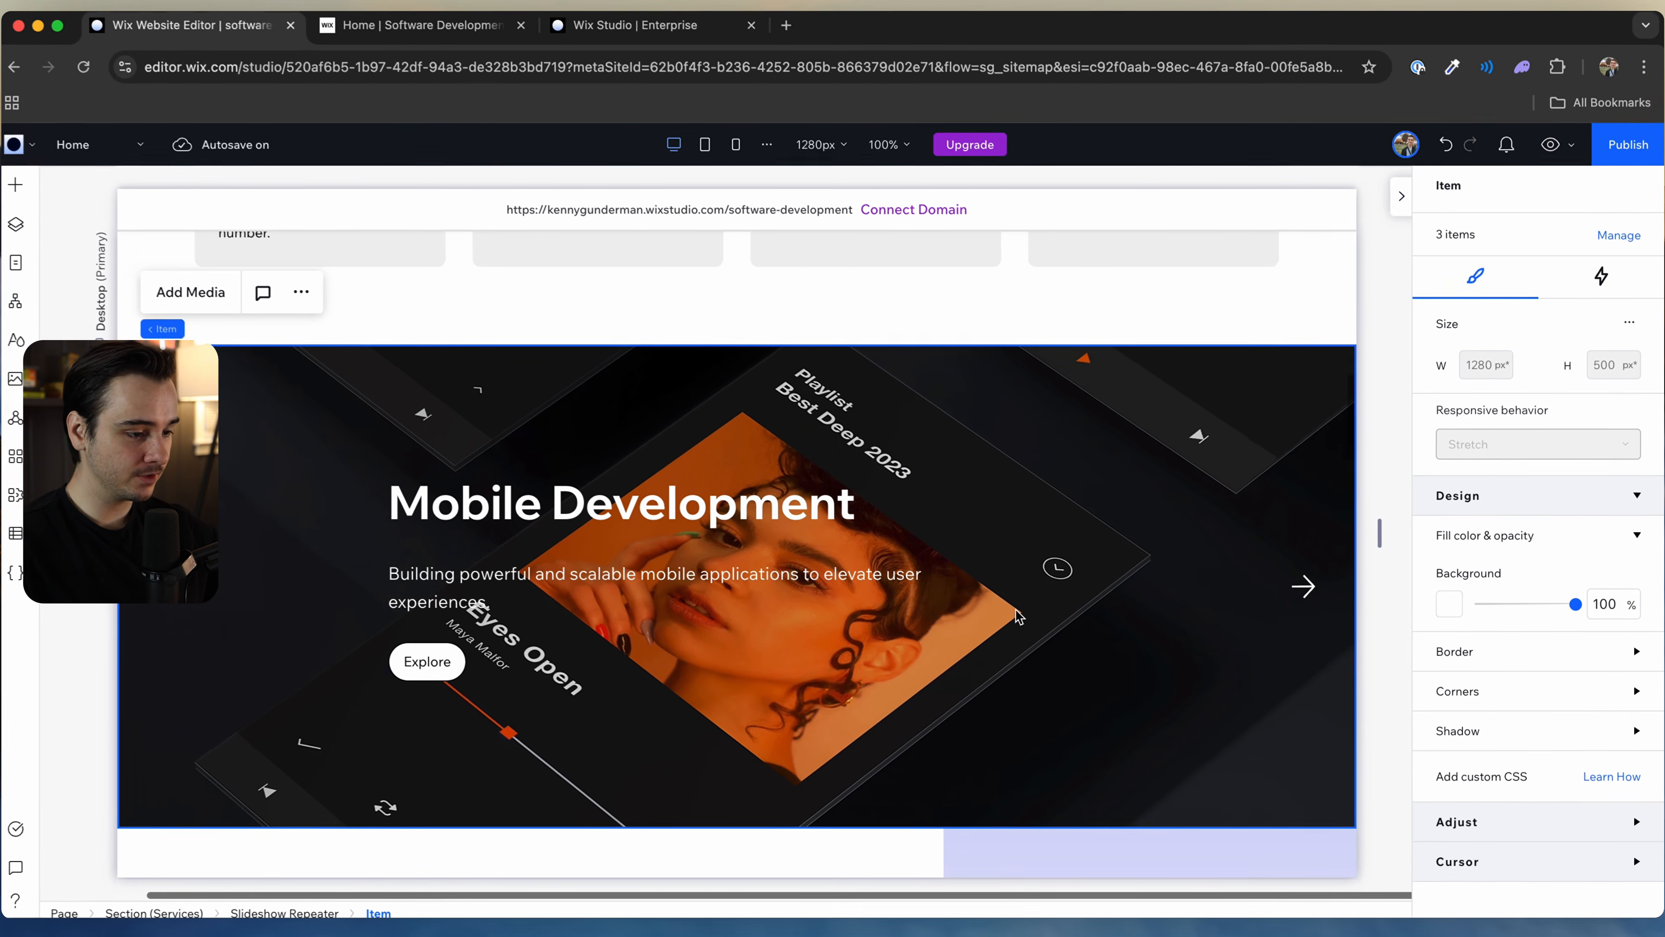
scroll(1003, 606, up, 10)
scroll(811, 430, up, 2)
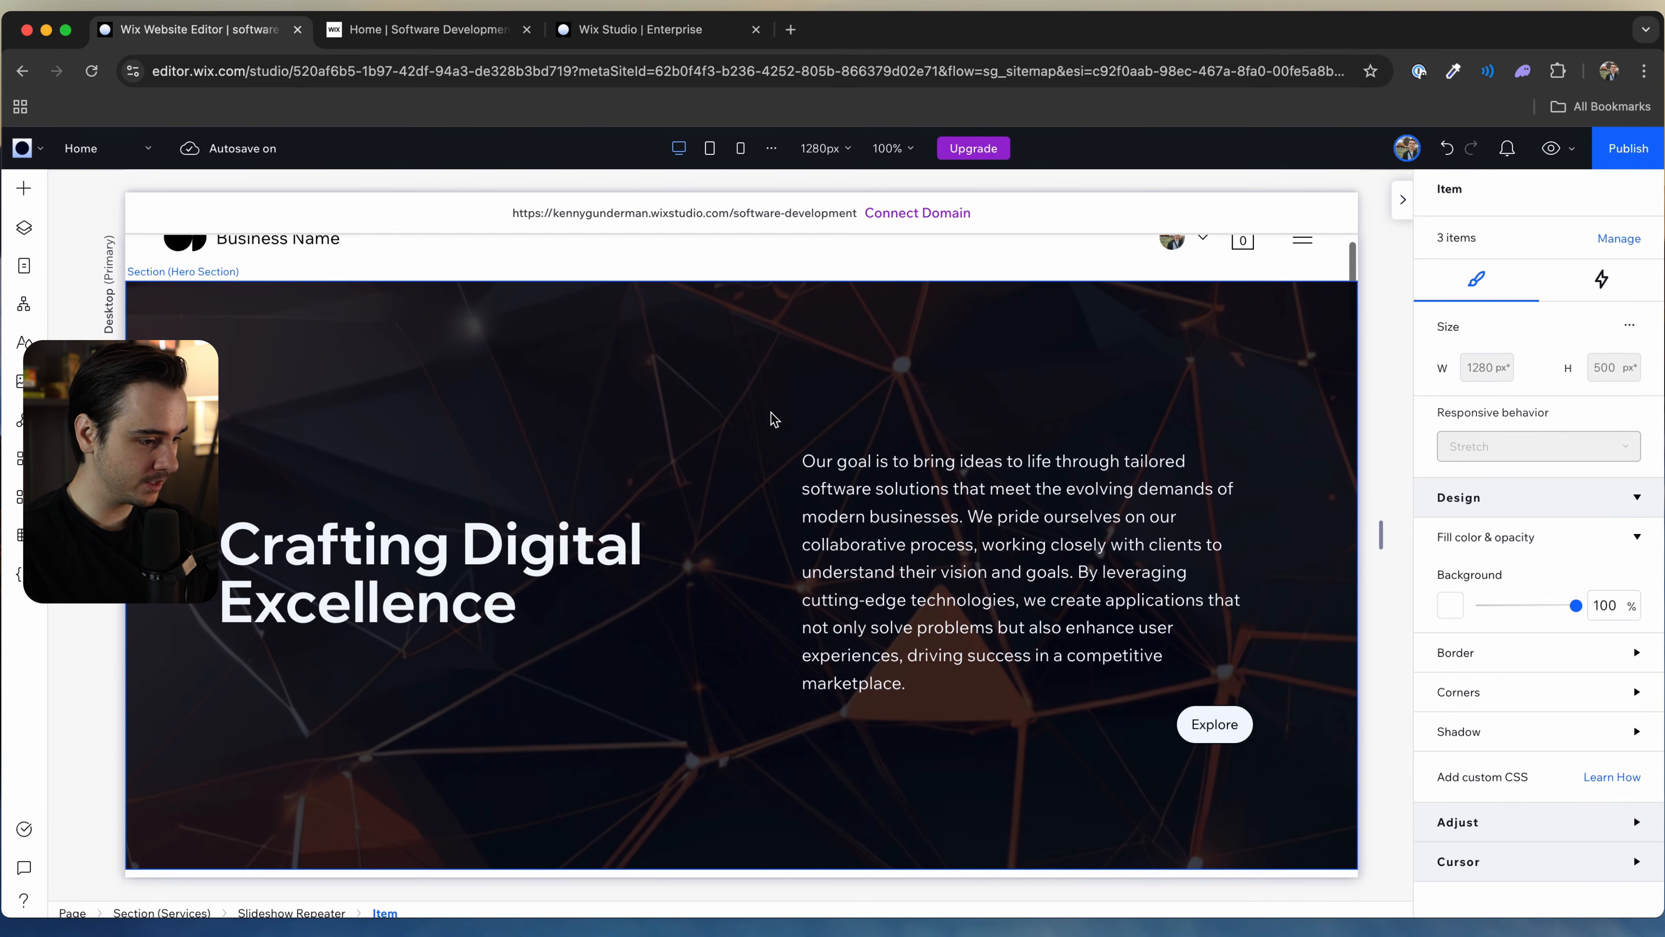
scroll(664, 455, down, 2)
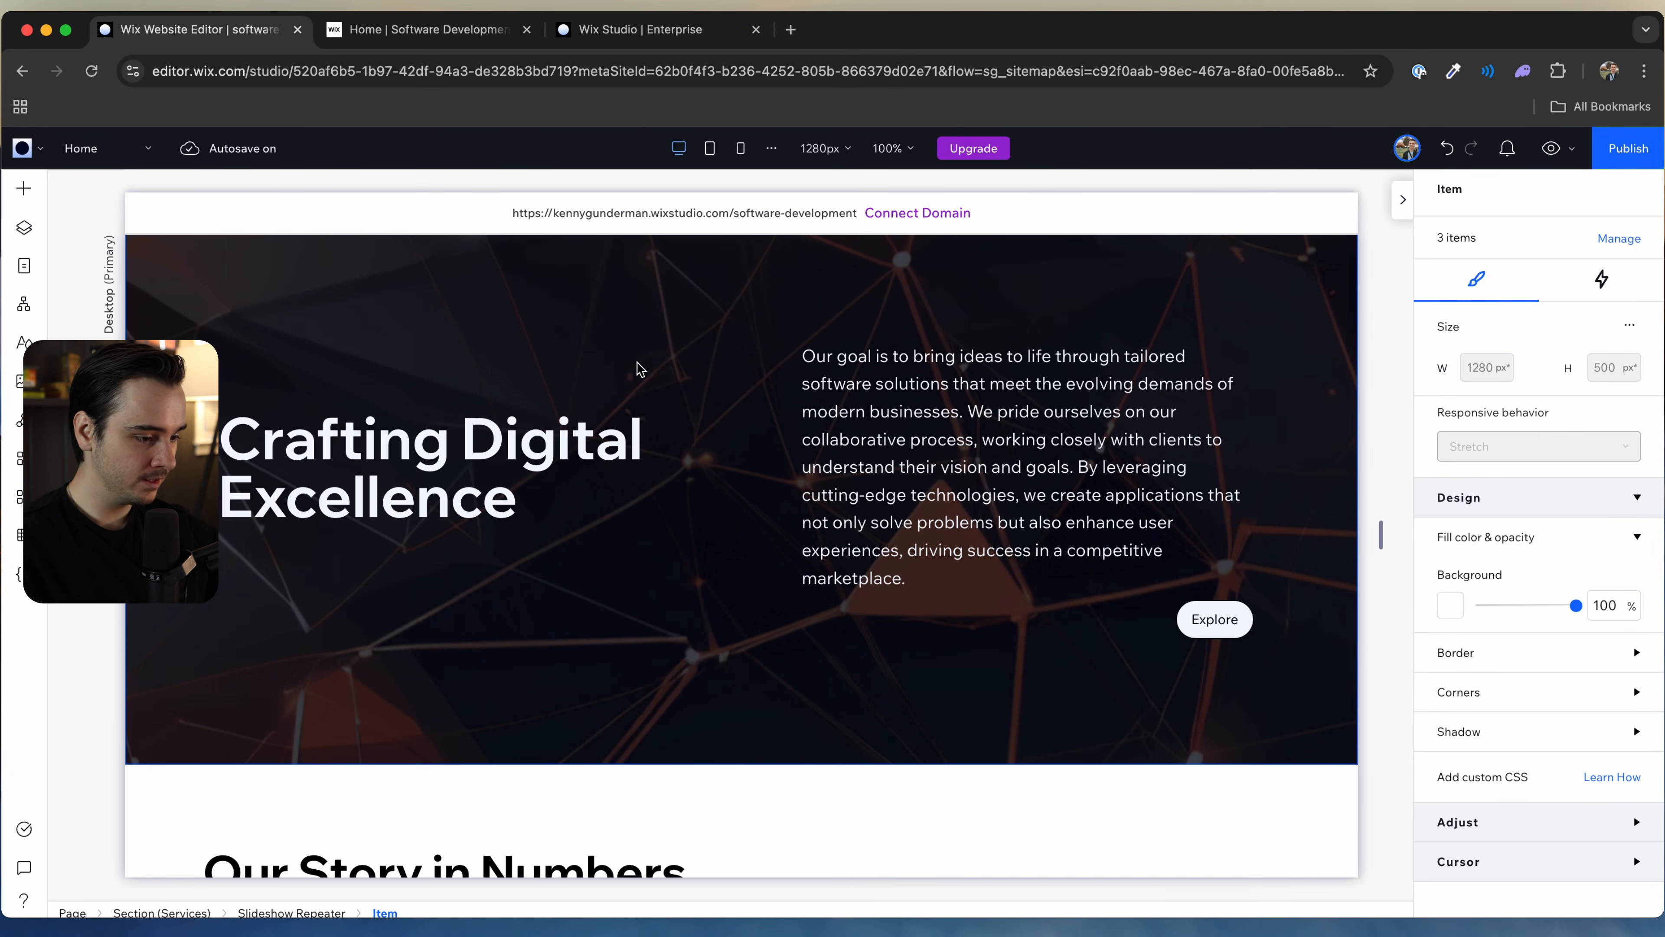
scroll(719, 517, down, 6)
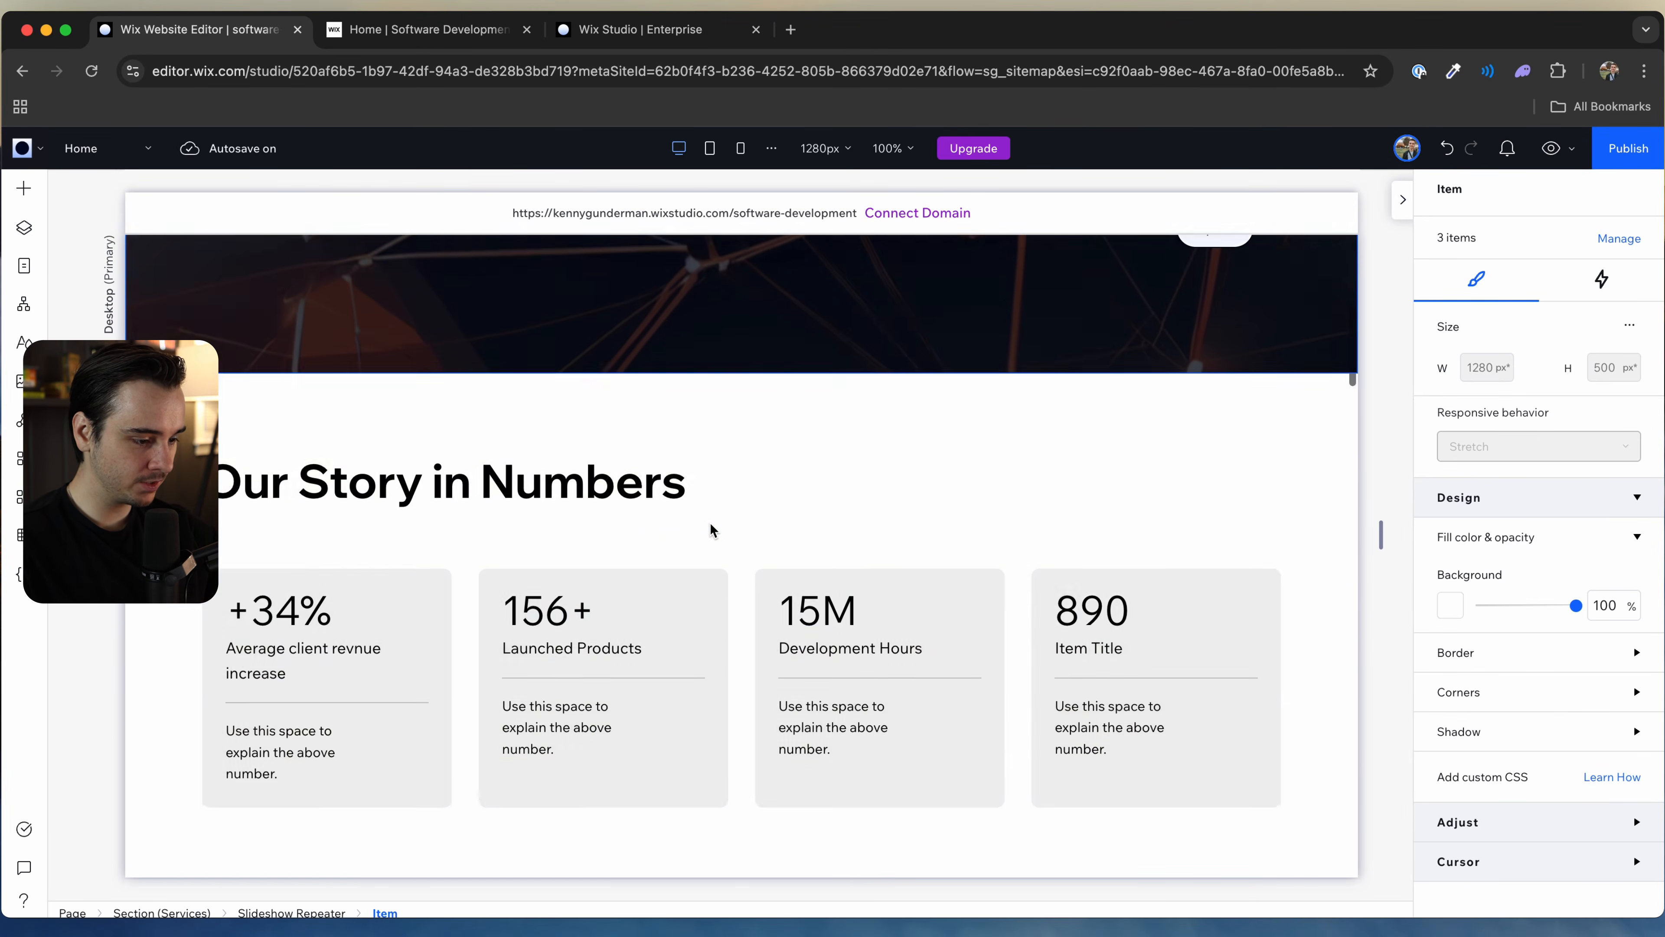
scroll(715, 656, down, 11)
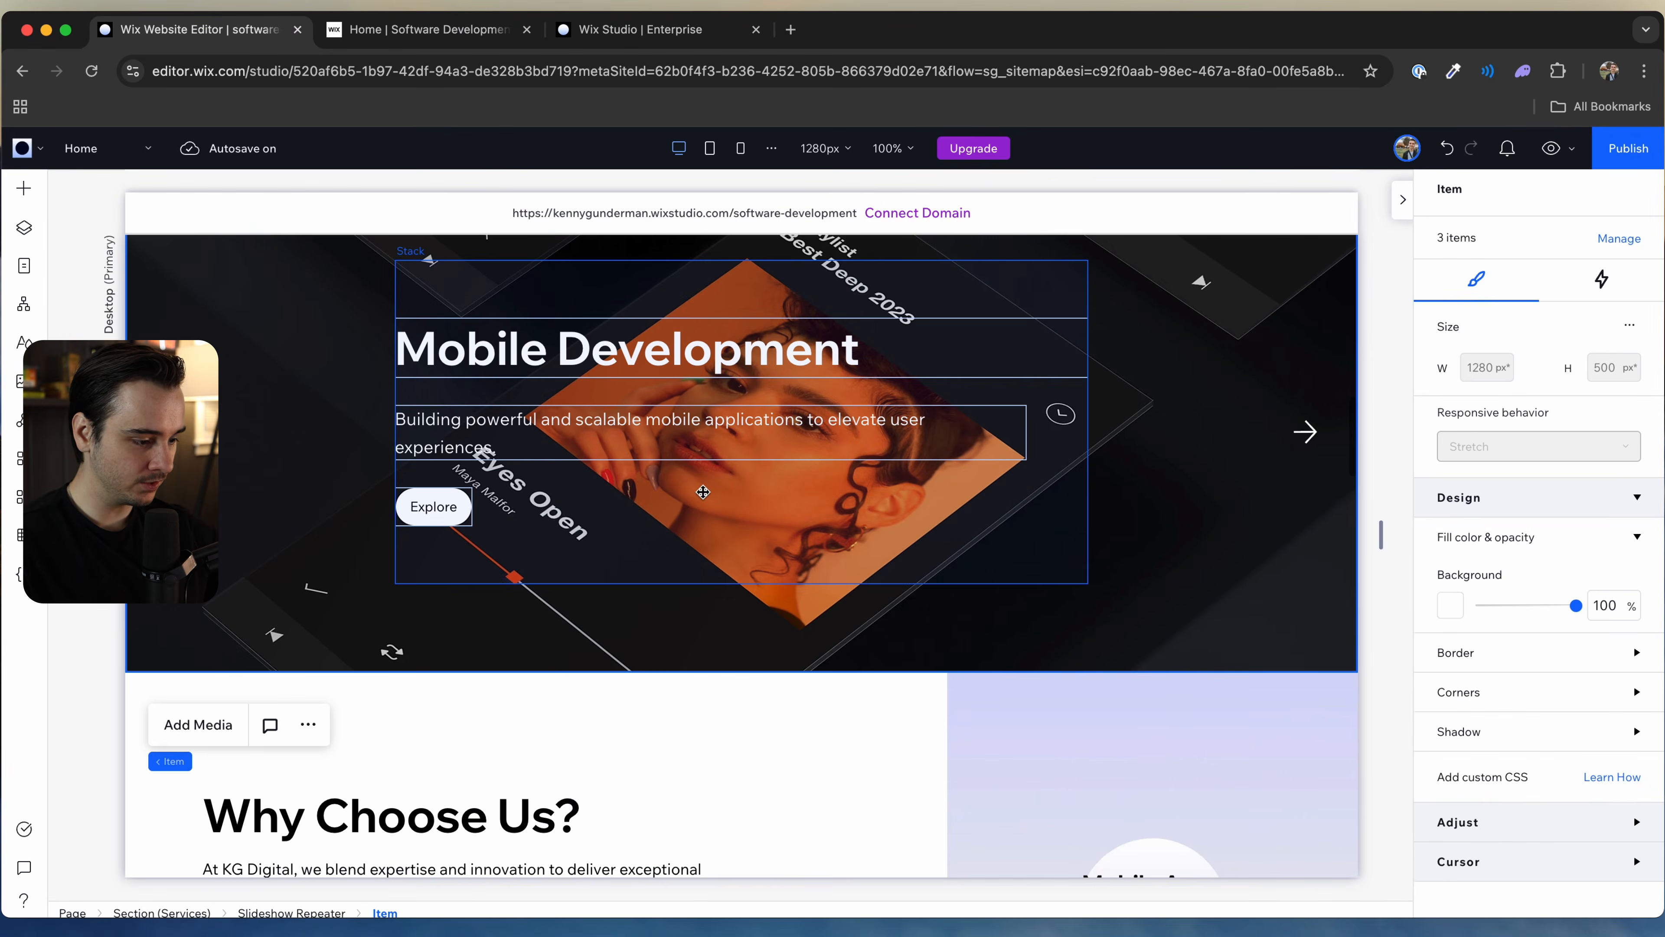
scroll(703, 491, down, 6)
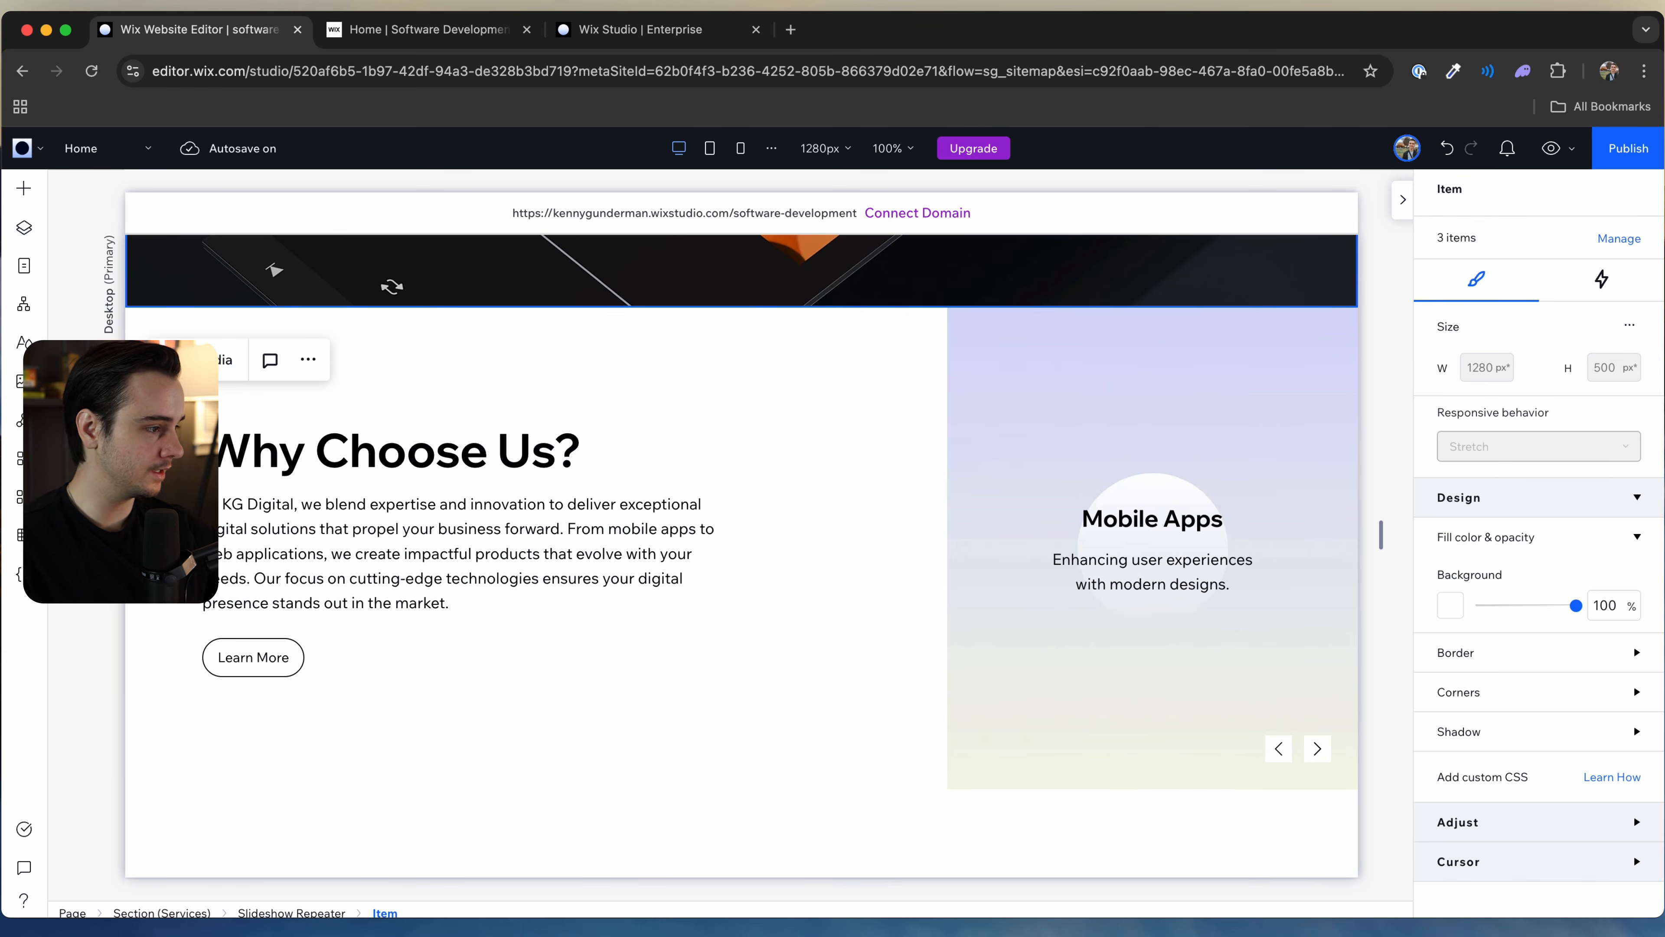
scroll(1046, 450, up, 3)
scroll(1046, 449, down, 7)
scroll(1048, 450, up, 9)
scroll(1048, 451, down, 15)
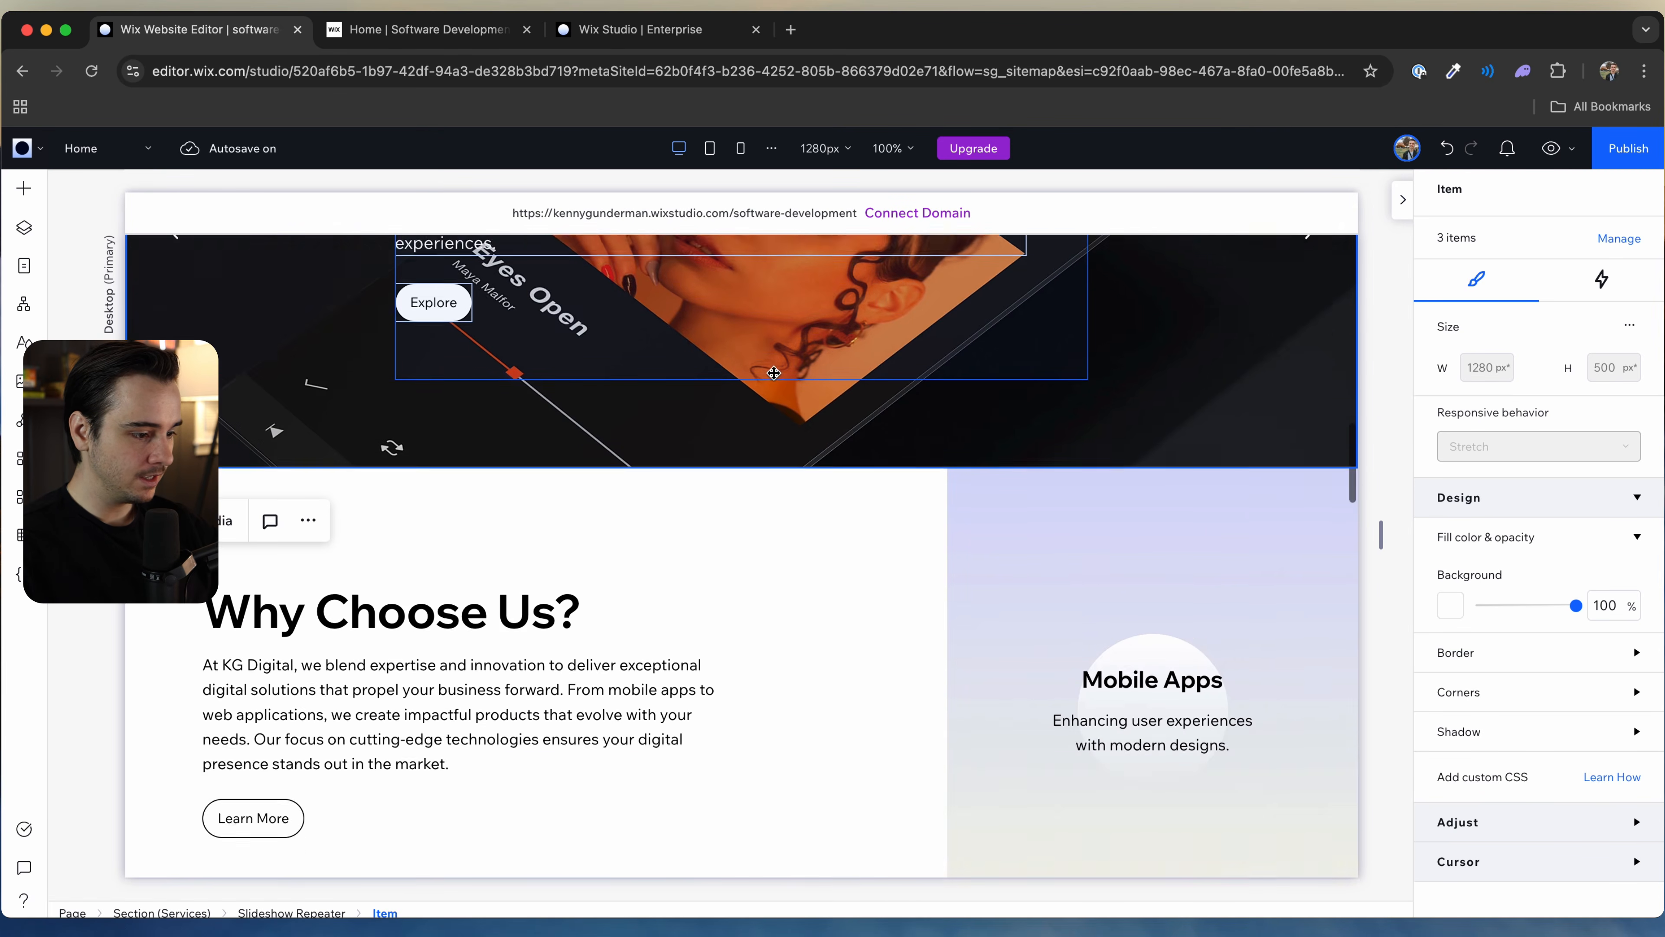
scroll(762, 498, down, 2)
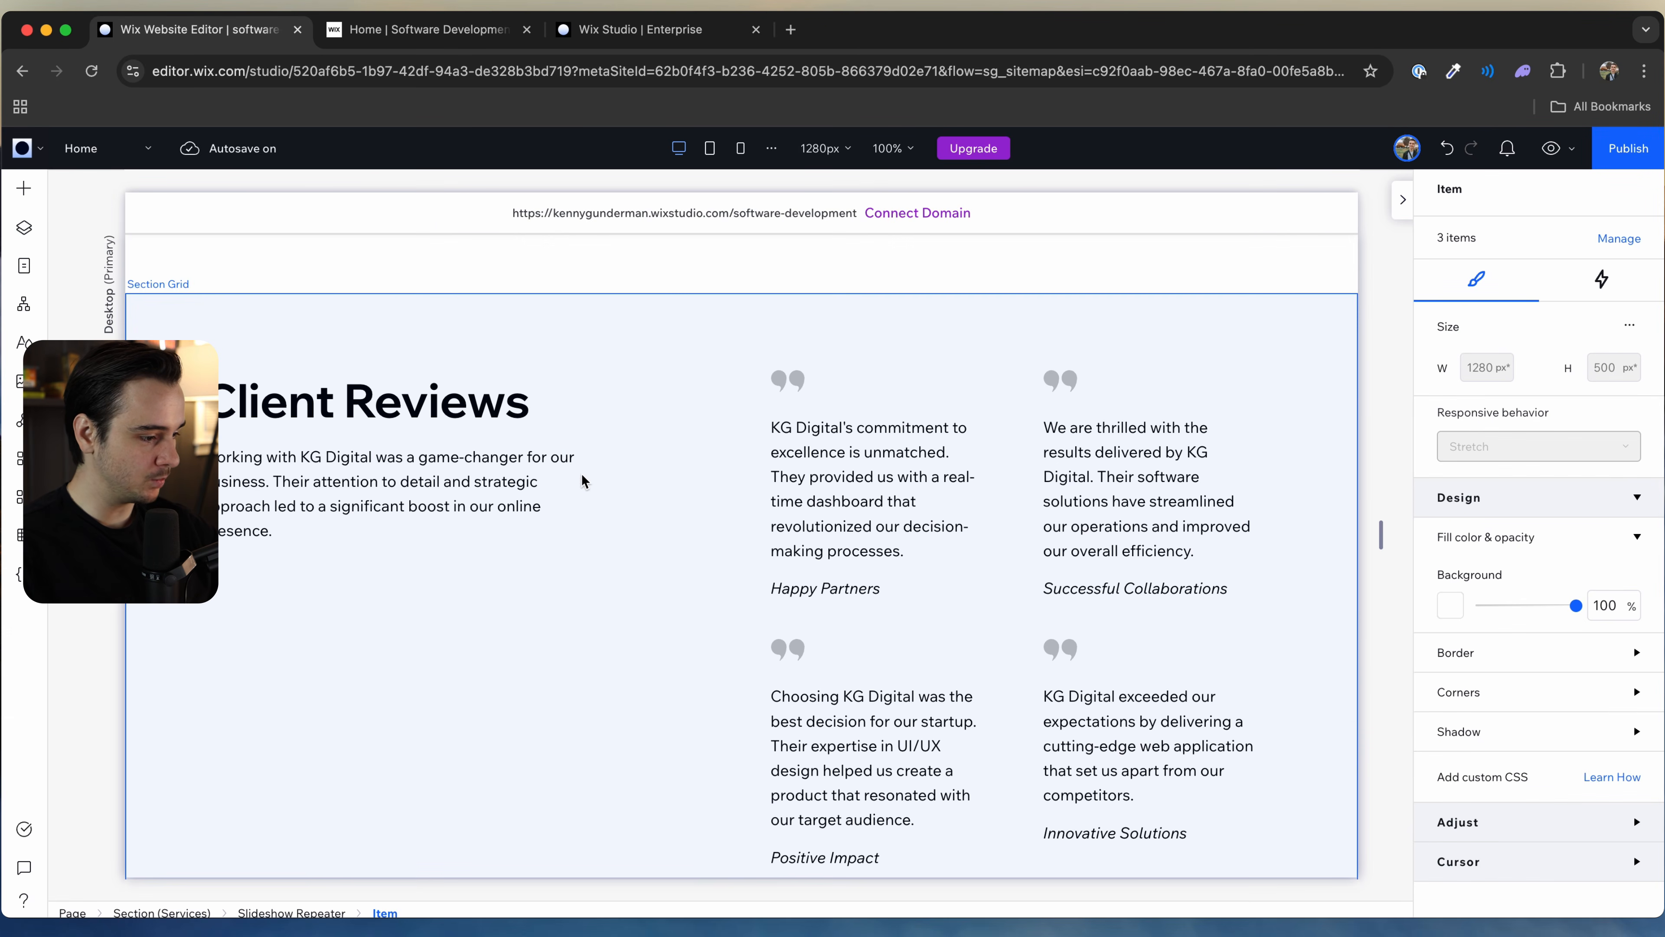
scroll(582, 477, down, 2)
scroll(593, 553, up, 3)
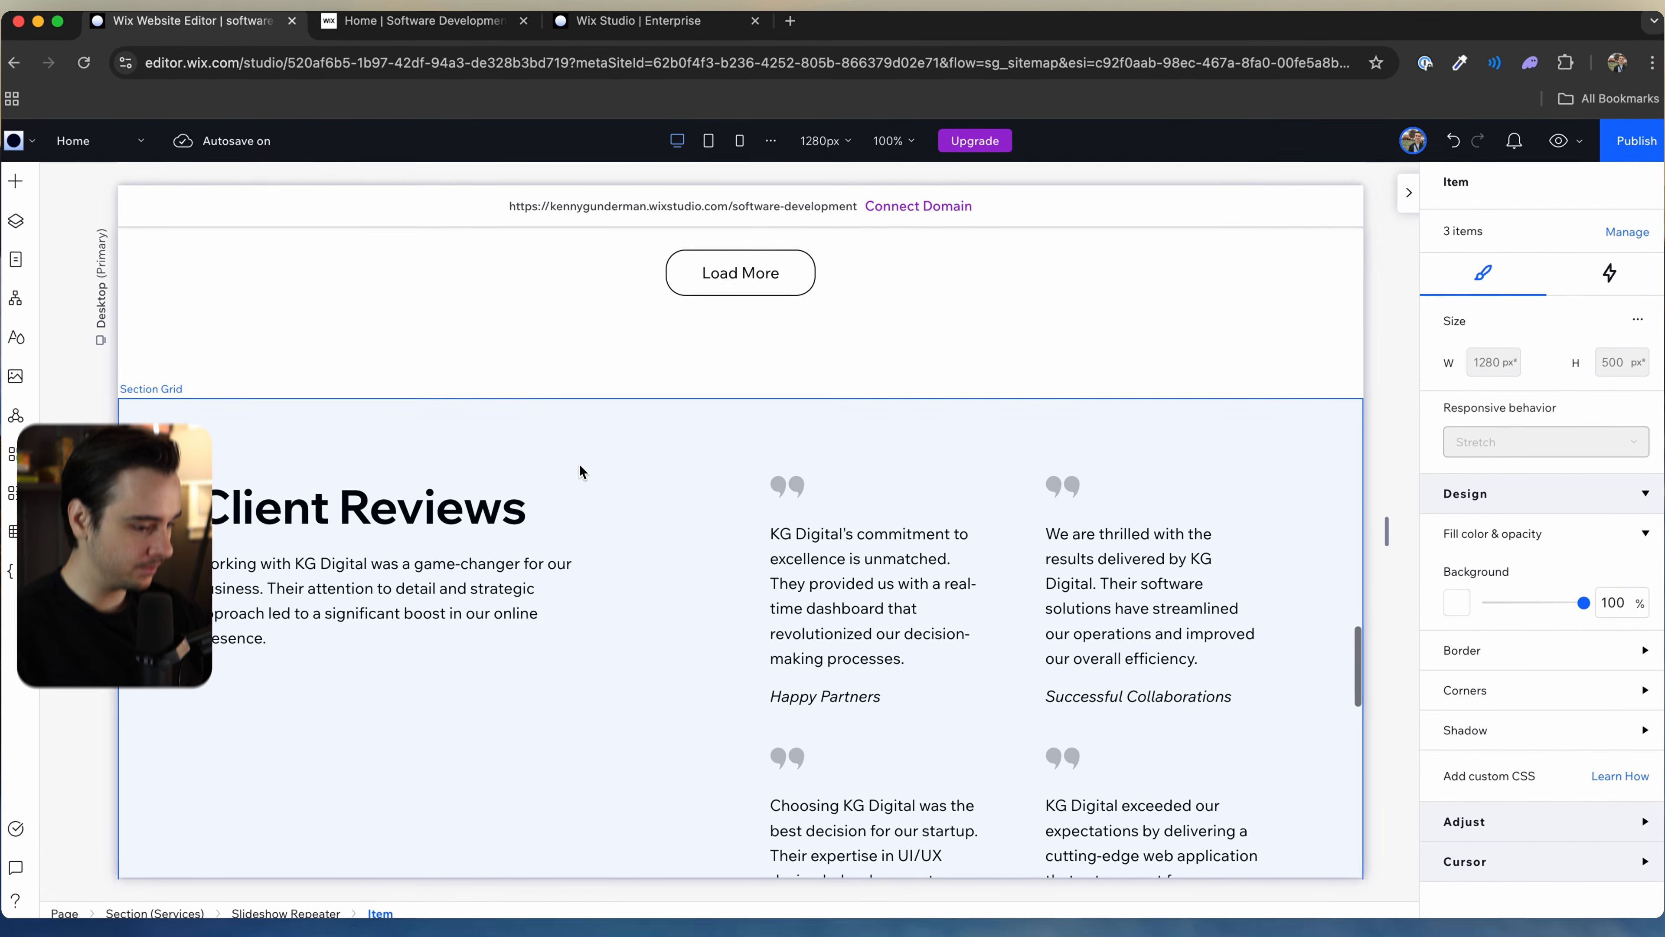
click(492, 426)
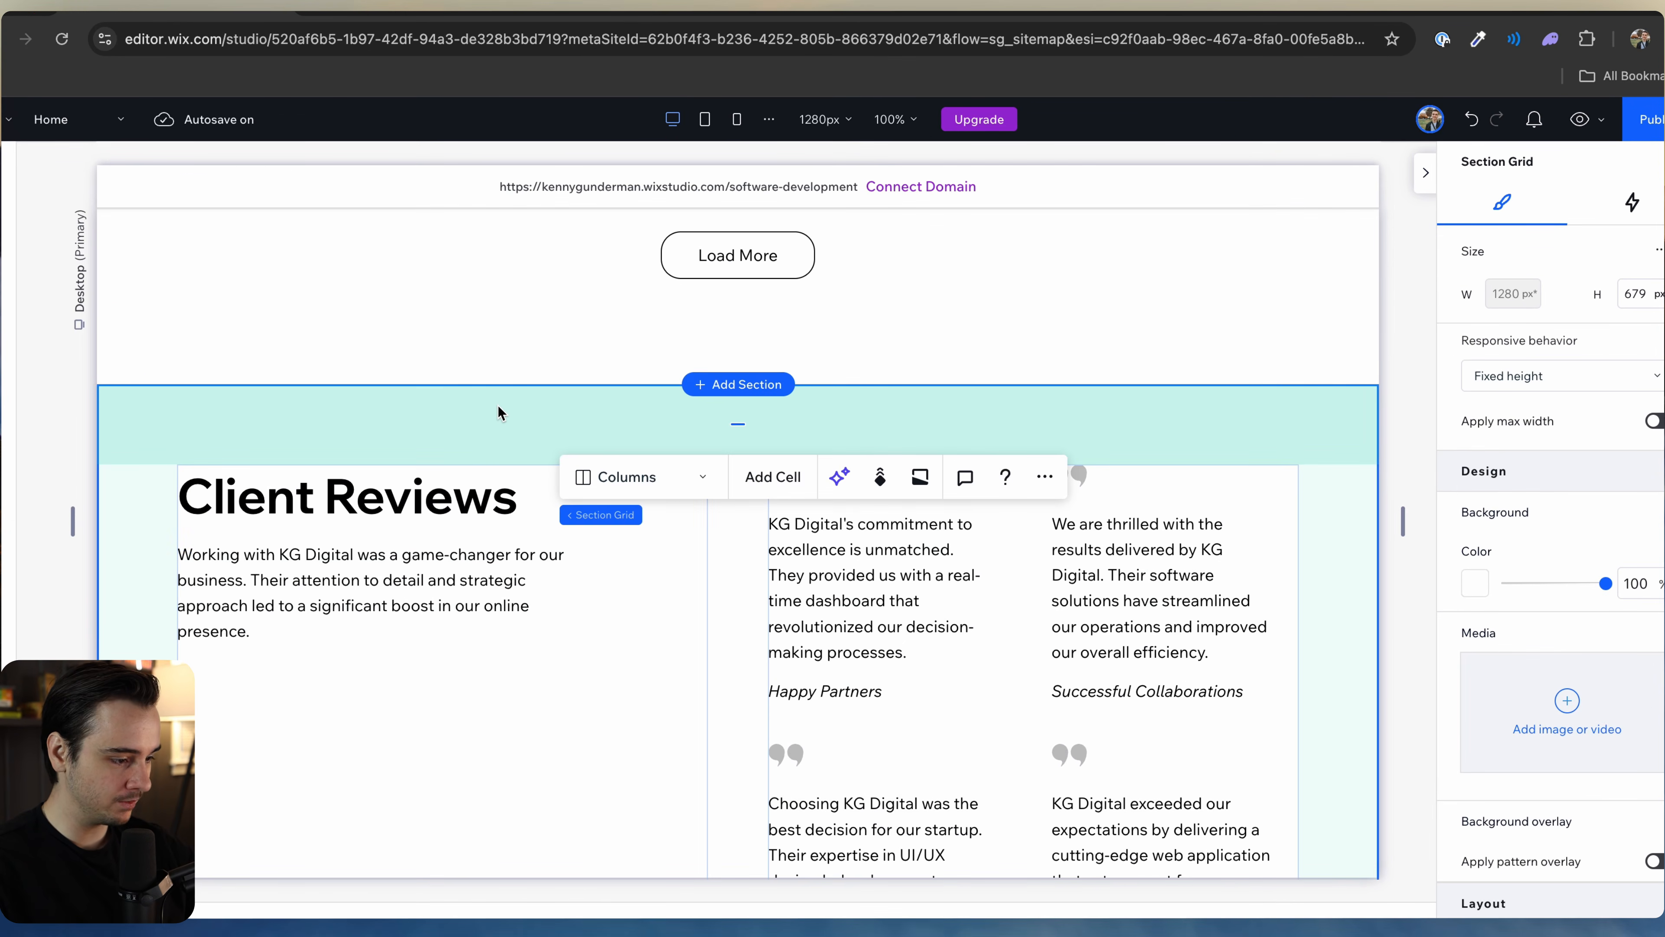
Step: Move the Client Testimonials section up in the page's layer order, between Services and Our Services
click(251, 368)
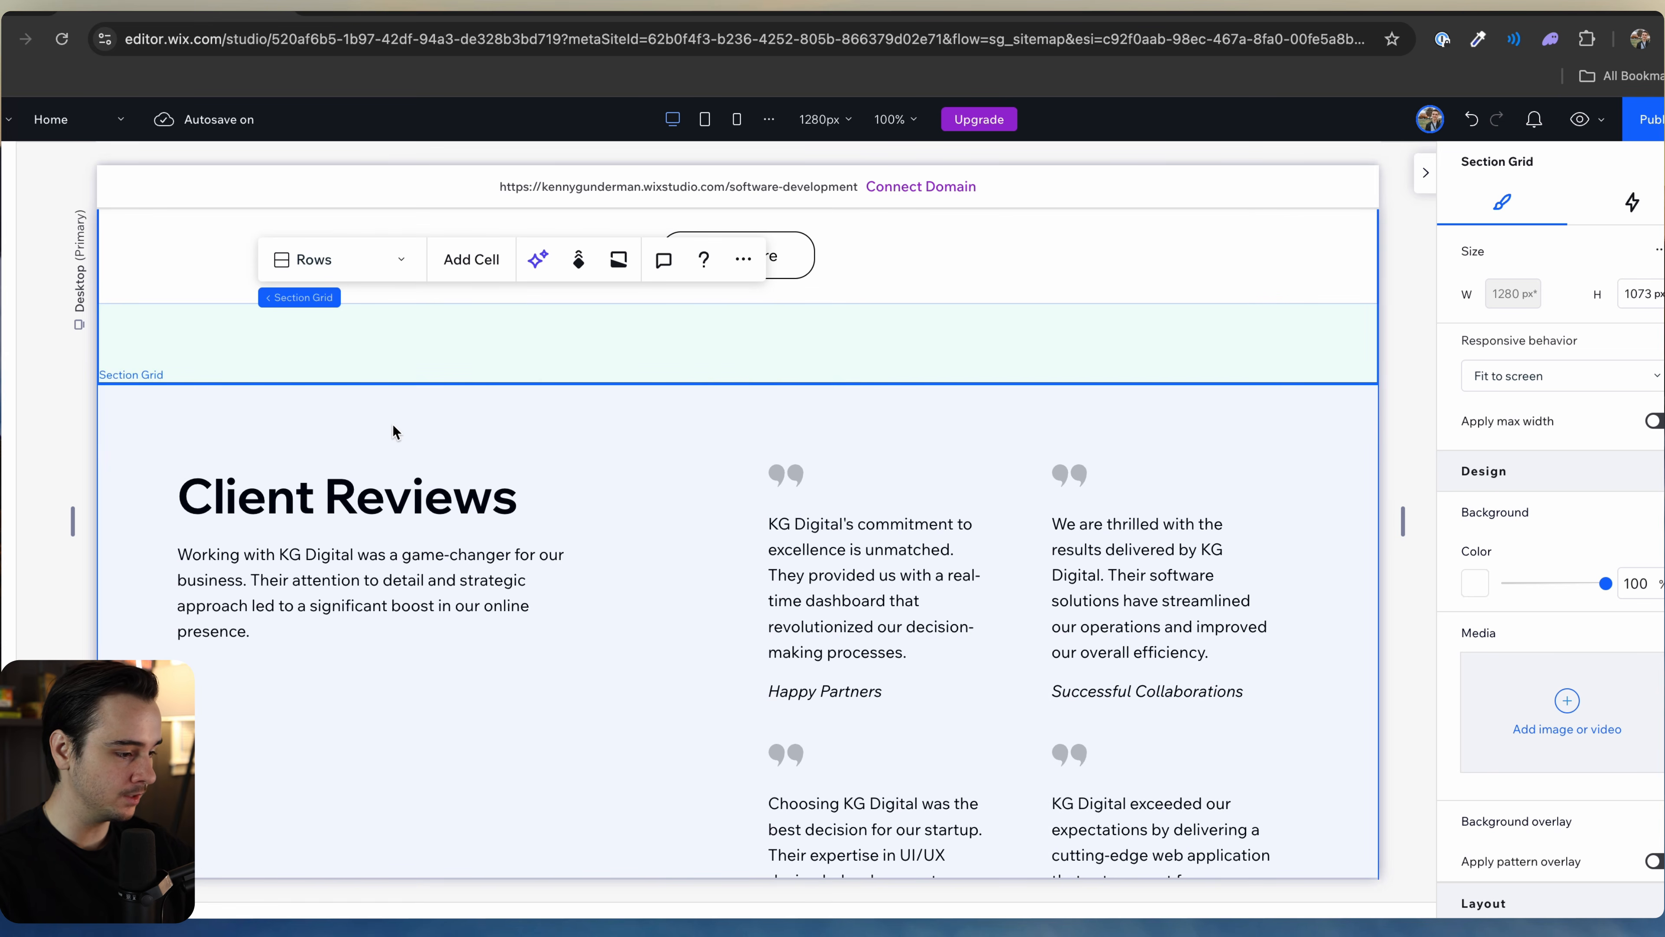
click(420, 414)
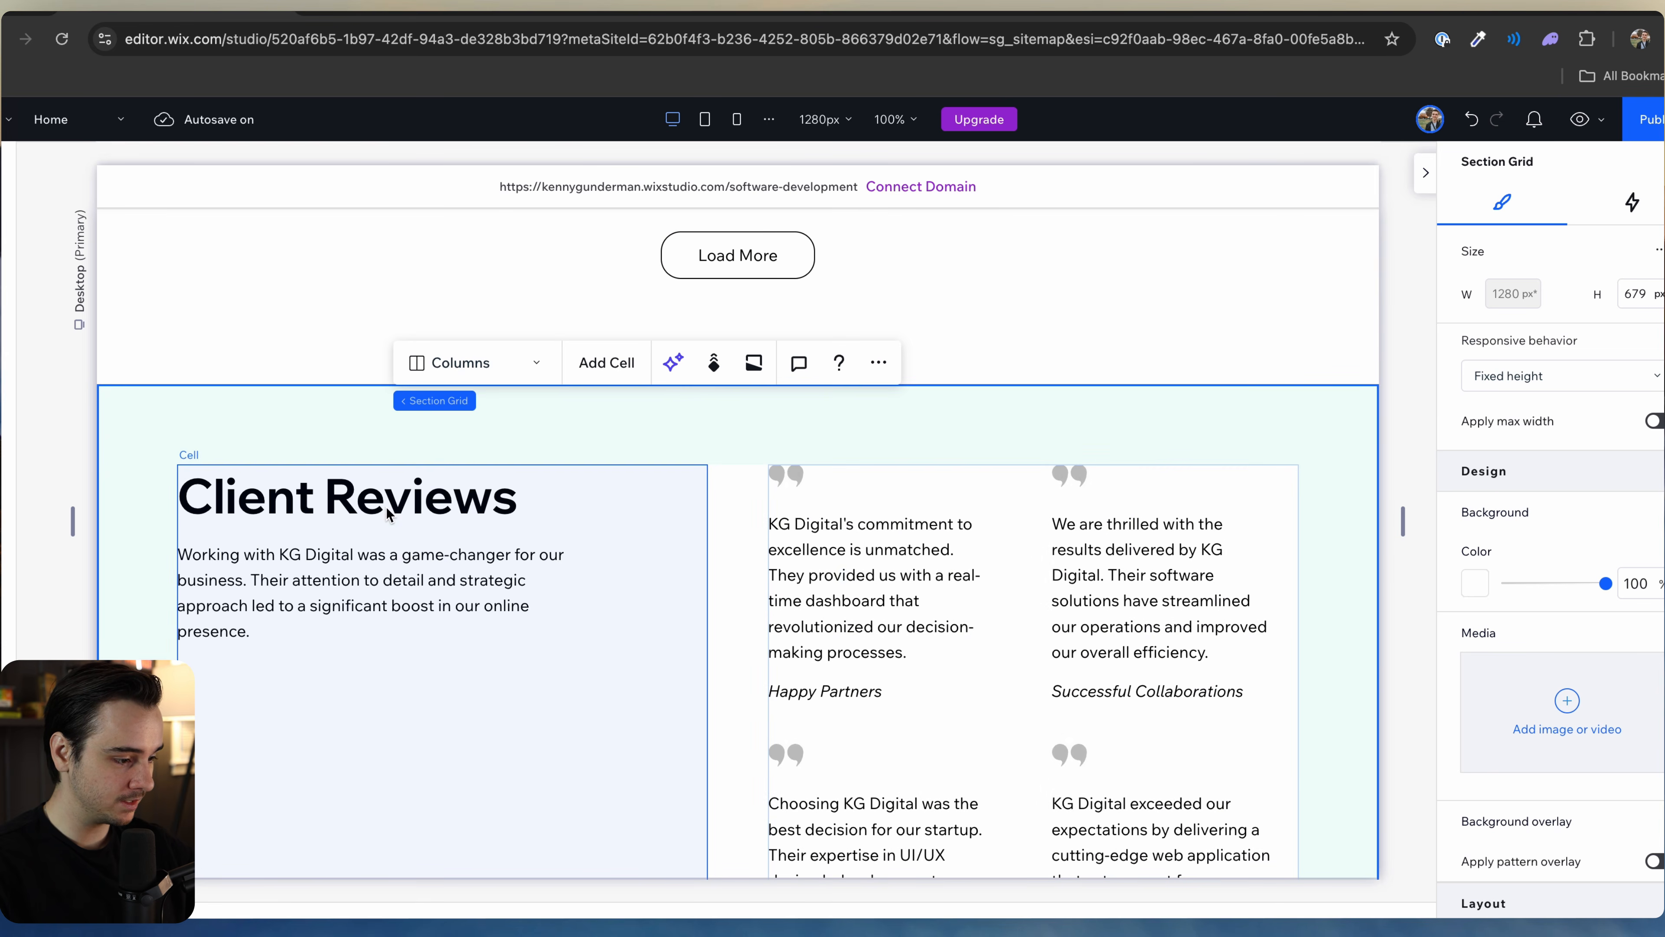
scroll(386, 512, up, 2)
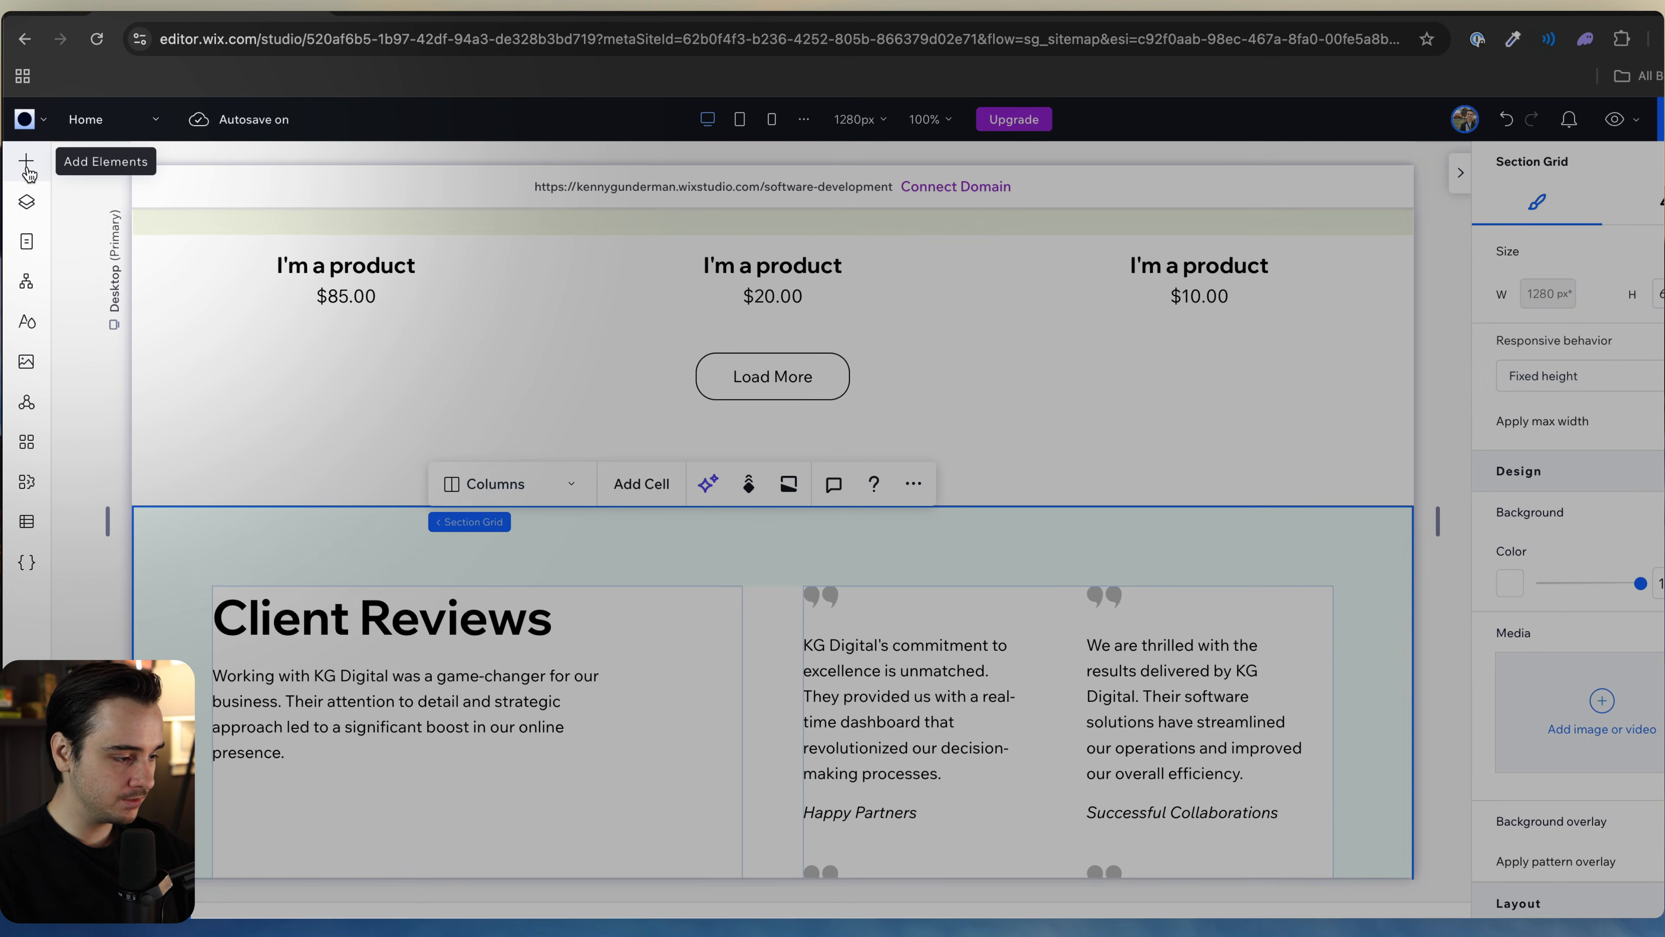
click(26, 164)
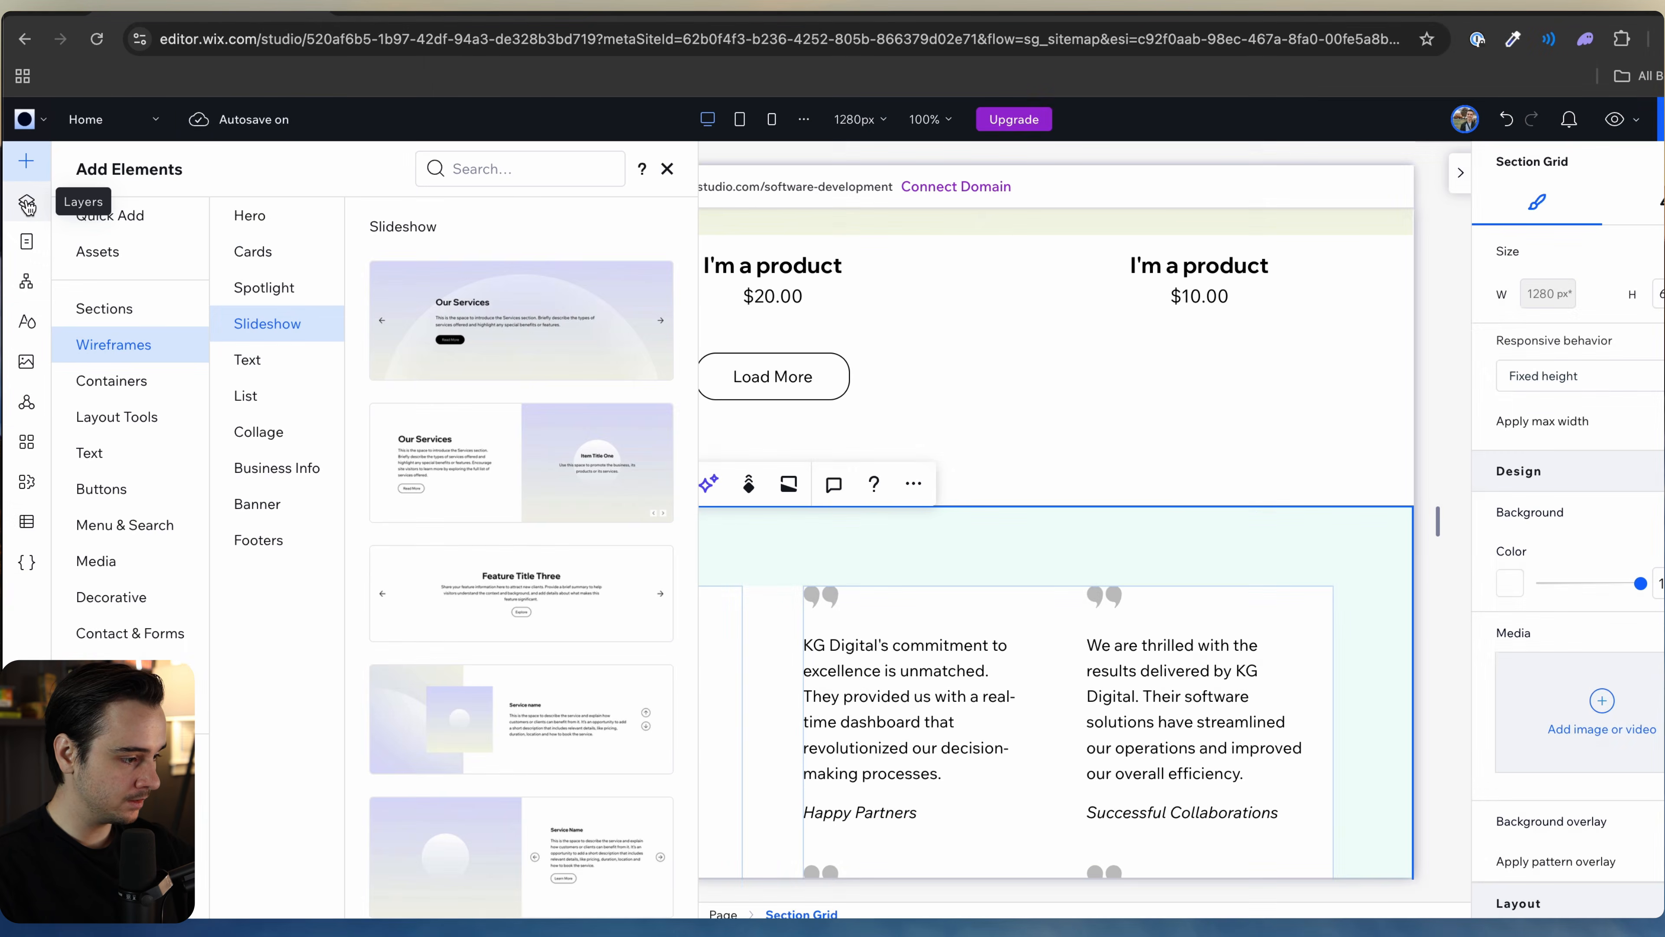
click(27, 203)
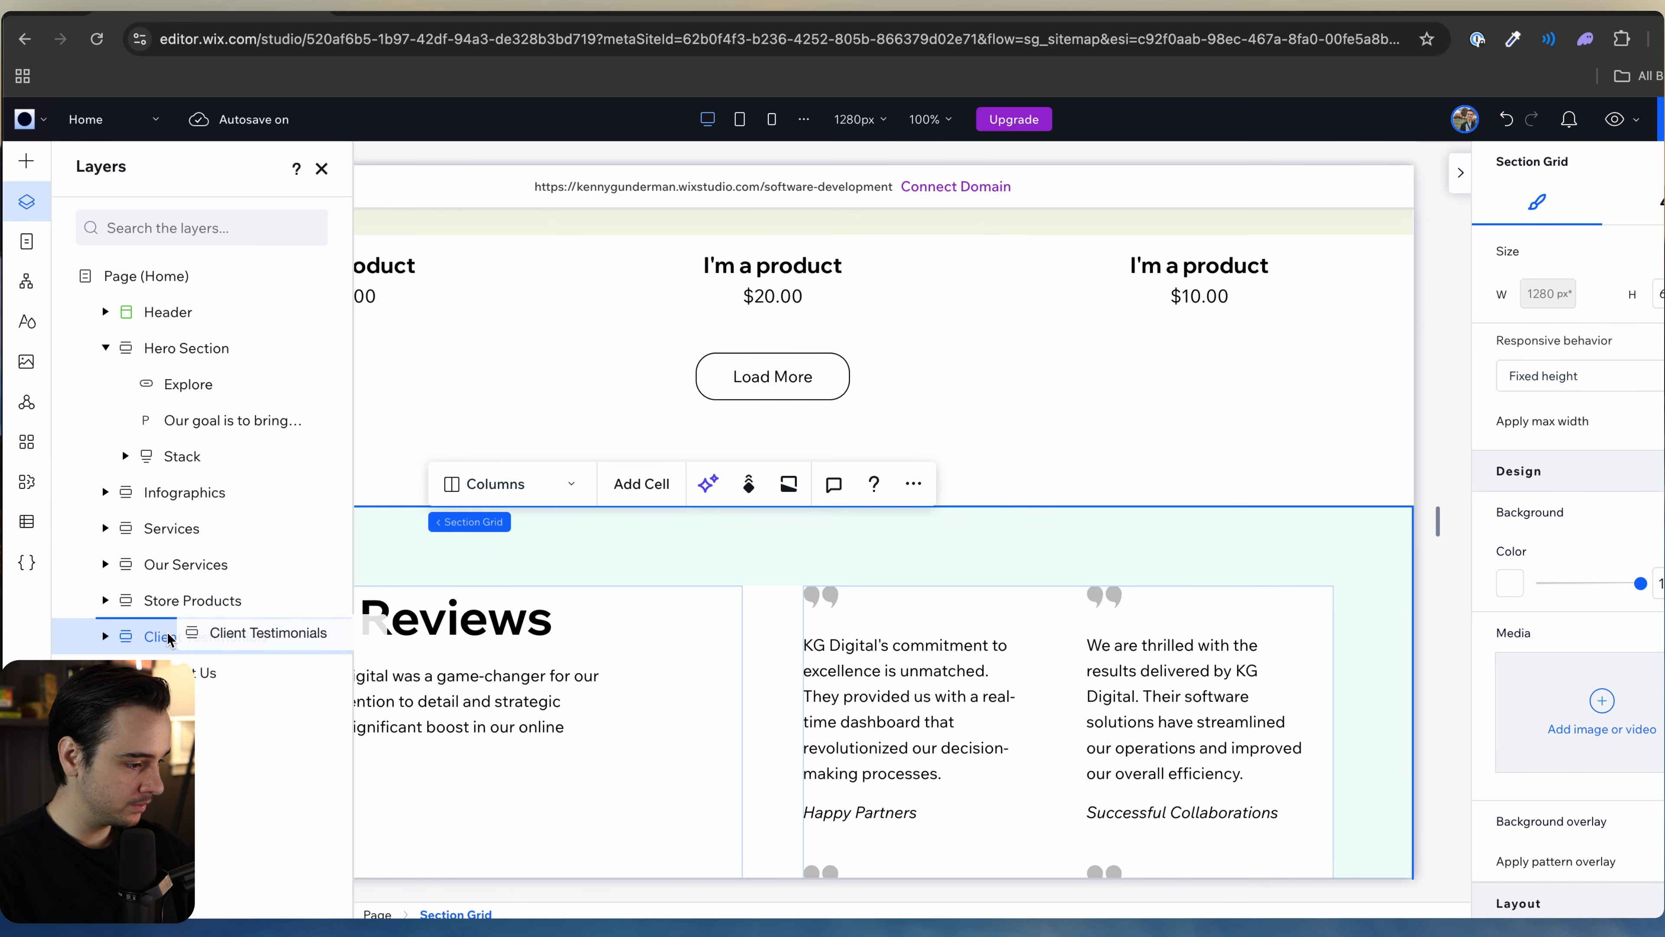
drag(164, 629, 188, 571)
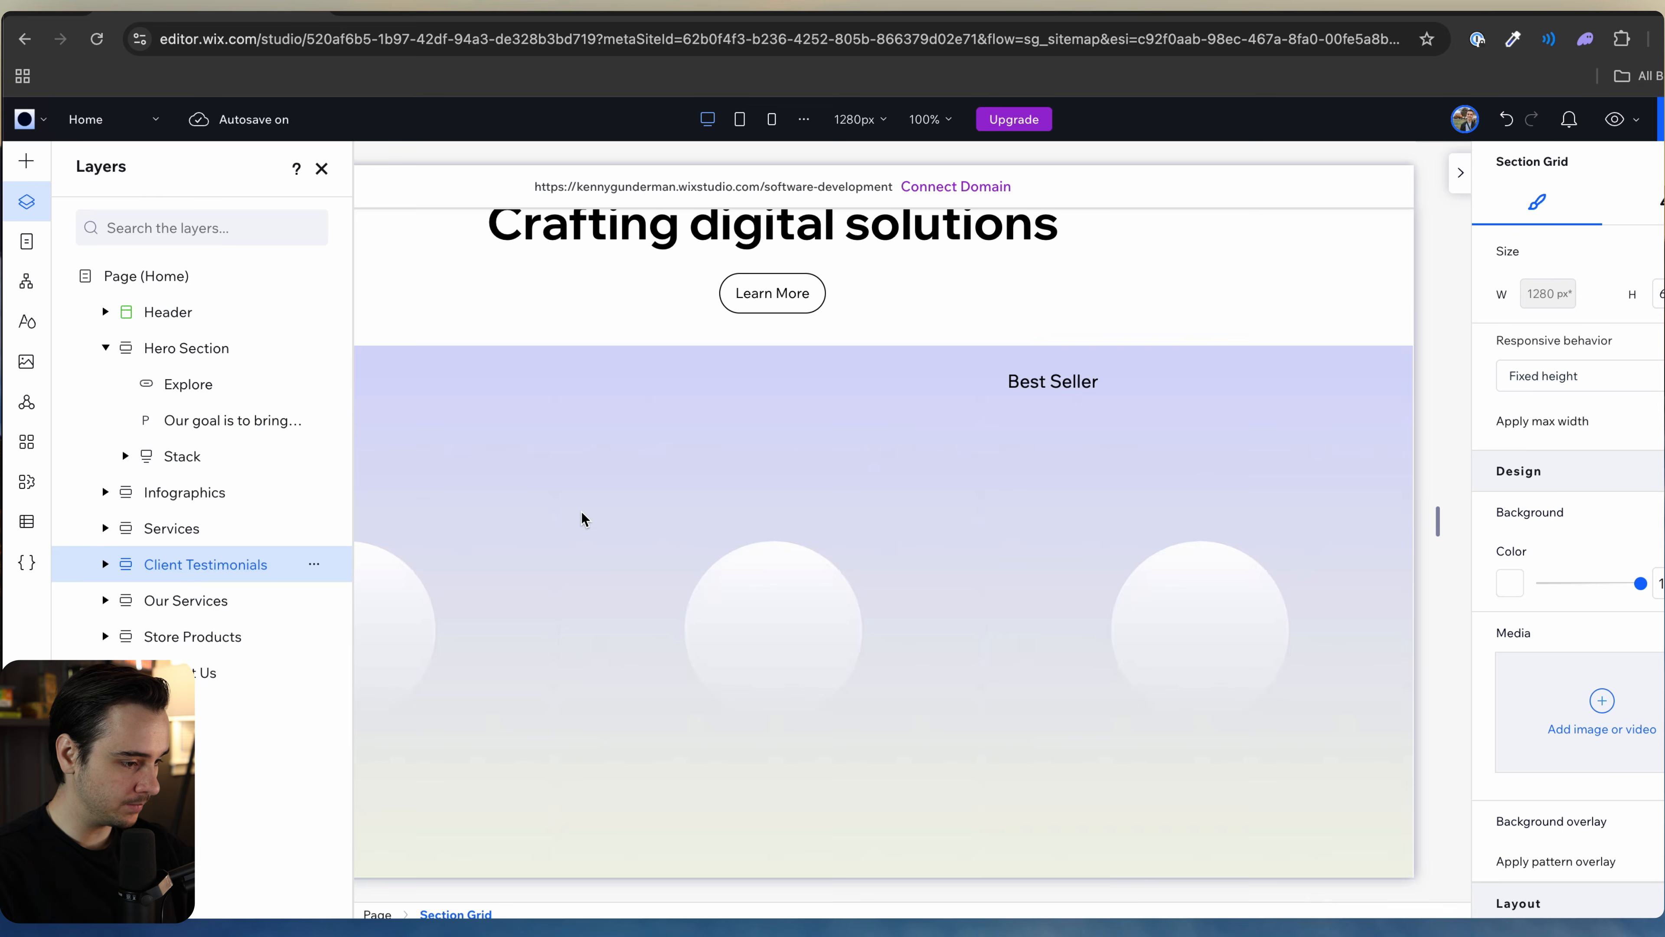
scroll(582, 520, up, 5)
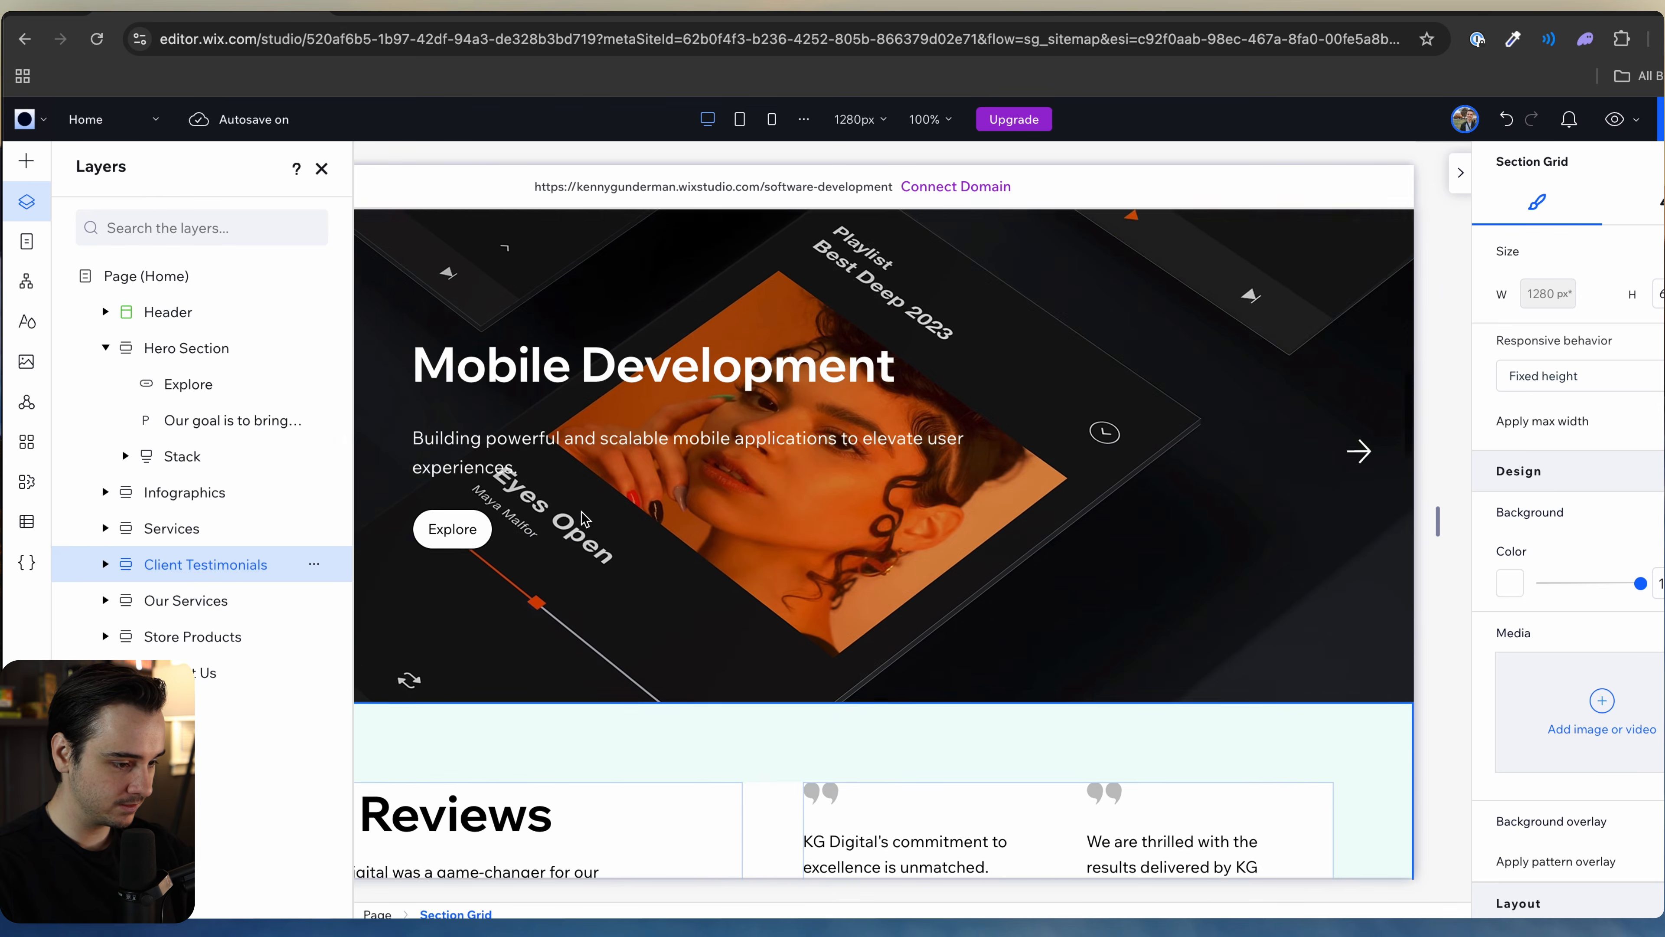
scroll(582, 521, down, 14)
Step: Replace the "Why Choose Us?" heading in the Our Services section with "Client Case Studies"
click(530, 499)
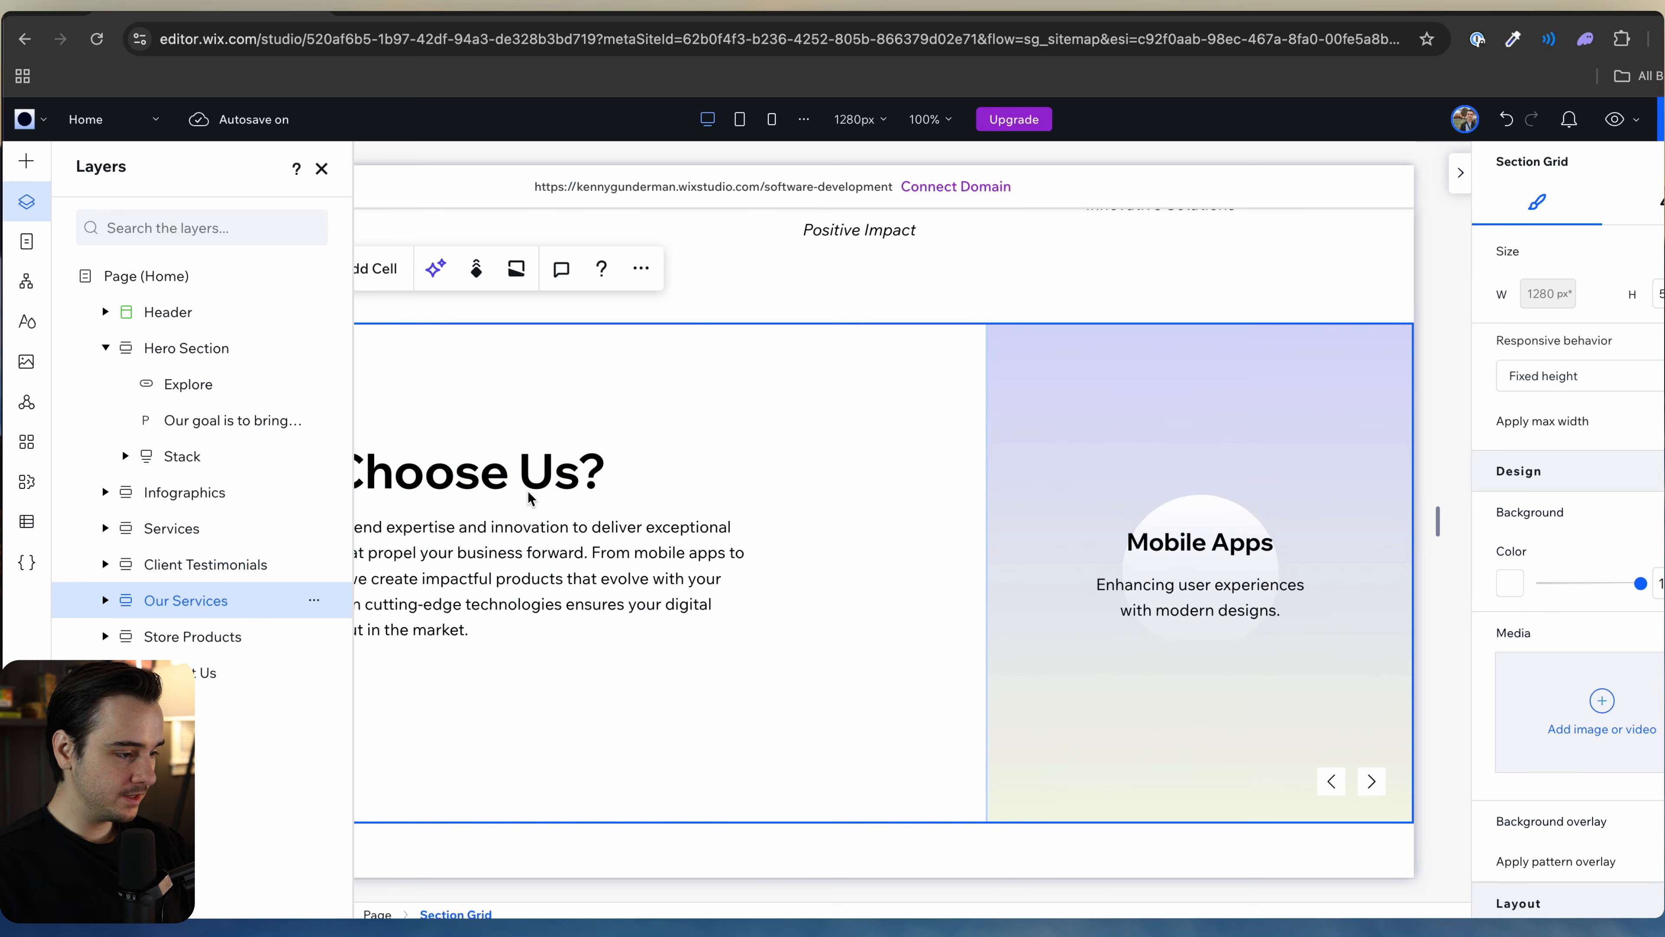
click(322, 168)
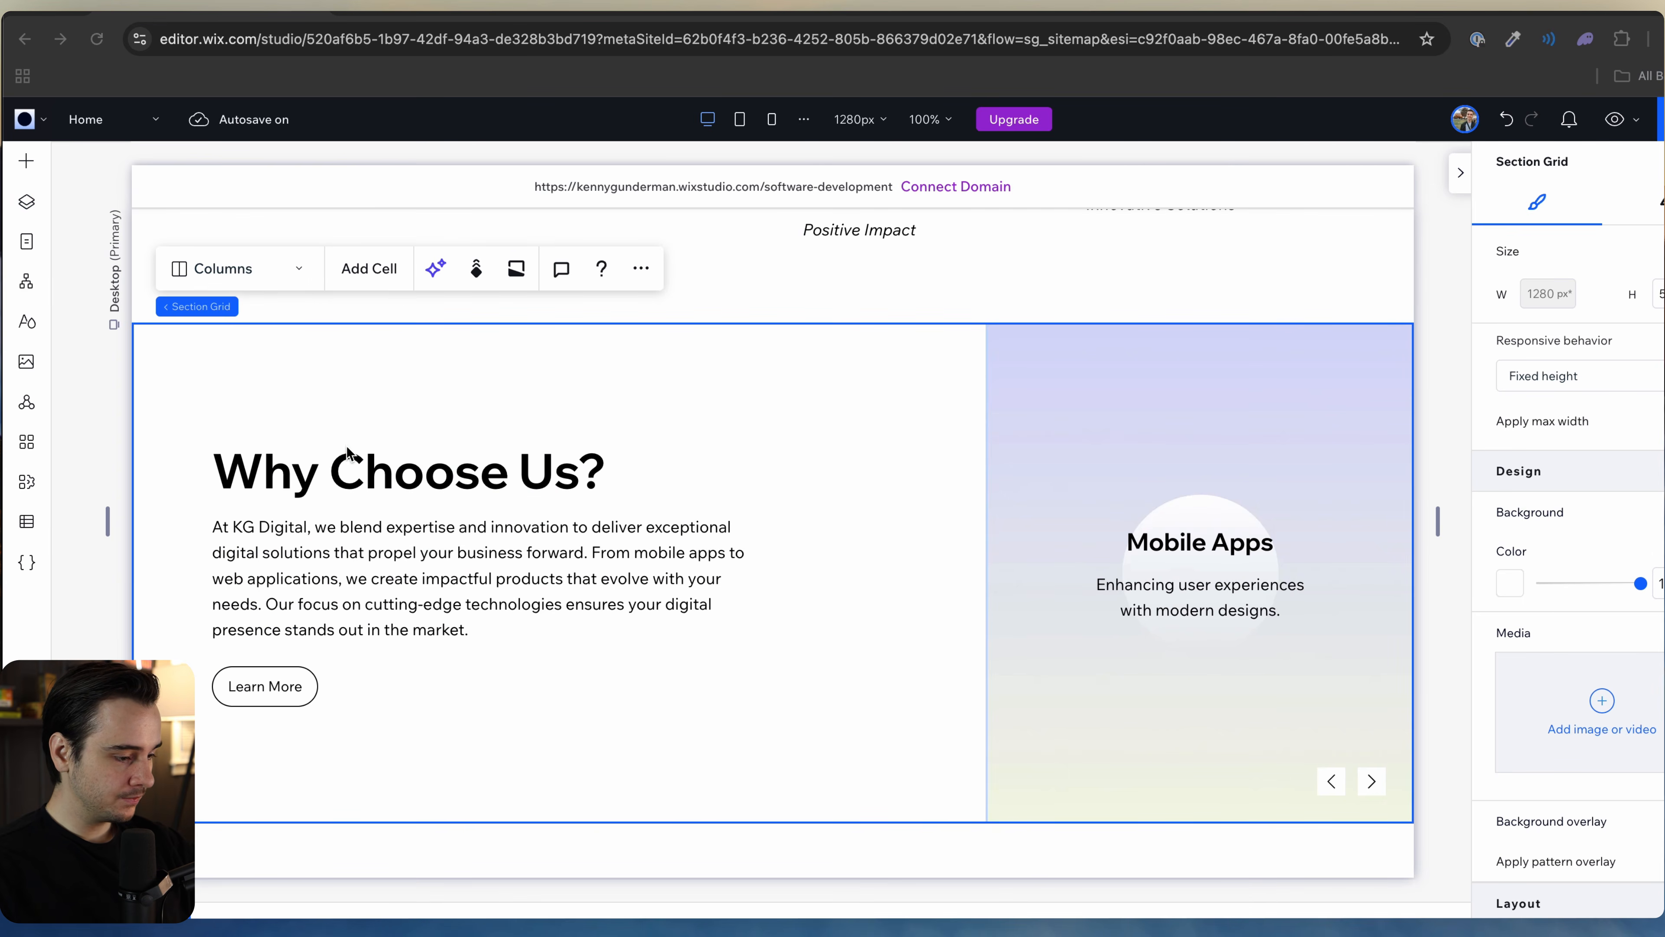
click(292, 477)
click(308, 472)
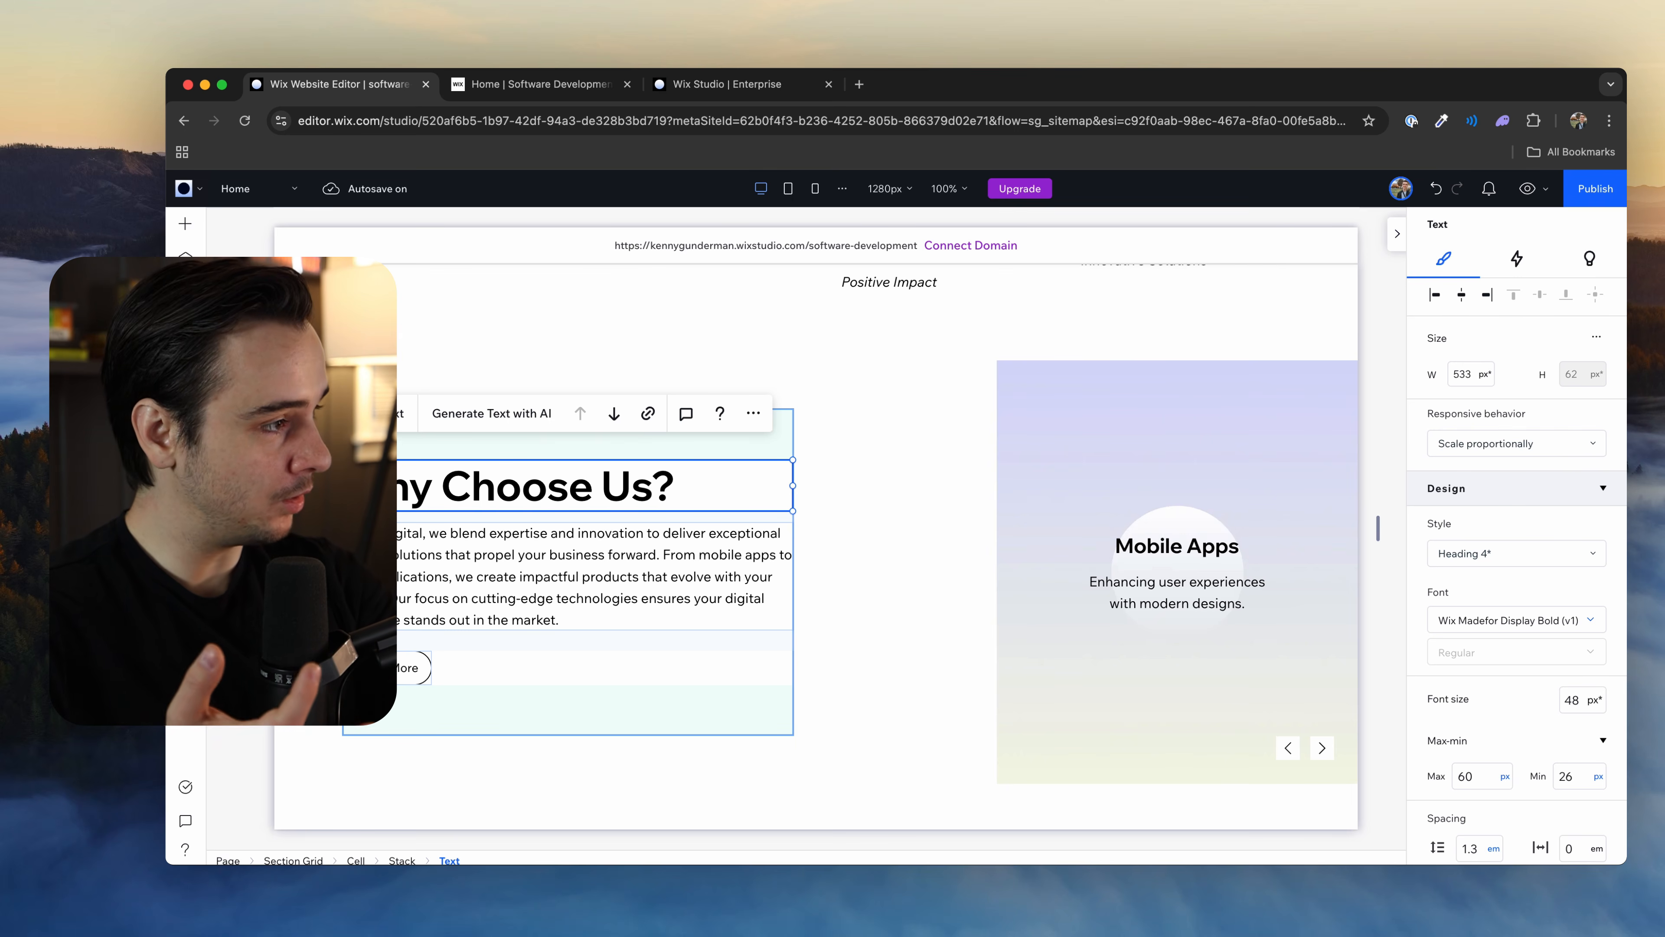
double_click(578, 480)
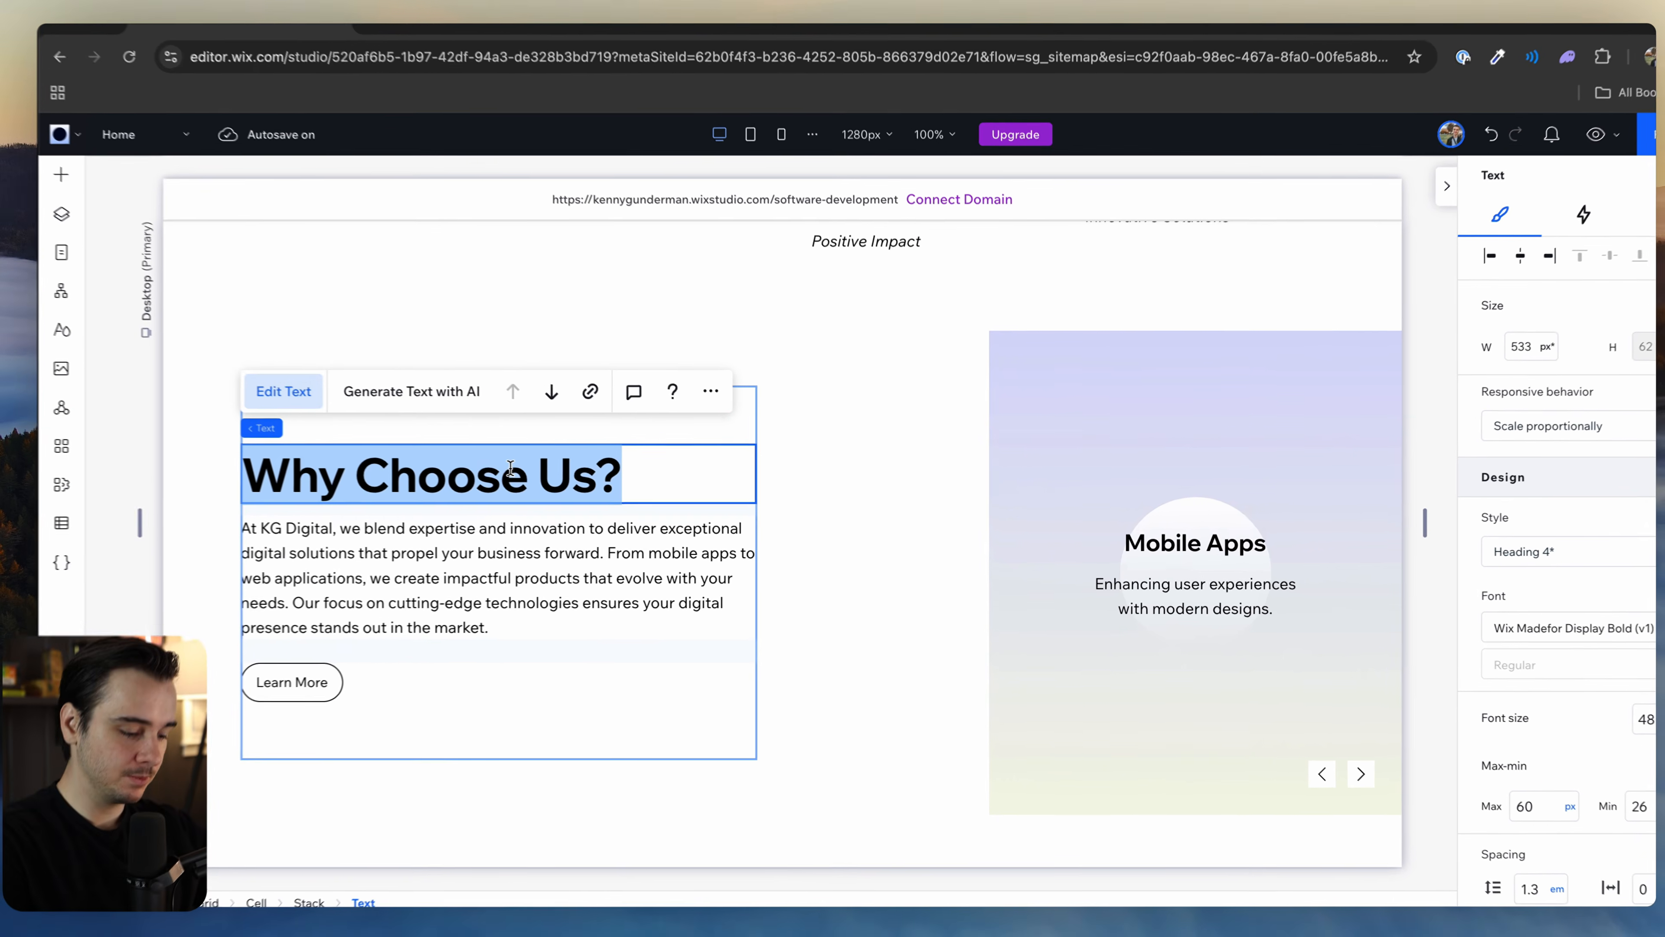
text(Client)
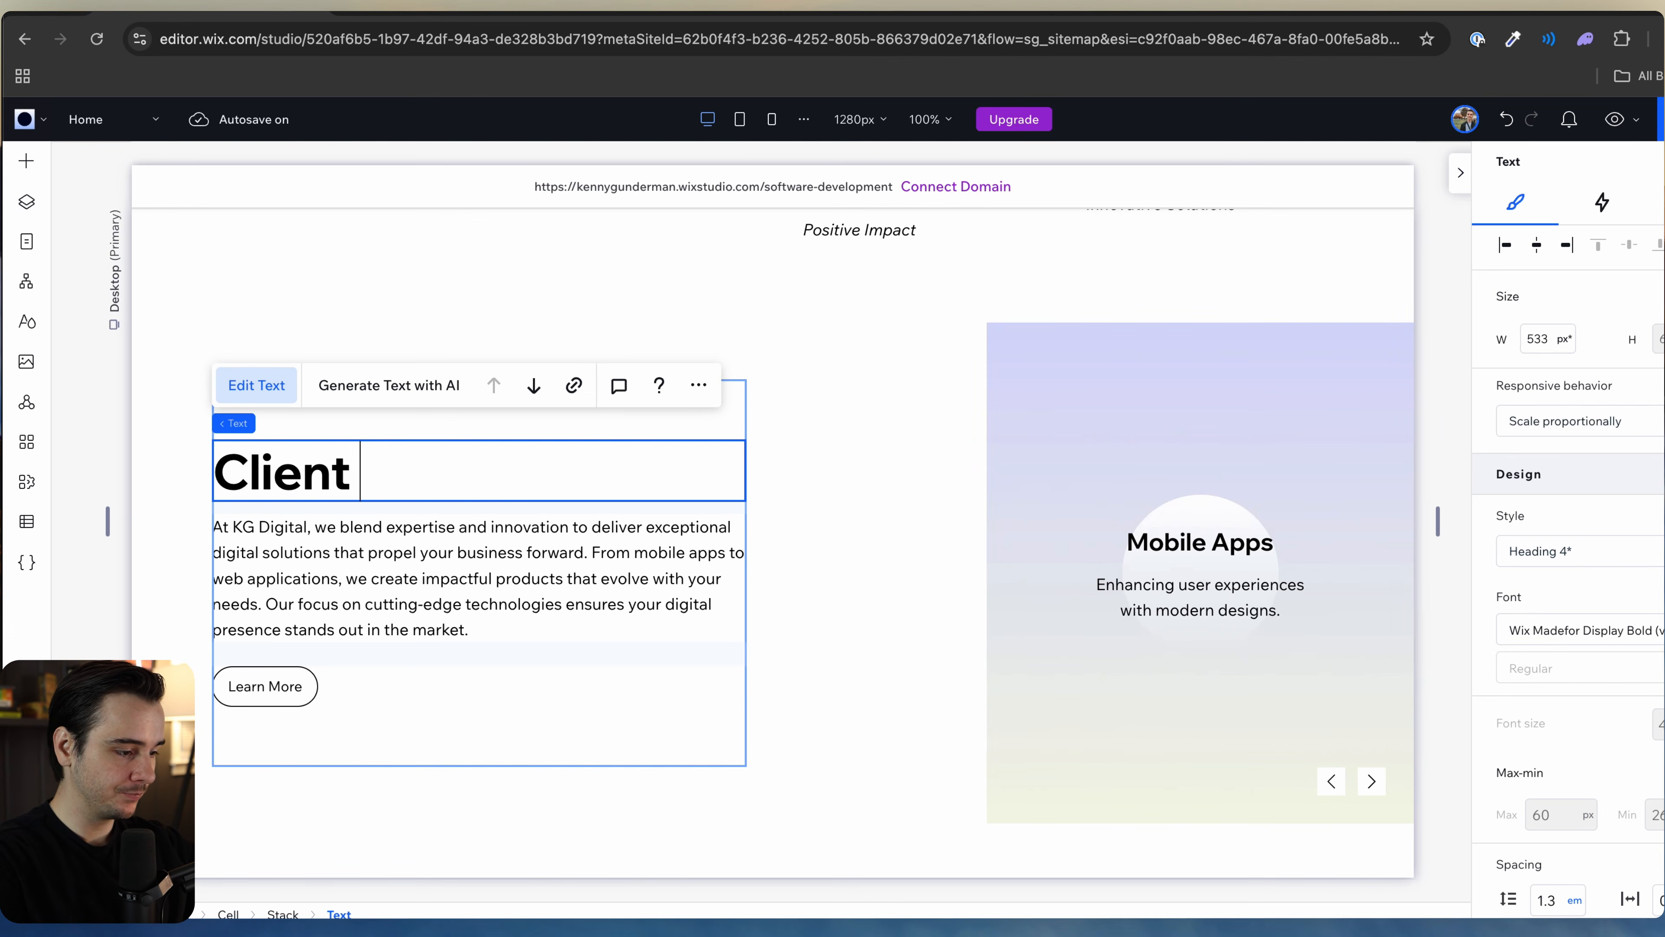
text( Case Studies)
Step: Generate AI paragraph options for the section's description, mentioning "This section highlights how we've transformed our clients businesses"
double_click(372, 601)
click(365, 463)
click(912, 731)
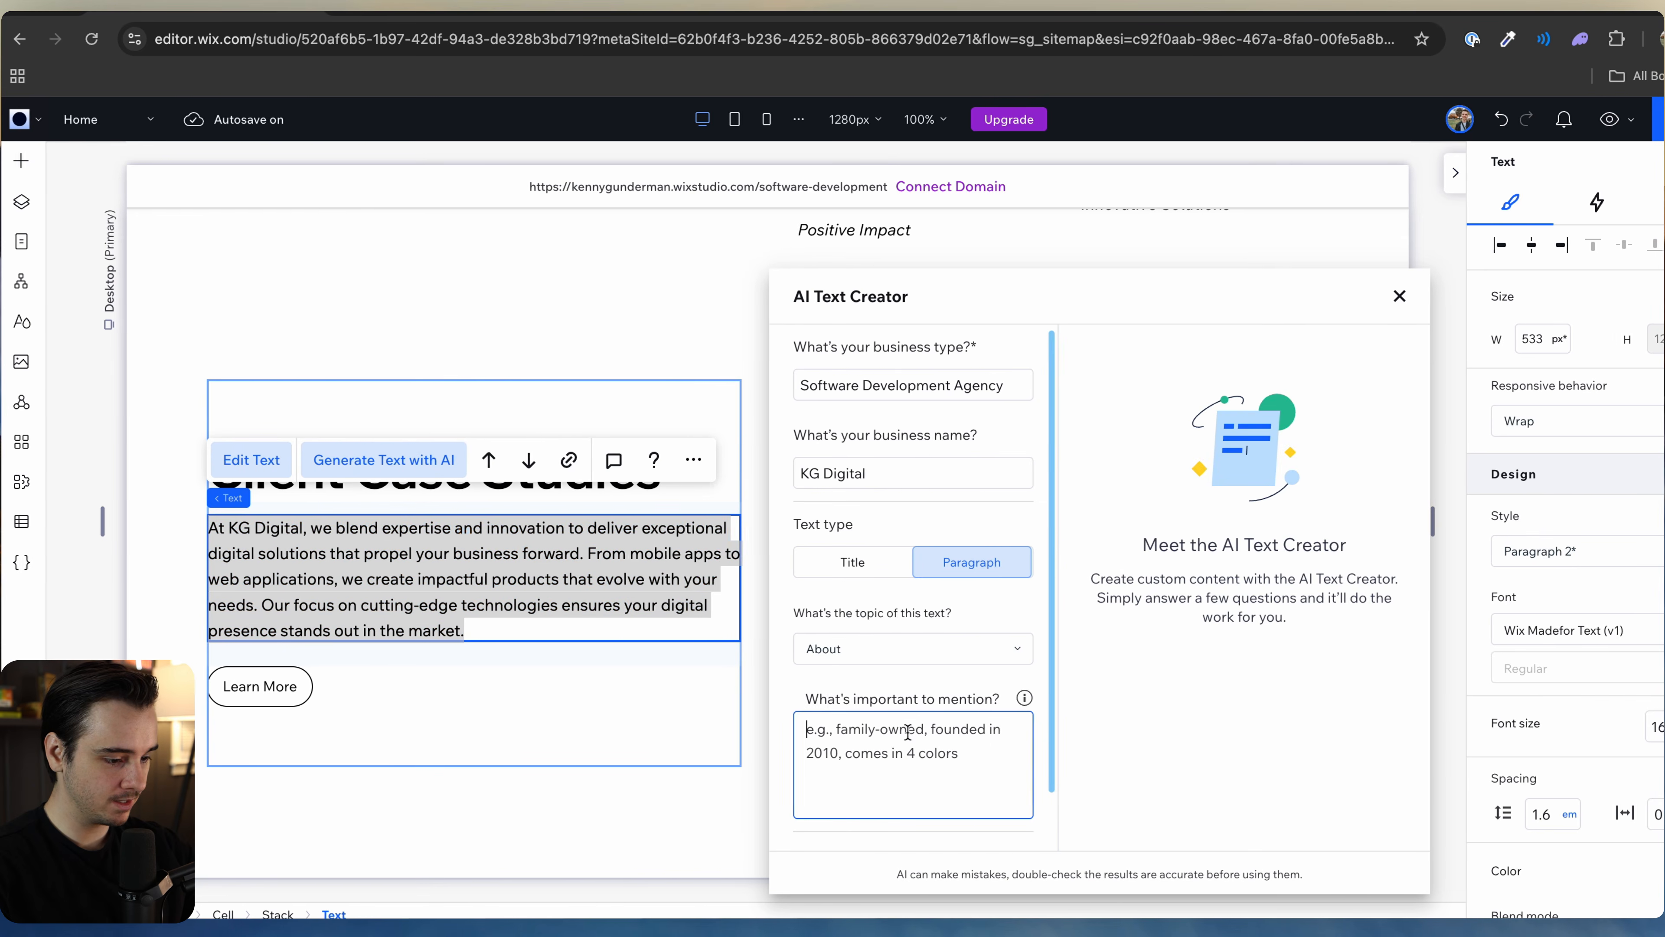
text(This section hi)
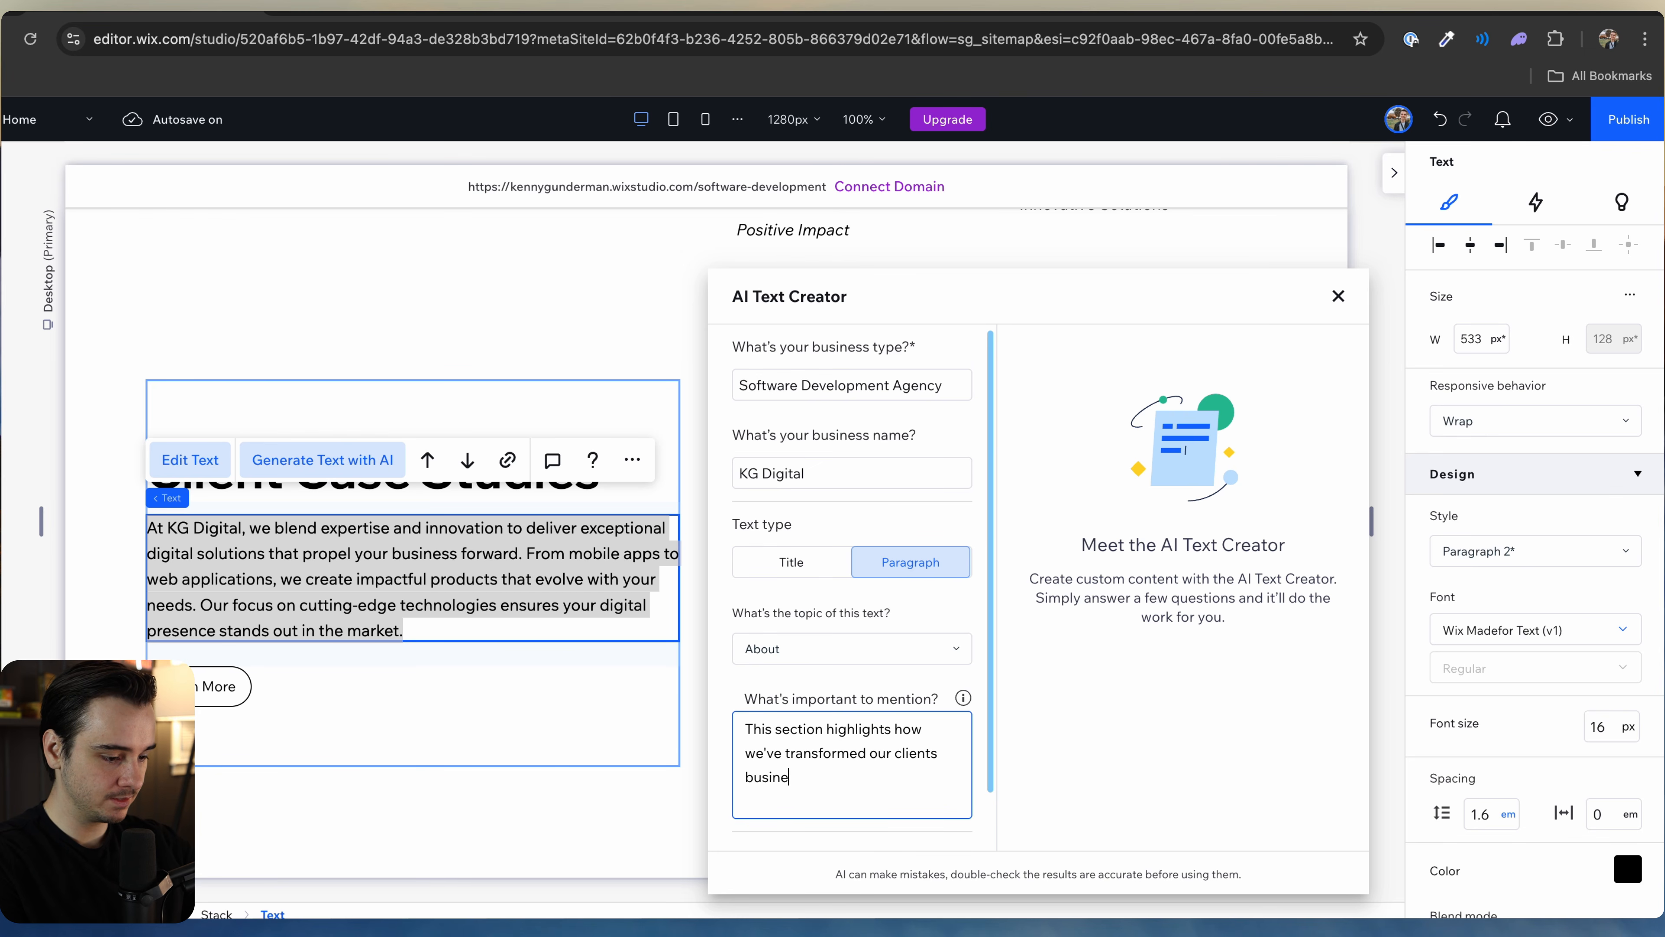
click(845, 650)
click(839, 656)
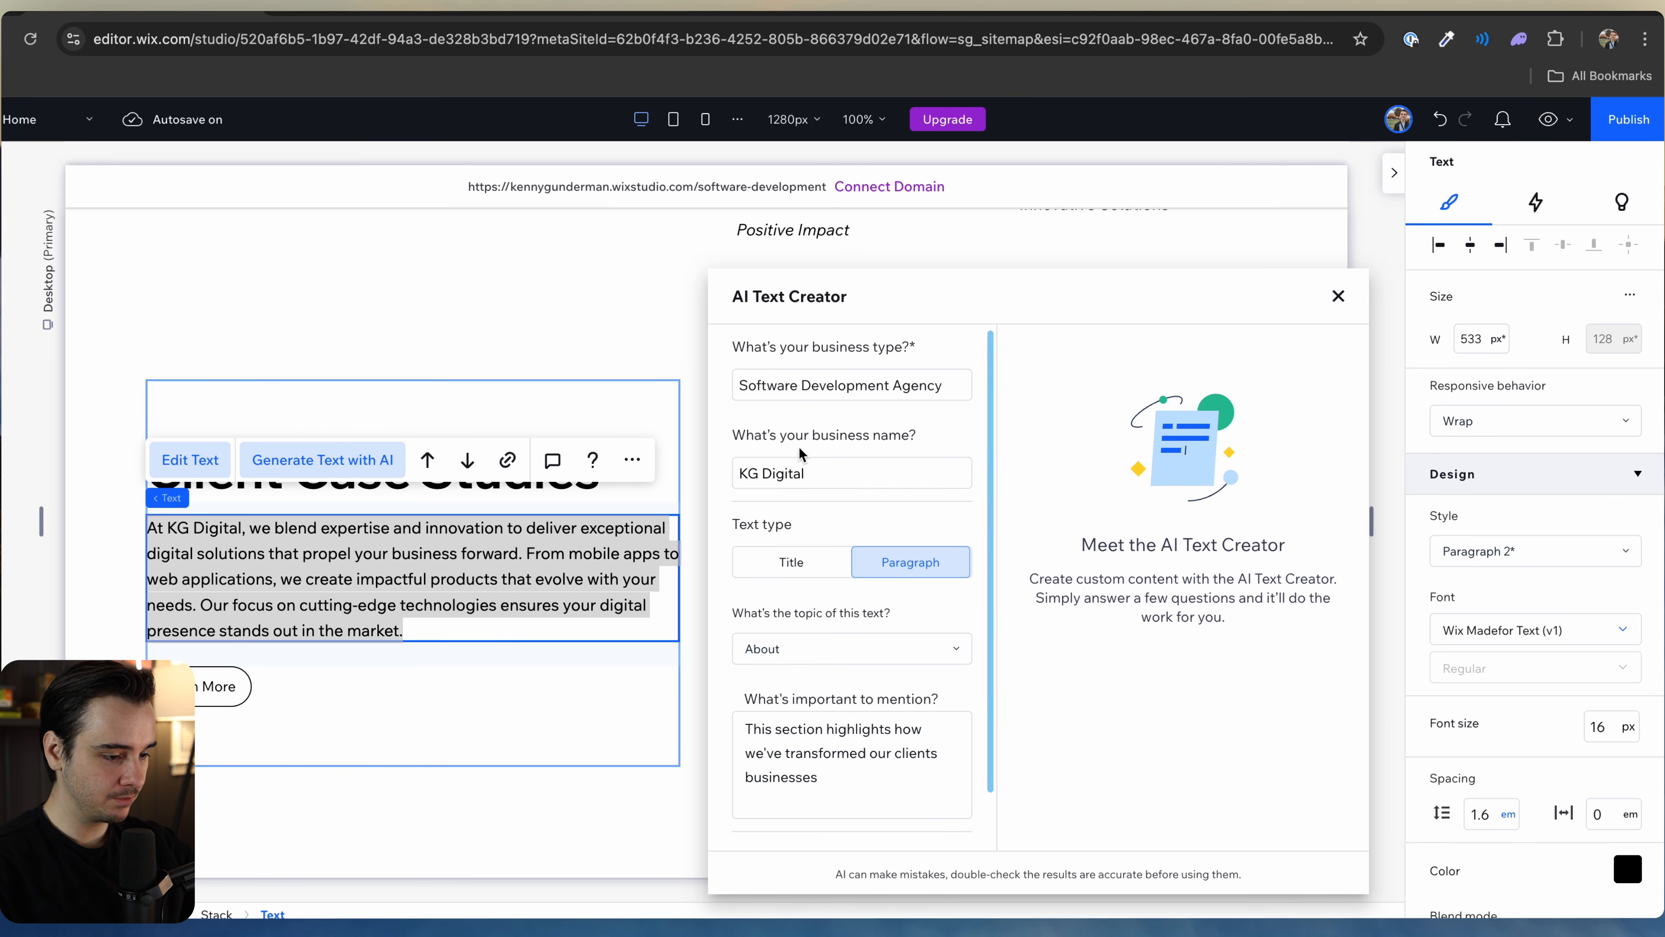
scroll(803, 439, down, 1)
click(834, 813)
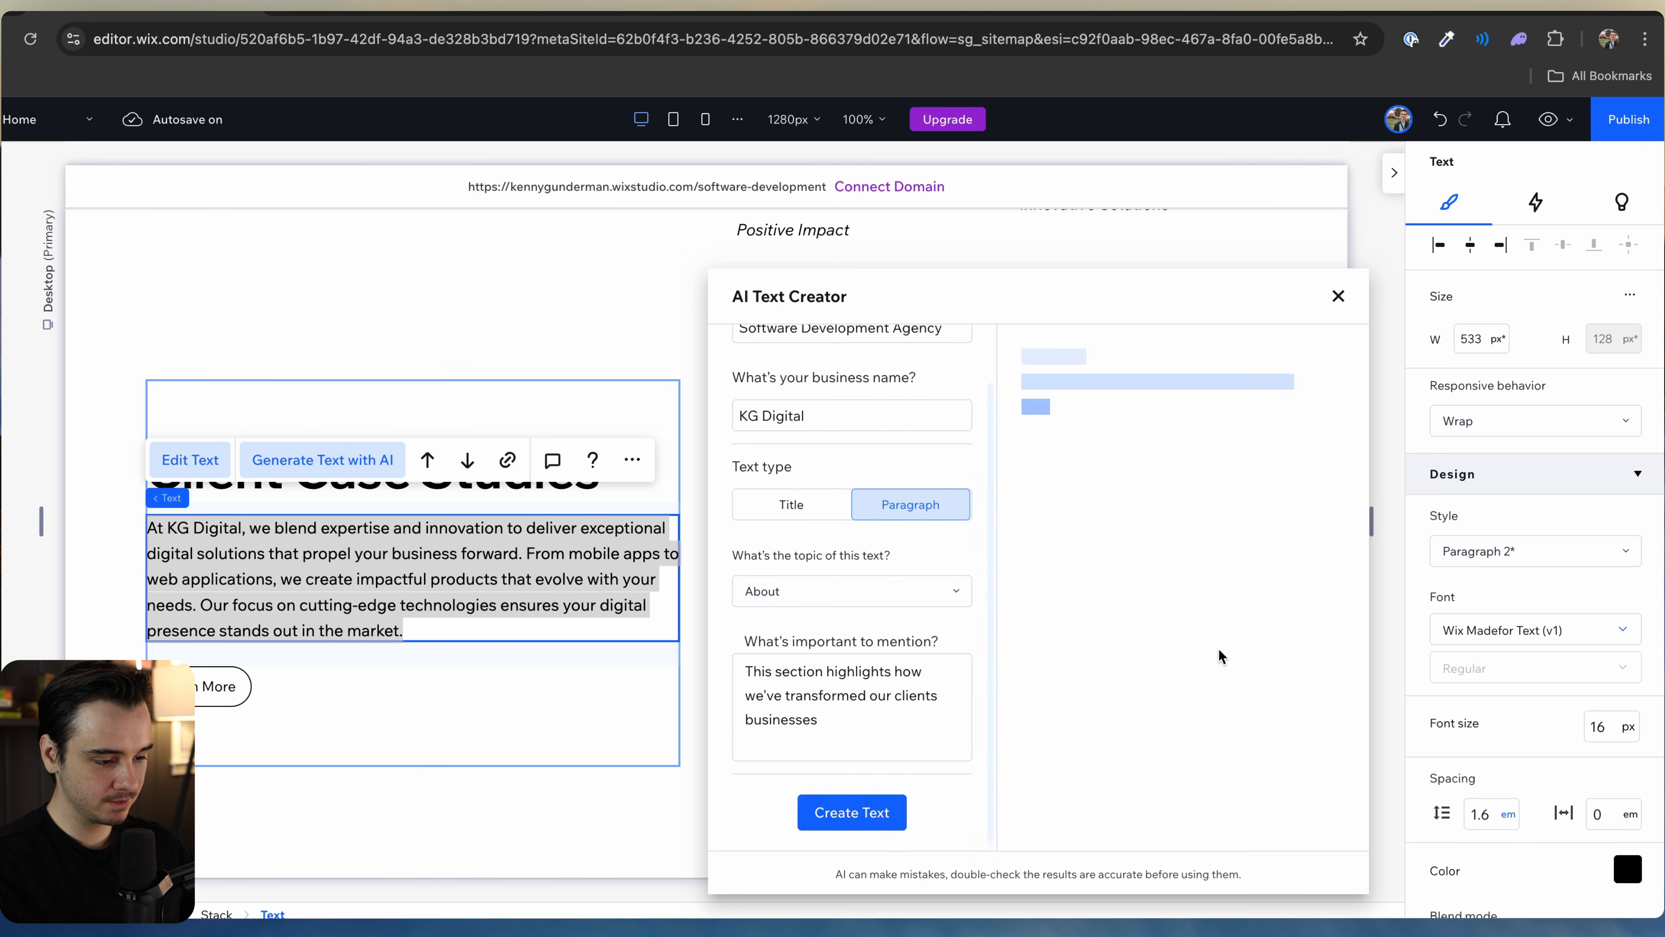
Step: Replace the section's description with the first generated paragraph option
click(1308, 619)
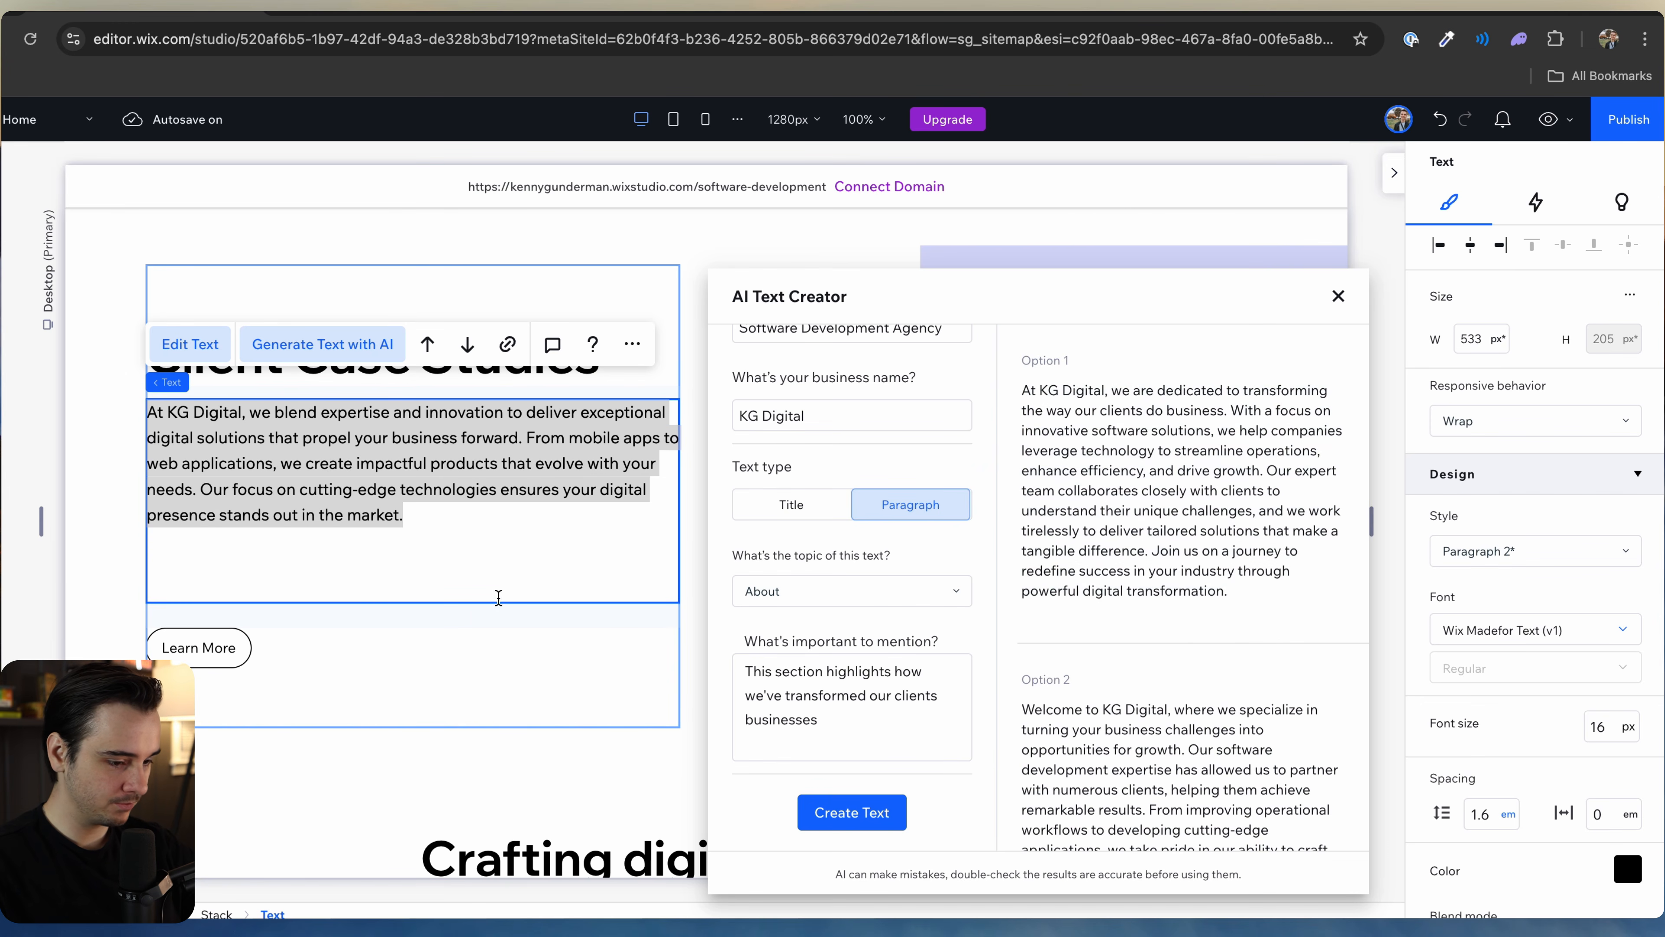
click(1034, 619)
double_click(413, 463)
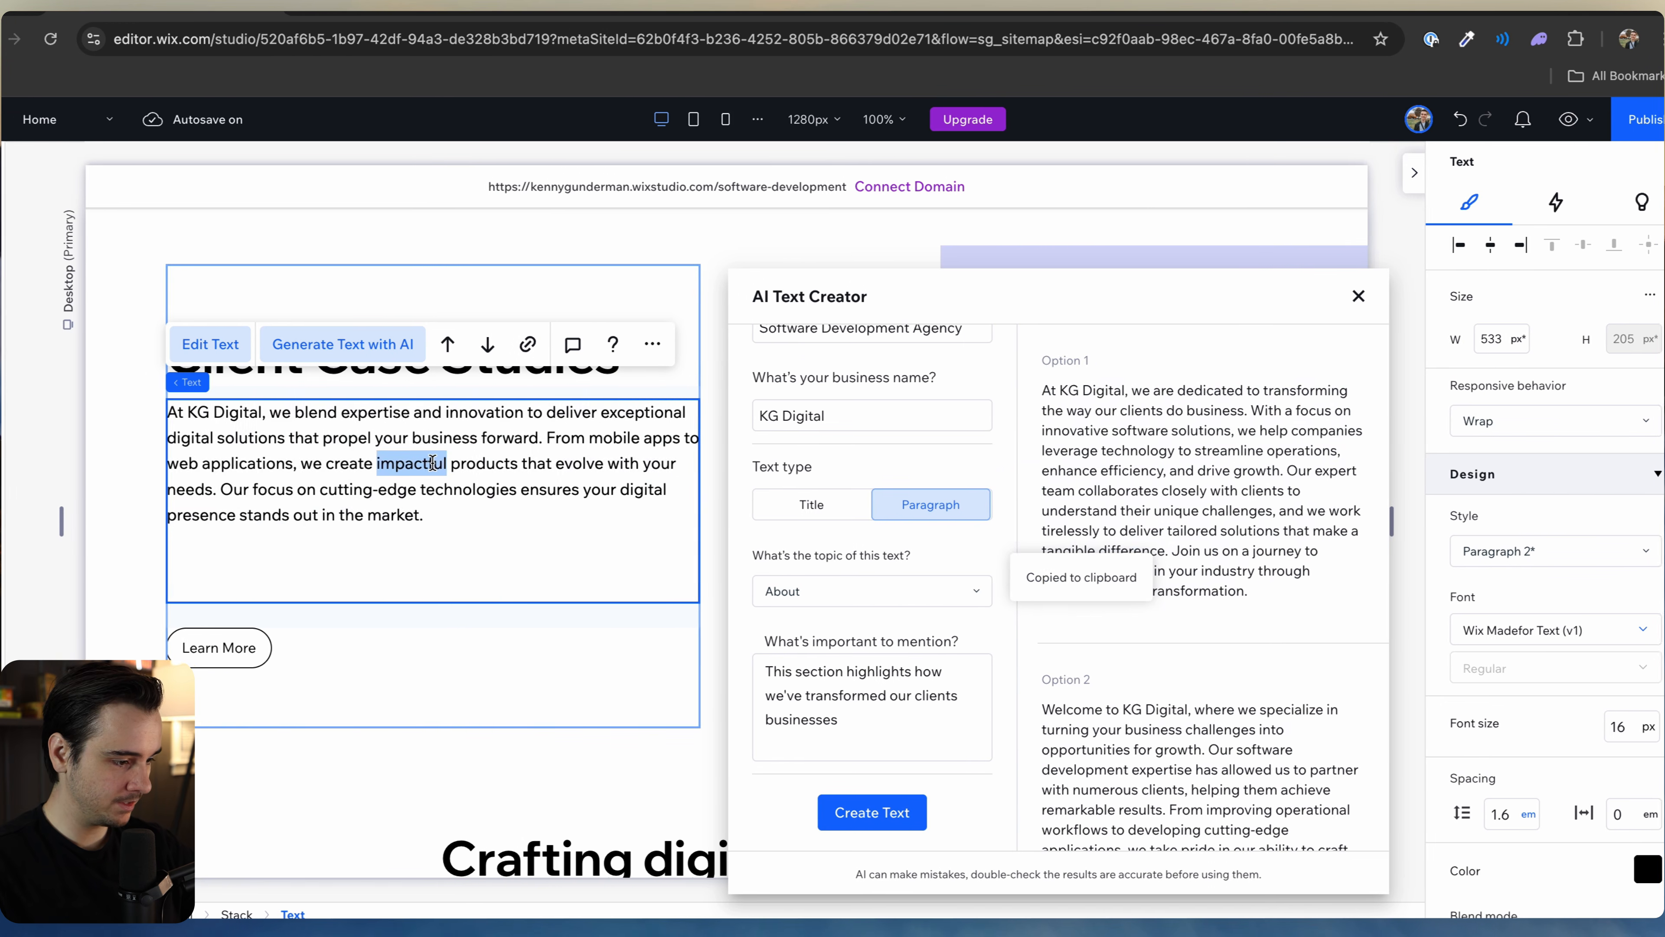
key(ctrl+a)
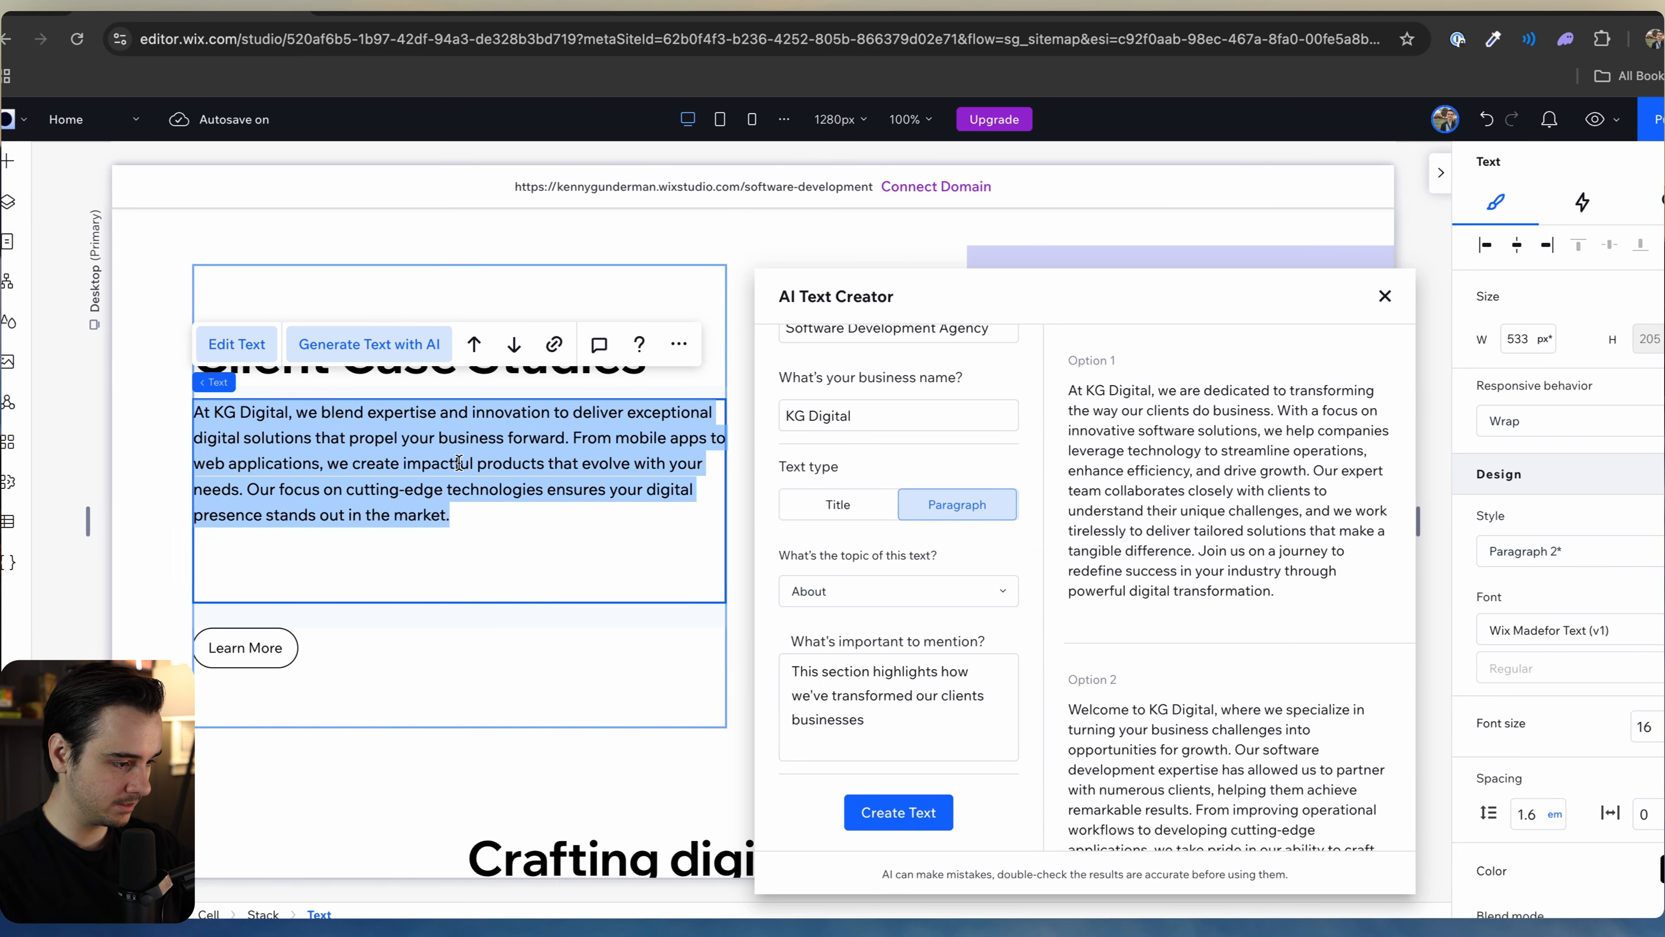
key(ctrl+v)
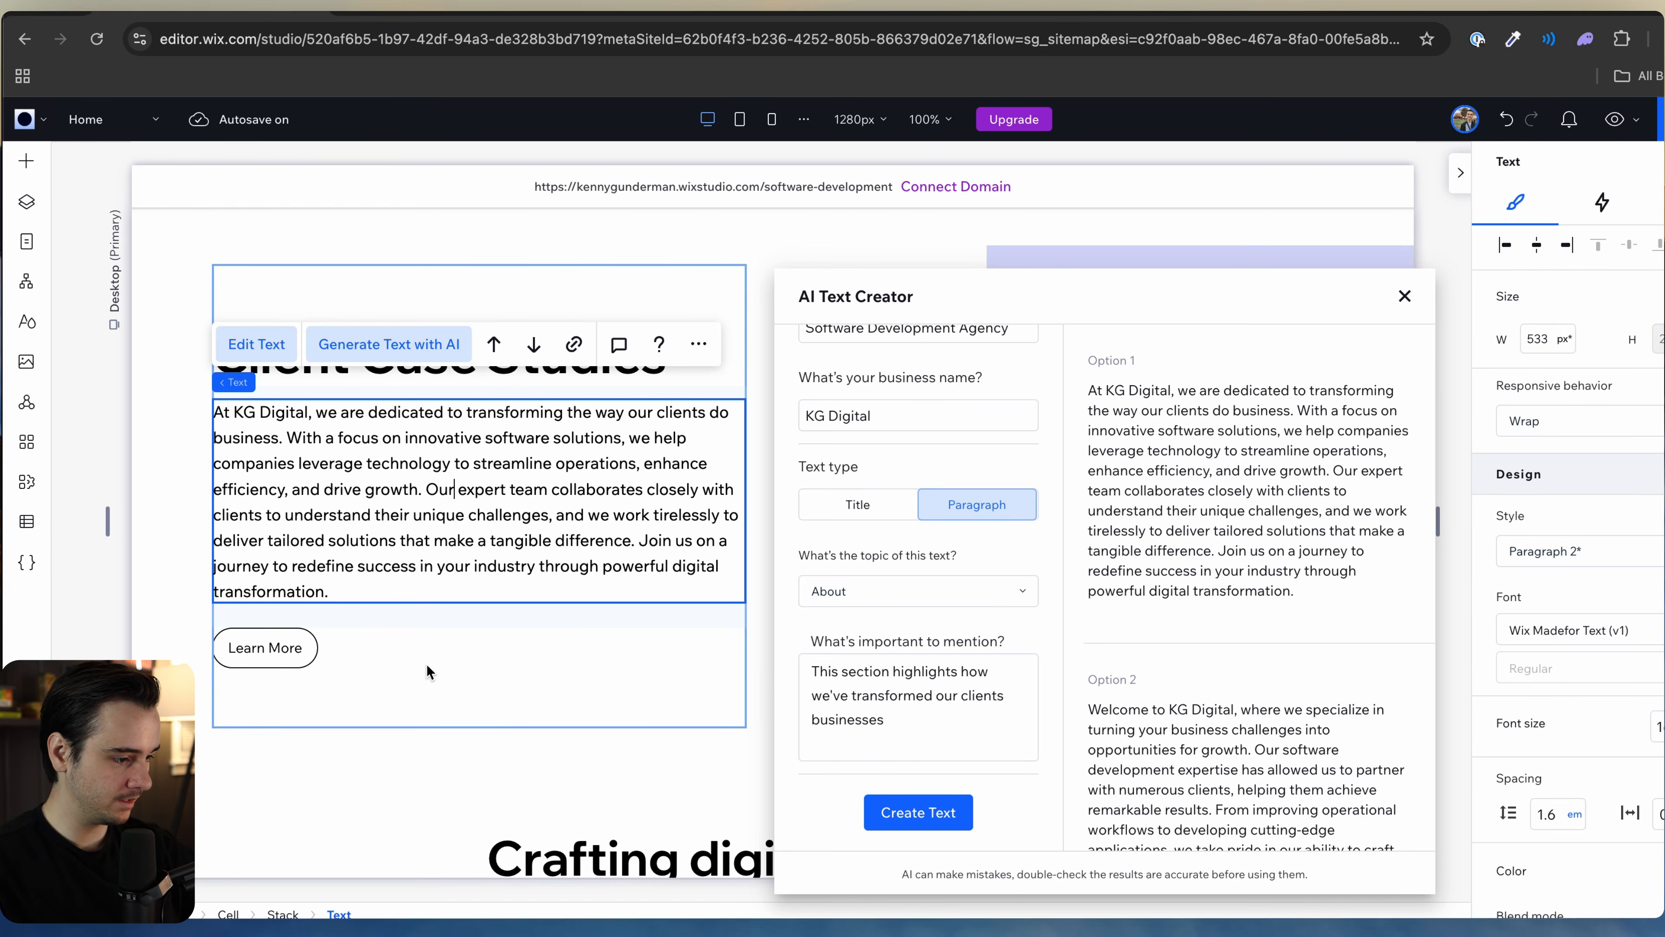
click(426, 664)
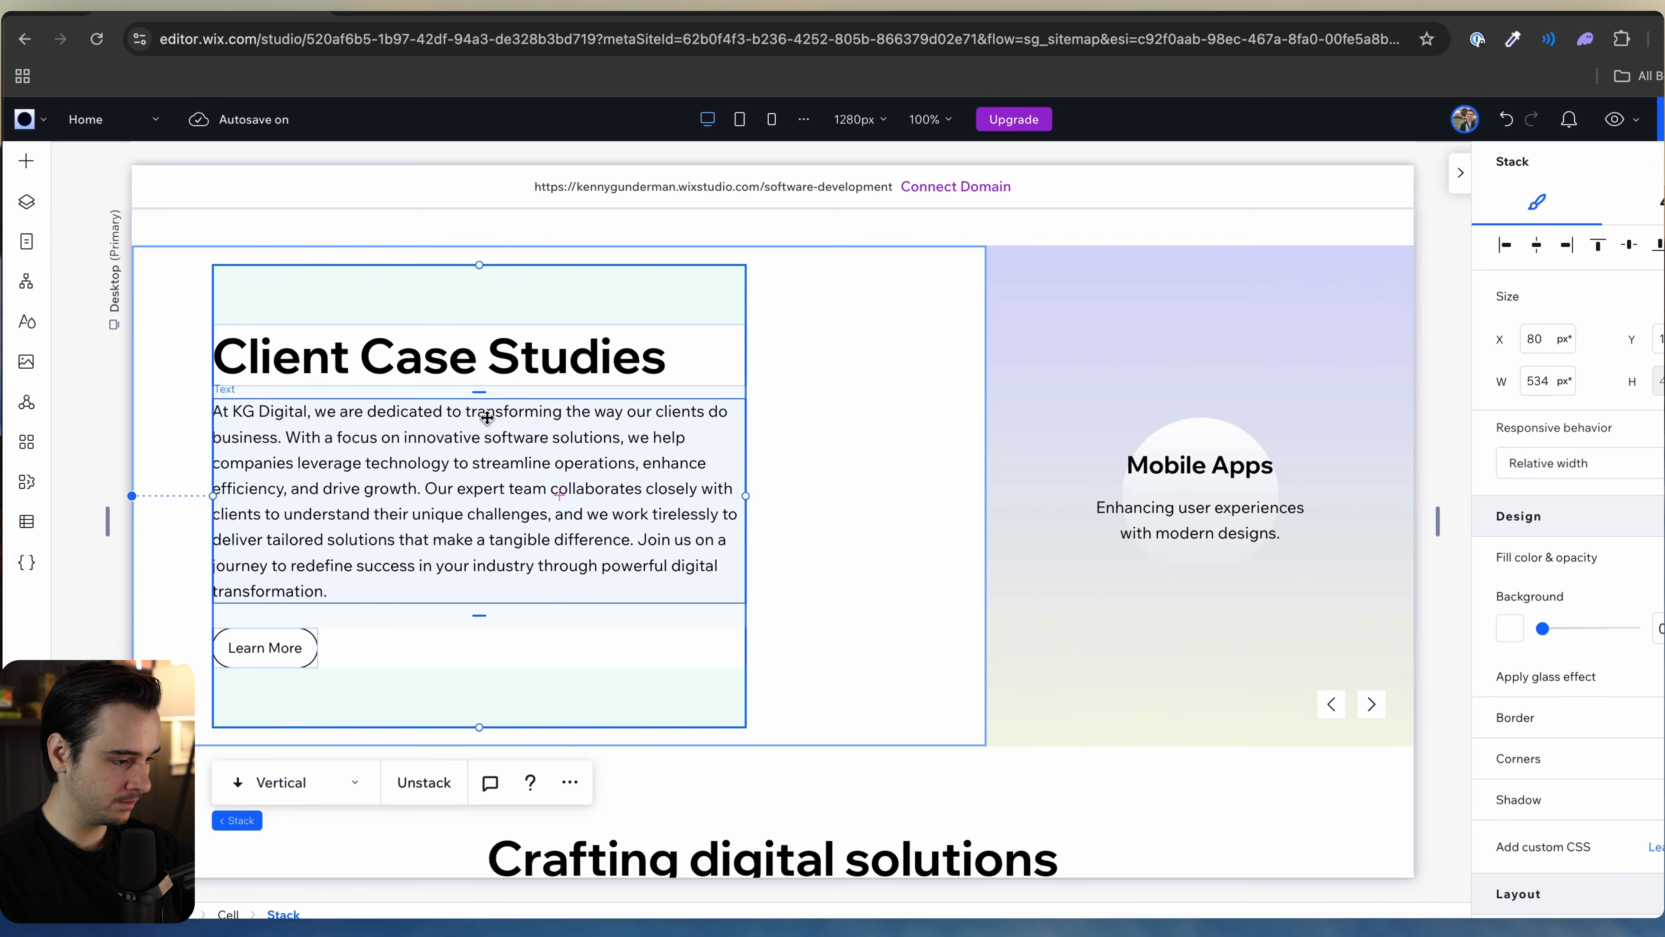
Step: Resize the section's columns, making the text cell about 667 px wide and the slideshow cell about 613 px wide
click(780, 550)
drag(834, 523, 797, 523)
scroll(666, 503, down, 1)
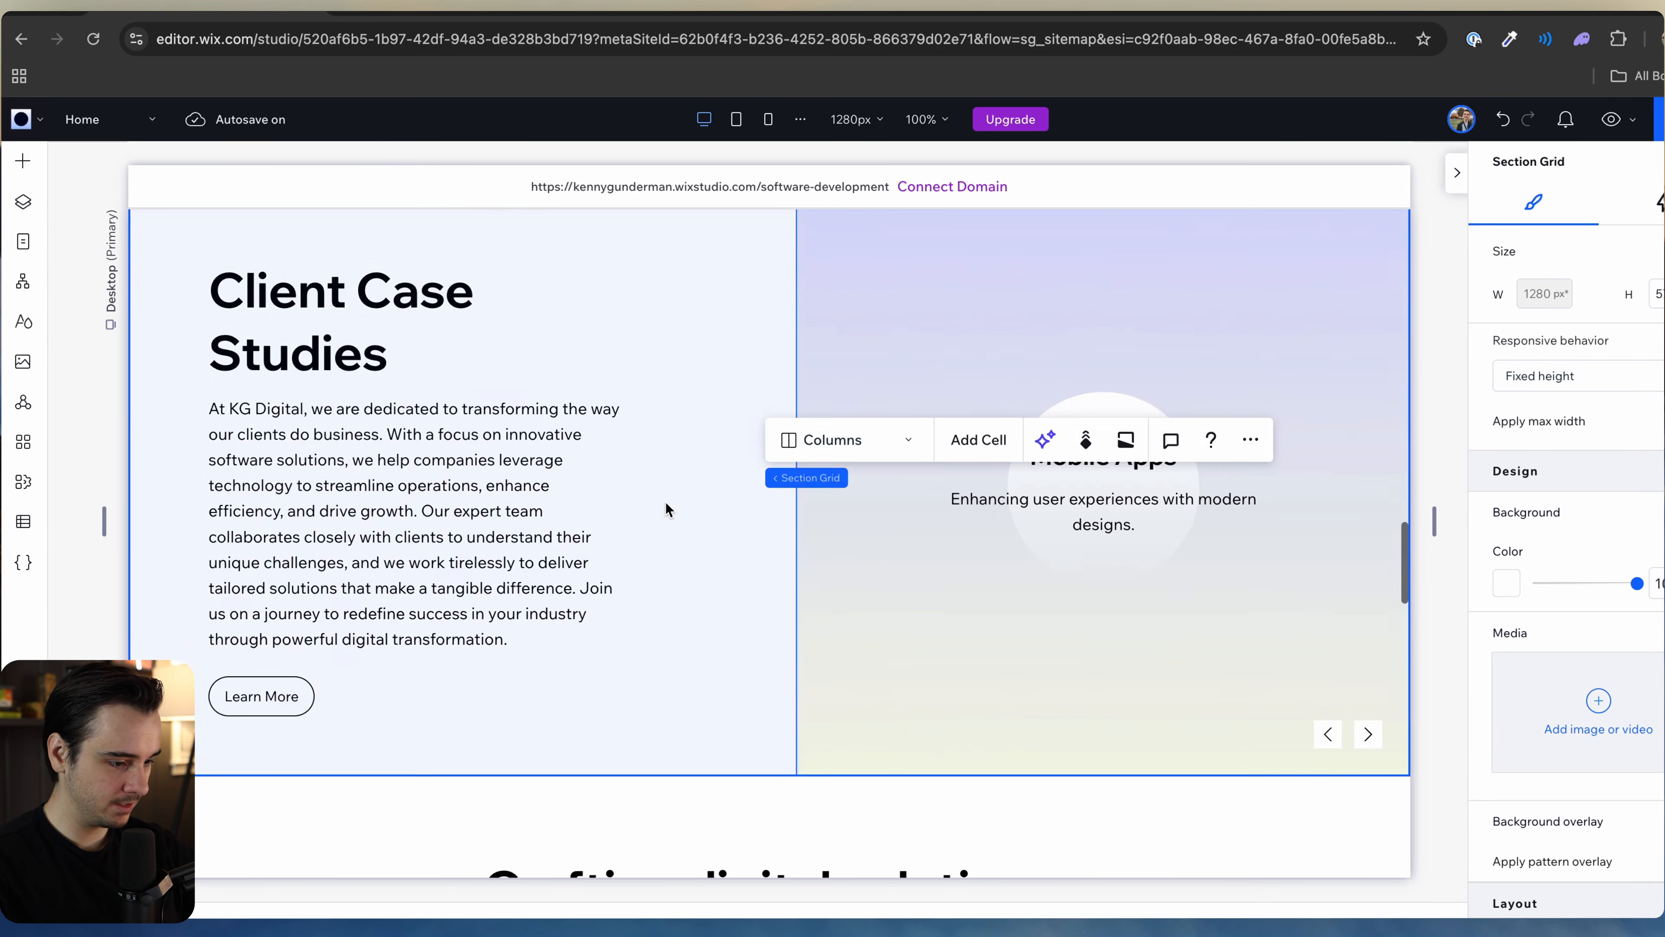
click(1038, 649)
scroll(830, 399, up, 3)
scroll(830, 399, down, 4)
scroll(831, 399, up, 2)
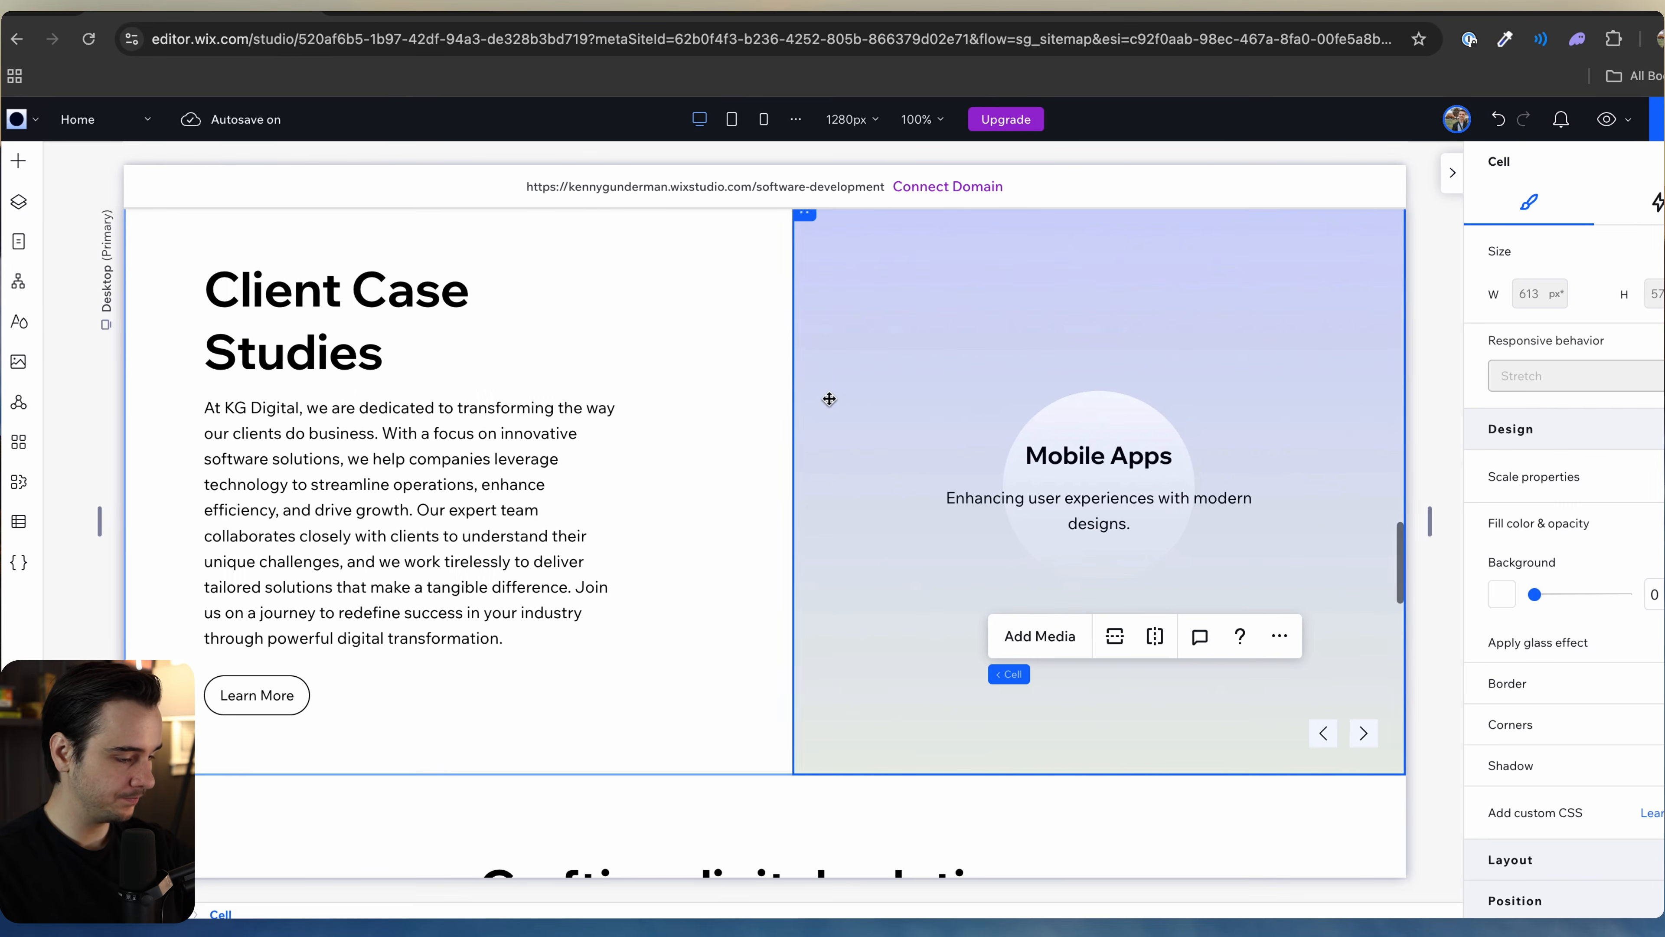
Step: Change the slide's "Mobile Apps" title to "Youtube"
click(1107, 452)
click(1108, 457)
double_click(1102, 457)
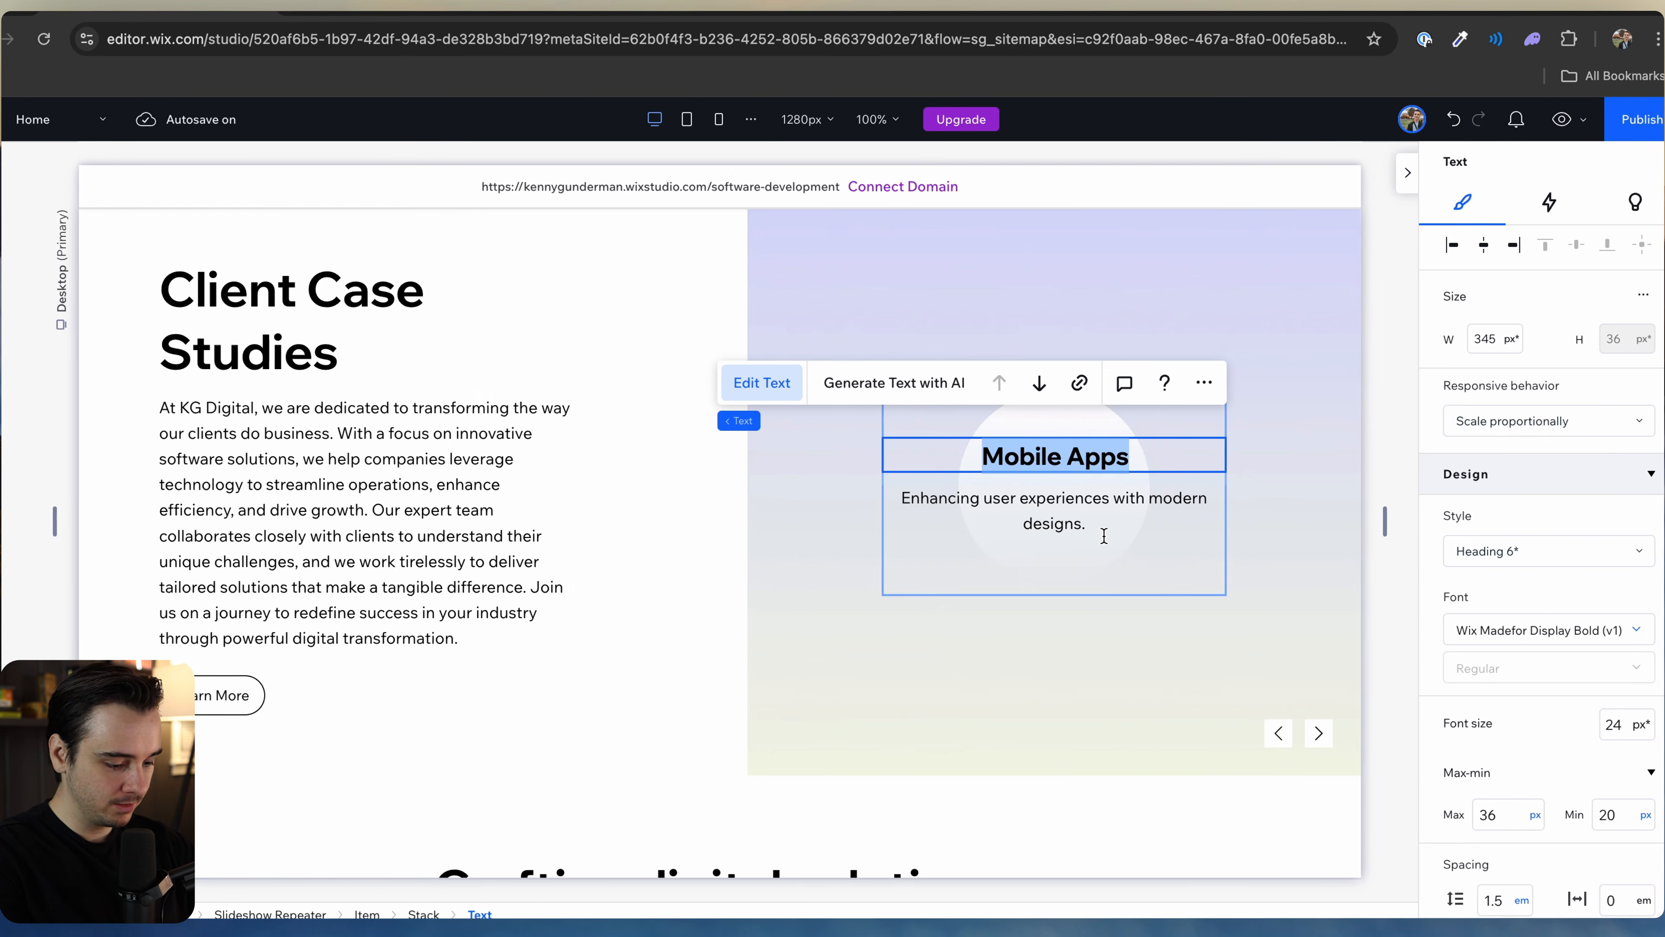
text(Youtube)
double_click(1015, 515)
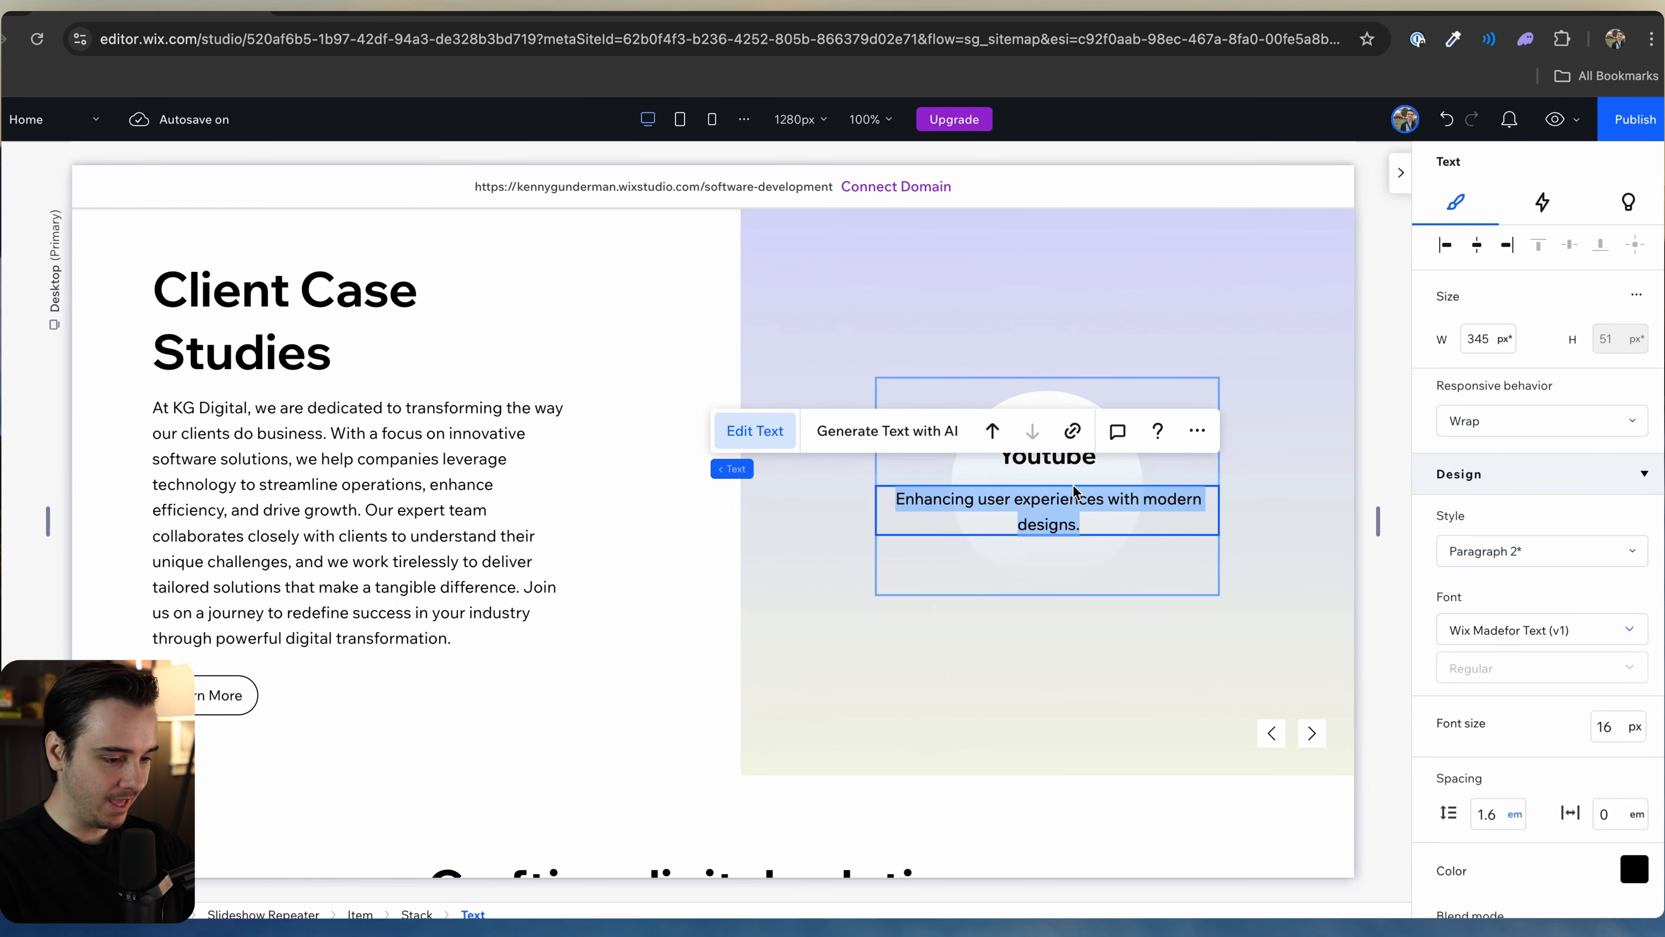
click(1102, 573)
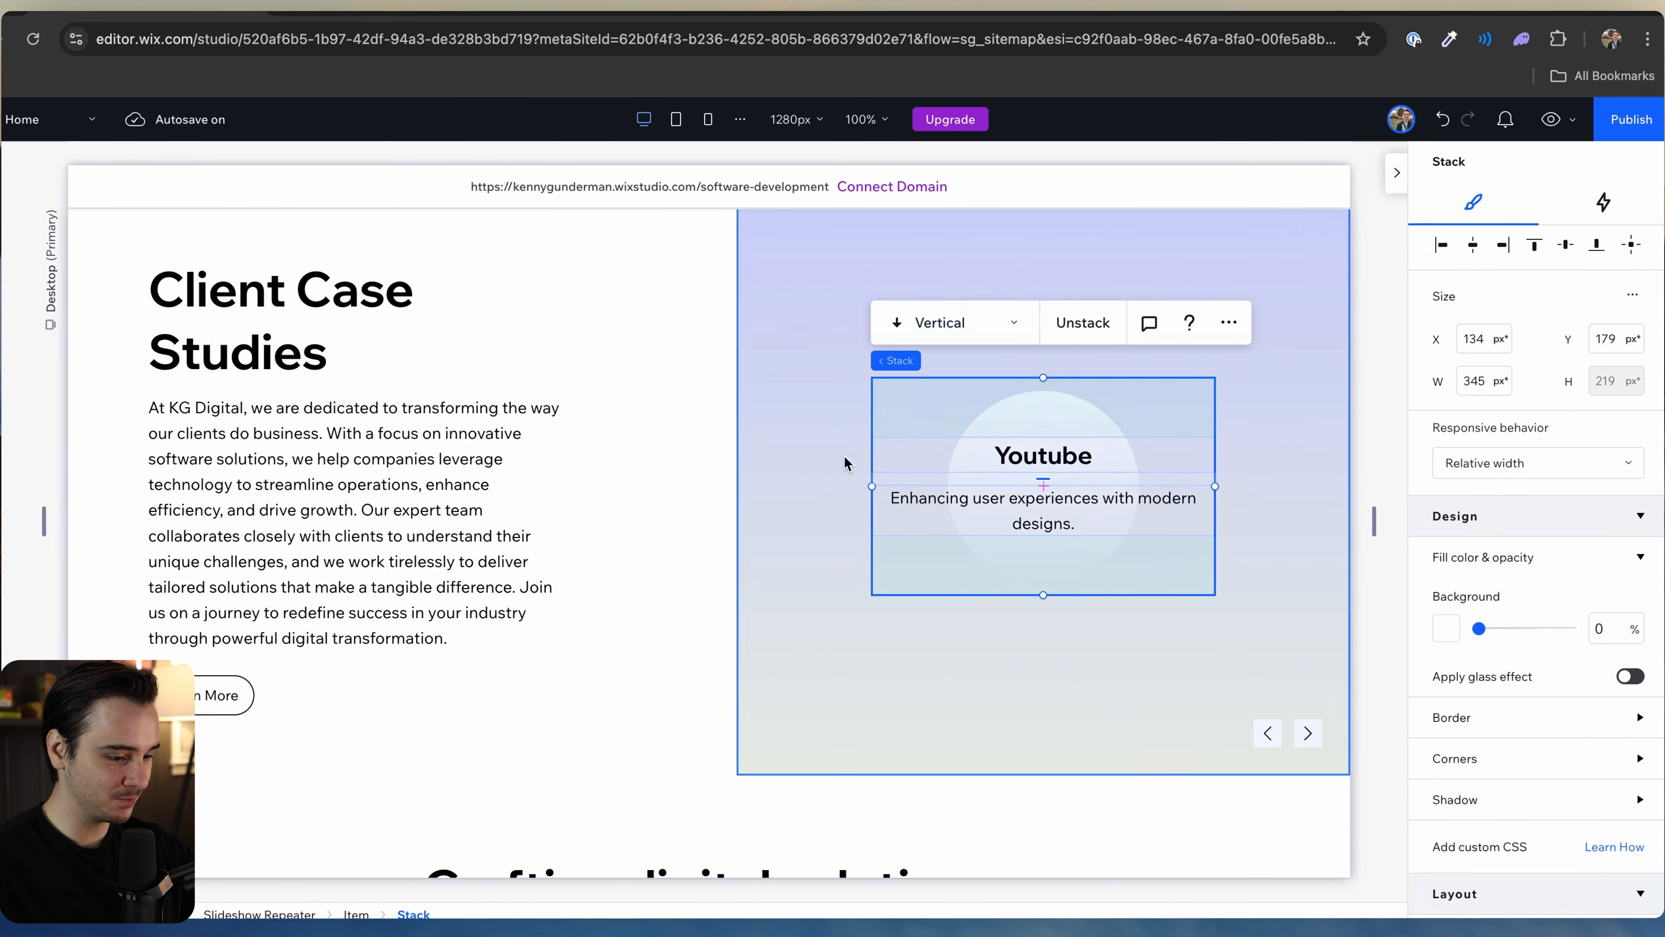
click(771, 483)
click(974, 564)
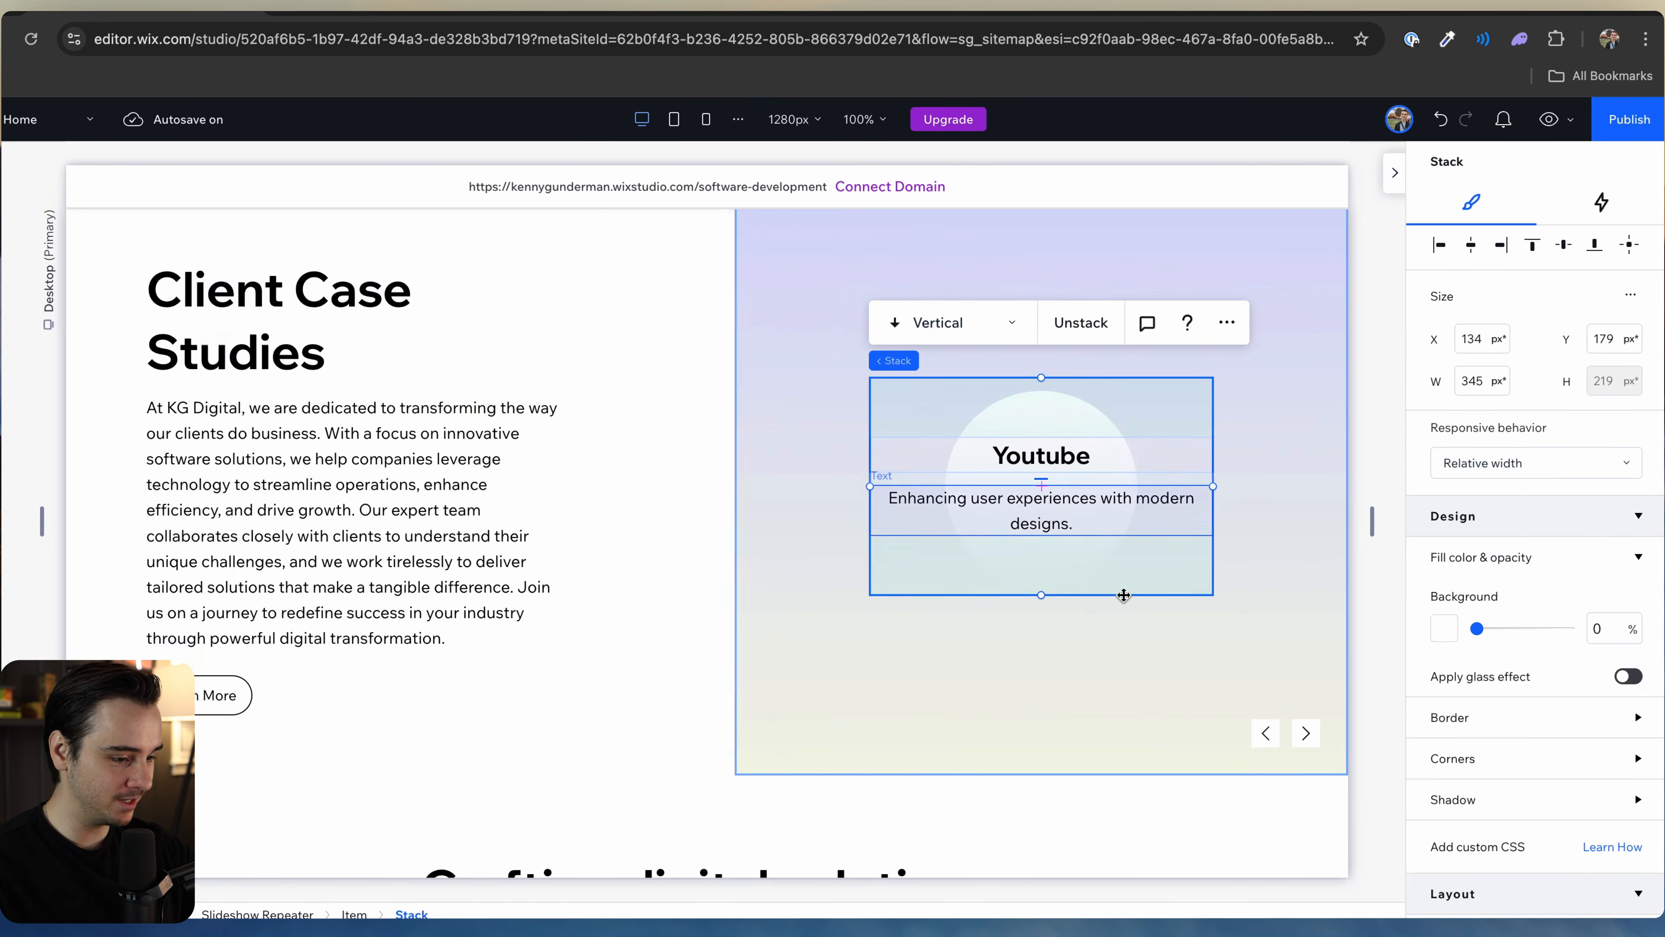
click(1055, 518)
click(552, 419)
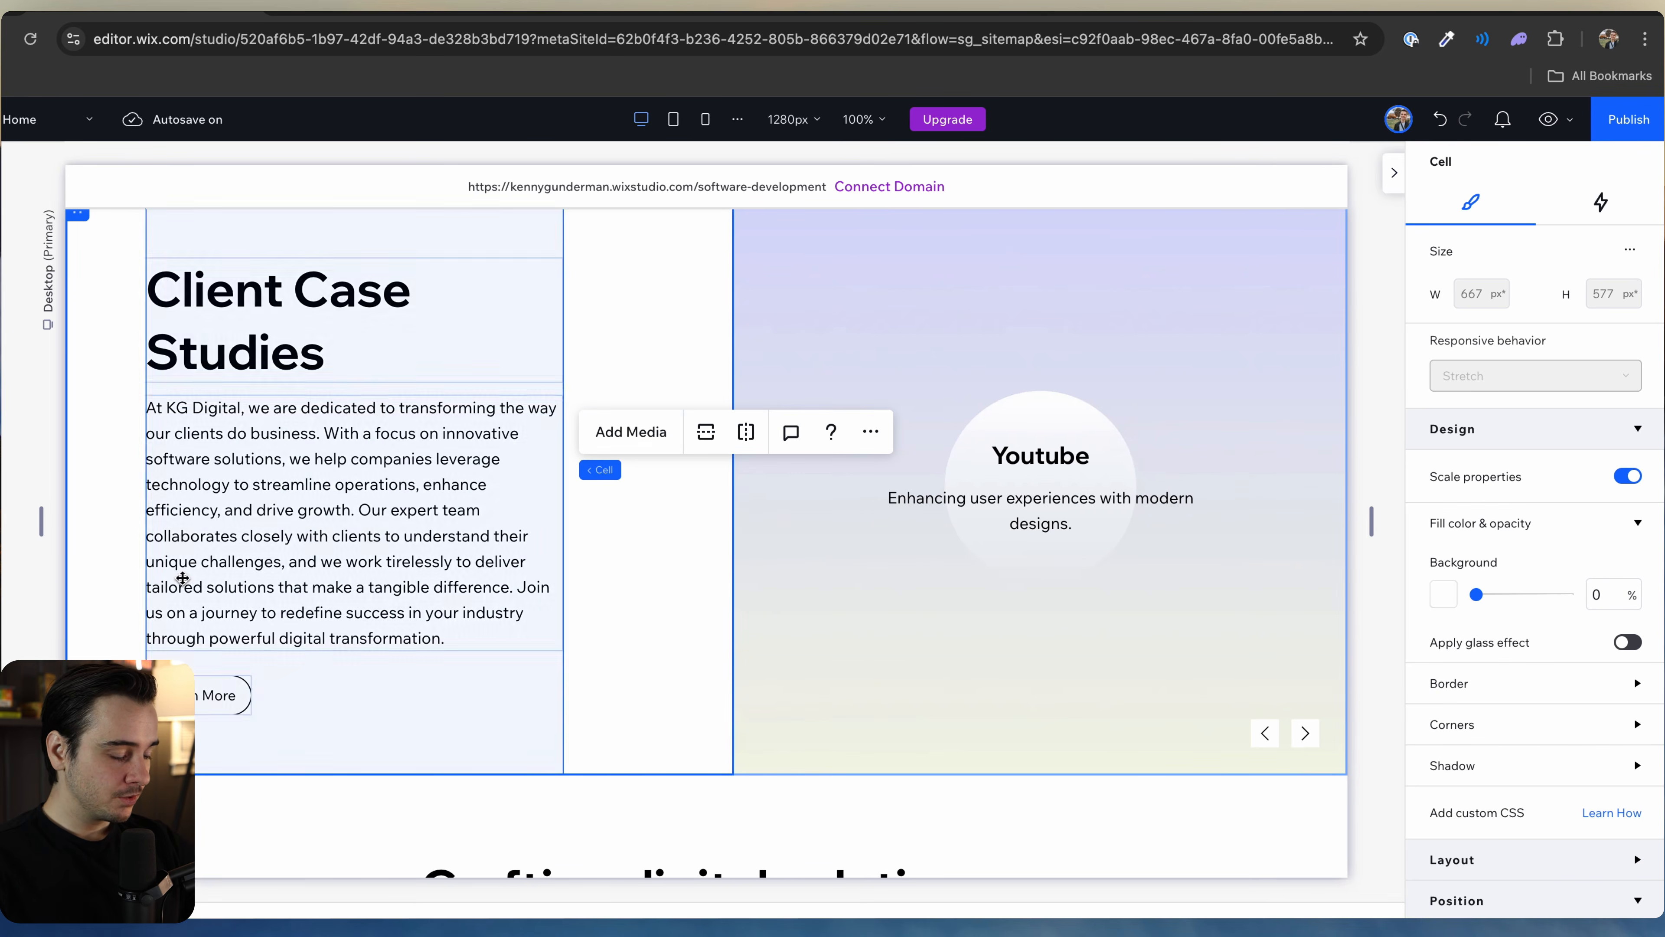
click(186, 698)
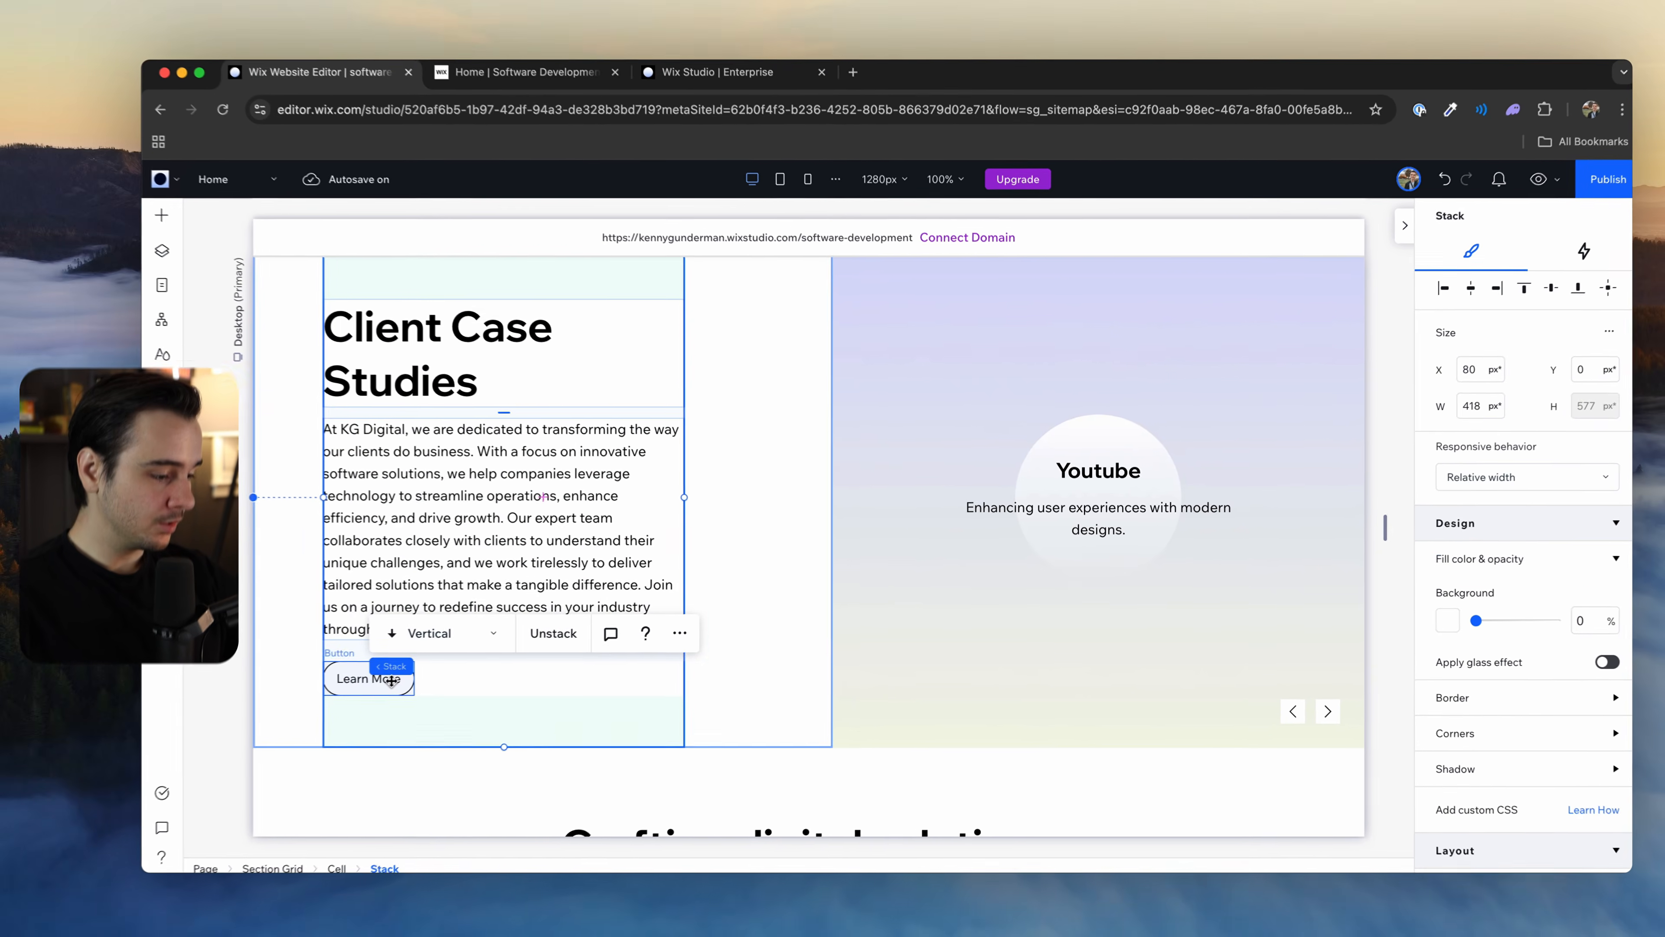
click(306, 688)
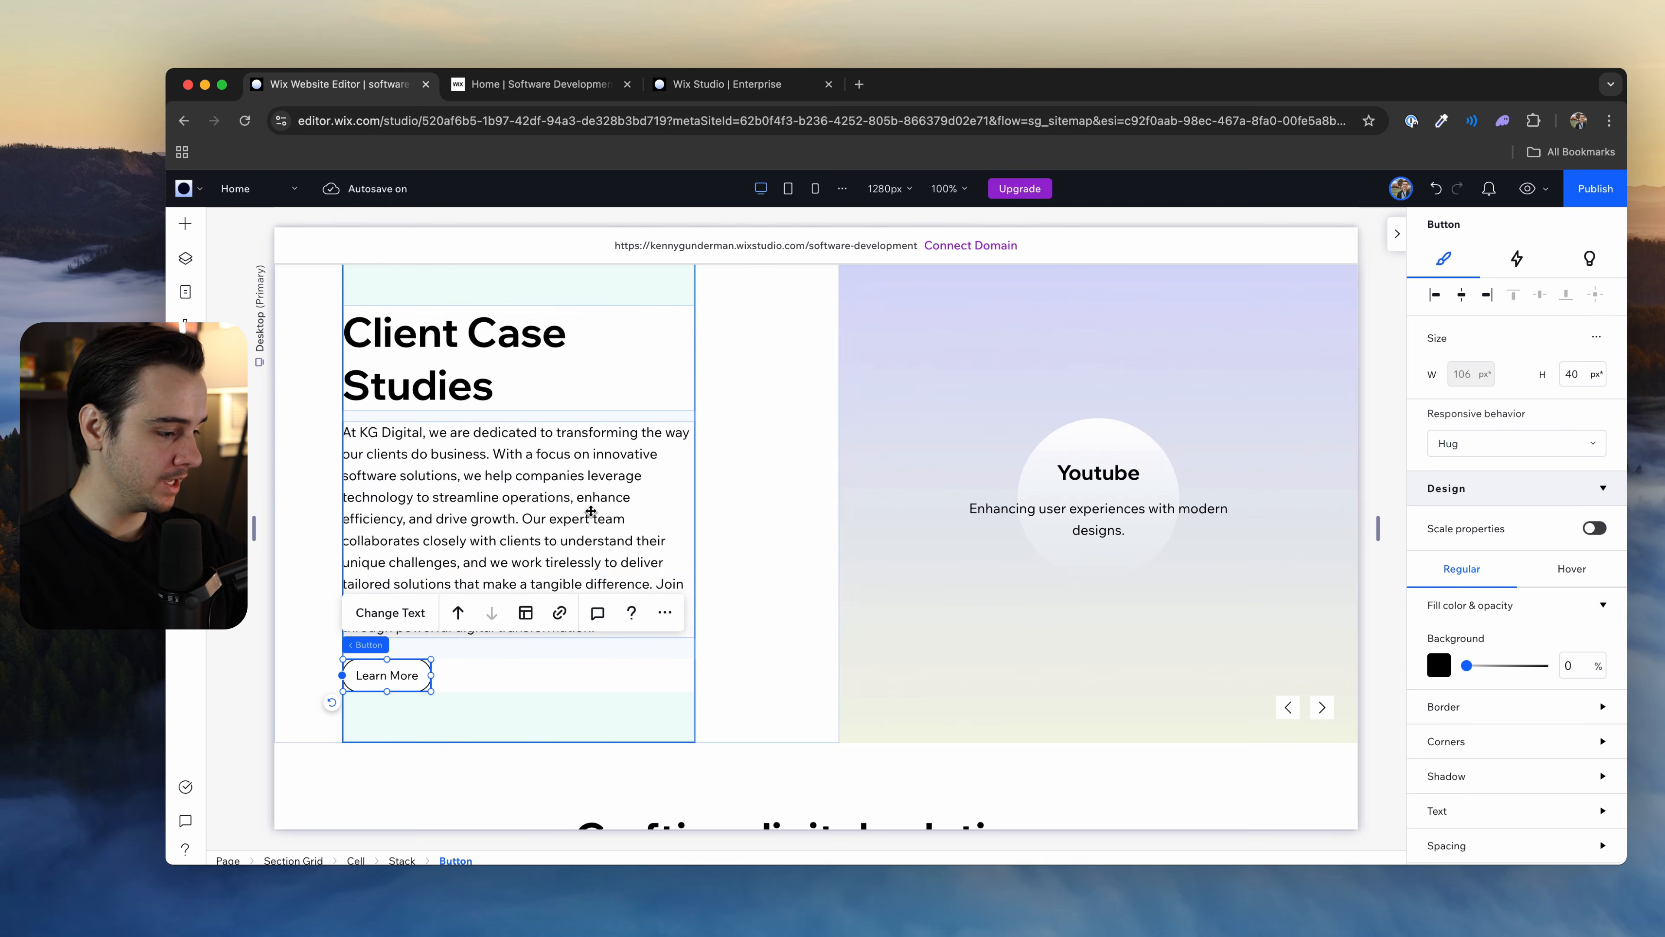
click(781, 422)
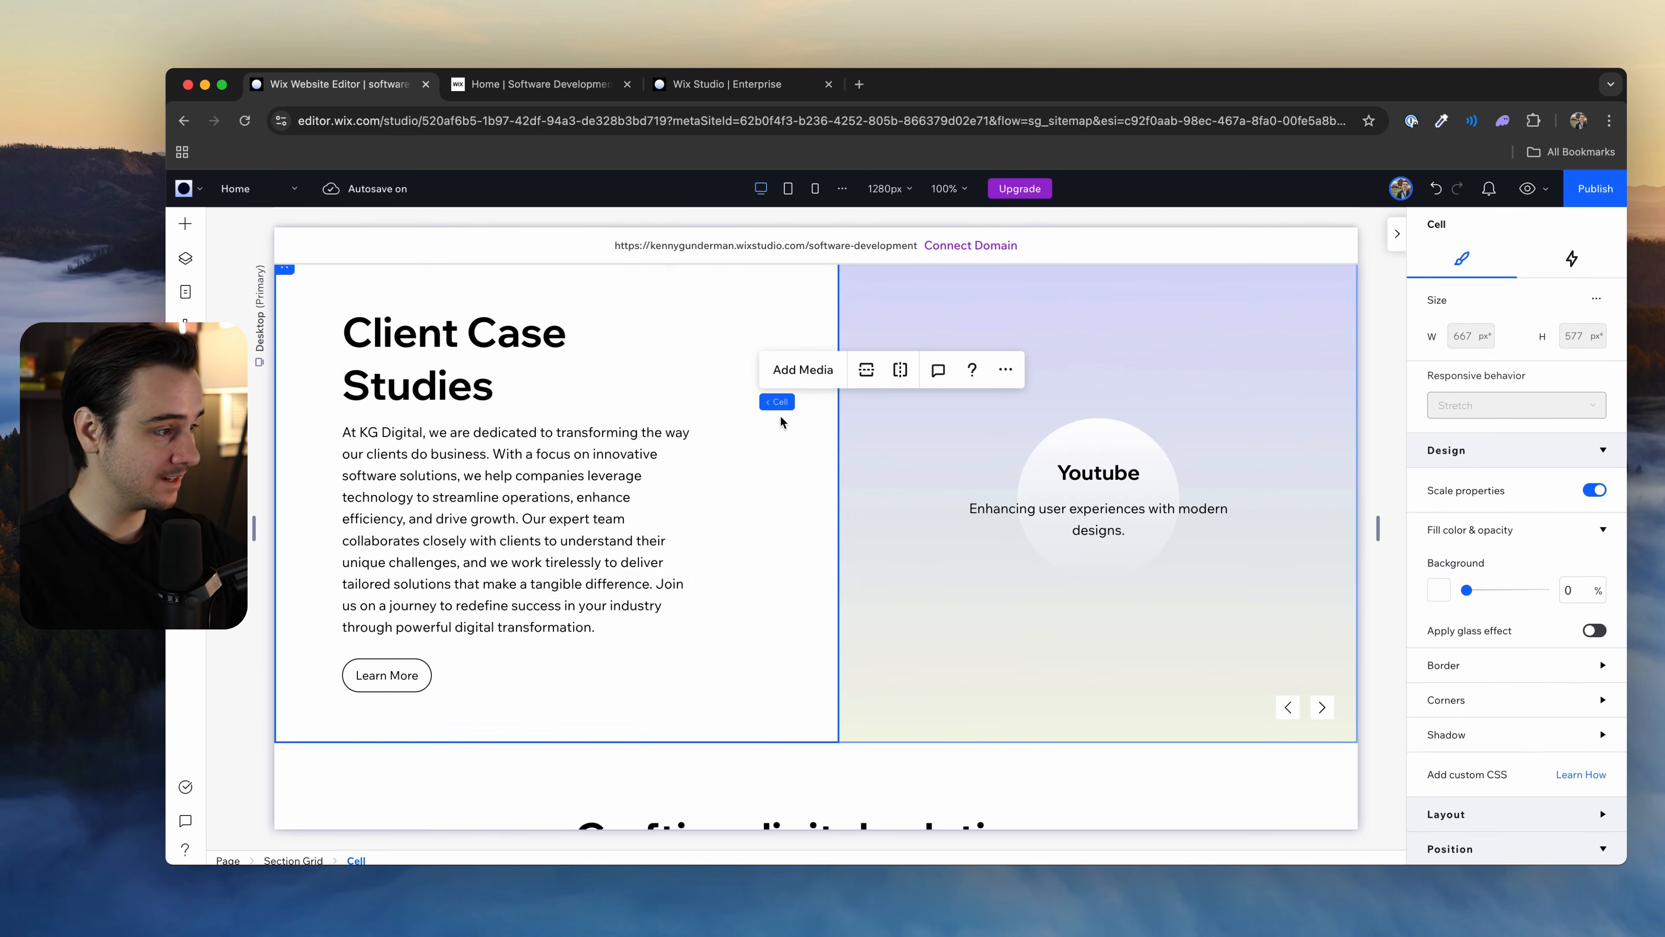
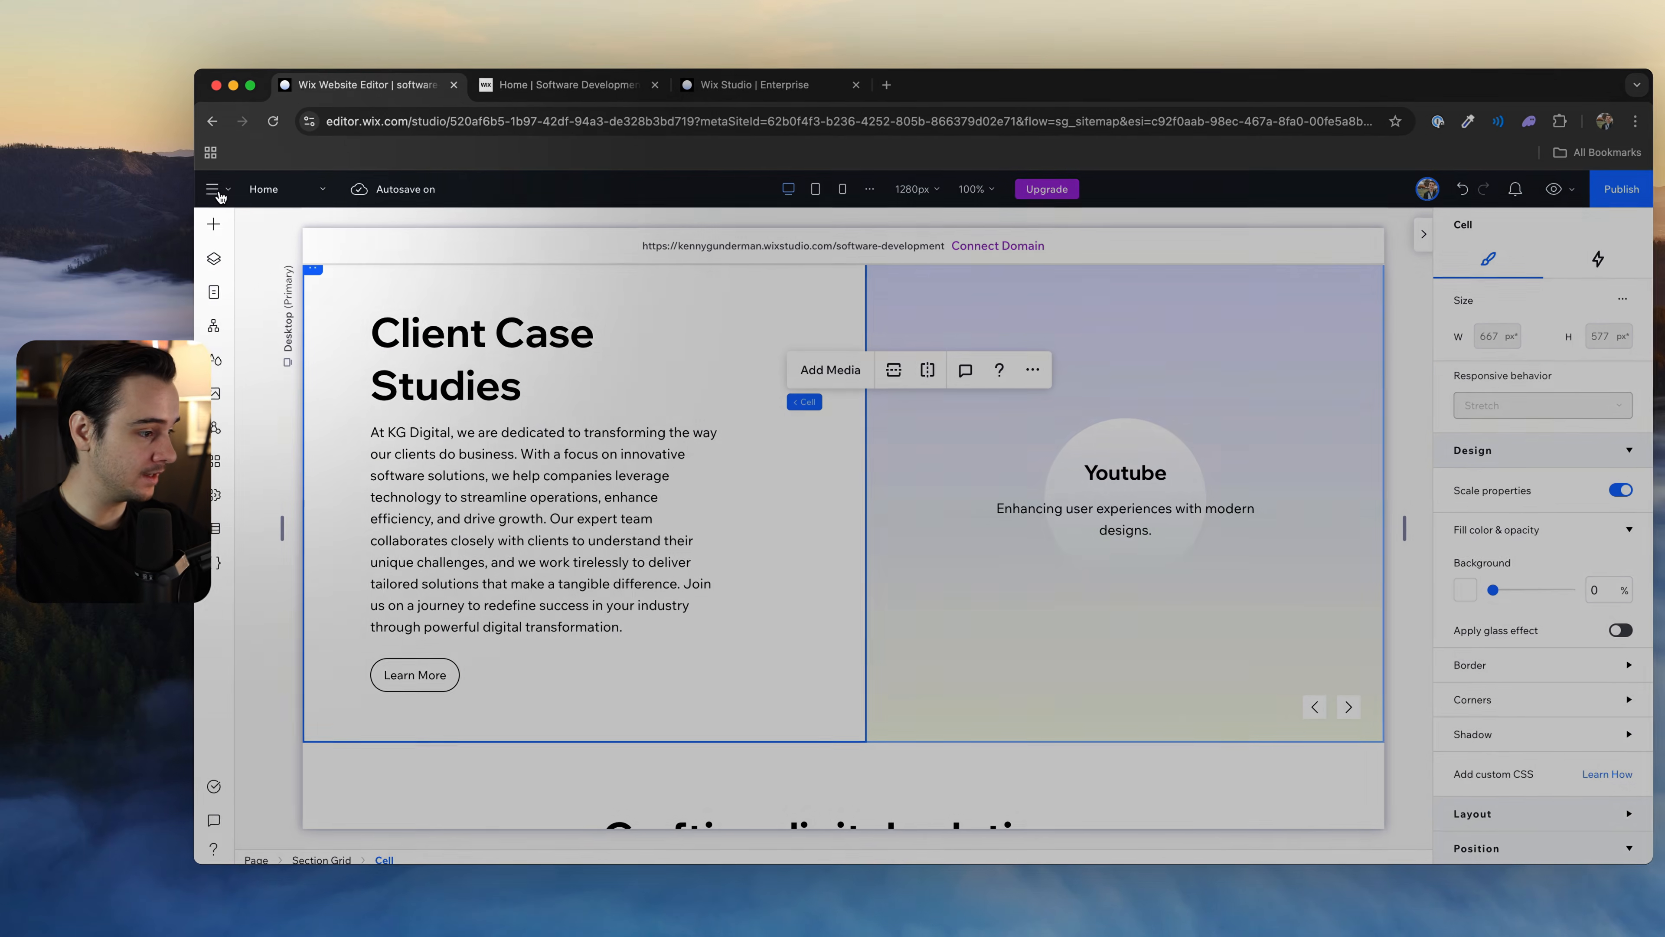
Step: Open the site's dashboard and go to its CMS collections page
click(219, 197)
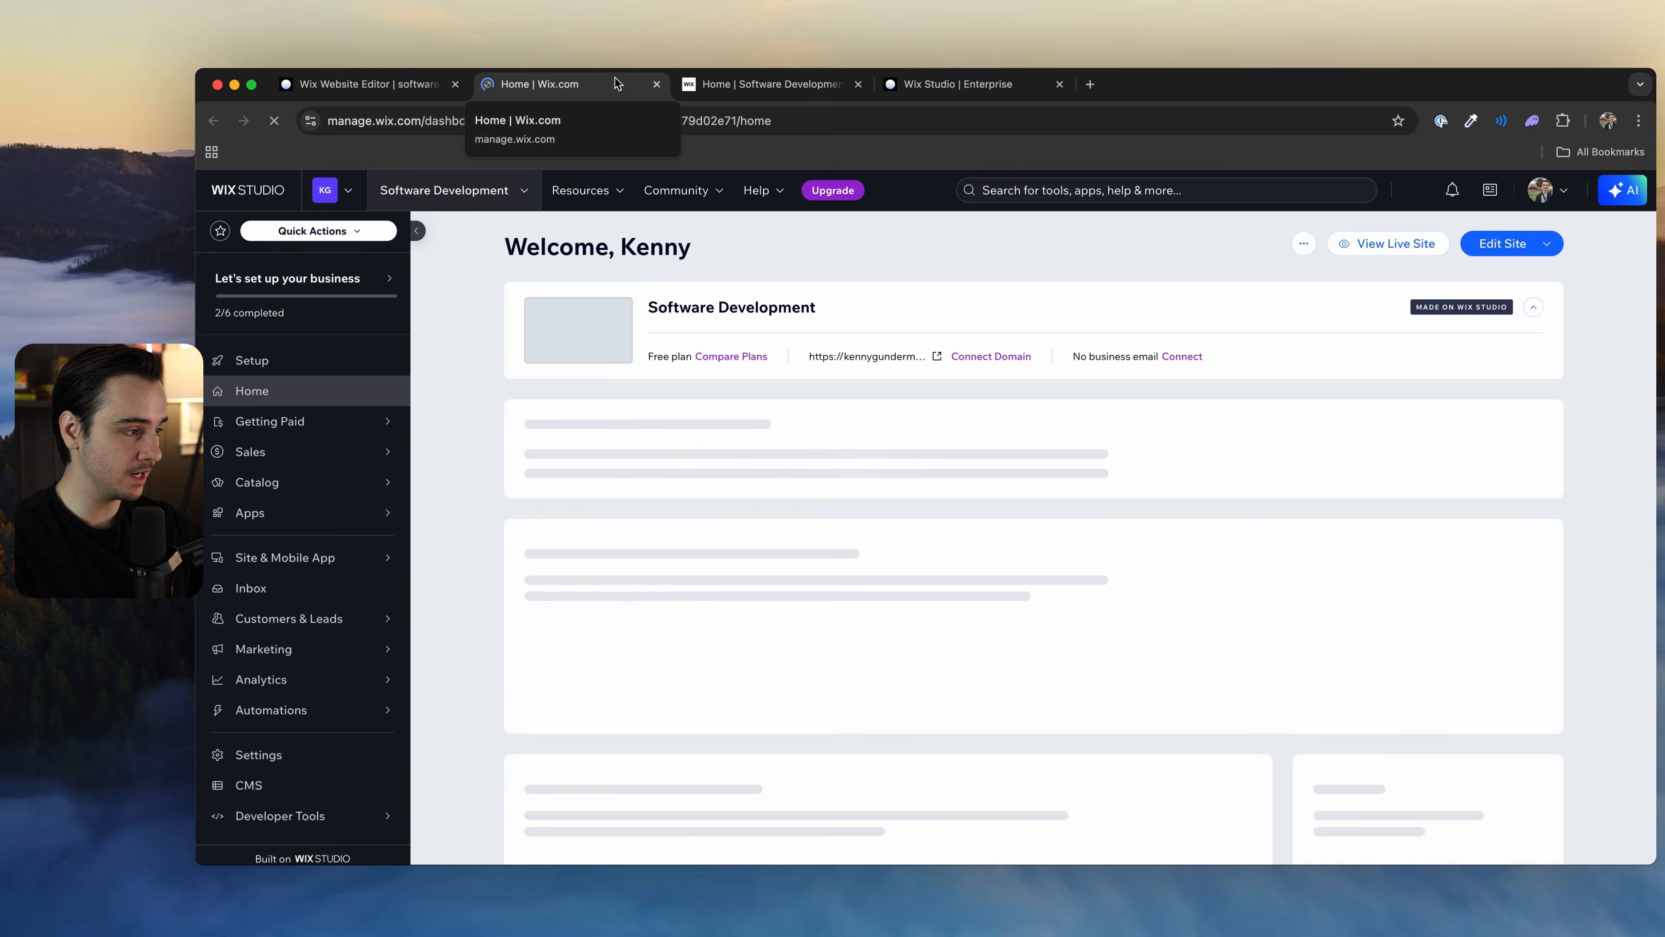
scroll(290, 538, down, 2)
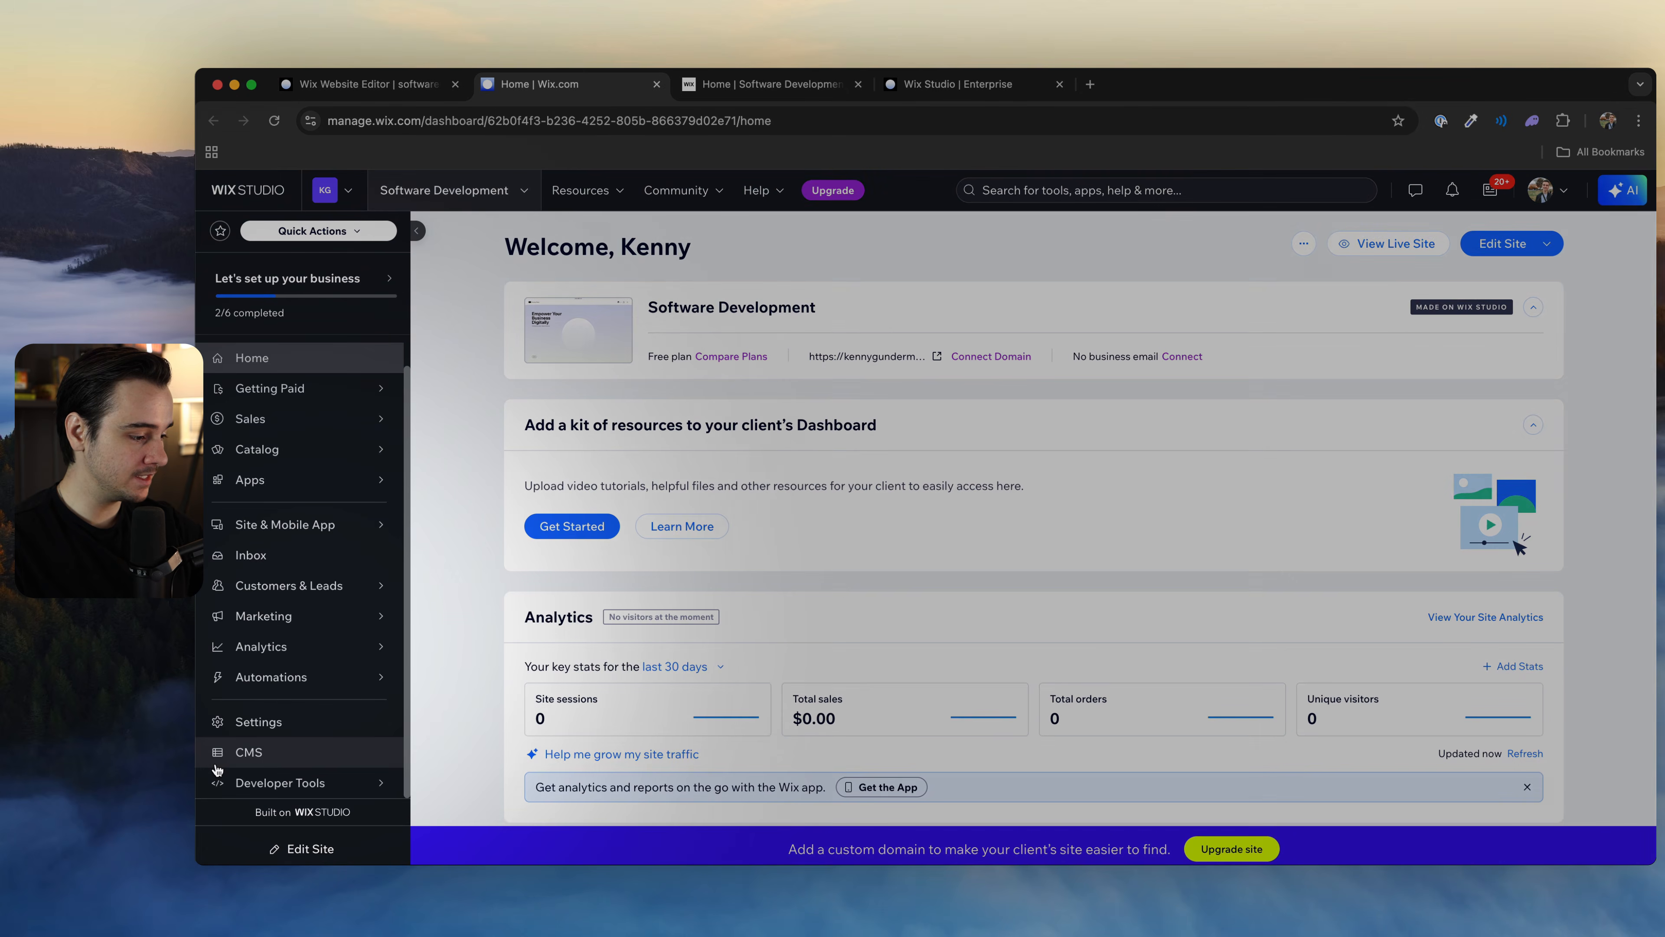
click(249, 752)
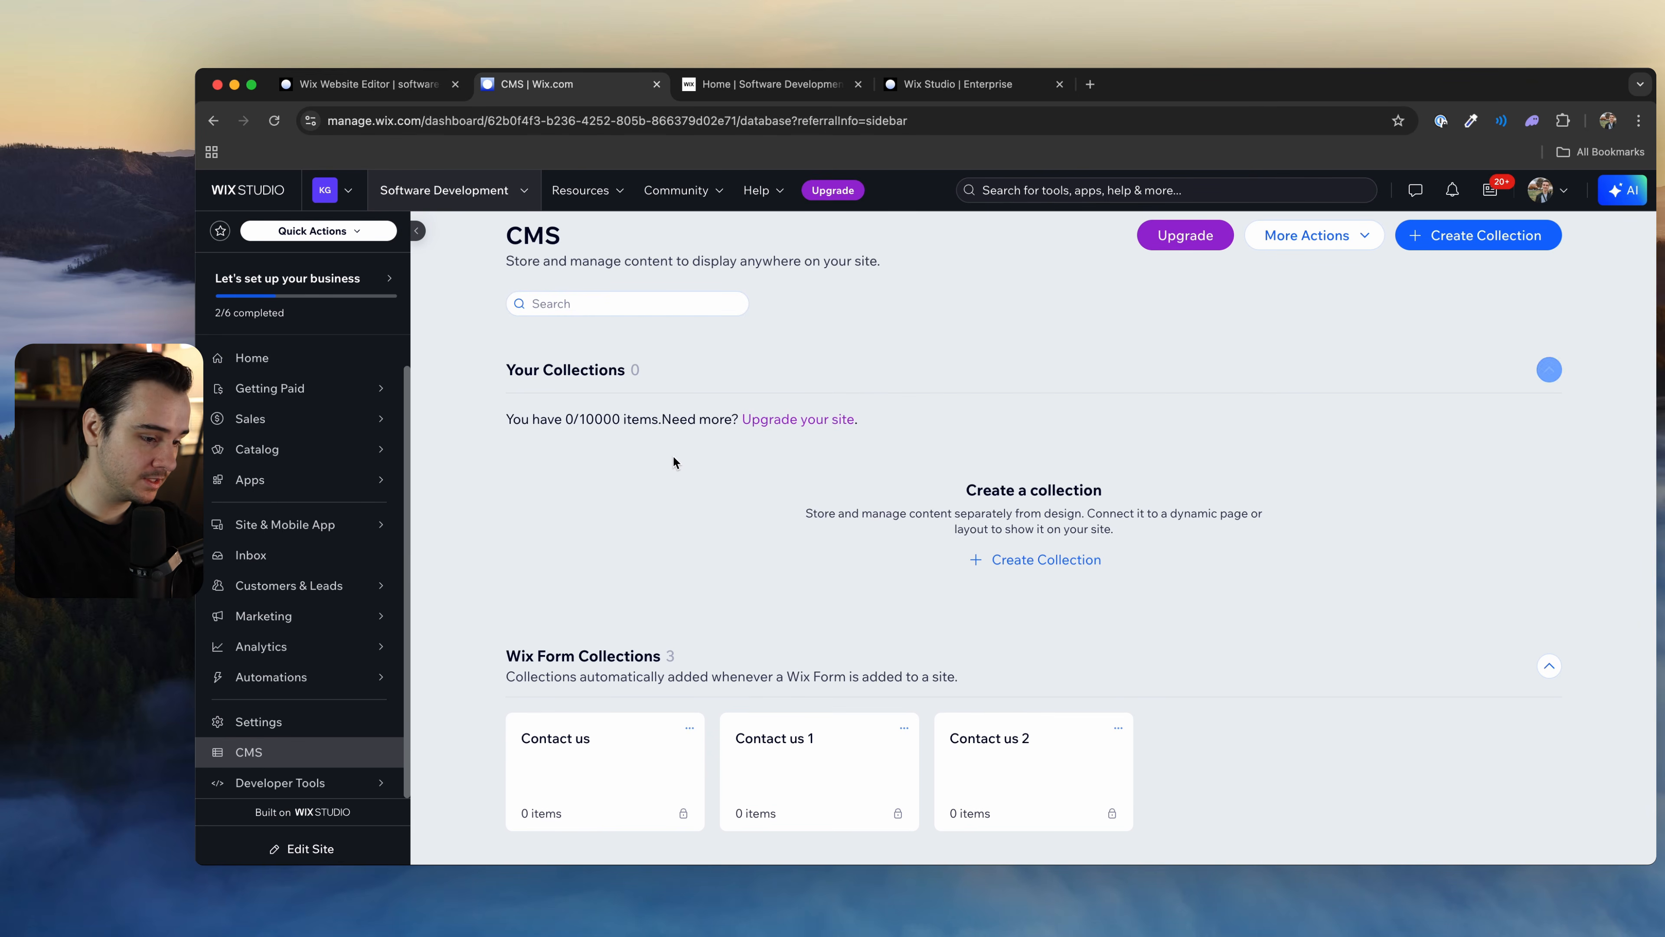
Step: Start a new AI-created collection named "Blog posts", with details describing blog posts about client case studies
click(1032, 561)
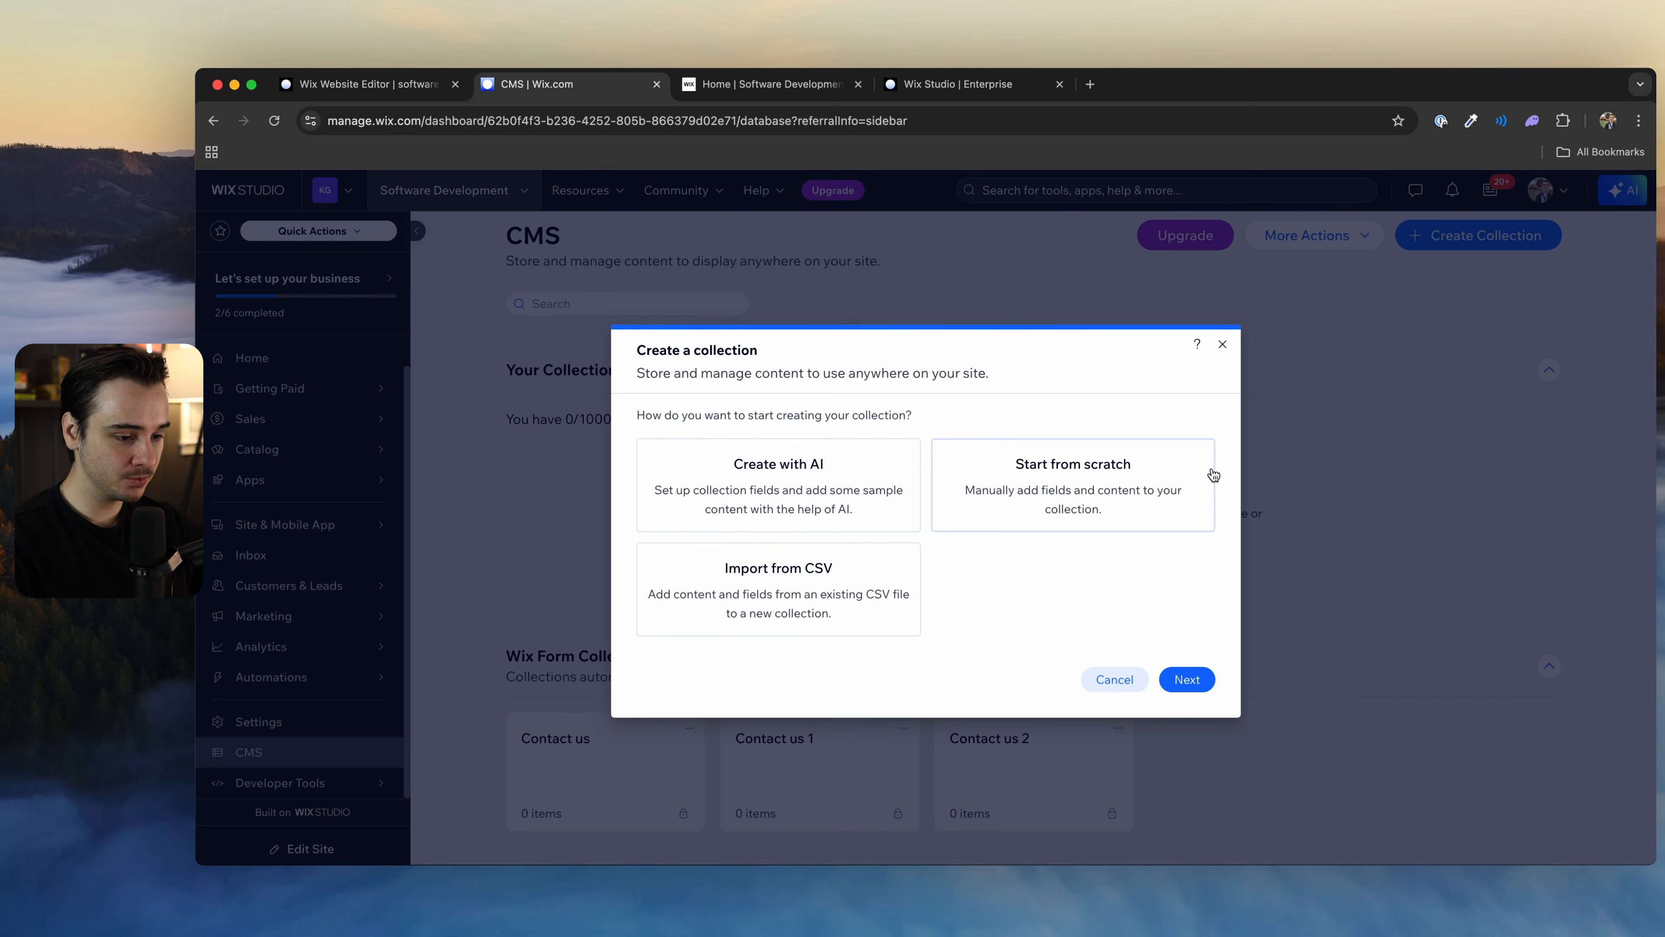
click(1223, 344)
click(1030, 559)
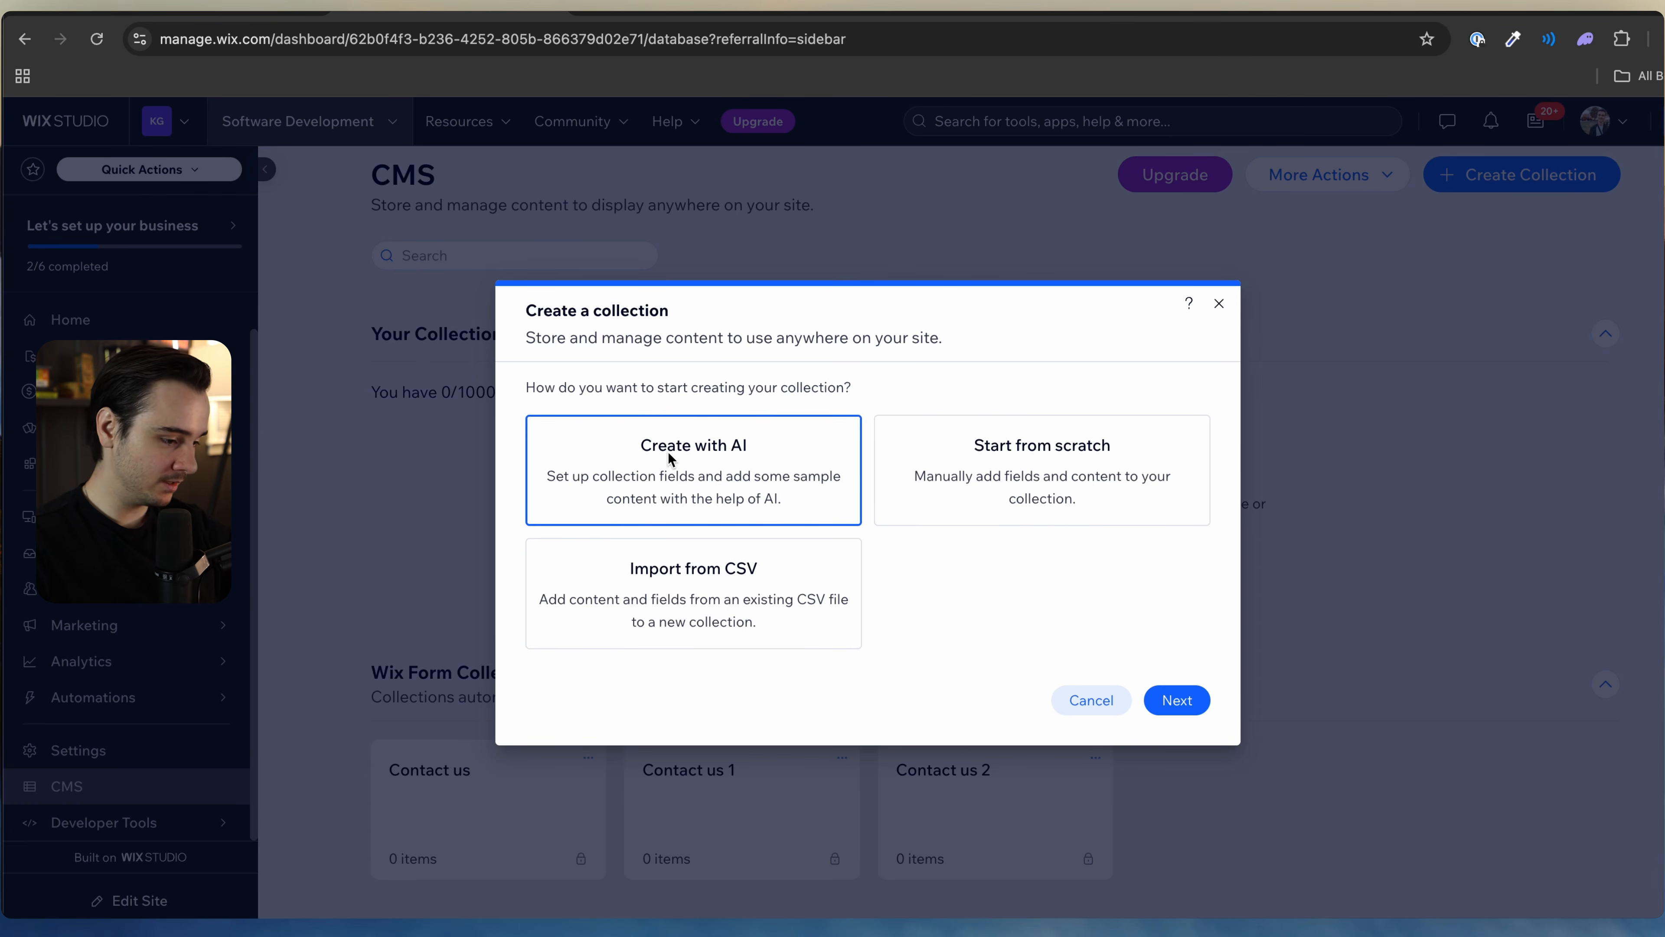
click(1176, 700)
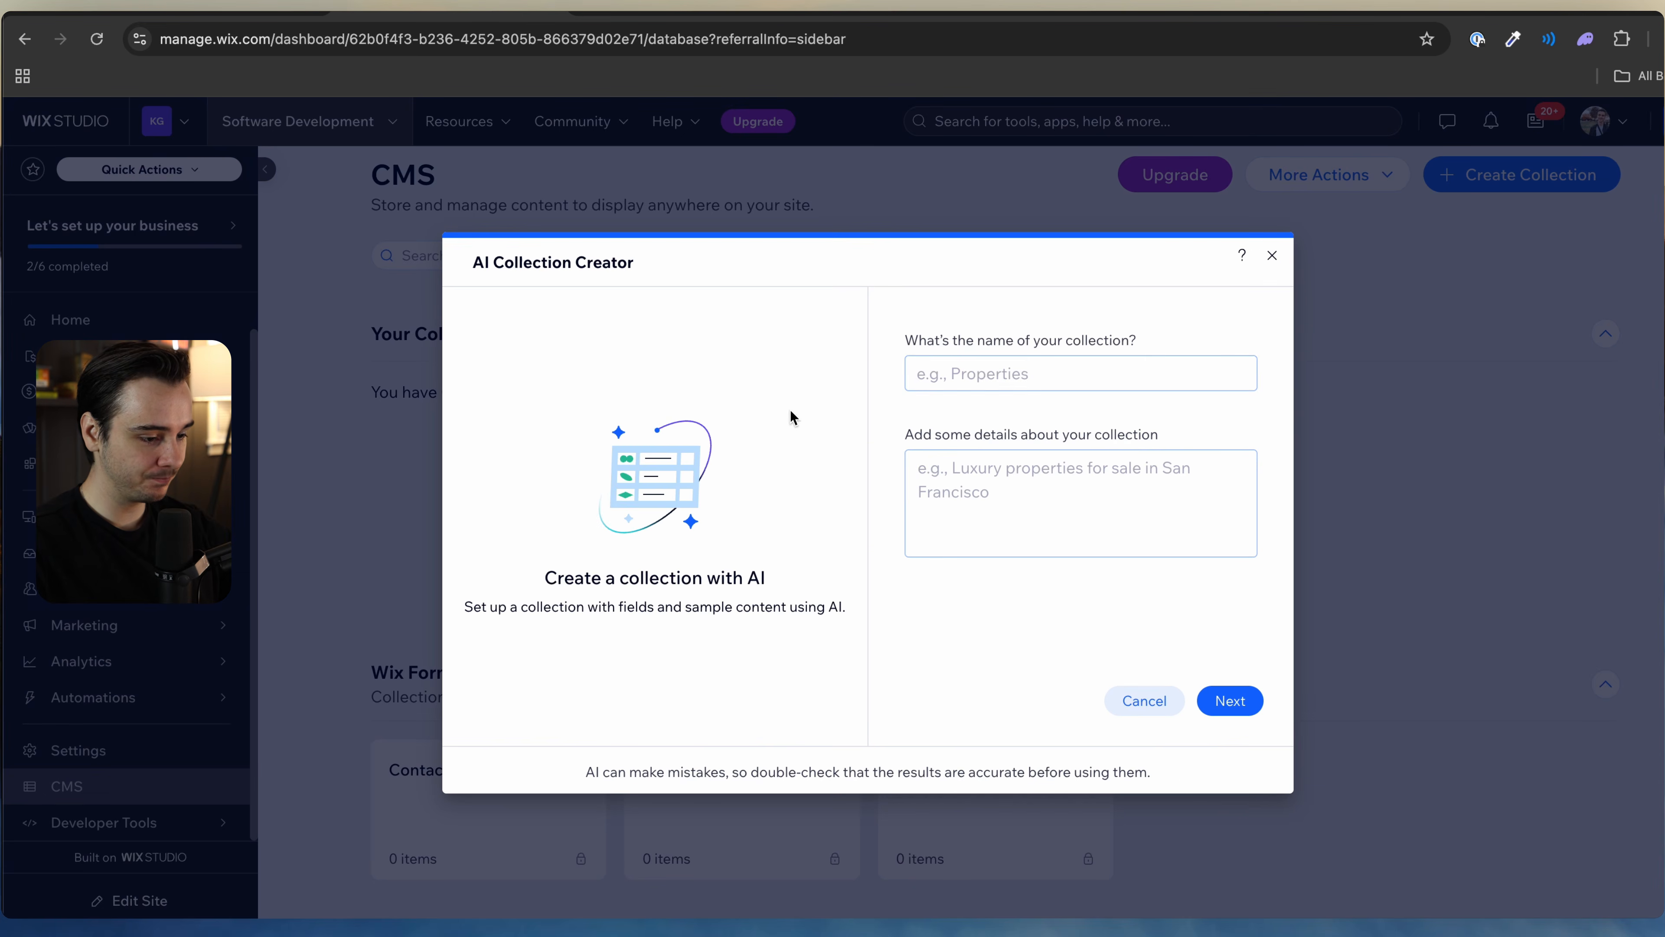
text(Blog posts)
click(995, 466)
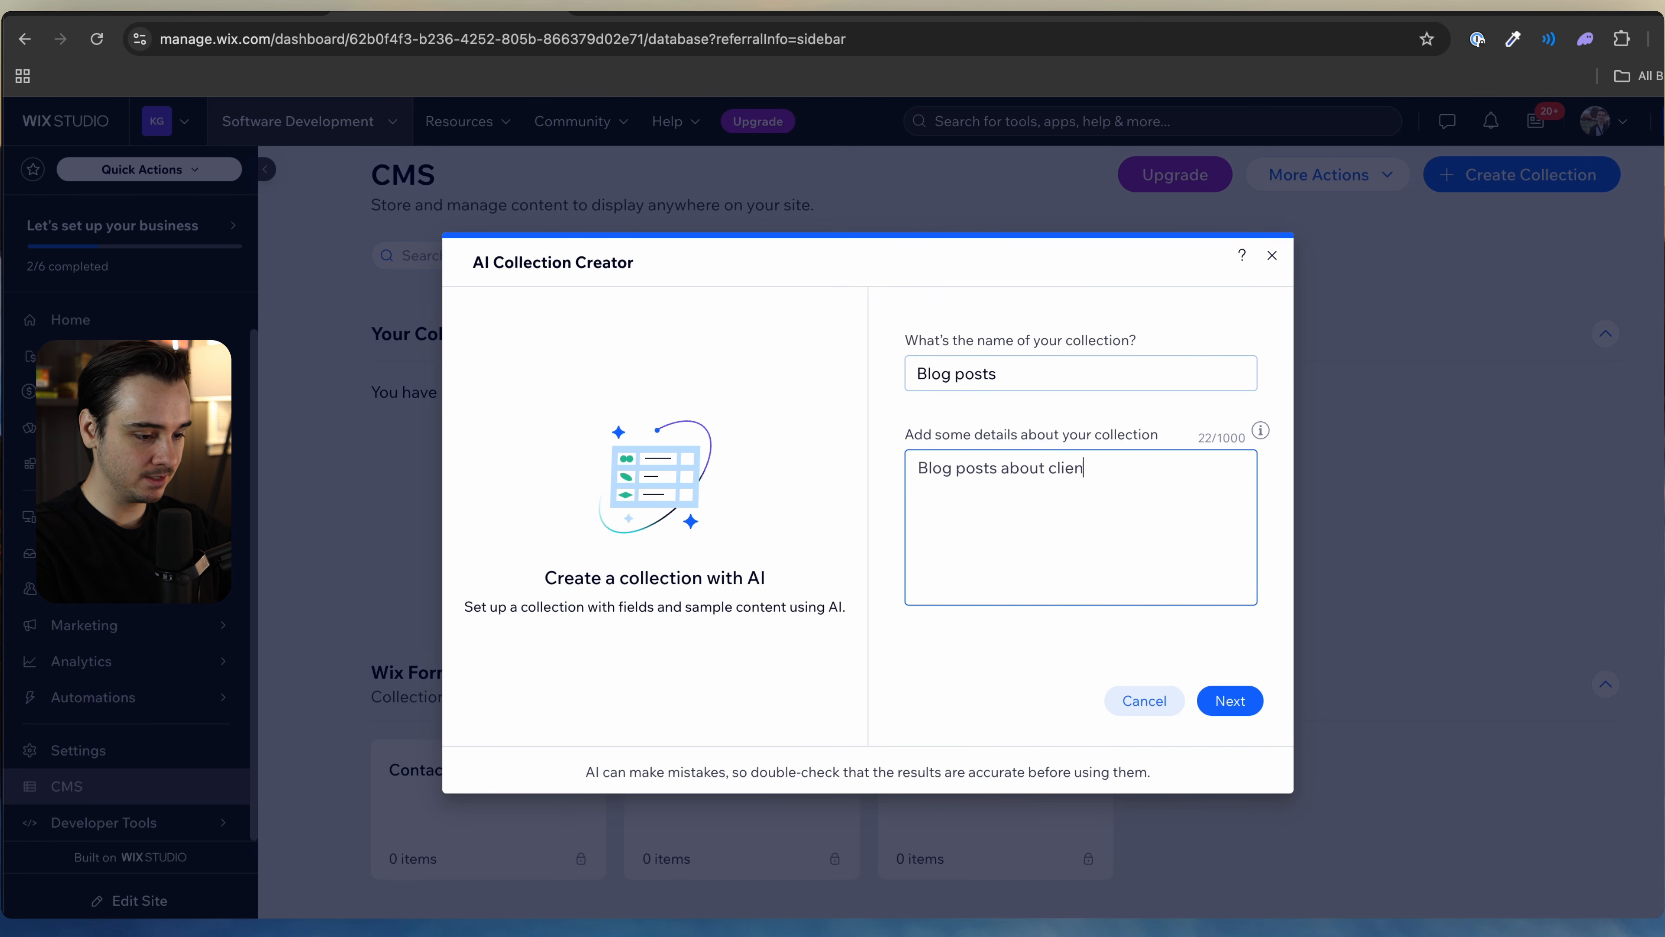
click(1229, 701)
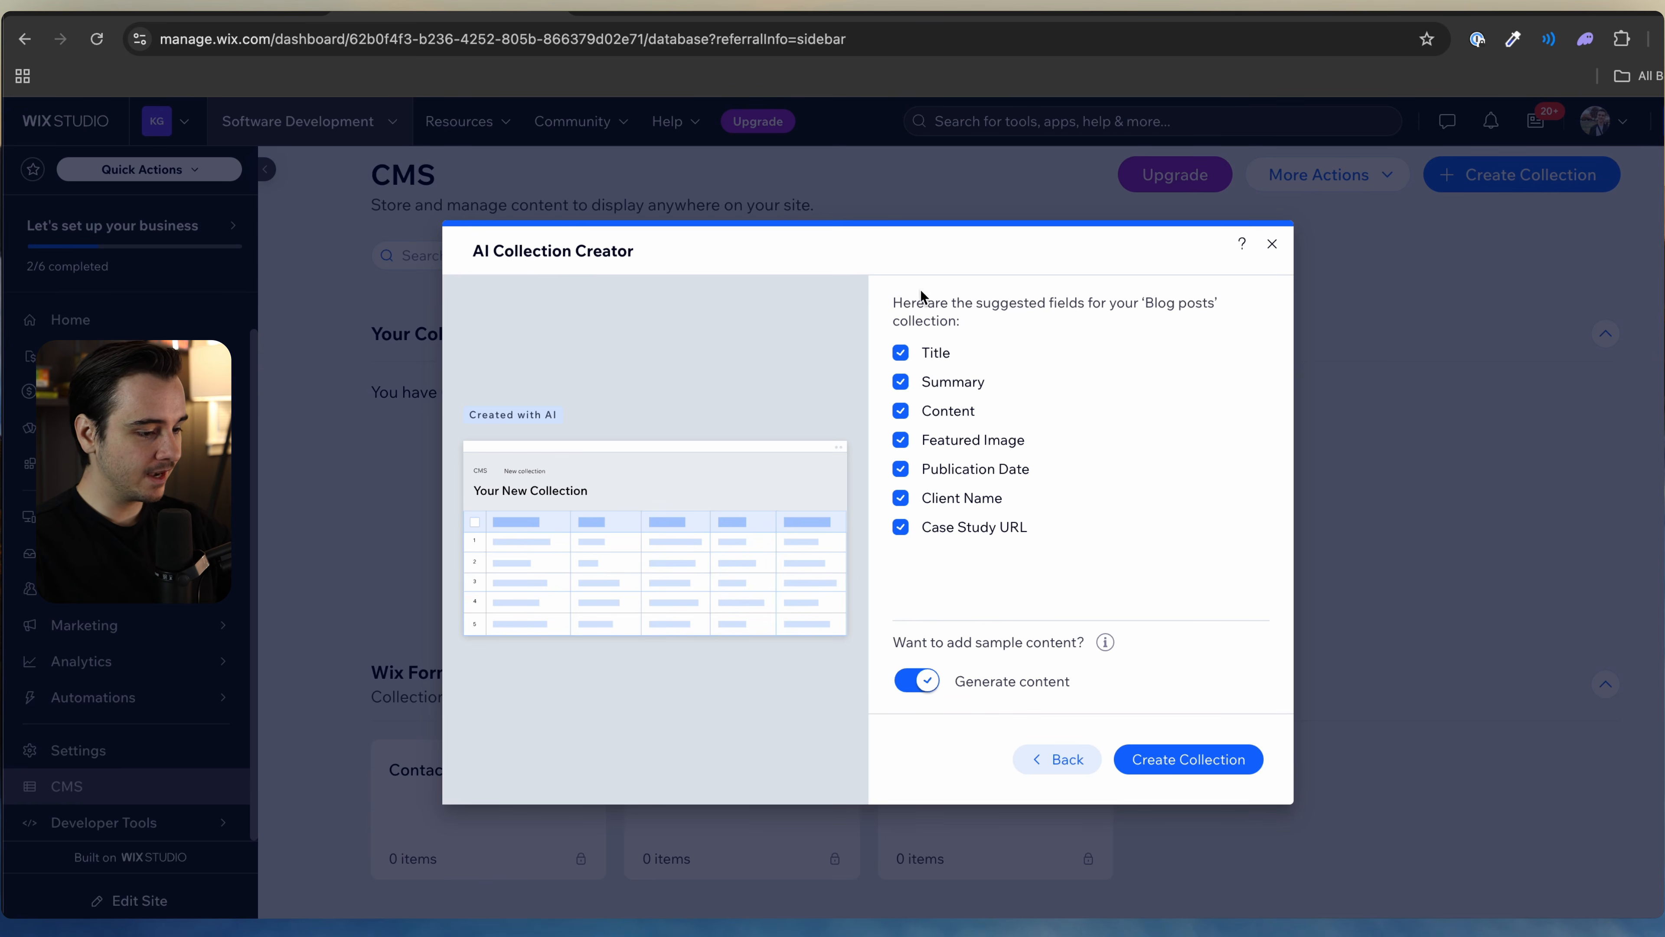
Step: Create the collection with all suggested fields, from Title to Case Study URL, and with generated sample content
drag(961, 392, 903, 287)
click(1011, 504)
click(903, 287)
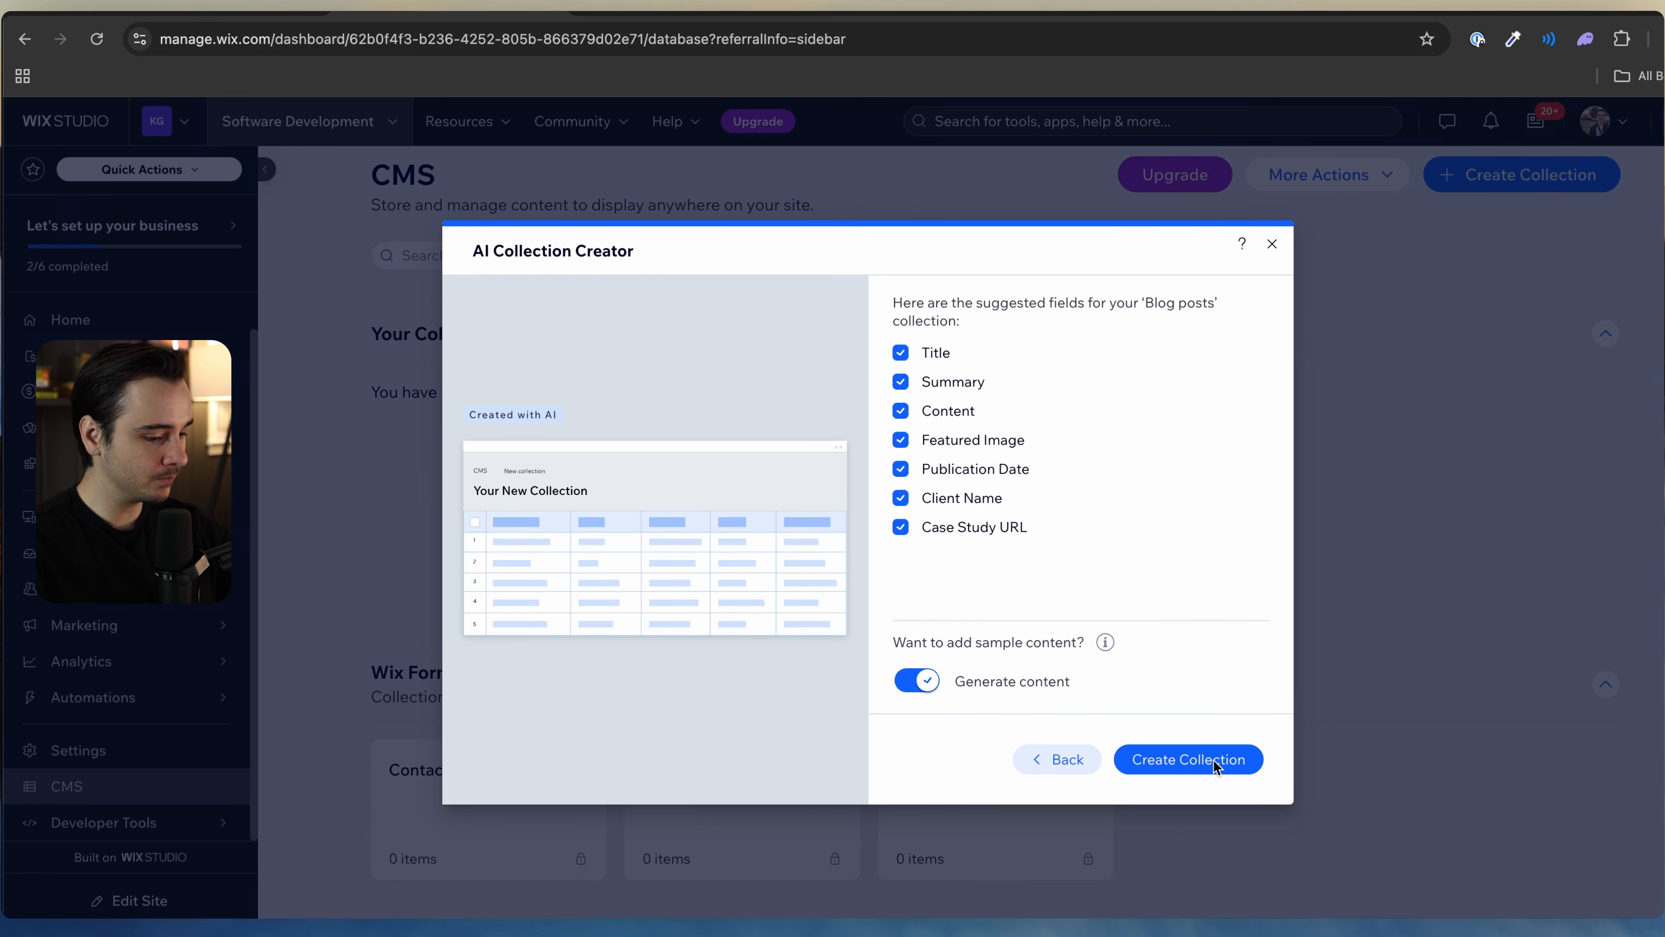
click(1187, 766)
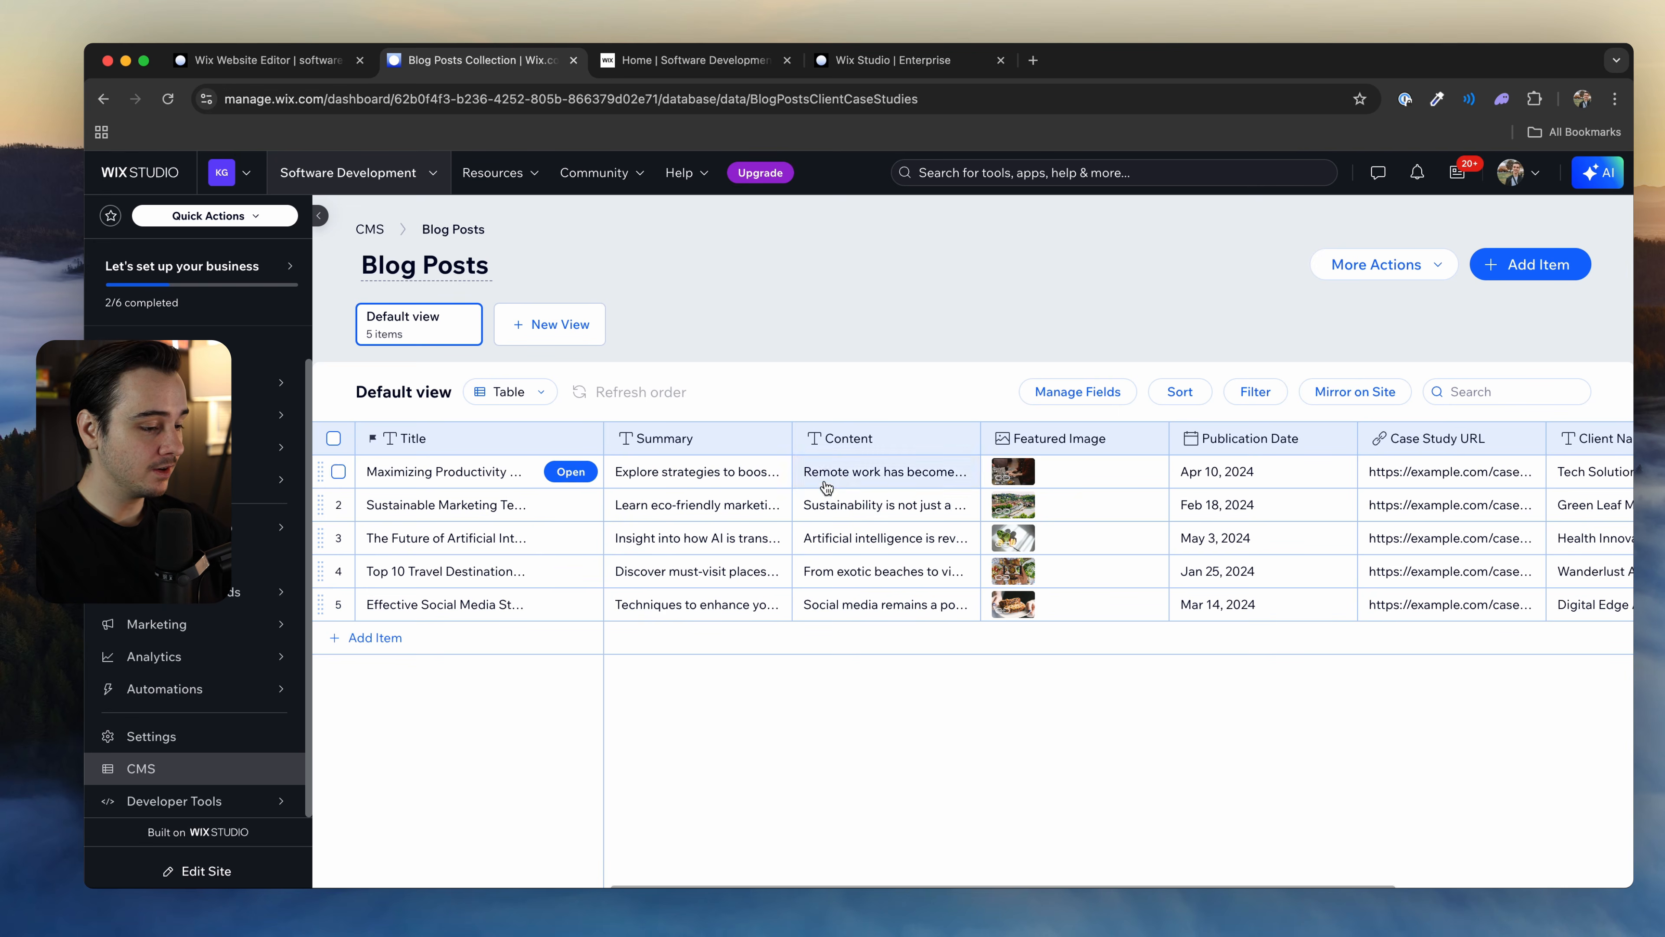
Step: Return to the site editor and give the Client Case Studies text cell a black background
click(275, 59)
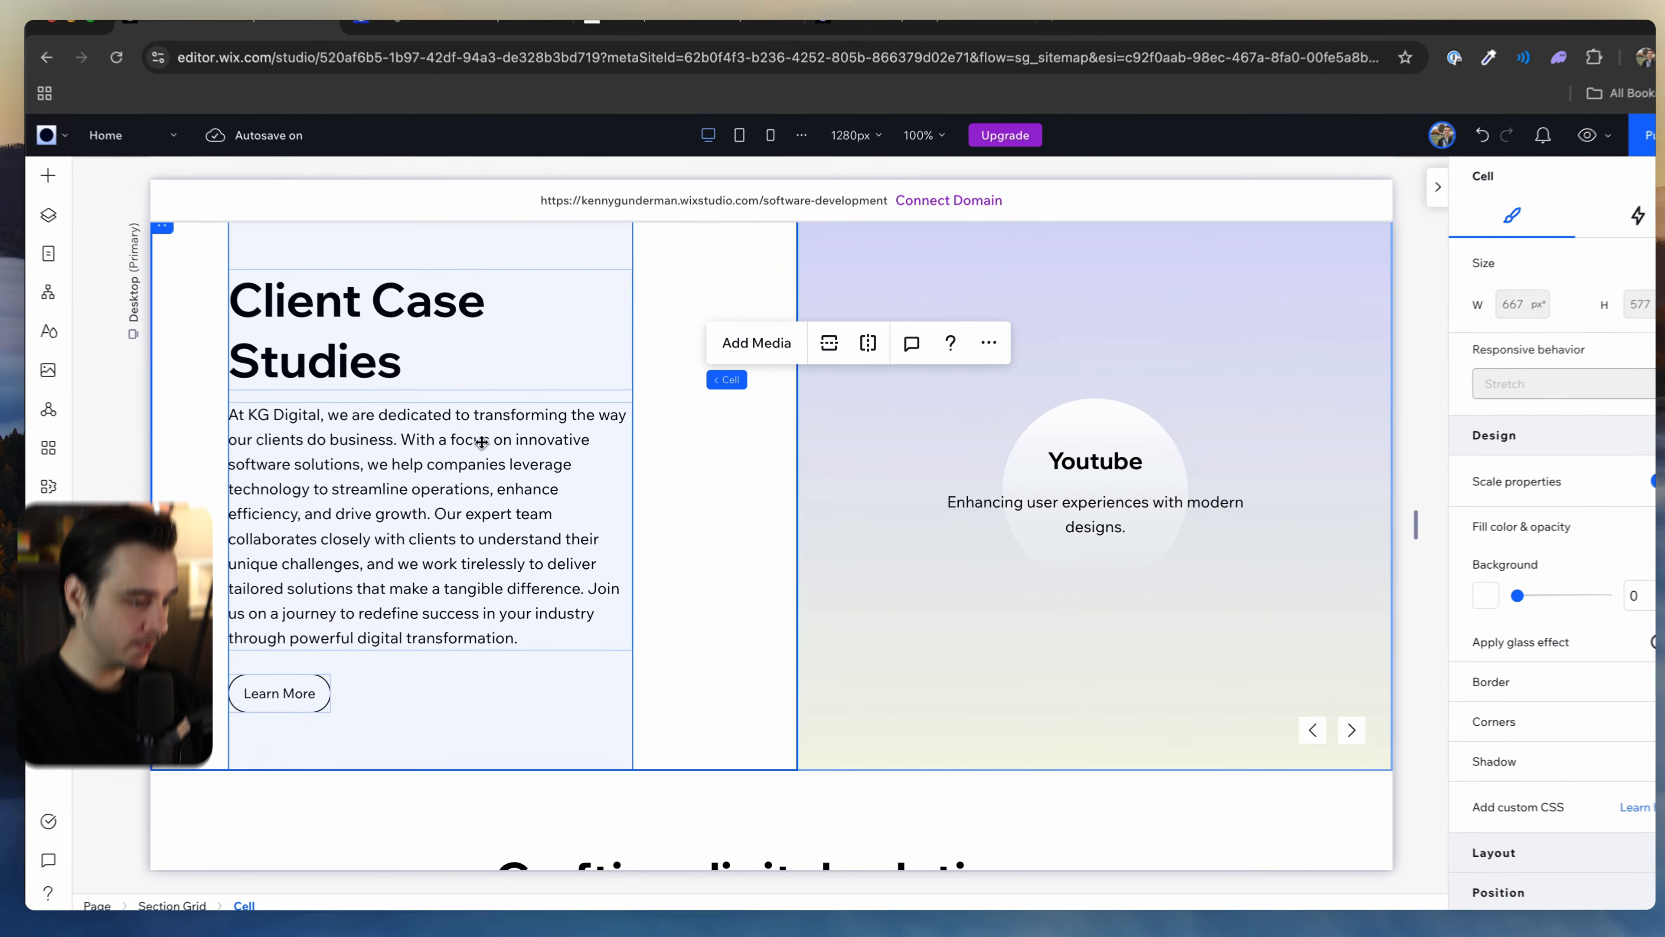
click(367, 319)
click(367, 319)
double_click(330, 292)
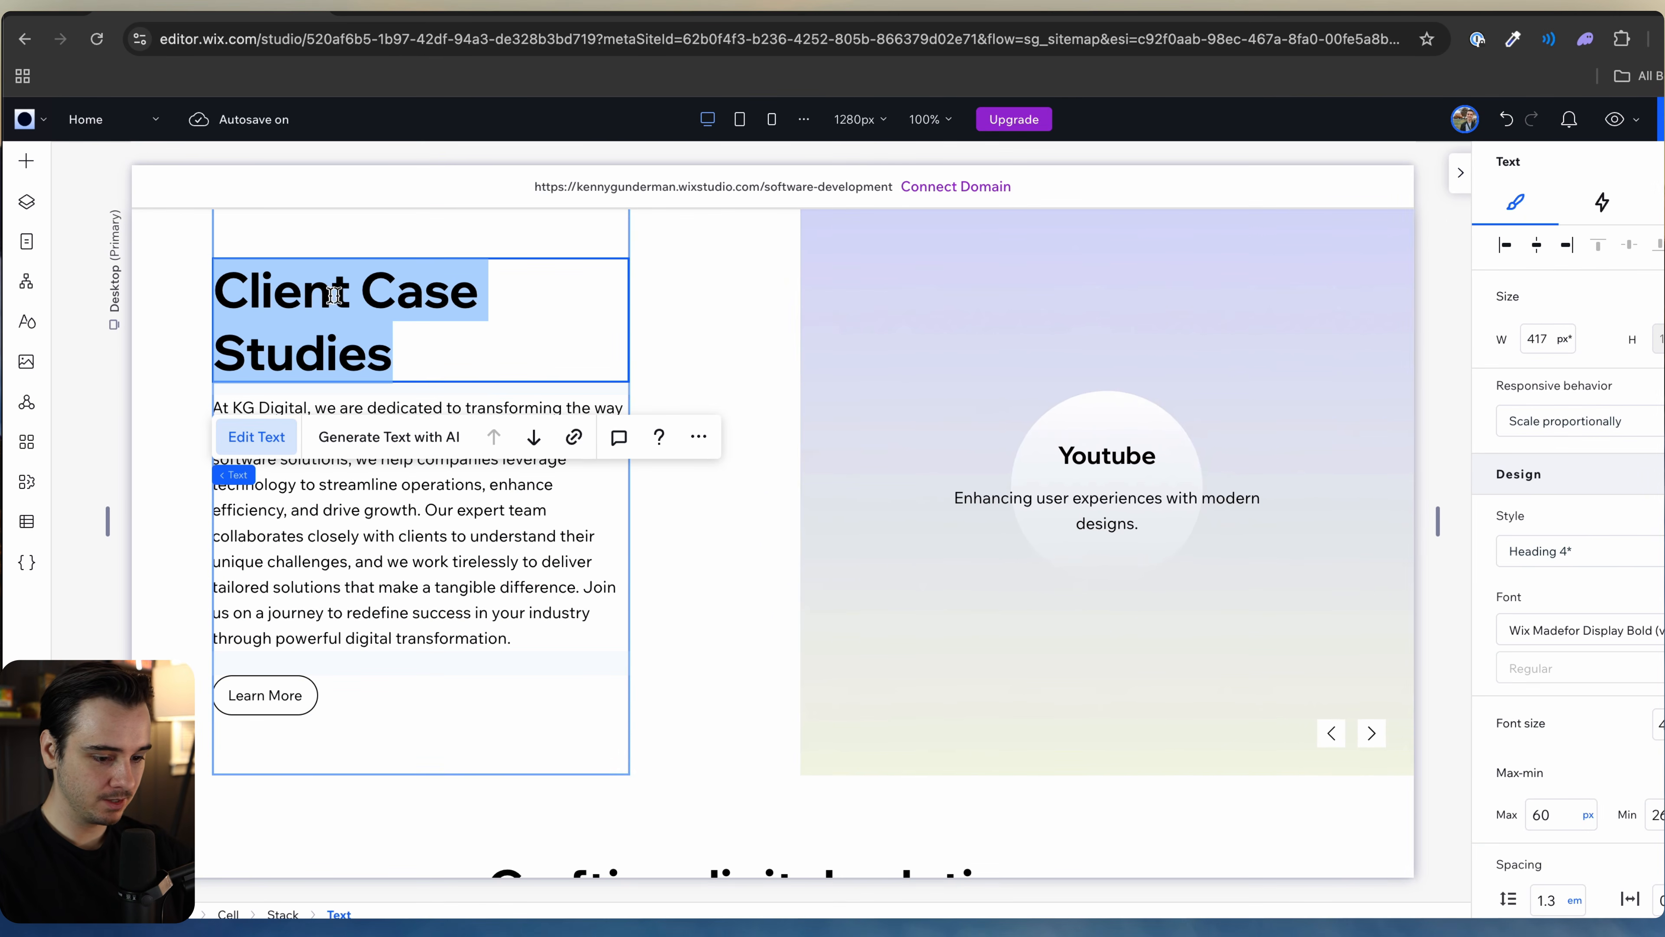
scroll(997, 517, up, 10)
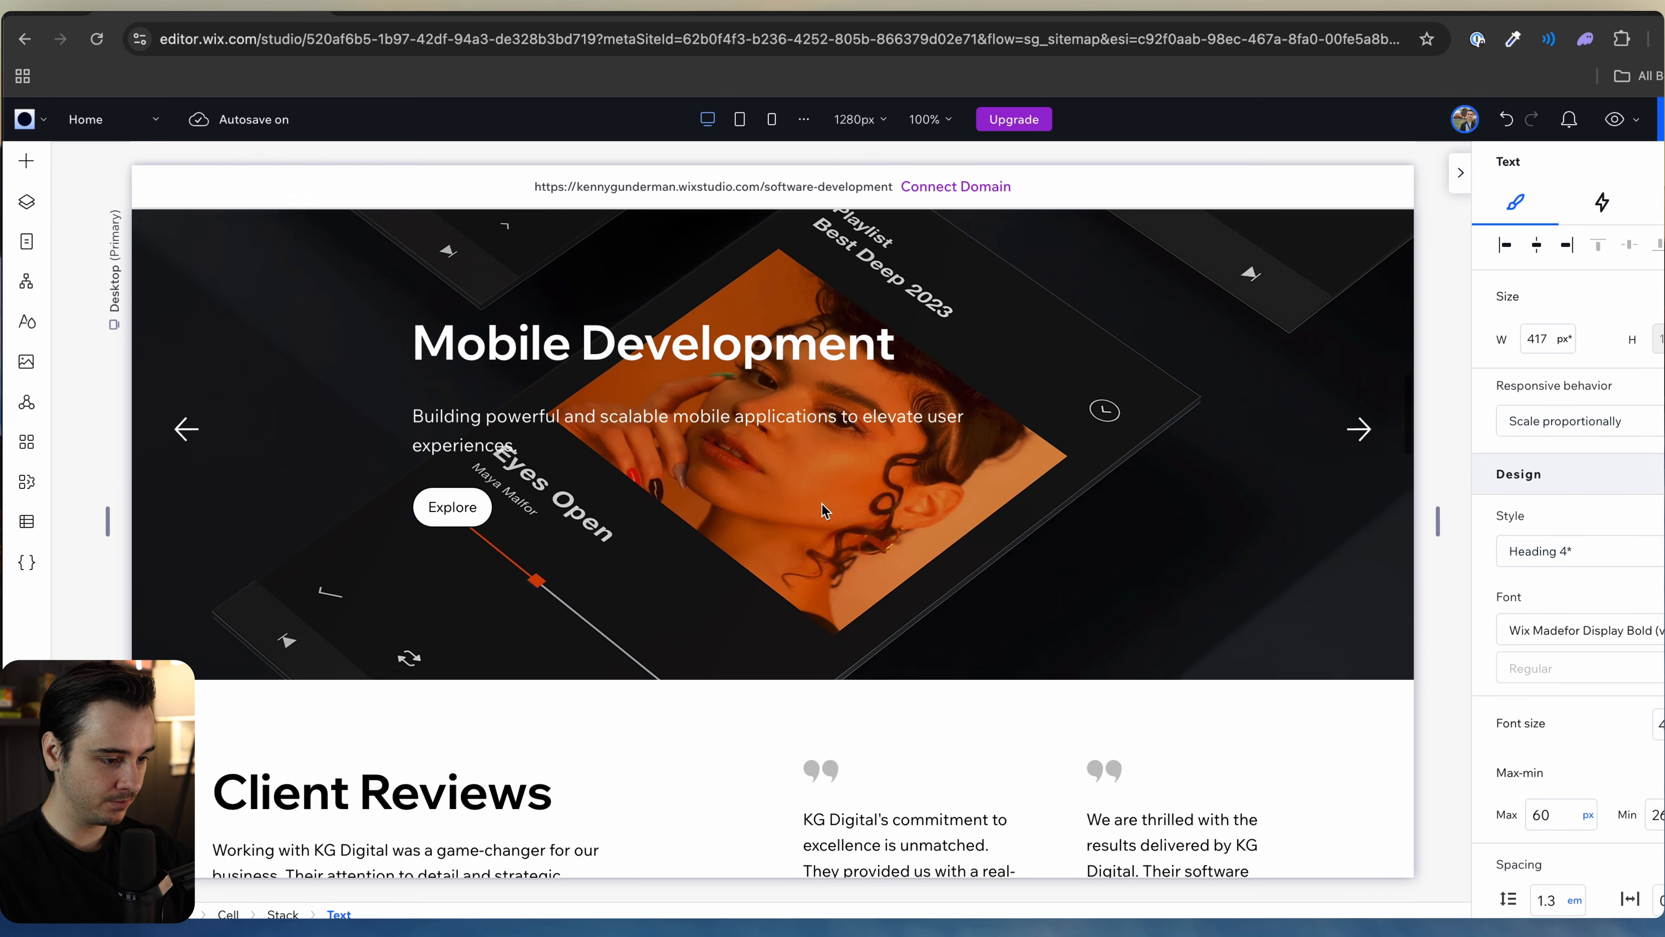
scroll(761, 446, down, 5)
scroll(733, 485, up, 3)
scroll(732, 484, up, 10)
click(726, 549)
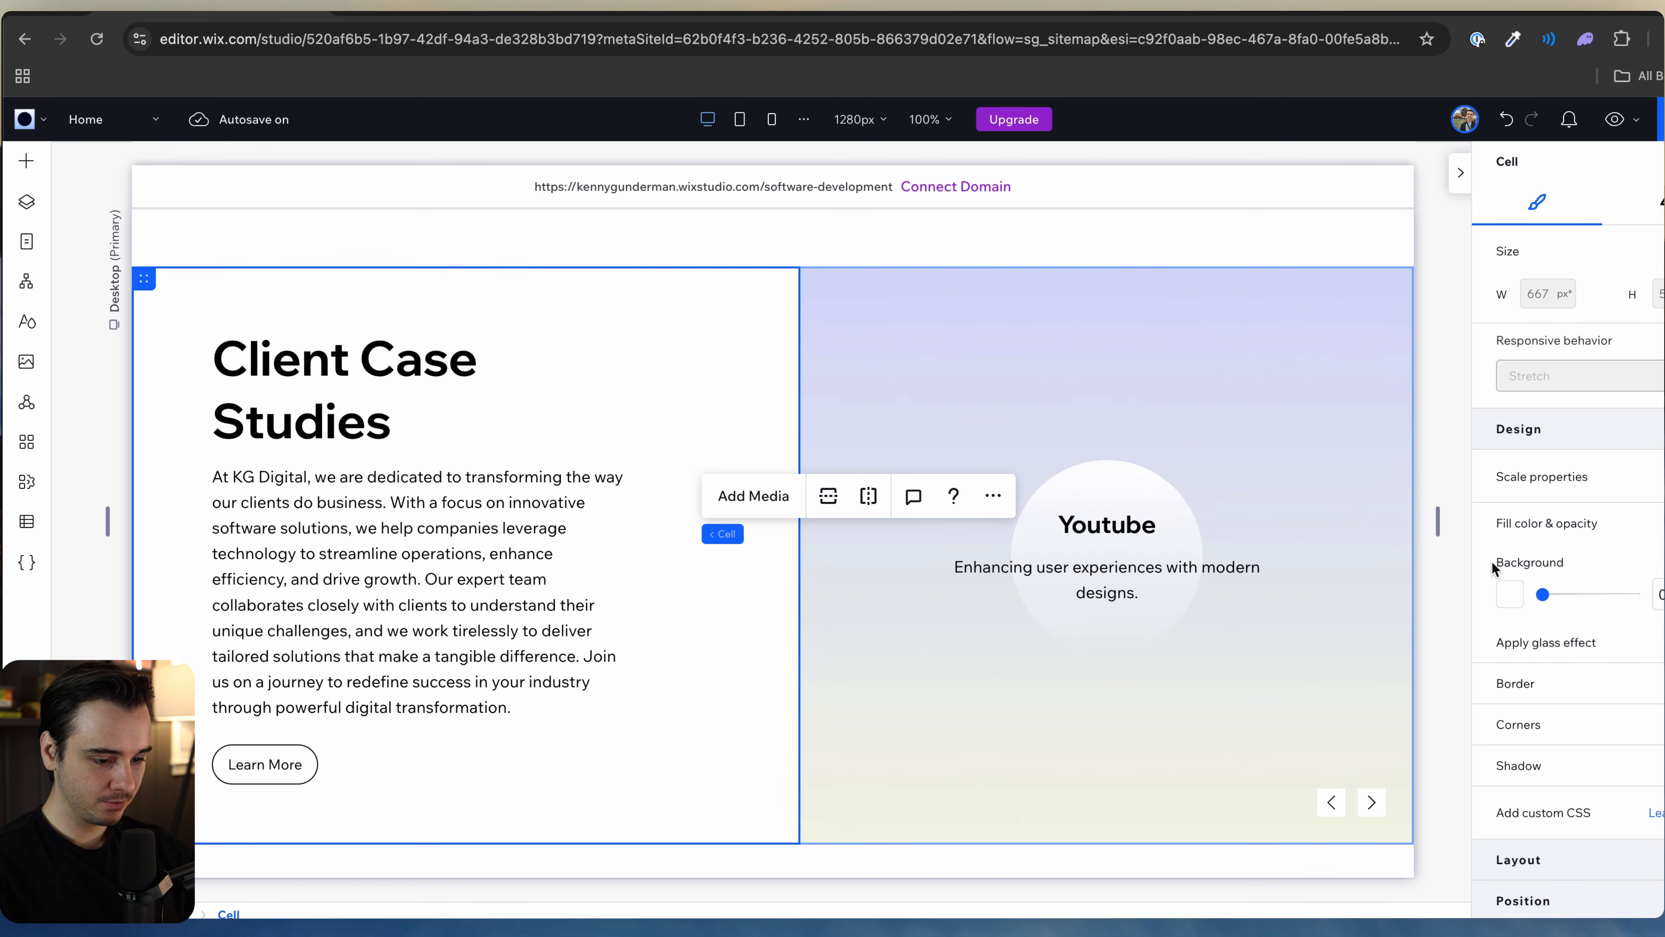
click(1505, 599)
click(1661, 711)
Step: Recolor the Client Case Studies heading and description white, and set the Learn More button's background to white
click(344, 370)
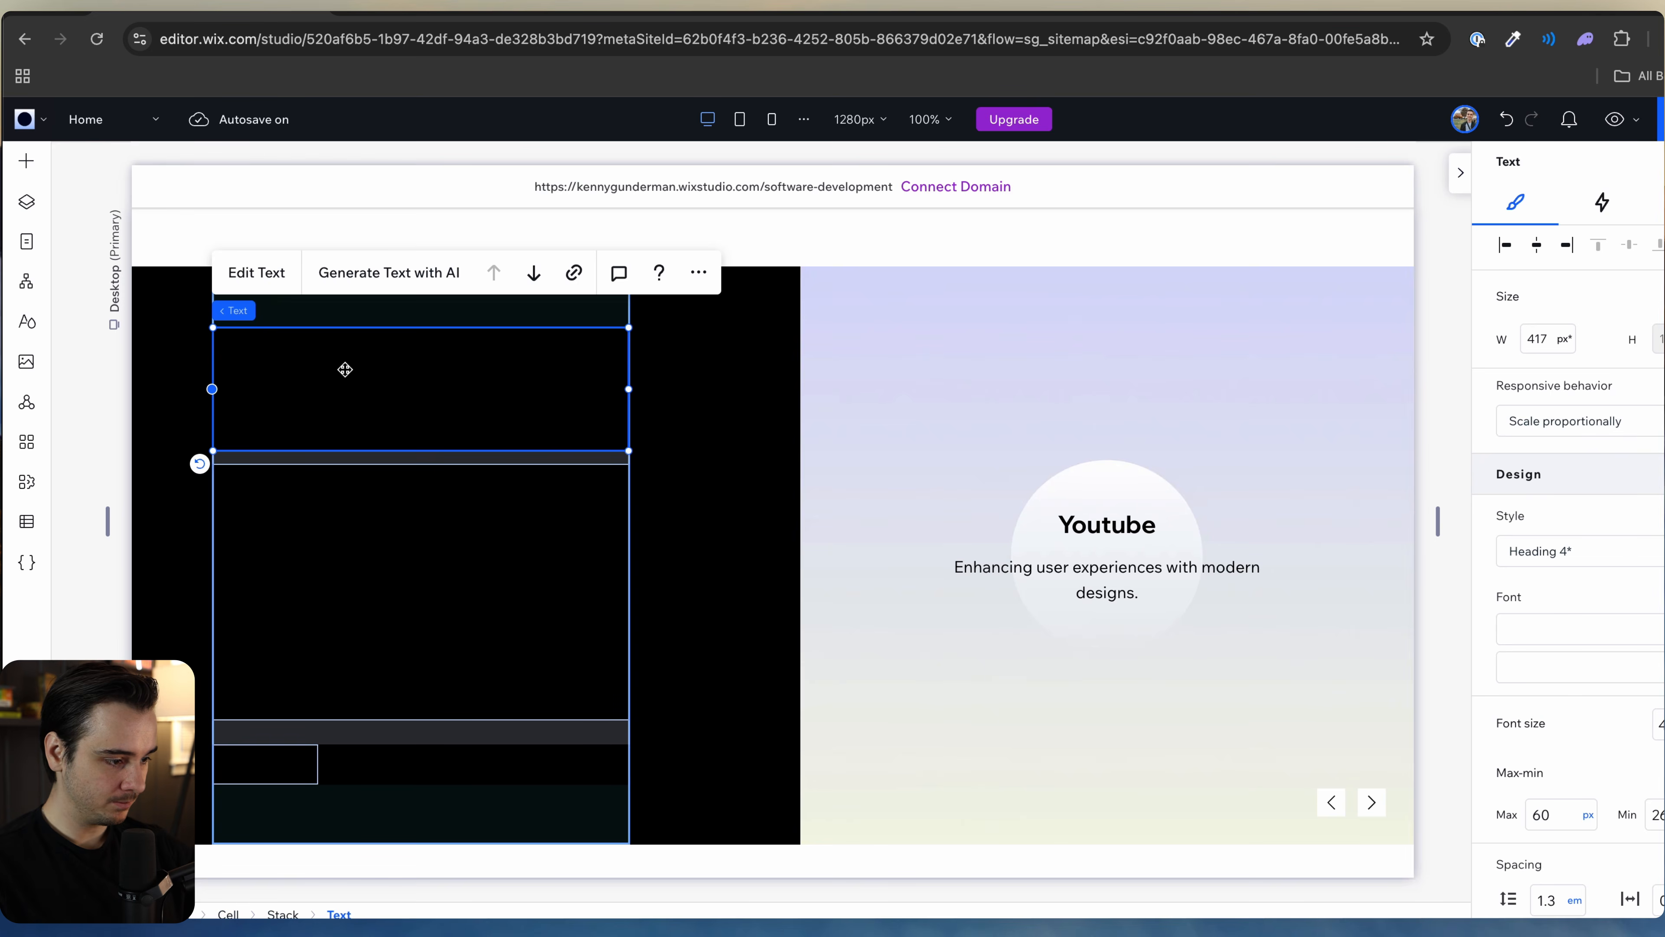
click(262, 764)
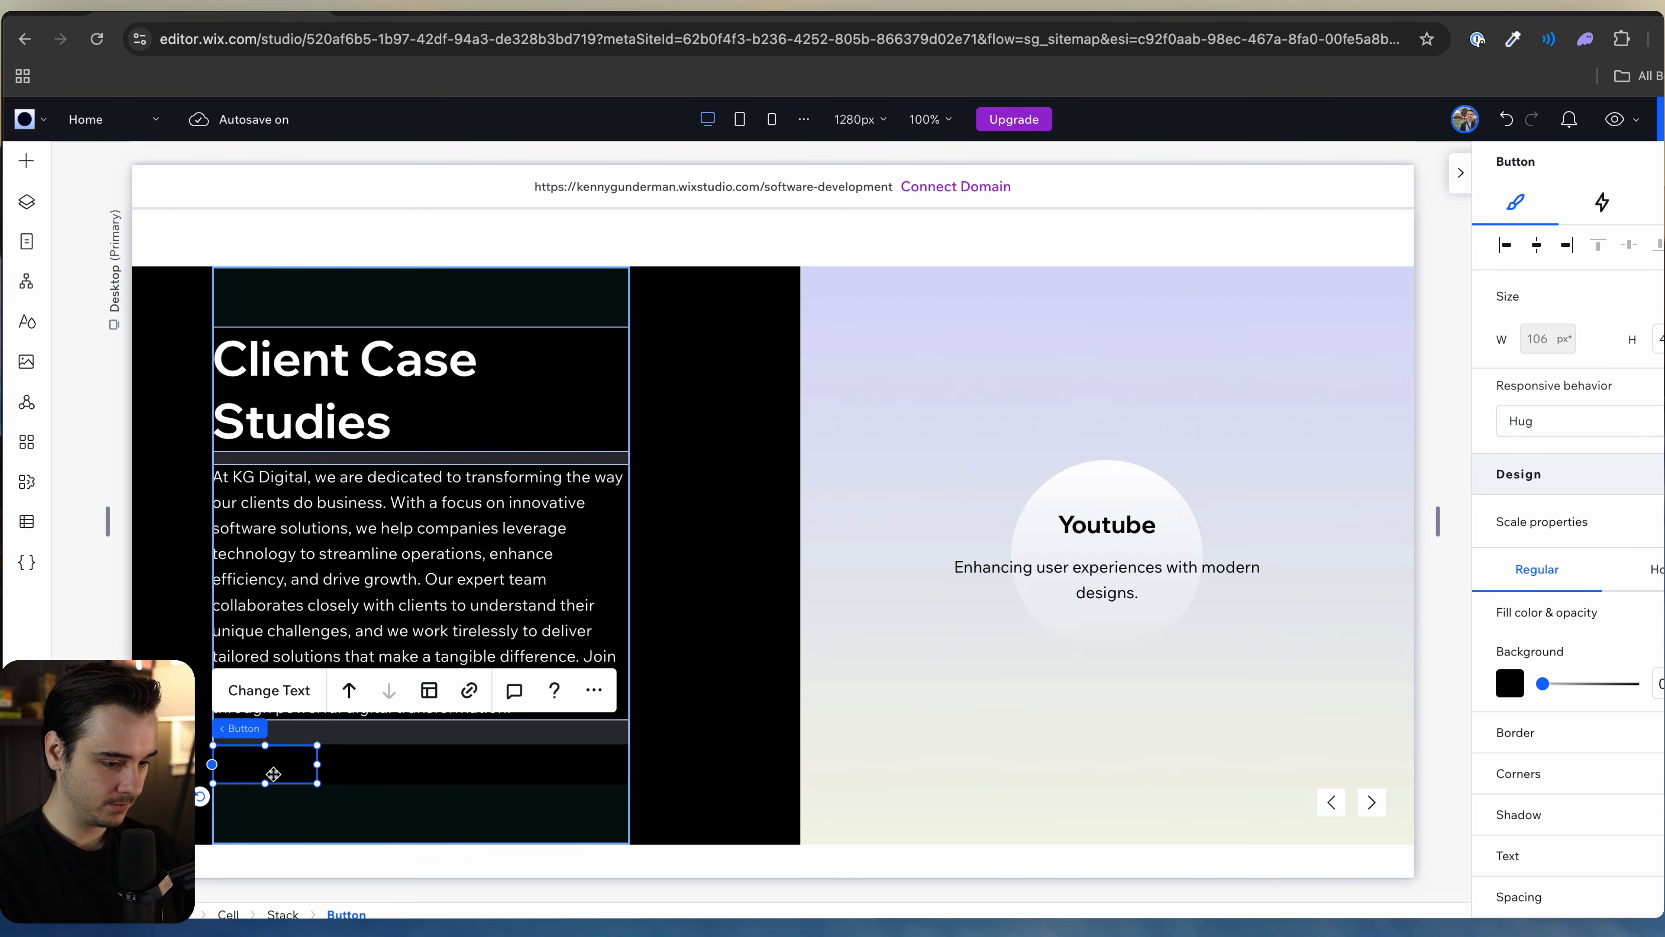
click(1508, 684)
click(1529, 710)
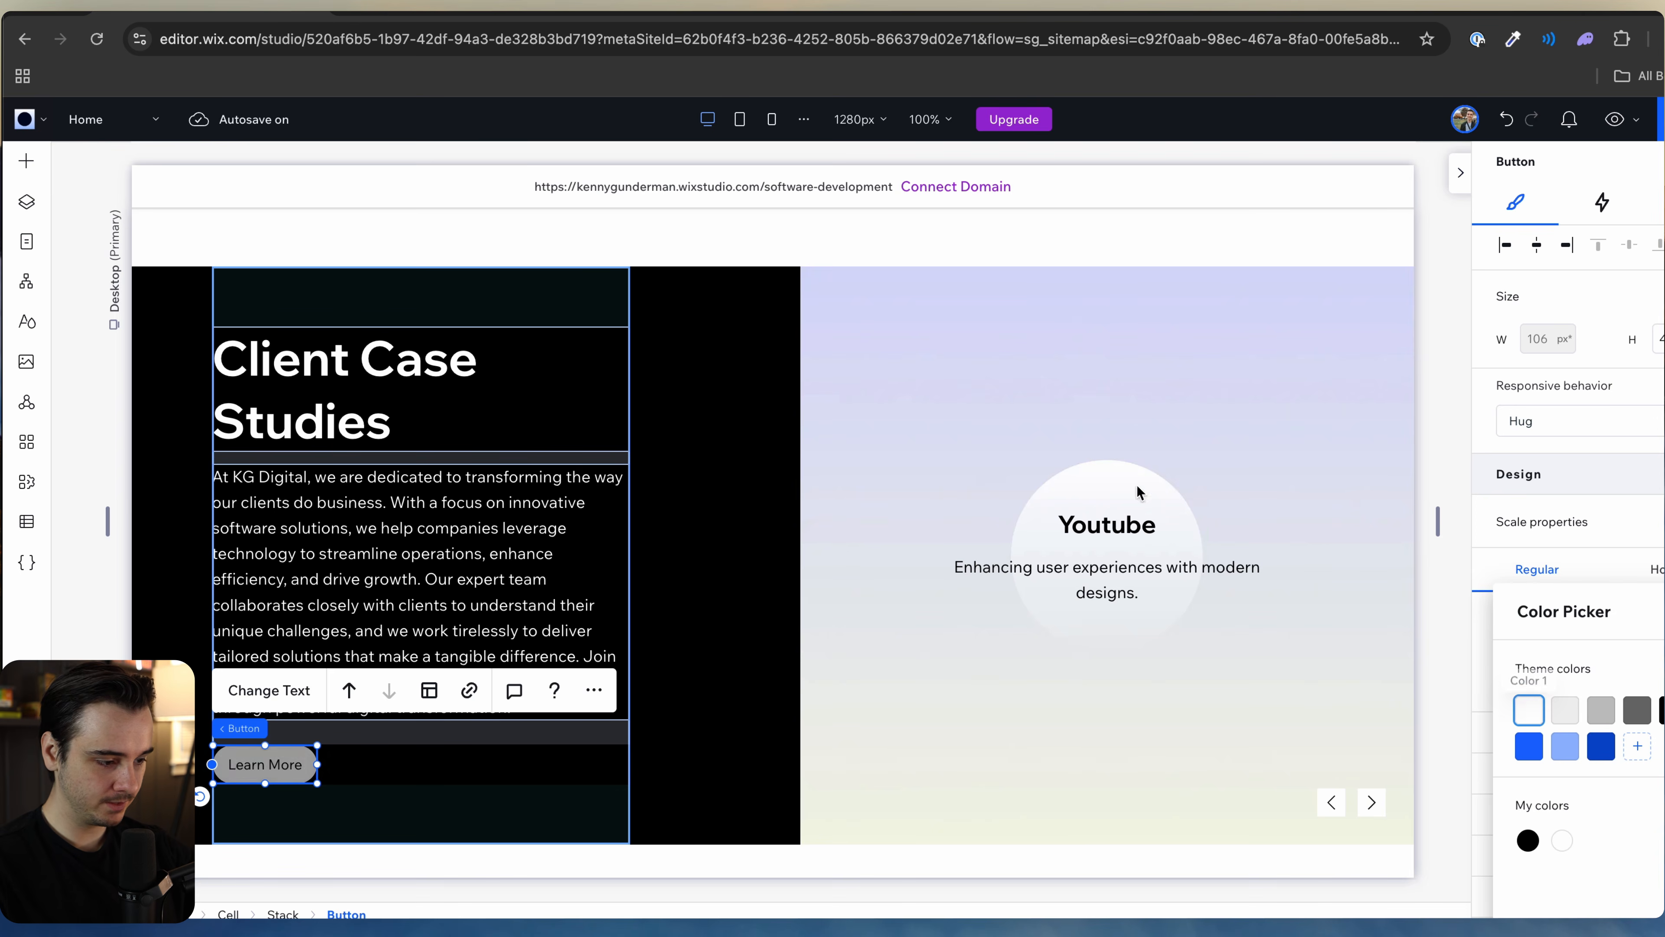
Step: Search the Wix media for "youtube" and add the "Self Video Recording" image to the Youtube slide
click(1139, 405)
click(1137, 398)
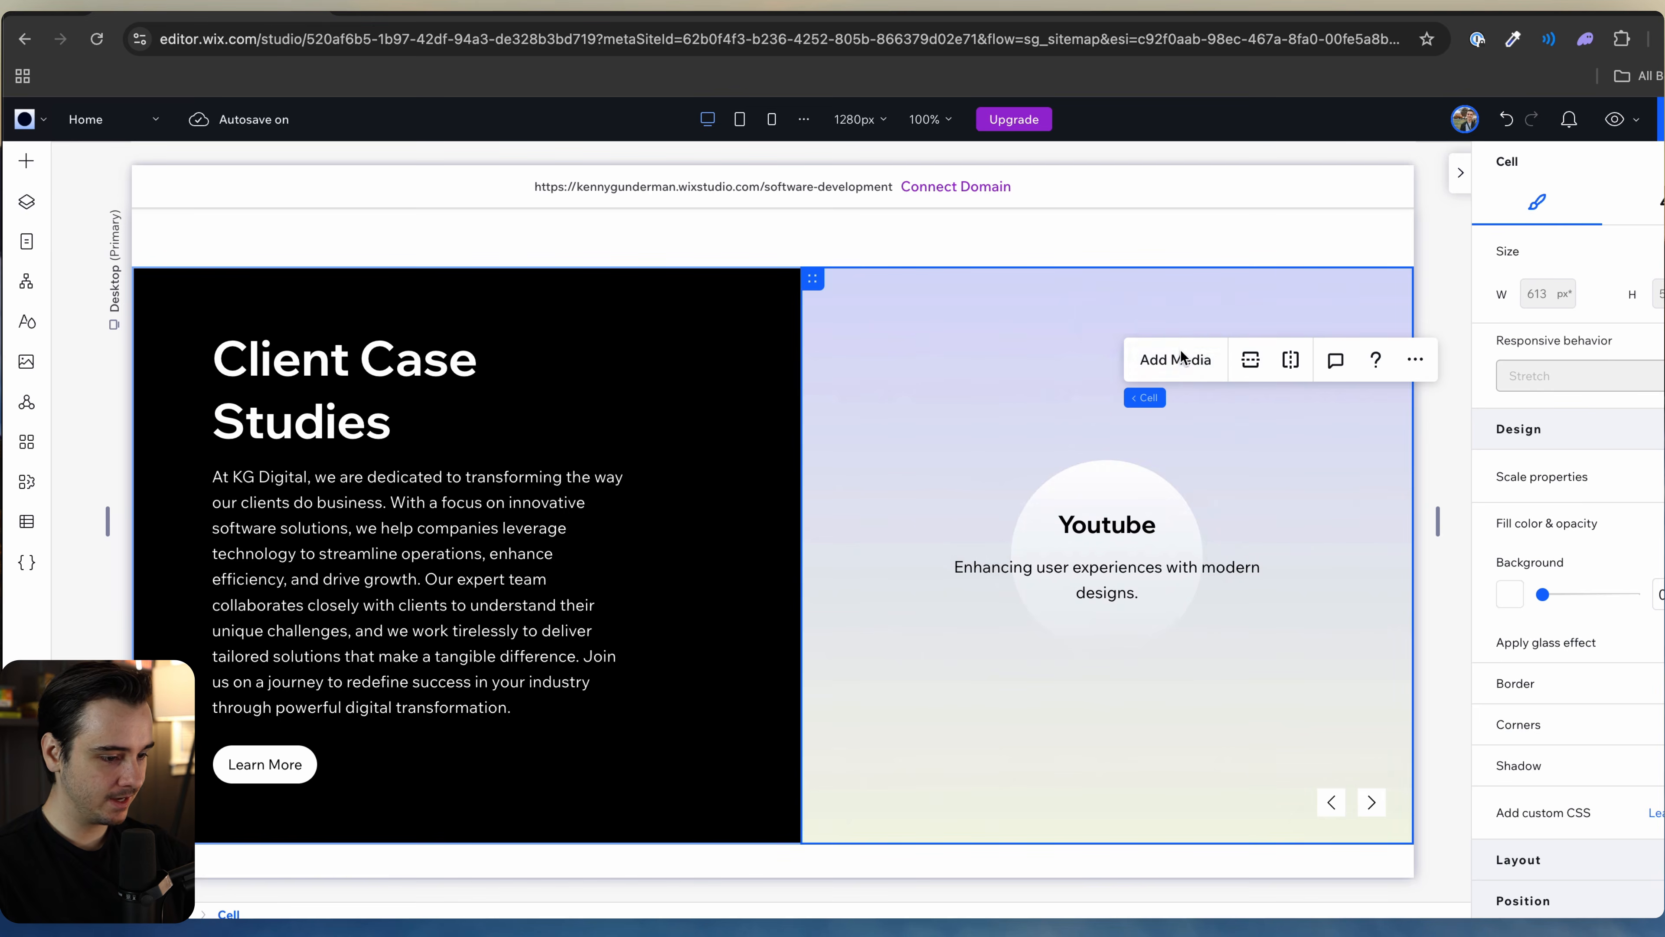
click(1184, 358)
triple_click(458, 235)
text(youtube)
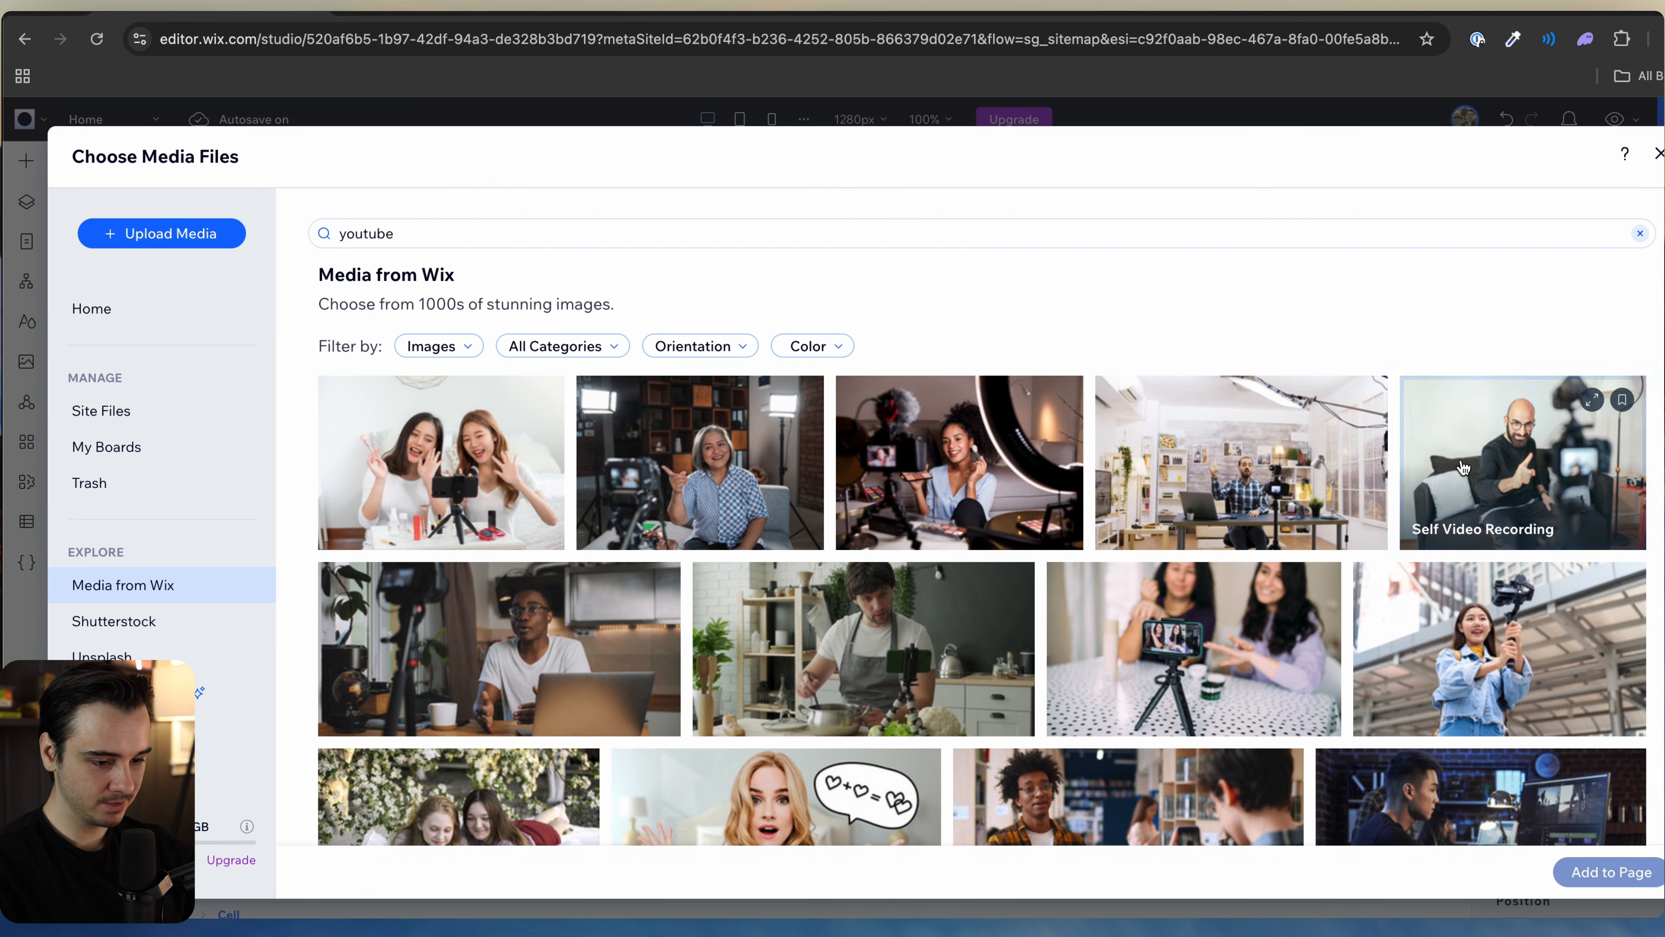
click(1528, 499)
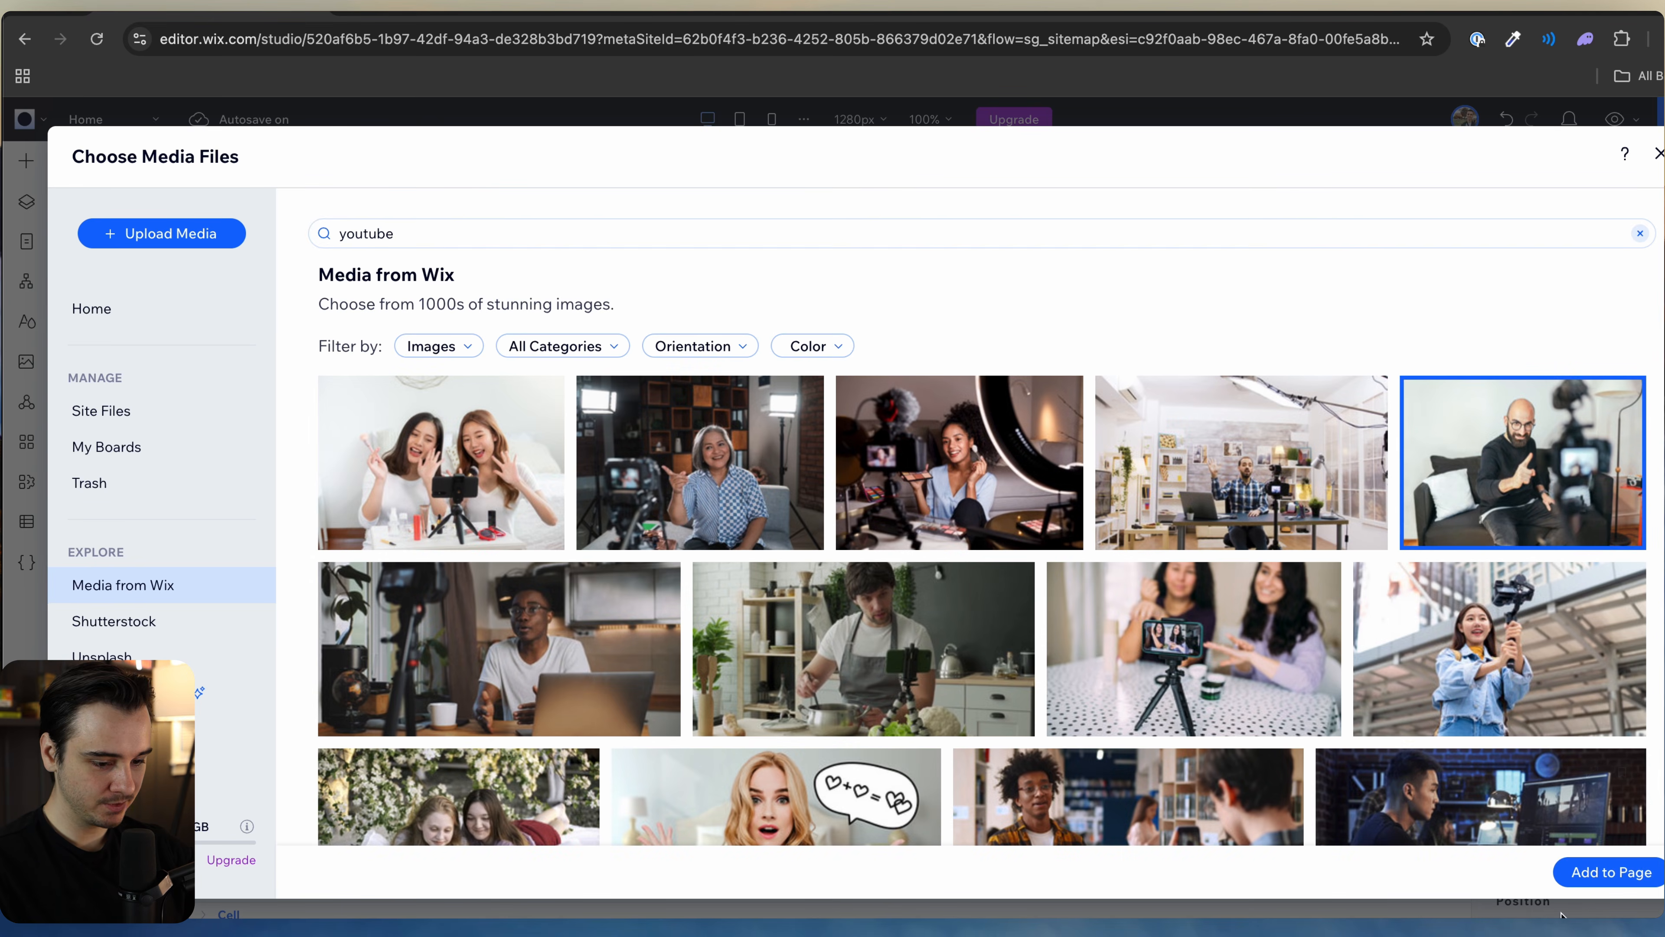
click(1616, 872)
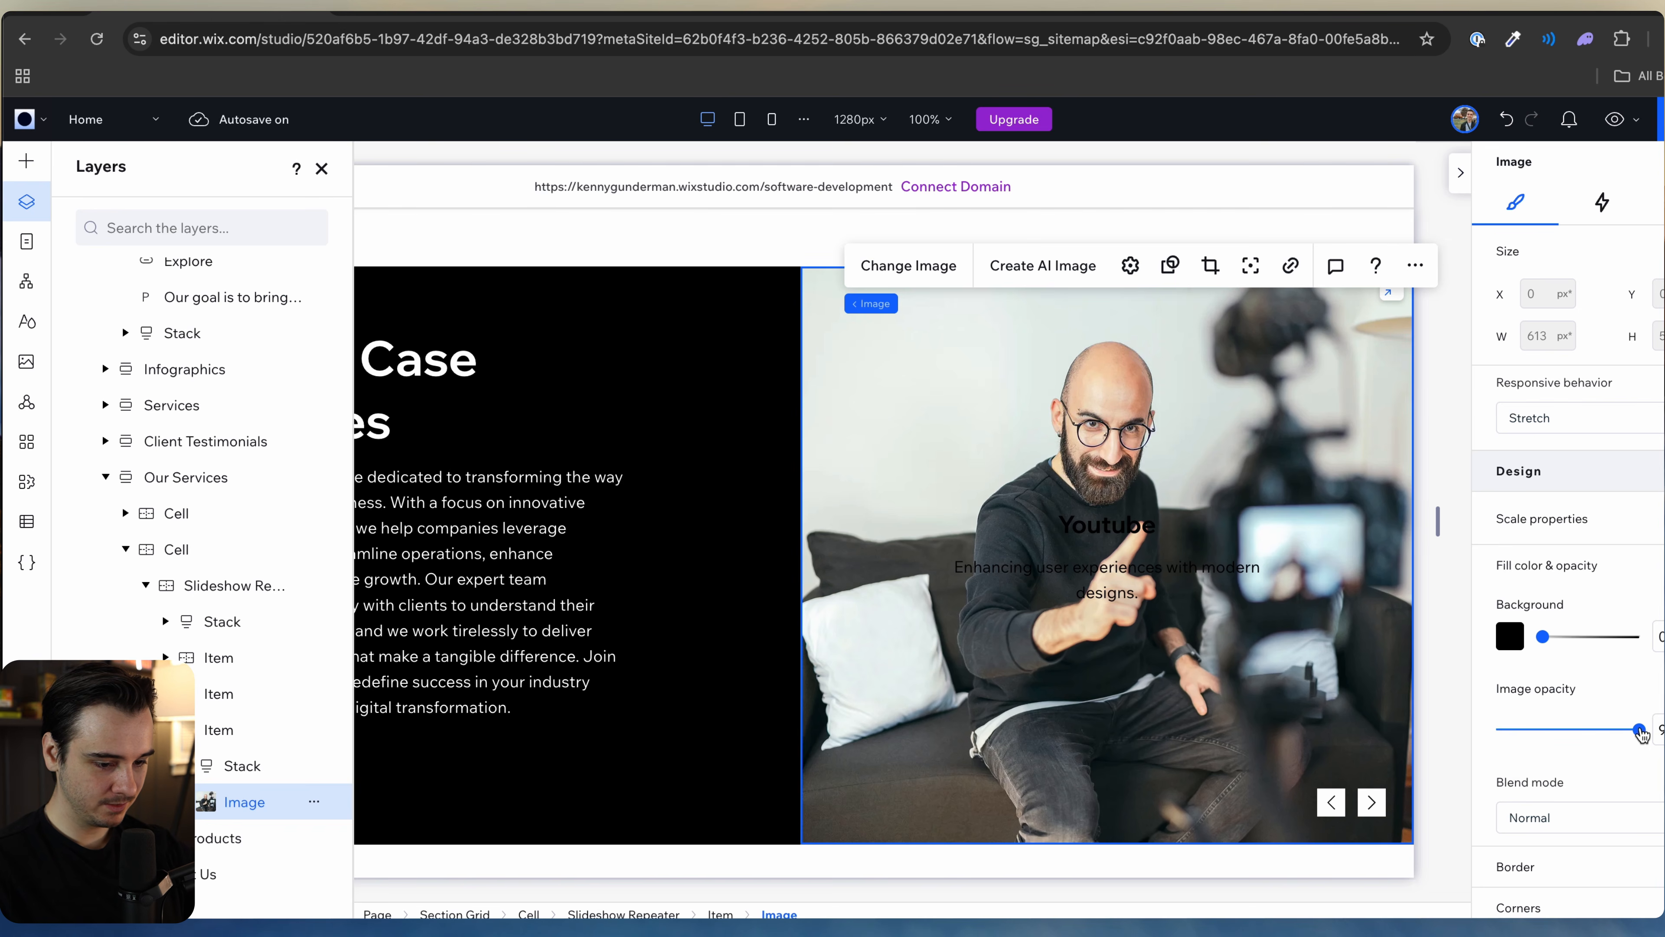
Step: Darken the slide's image by lowering its opacity over an opaque black background, and make the slide's title and description white
drag(1640, 732, 1522, 730)
drag(1542, 637, 1641, 638)
double_click(1108, 525)
click(1510, 623)
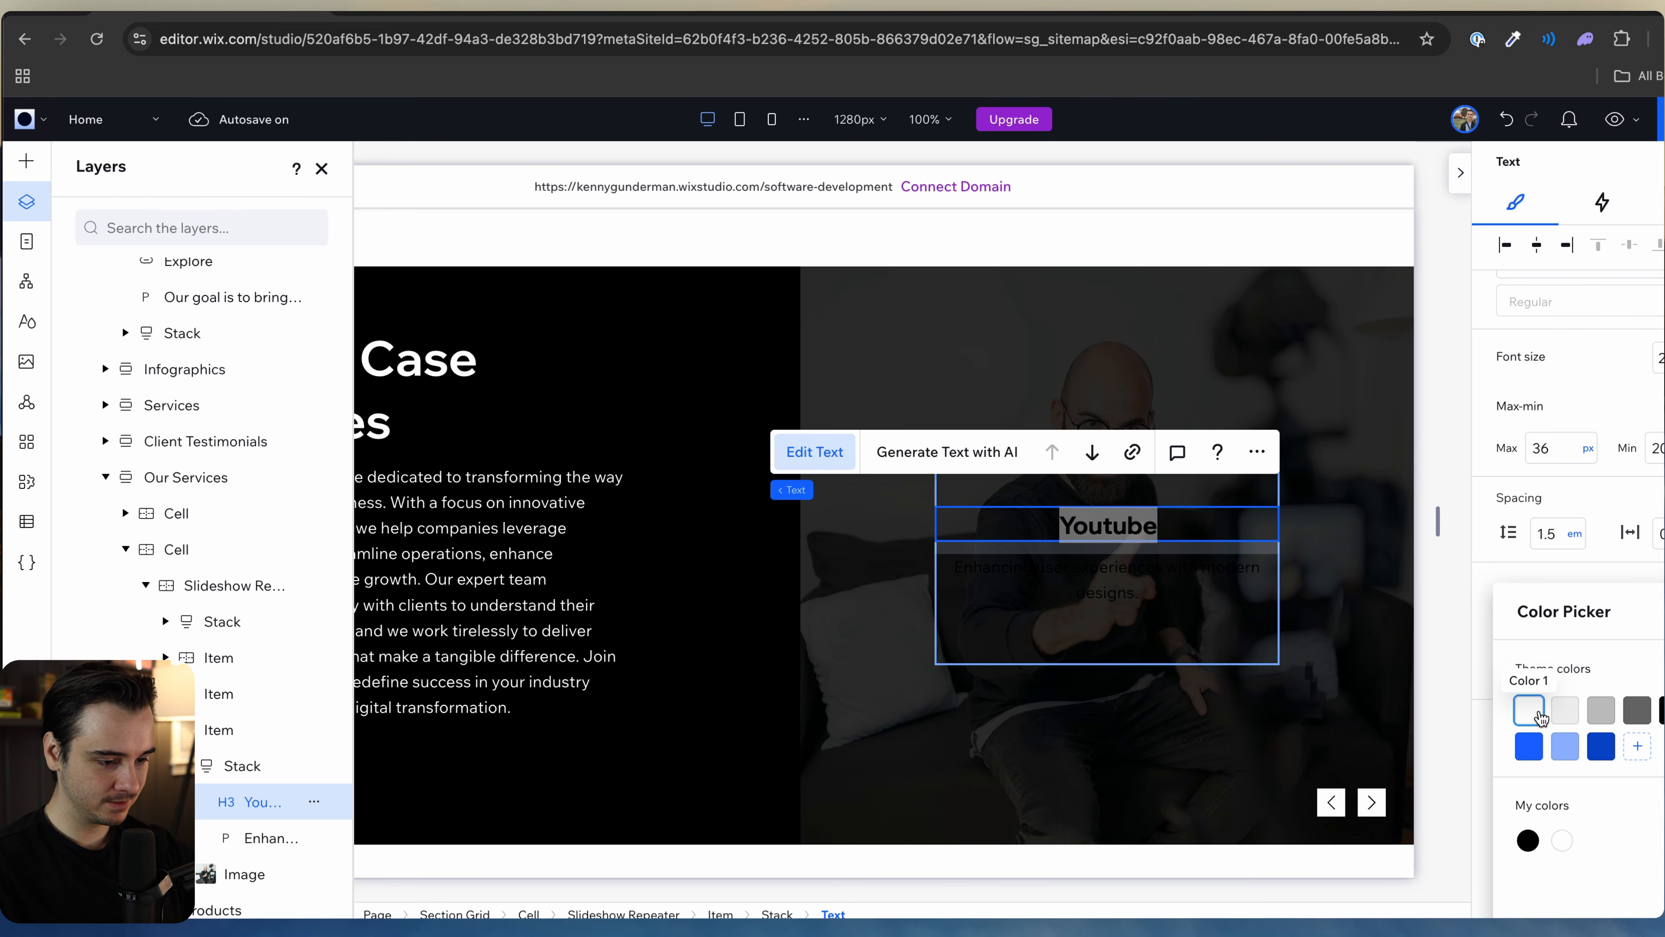
click(1045, 572)
triple_click(1102, 571)
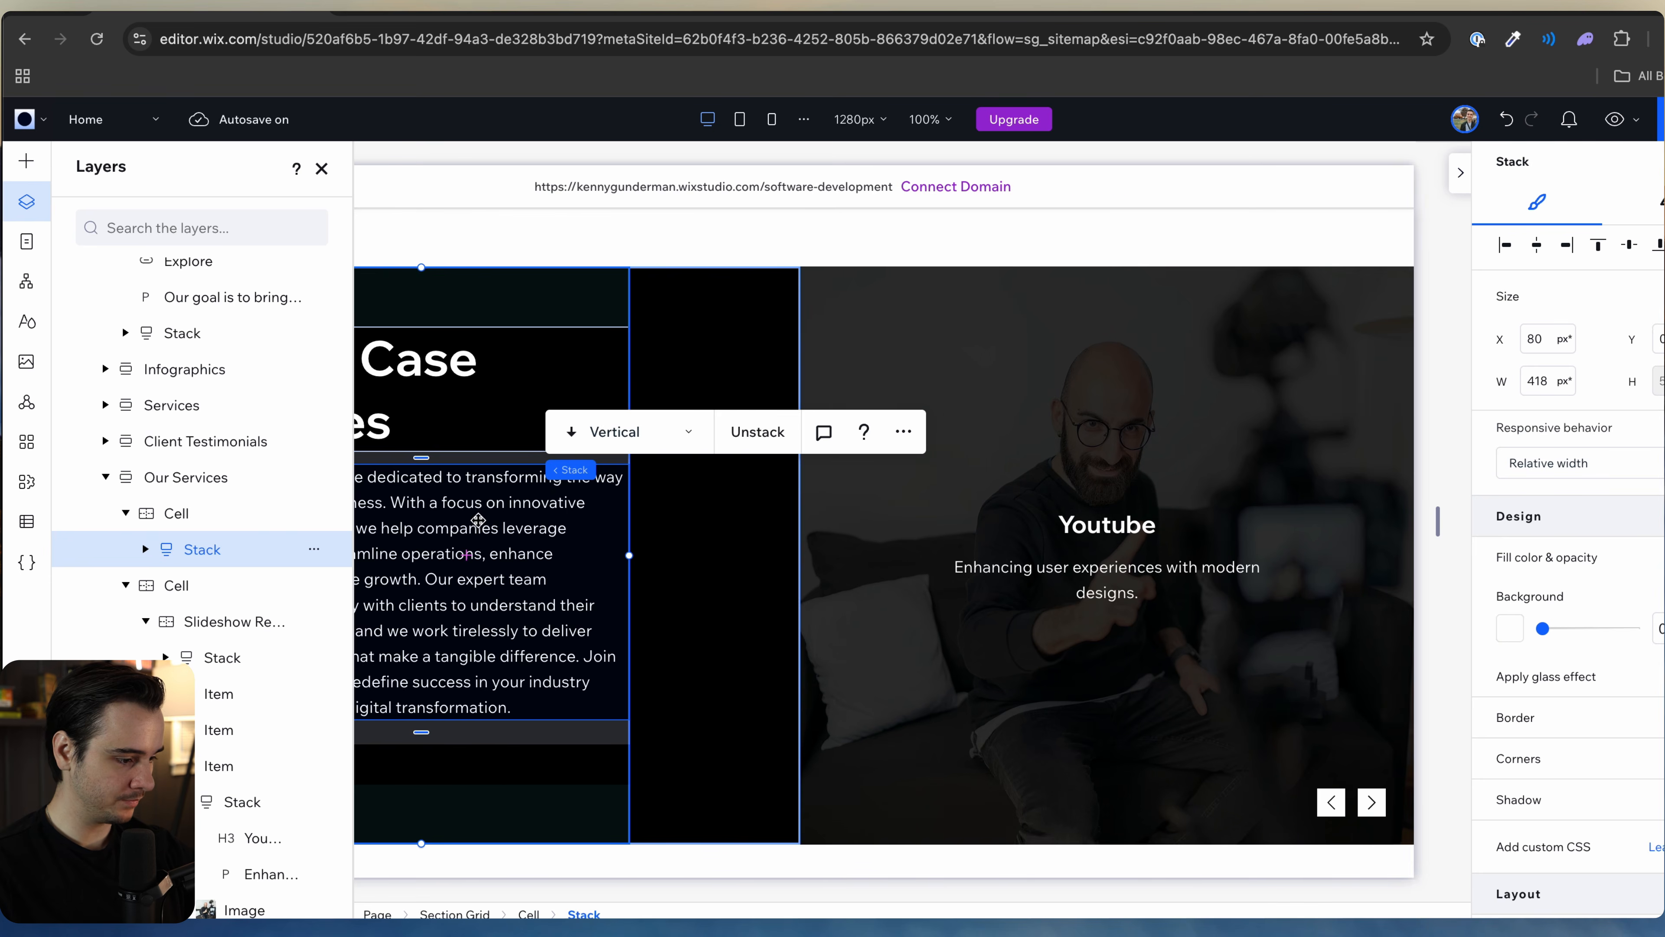
scroll(478, 521, left, 2)
scroll(477, 521, left, 1)
click(322, 169)
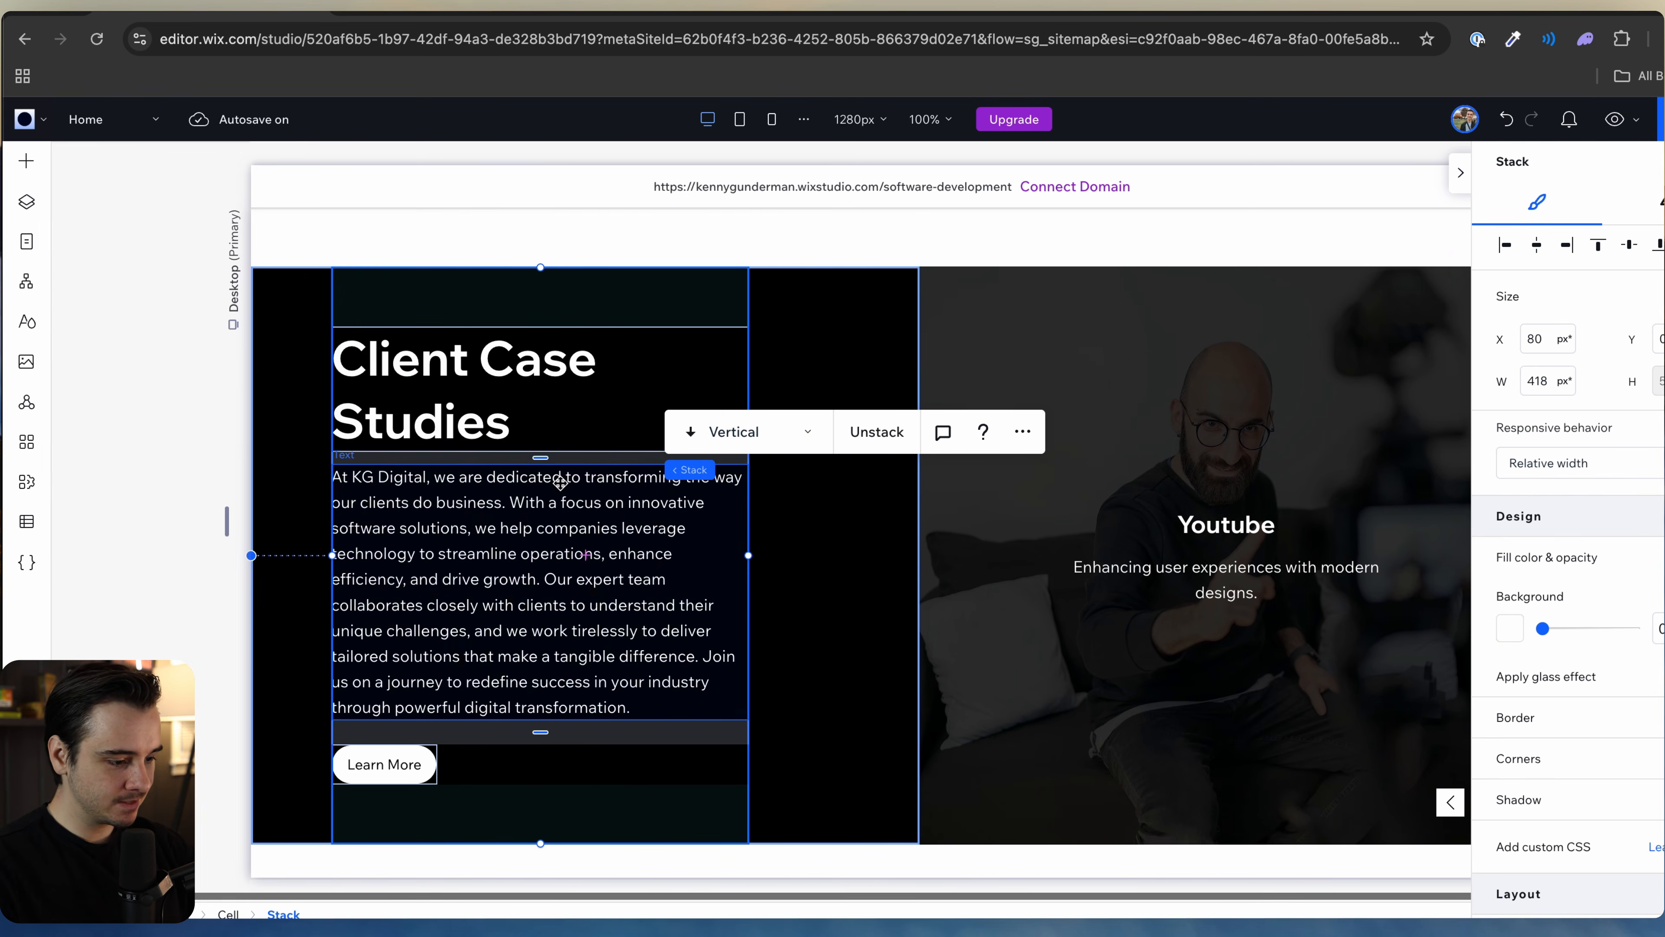
Step: Delete the product grid gallery from the "Crafting digital solutions" section
scroll(558, 484, down, 10)
scroll(818, 620, down, 5)
scroll(818, 620, down, 15)
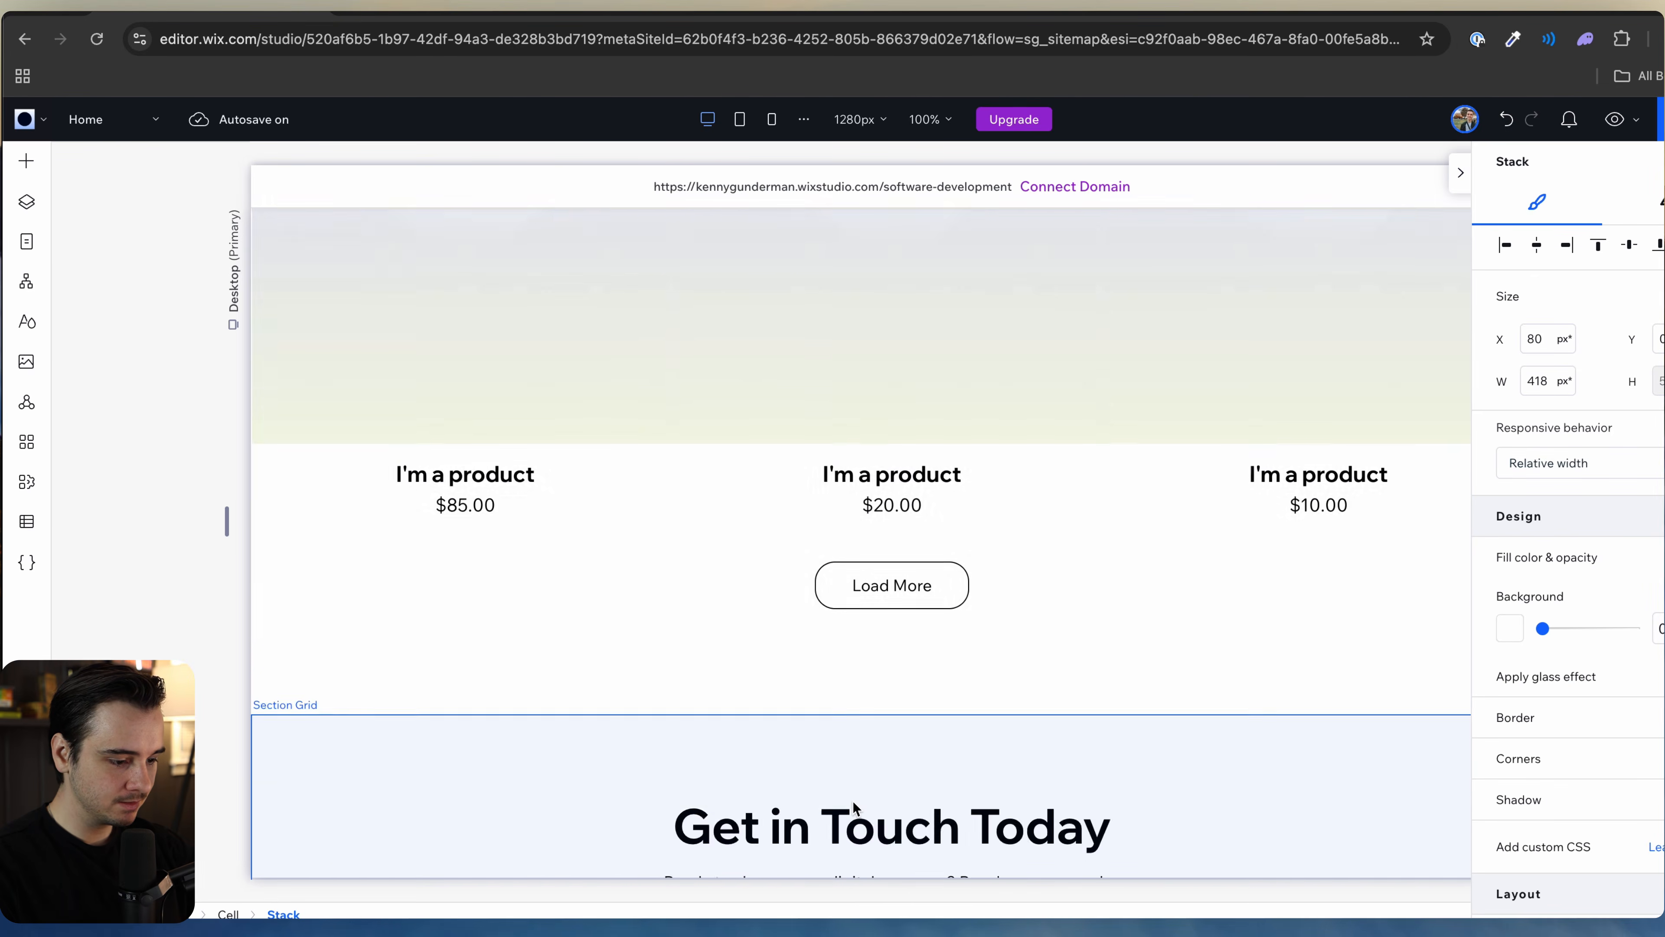
scroll(717, 587, up, 20)
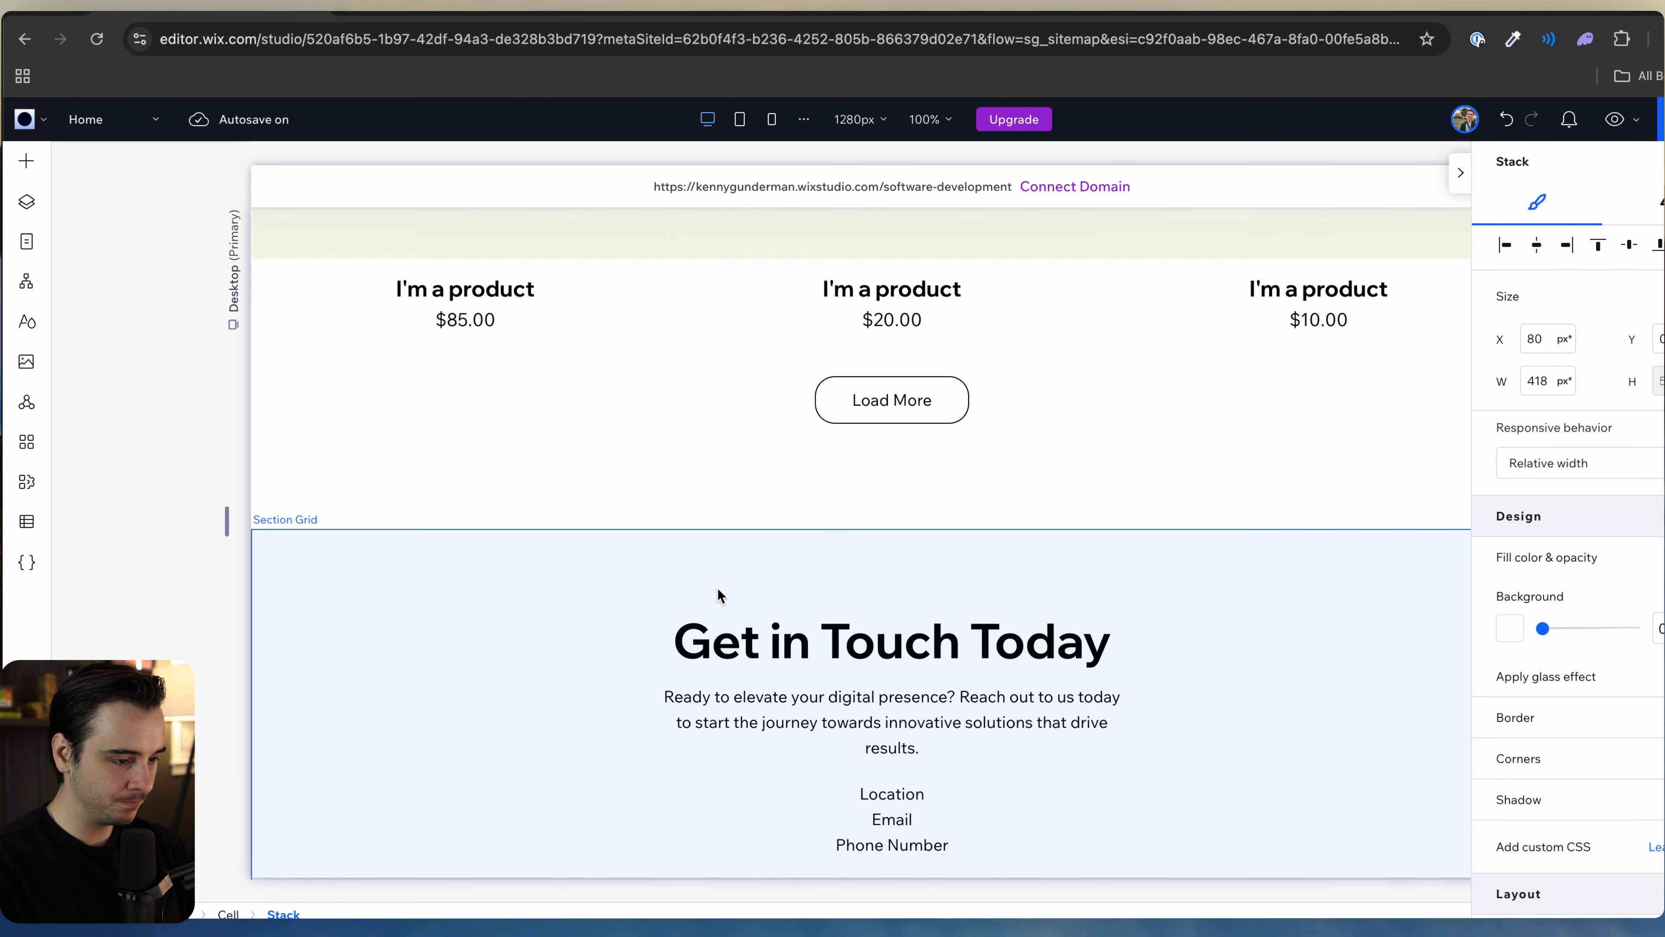
scroll(667, 387, down, 5)
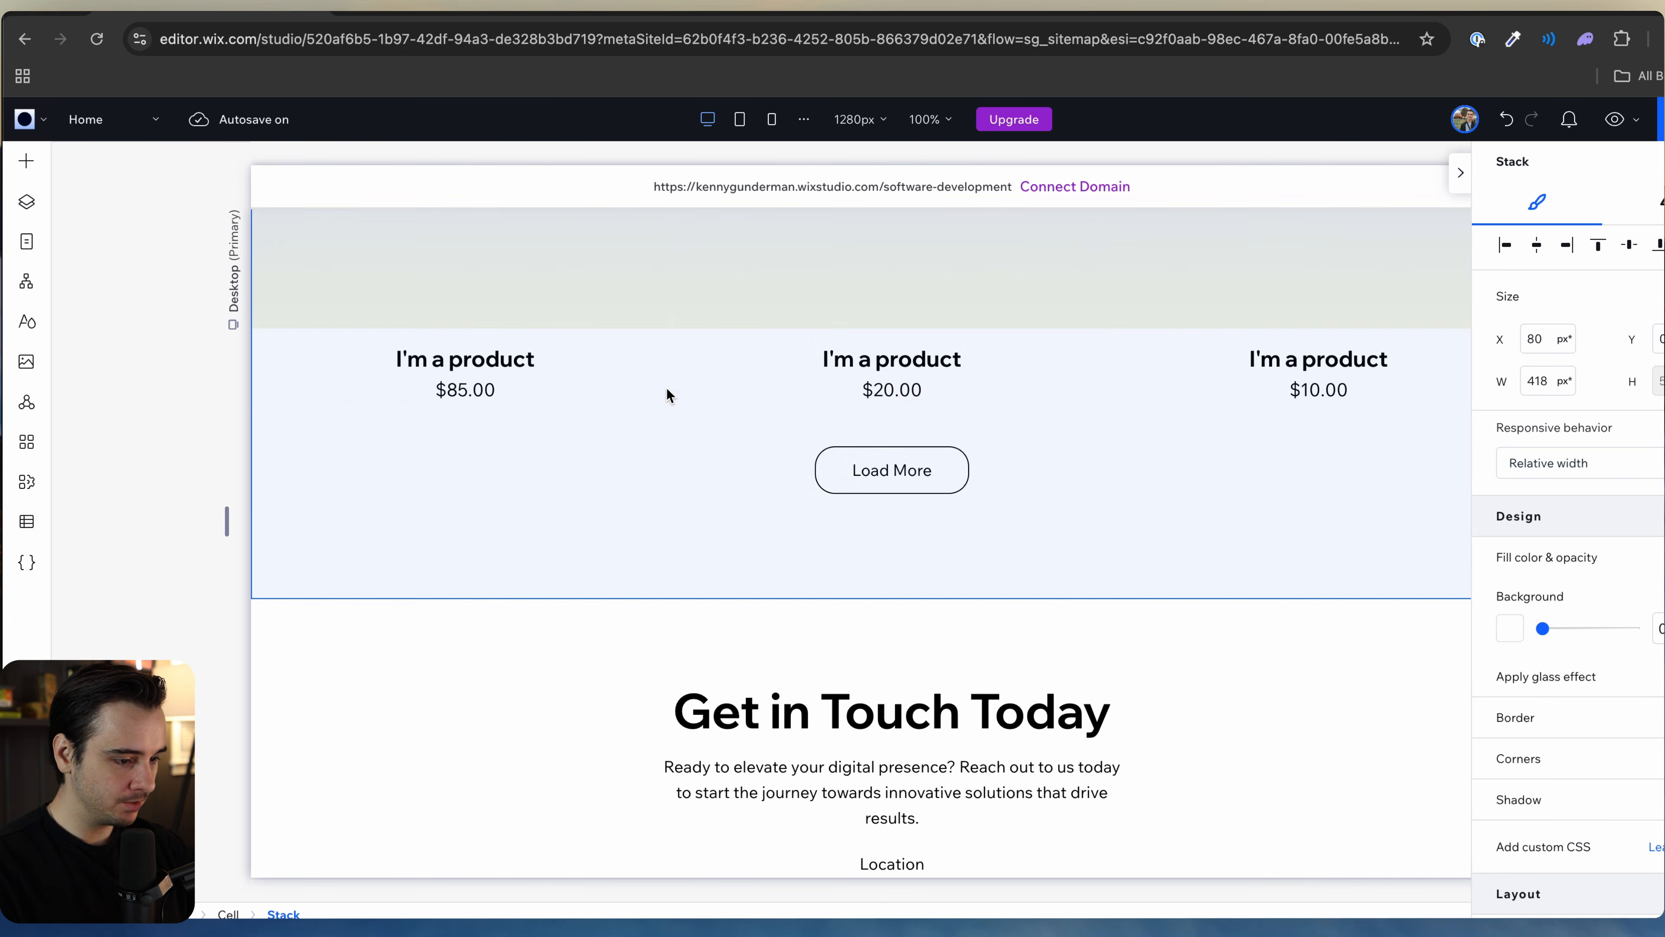
click(649, 451)
scroll(800, 582, up, 1)
scroll(800, 582, up, 8)
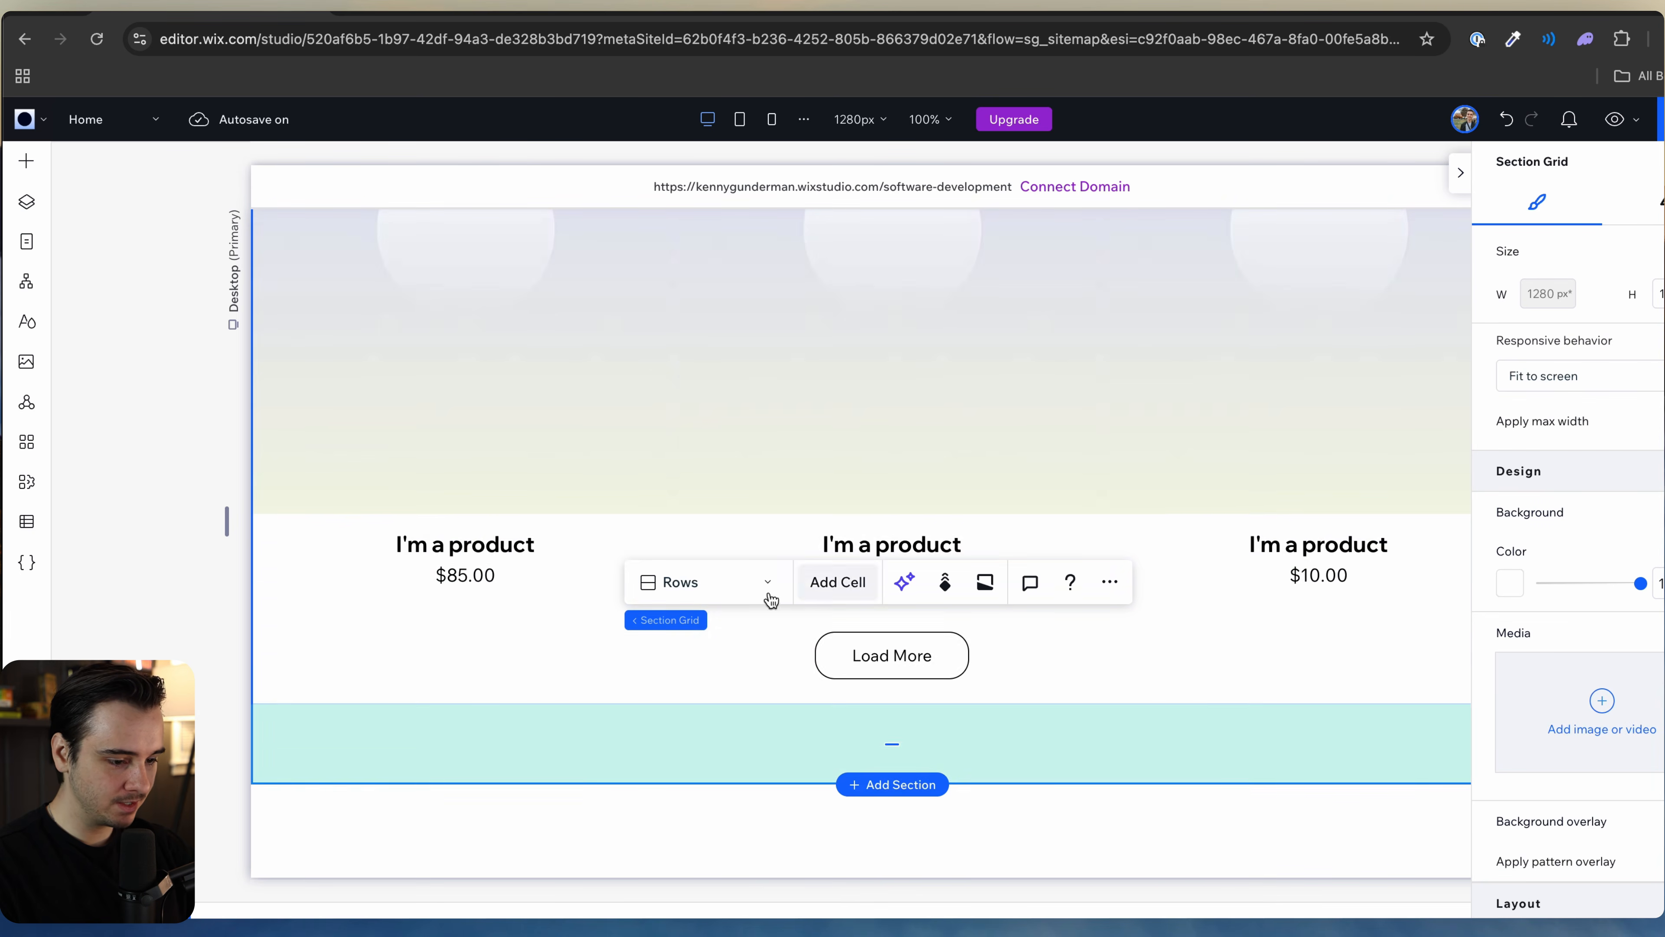
scroll(610, 651, down, 3)
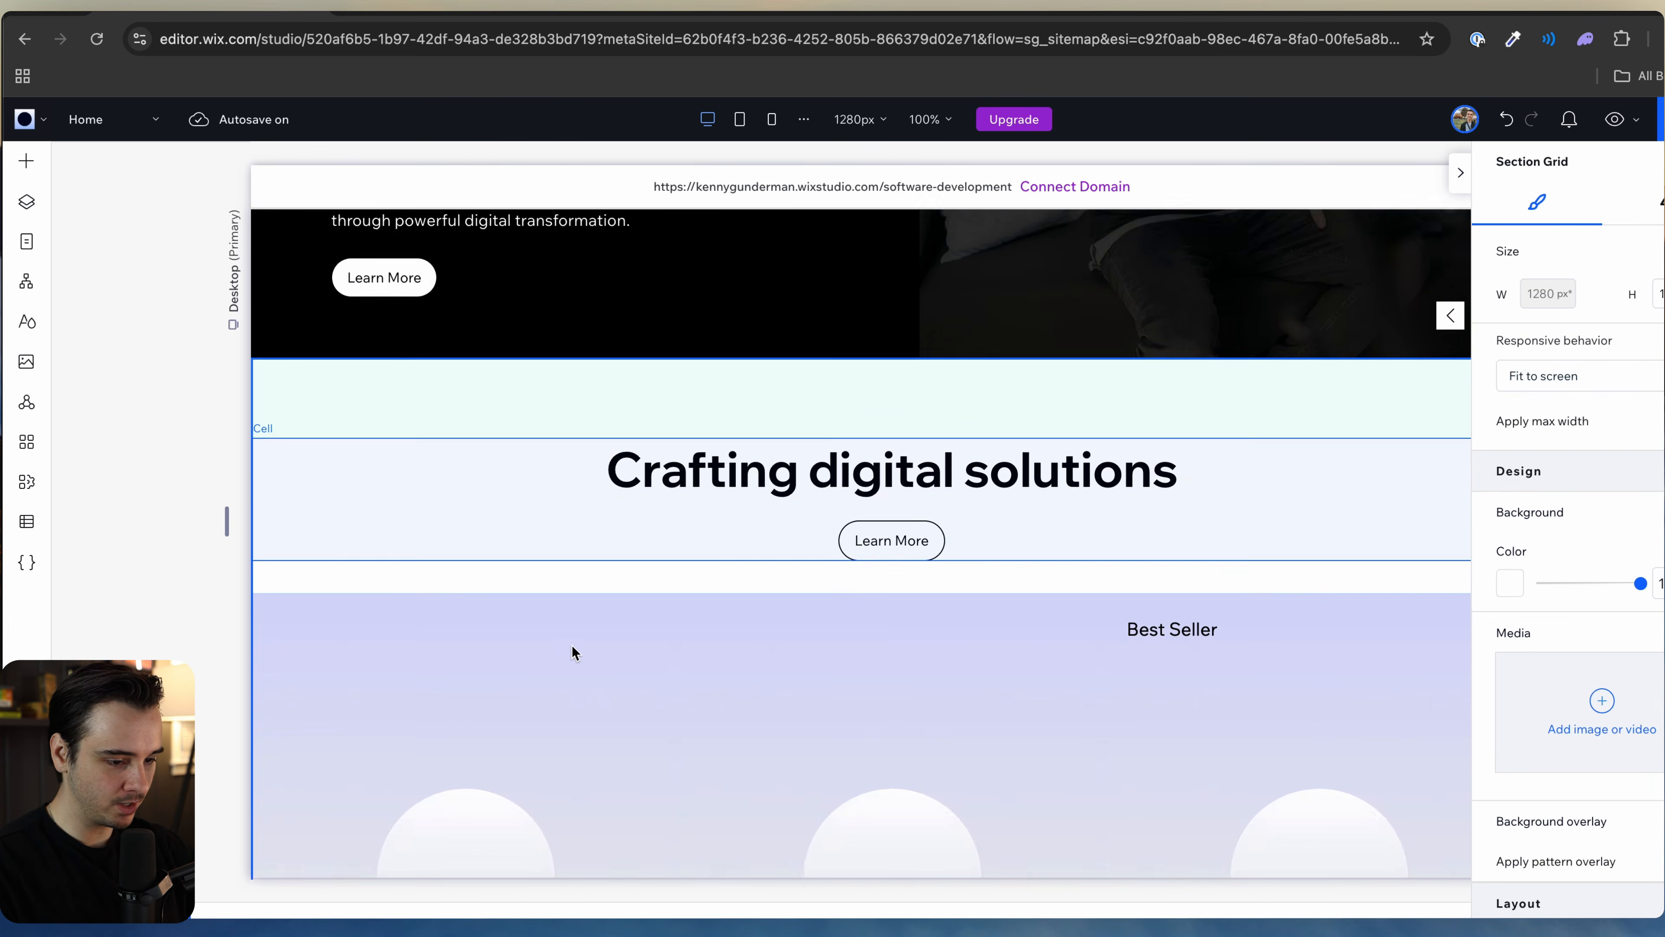
click(1462, 175)
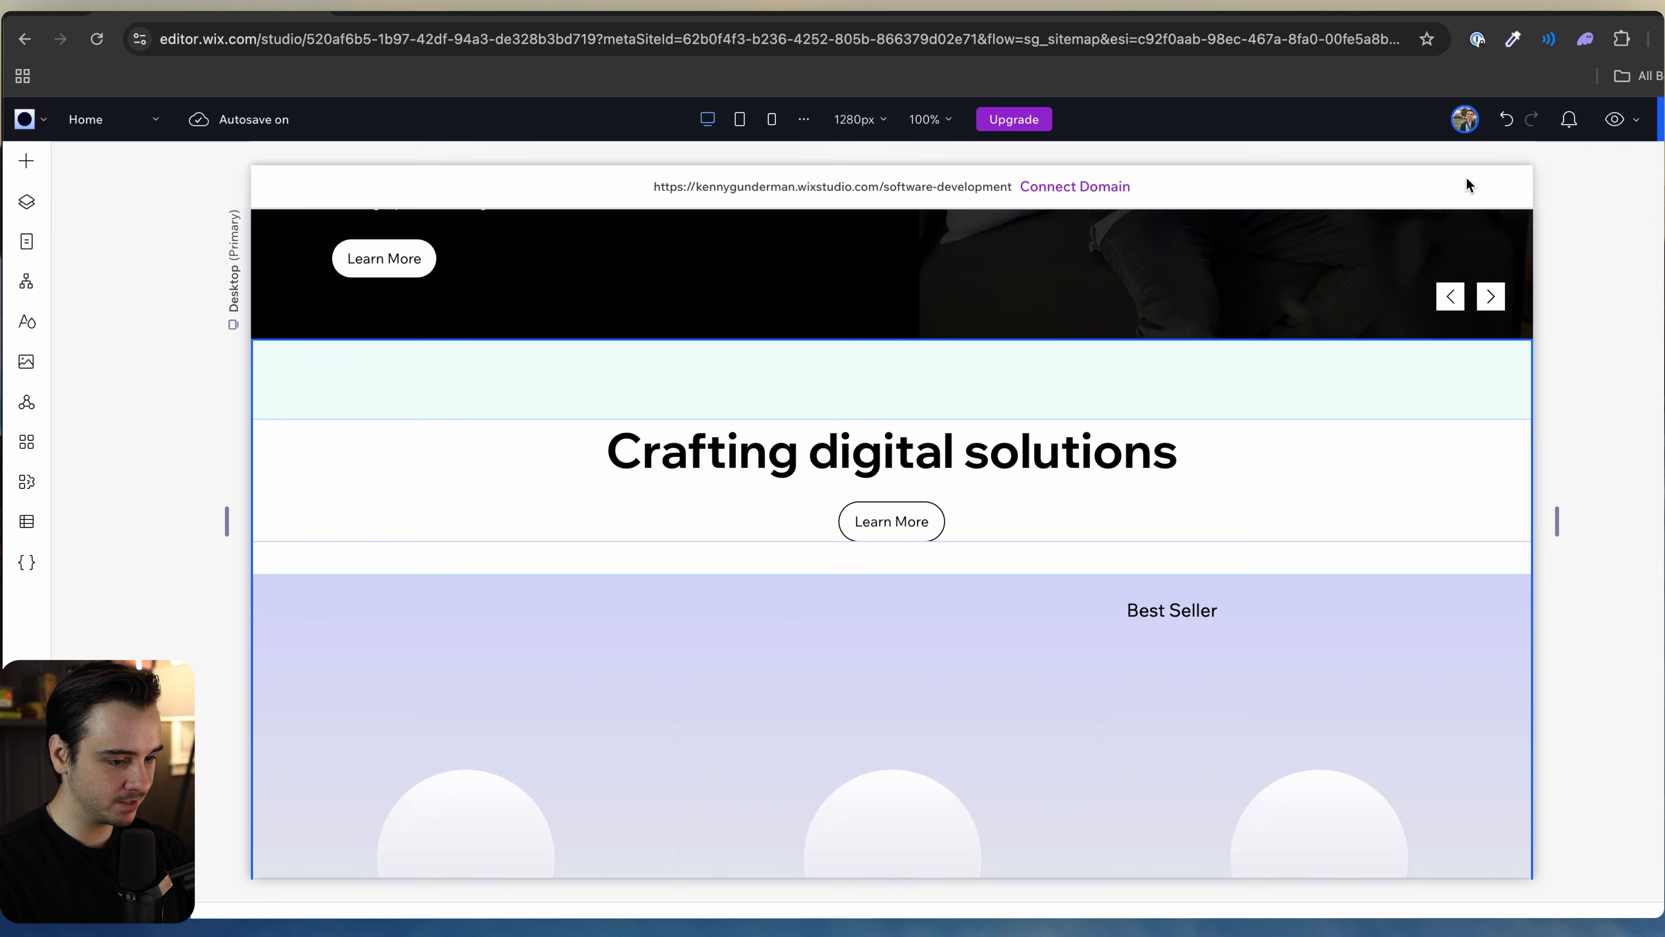
click(577, 578)
double_click(577, 575)
key(Delete)
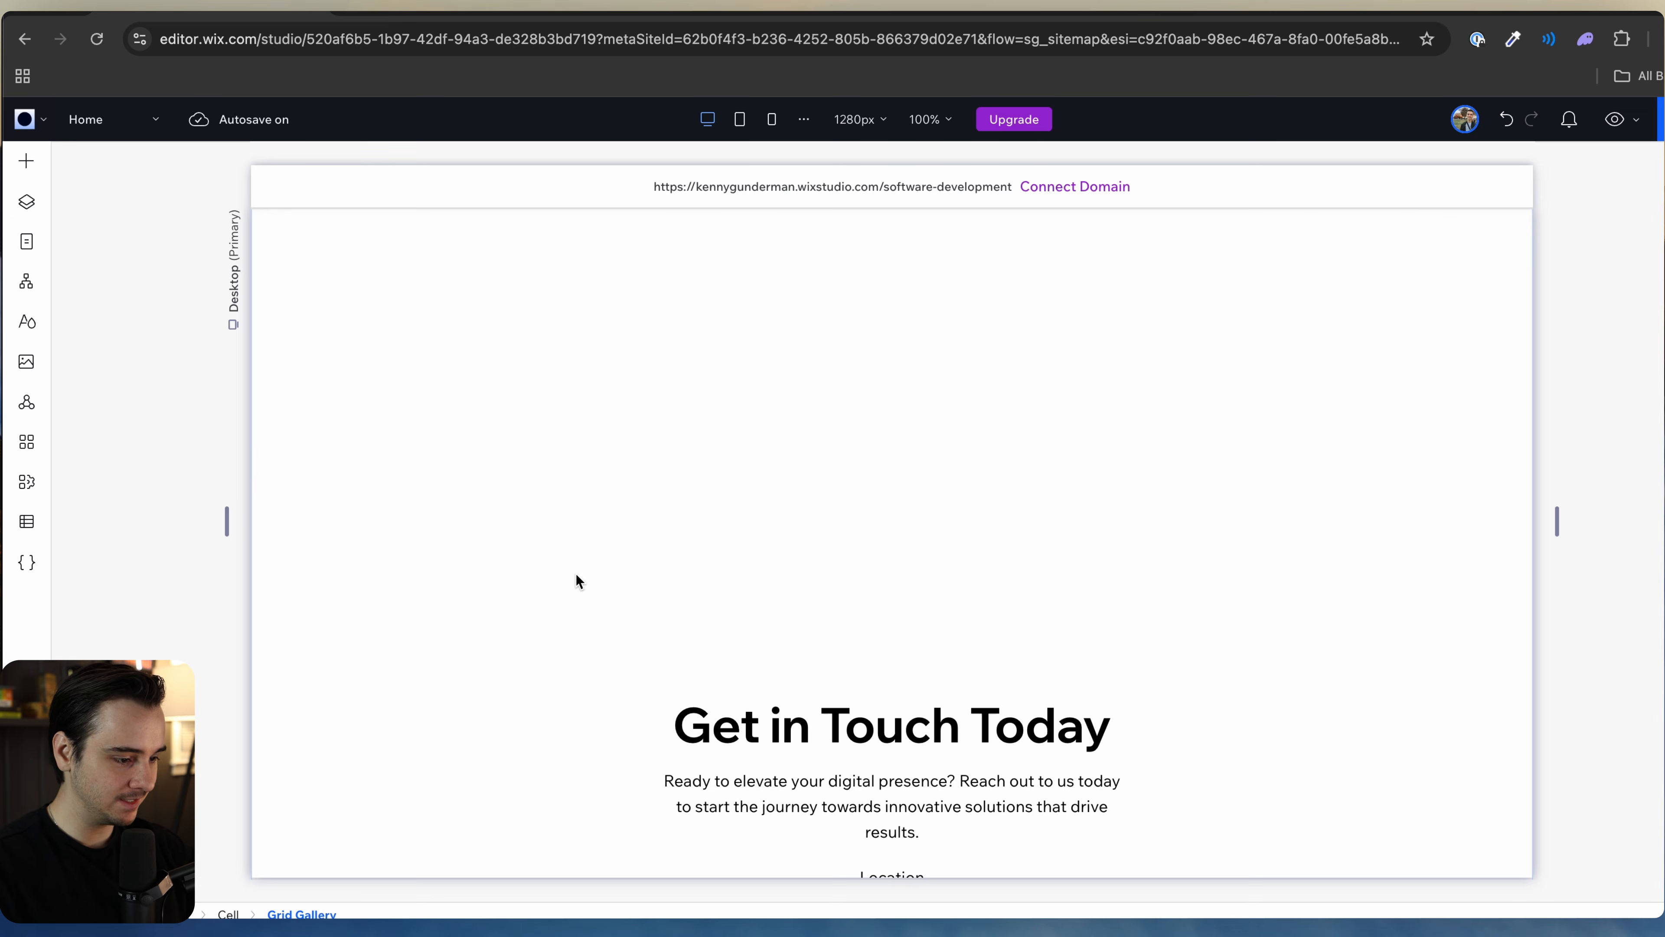
Step: Delete the cart and the login bar from the site header, dismissing the login notice
scroll(627, 411, up, 20)
scroll(684, 550, down, 3)
scroll(685, 550, up, 20)
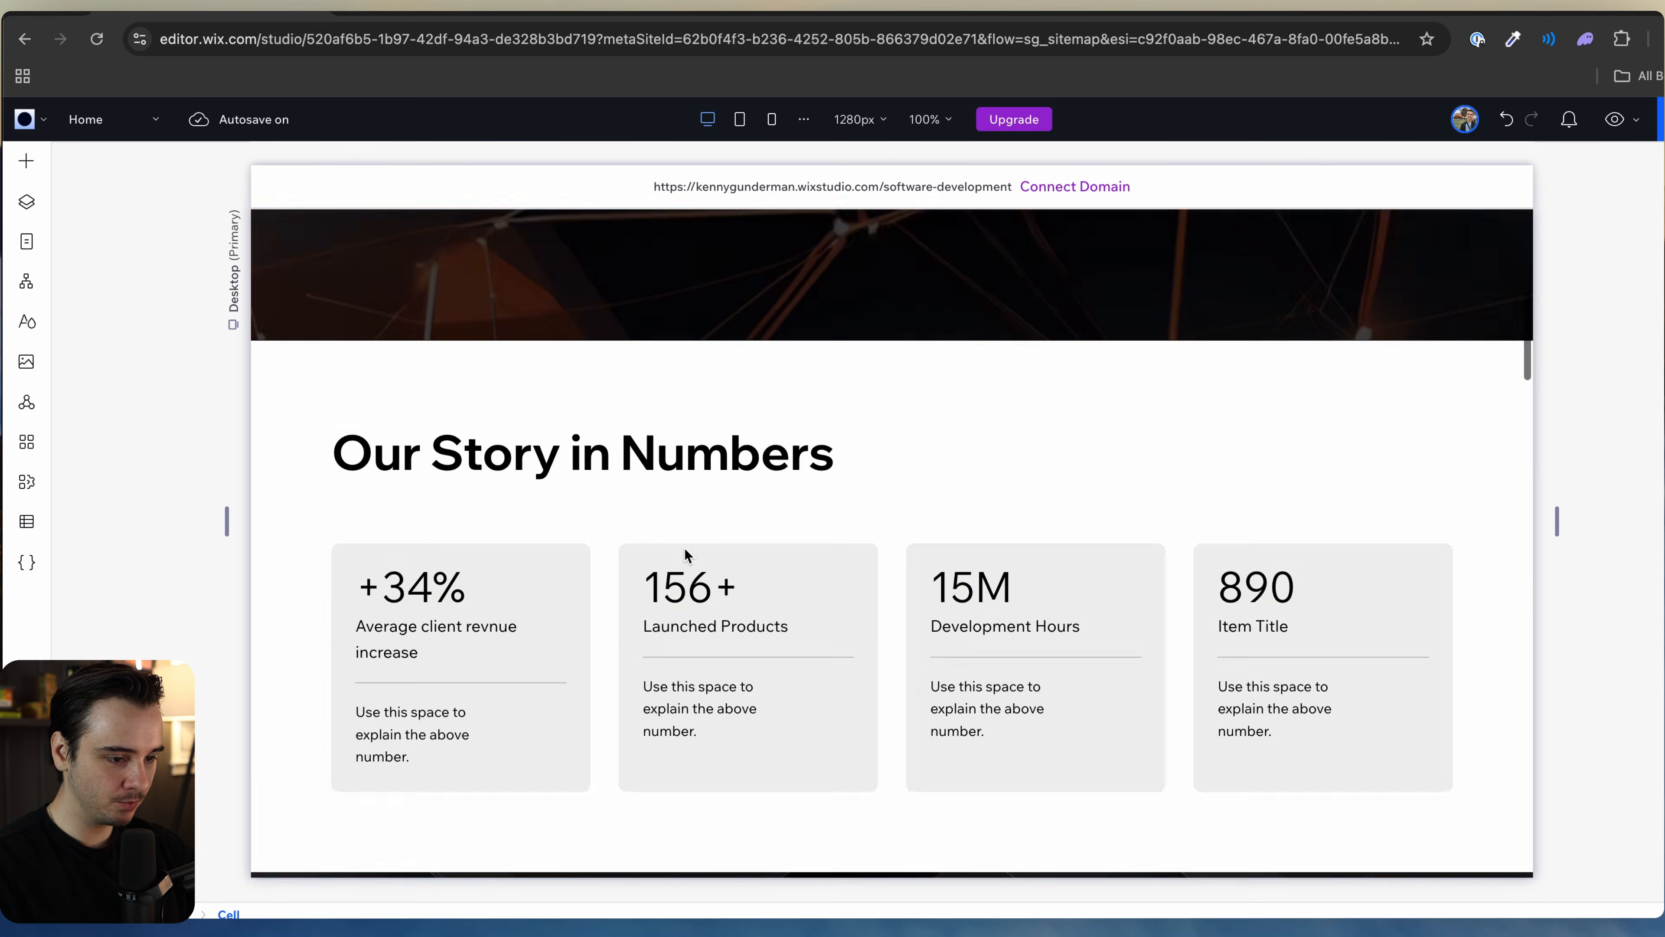
scroll(684, 550, up, 10)
click(1423, 261)
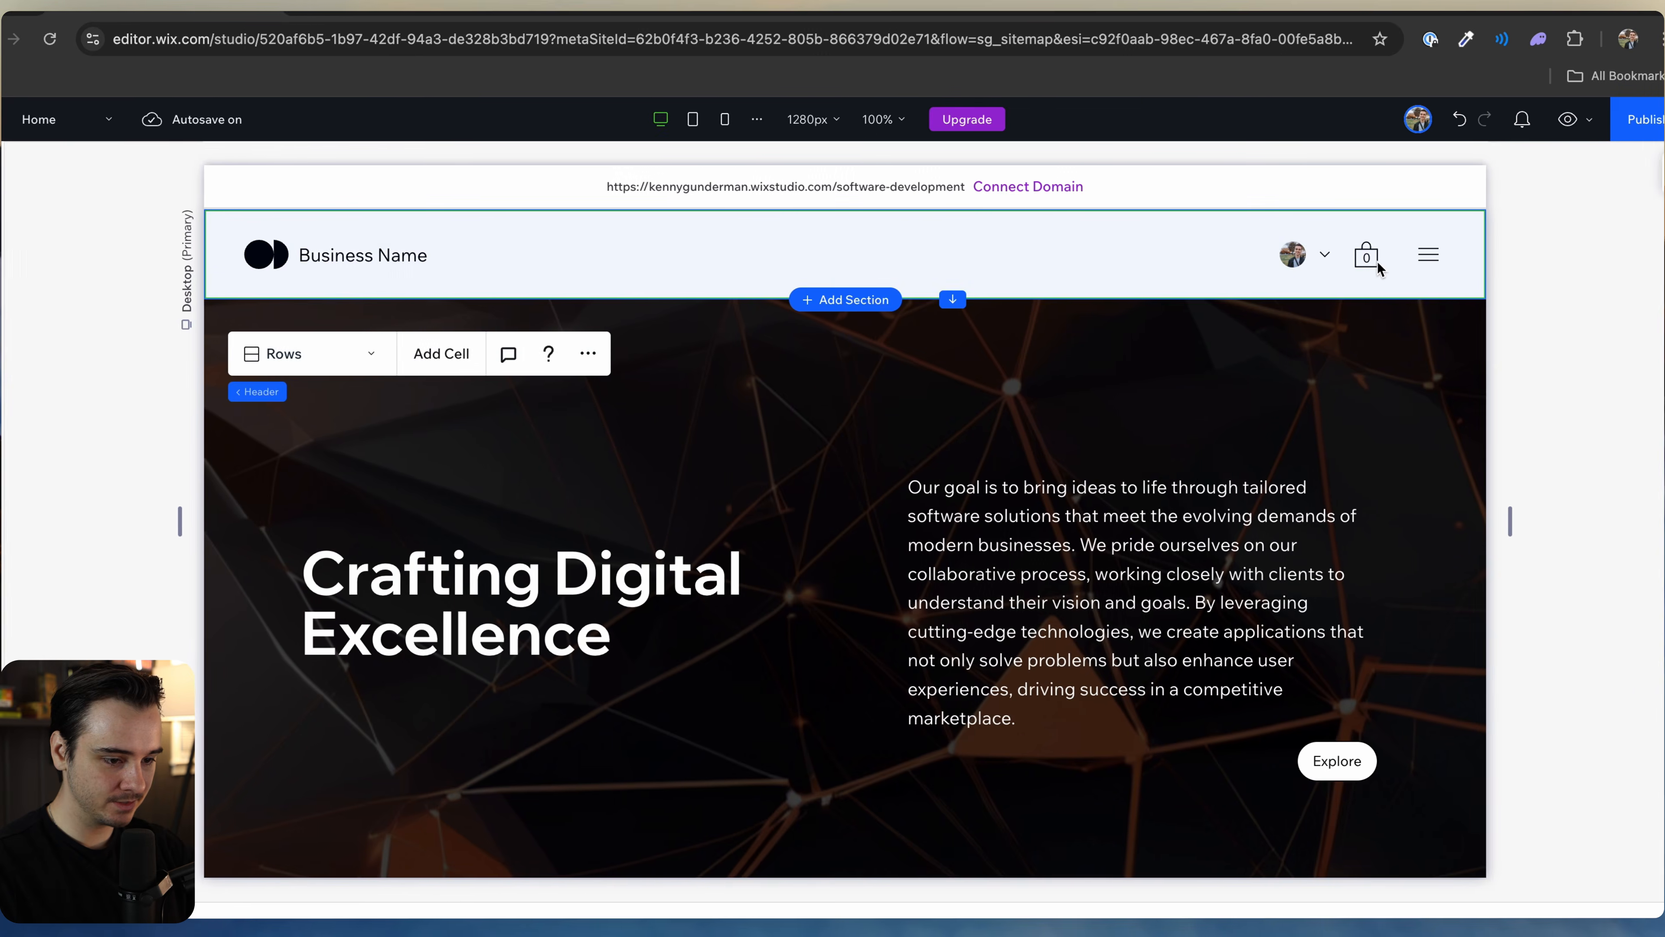
click(1368, 259)
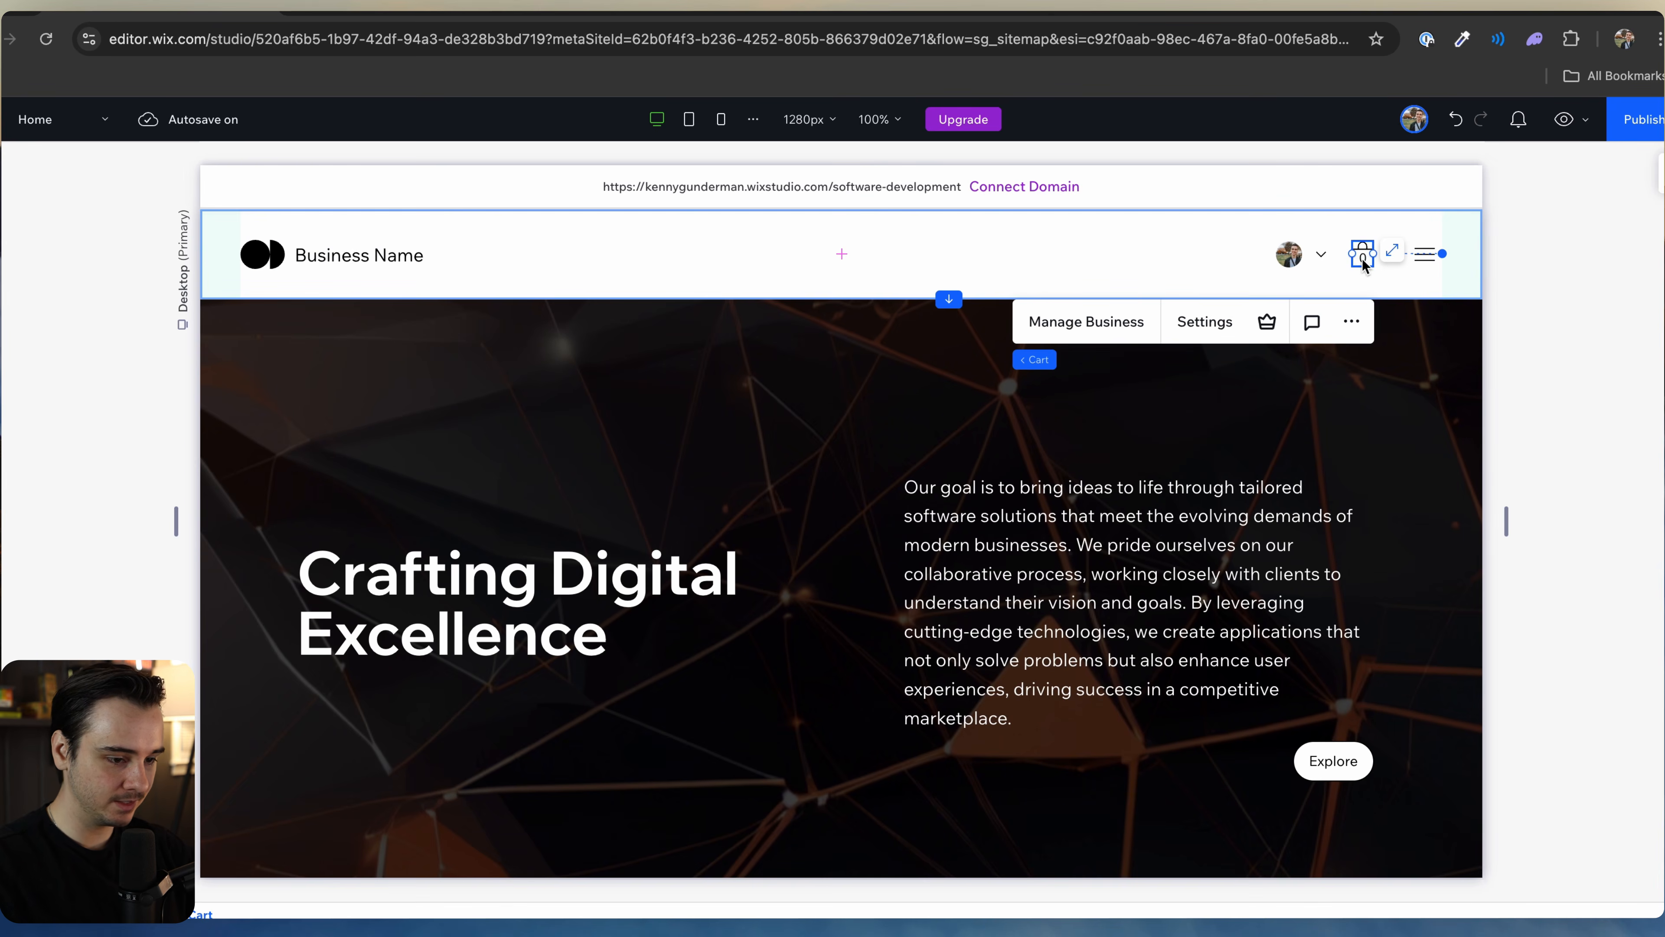
click(1289, 256)
click(1289, 256)
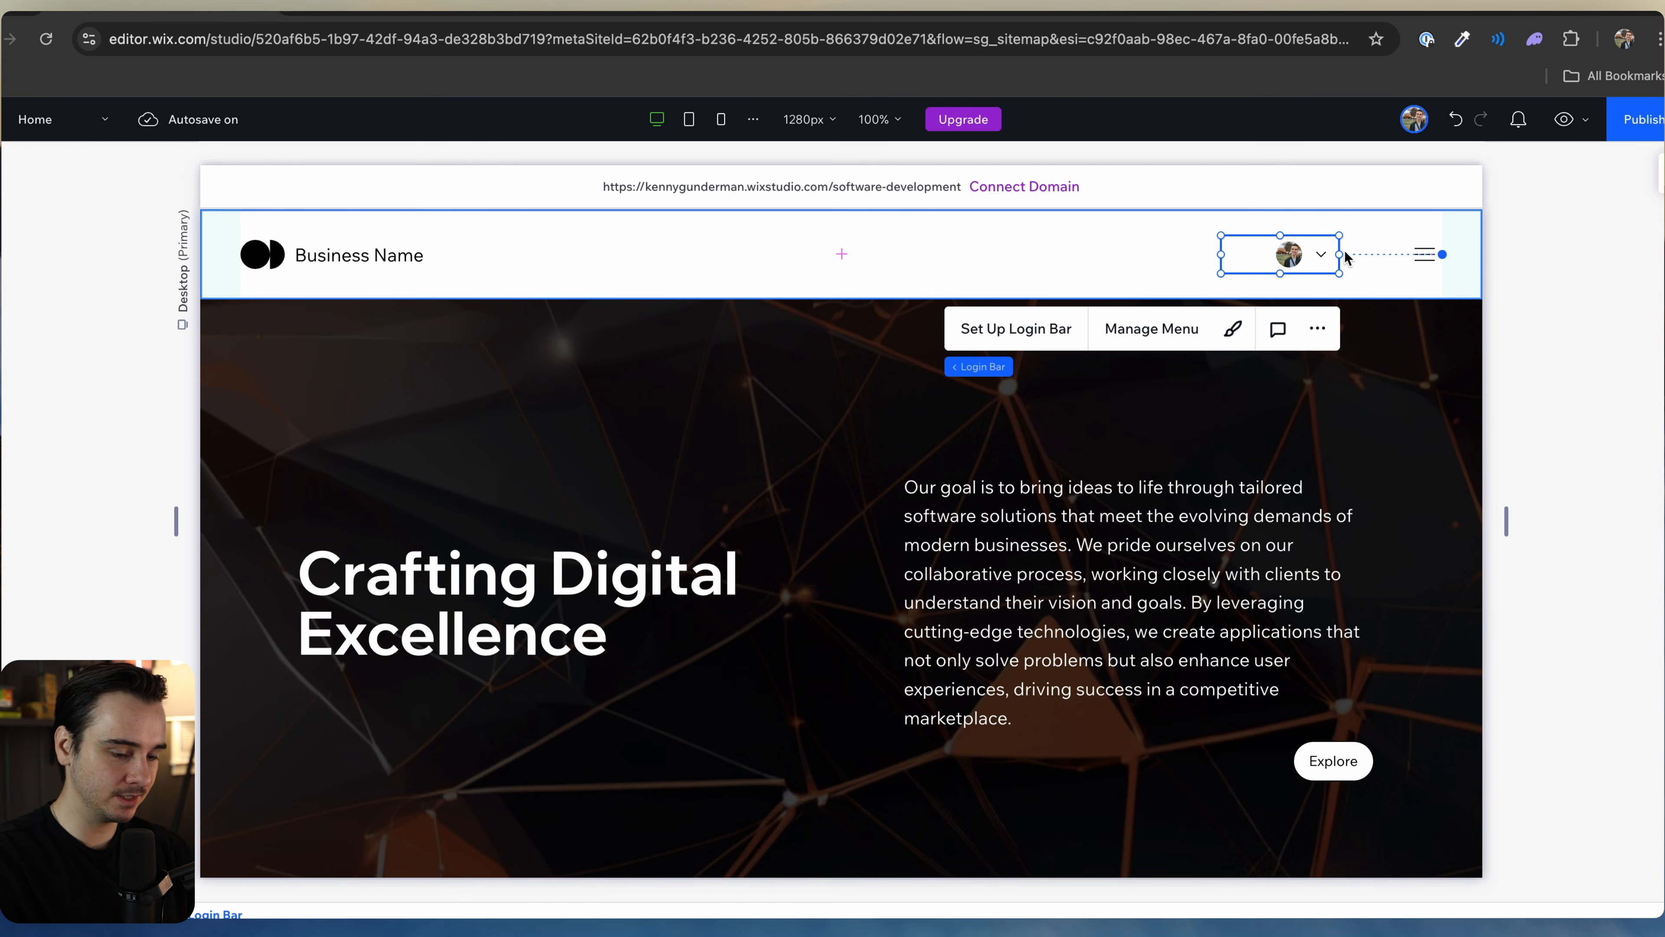
key(Delete)
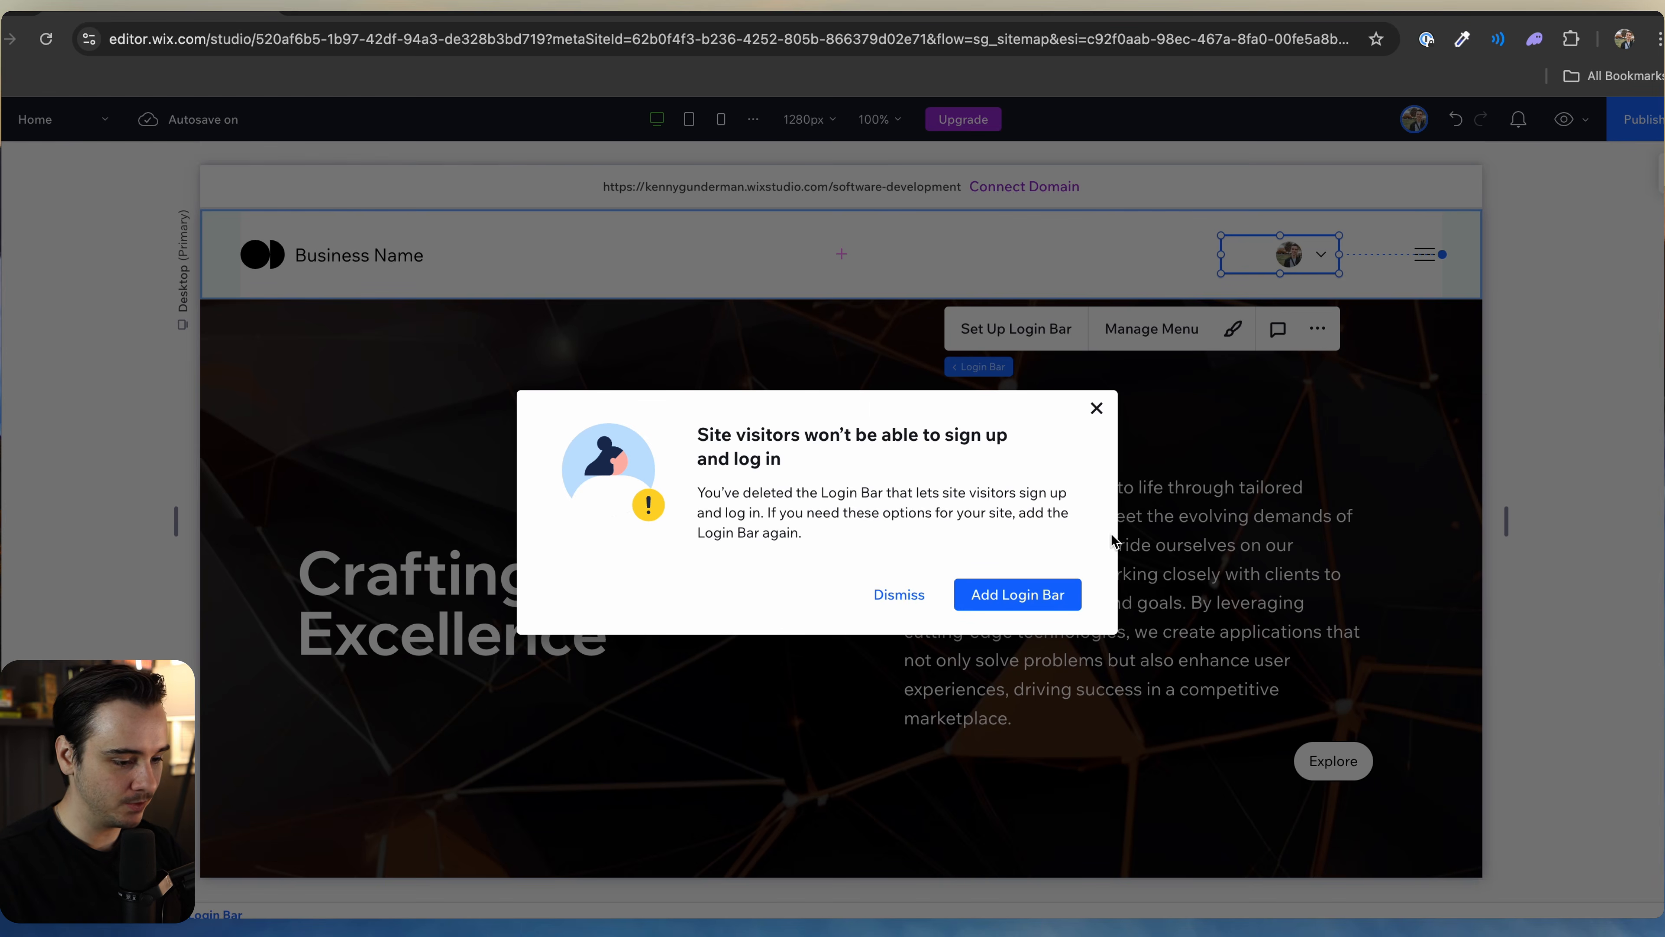
click(904, 607)
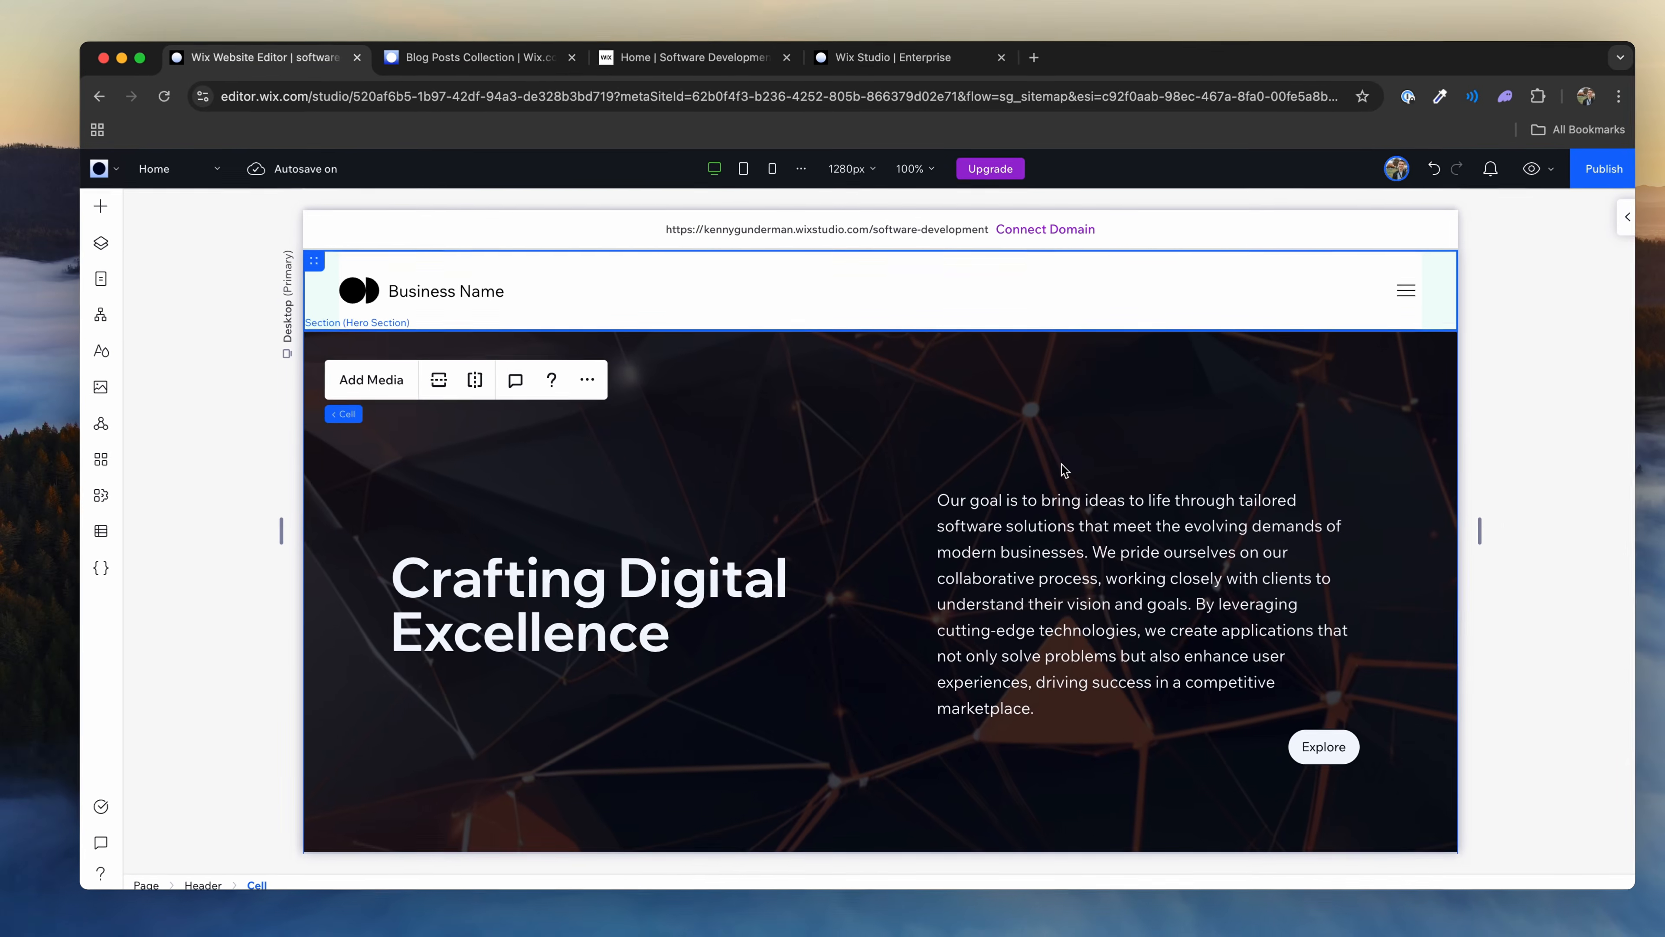
Step: Delete the "Crafting digital solutions" store products section together with its heading and Learn More button
scroll(1096, 455, down, 3)
scroll(1062, 470, down, 15)
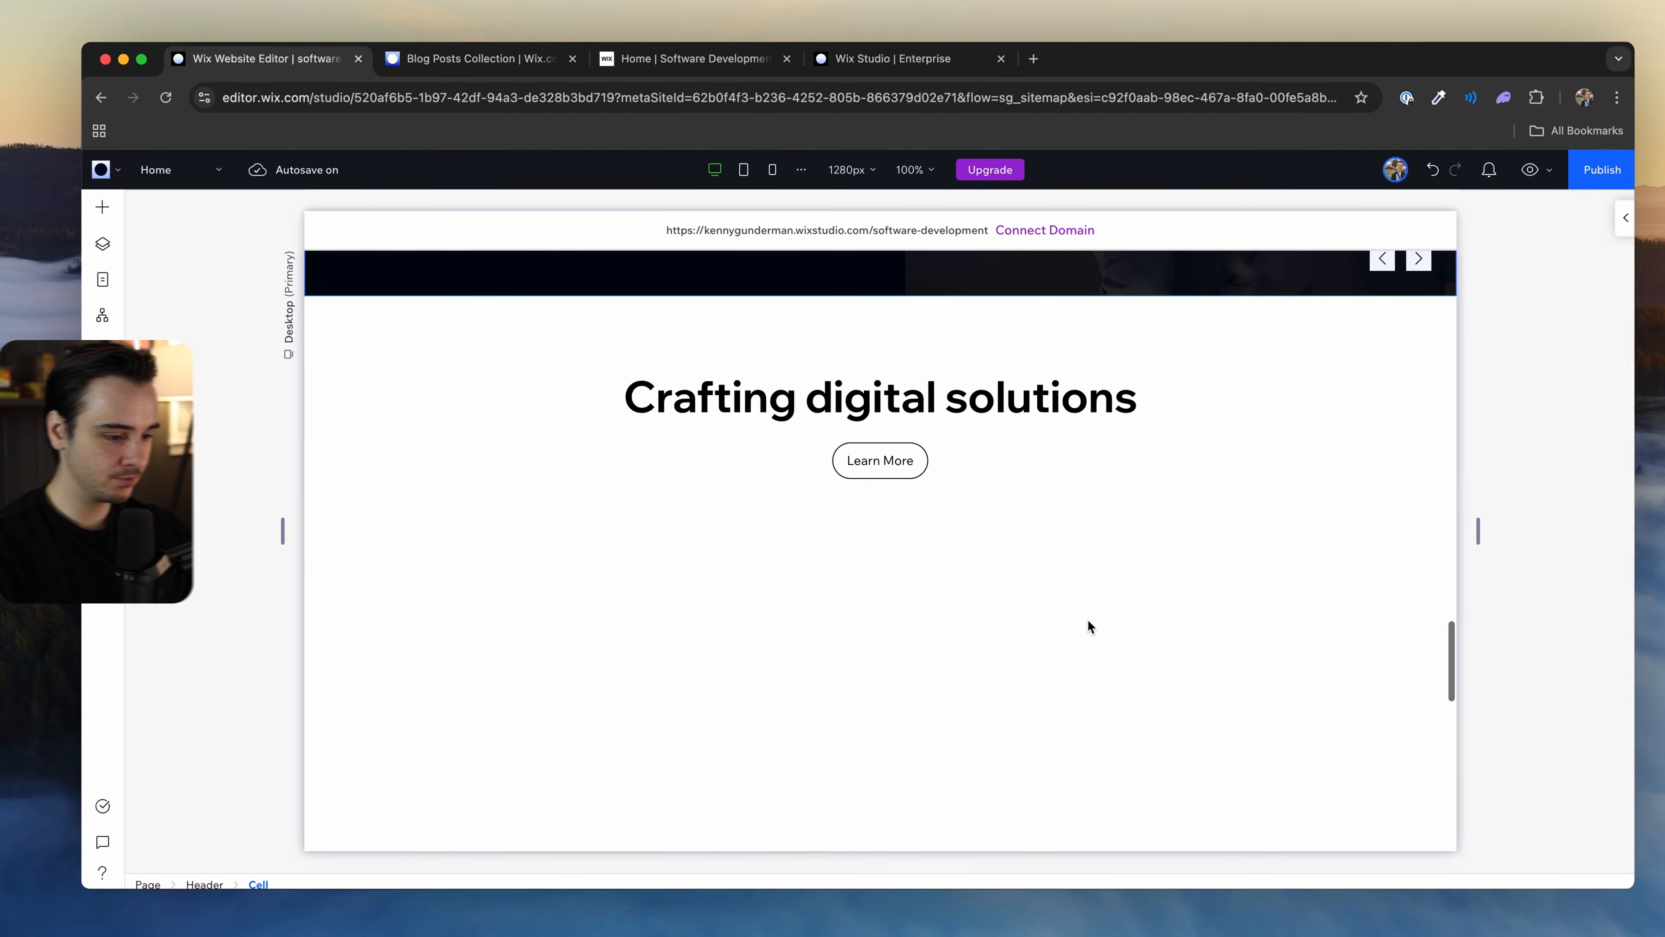
scroll(1095, 627, down, 5)
scroll(1090, 623, up, 8)
click(1090, 620)
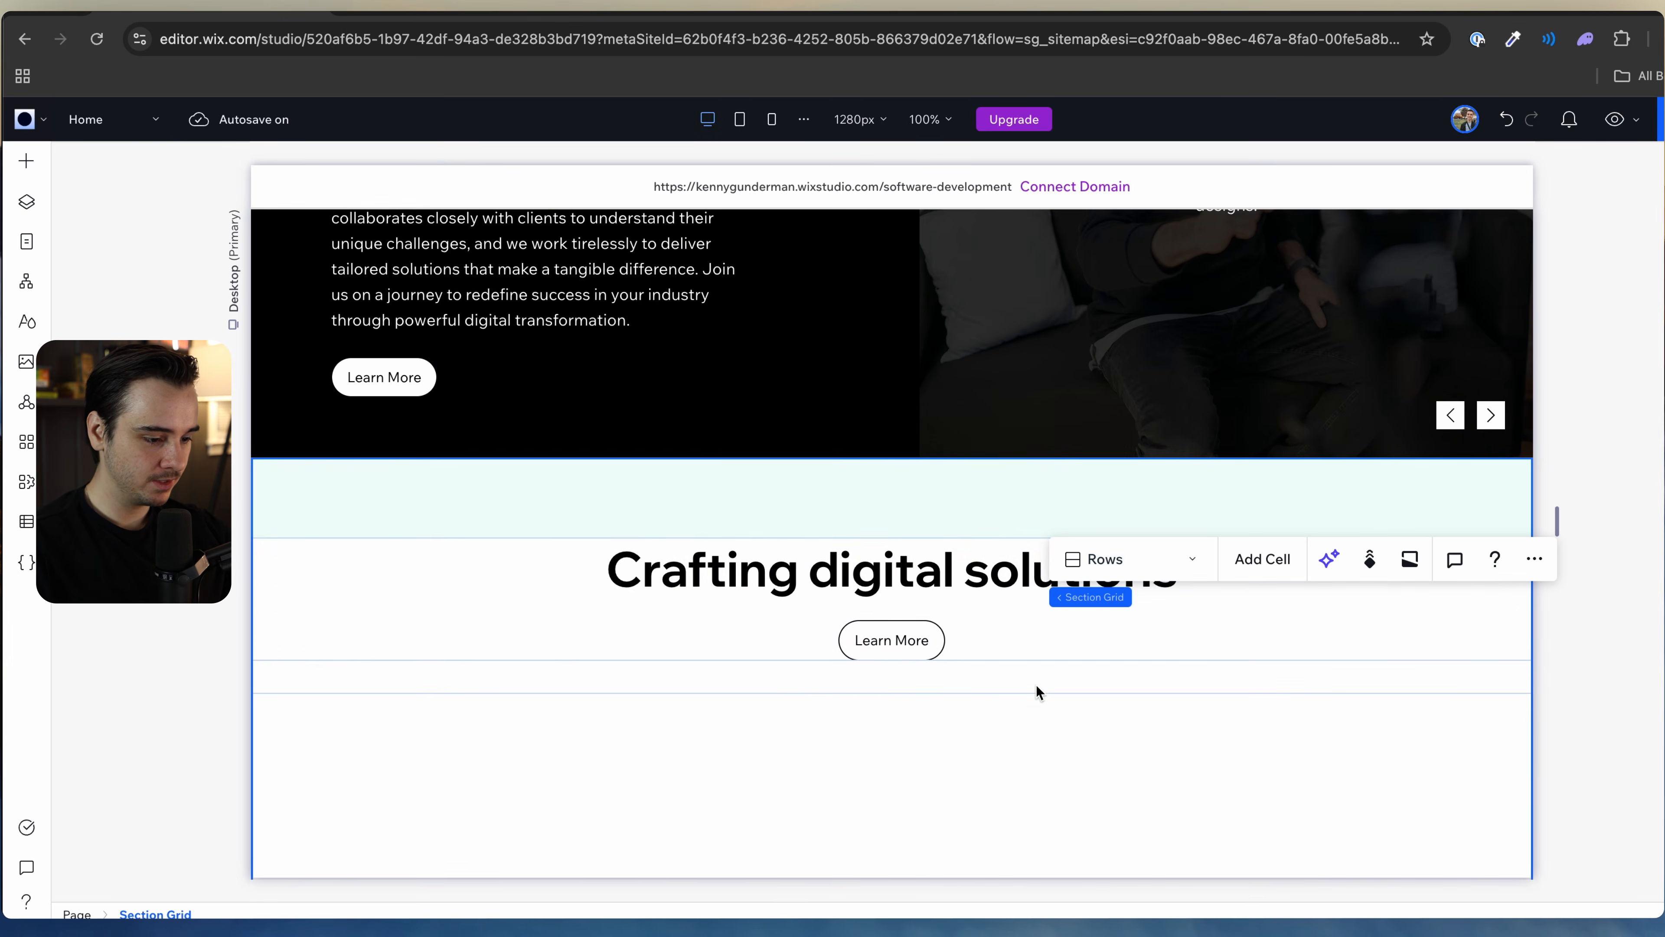
click(1025, 715)
key(Delete)
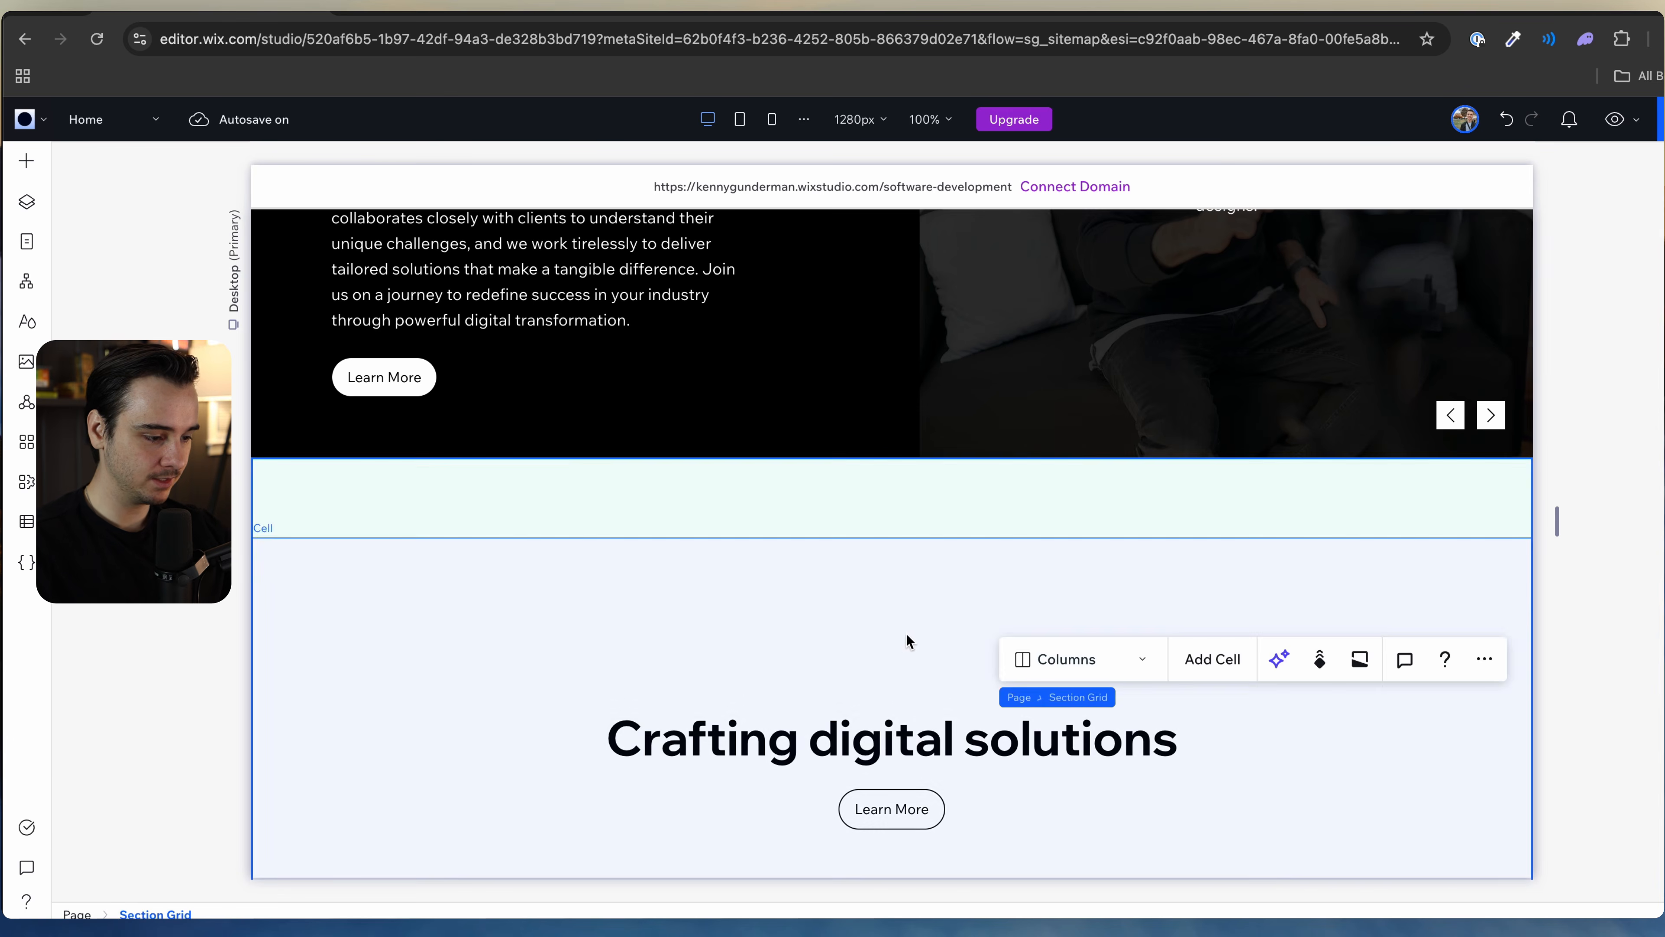
click(874, 637)
key(Delete)
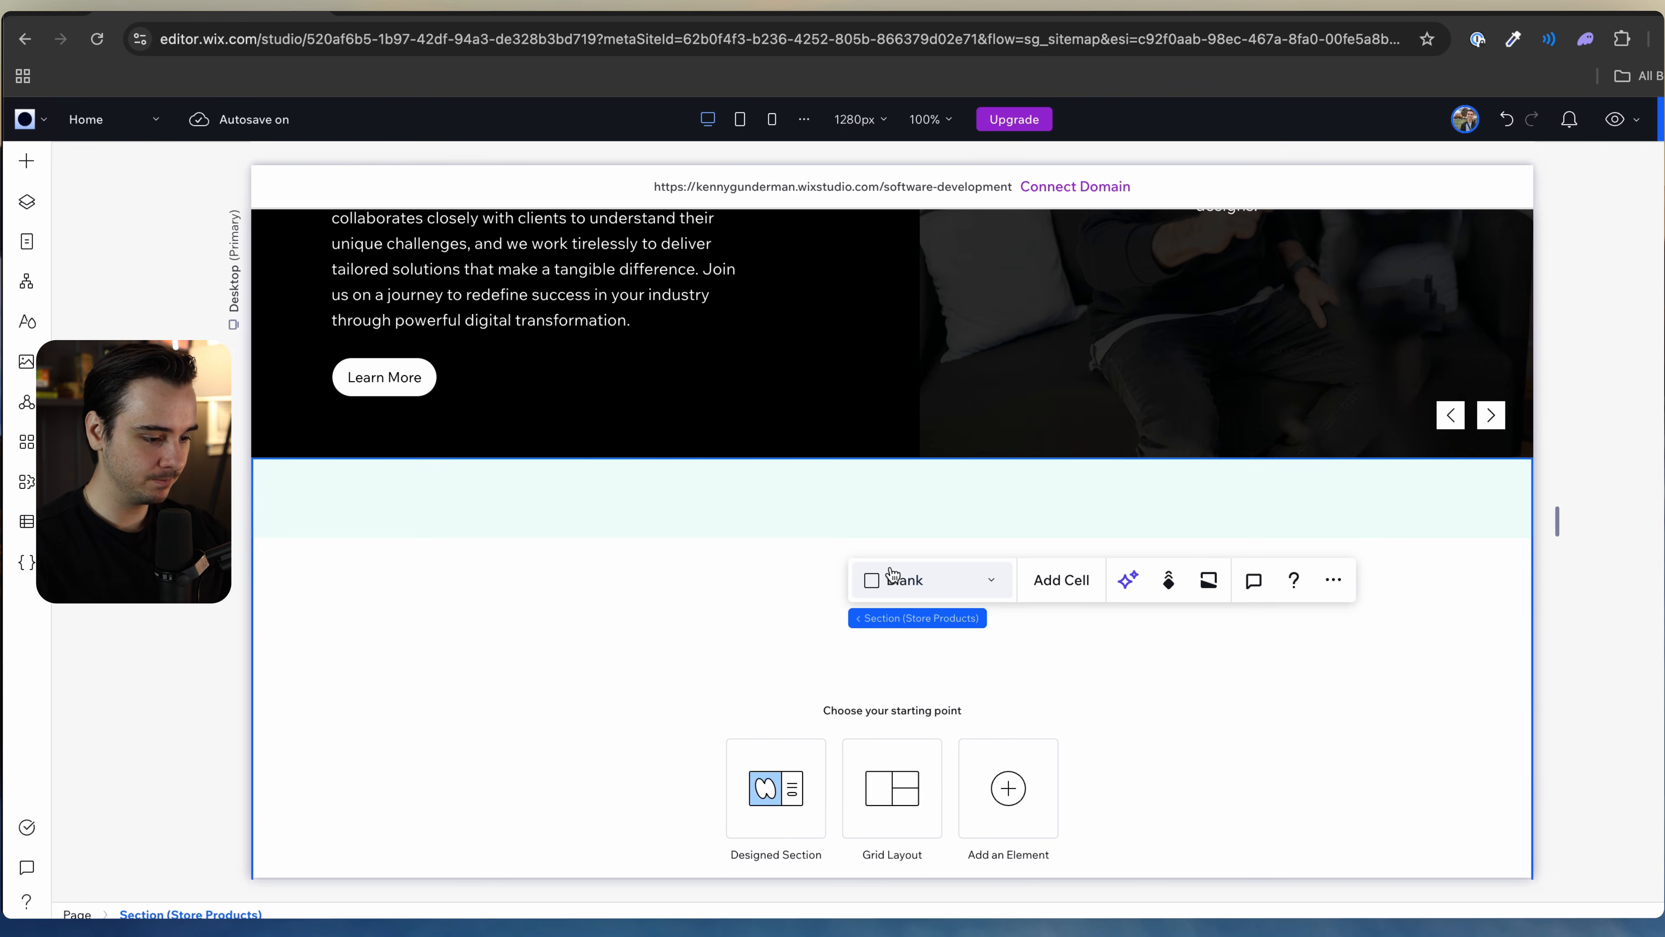
Step: Fade the background image behind the Contact us form by setting its image opacity to 2%
scroll(402, 616, down, 6)
scroll(398, 622, down, 10)
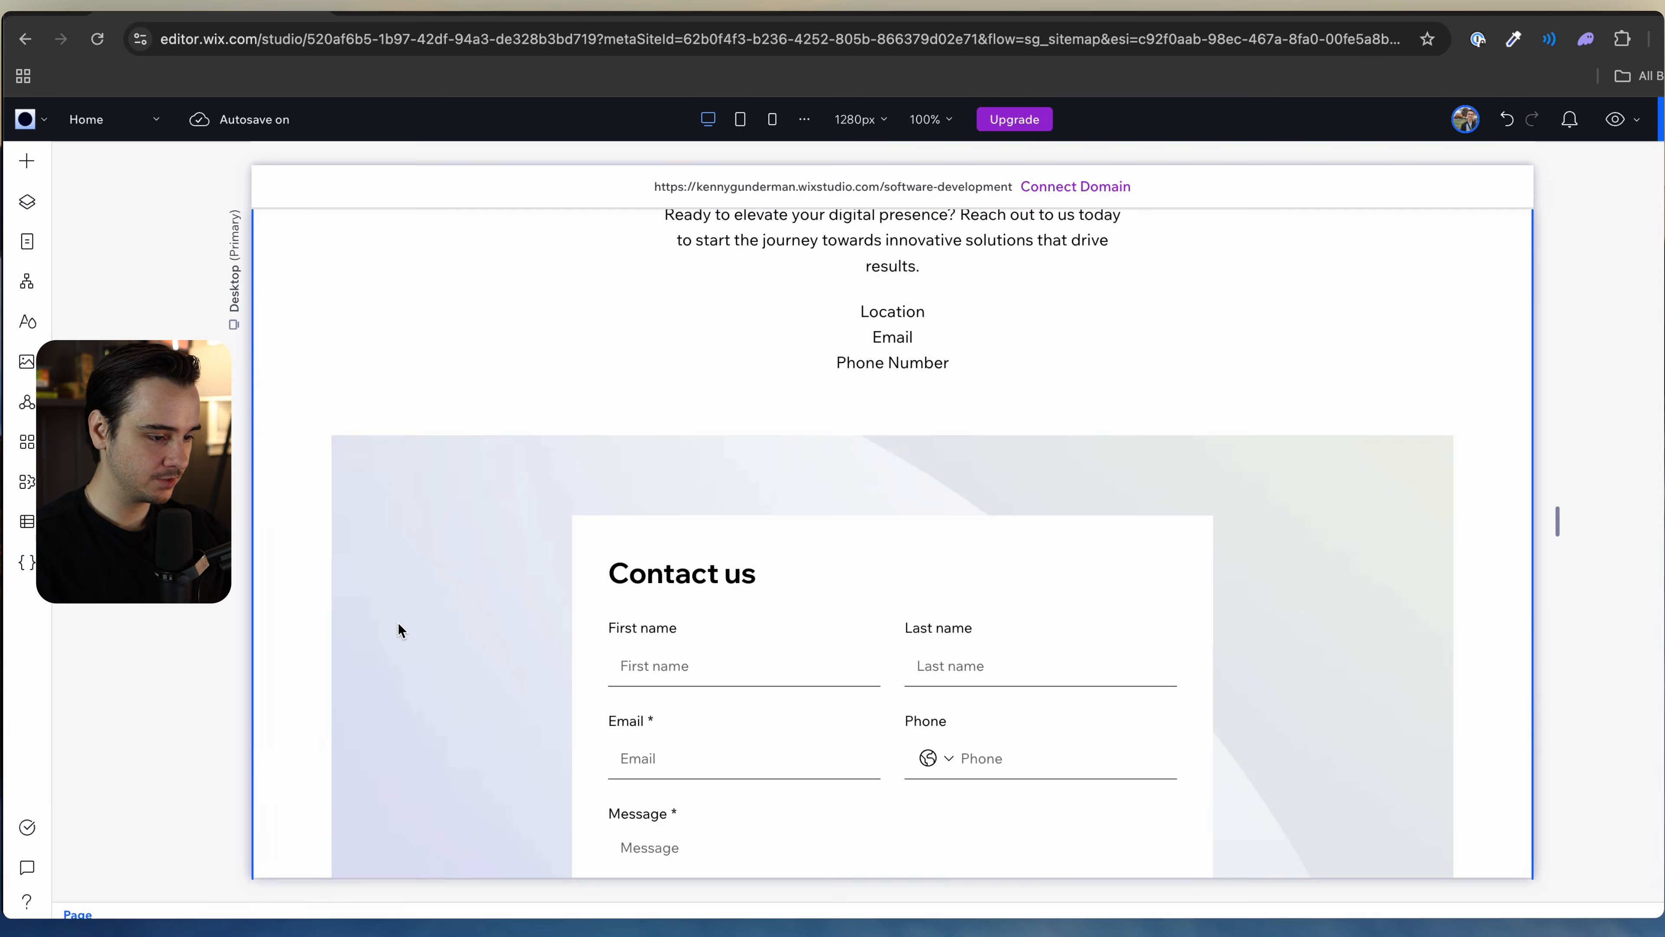
scroll(480, 577, up, 2)
scroll(480, 583, up, 2)
scroll(628, 435, down, 8)
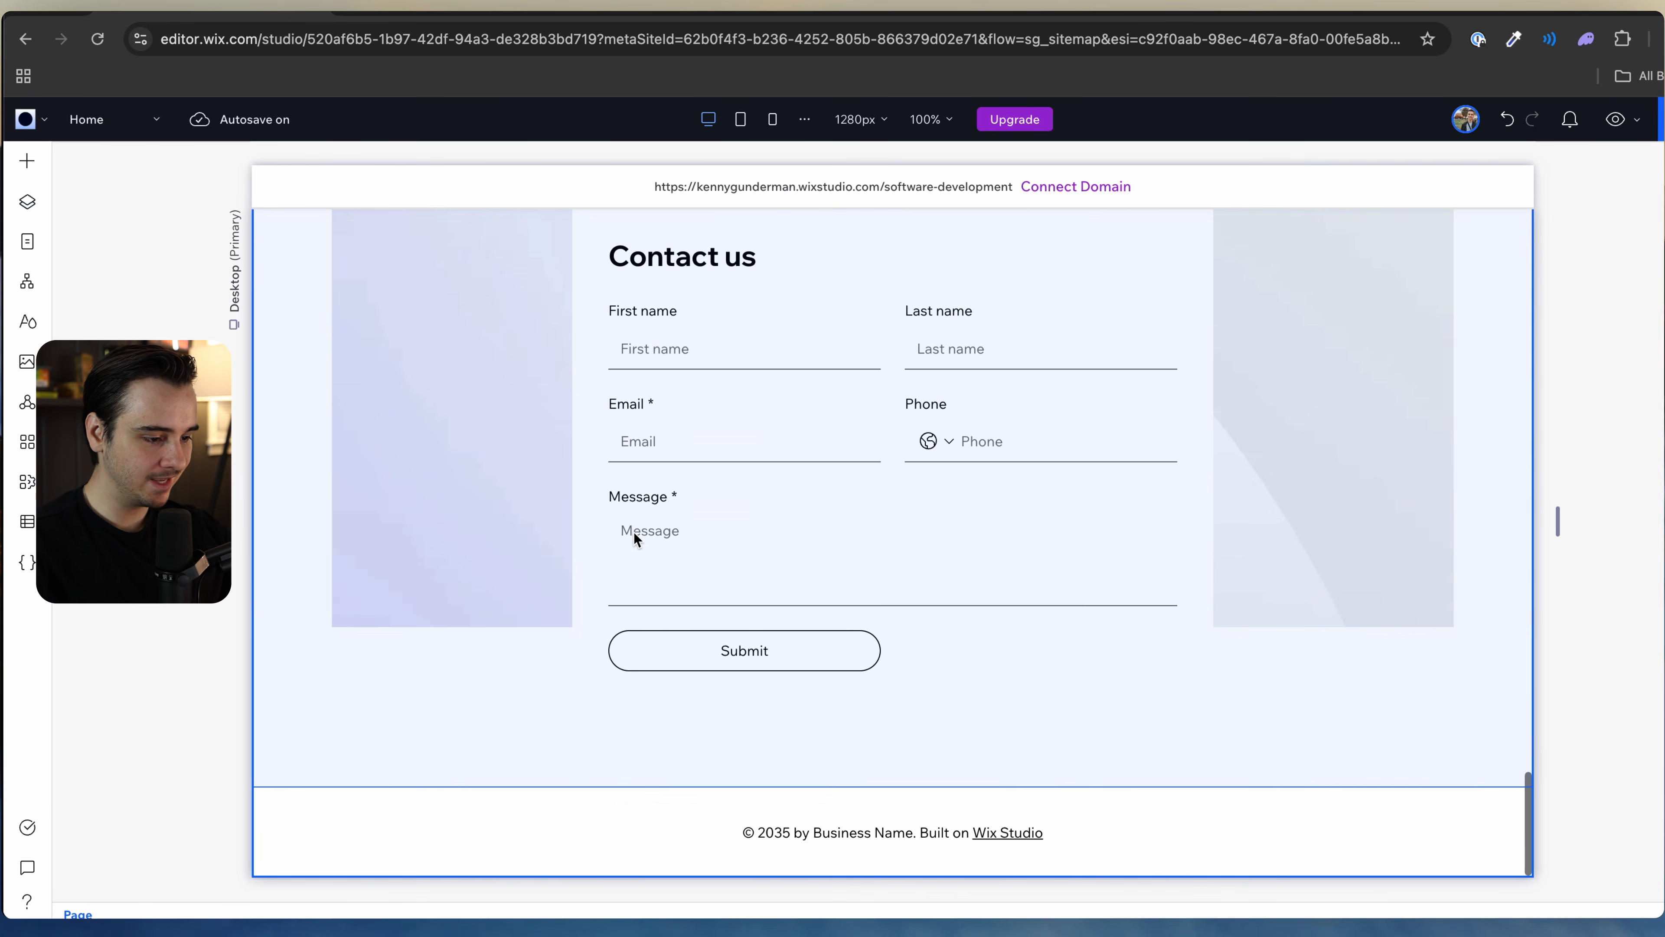
scroll(643, 584, up, 8)
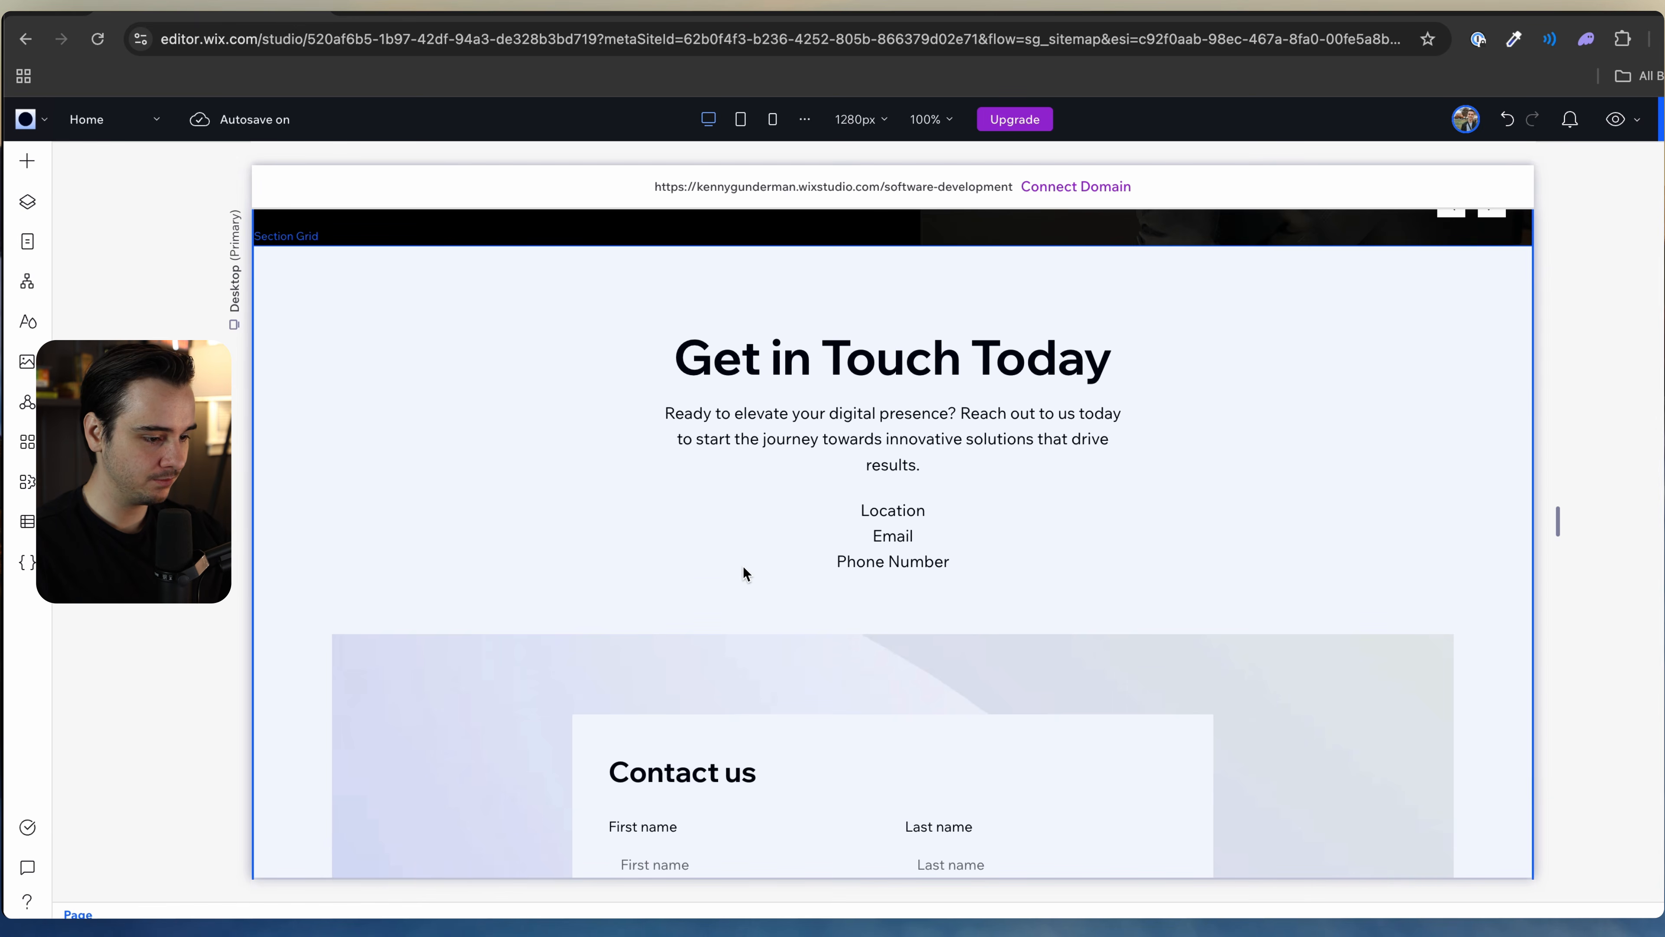
scroll(743, 571, down, 1)
scroll(819, 393, down, 4)
click(847, 340)
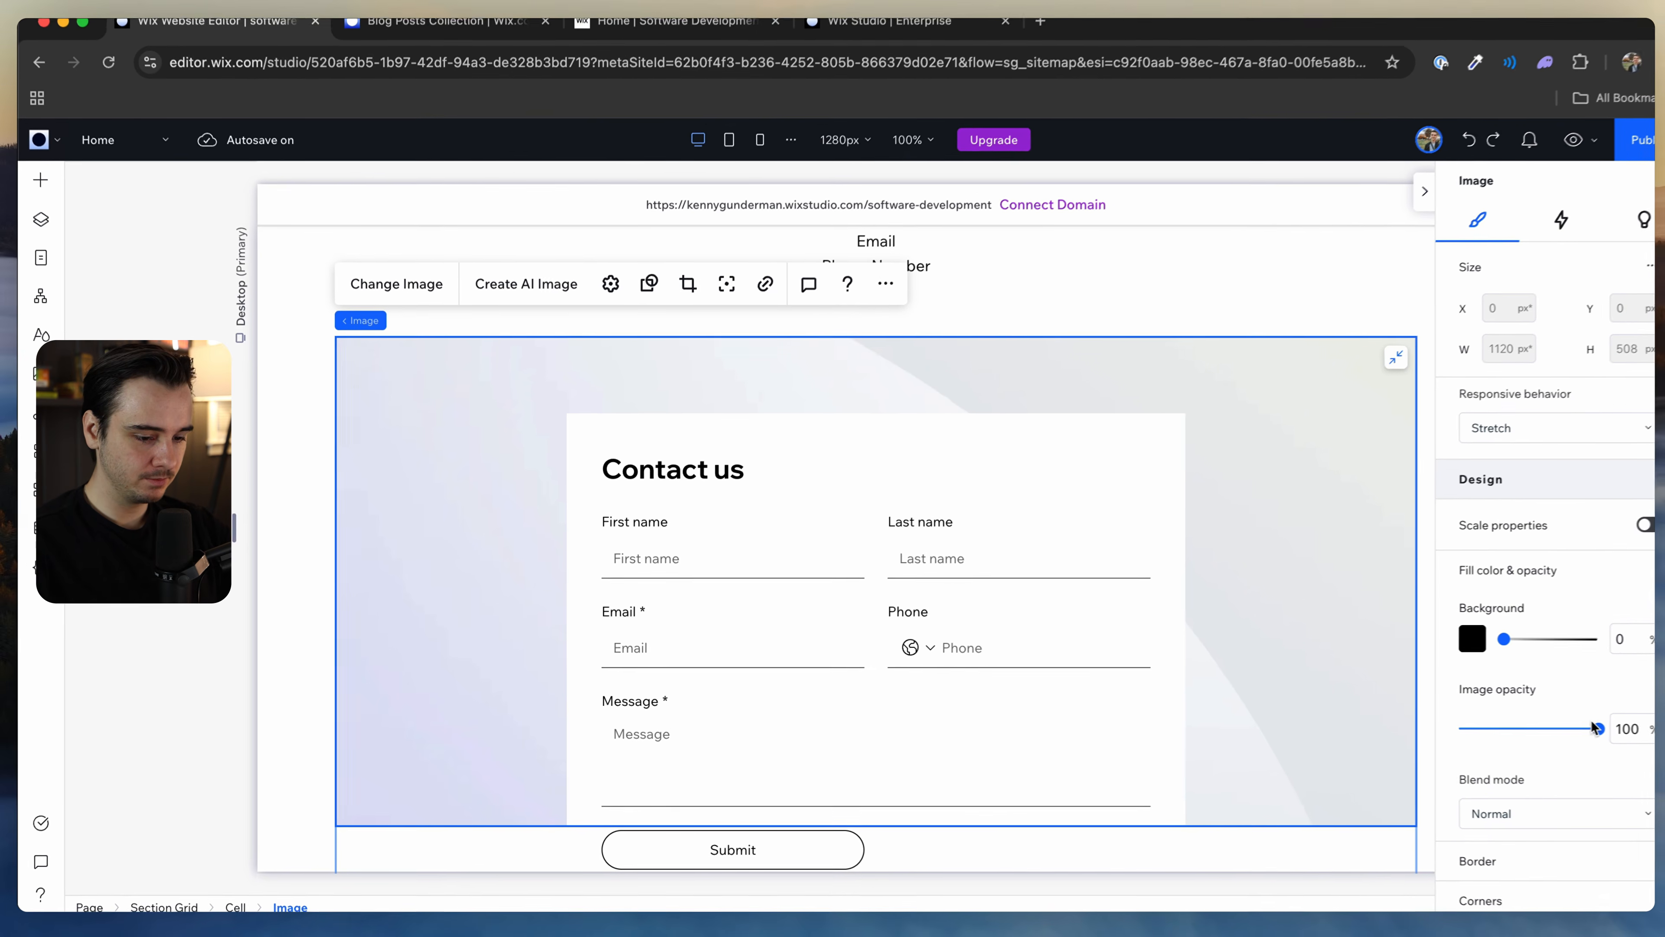
drag(1594, 727, 1511, 728)
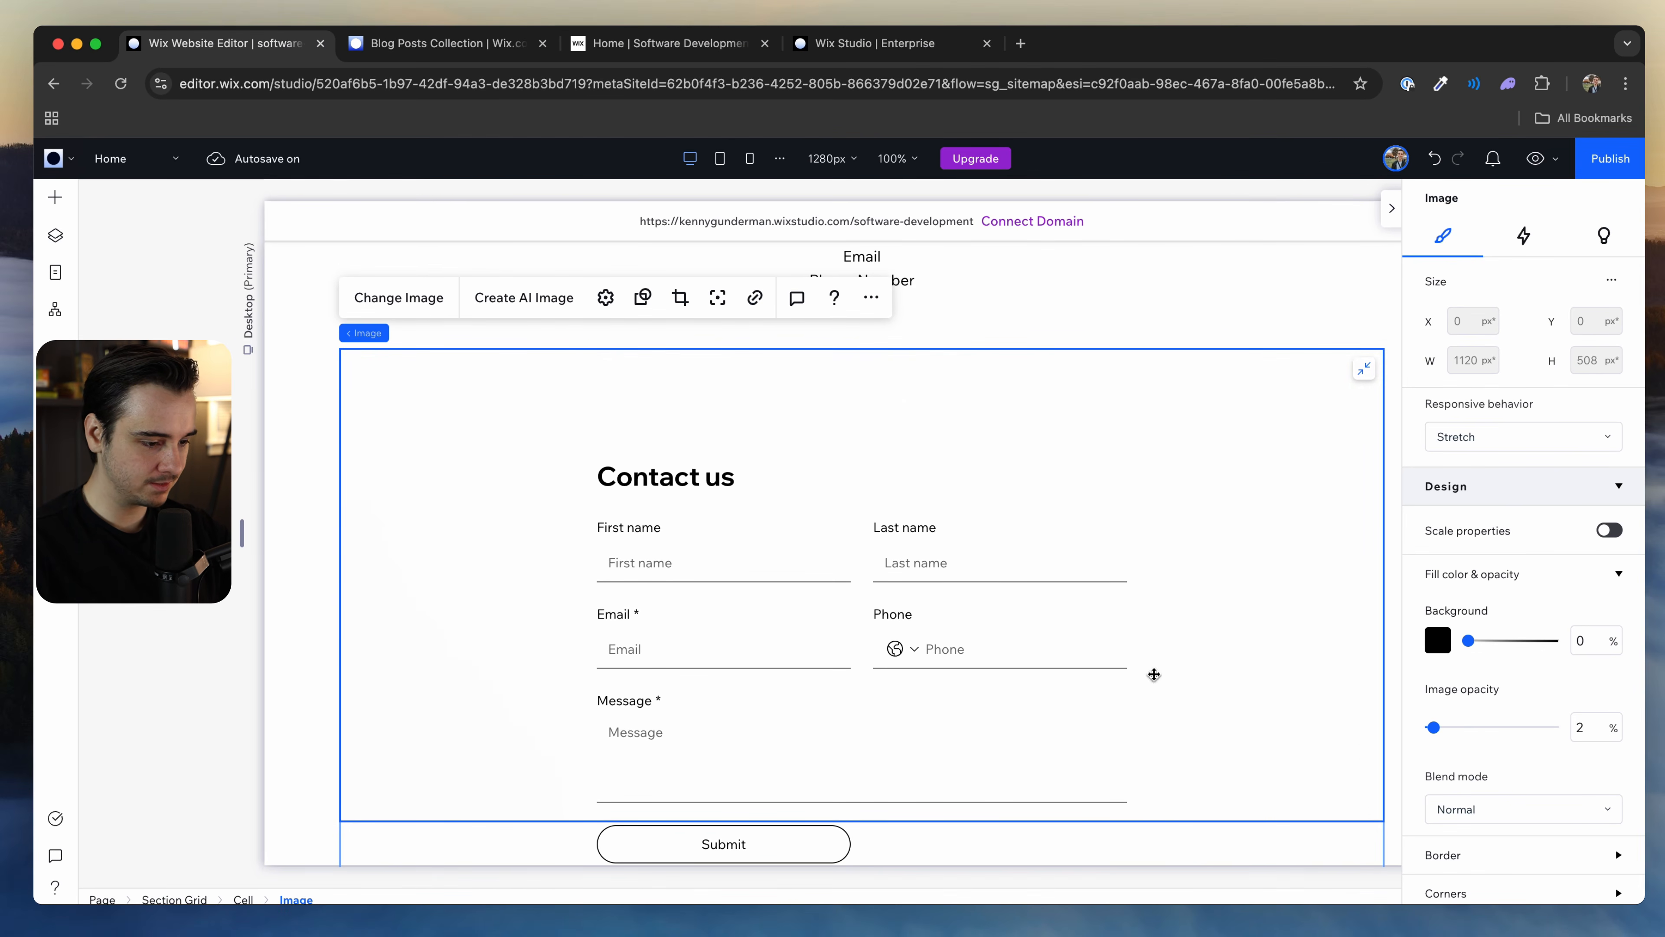
Step: Open the Location text under the "Get in Touch Today" heading for editing
scroll(1340, 727, down, 2)
scroll(1163, 443, up, 6)
click(867, 509)
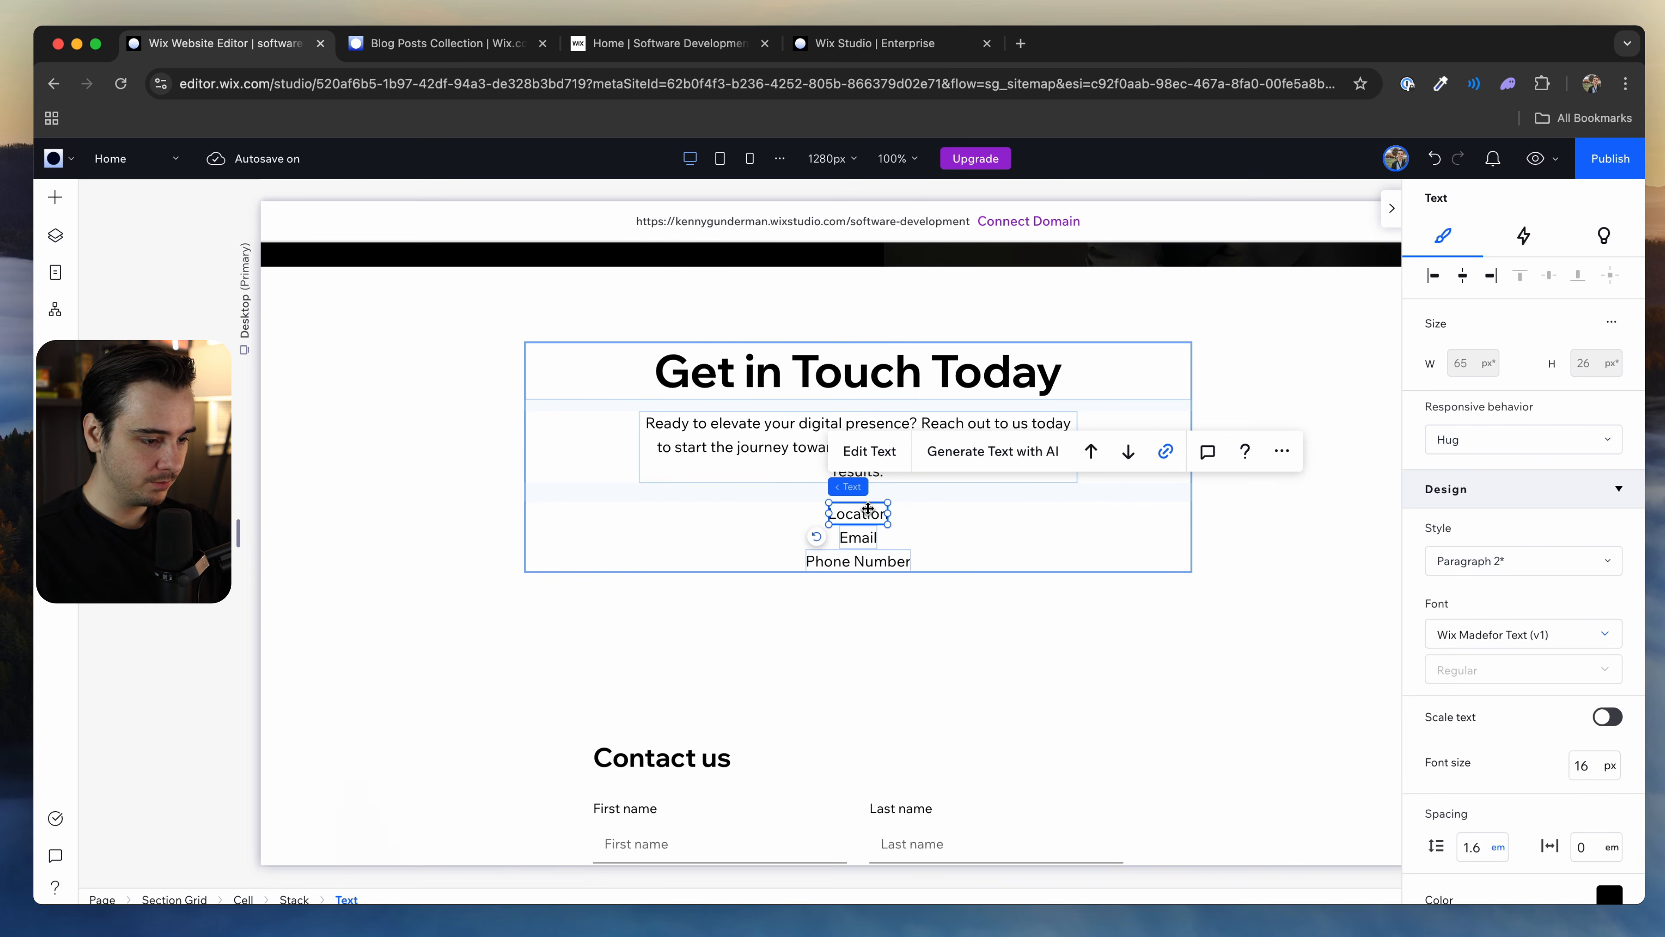
double_click(866, 518)
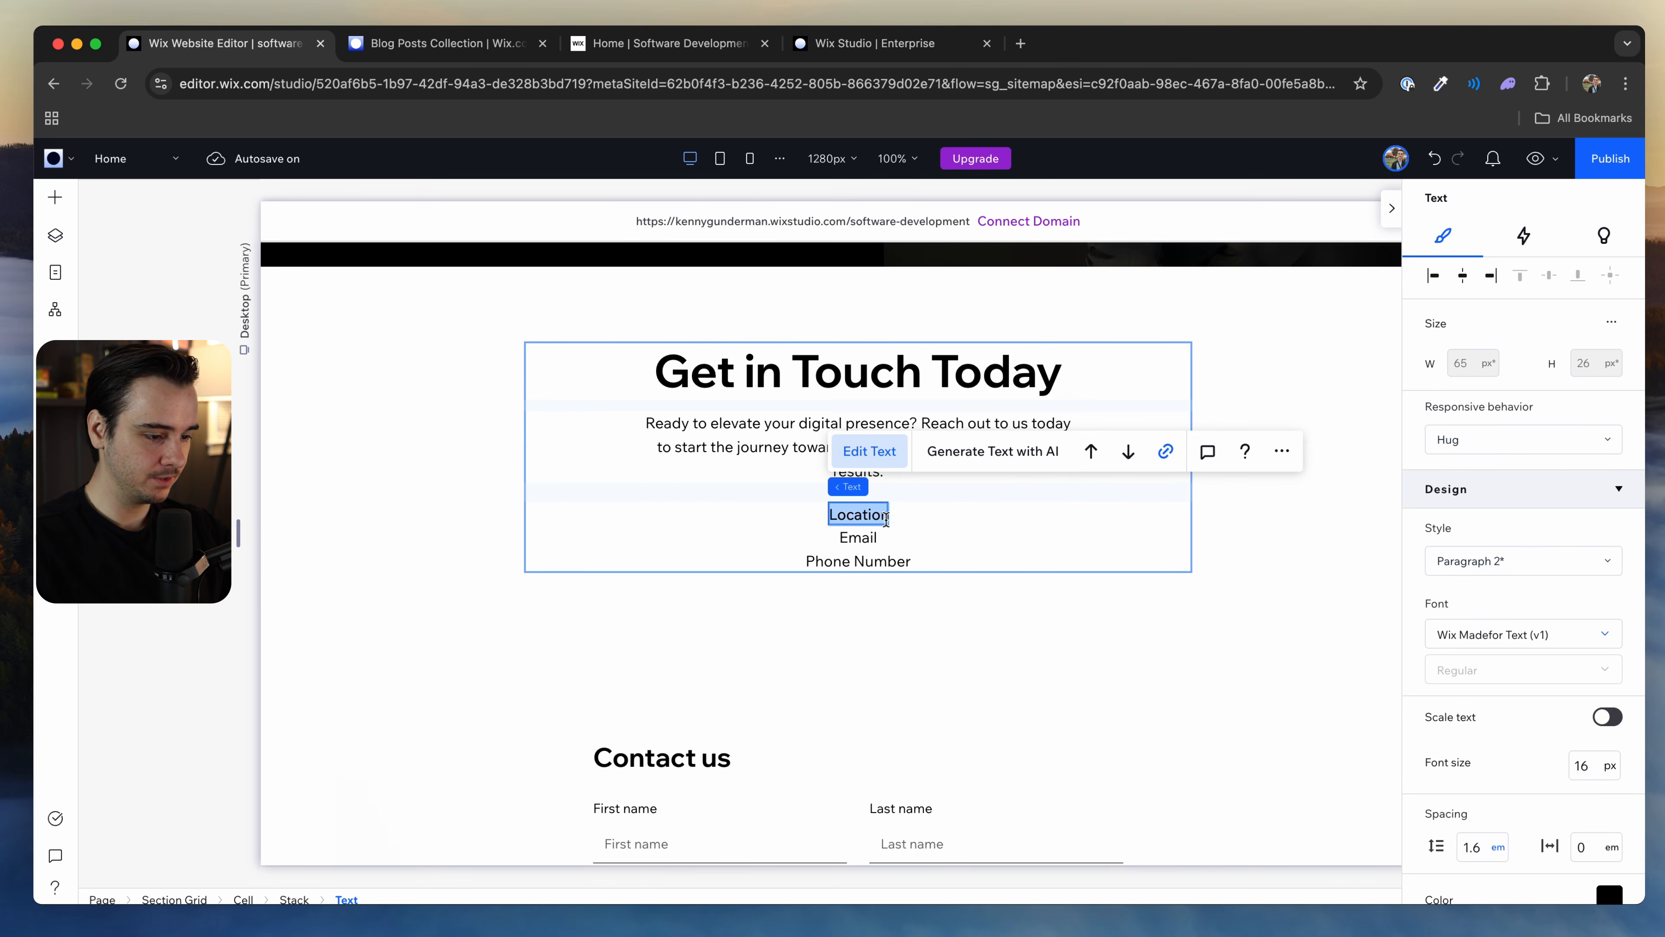
click(986, 656)
Step: Open the Contact us form of the home page in the form editor
scroll(989, 656, down, 4)
scroll(989, 656, down, 2)
click(1212, 551)
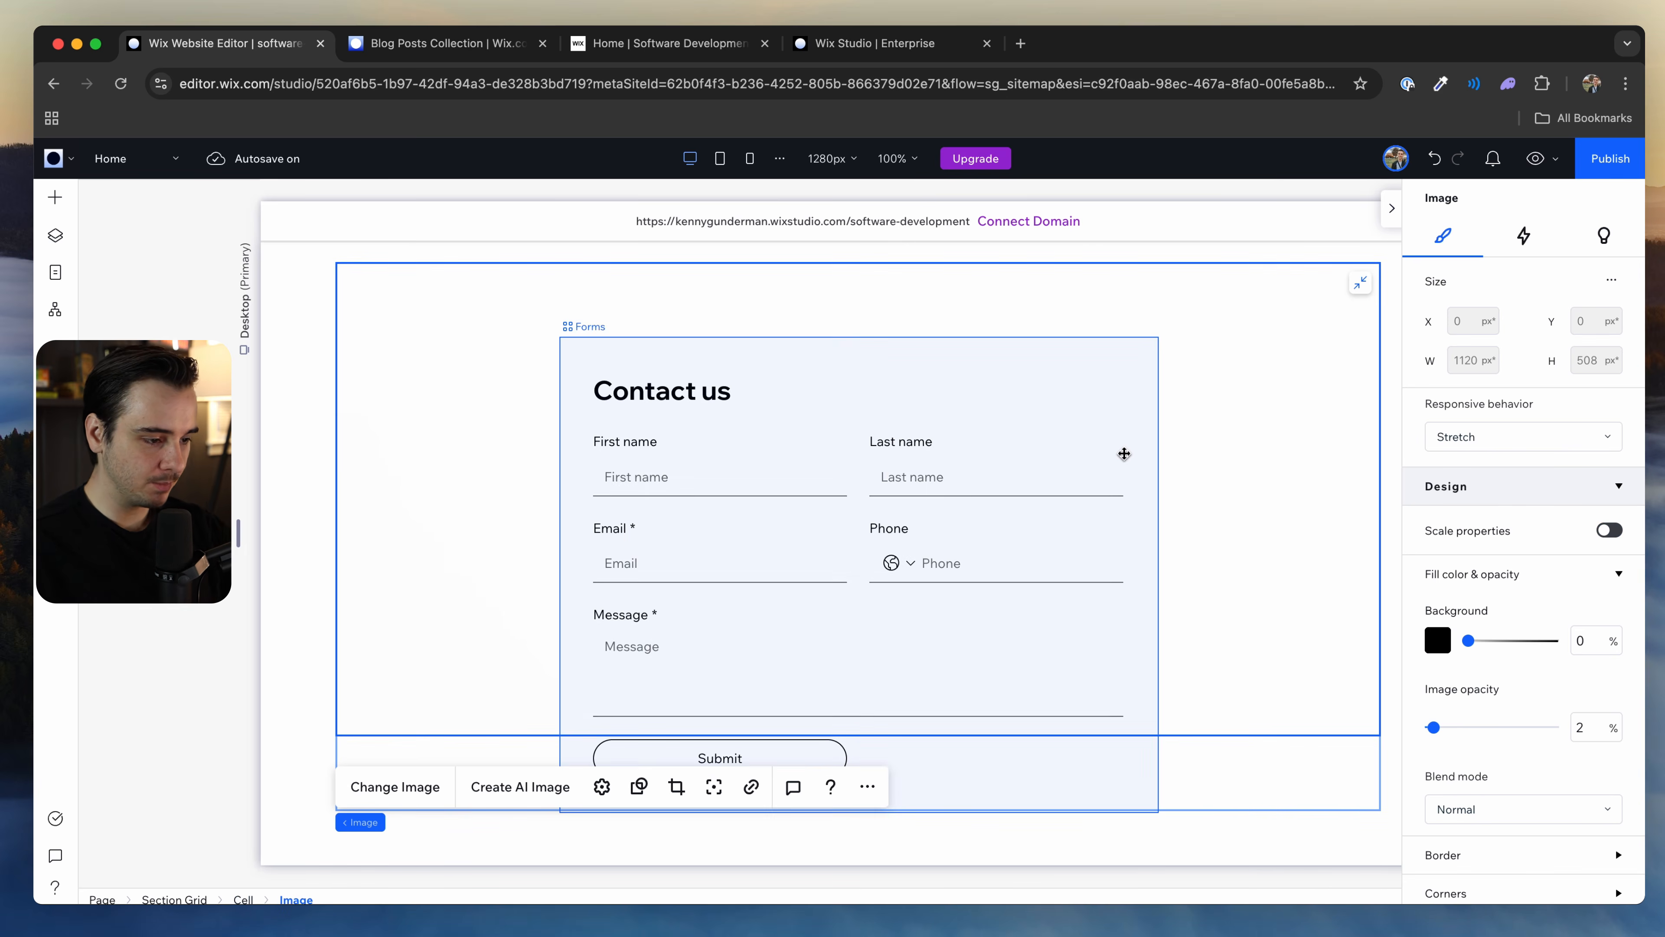
click(1124, 453)
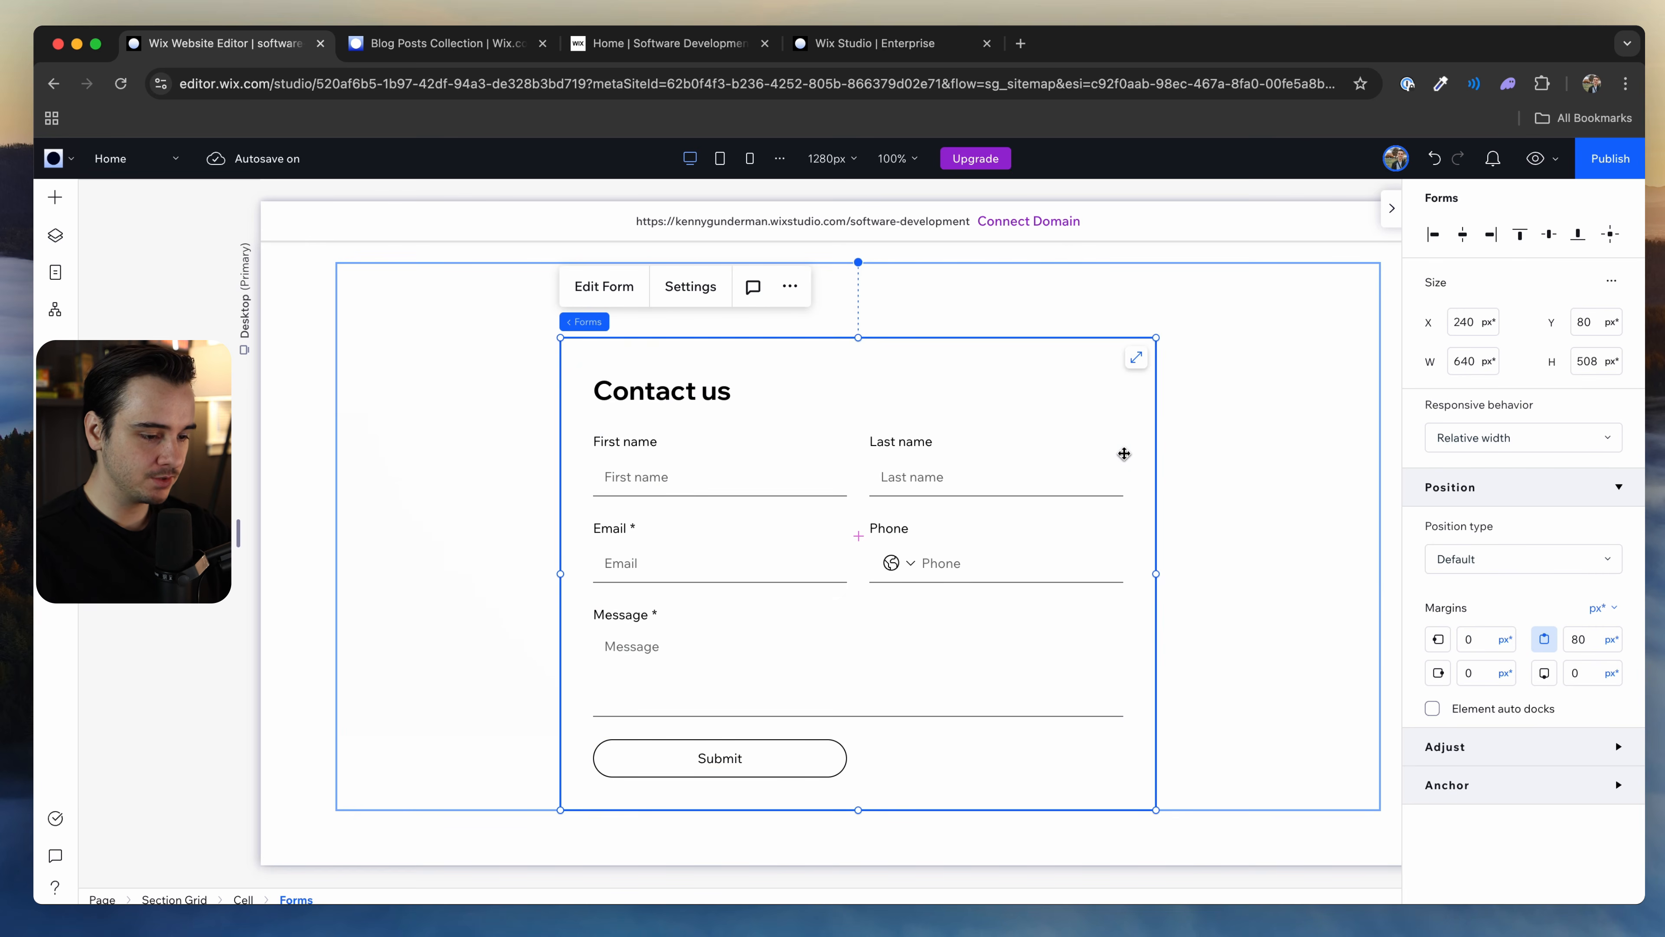
double_click(1082, 433)
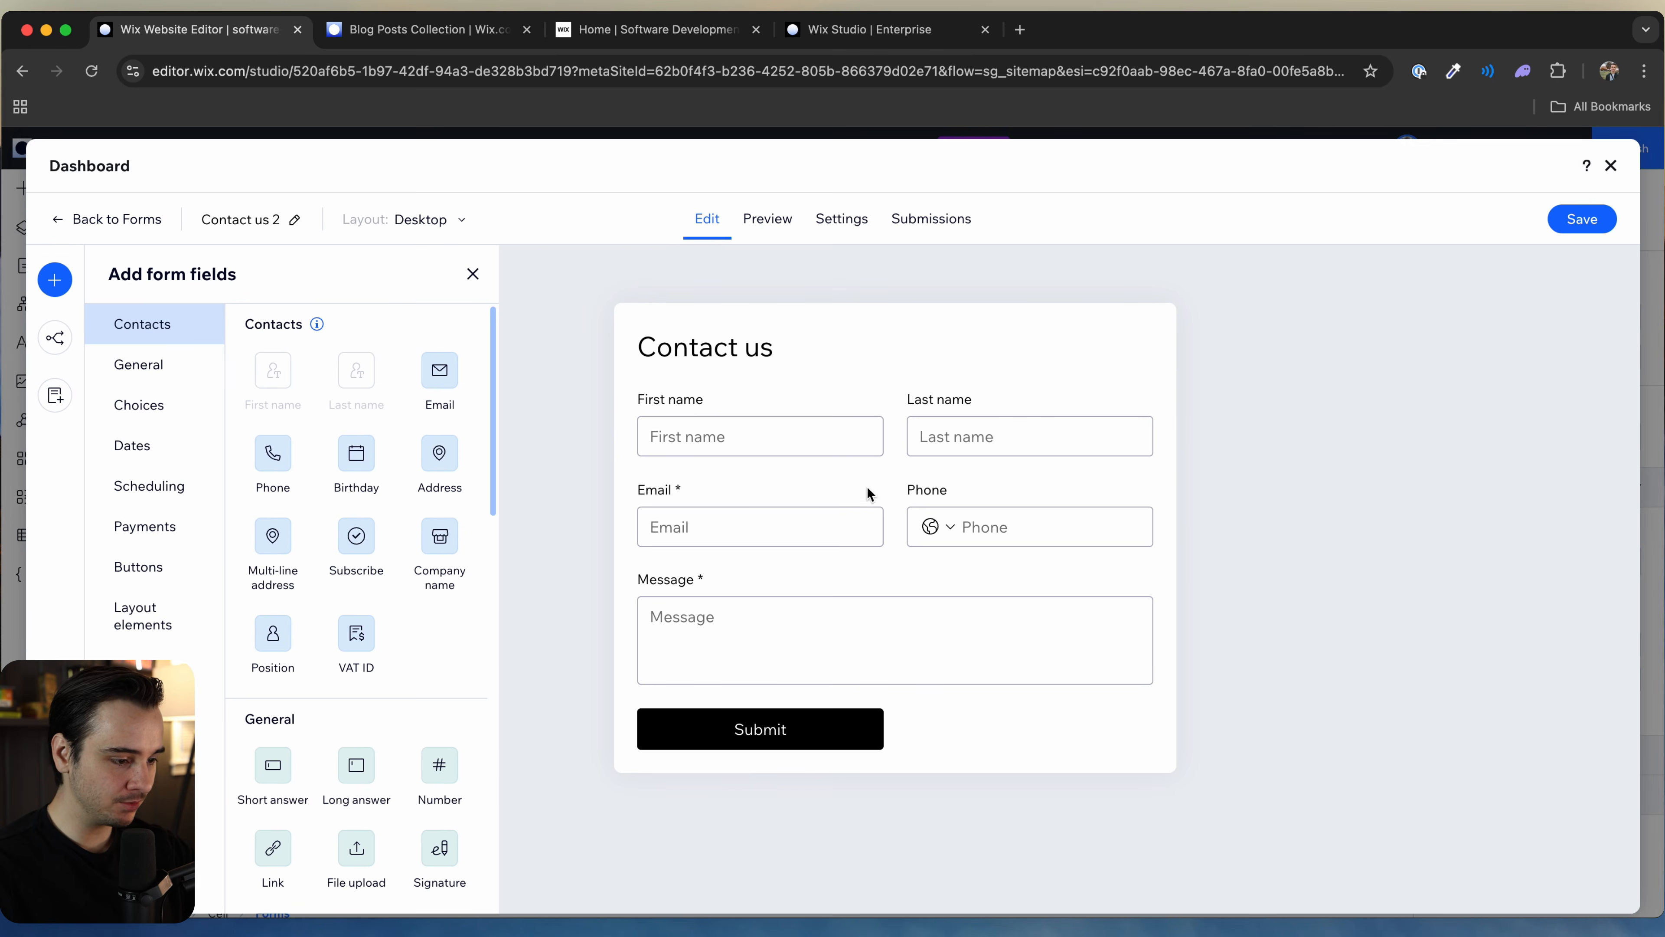
Step: Check the contact form's submissions, spam and trash lists, and close the form dashboard
click(890, 221)
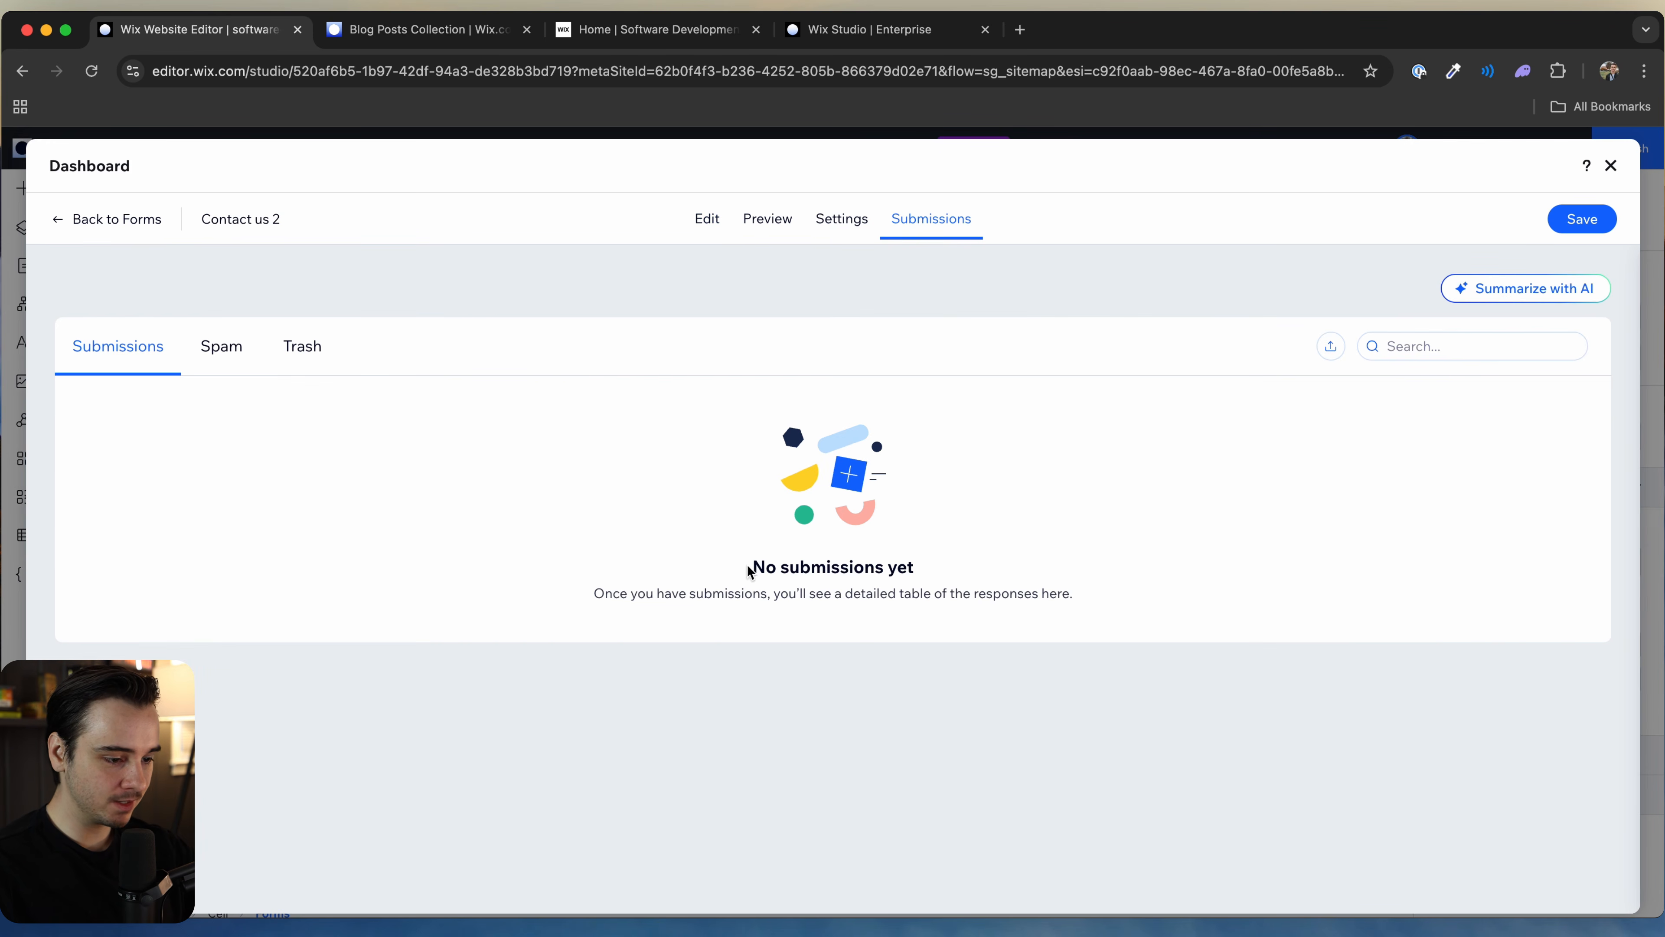
click(221, 357)
click(298, 354)
click(223, 353)
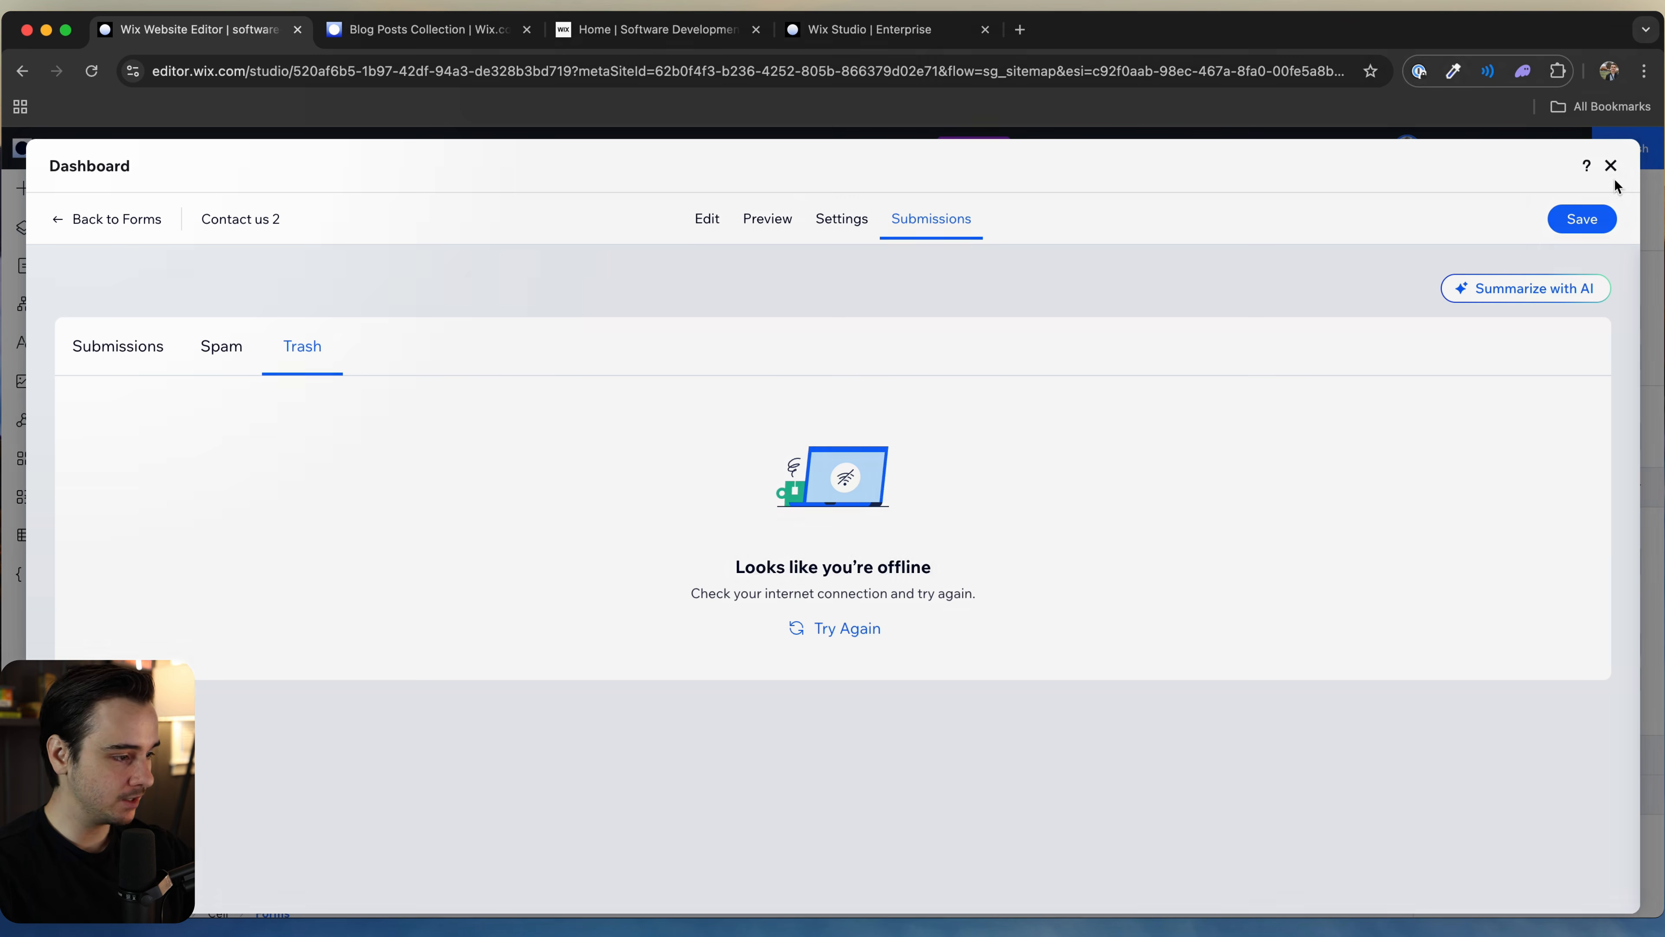
click(1611, 165)
Step: Open the CMS in the site dashboard and examine the Wix Form Collections
click(23, 148)
click(40, 190)
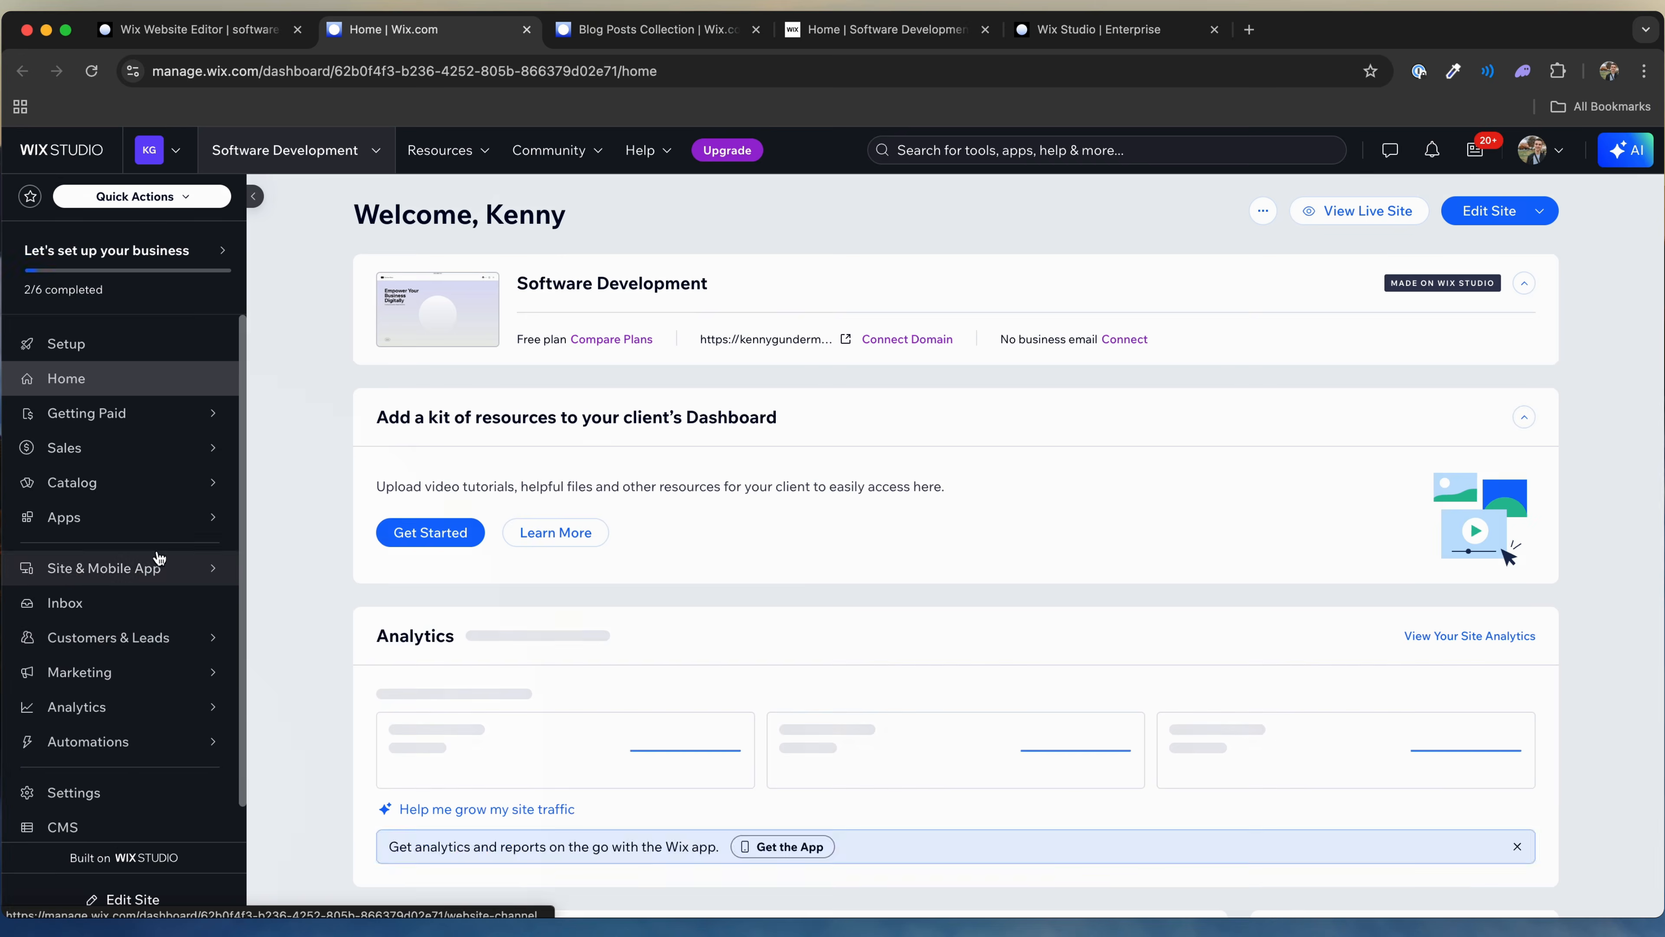
scroll(131, 610, down, 1)
click(62, 789)
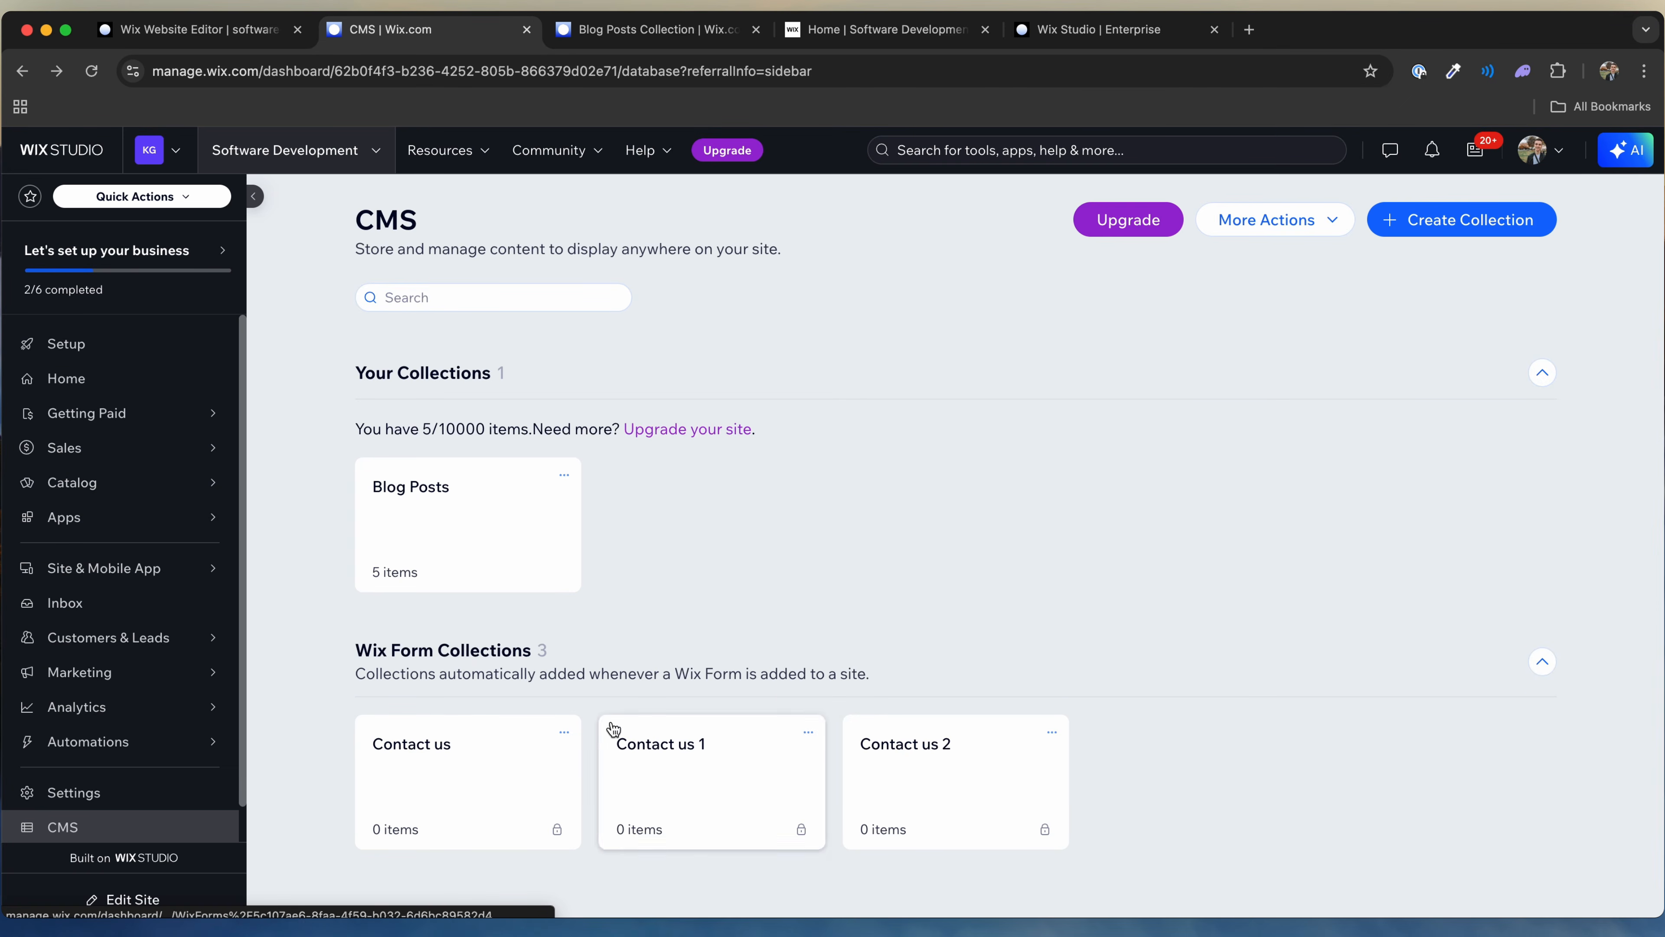
drag(339, 651, 696, 650)
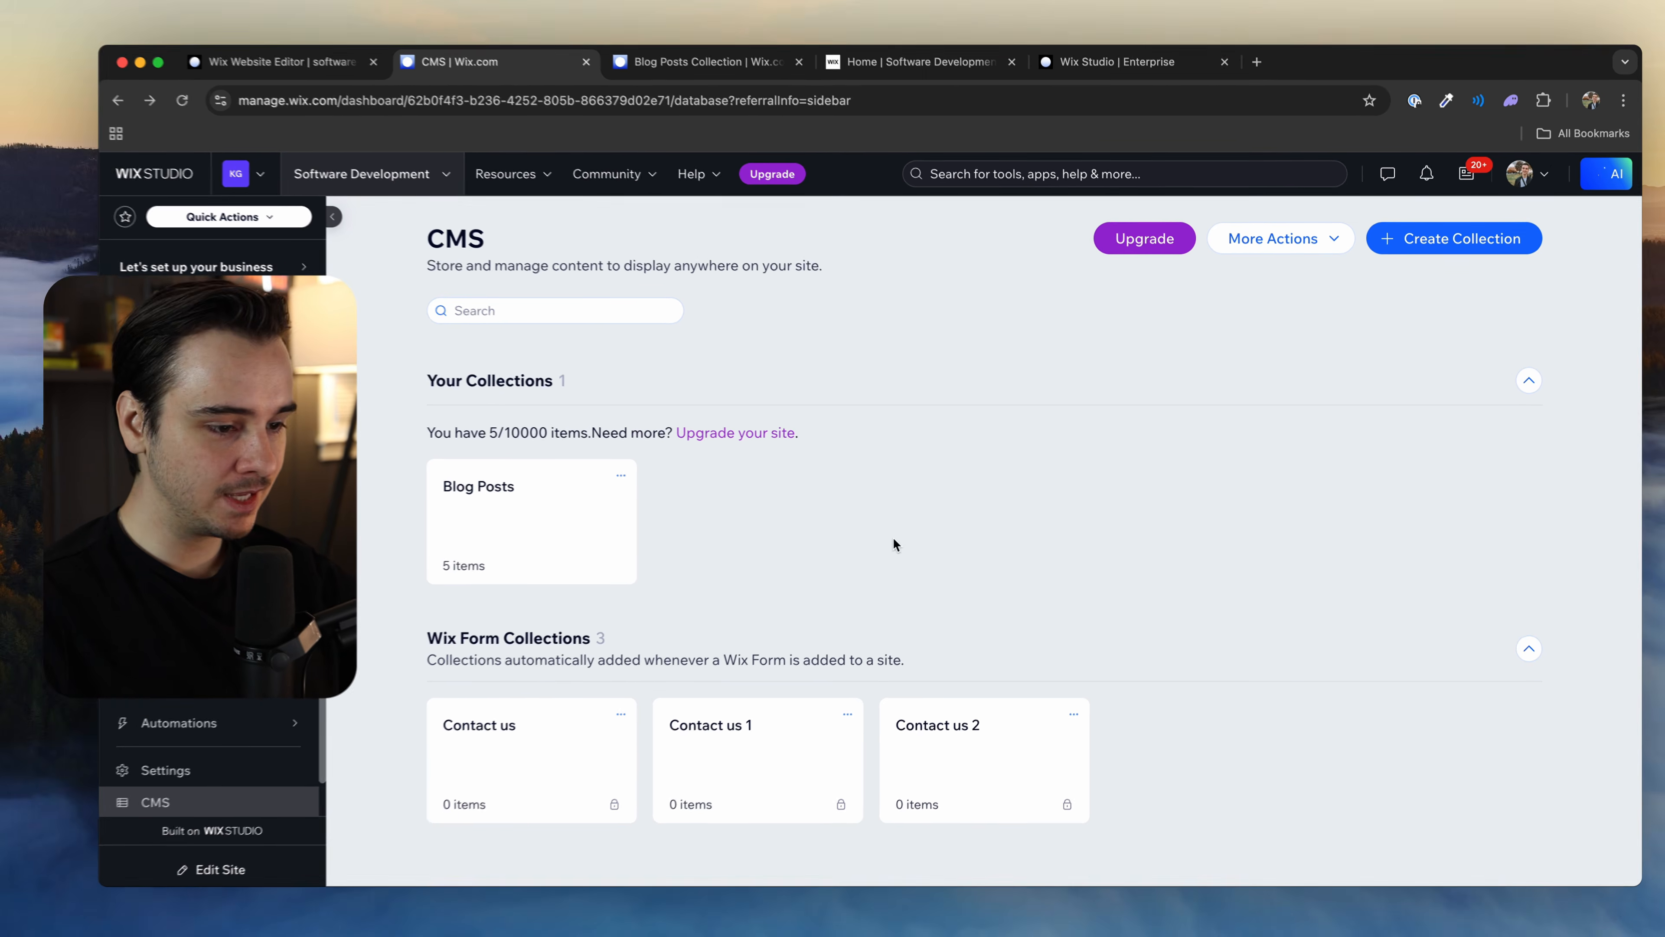
scroll(272, 558, down, 1)
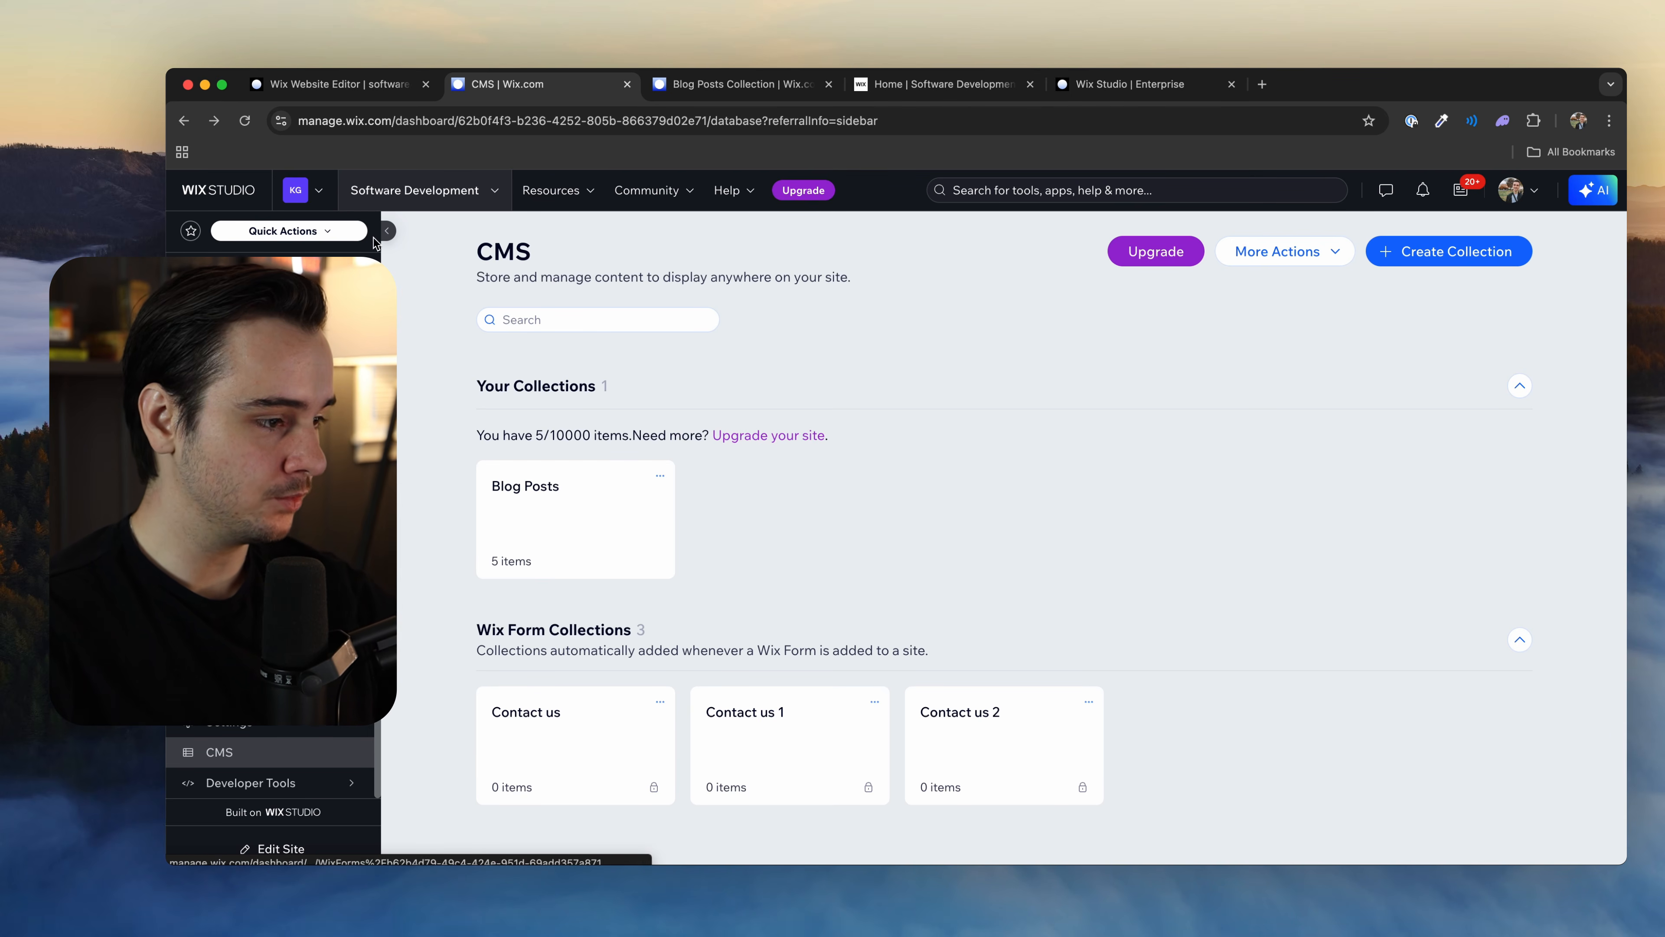
Step: Return to the site editor and examine the home page's hero, "Our Story in Numbers" and services sections
click(369, 91)
scroll(583, 427, up, 10)
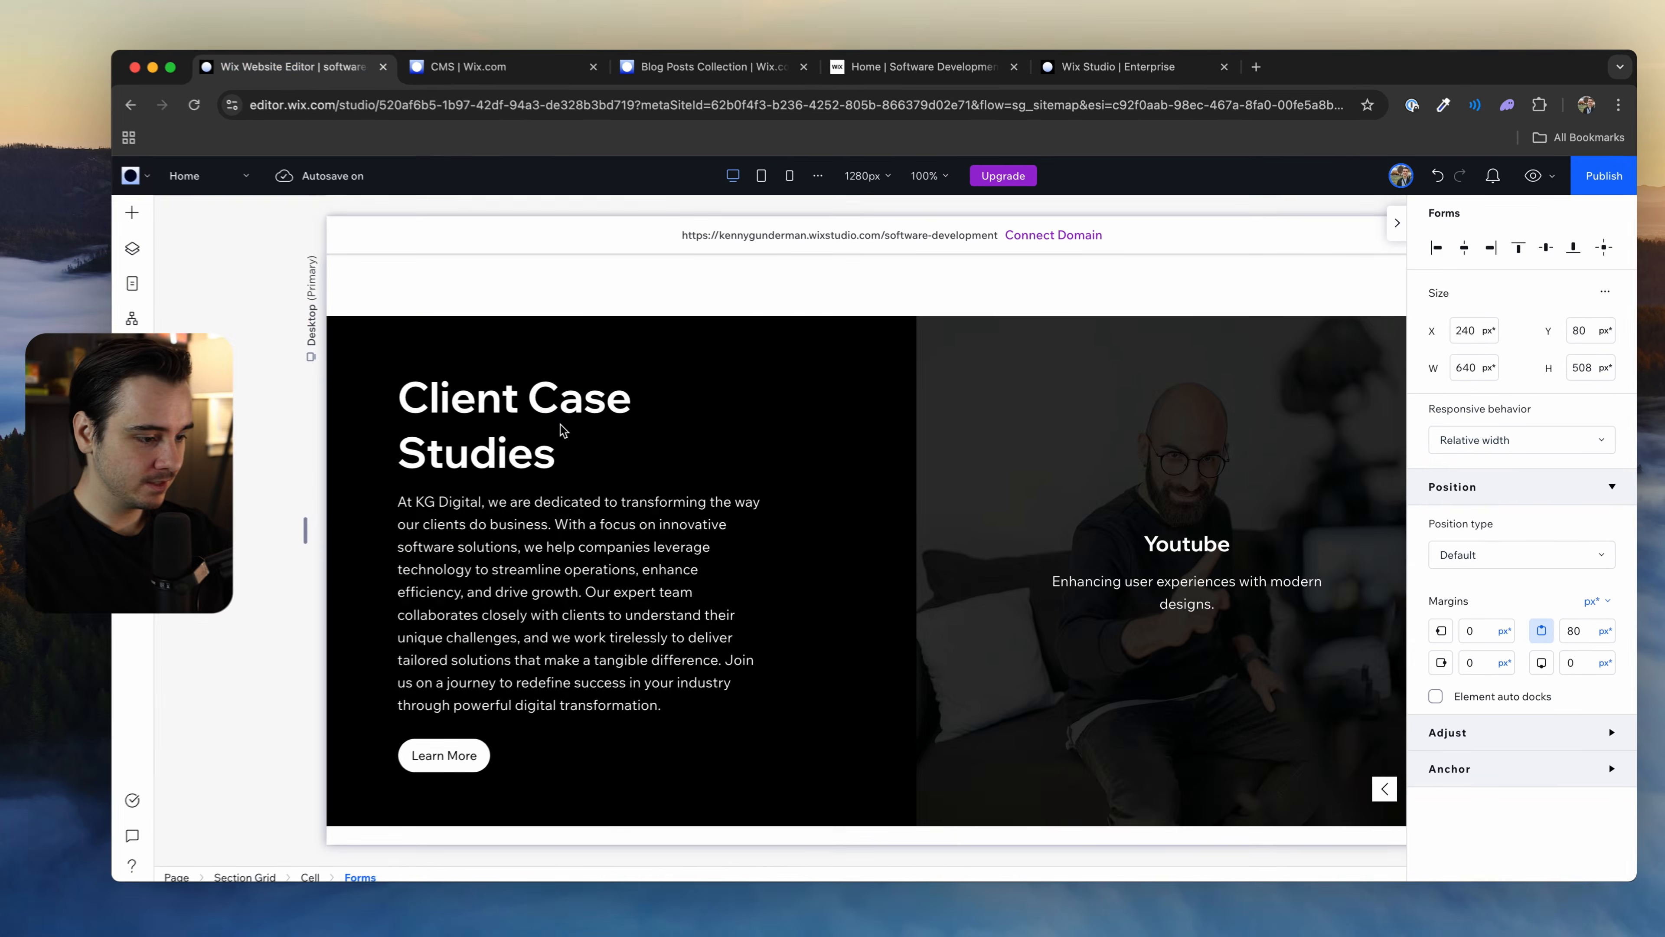
scroll(561, 430, up, 15)
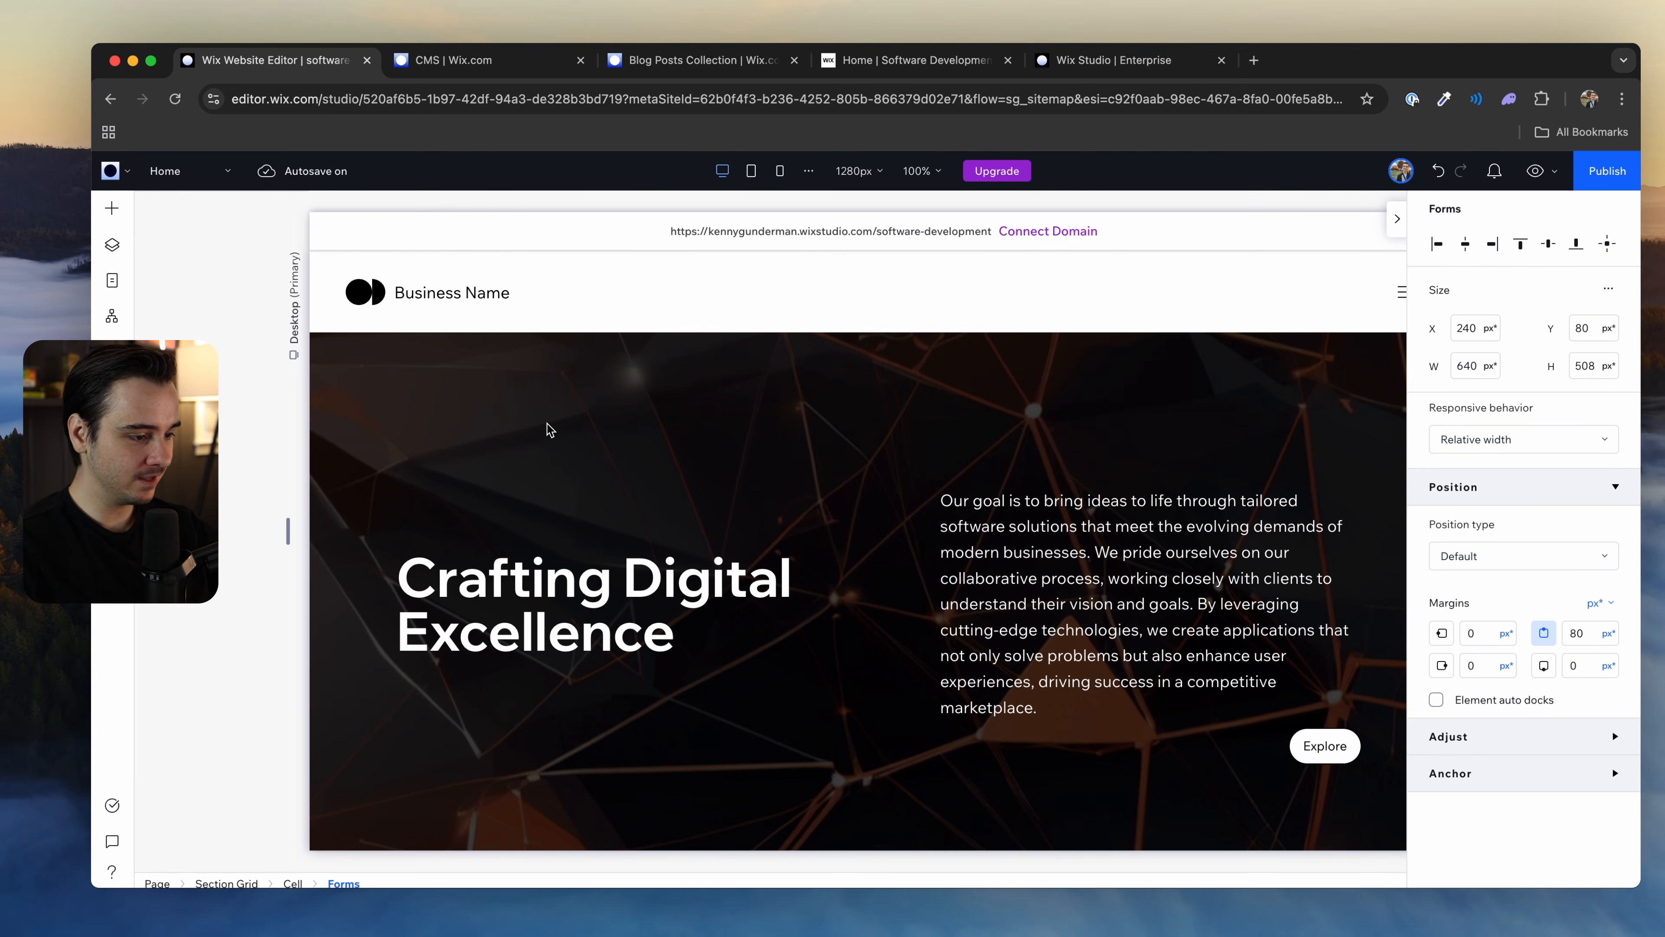
scroll(904, 512, down, 10)
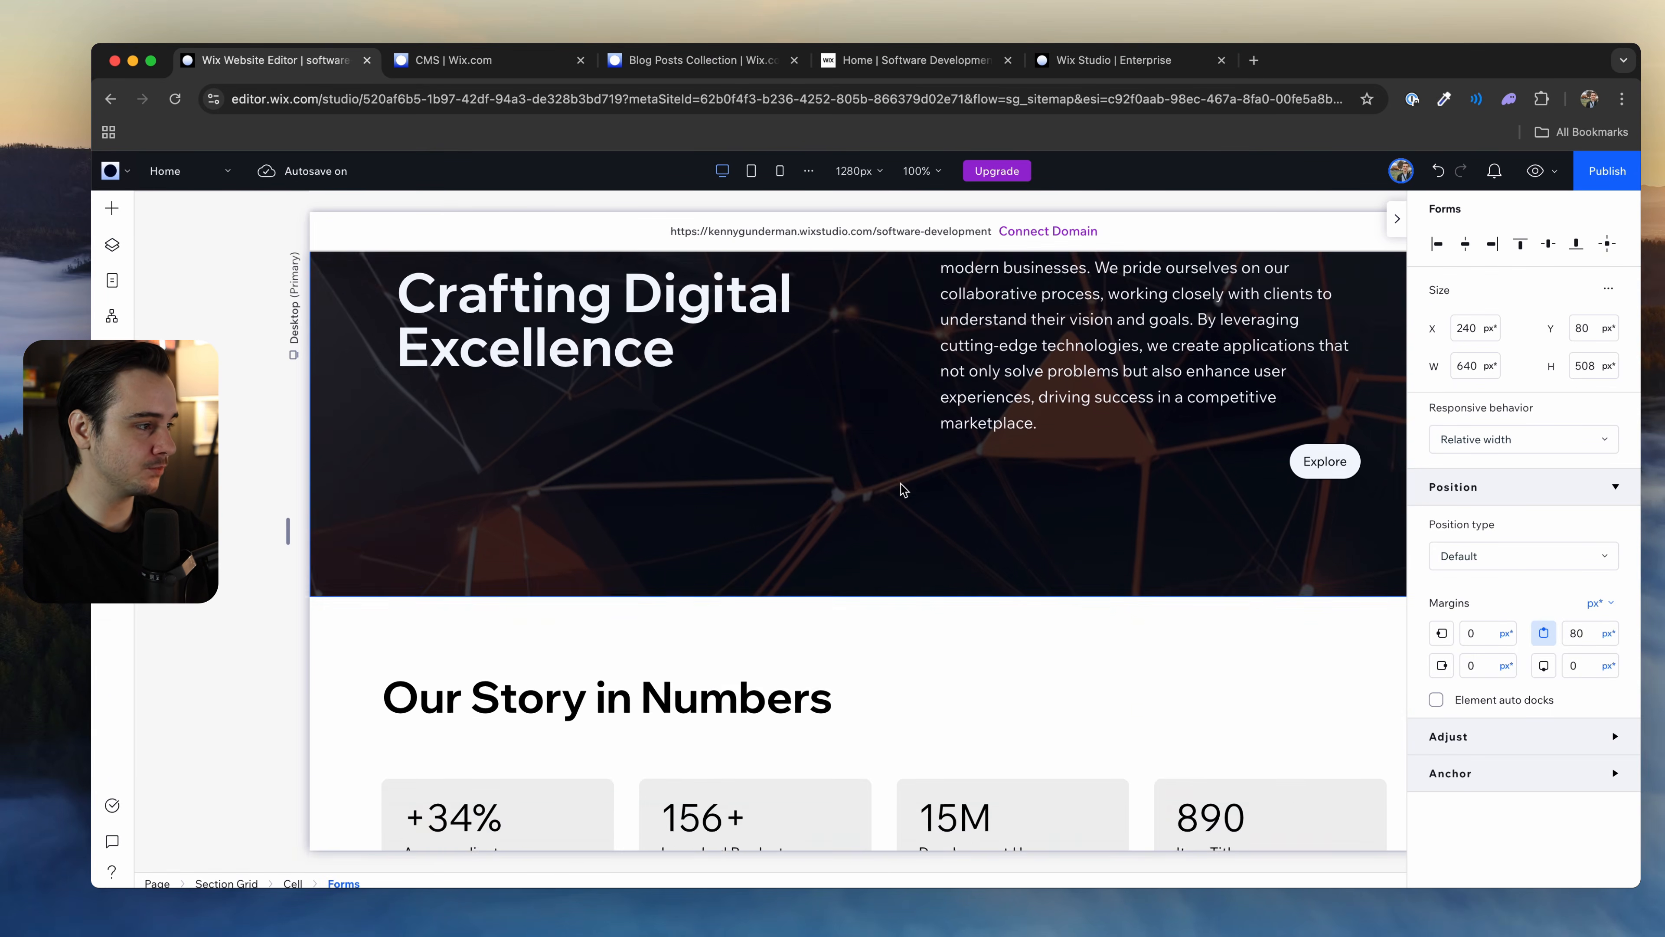
scroll(912, 603, up, 10)
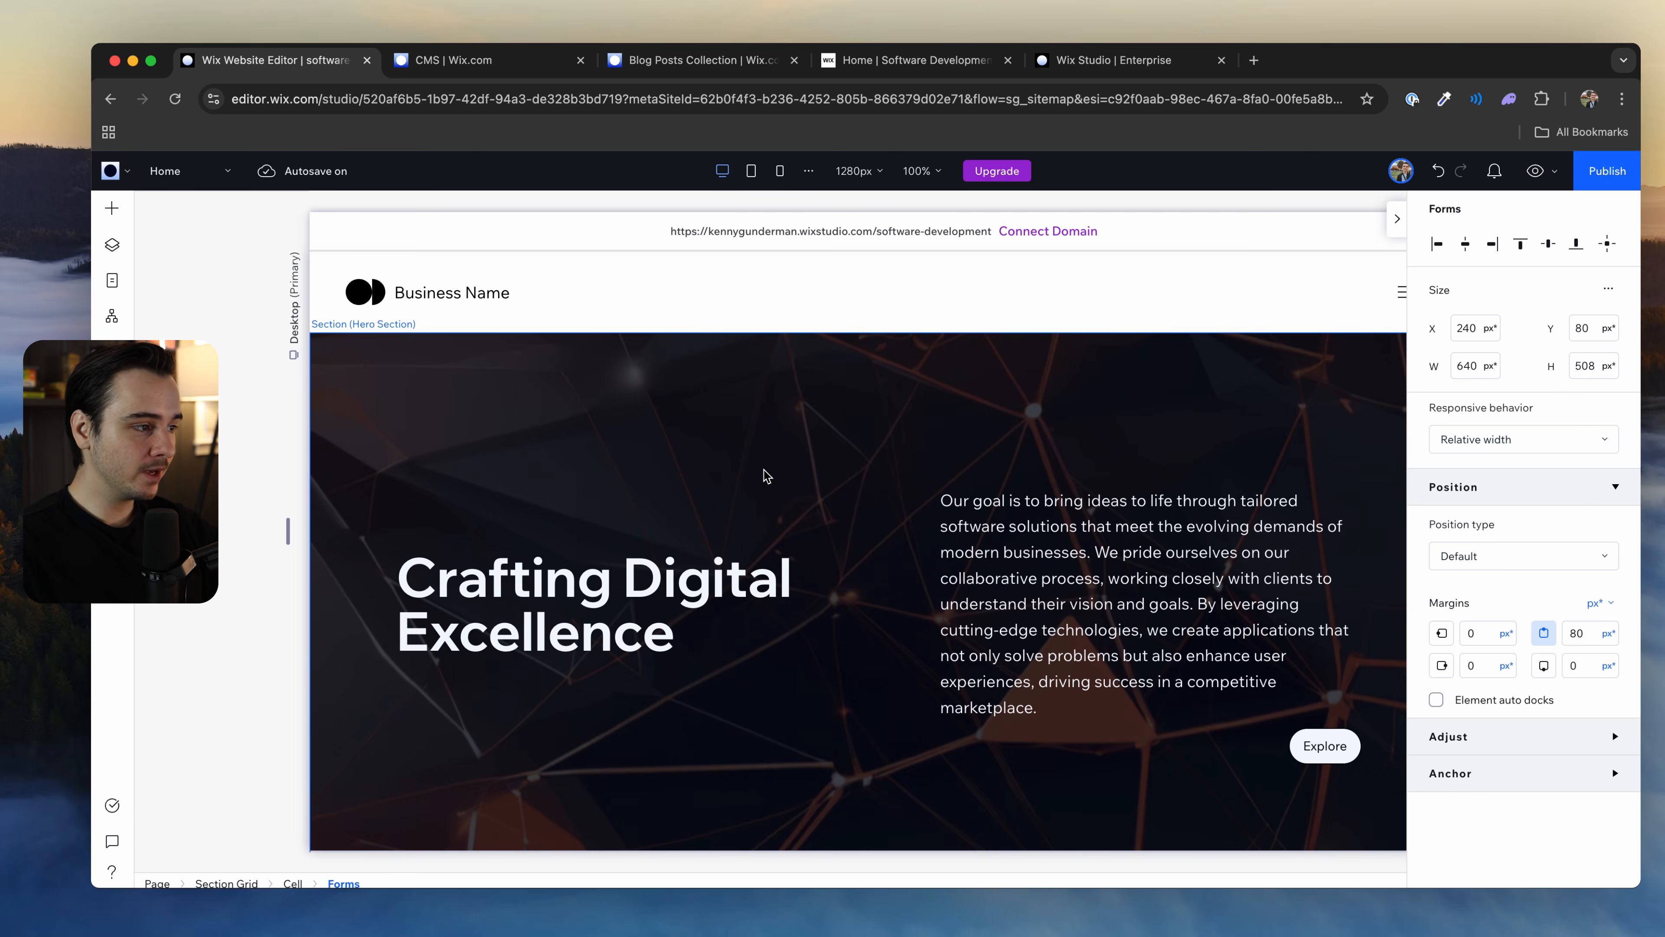
scroll(862, 449, down, 8)
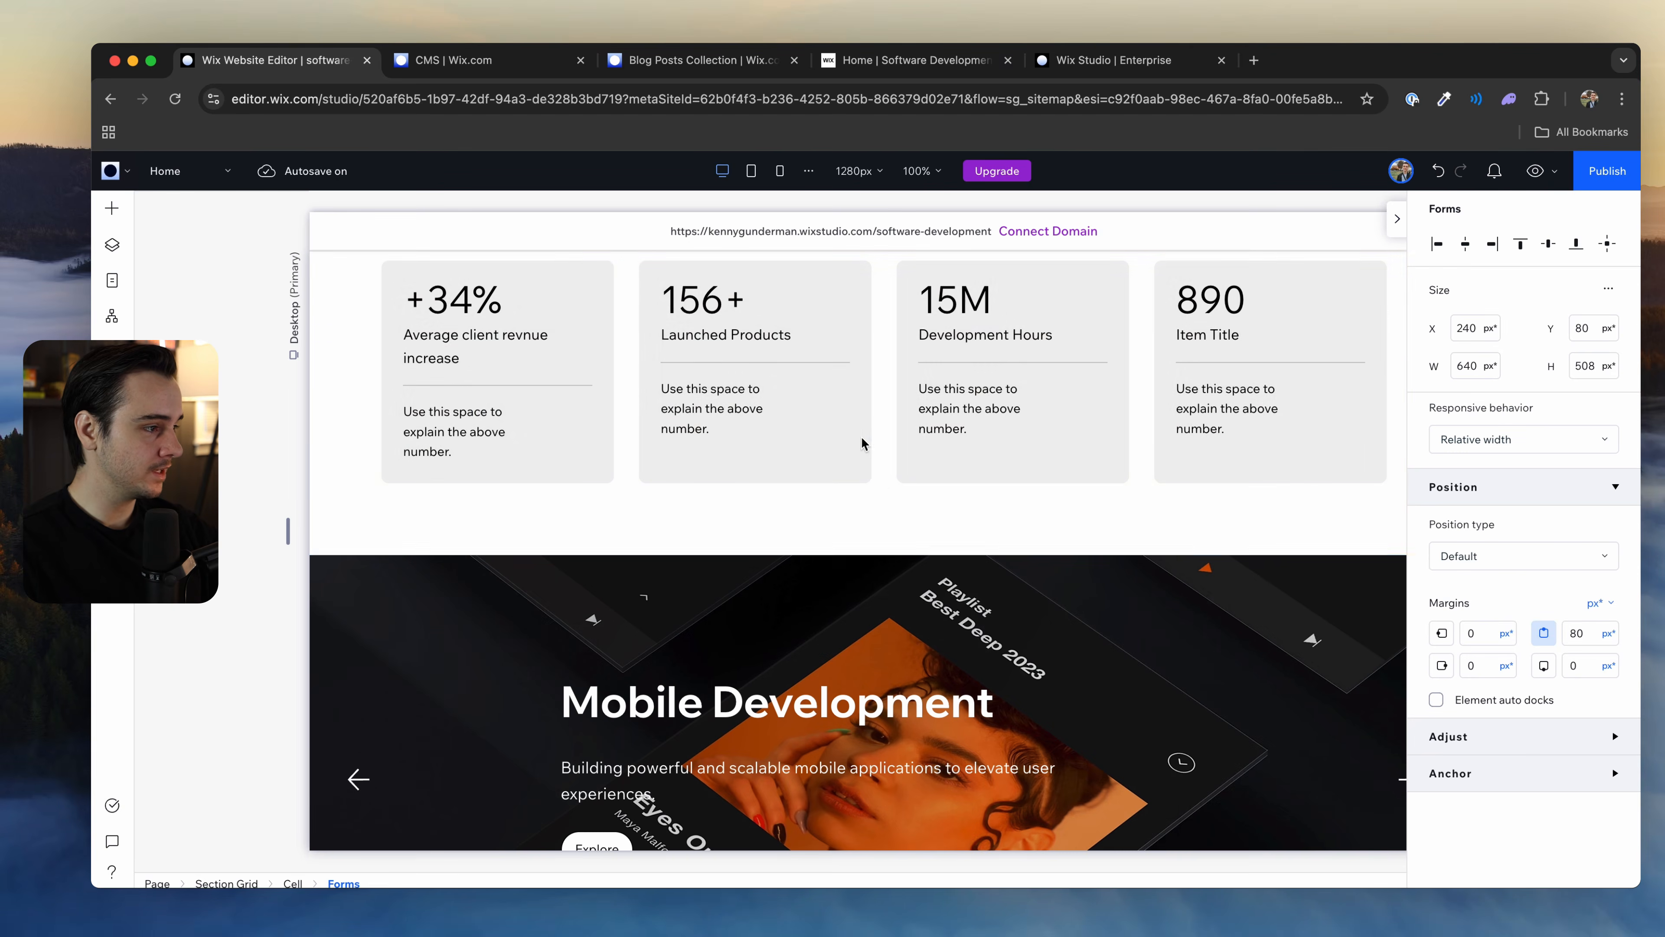
scroll(869, 462, up, 8)
scroll(892, 420, down, 8)
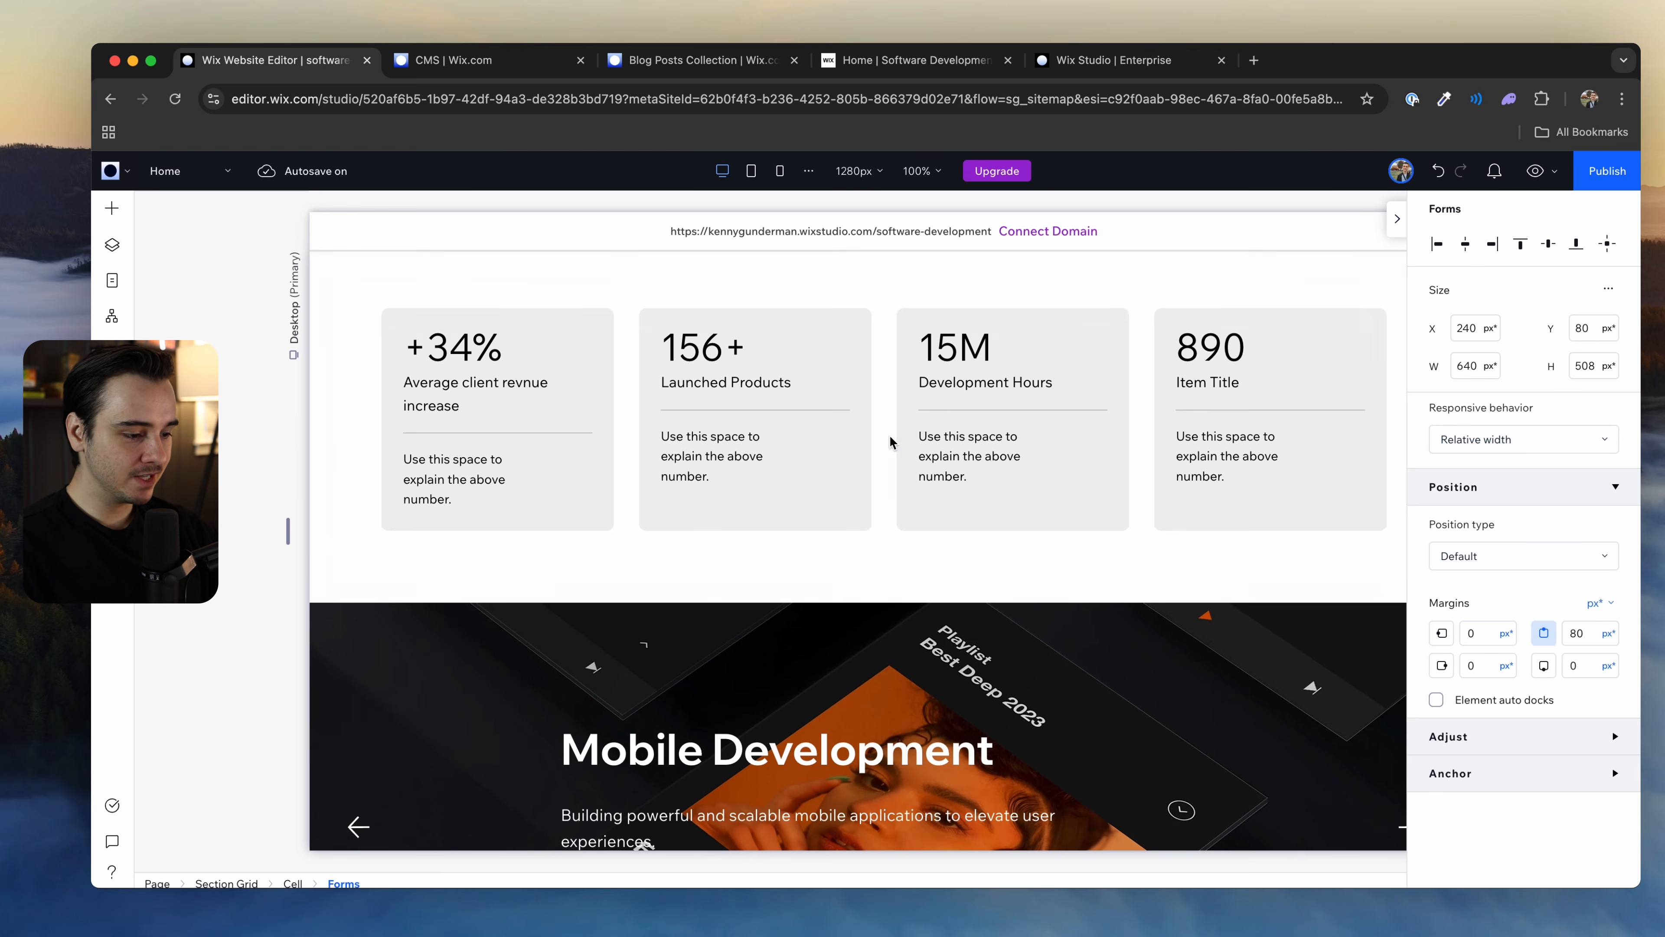
scroll(772, 437, up, 1)
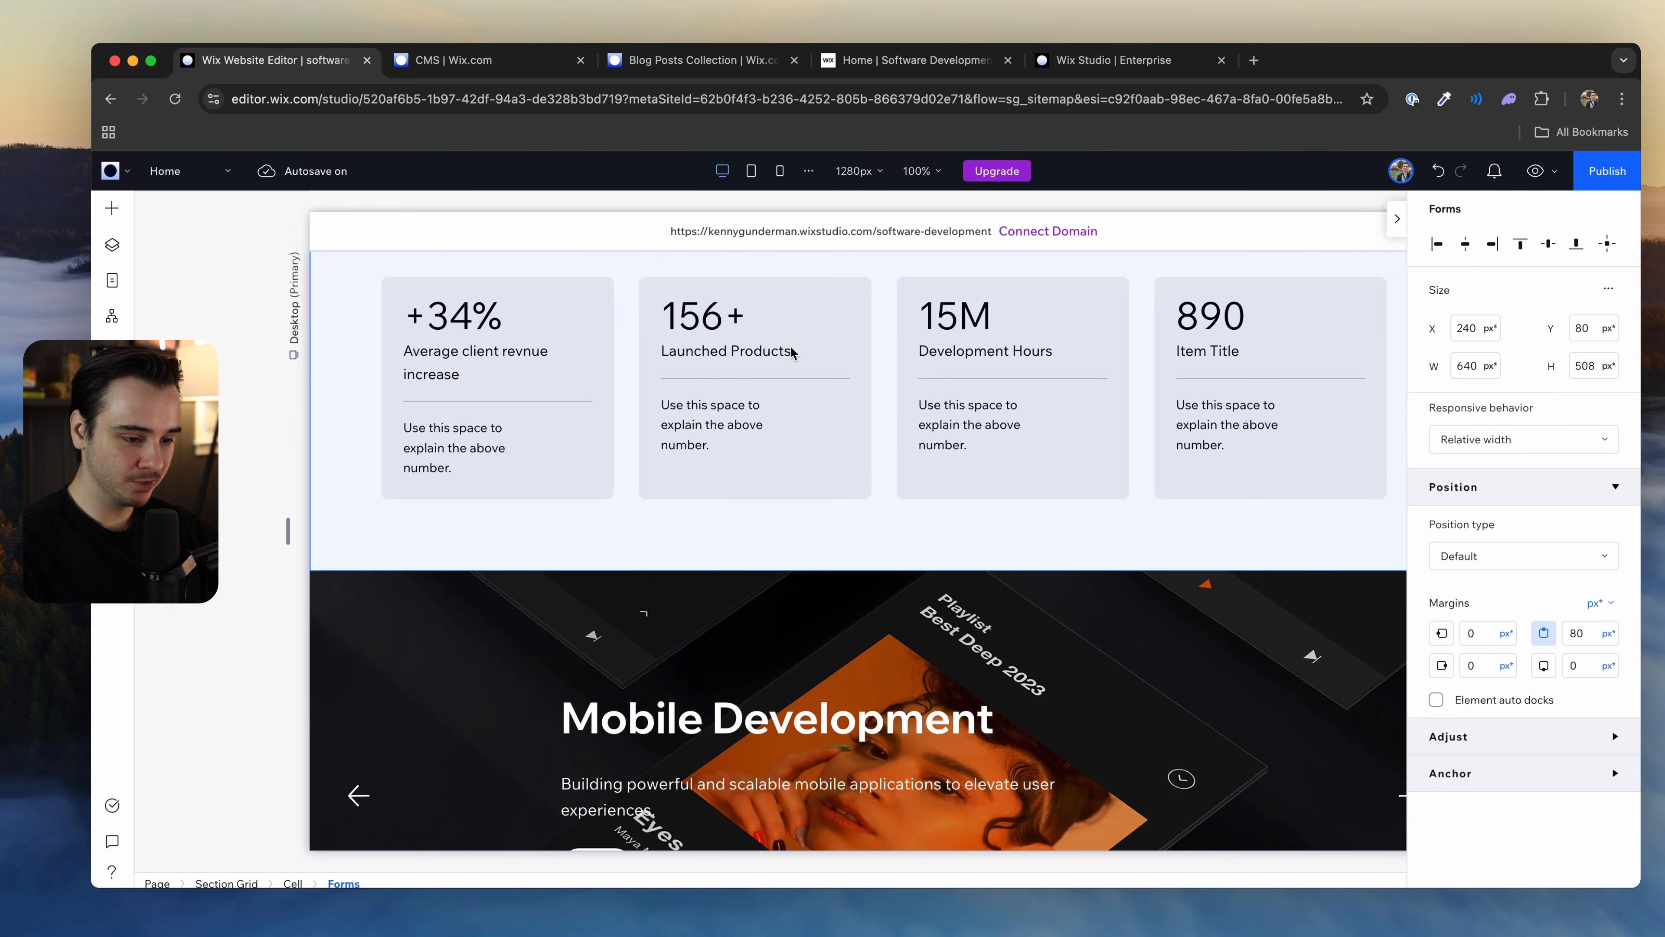
Step: Publish the site and open its live version
scroll(1113, 481, down, 5)
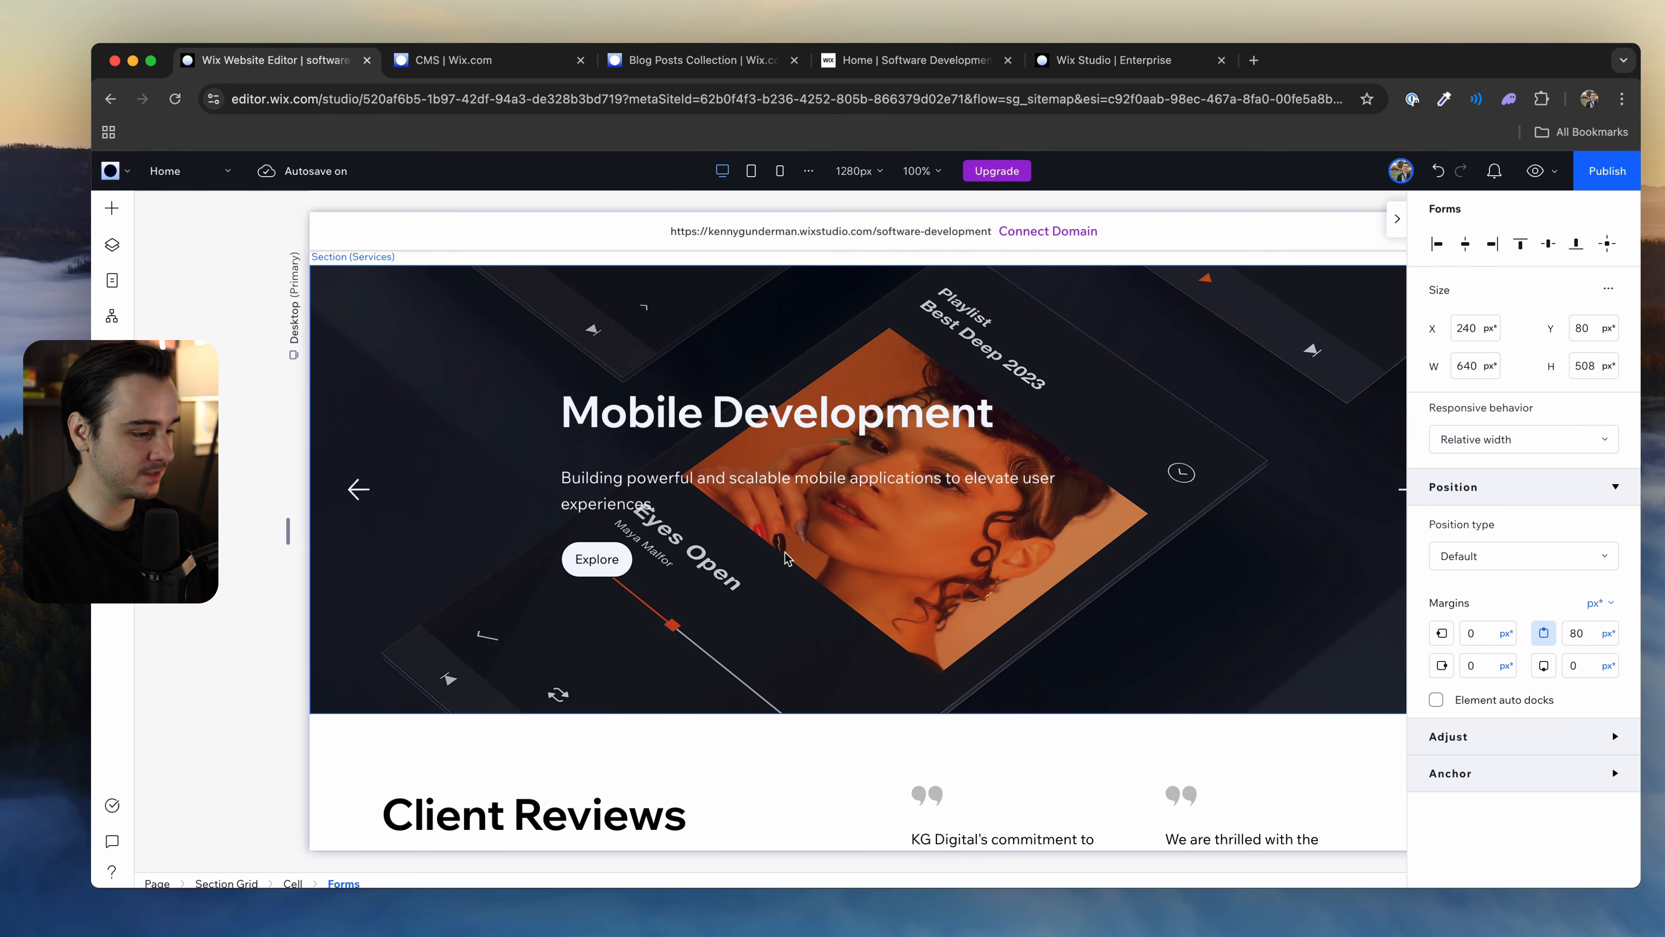
scroll(790, 586, down, 20)
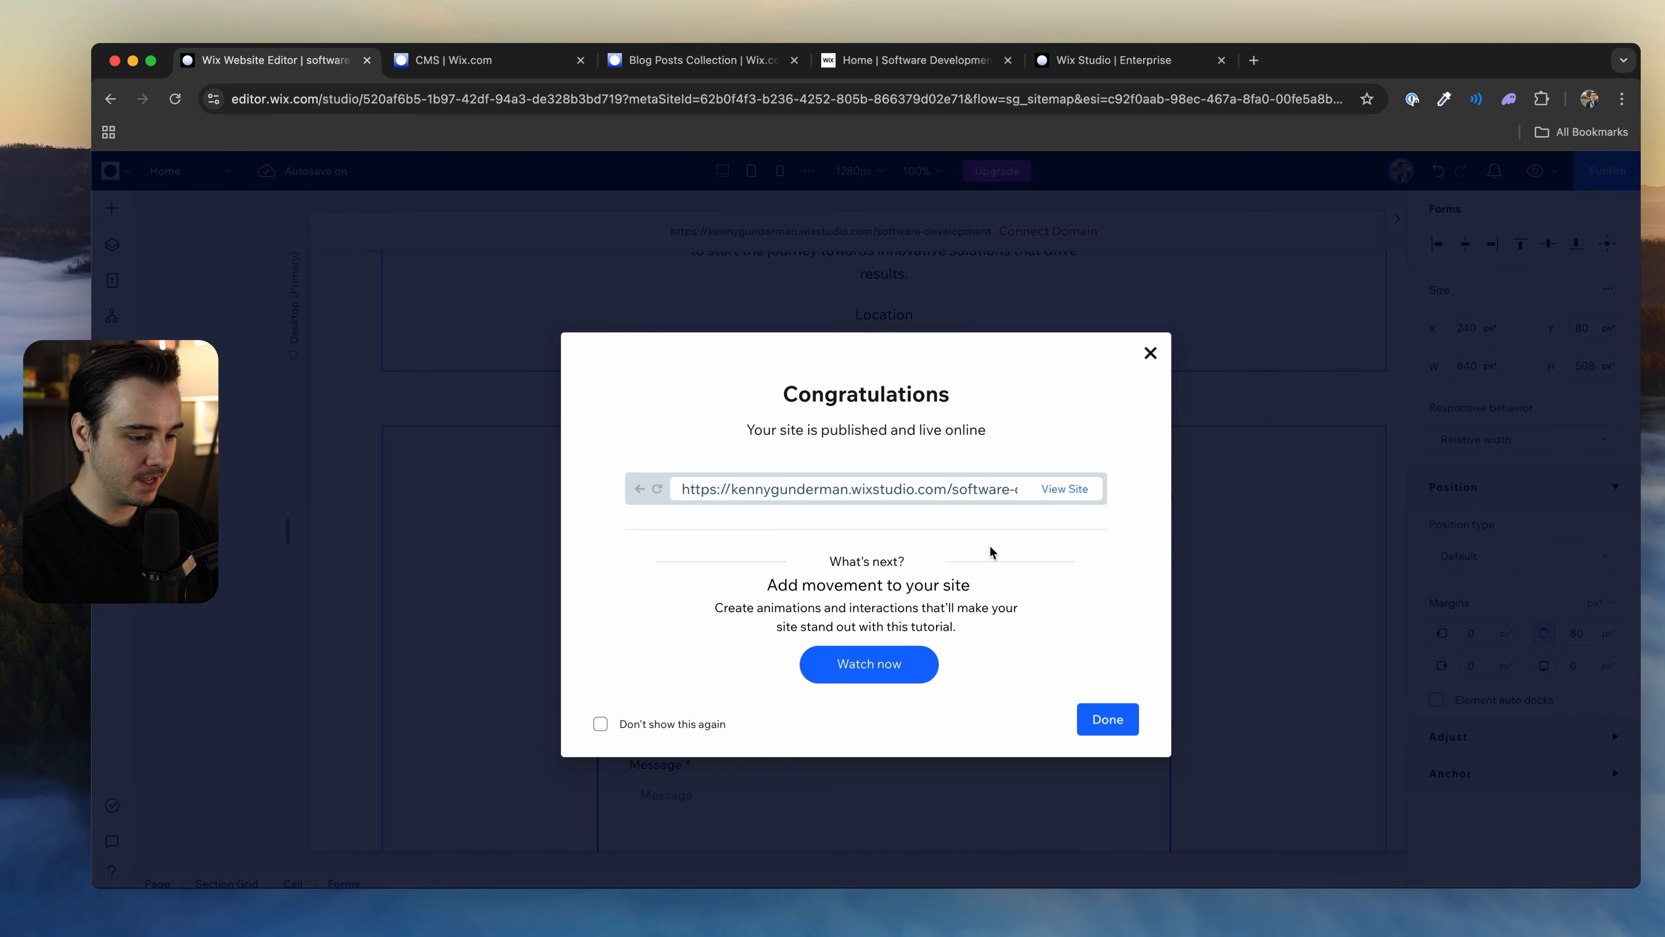
click(1069, 488)
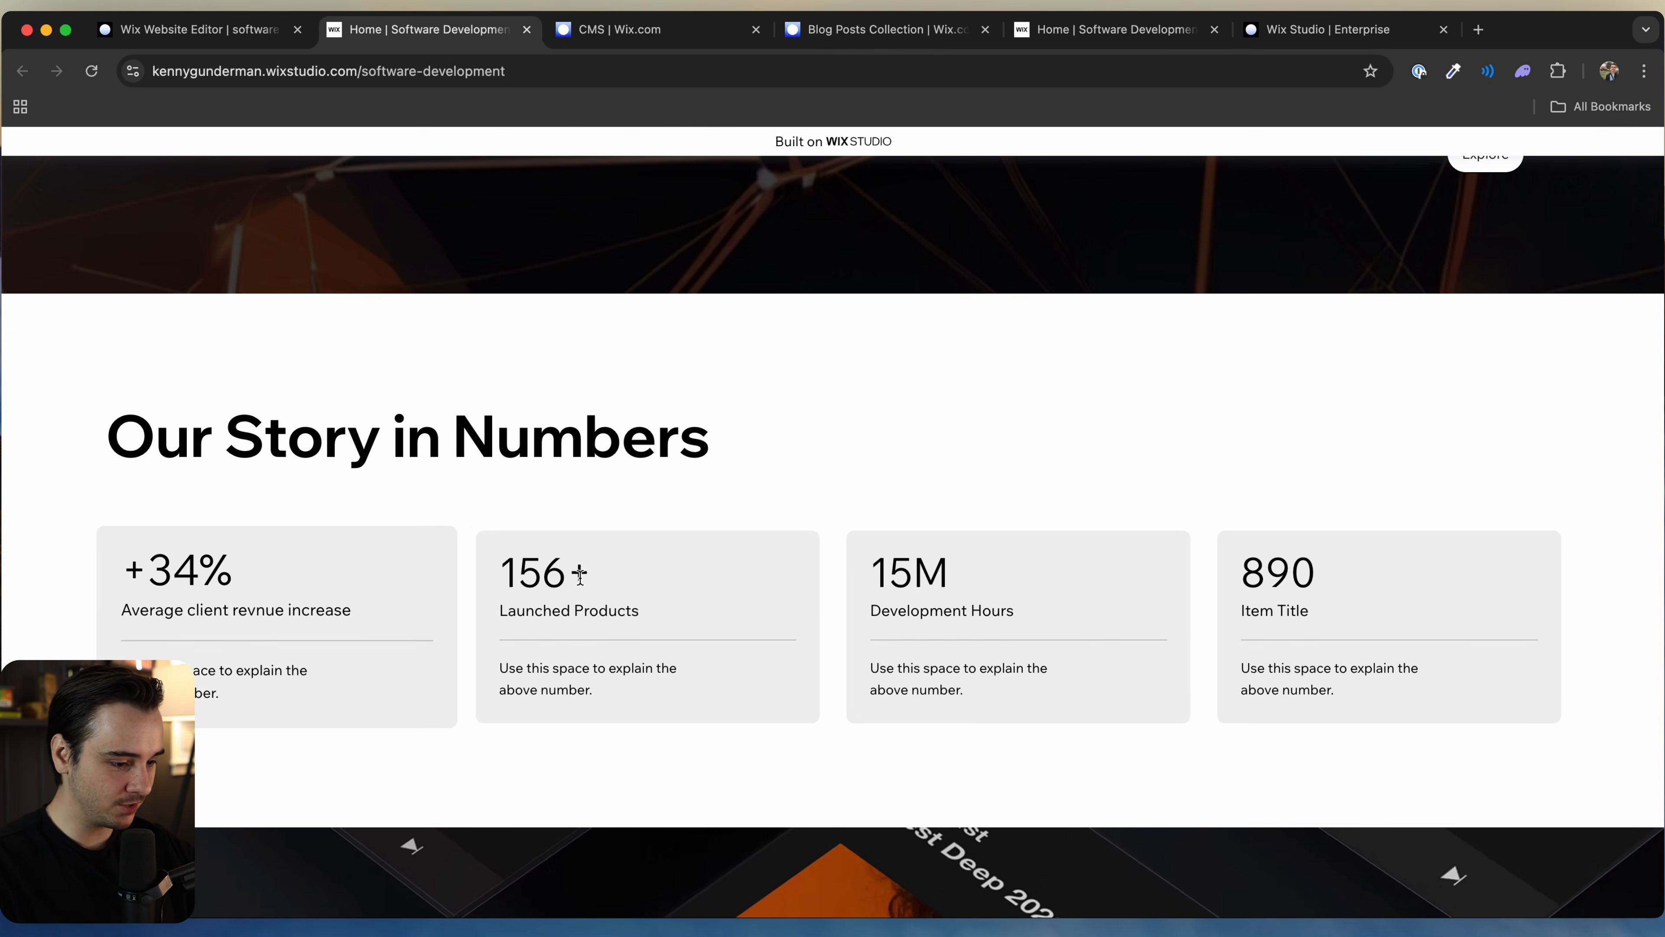
Step: Examine the live home page, switching slides in the services slider and reading the reviews and client case studies
scroll(1053, 561, down, 10)
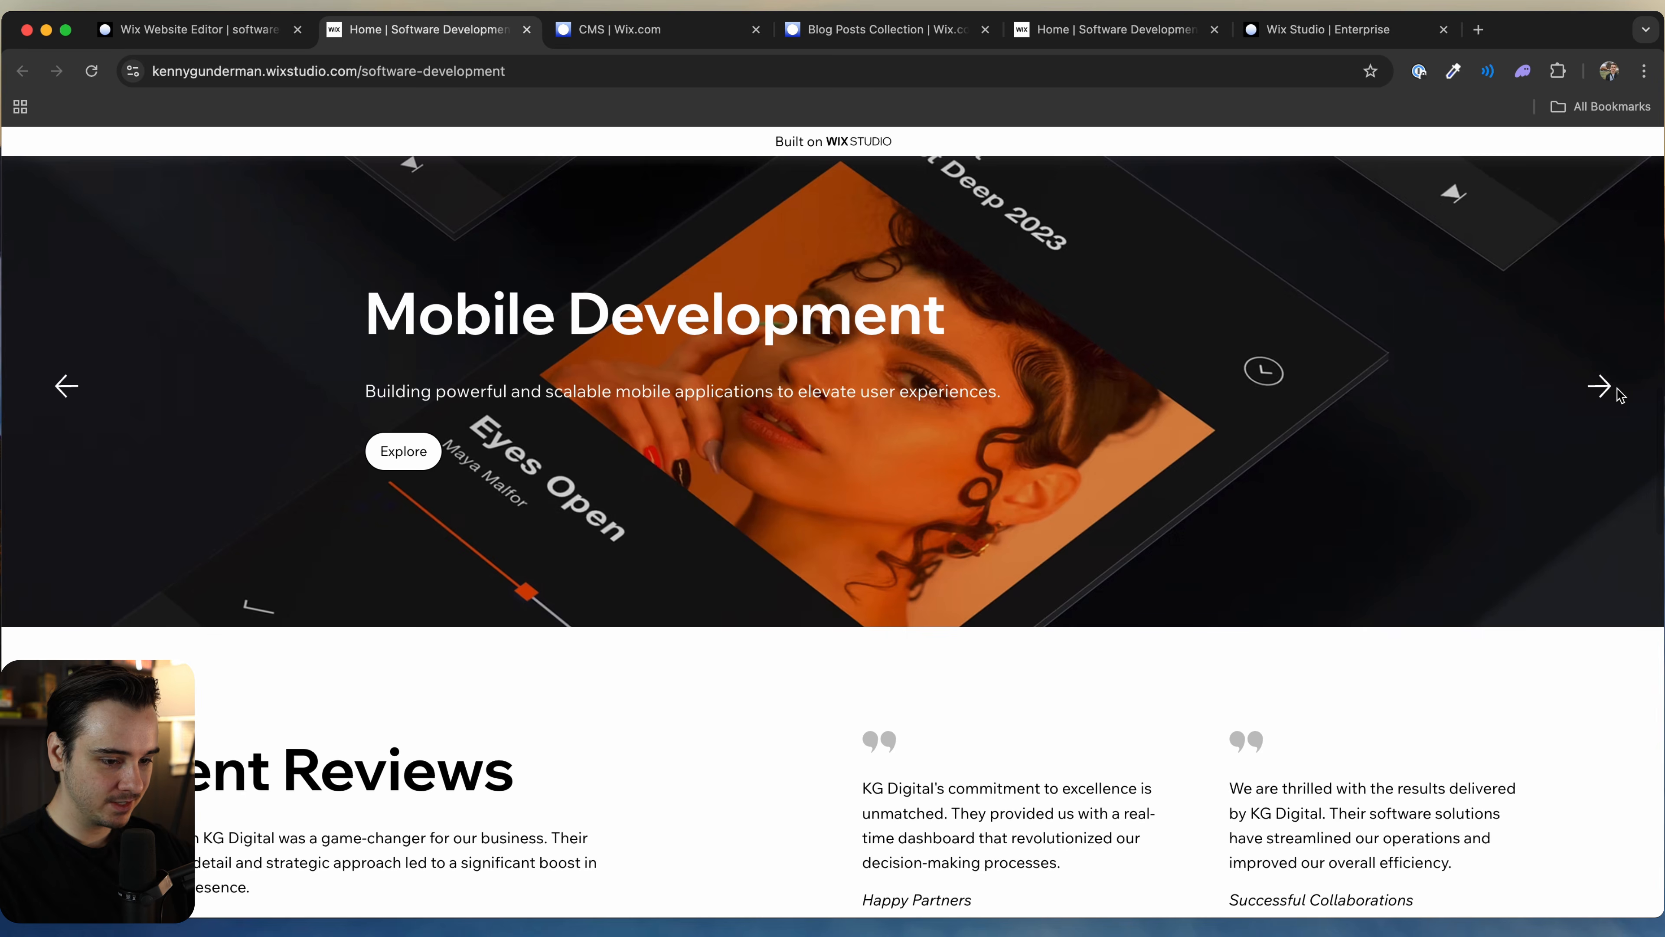
click(1601, 387)
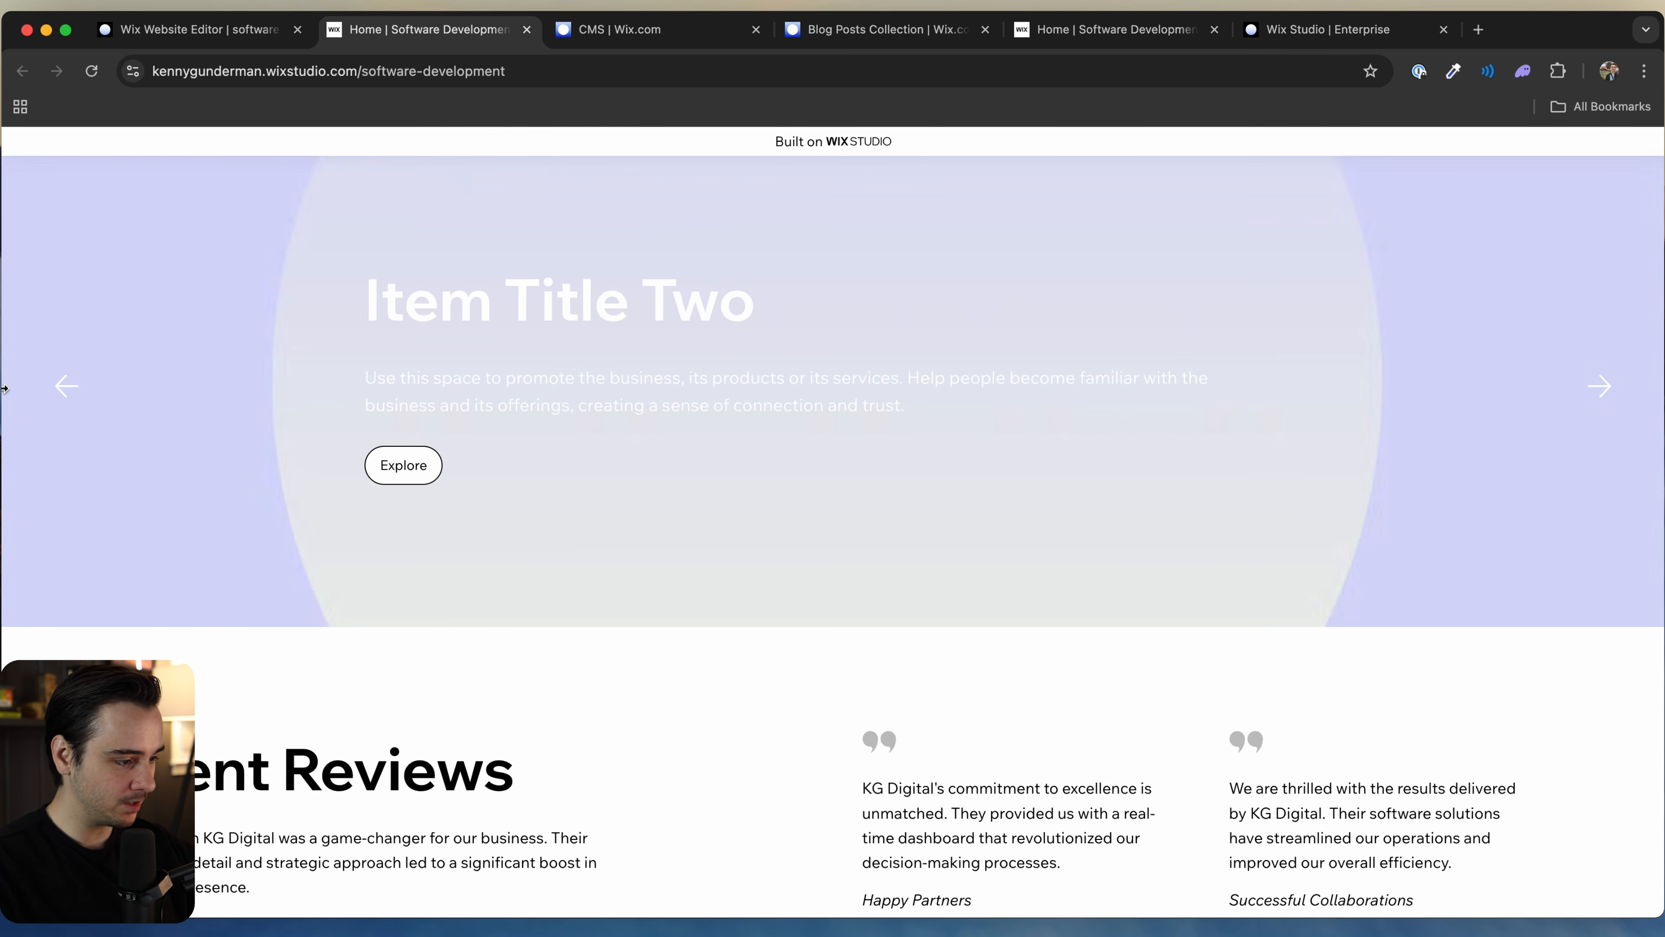
click(62, 390)
scroll(439, 647, down, 5)
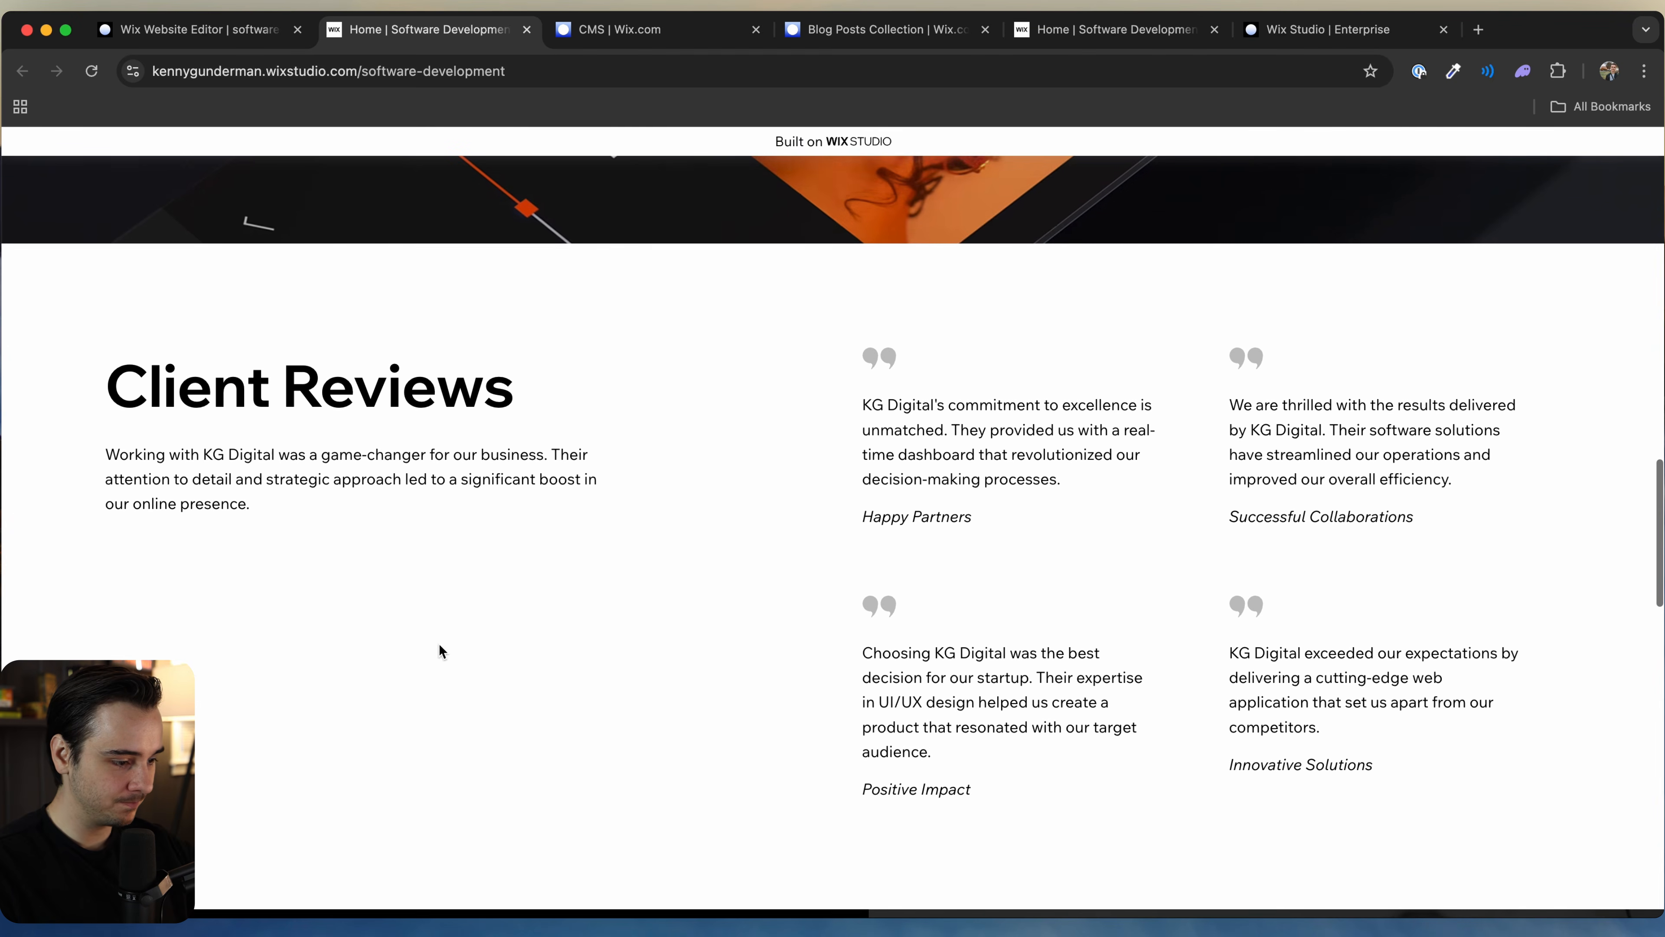
scroll(249, 478, down, 10)
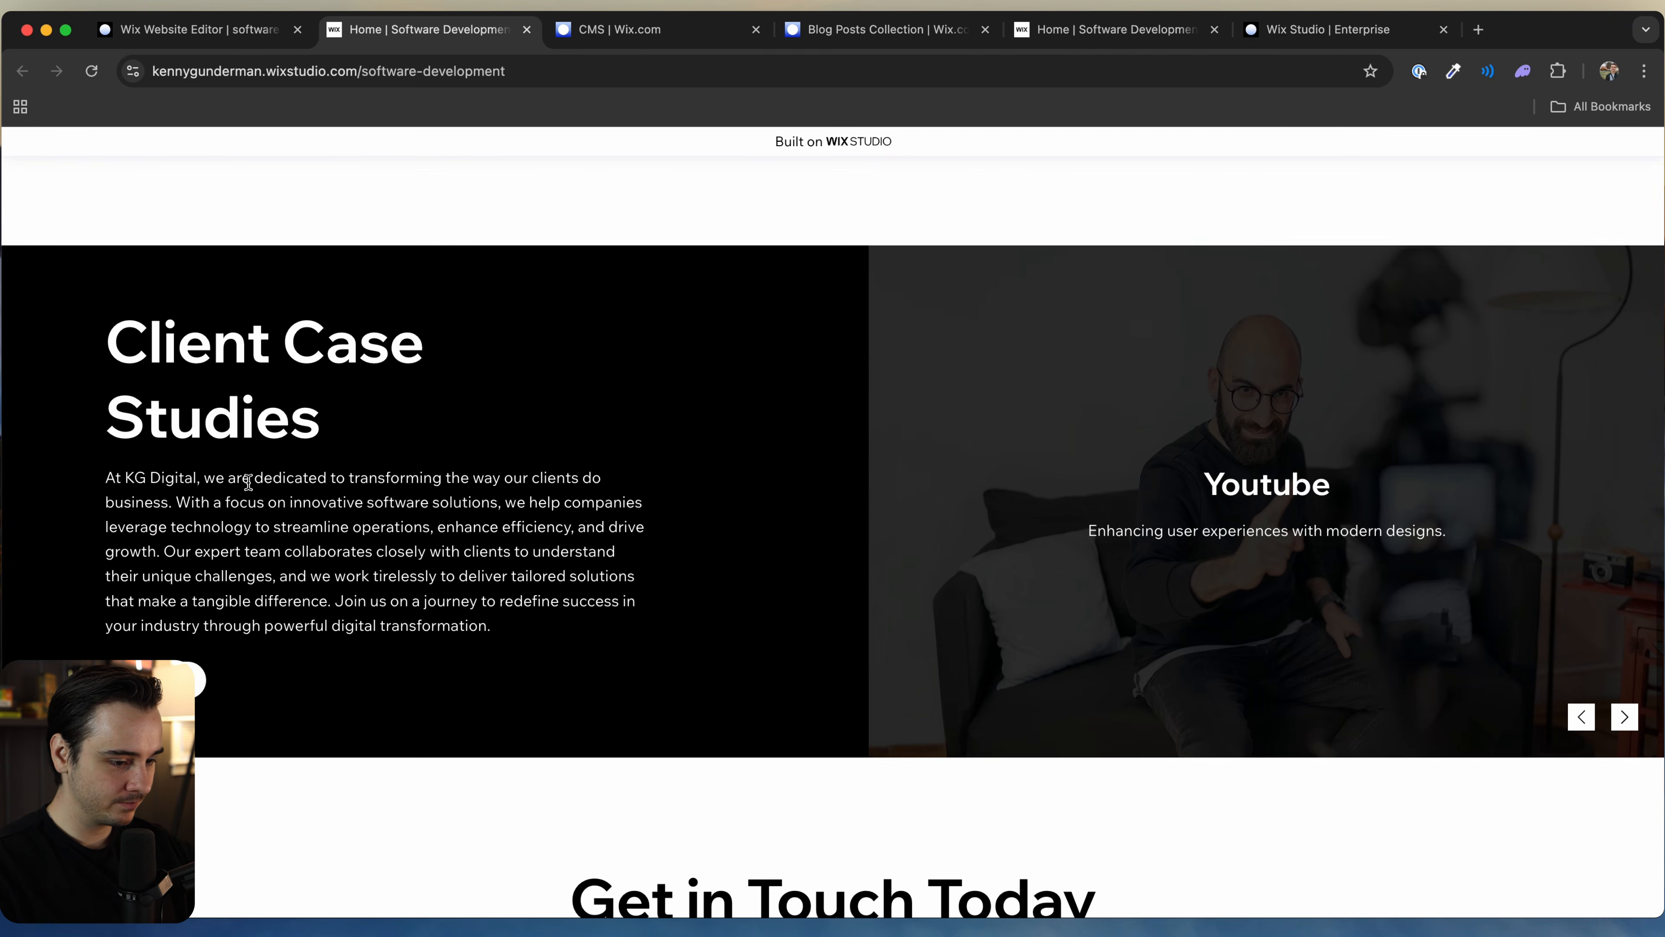
scroll(249, 482, down, 10)
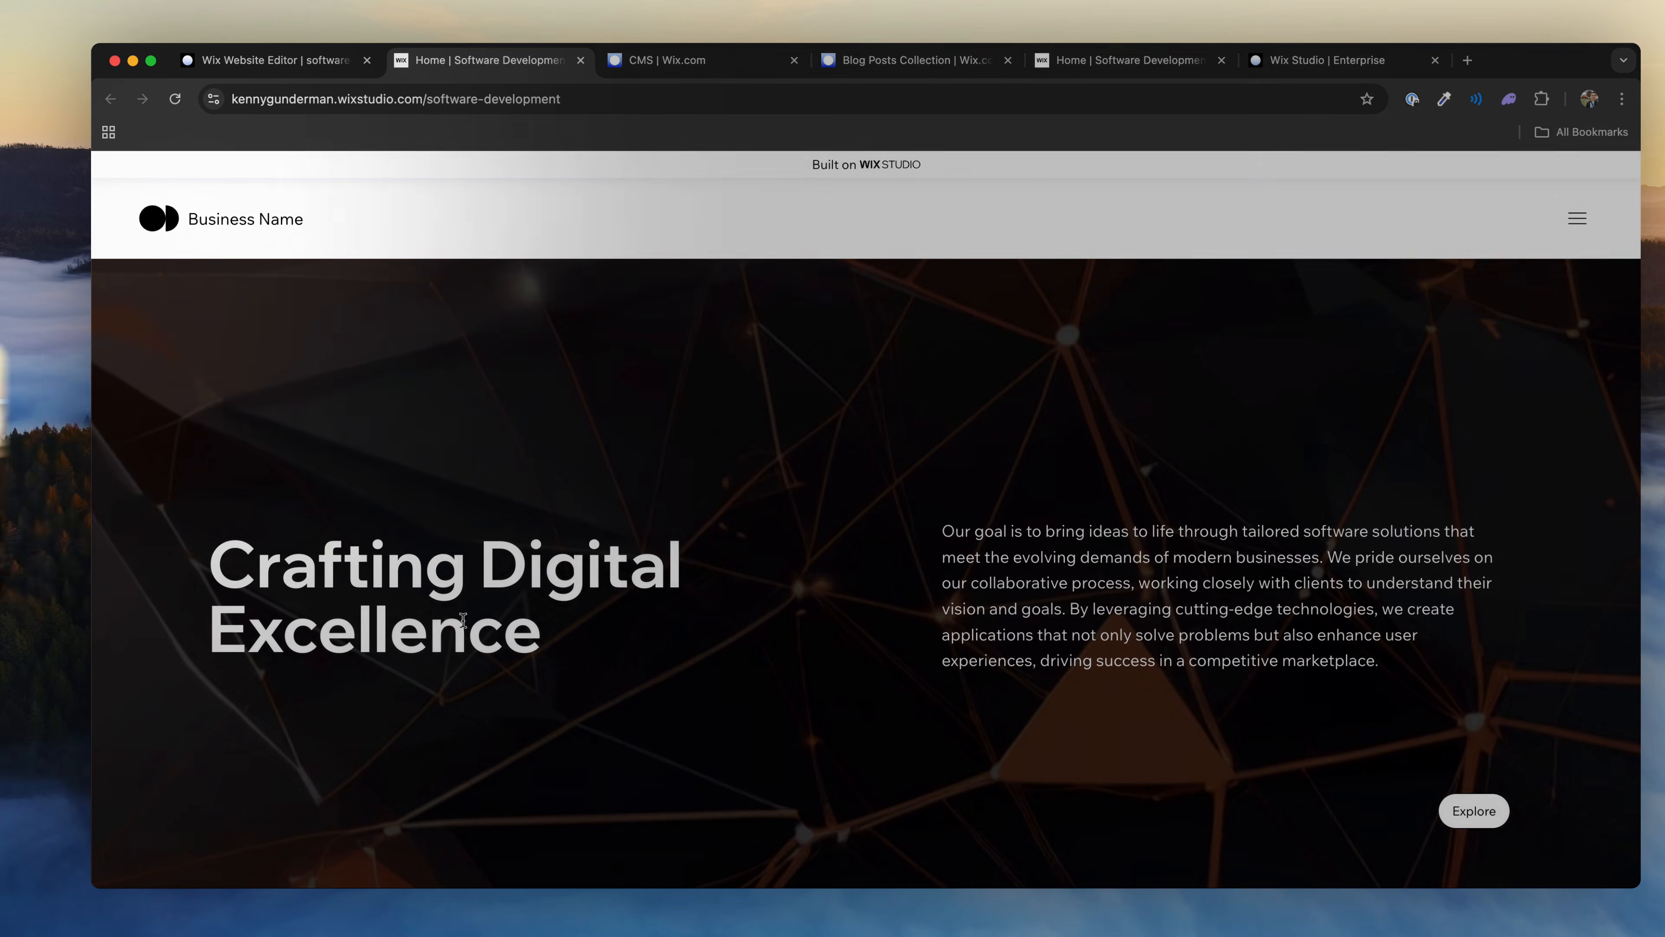
Step: Return to the site editor and open the business setup checklist in the site's dashboard
click(272, 61)
click(1151, 353)
click(112, 170)
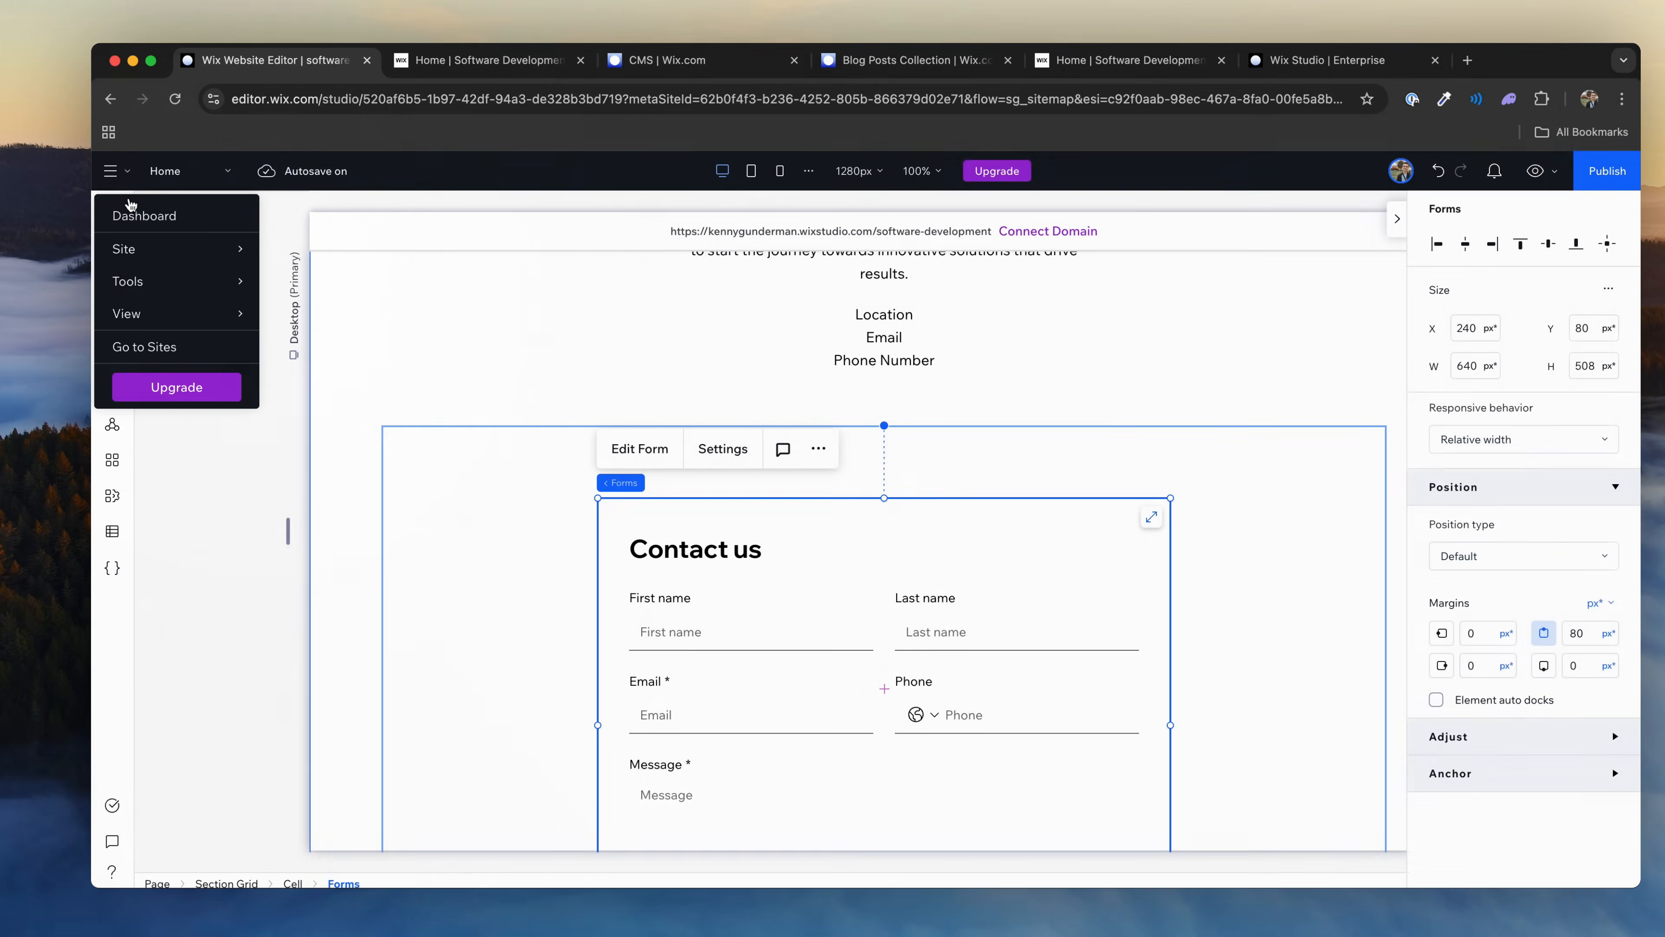
click(151, 219)
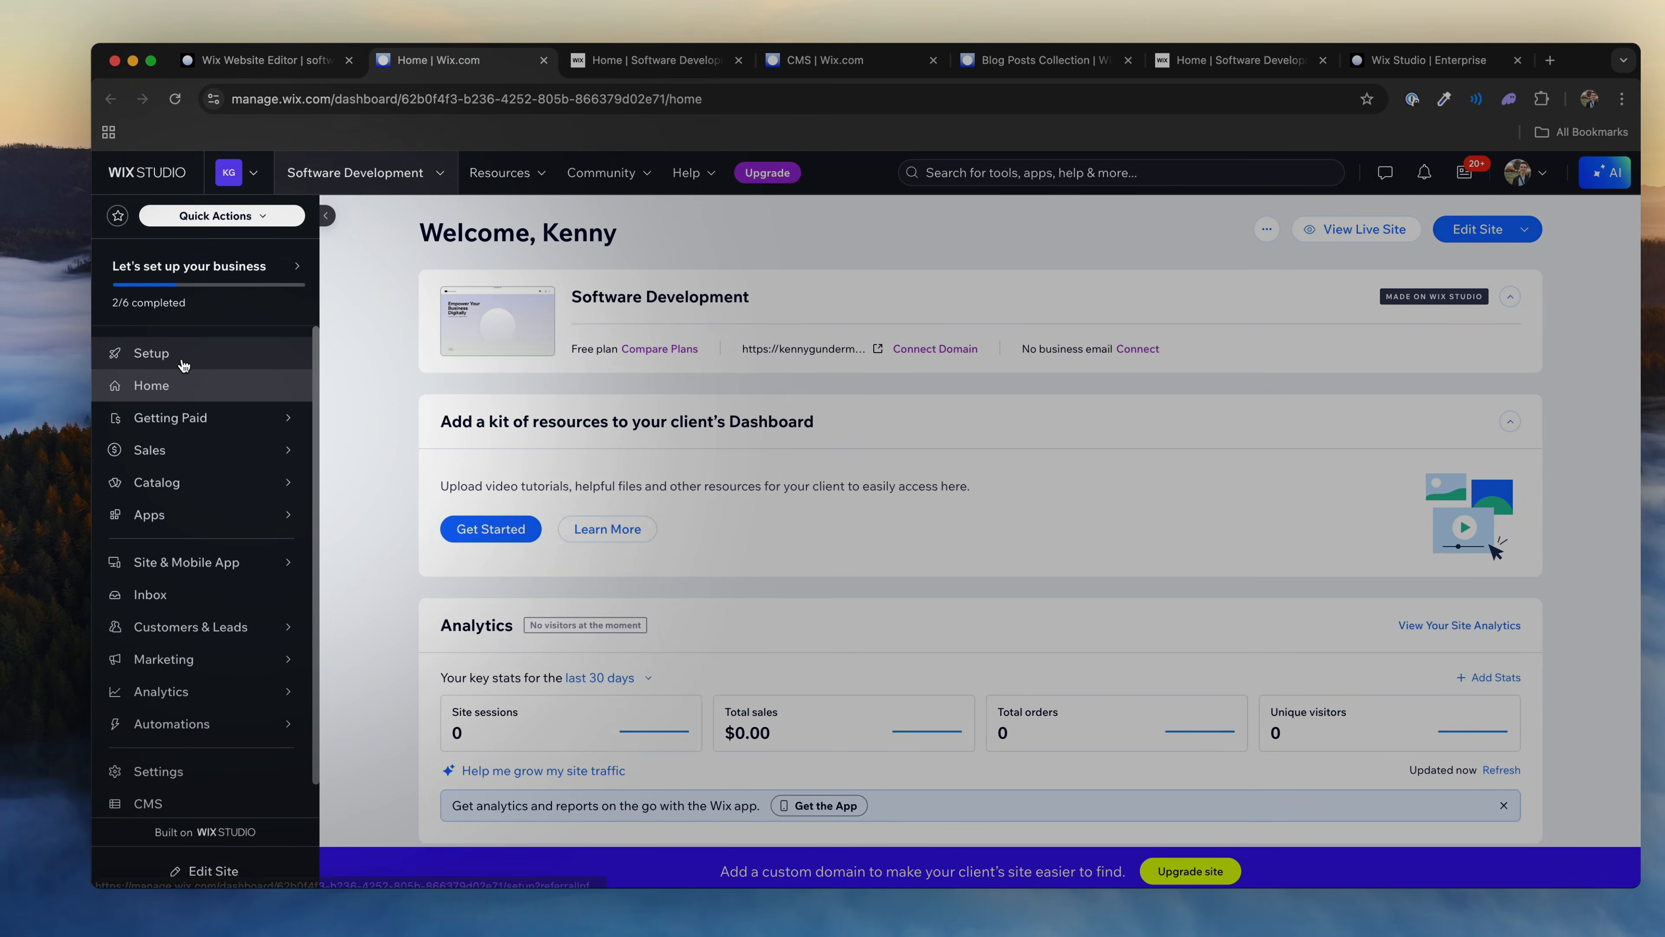
click(262, 353)
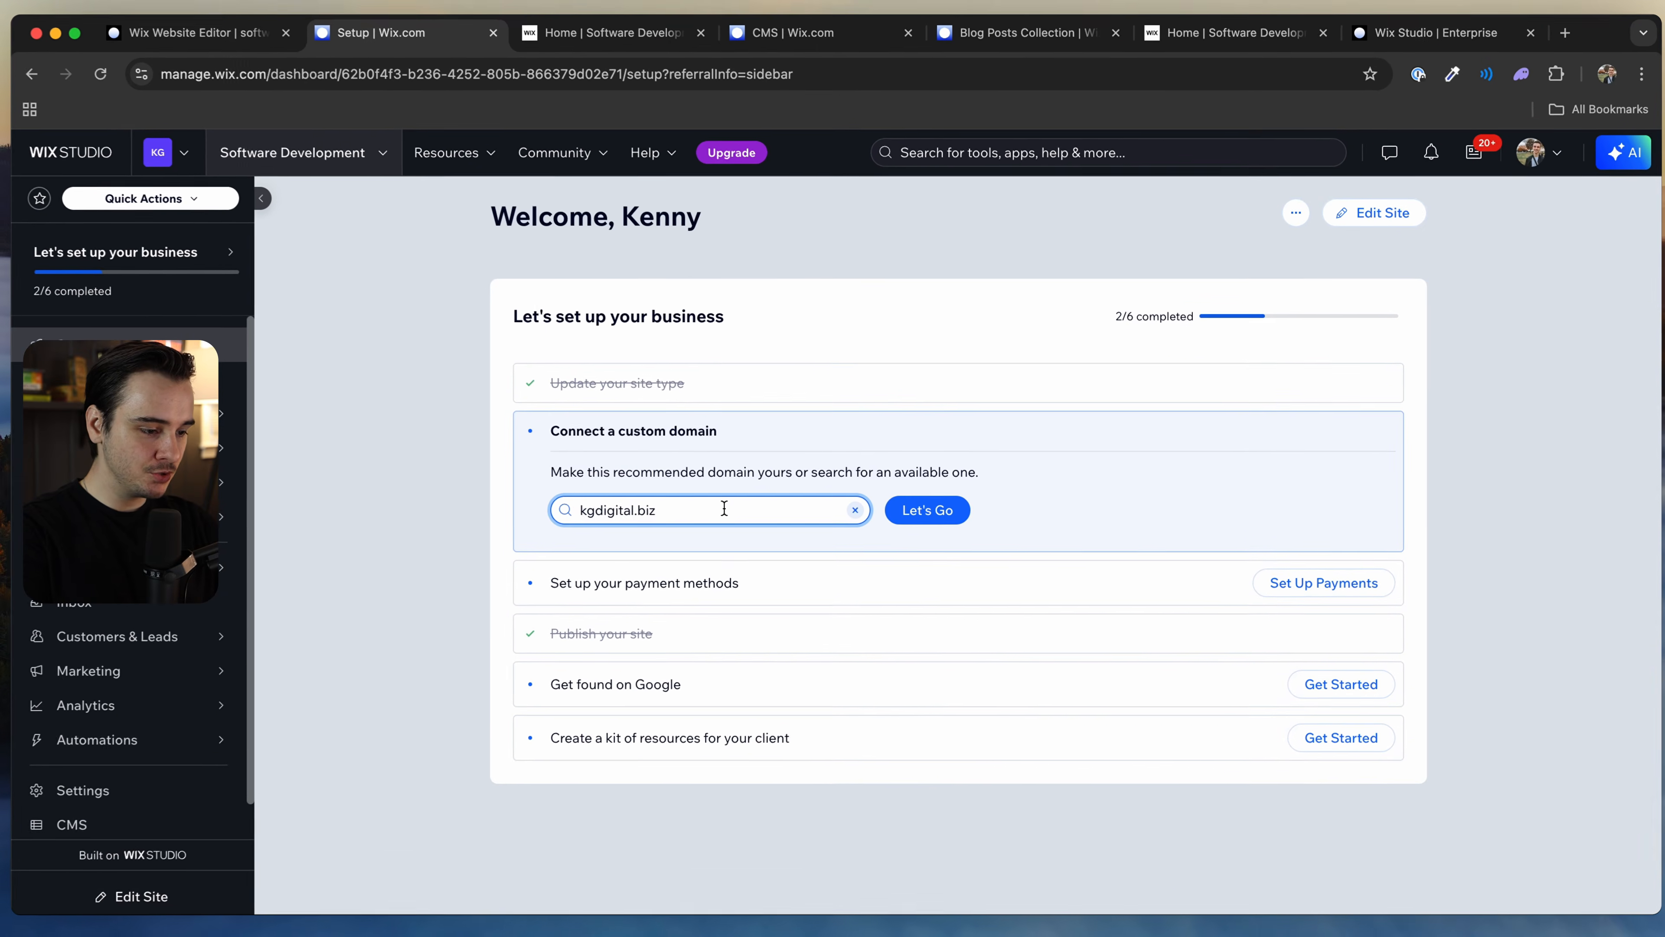
Step: Search for the custom domain kgdigitalagency.com, claim it, and continue with the free domain plus Premium plan bundle
drag(724, 509, 525, 498)
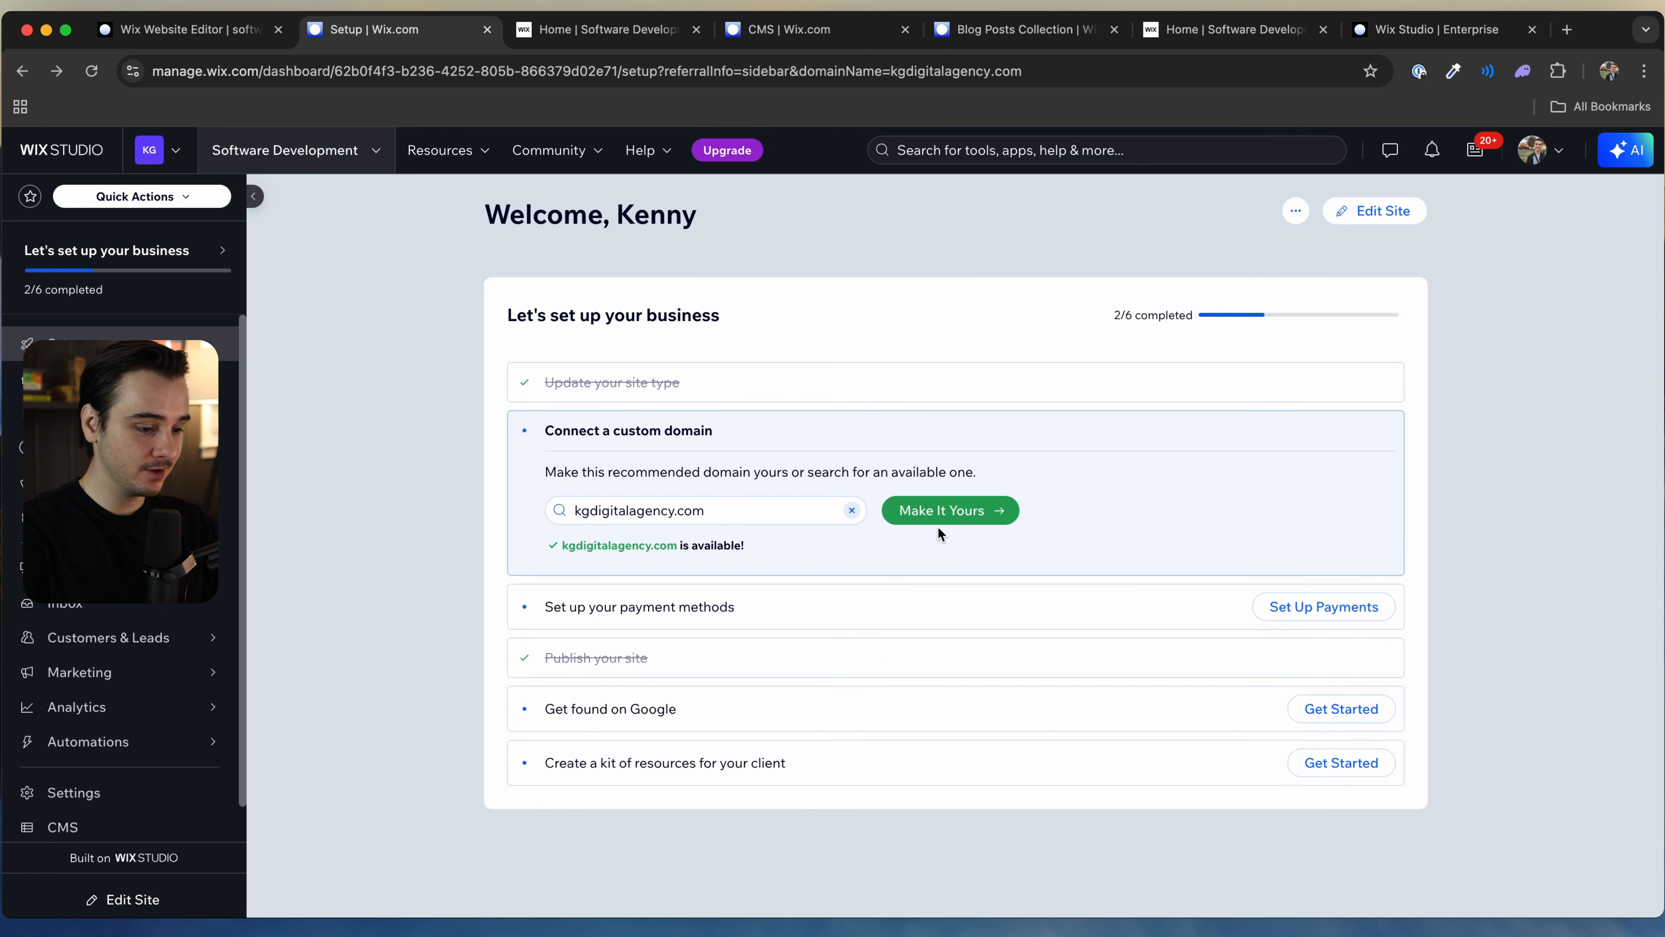
click(942, 516)
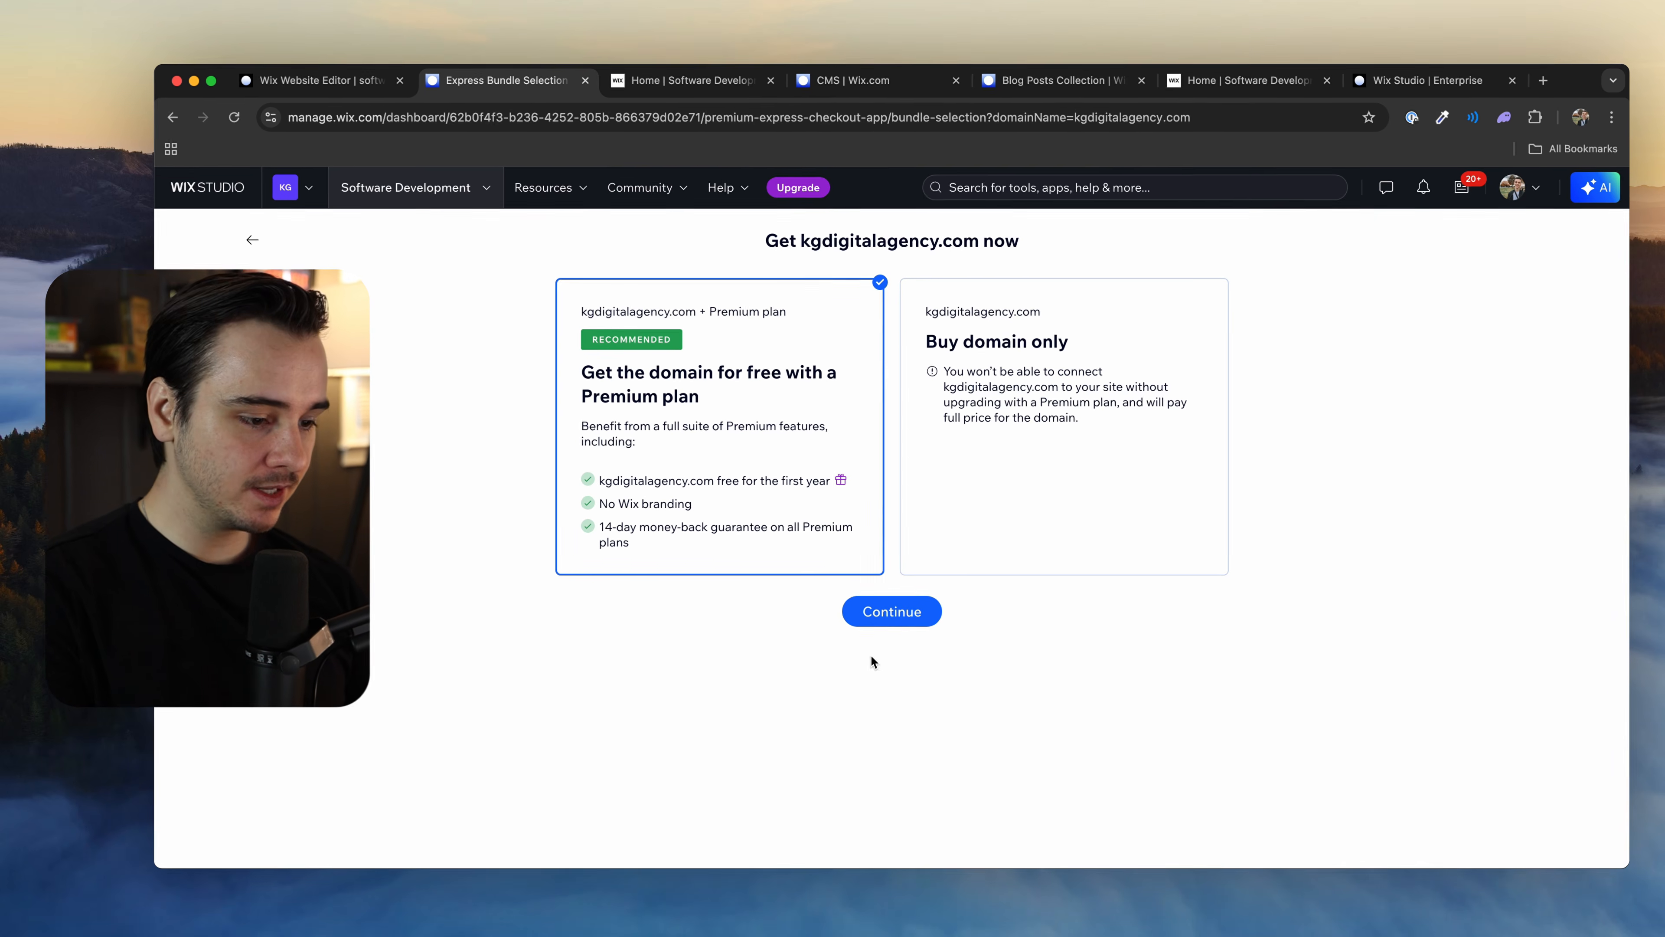
click(893, 613)
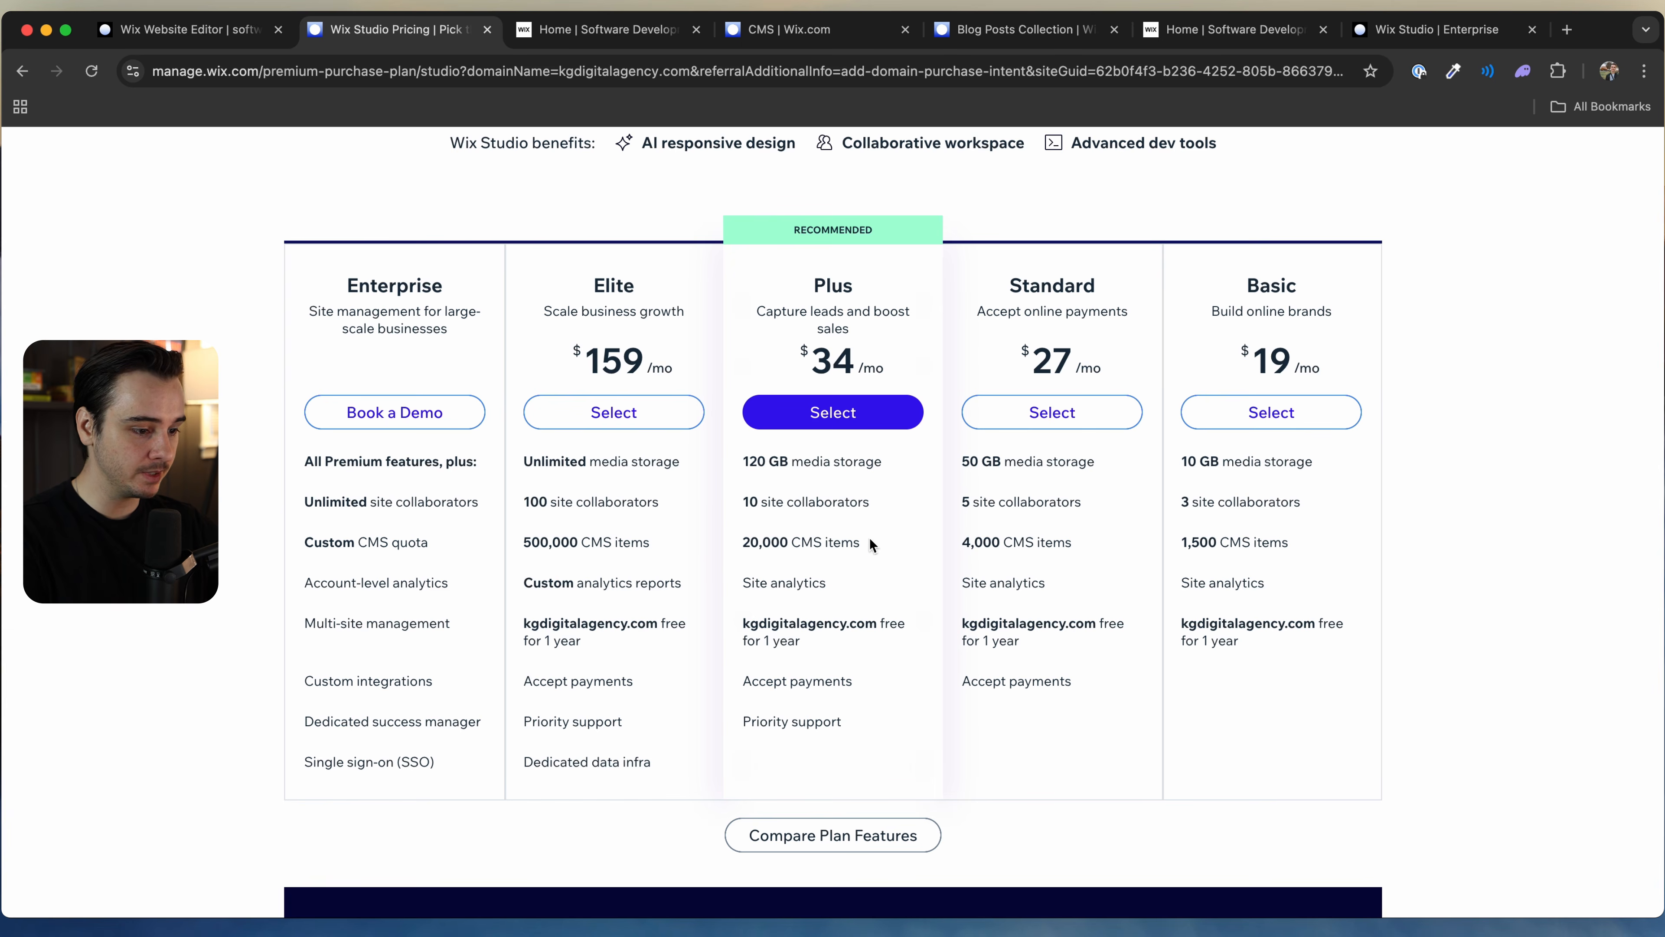
Step: Choose the Plus plan with the Monthly billing cycle and continue to checkout to complete the purchase
drag(877, 550, 794, 543)
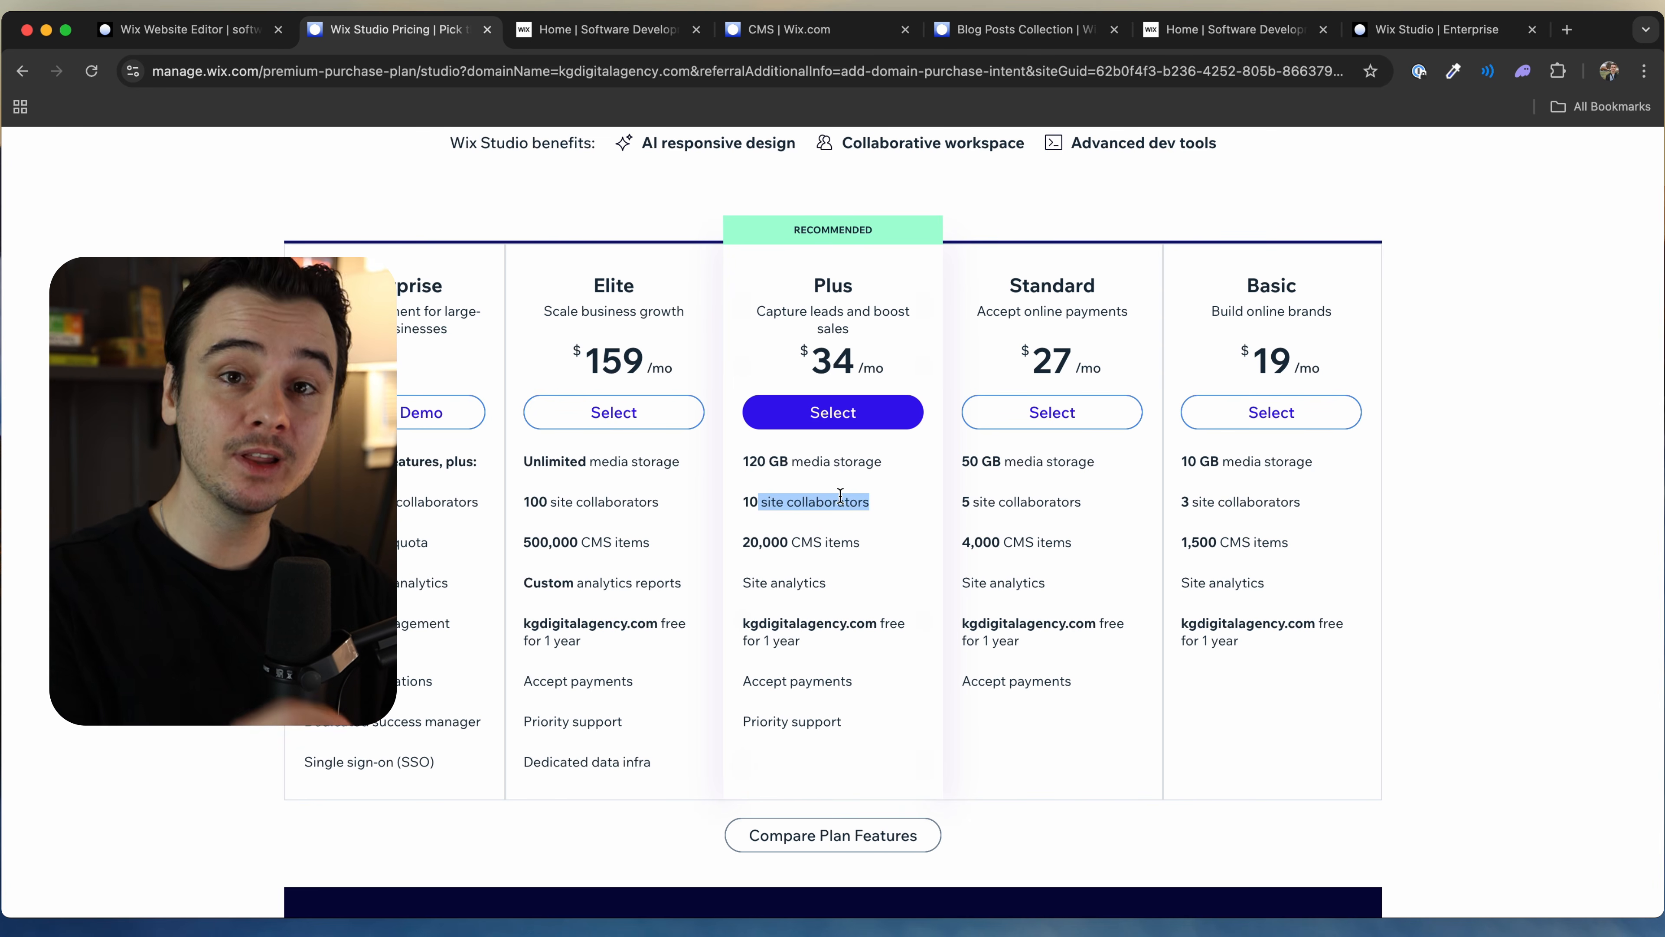
scroll(803, 535, down, 2)
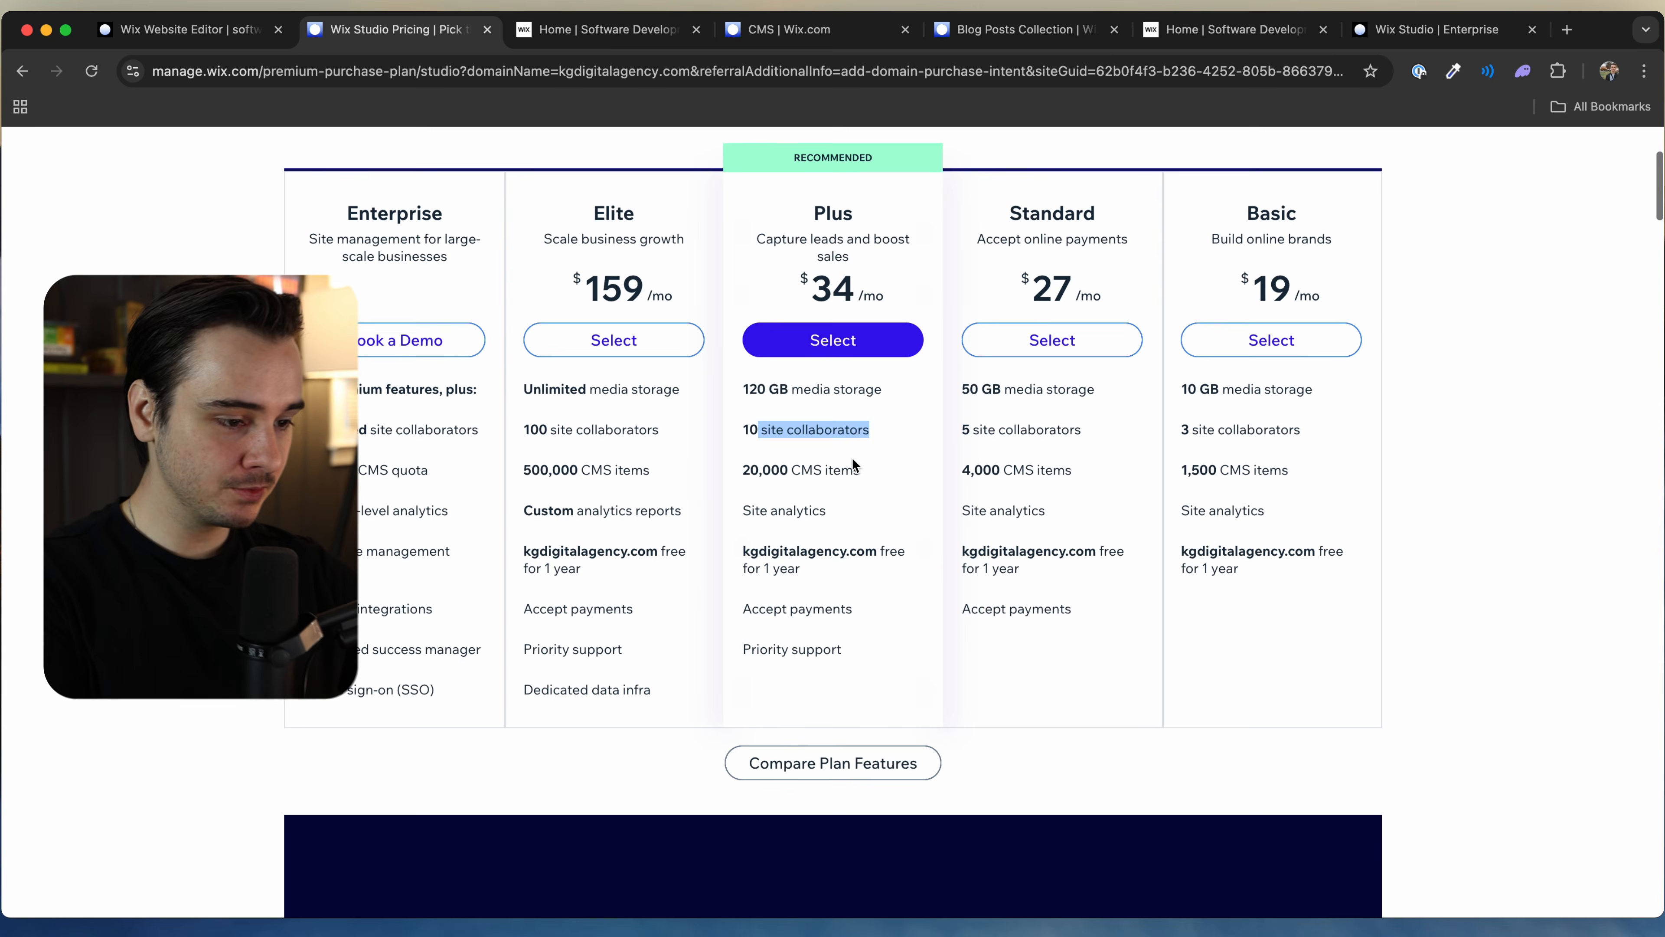
click(847, 338)
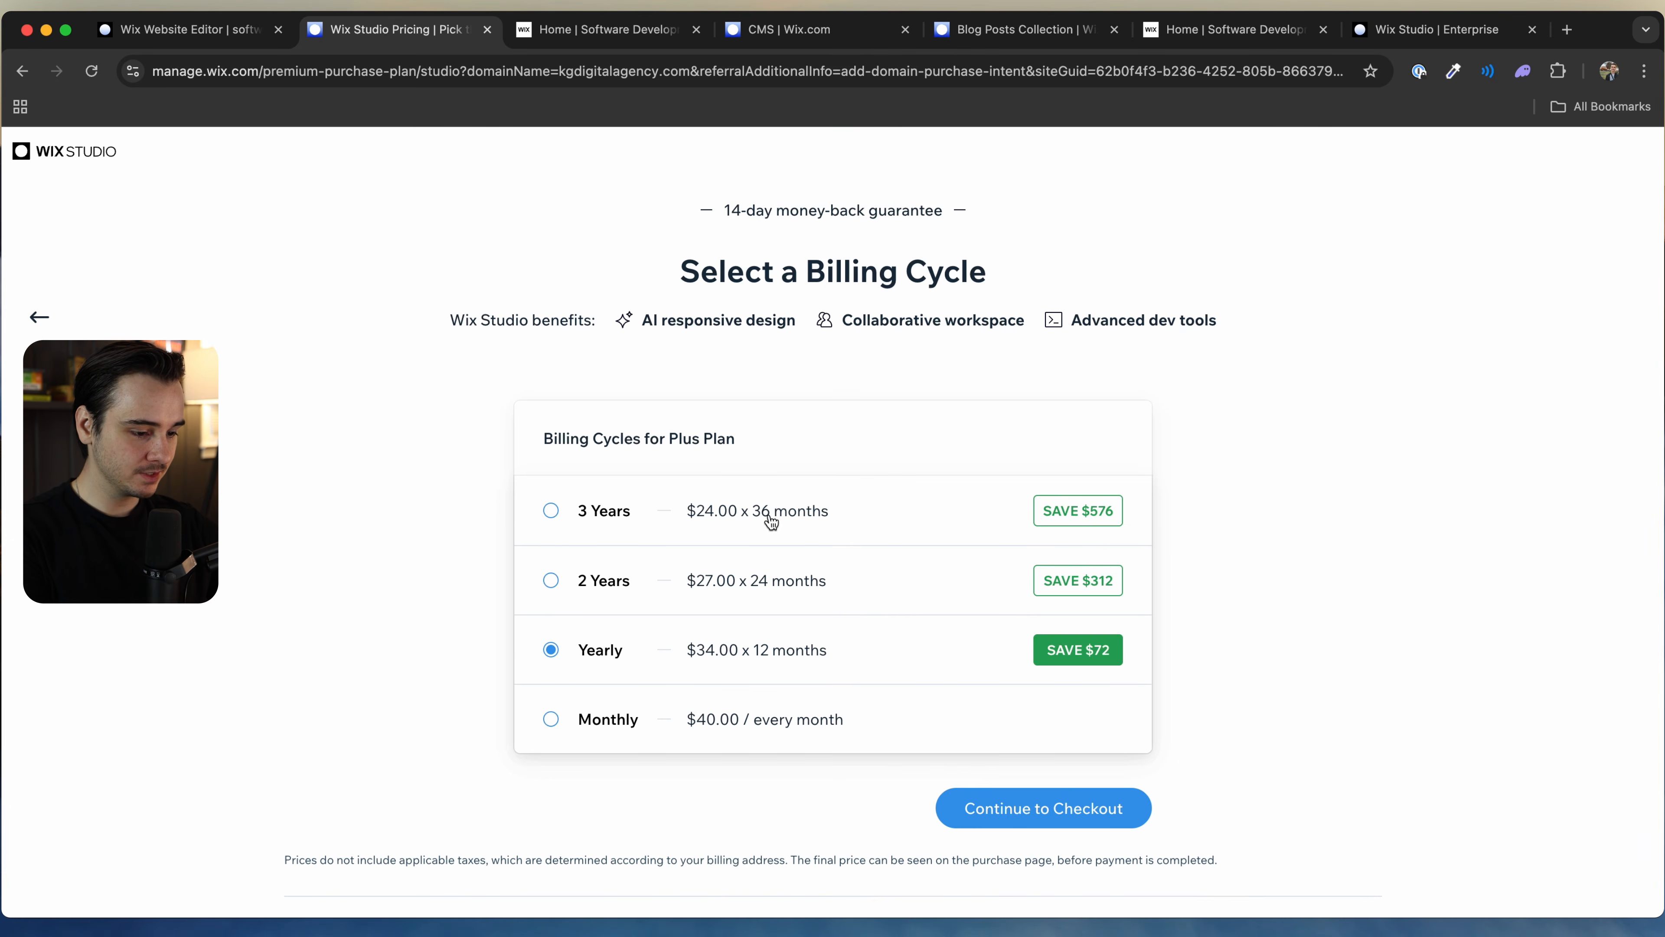
click(696, 748)
scroll(896, 570, down, 5)
click(1002, 779)
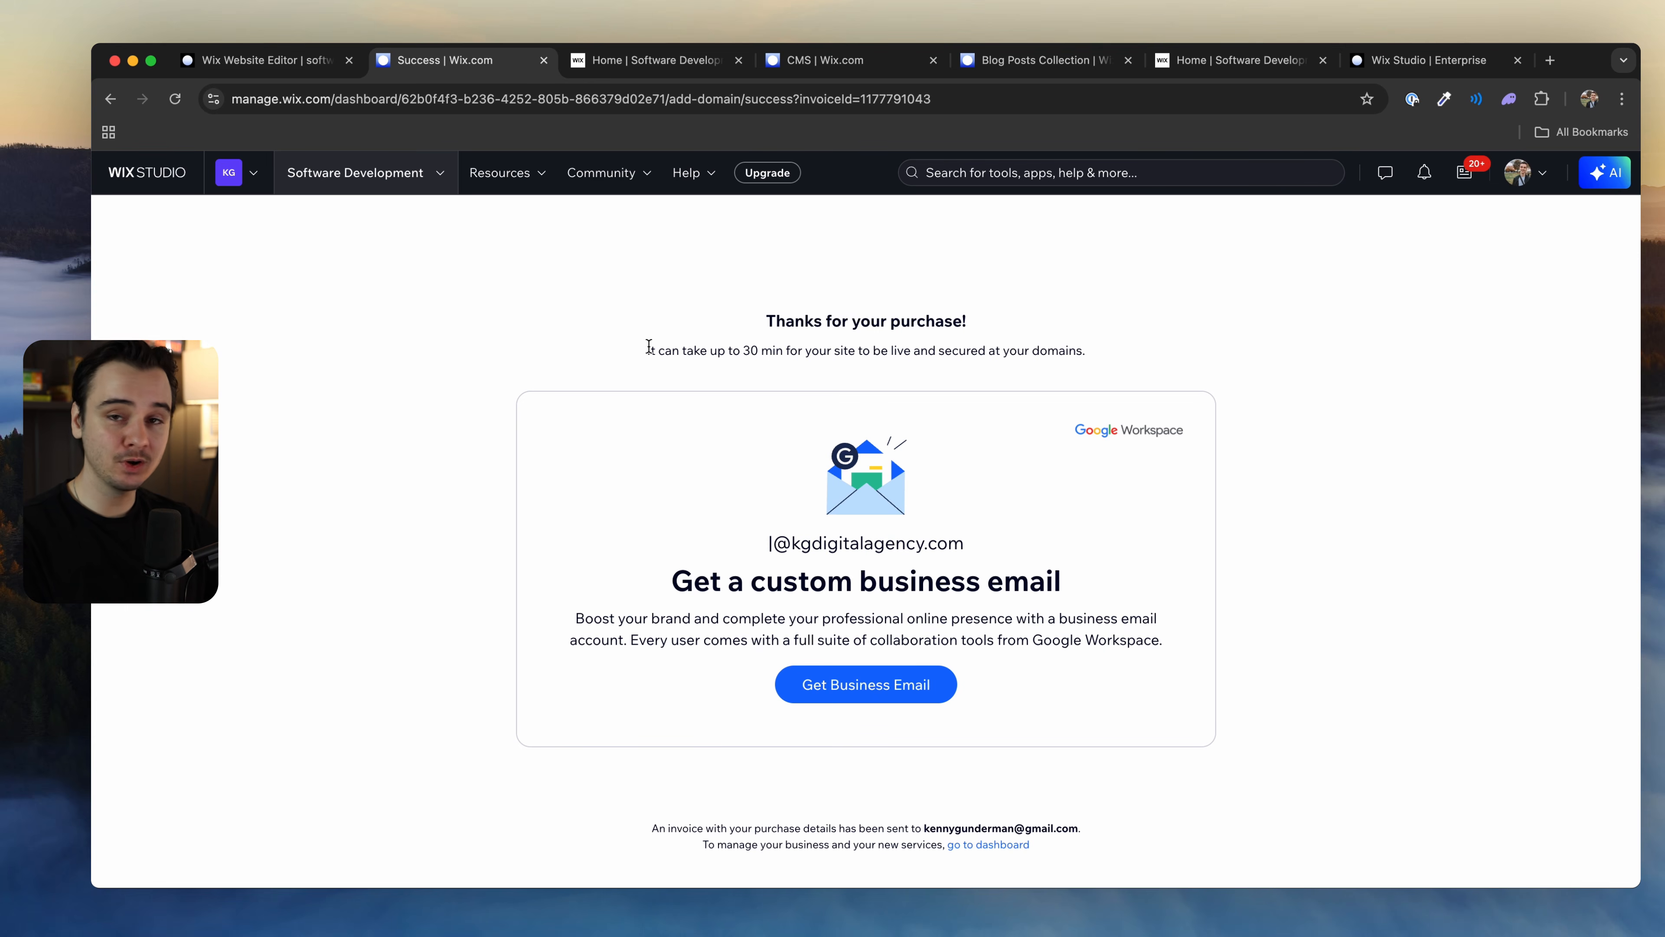
Step: Read the purchase page's note on domain activation time and examine the live home page from hero through "Our Story in Numbers" and services
drag(655, 350, 1026, 345)
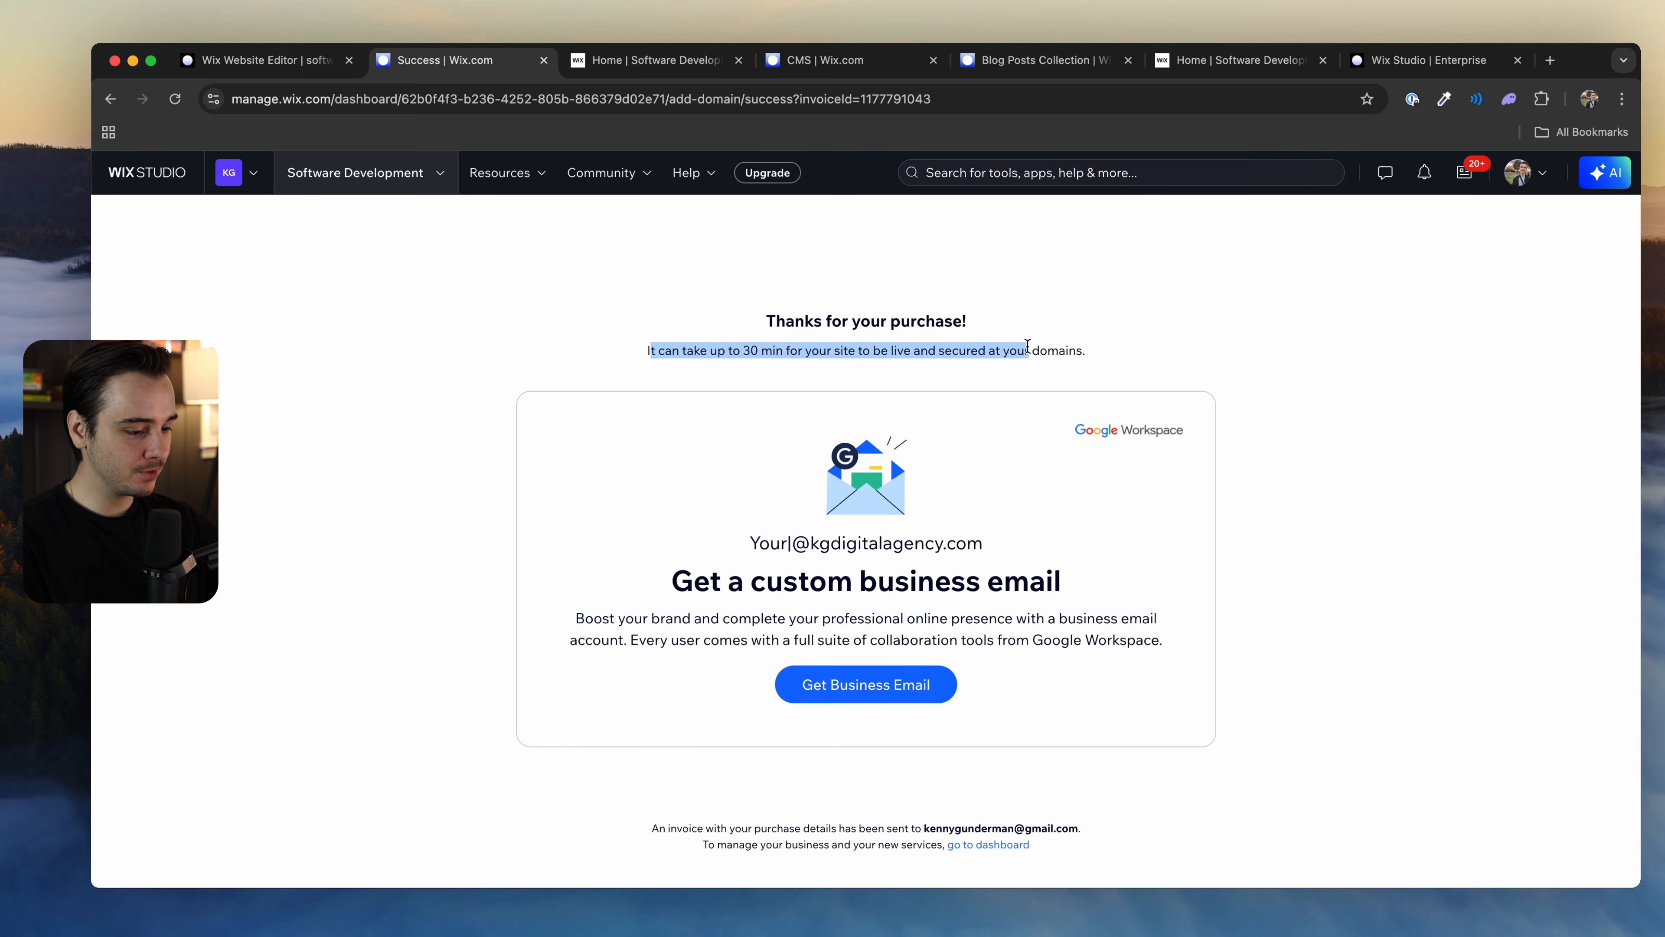
triple_click(1028, 346)
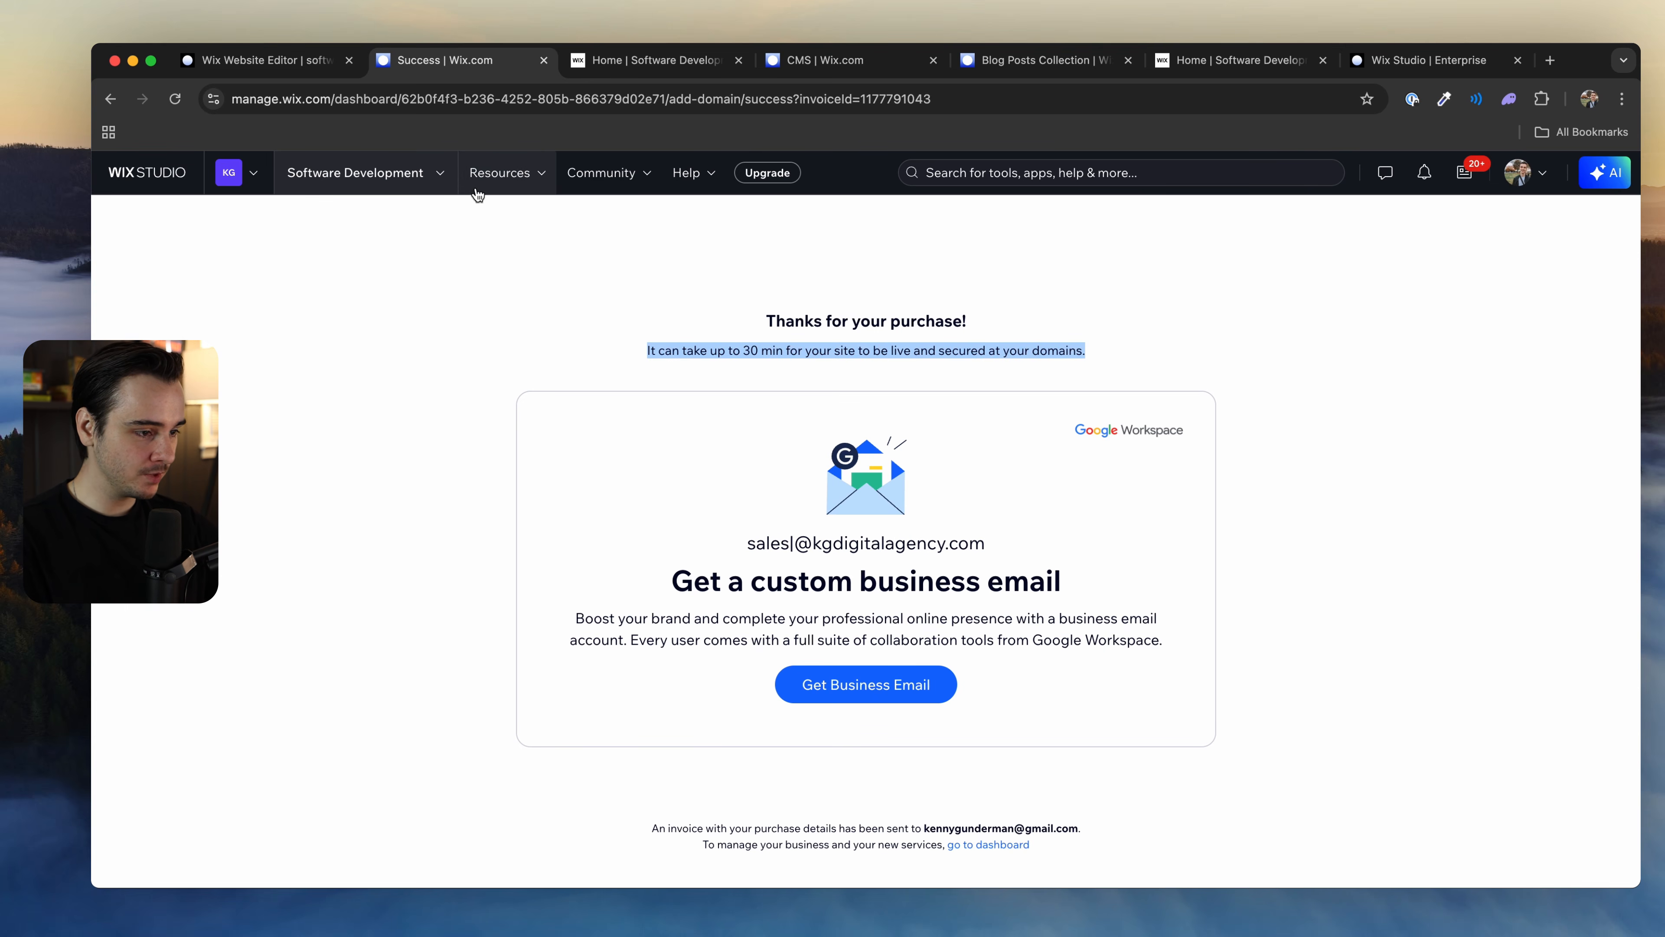
click(651, 60)
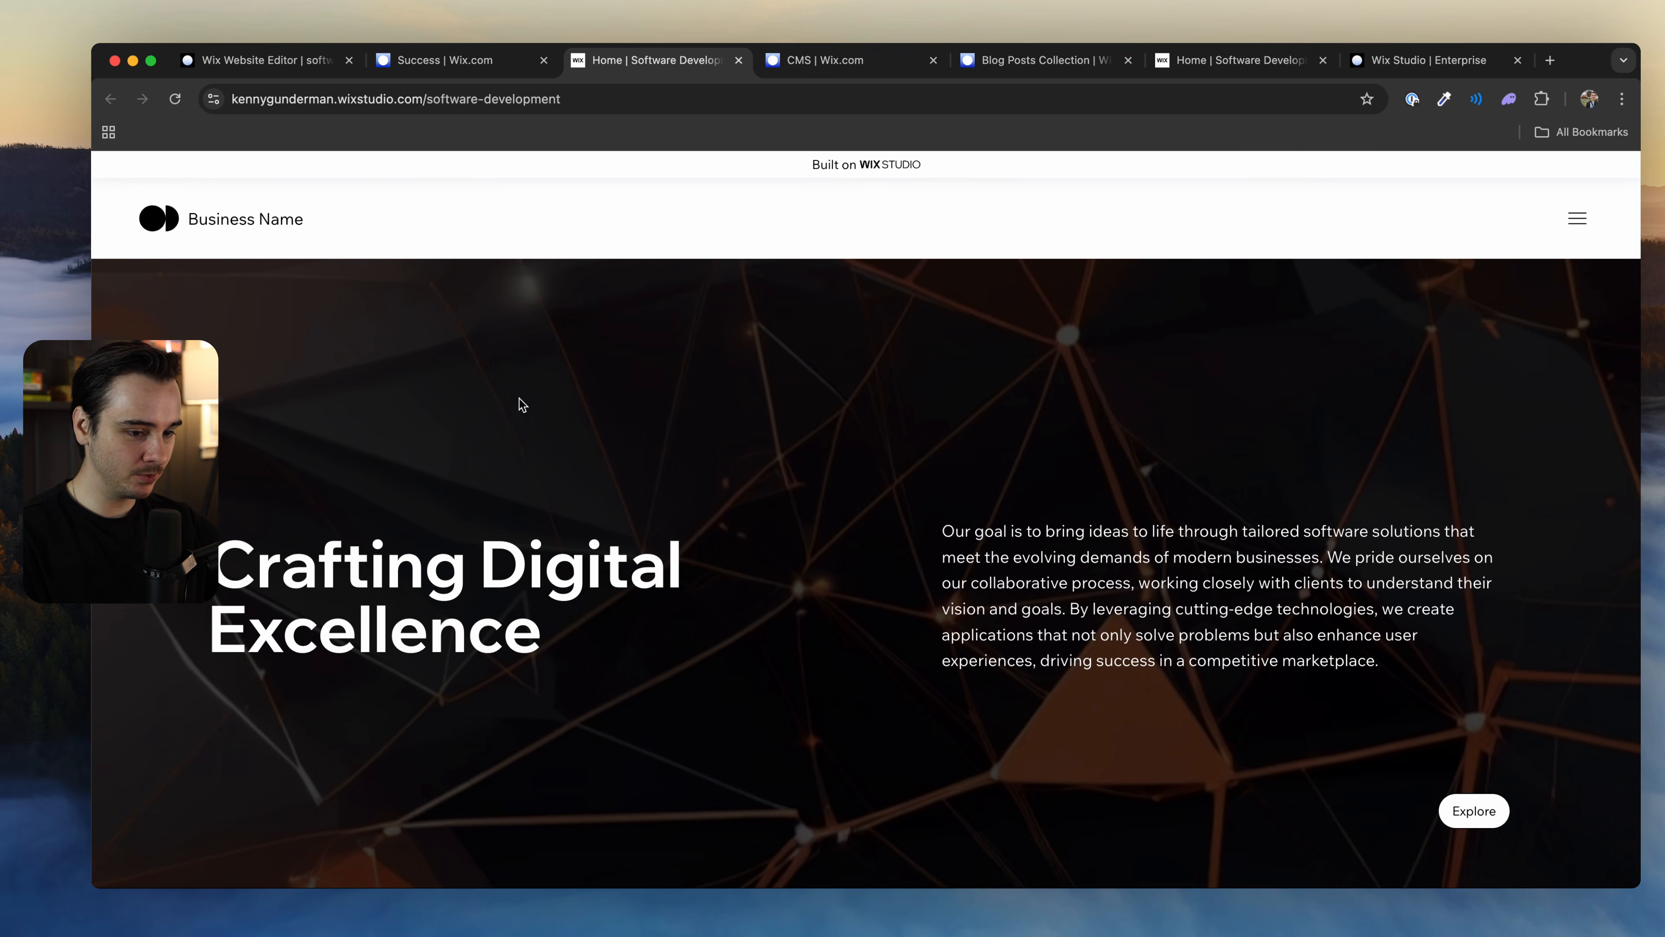
scroll(777, 456, down, 10)
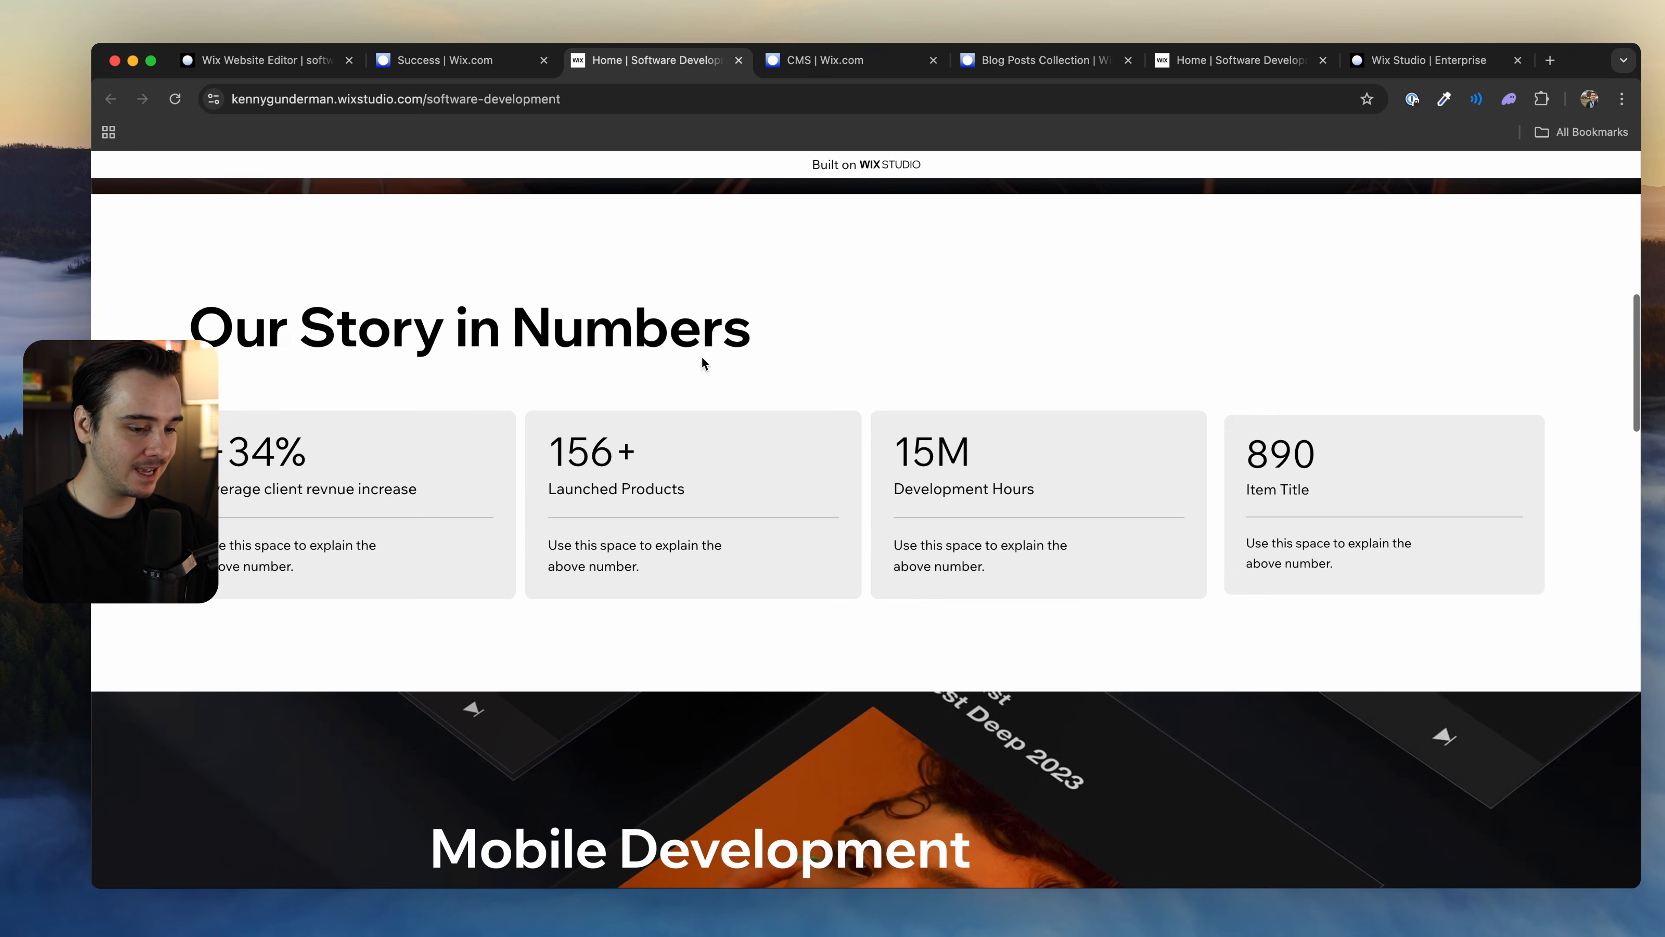
scroll(691, 560, down, 15)
scroll(690, 557, up, 10)
scroll(691, 557, up, 15)
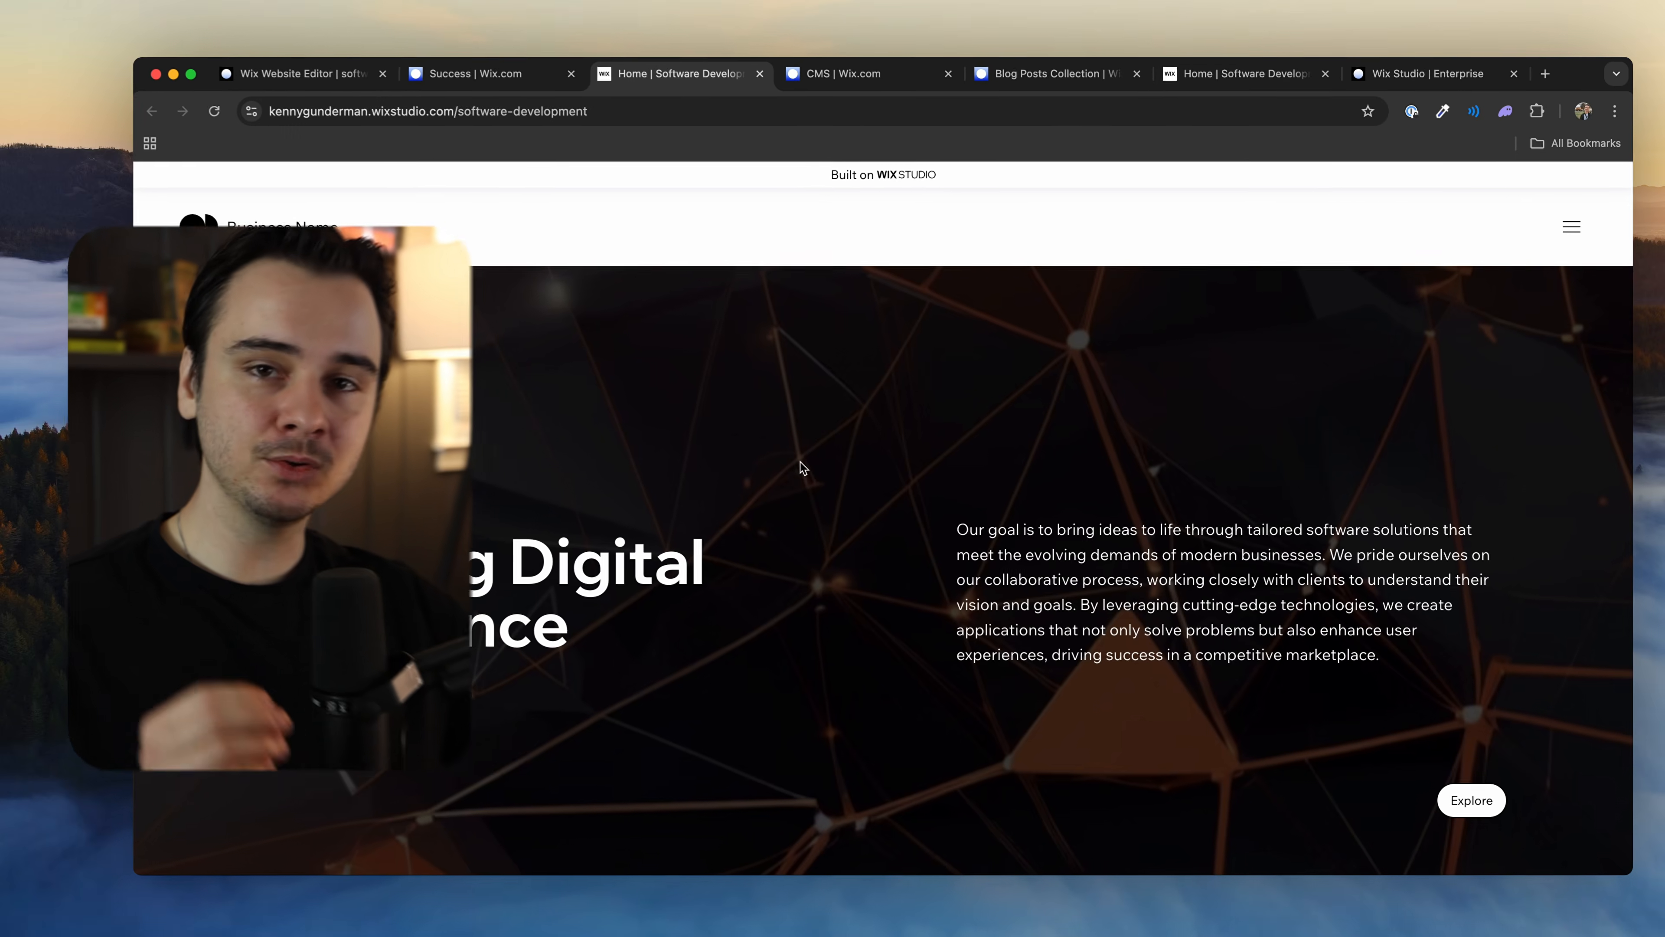